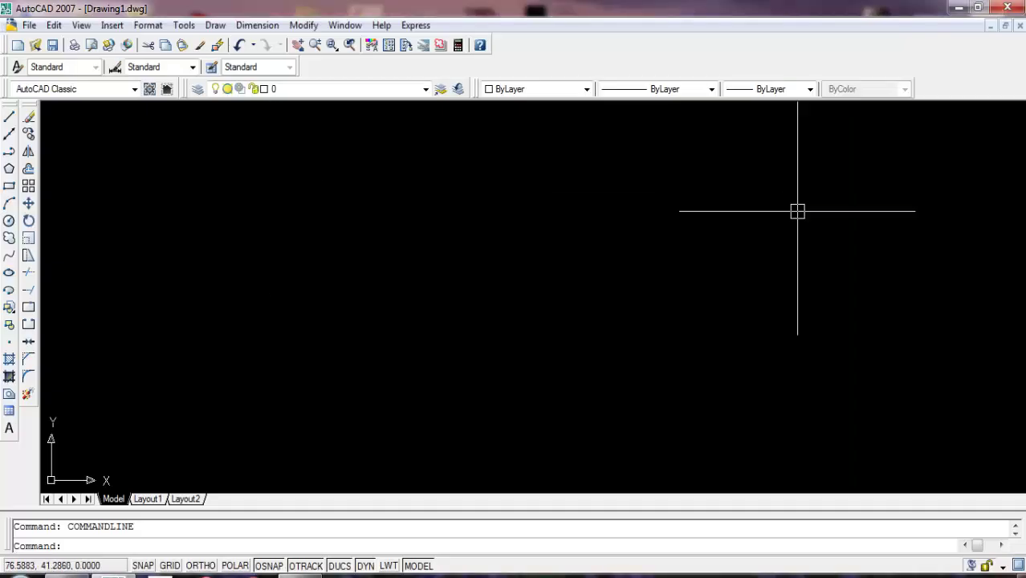
- Set drawing units to Engineering at 0'-0.0" precision, then open the Dimension Style Manager
text(un)
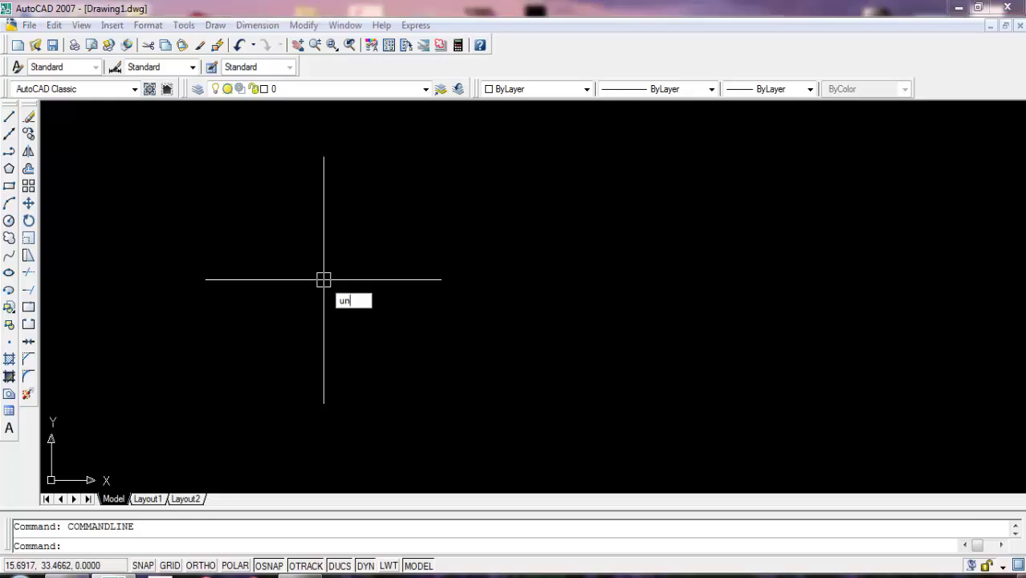
key(Return)
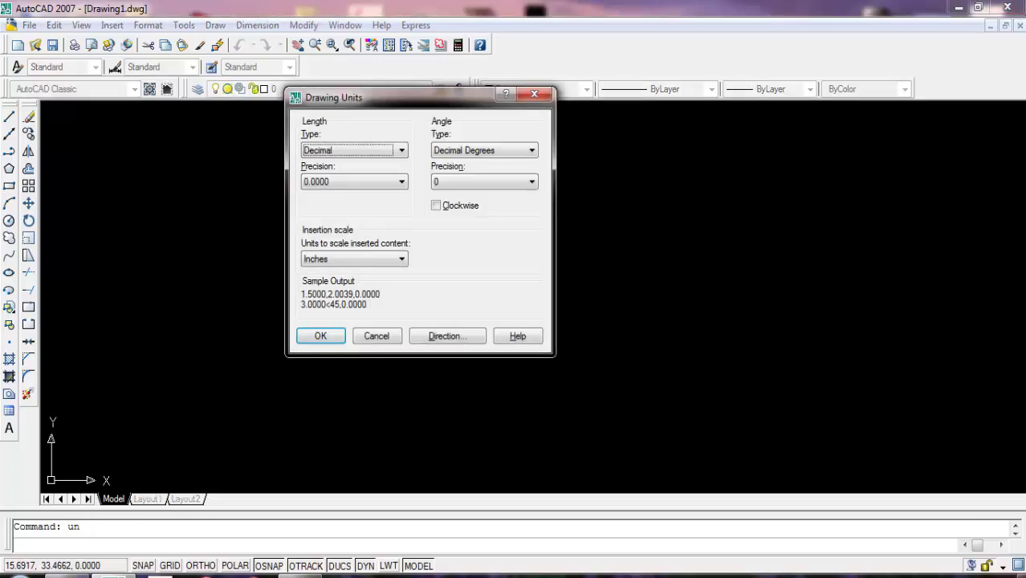
click(353, 150)
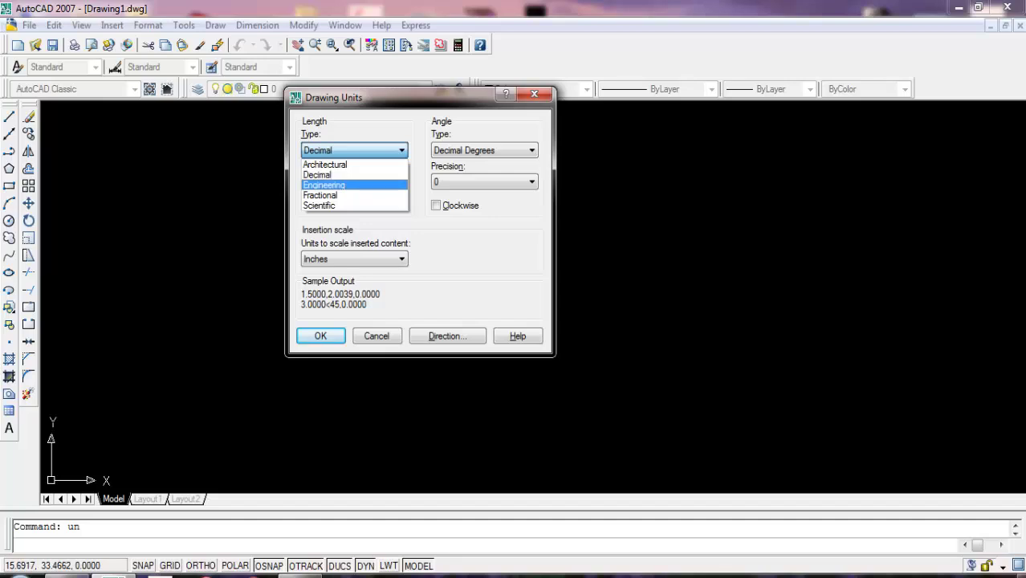
click(338, 185)
click(354, 182)
click(313, 205)
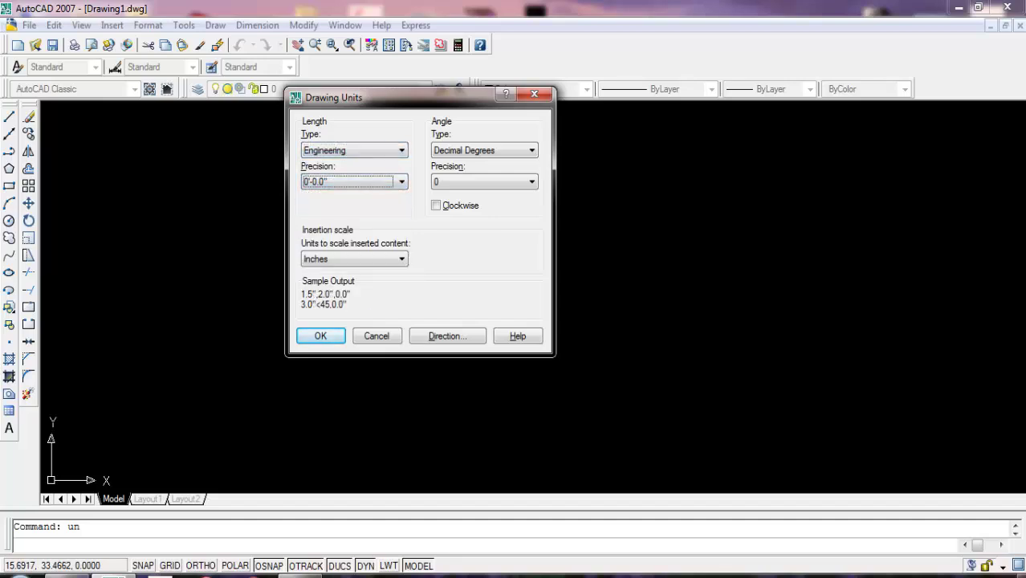
click(324, 336)
text(d)
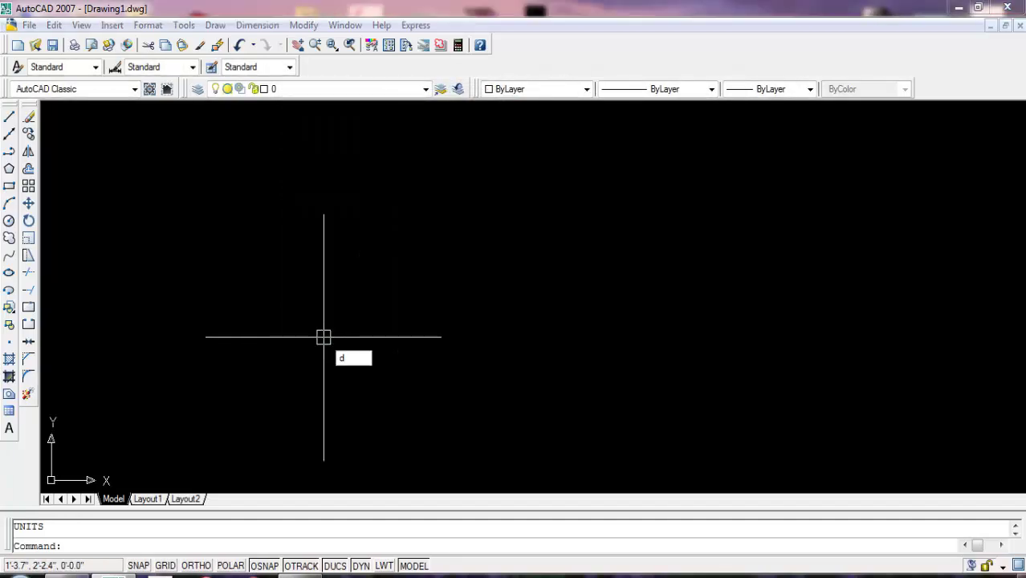
key(Return)
- Modify the Standard style's primary units to Engineering with 0'-0.00" precision
key(alt+m)
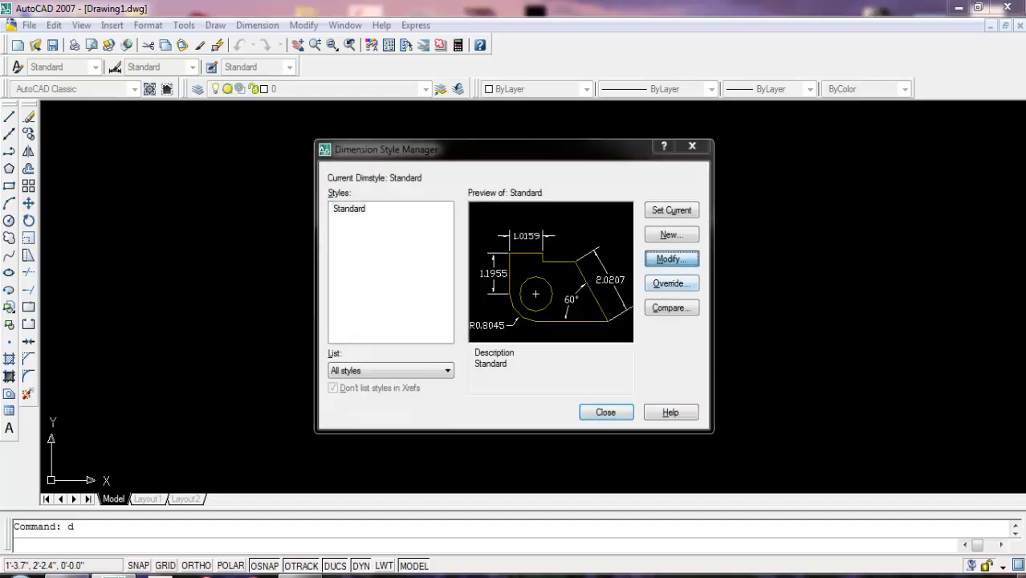
click(619, 85)
click(647, 85)
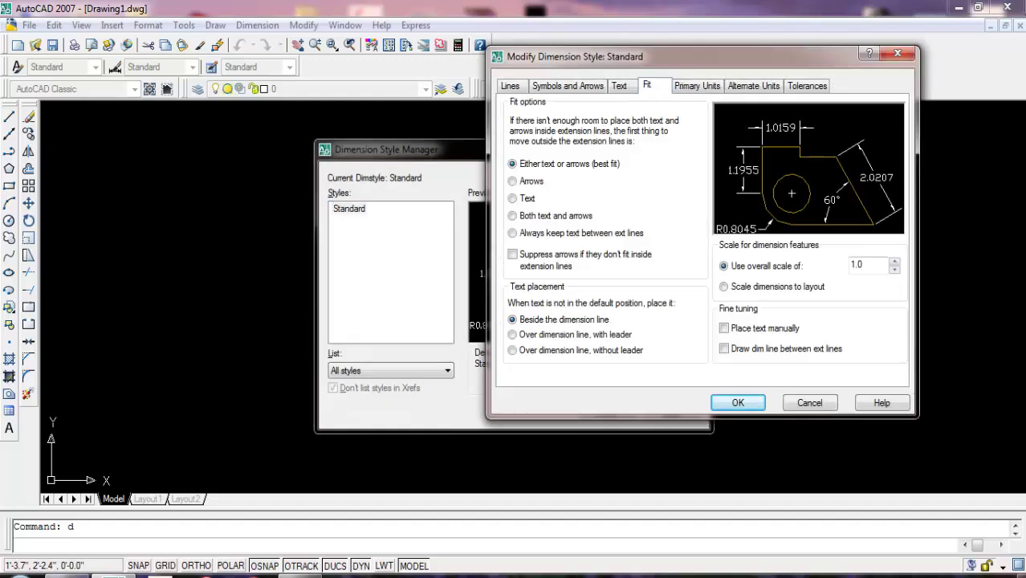
click(696, 85)
click(646, 119)
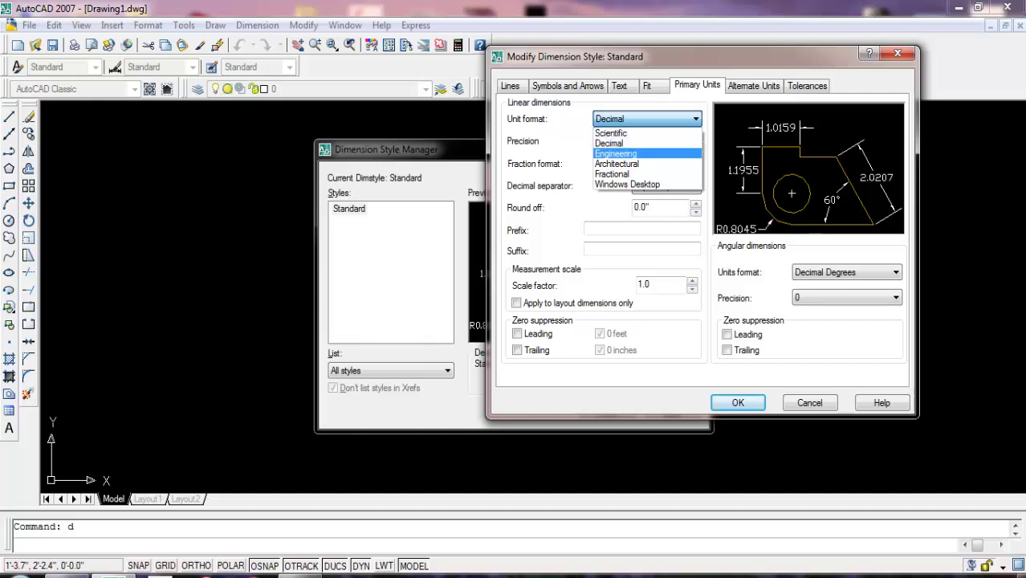
click(618, 155)
click(646, 141)
click(607, 175)
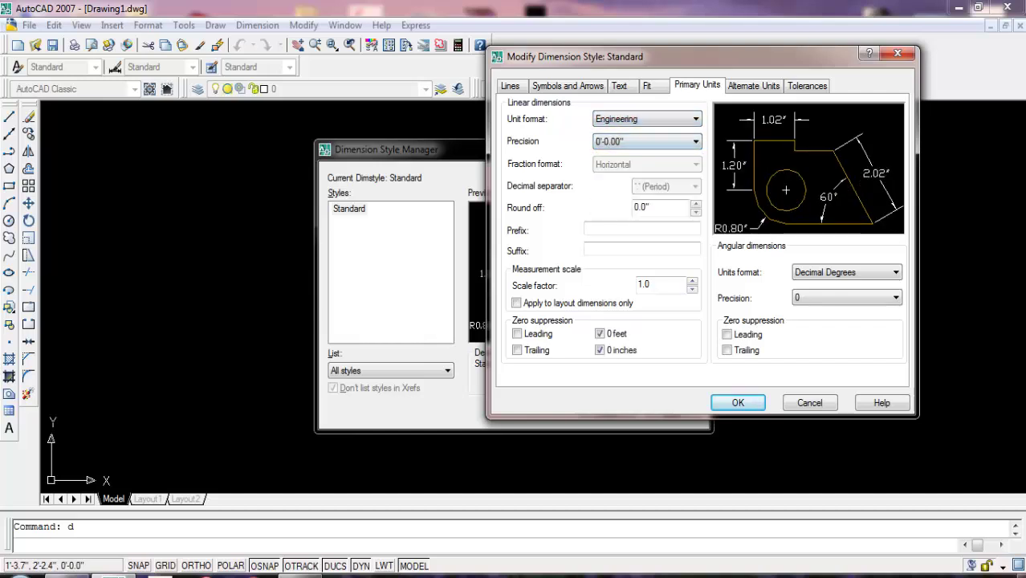
- Set dimension text height to 6, suppress both extension lines, and close the style manager
click(619, 85)
double_click(665, 198)
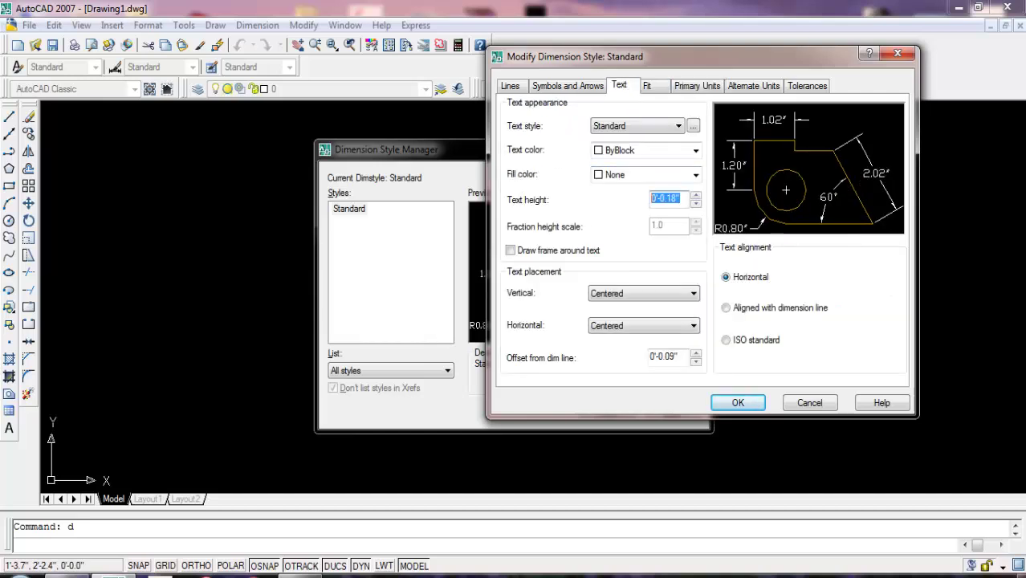
text(6)
key(ctrl+shift+Tab)
key(ctrl+shift+Tab)
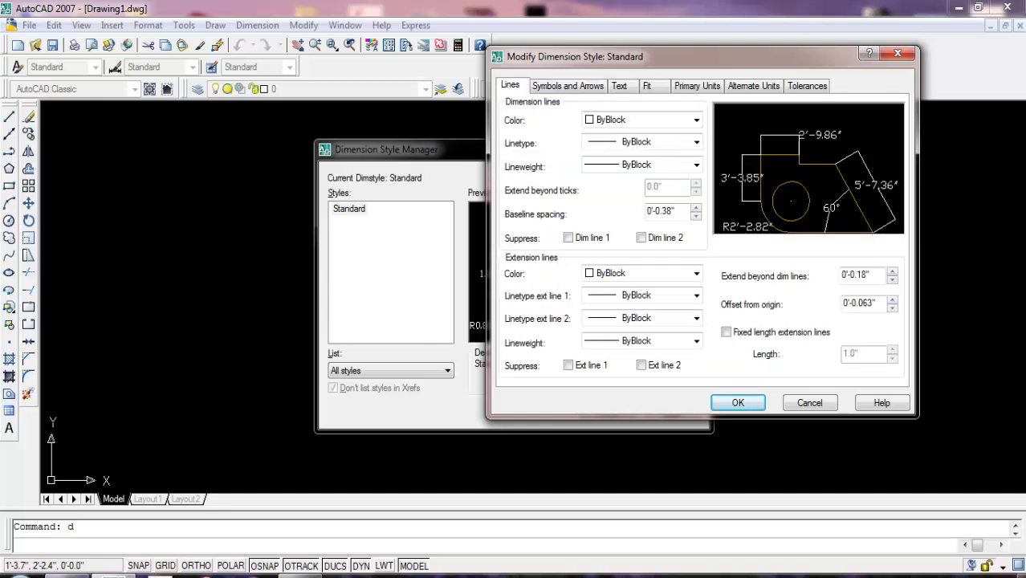
click(568, 364)
click(641, 365)
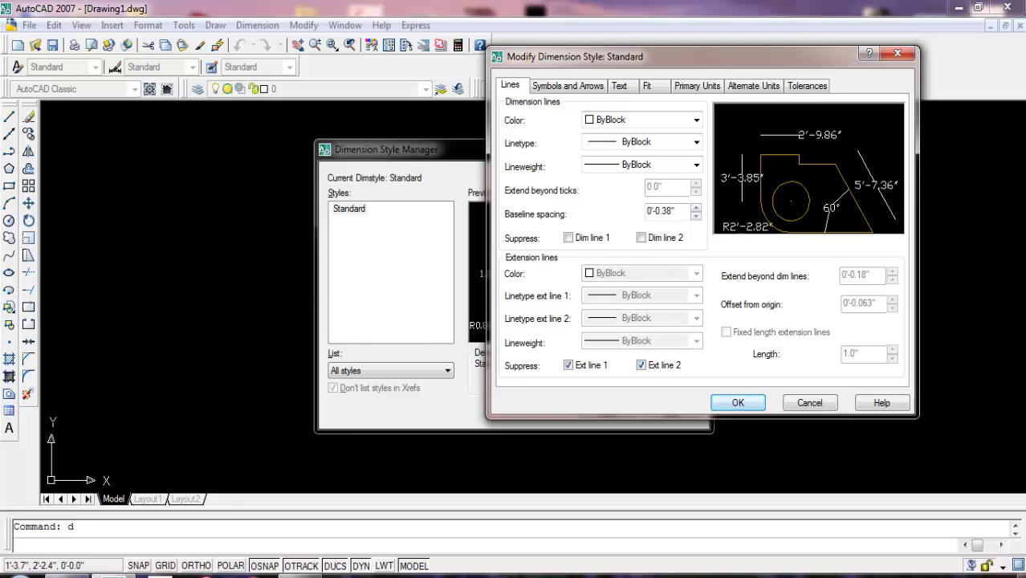
key(ctrl+Tab)
key(ctrl+Tab)
key(ctrl+Tab)
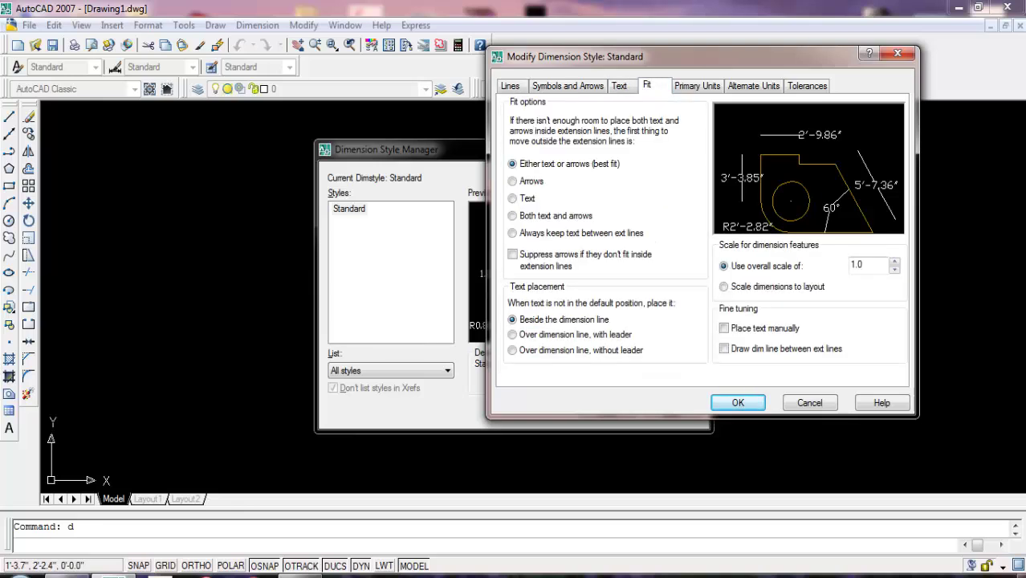
click(737, 402)
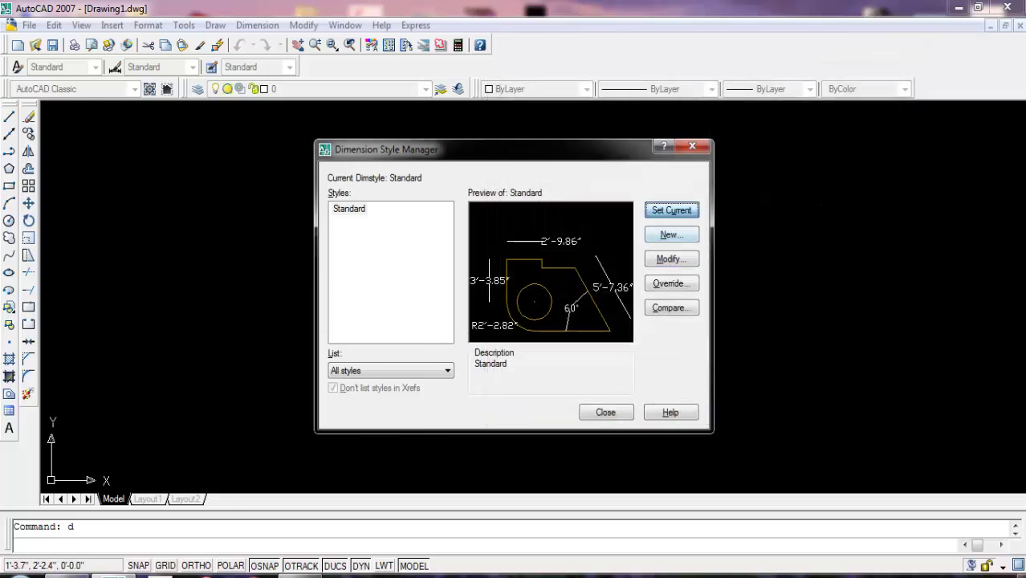
click(692, 146)
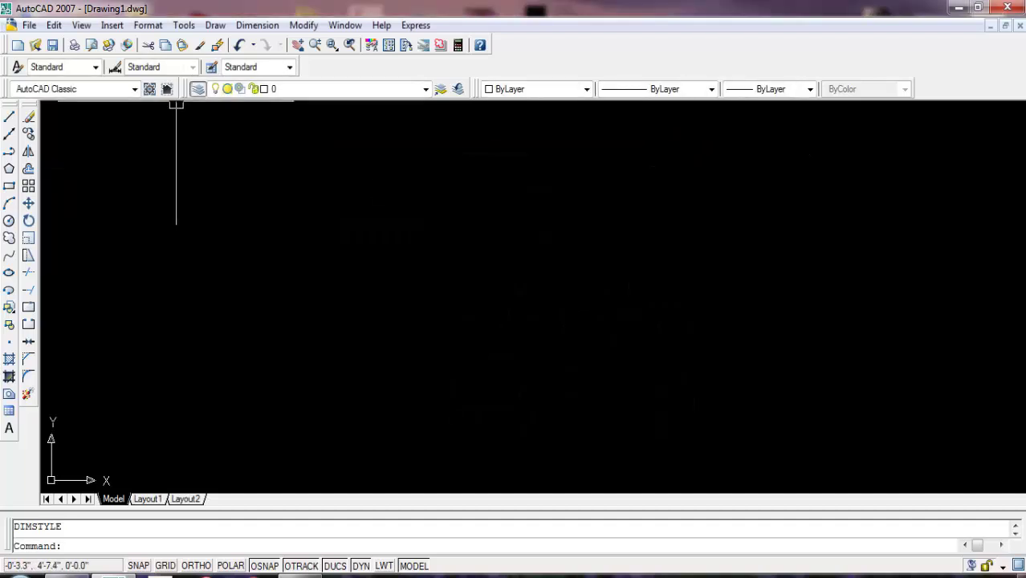
- Open the Layer Properties Manager, add new layers, and name the first one wall
click(197, 89)
click(420, 135)
click(421, 135)
click(421, 135)
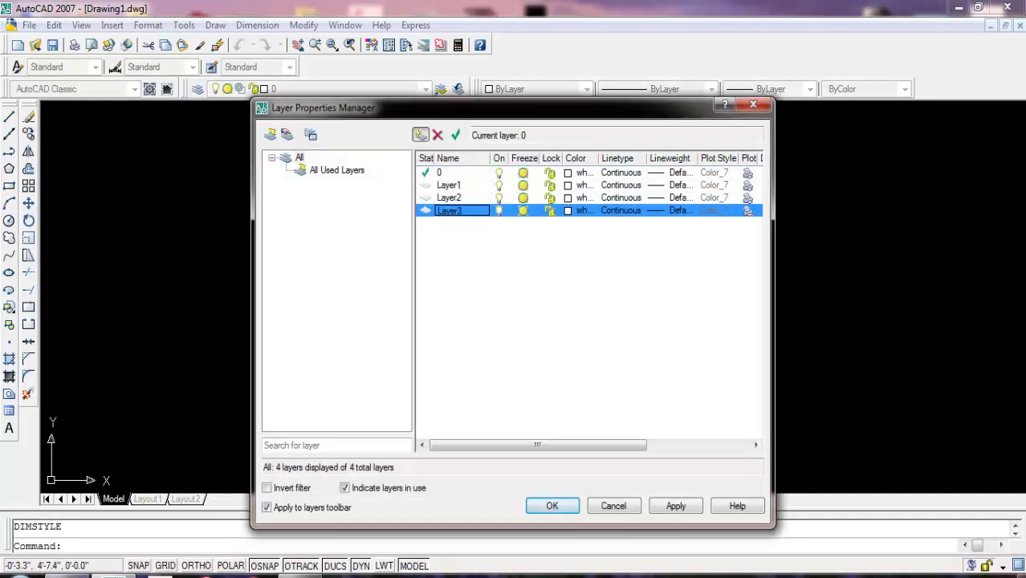
click(420, 134)
click(420, 135)
click(420, 134)
click(421, 135)
click(420, 135)
click(448, 185)
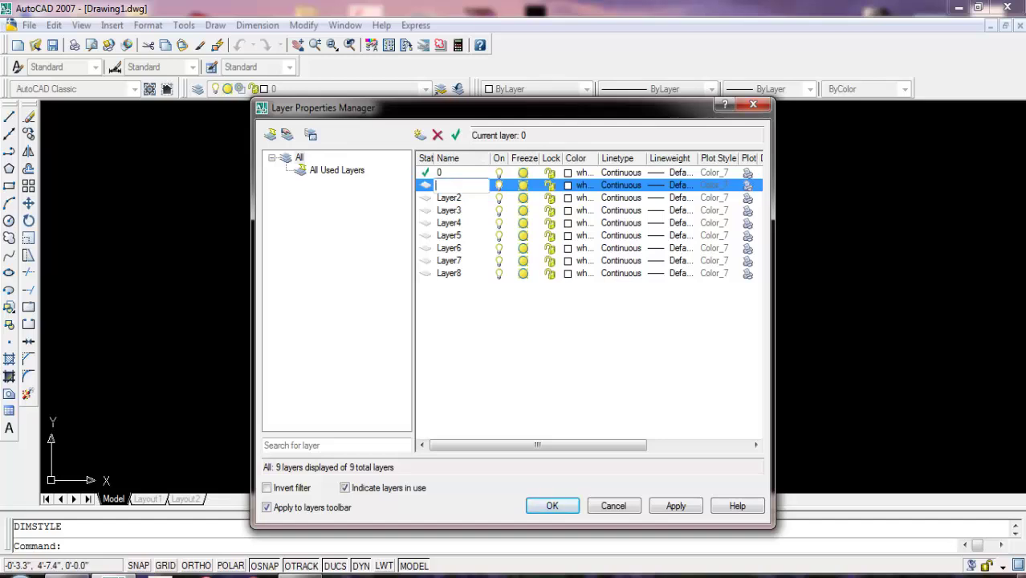
text(wall)
key(Return)
- Rename Layer2 to door and make it the current layer
double_click(448, 198)
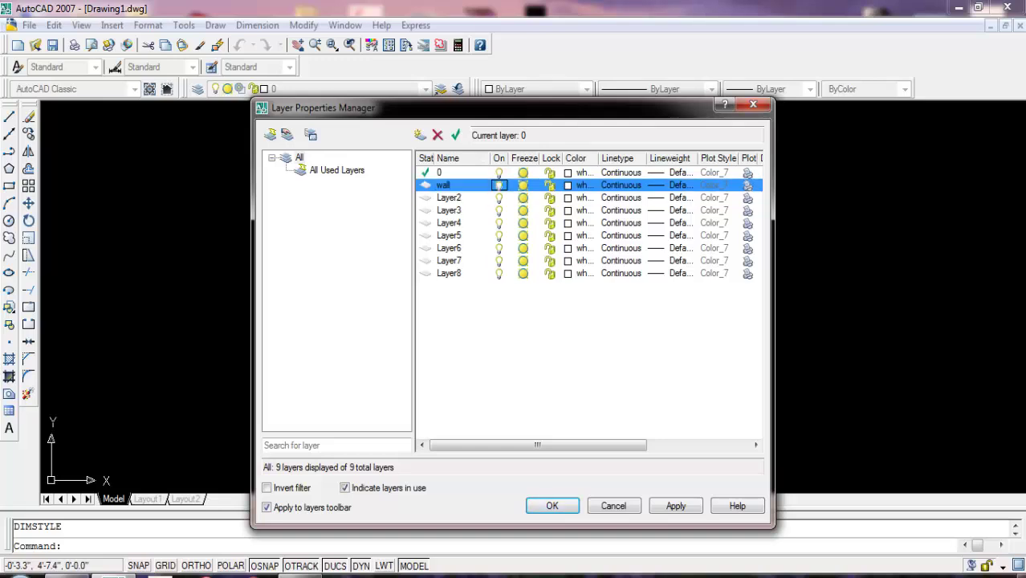
key(alt+c)
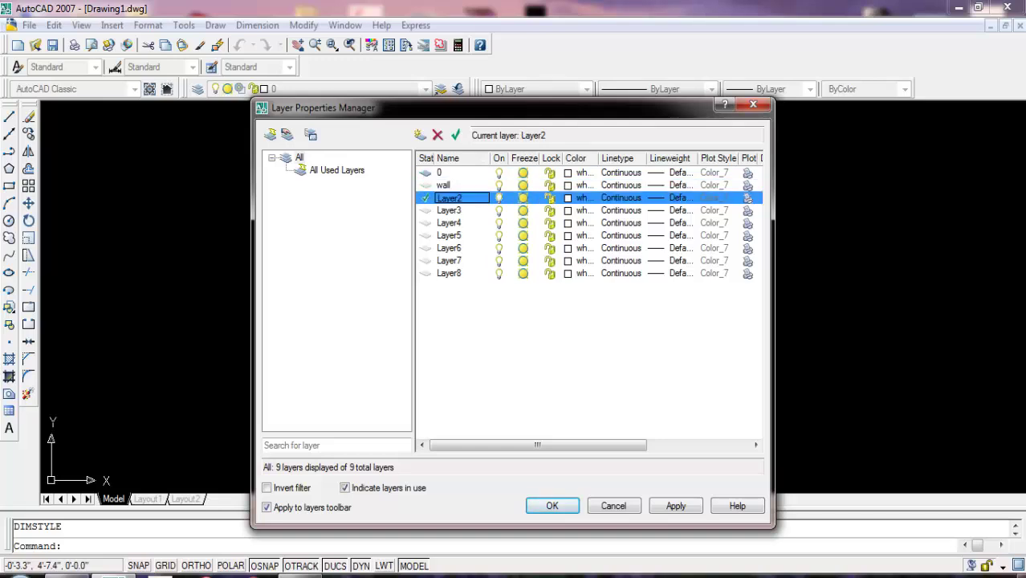
key(BackSpace)
text(d)
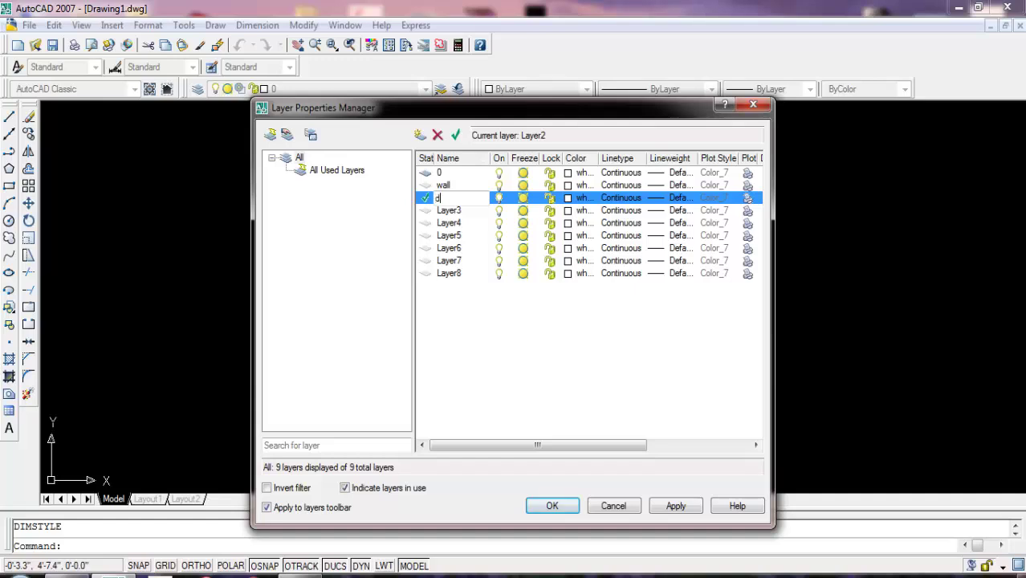
text(oo)
text(w)
text(r)
click(449, 210)
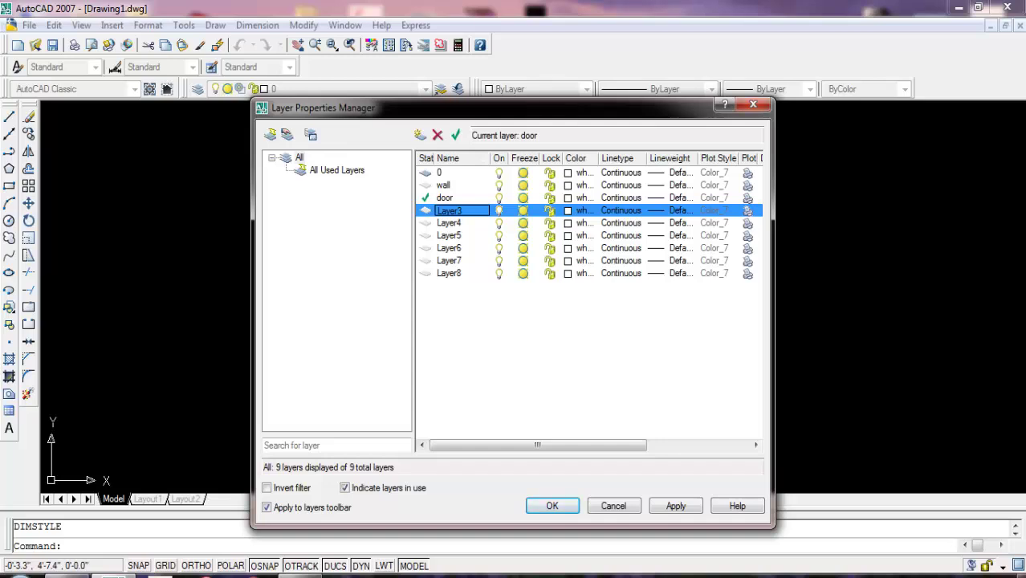
- Rename Layer3 to wwindow and Layer4 to stair
key(BackSpace)
text(wwi)
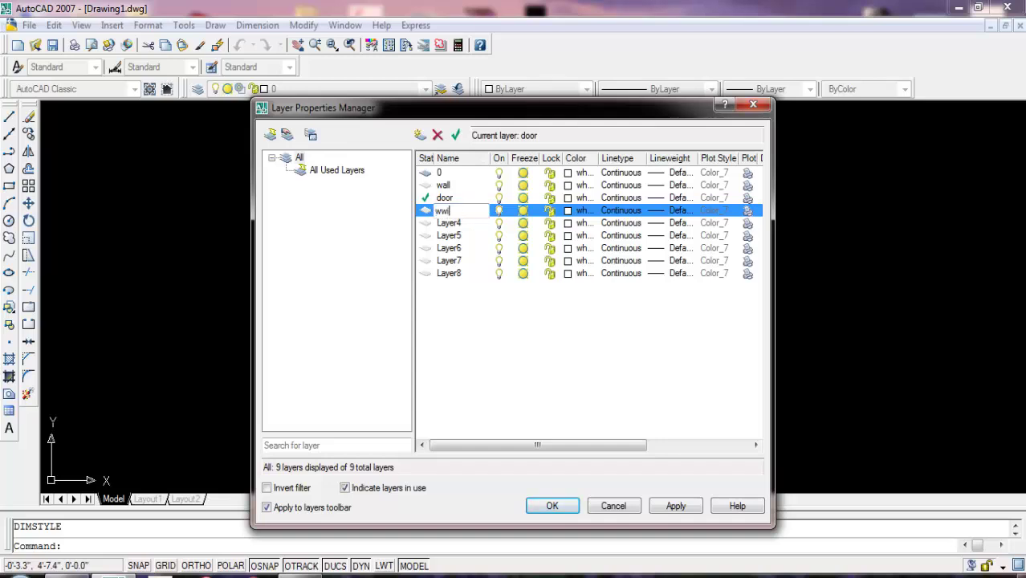
text(n)
key(BackSpace)
text(do)
text(ws)
key(BackSpace)
click(449, 222)
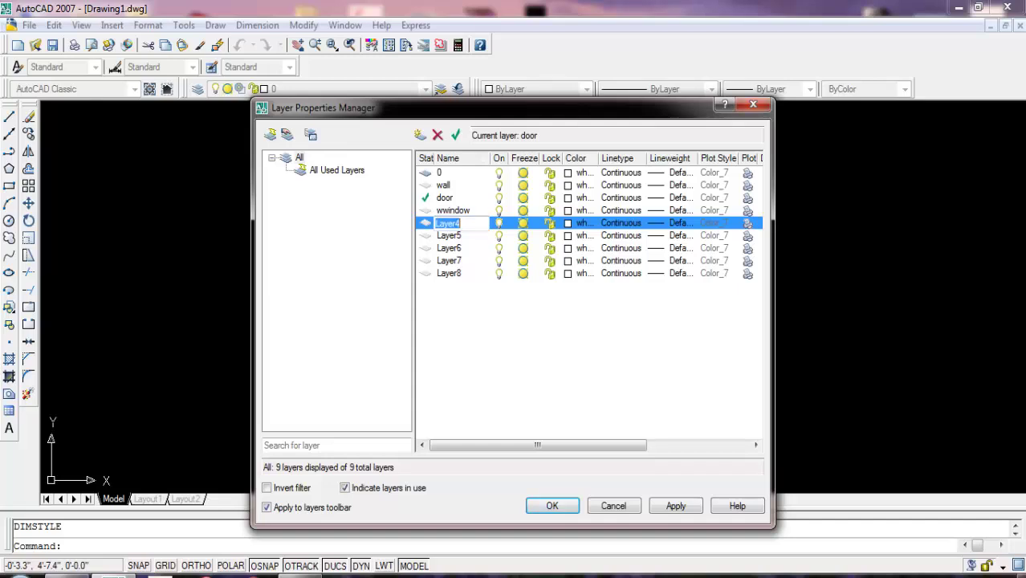
text(stair)
click(444, 185)
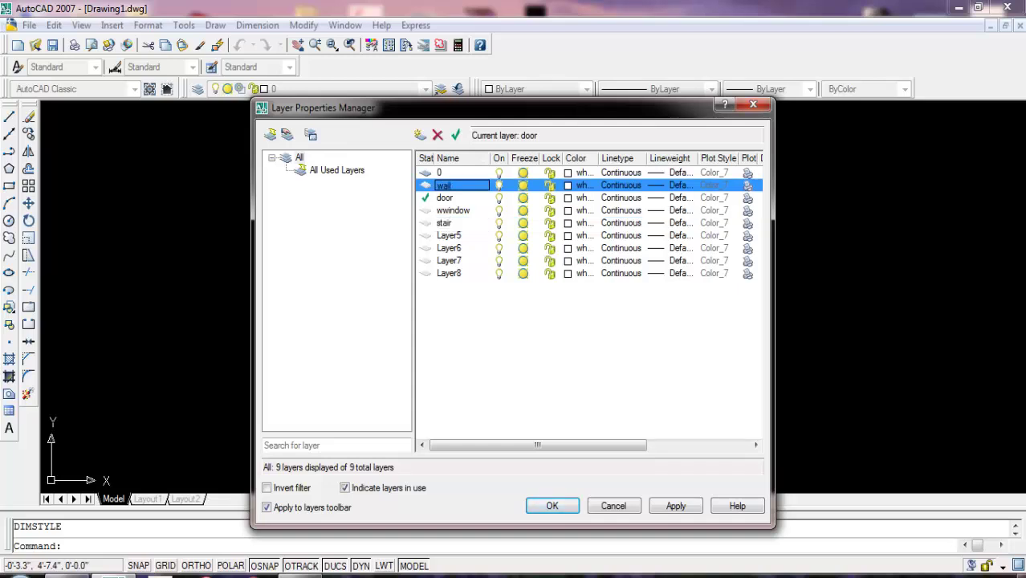
- Colour the wall layer 230 and the door layer 84 green
click(575, 184)
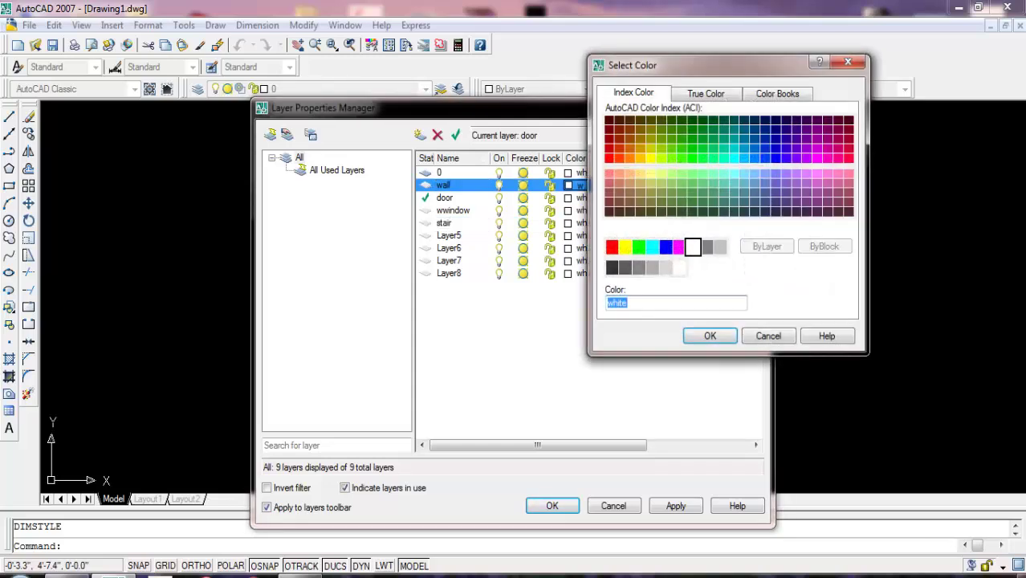
click(826, 149)
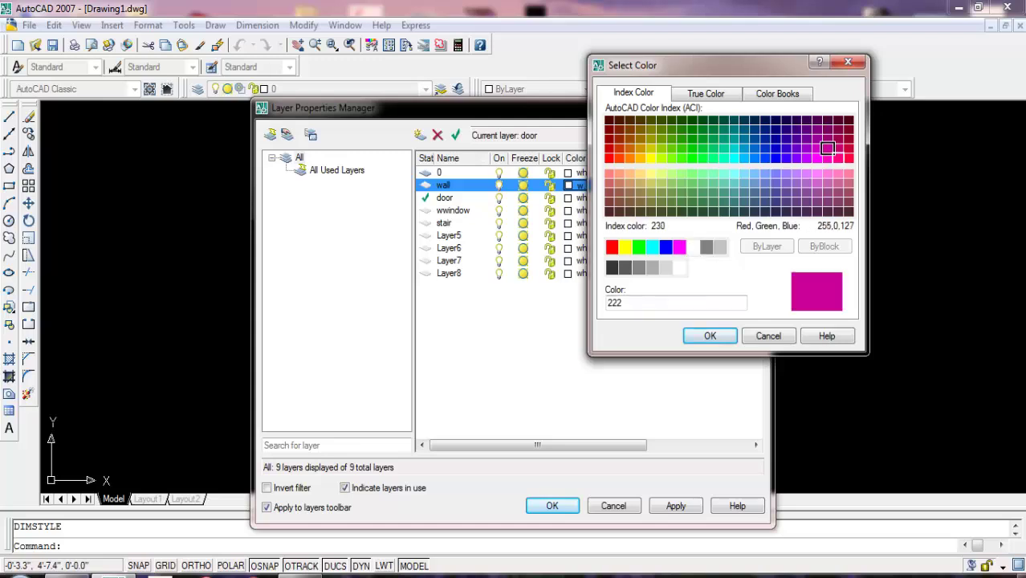
click(837, 157)
click(710, 336)
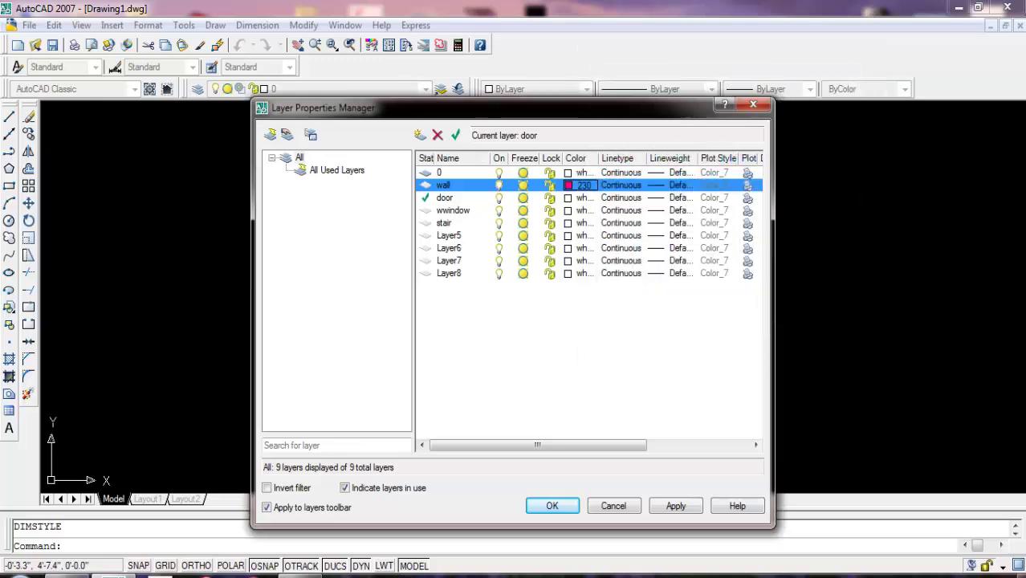
click(576, 197)
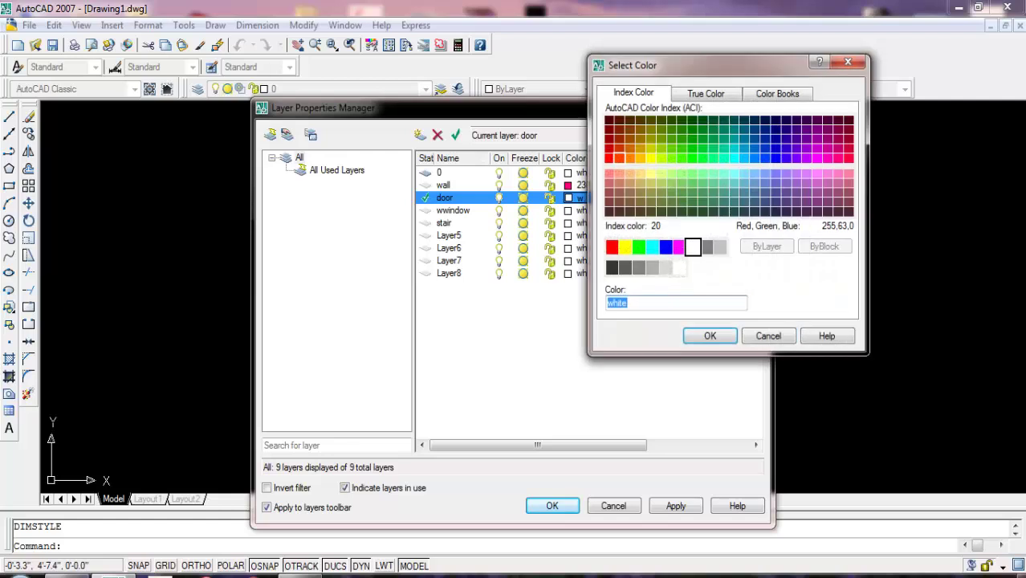
click(681, 138)
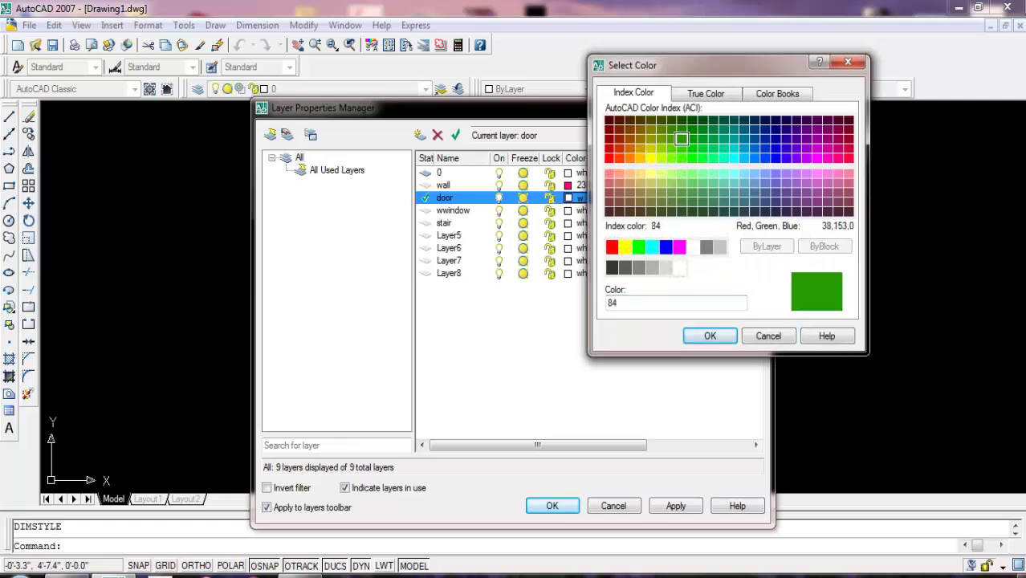
click(709, 336)
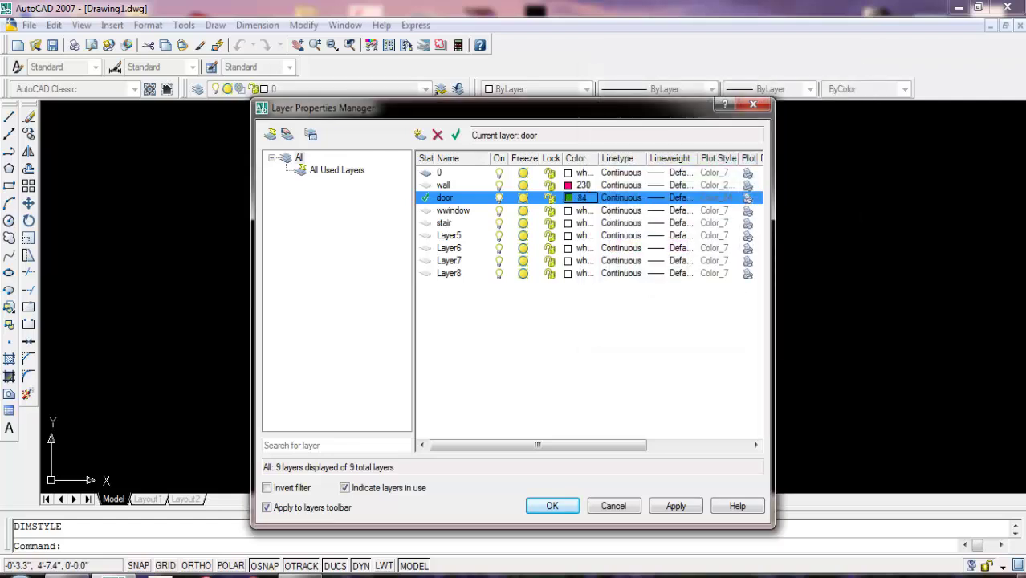
- Colour wwindow 52 yellow and stair 202 purple, then close the layer manager
click(576, 210)
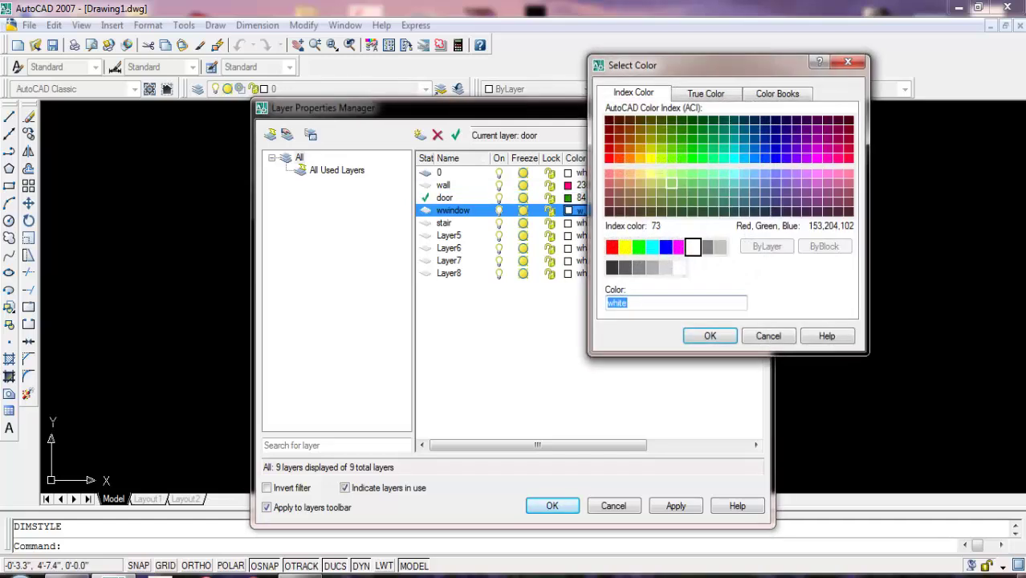
click(650, 148)
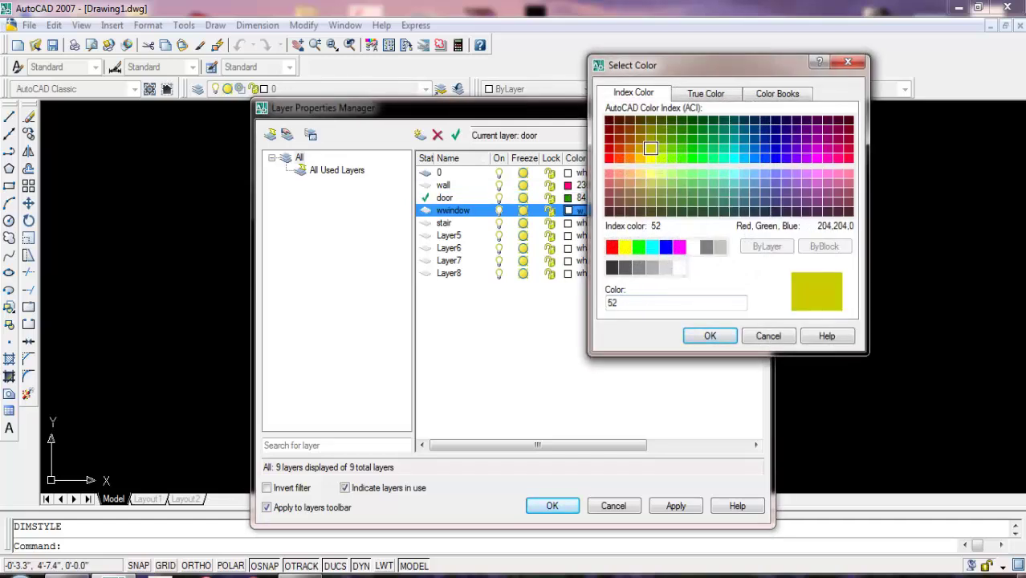
click(710, 335)
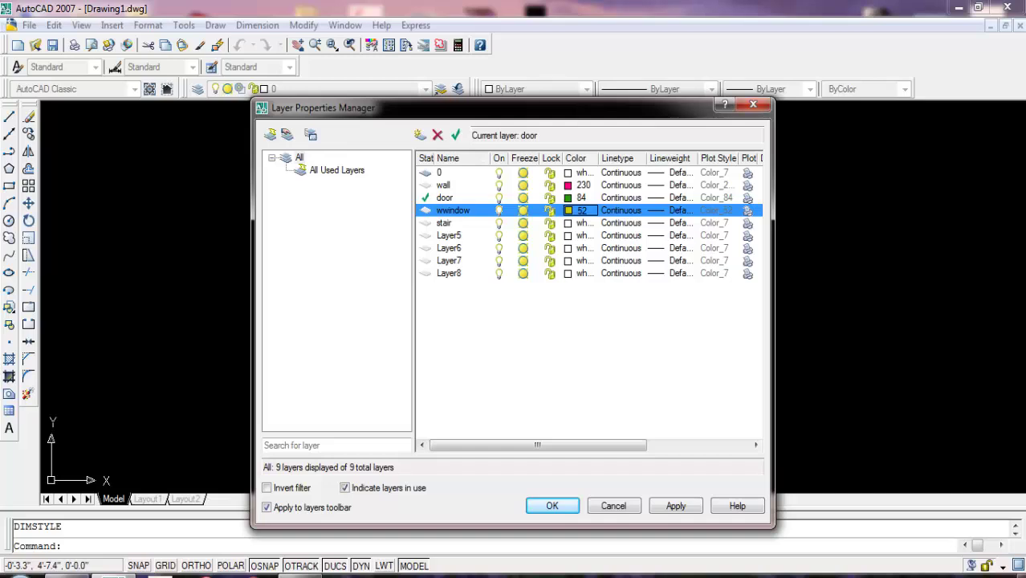
click(446, 222)
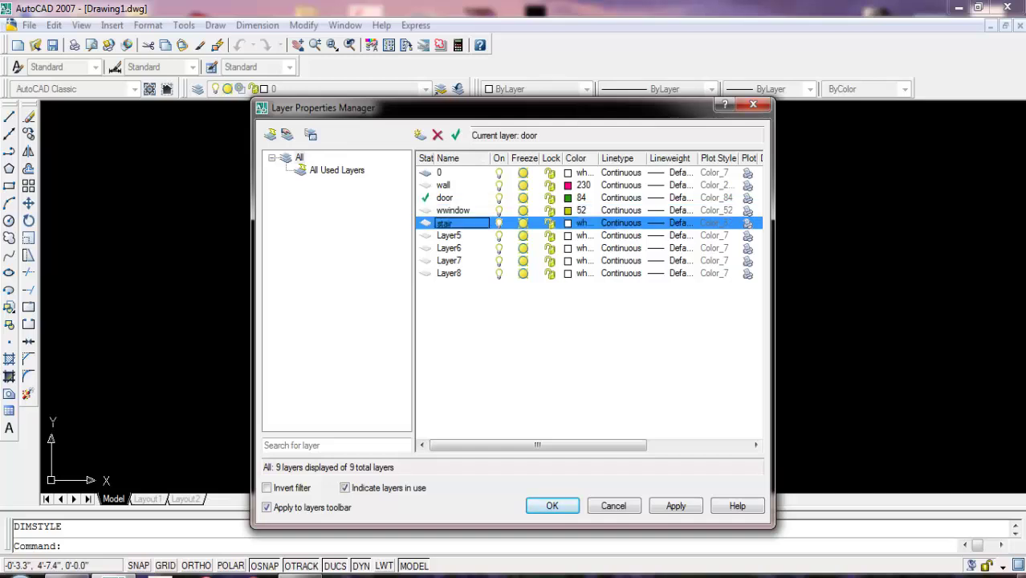
click(576, 222)
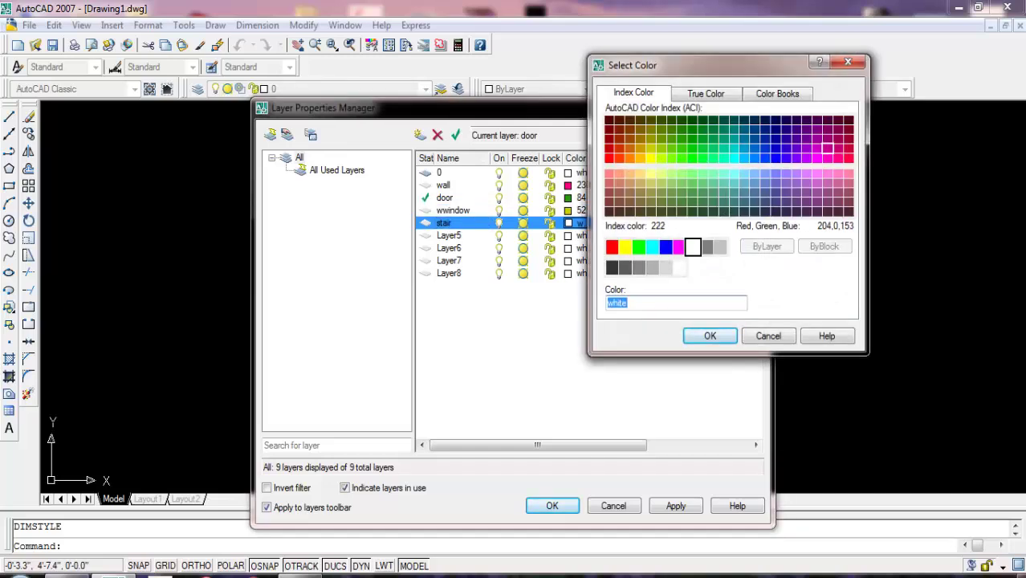
click(806, 148)
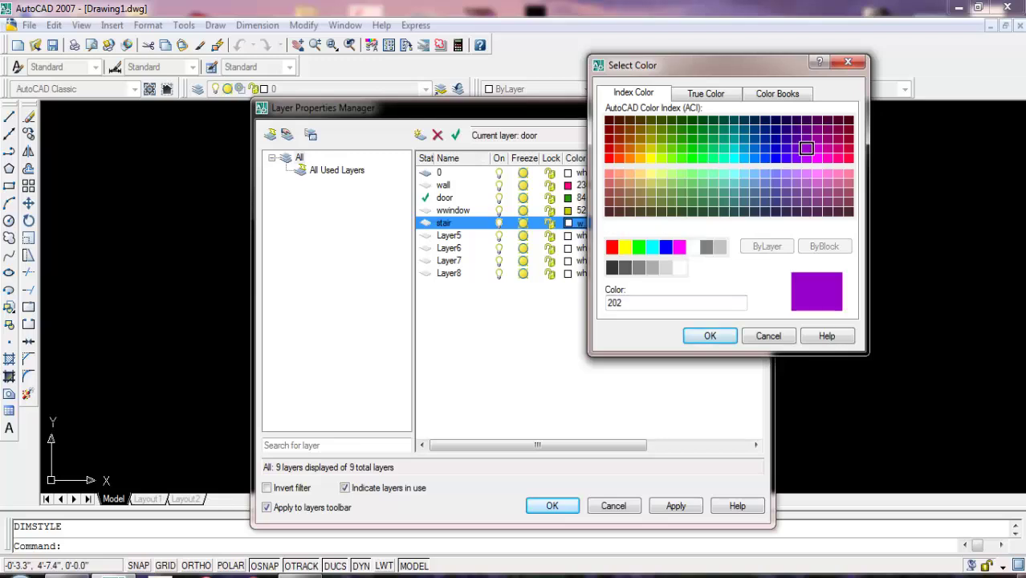
click(709, 336)
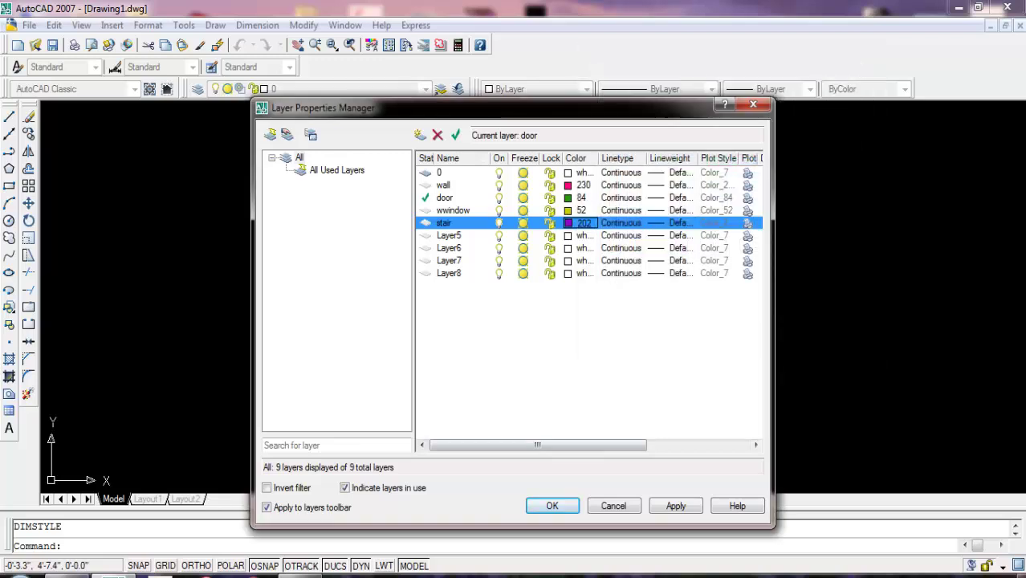
click(552, 506)
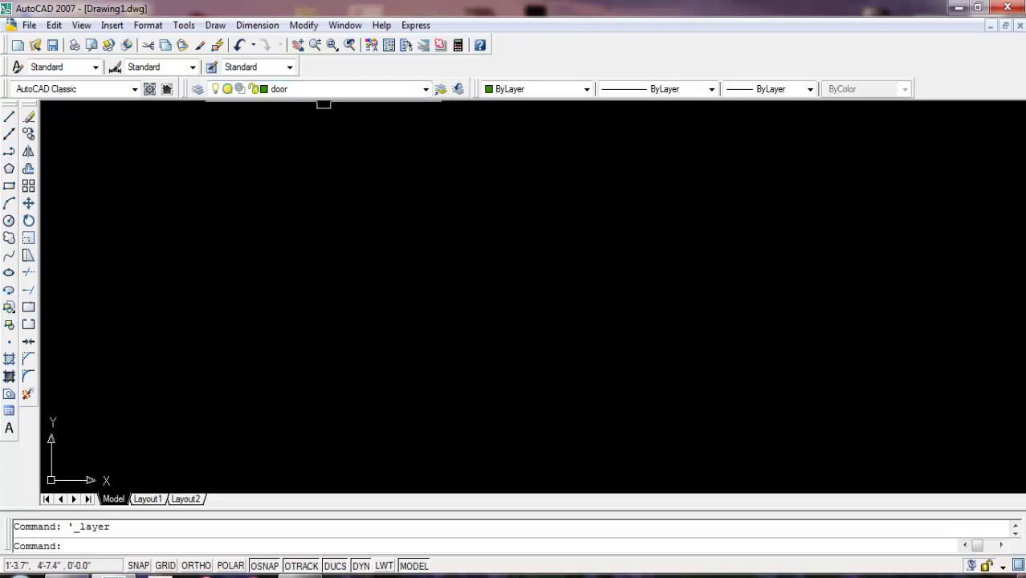
- Make wall the current layer and draw a 50' by 35' rectangle
click(322, 89)
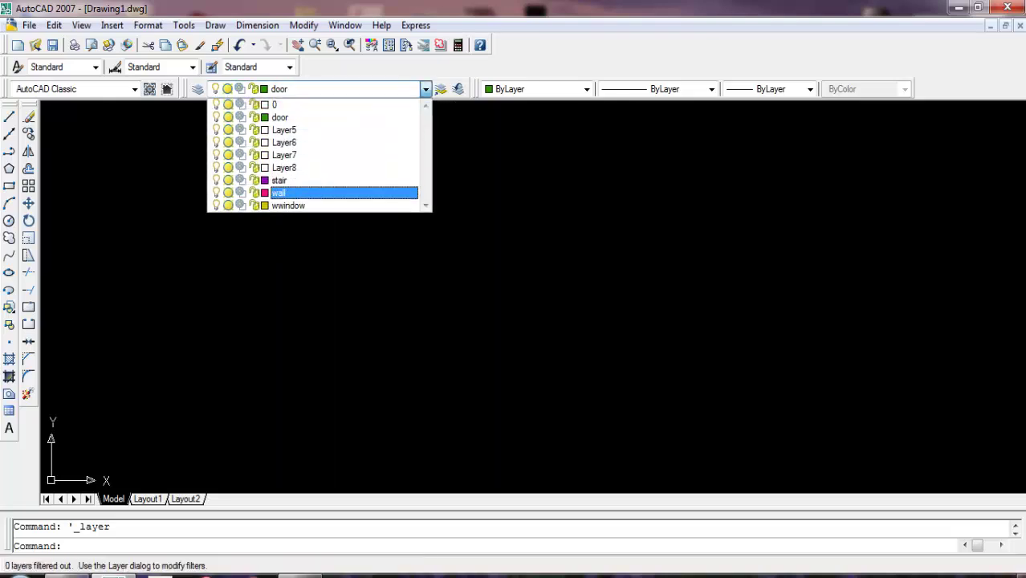
click(279, 193)
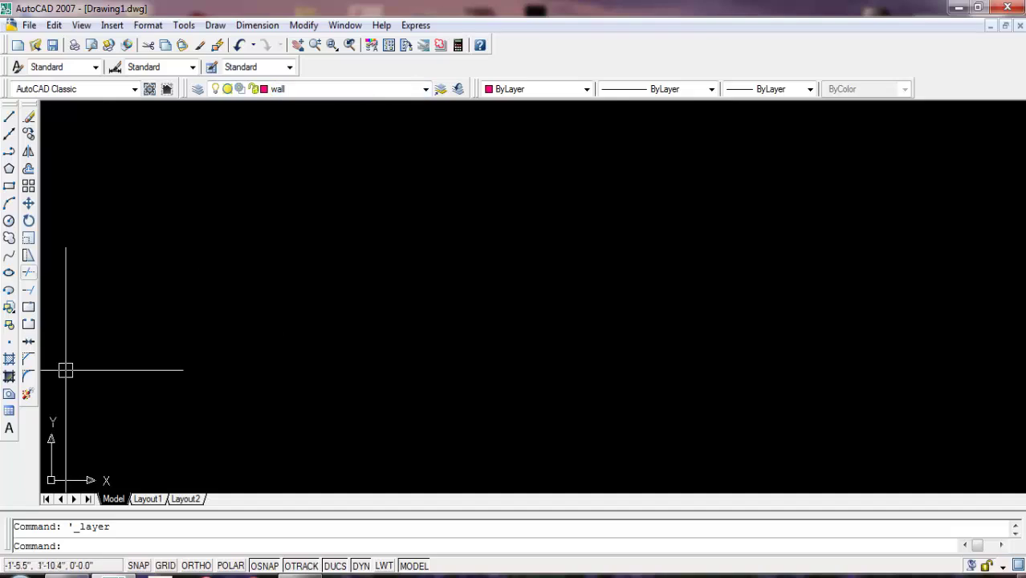
click(9, 185)
click(303, 209)
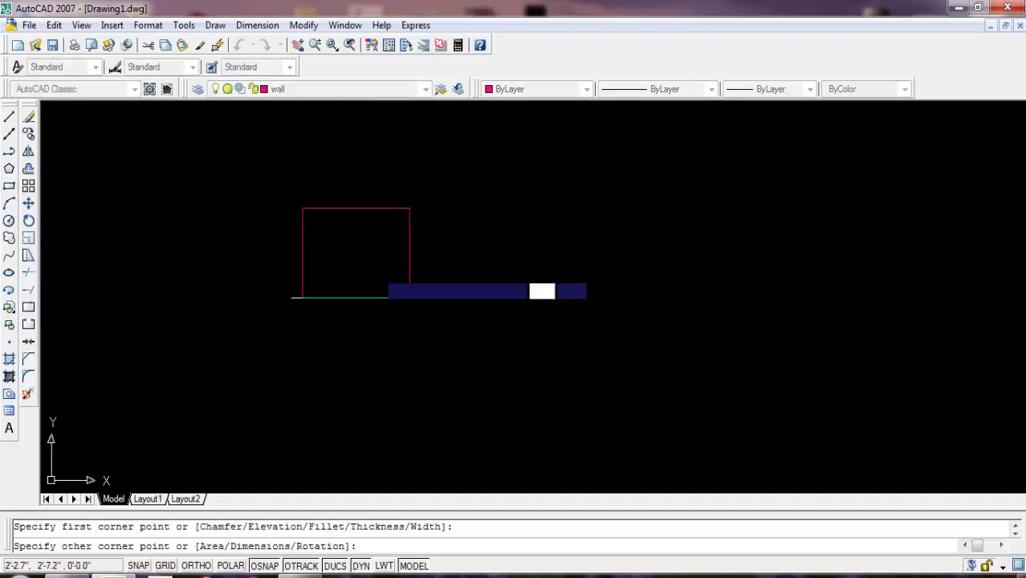
right_click(549, 362)
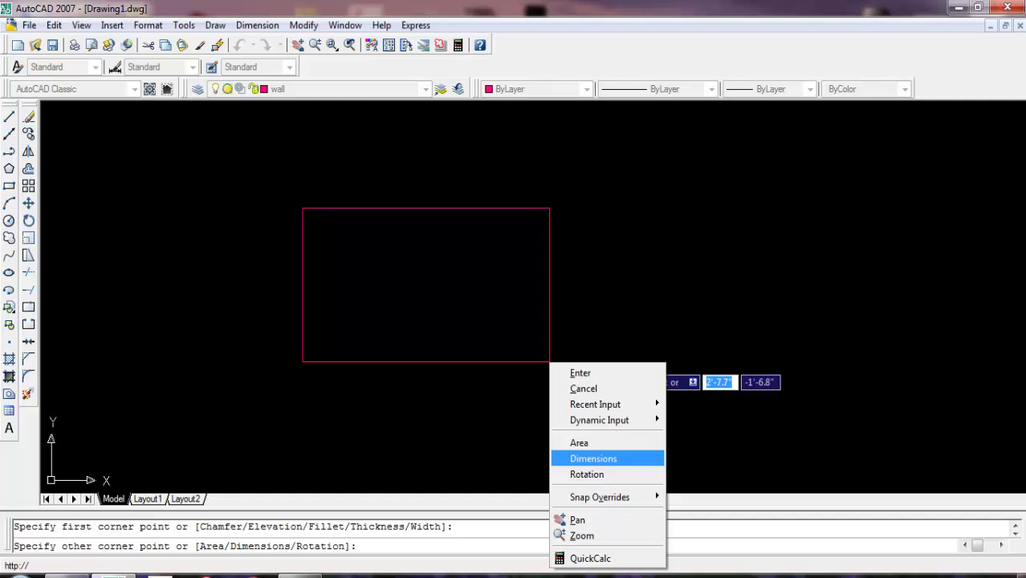
click(593, 458)
text(50')
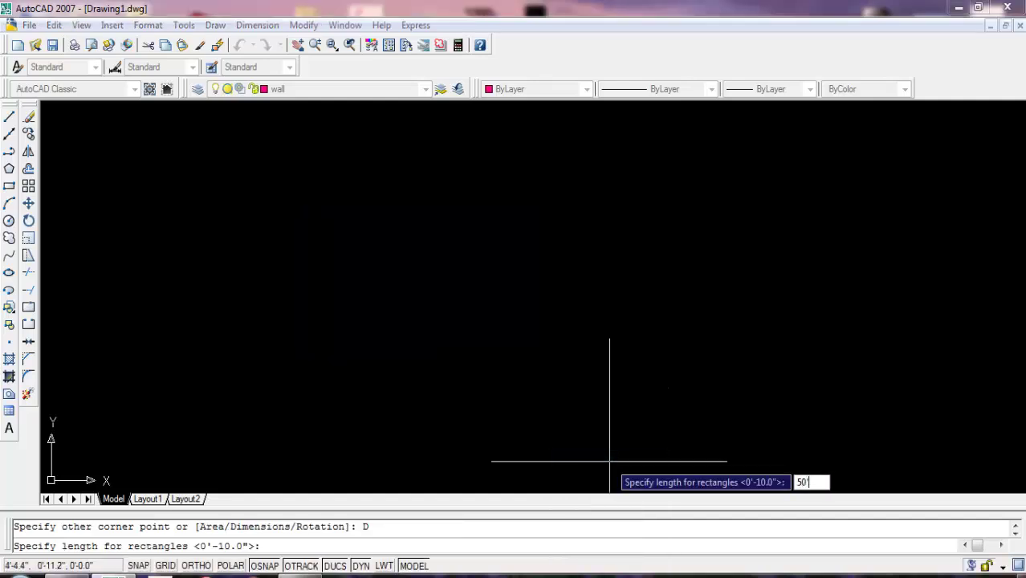
key(Return)
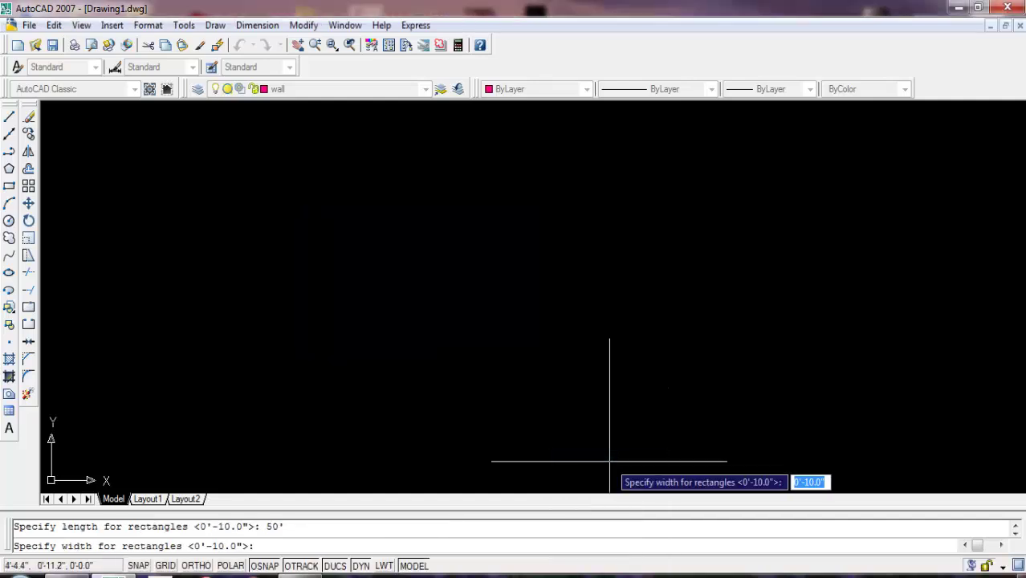
text(35)
key(Return)
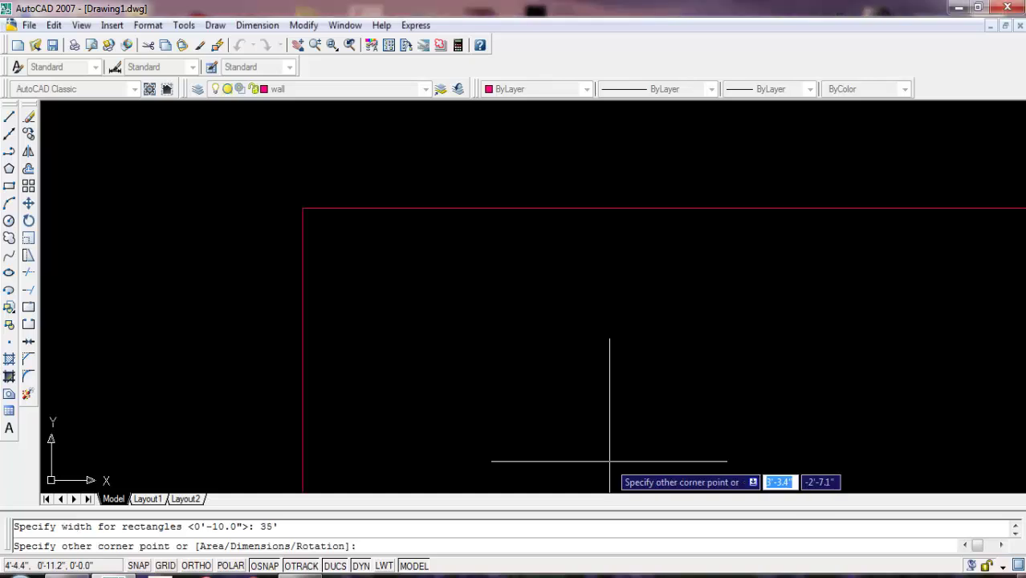
click(609, 461)
- Zoom to extents and turn off the UCS icon's origin placement
text(z)
key(Return)
text(a)
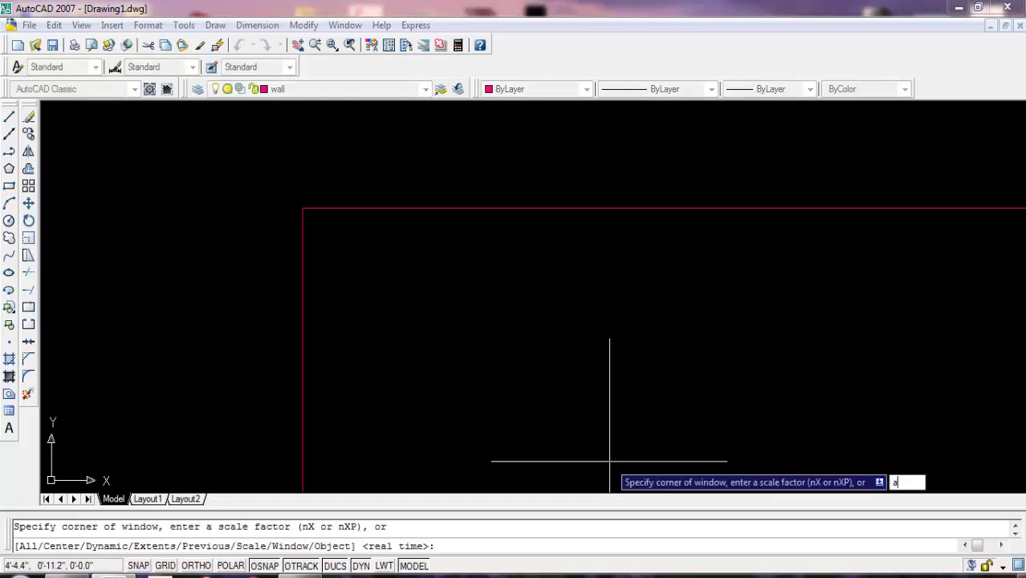
text(e)
key(Return)
scroll(540, 467, down, 1)
scroll(423, 469, down, 1)
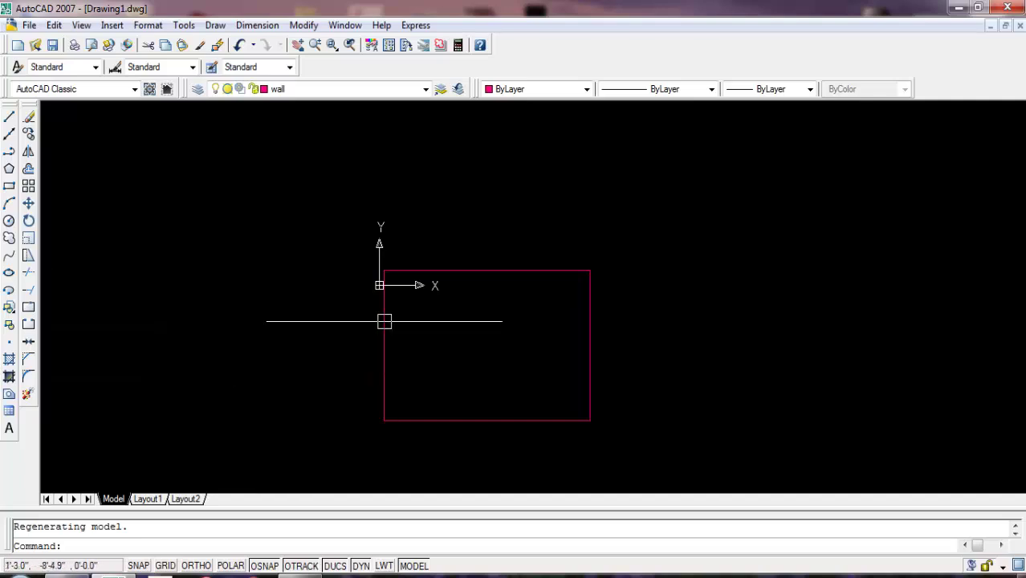
key(alt+v)
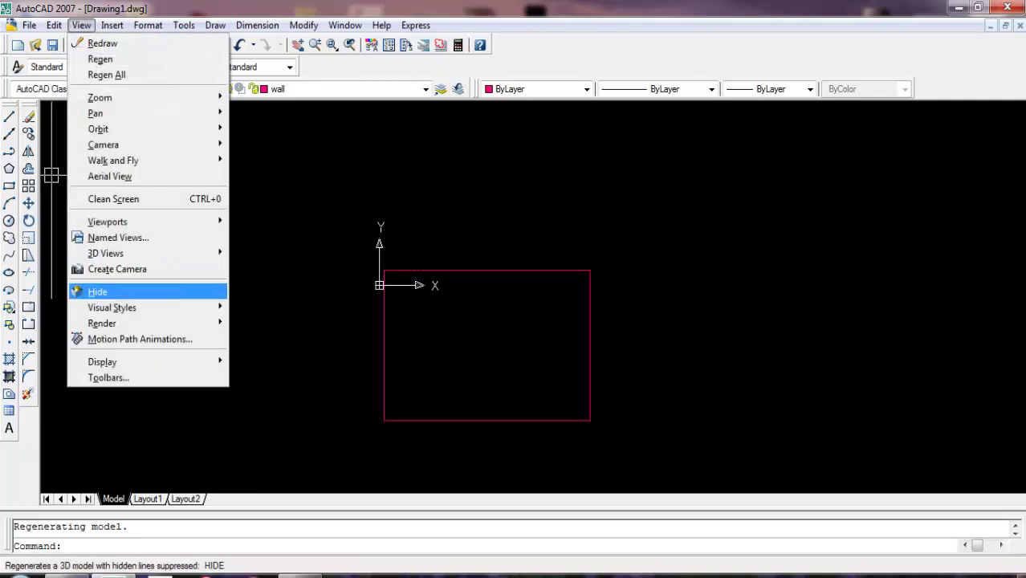
mouse_move(264, 362)
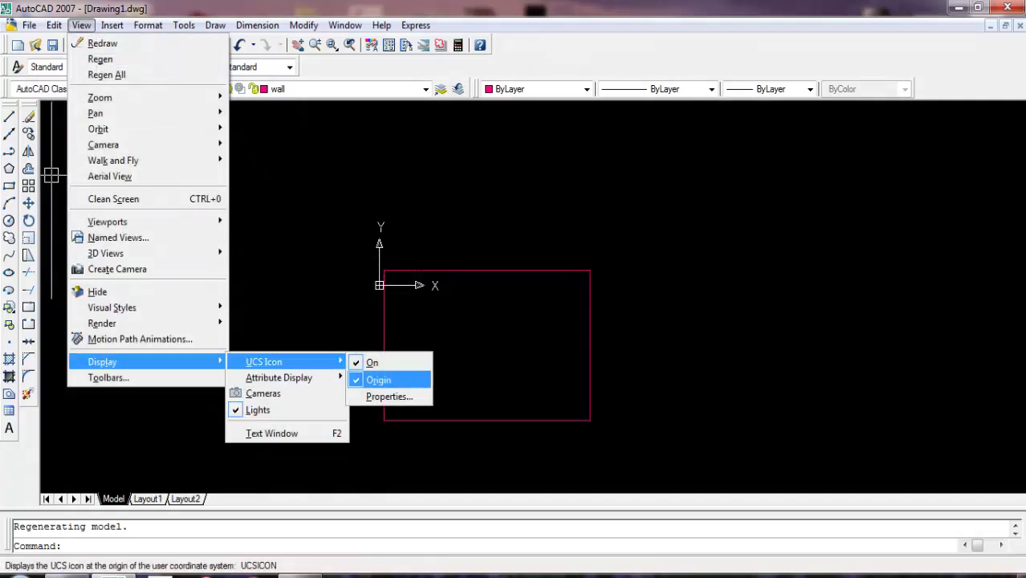
click(378, 380)
- Window-select the red rectangle and explode it into separate lines
click(568, 184)
click(300, 392)
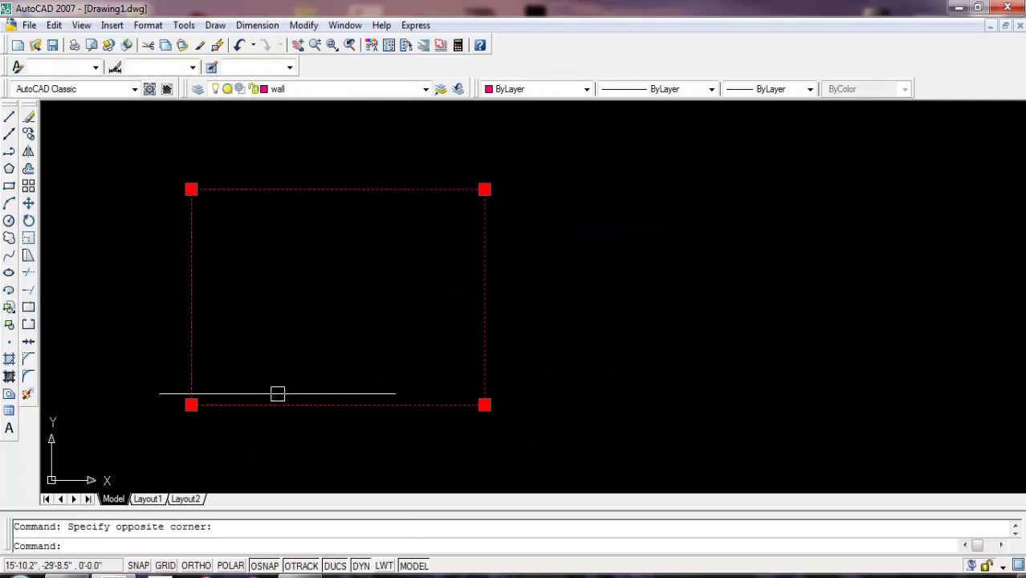
click(27, 394)
key(Escape)
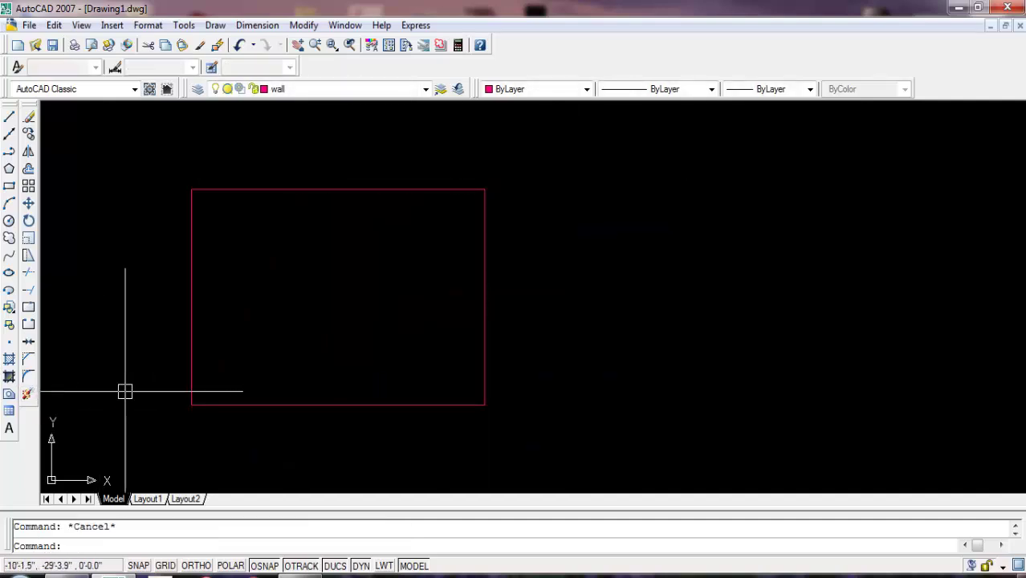
- Offset the left and right wall lines 4' inward
text(o)
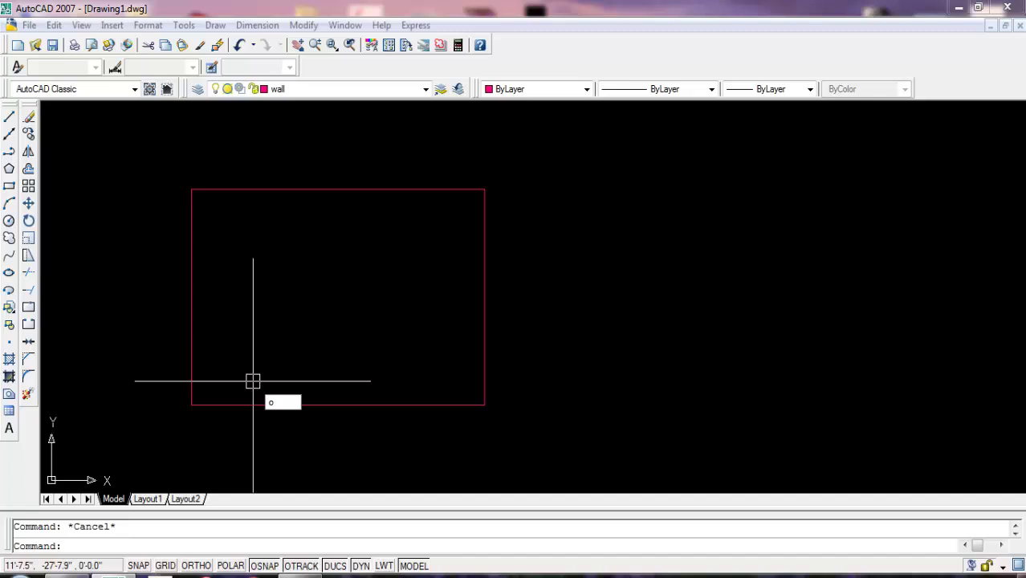
key(Return)
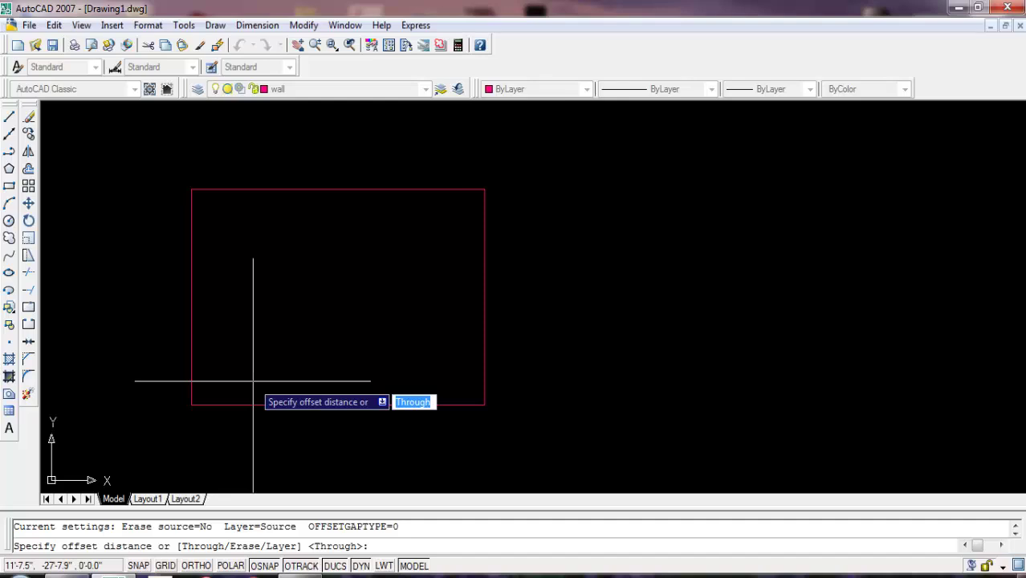
text(4')
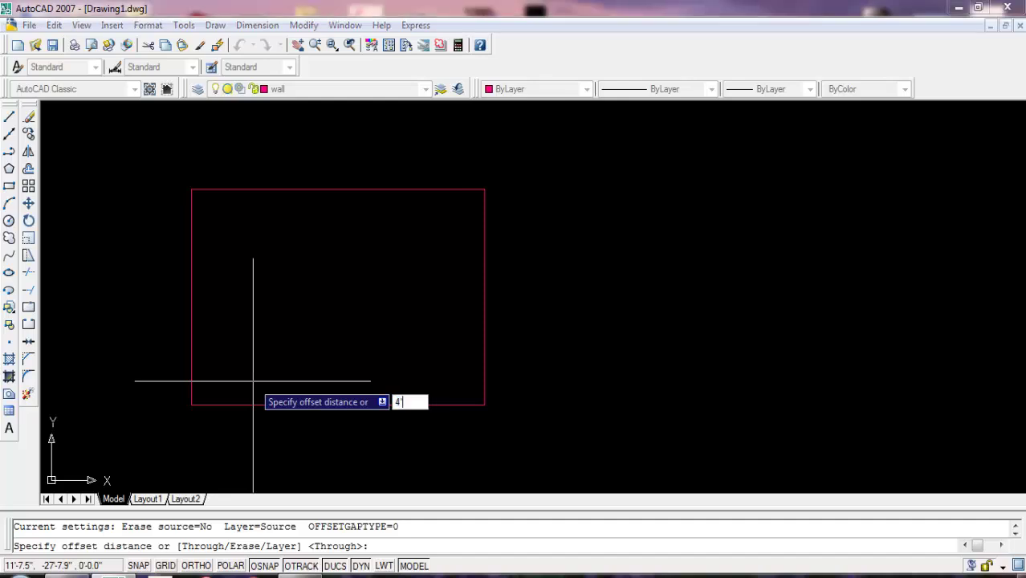
key(Return)
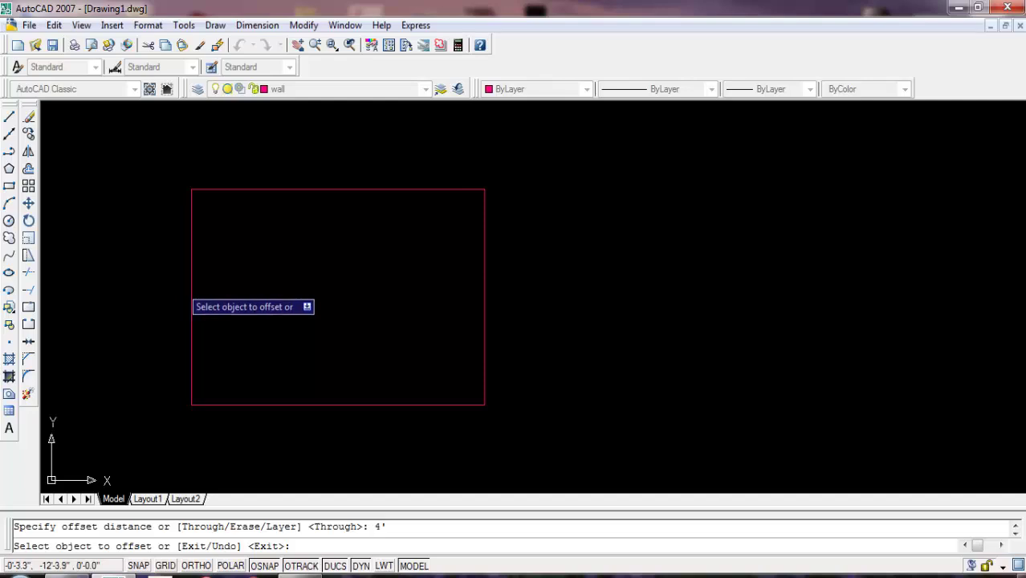
click(192, 287)
click(454, 284)
click(484, 273)
click(382, 284)
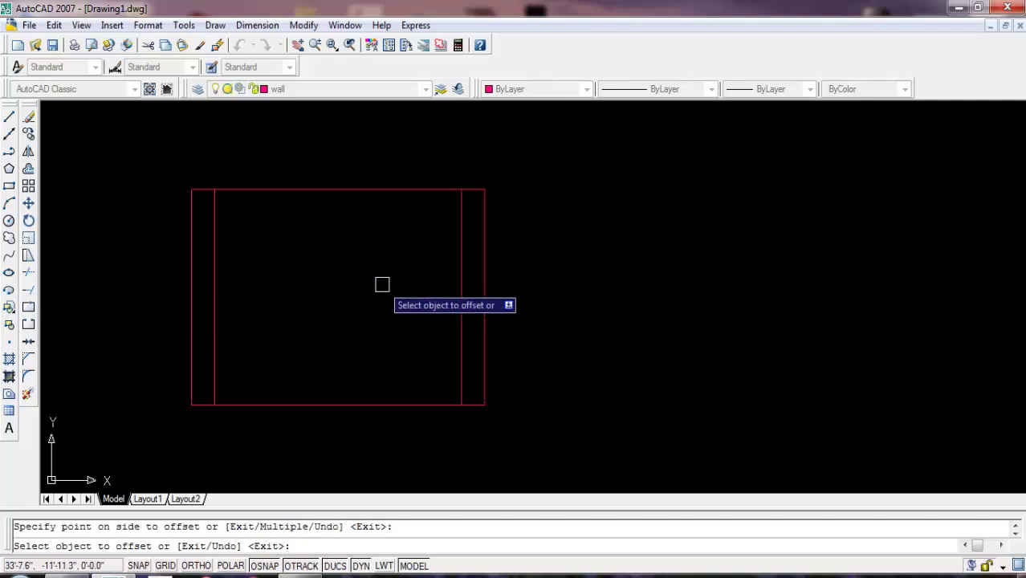
key(Return)
- Offset the top and bottom wall lines 5' inward
key(Return)
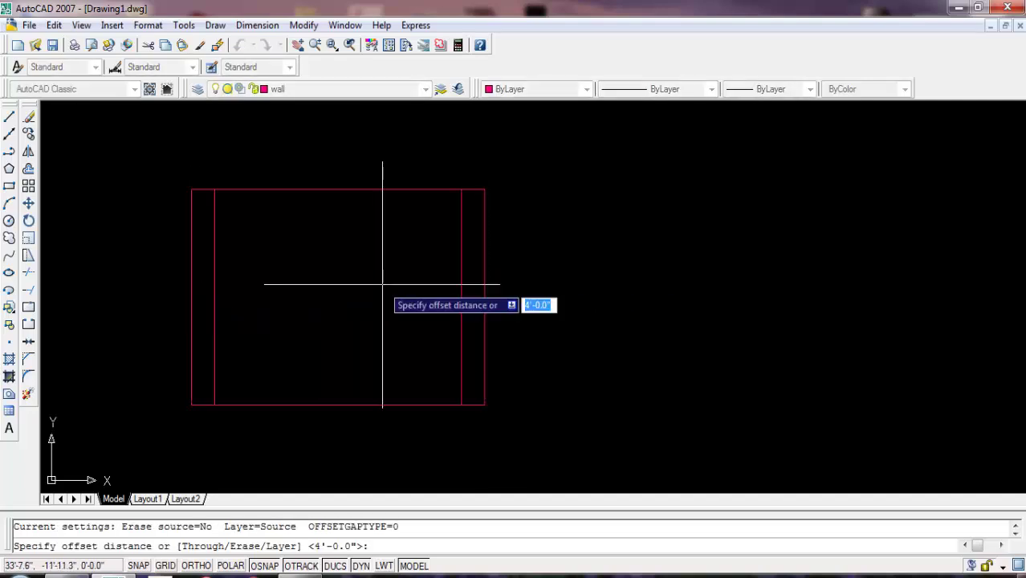
text(5')
key(Return)
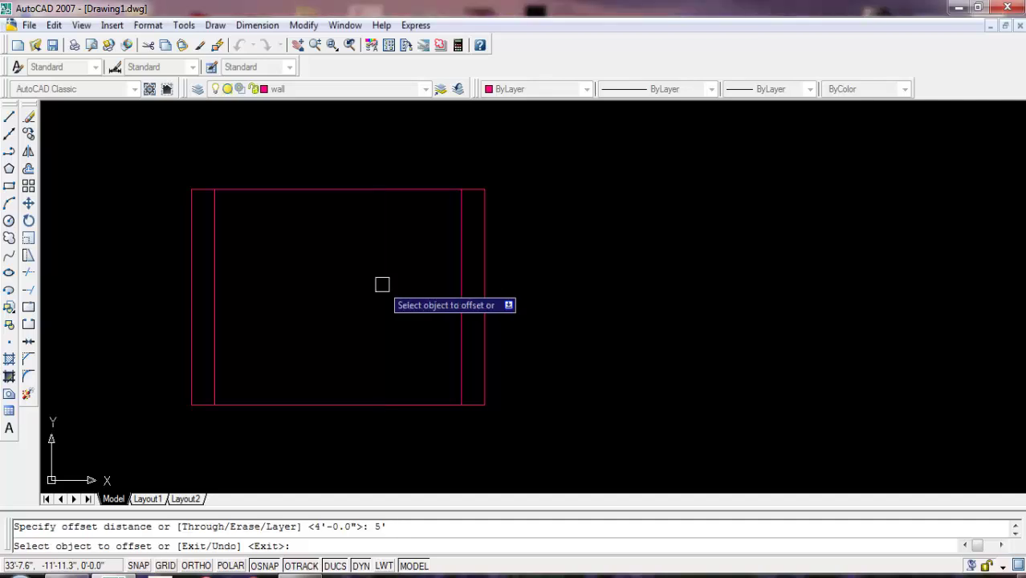
click(355, 403)
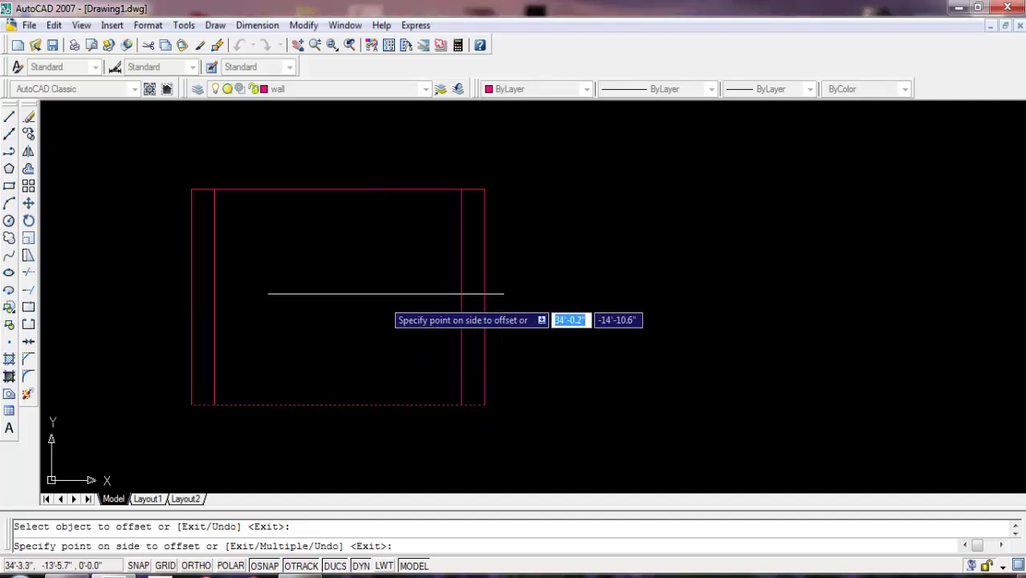
click(371, 273)
click(352, 191)
click(352, 197)
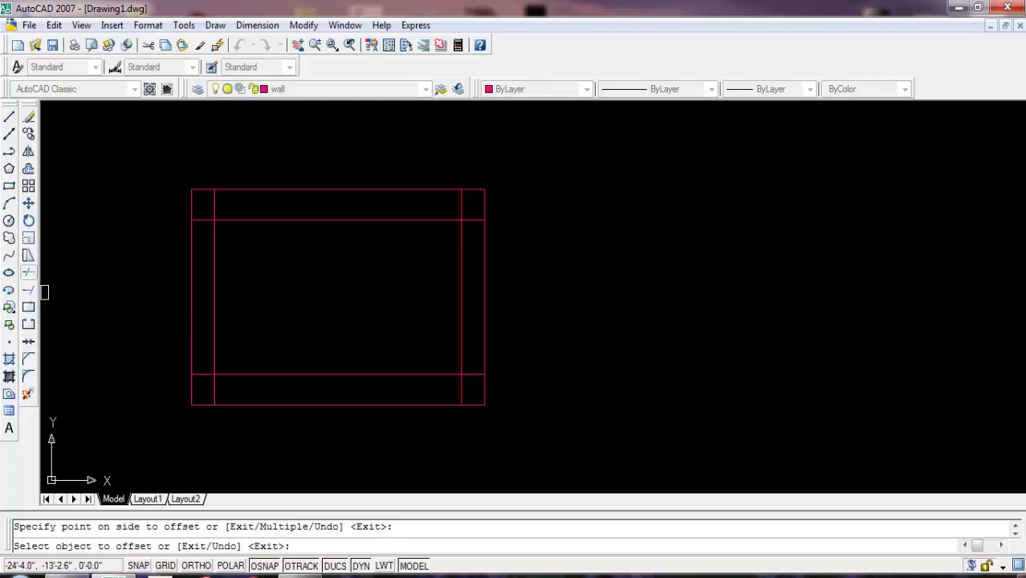
- Trim the overlapping line ends at the top-left inner corner with a crossing window
click(28, 272)
scroll(207, 203, up, 2)
scroll(207, 203, up, 3)
click(206, 202)
click(241, 265)
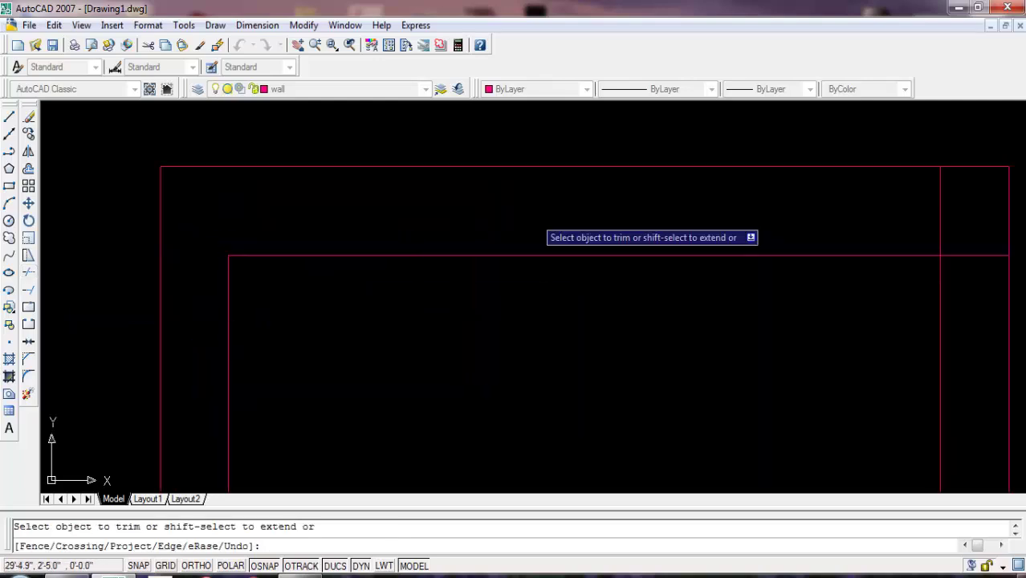
- Trim the overhanging line ends at the remaining corners, leaving clean inner and outer rectangles
middle_drag(726, 142, 453, 146)
scroll(722, 181, up, 1)
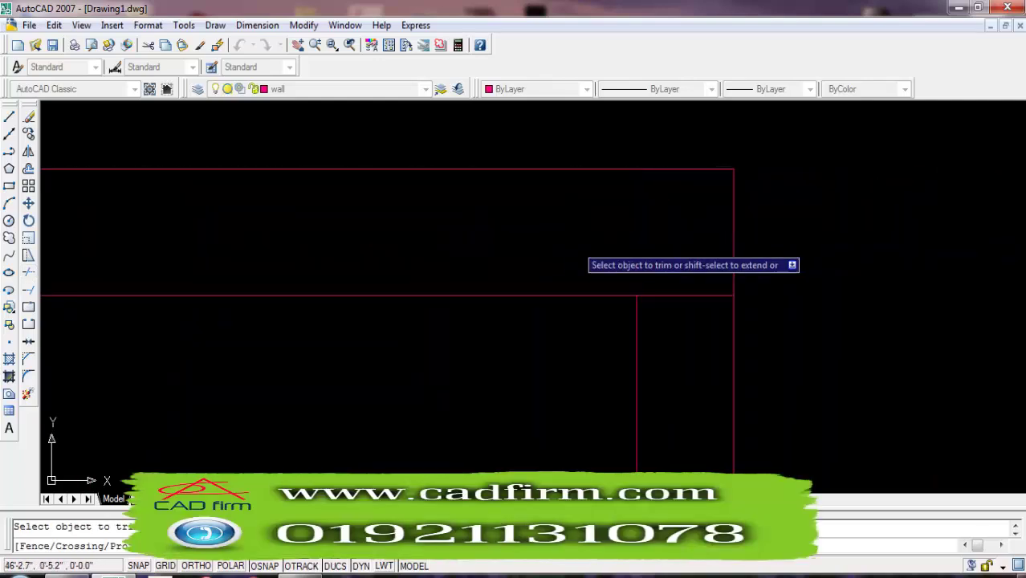
scroll(634, 297, down, 2)
scroll(722, 241, down, 5)
scroll(699, 355, up, 4)
scroll(640, 302, up, 3)
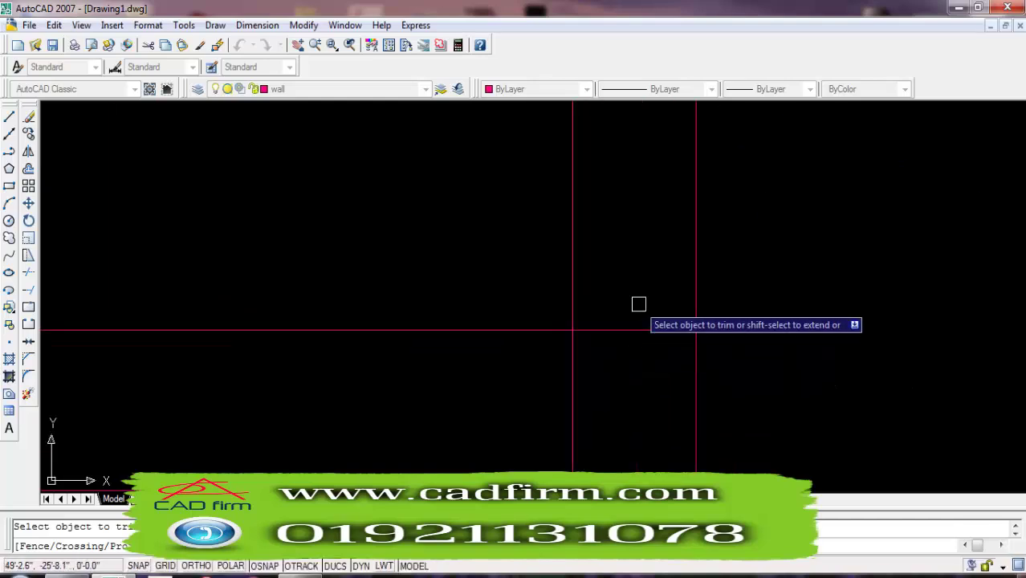
click(634, 329)
click(606, 384)
click(483, 409)
scroll(506, 385, down, 4)
scroll(661, 382, up, 3)
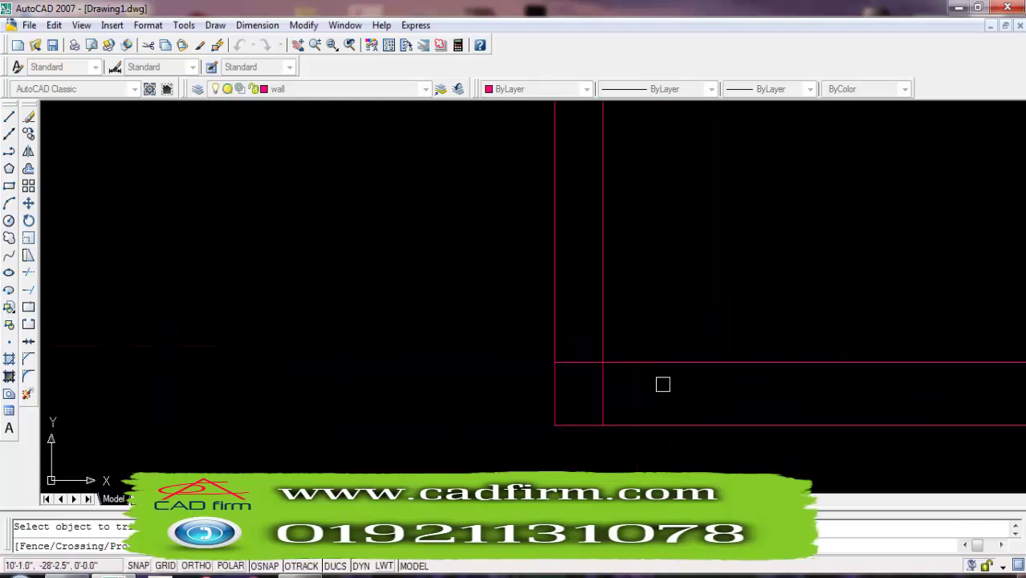
scroll(746, 403, up, 3)
scroll(632, 367, down, 1)
scroll(707, 336, down, 3)
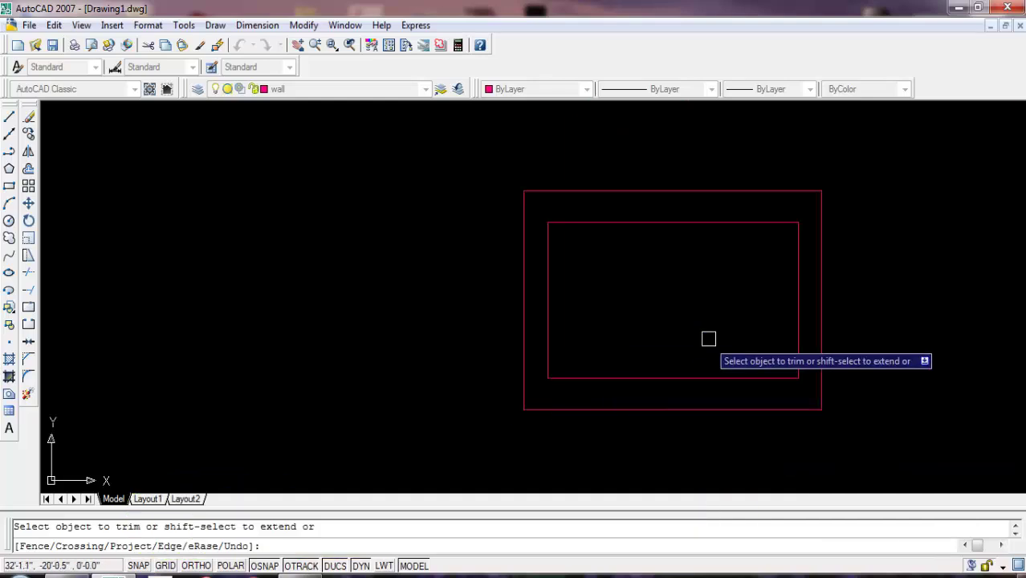
middle_drag(707, 336, 542, 336)
key(Escape)
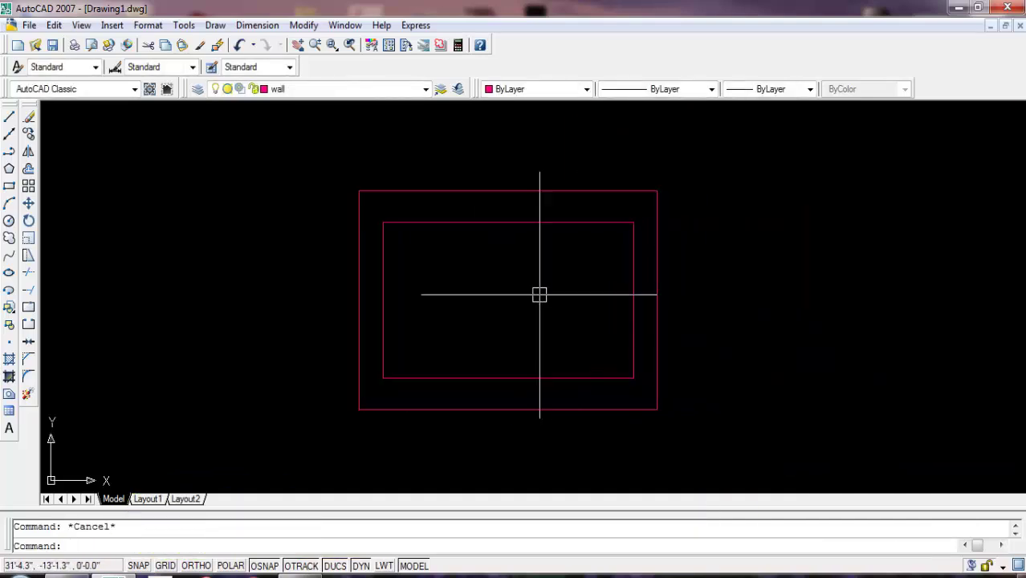
- Offset the first two inner wall lines 5" toward the inside
text(o)
key(Return)
text(5)
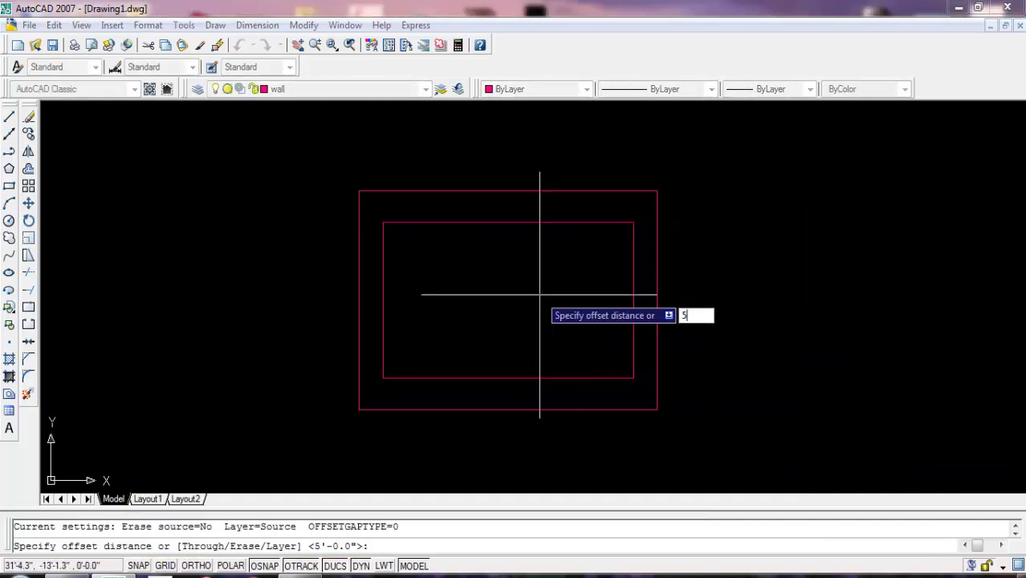
key(Return)
click(453, 223)
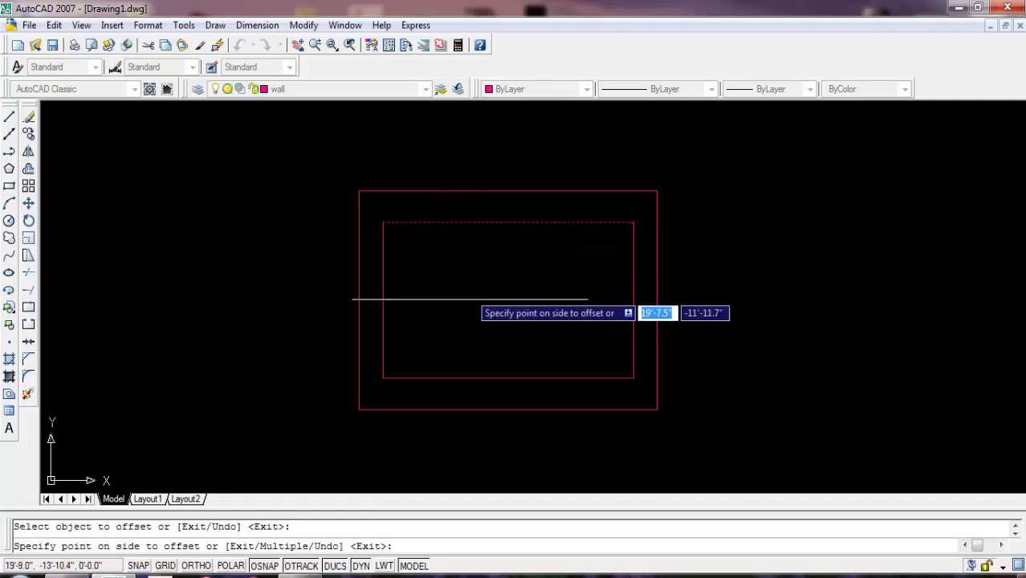
click(406, 297)
click(383, 277)
click(406, 279)
- Offset the bottom inner wall line 5" inward and pick the inner right wall line
click(469, 375)
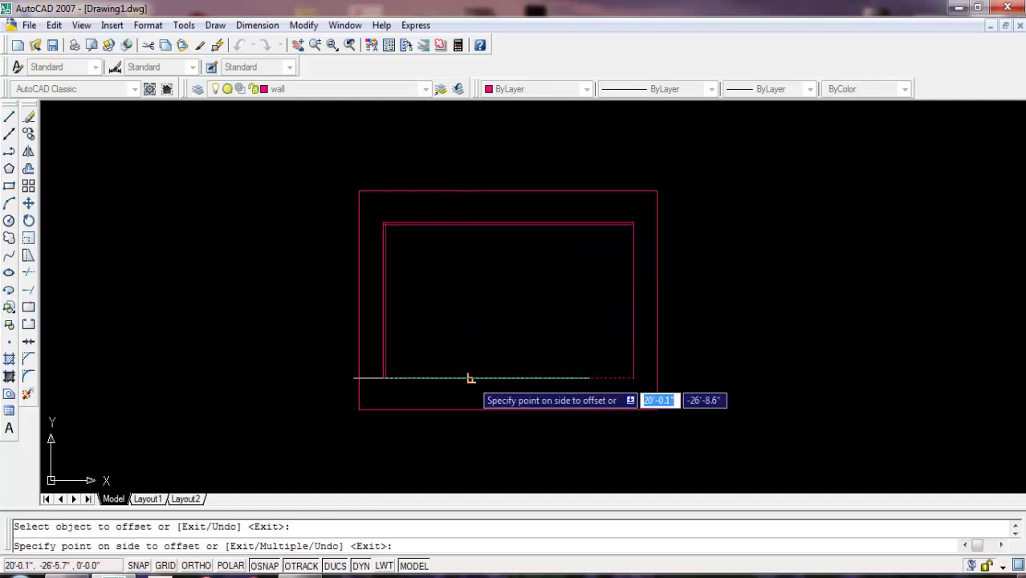
click(474, 357)
click(632, 303)
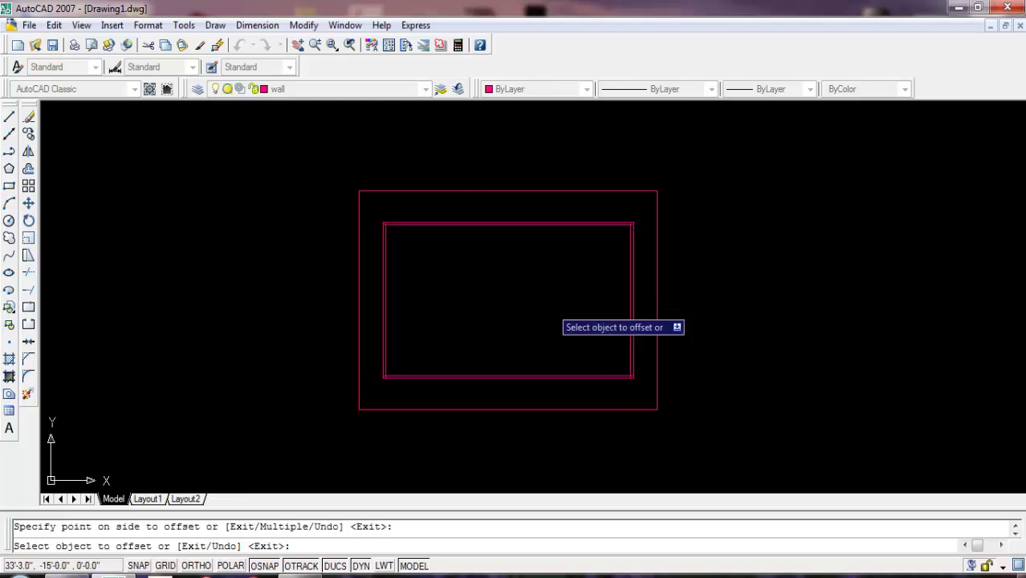
scroll(353, 365, up, 4)
scroll(353, 365, up, 2)
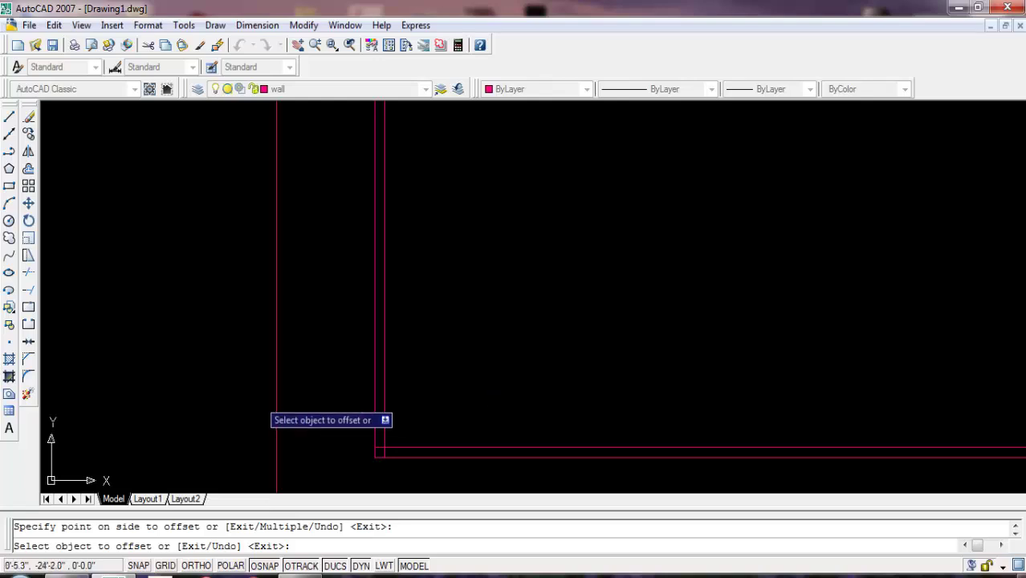
middle_drag(466, 393, 343, 382)
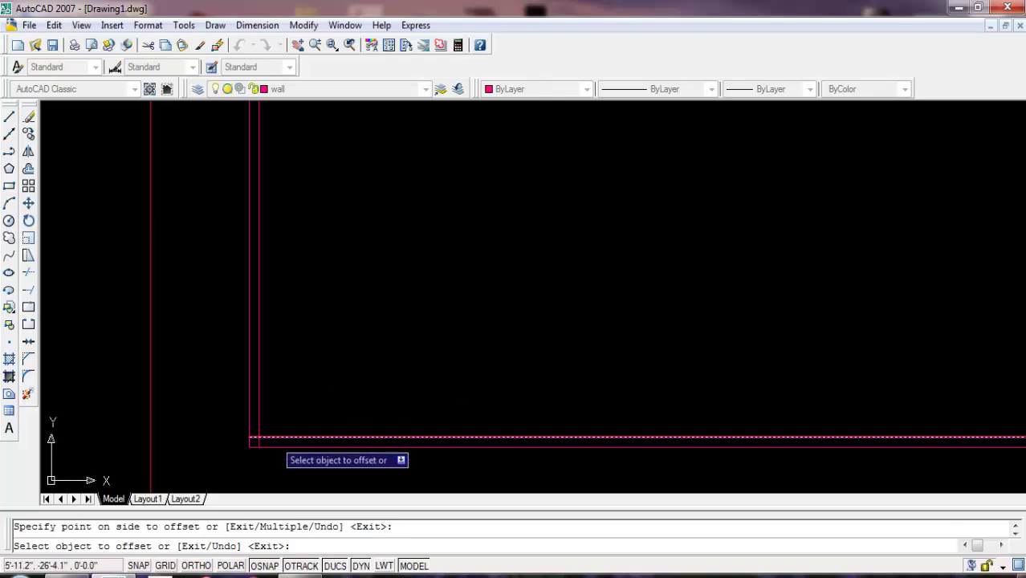
scroll(281, 454, down, 2)
- Offset the bottom inner wall line 8'-11" up, then 5" more for a double-line wall
key(Return)
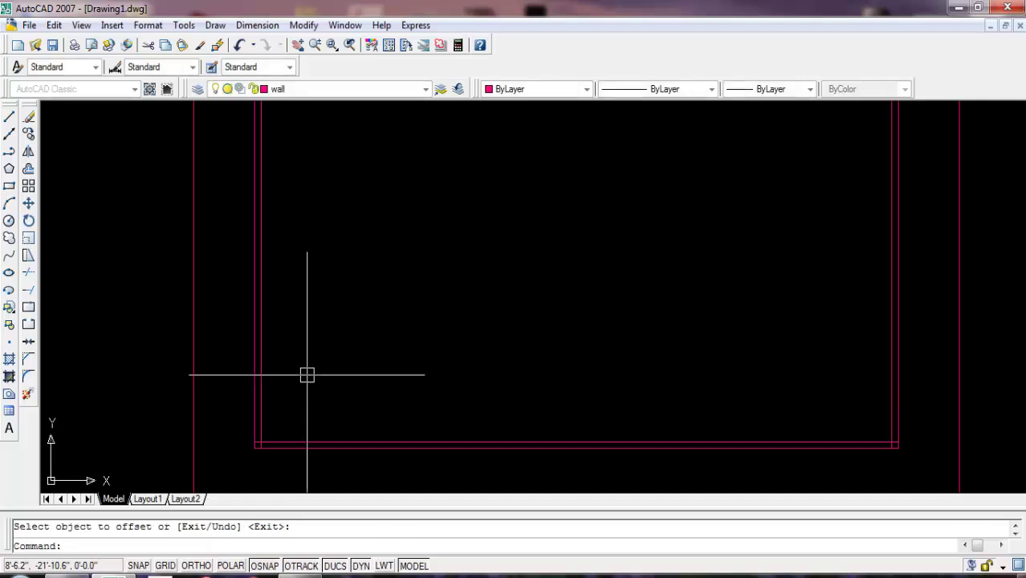
key(Return)
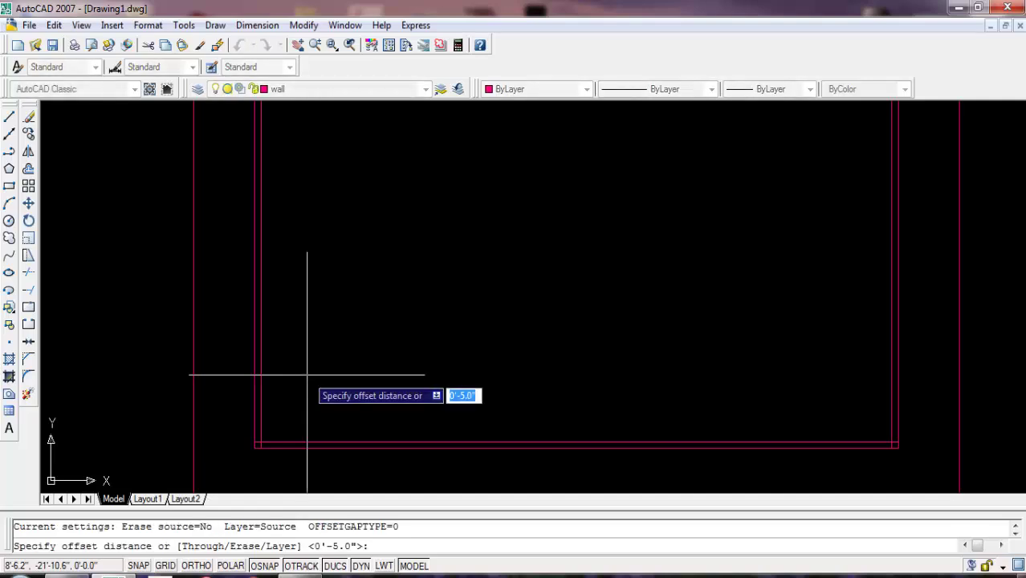
text(8)
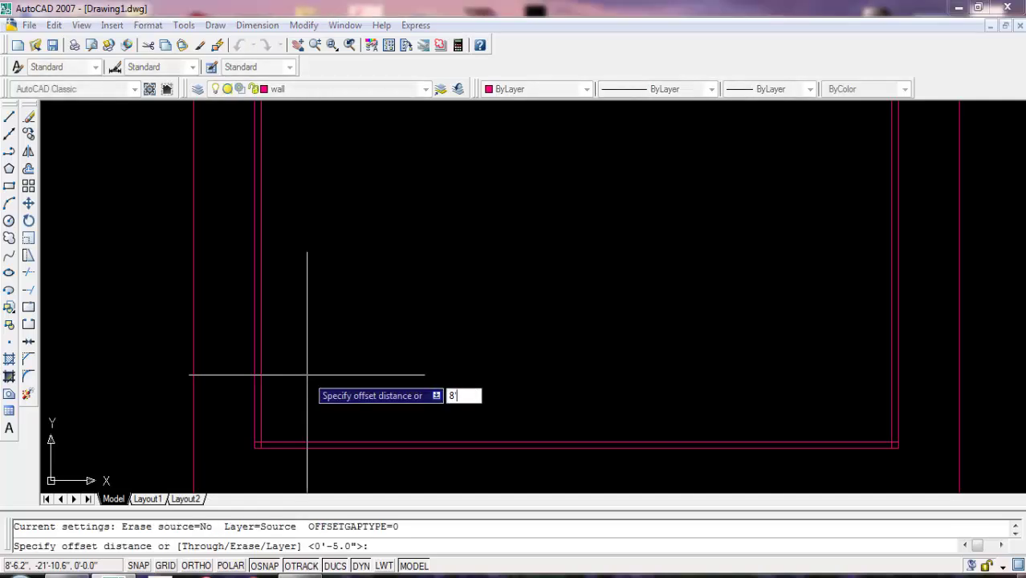
text('-11)
key(Return)
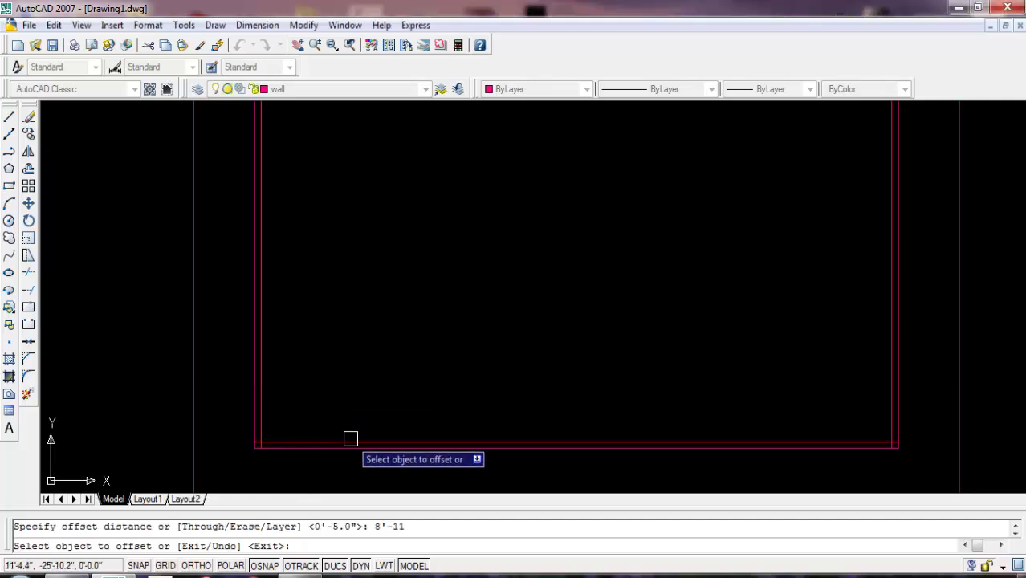
click(350, 439)
click(392, 297)
key(Return)
key(Return)
text(5)
key(Return)
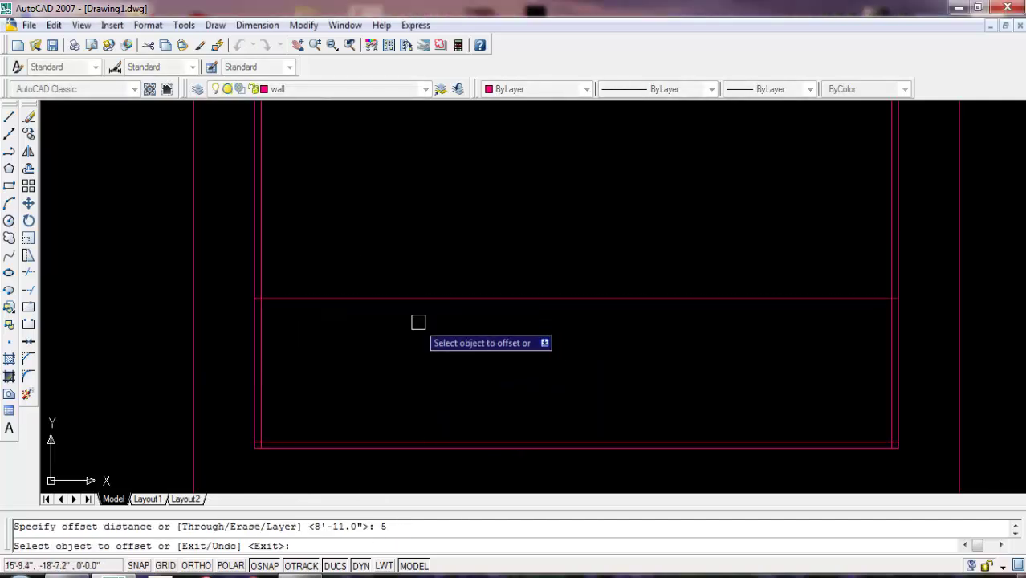
click(415, 298)
- Offset the left inner wall line 7'-3" to the right, then 5" more for the vertical wall
key(Return)
key(Return)
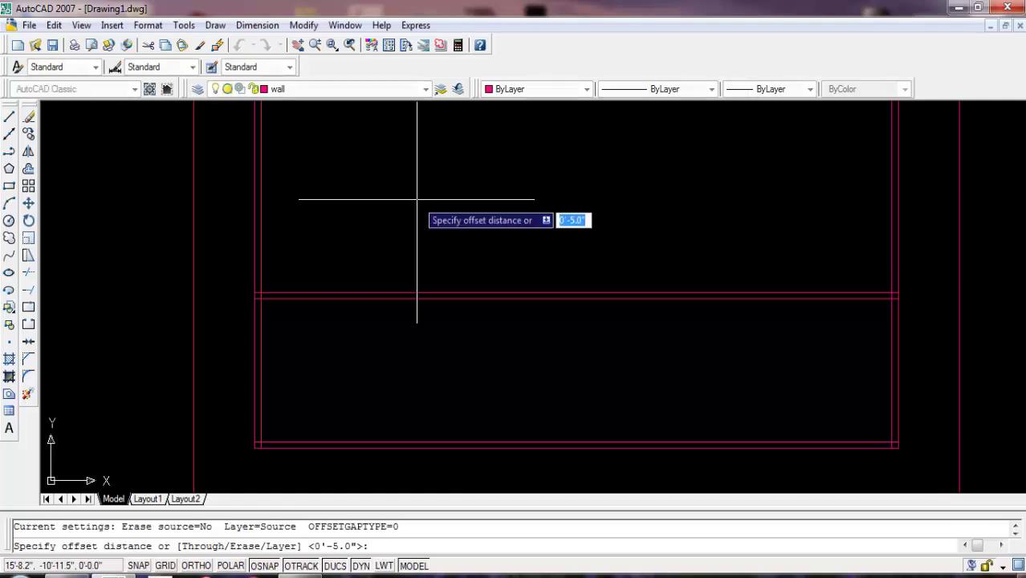
text(7'-3)
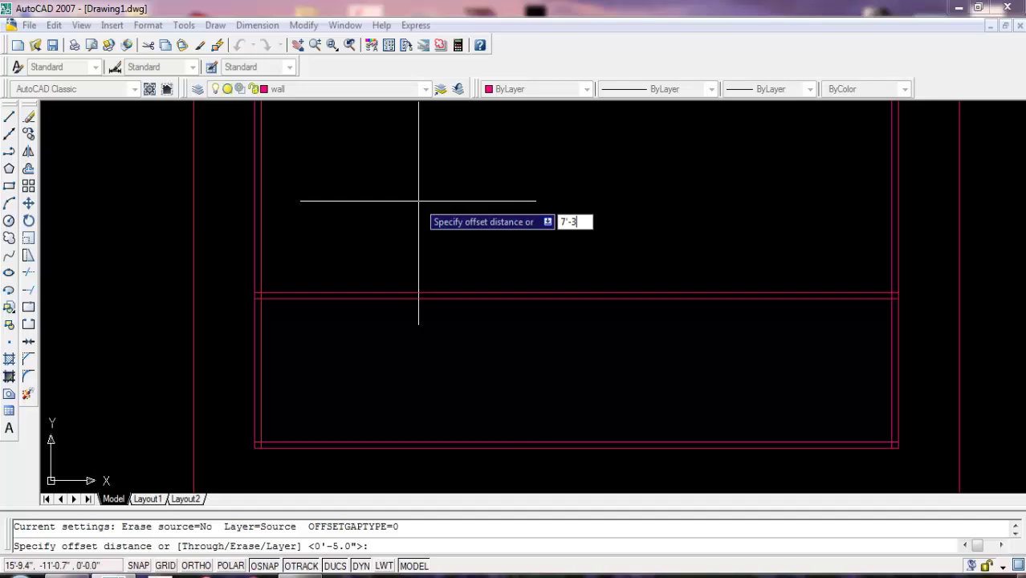
key(Return)
click(262, 334)
click(366, 332)
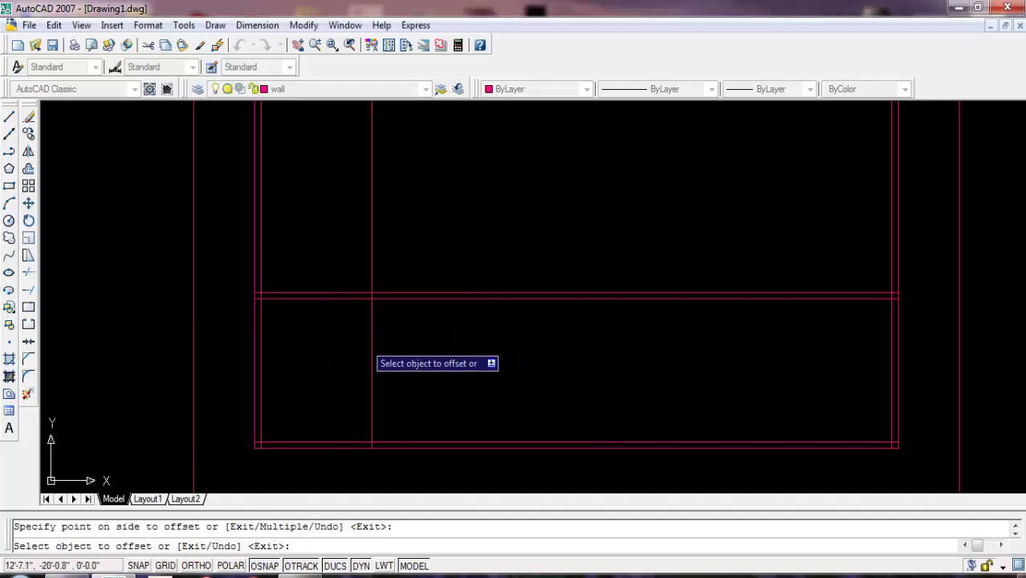
key(Return)
key(Return)
text(5)
key(Return)
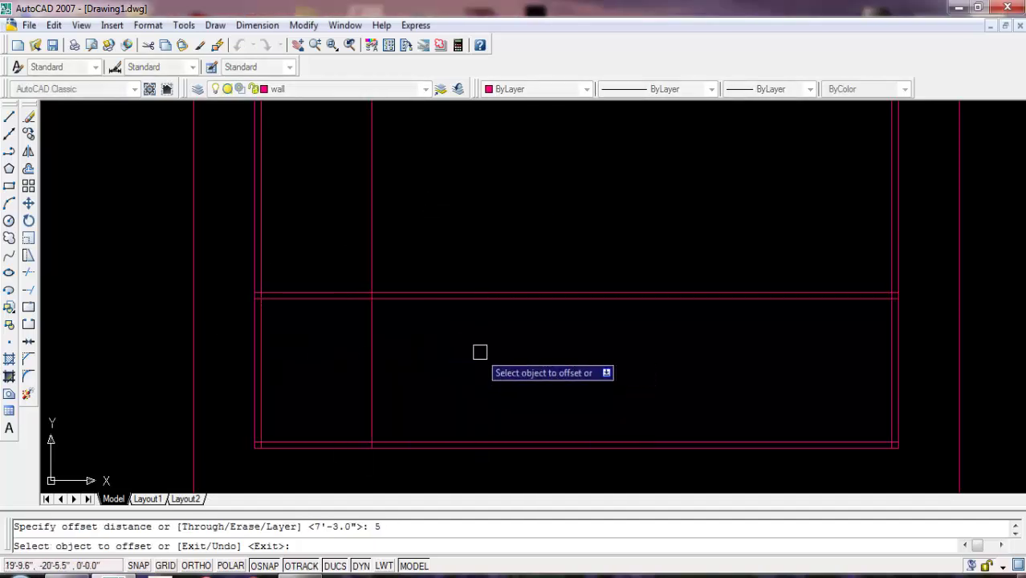
click(371, 343)
click(521, 349)
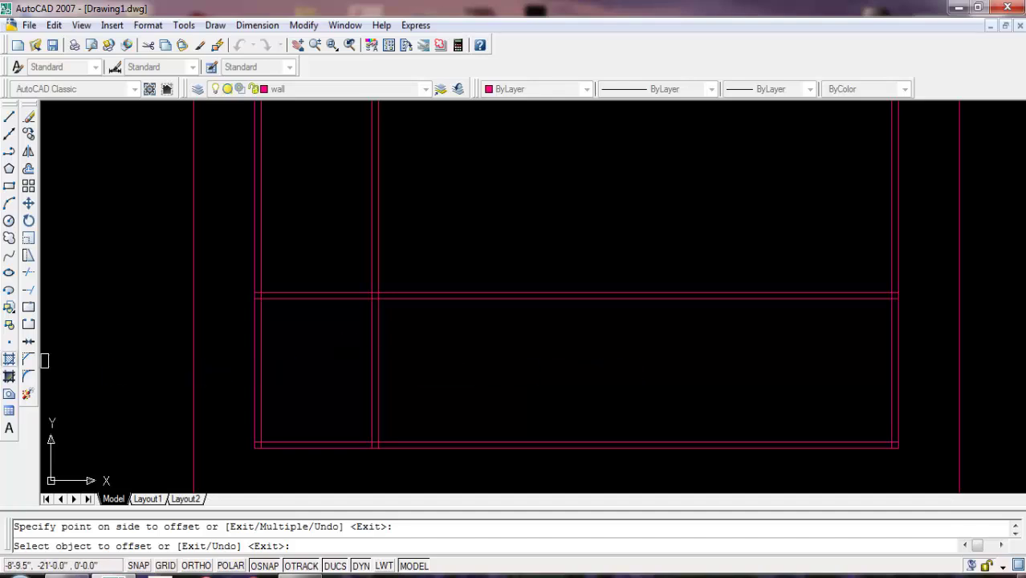
- Trim the excess wall crossings to the right of and above the new room
click(28, 273)
key(Return)
click(631, 229)
click(562, 337)
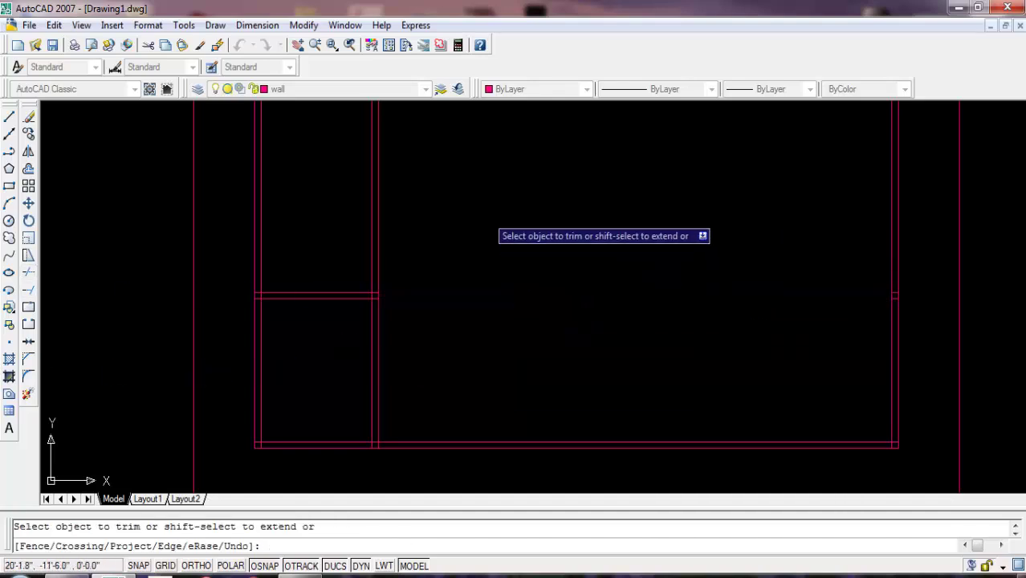
click(482, 200)
click(296, 242)
- Add an 8'-11.00" linear check dimension from the wall corner to the interior wall
click(257, 25)
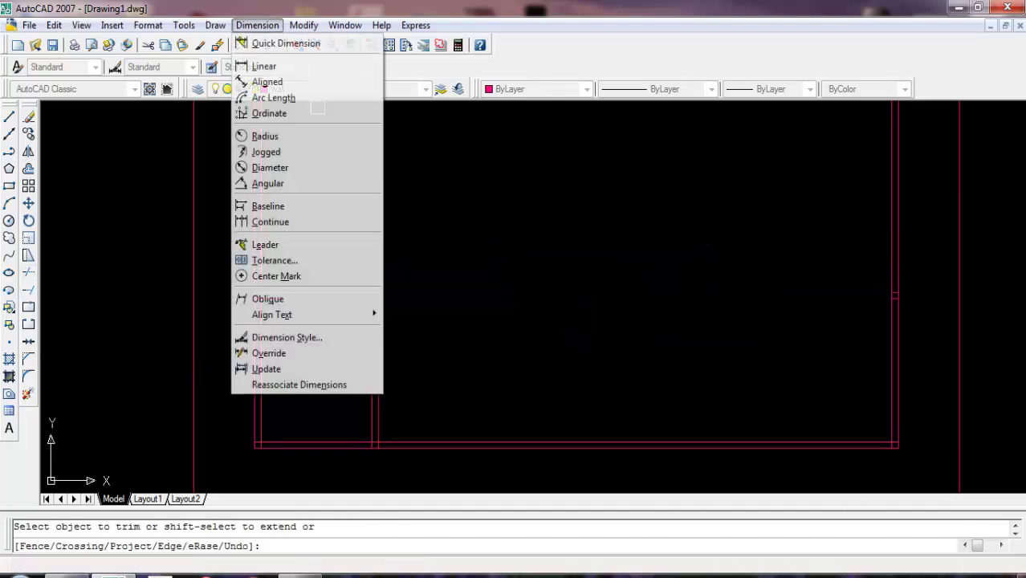
click(248, 67)
scroll(329, 365, up, 2)
scroll(345, 289, up, 1)
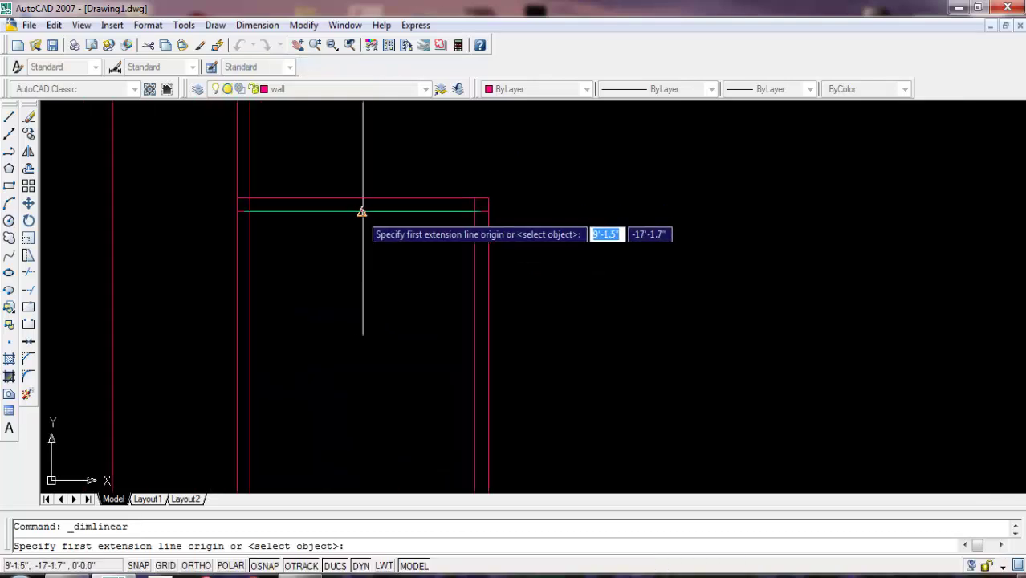
click(362, 211)
scroll(373, 249, down, 3)
scroll(341, 316, up, 2)
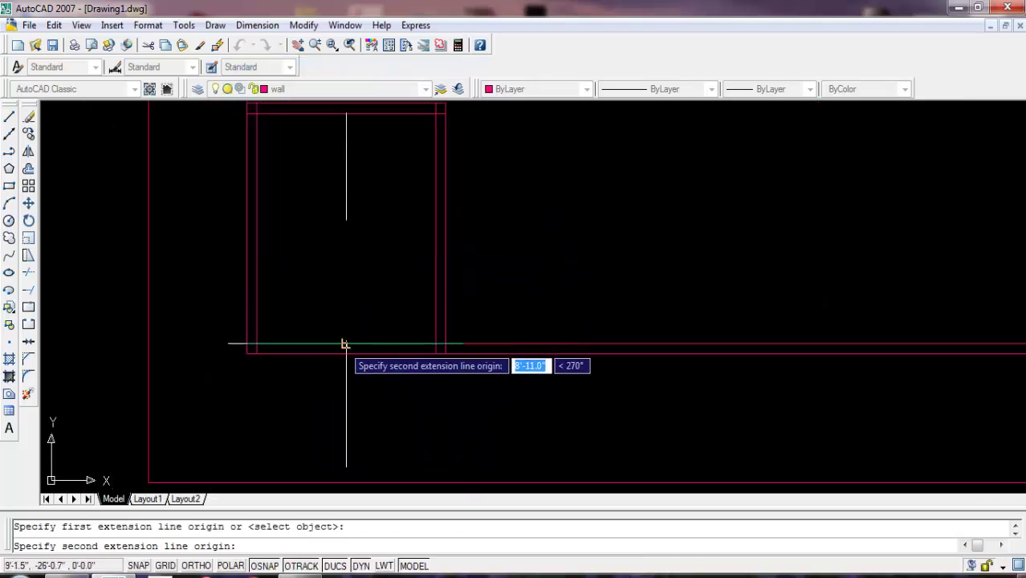
click(343, 343)
click(349, 318)
- Delete the check dimension and pan and zoom to show the whole wall outline
middle_drag(398, 239, 398, 293)
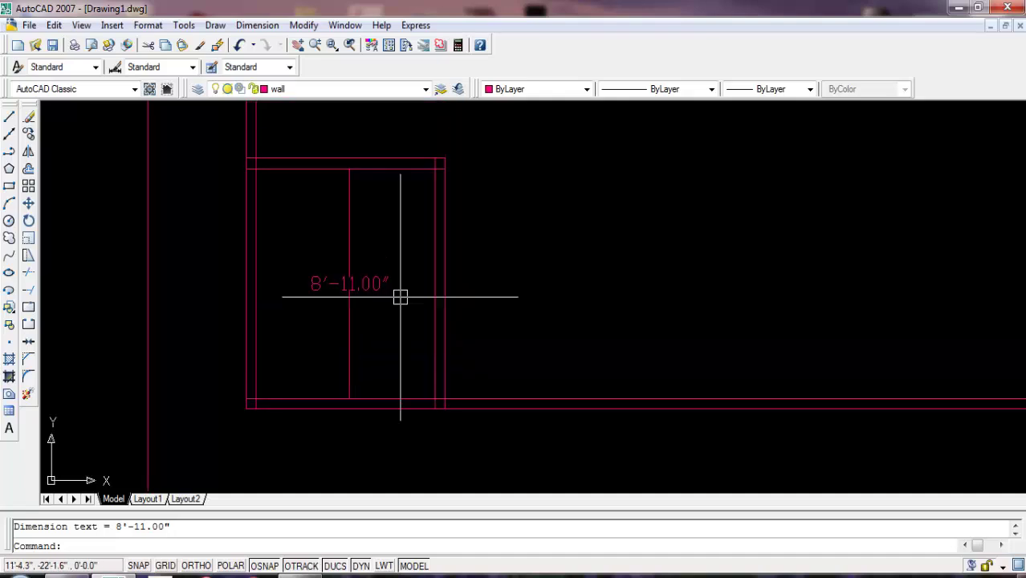
click(424, 252)
click(331, 321)
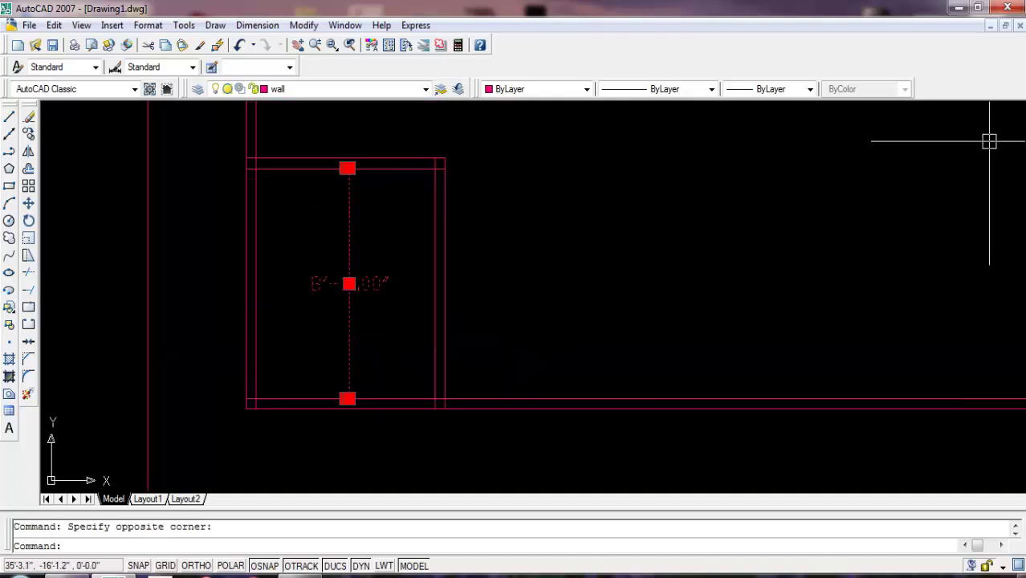
key(Delete)
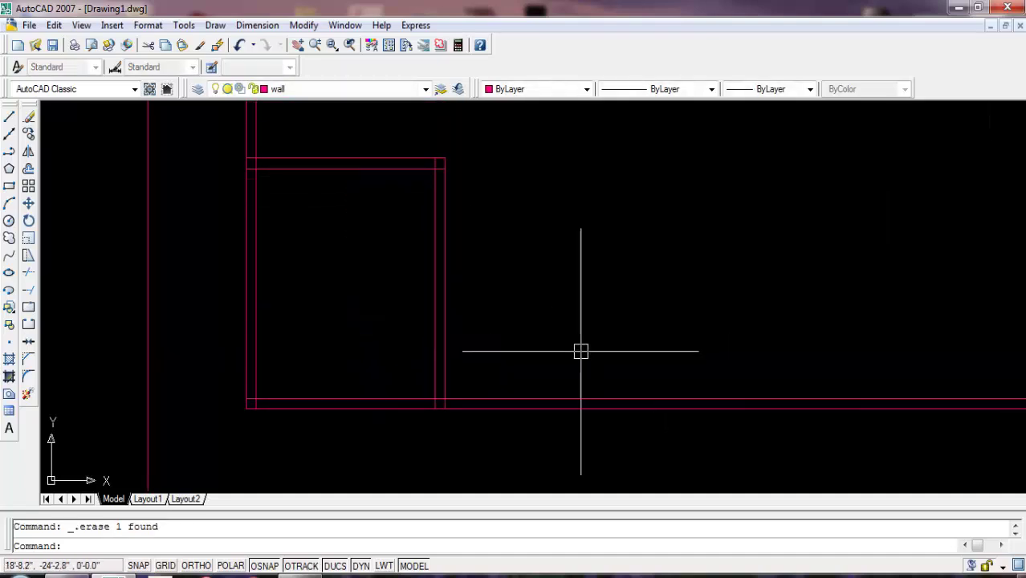
middle_drag(582, 350, 328, 393)
scroll(305, 301, down, 3)
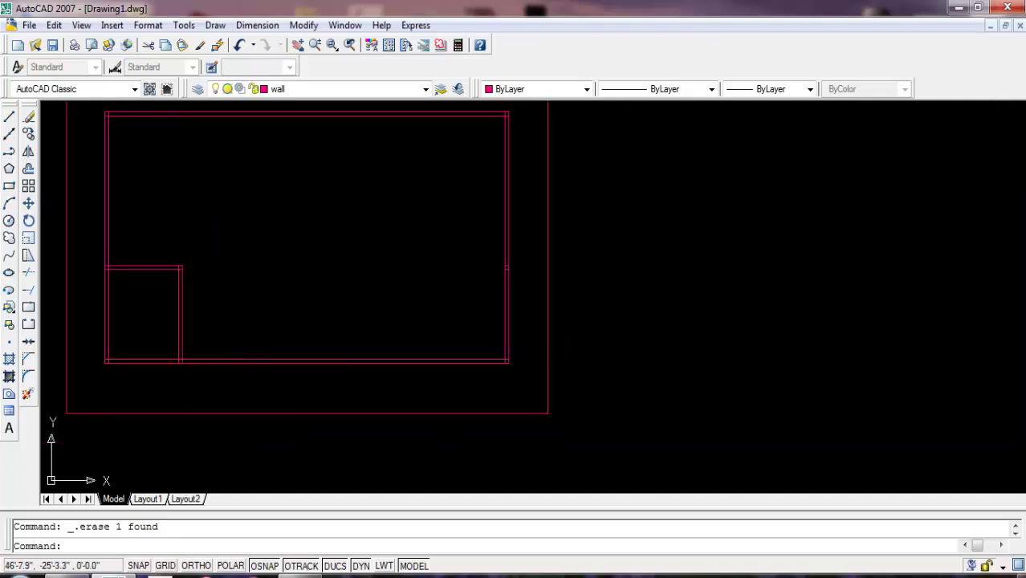
scroll(490, 349, up, 3)
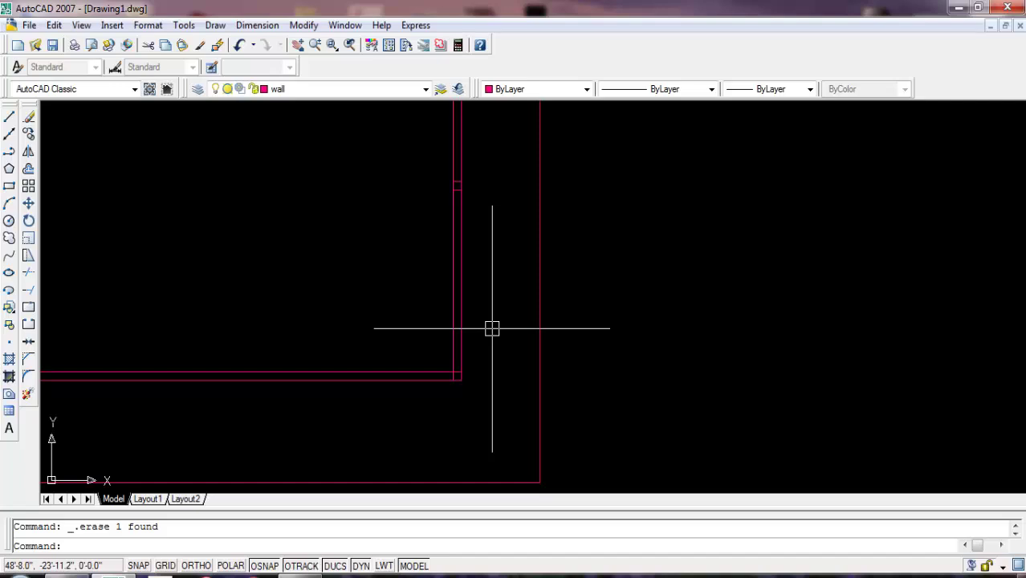
scroll(492, 332, down, 3)
middle_drag(551, 403, 579, 392)
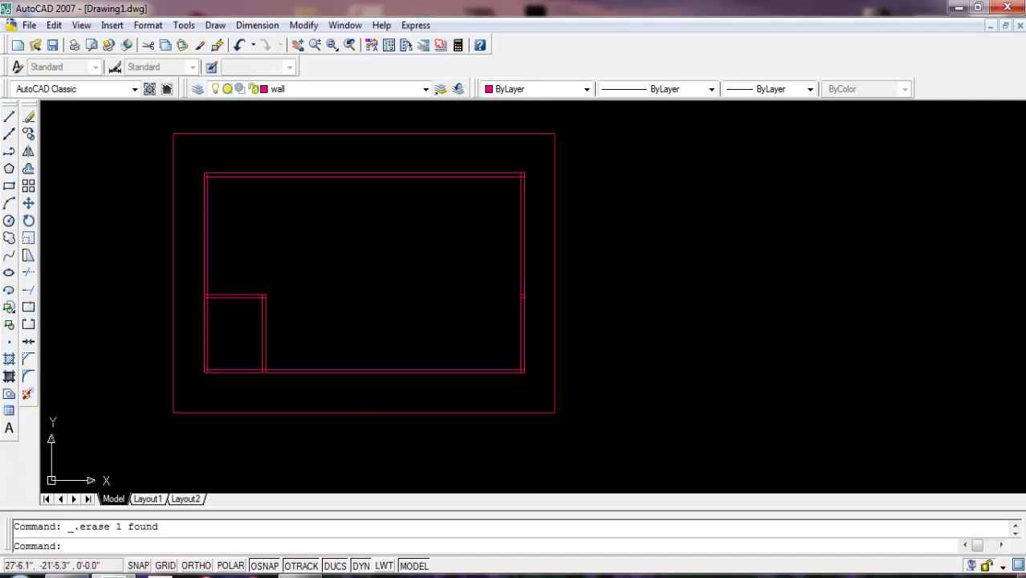
- Offset the right inner wall 11' inward, then 5" more for a double-line partition
text(o)
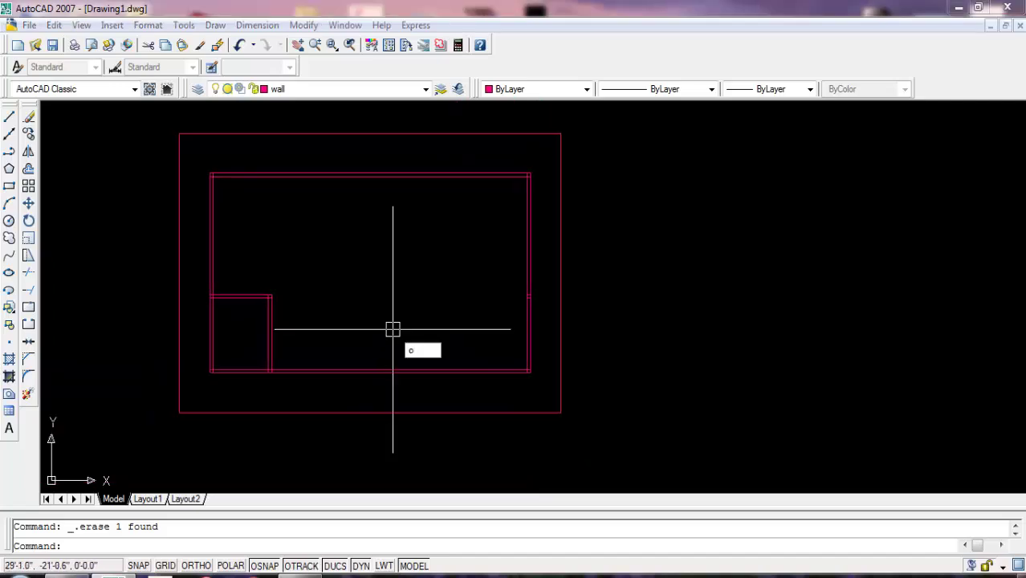
key(Return)
text(11)
key(Return)
scroll(506, 331, up, 3)
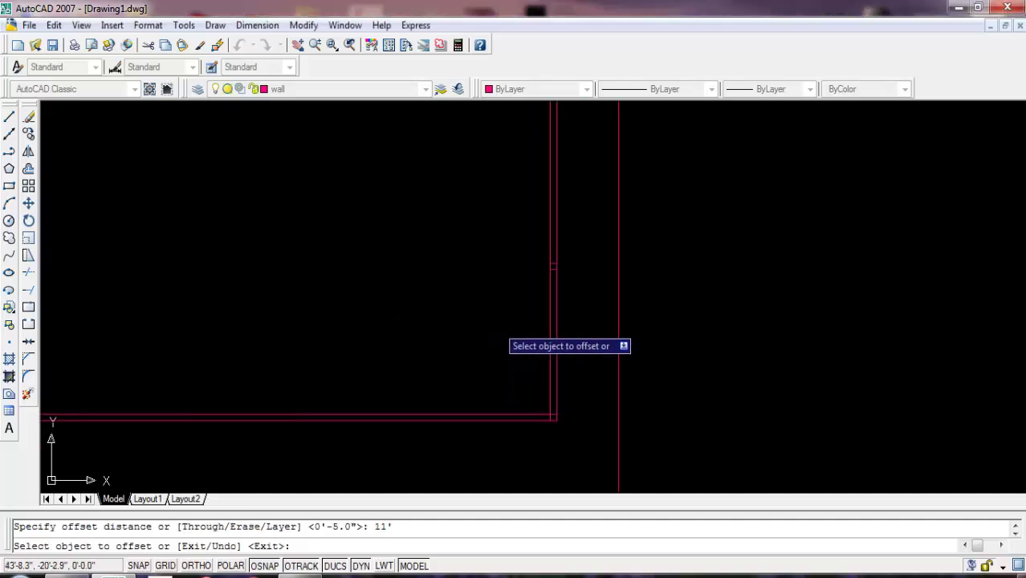
click(550, 316)
click(468, 316)
key(Return)
key(Return)
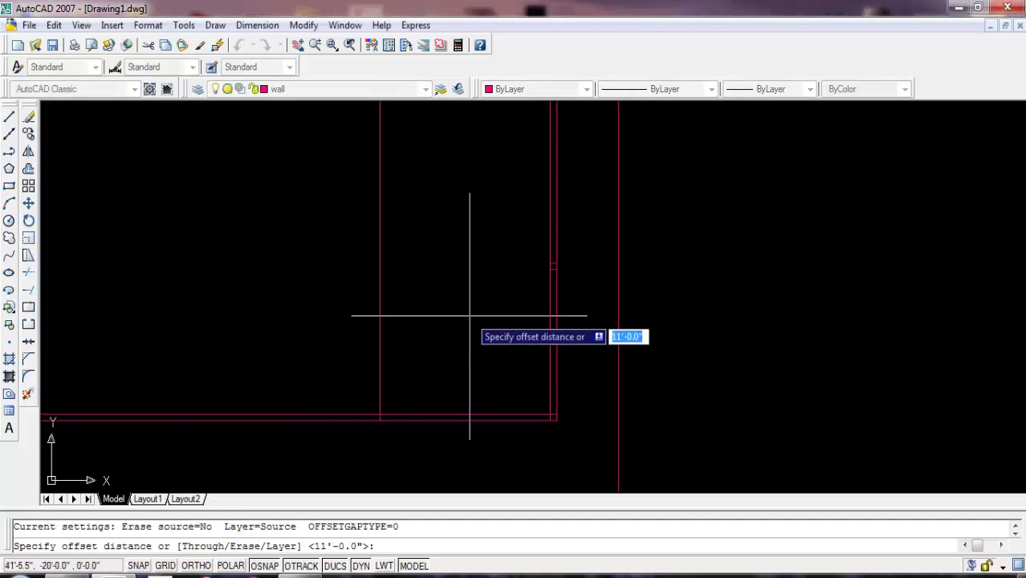
text(5)
key(Return)
click(380, 295)
click(277, 313)
key(Return)
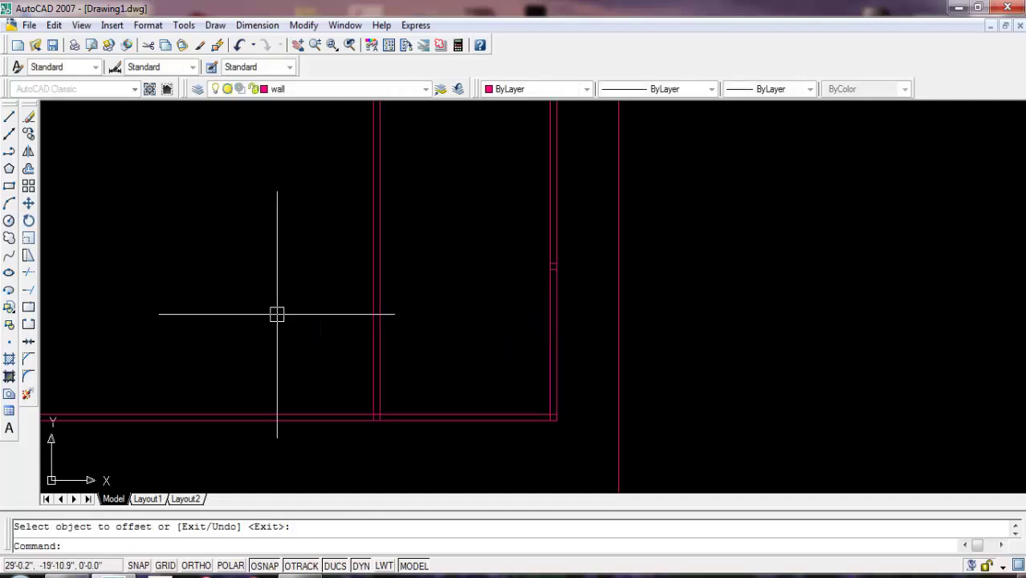
- Offset the bottom inner wall 11' up, then 5" more for a second partition
key(Return)
text(11)
key(Return)
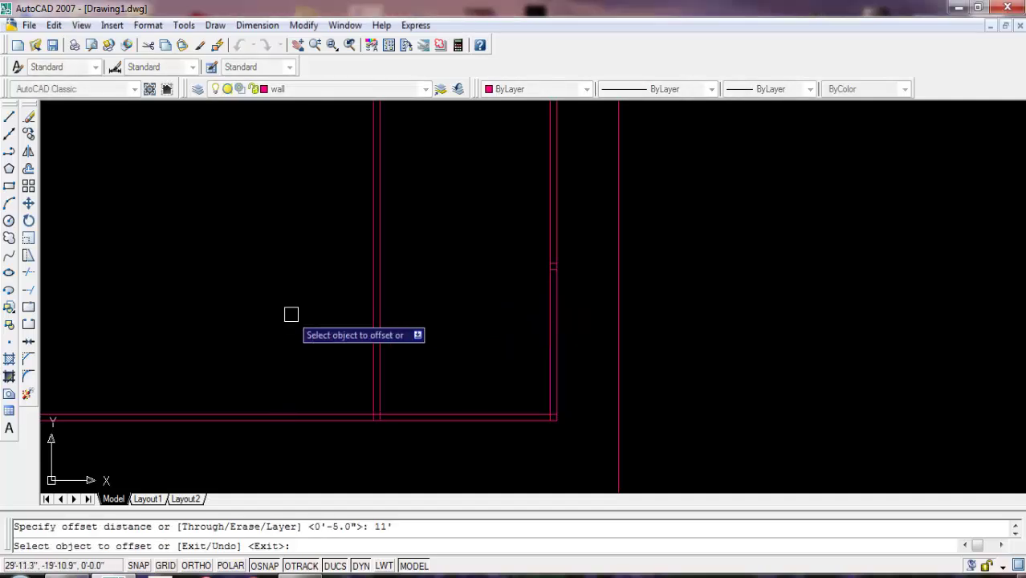
click(426, 416)
click(436, 309)
key(Return)
key(Return)
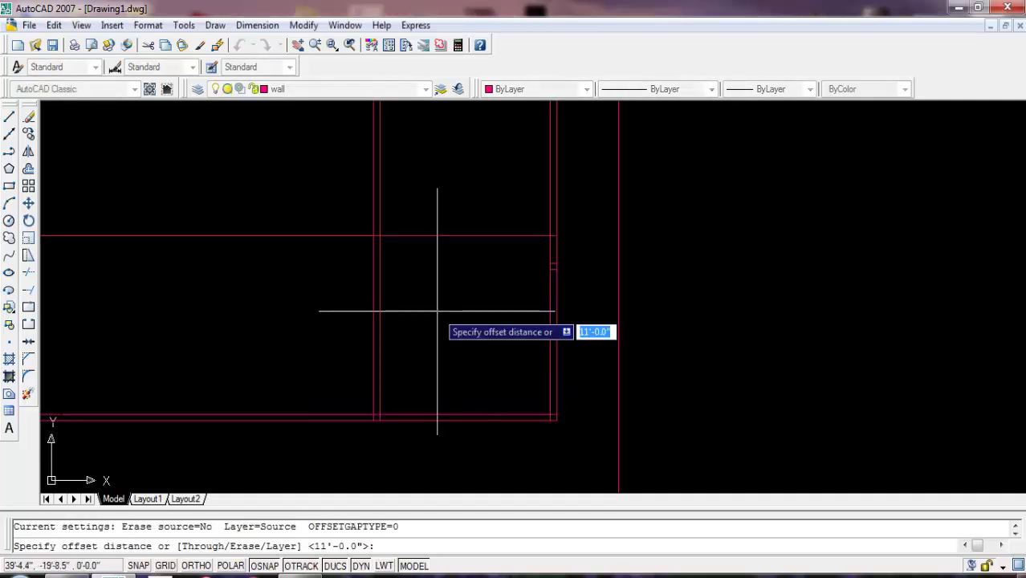
text(5)
key(Return)
click(423, 236)
click(424, 166)
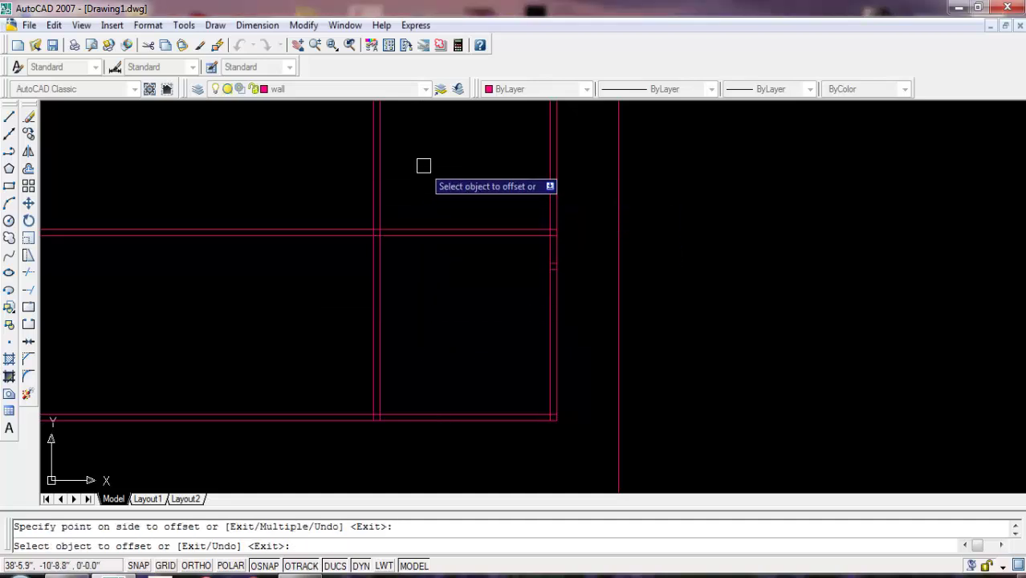
- Trim the excess wall segments at the new junctions to close the lower-right room
scroll(472, 305, down, 2)
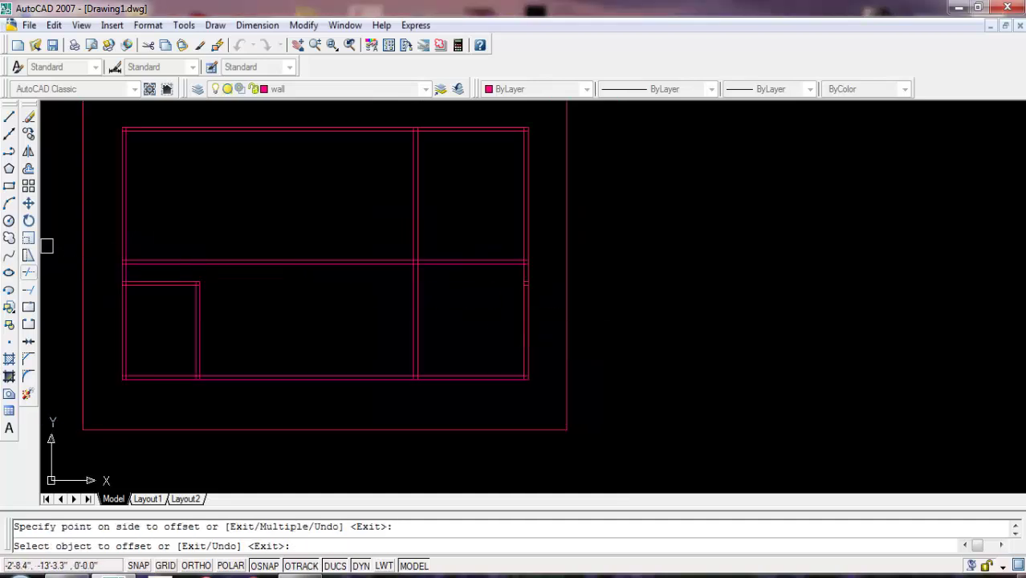
key(Return)
click(28, 273)
key(Return)
click(243, 235)
click(243, 270)
click(417, 195)
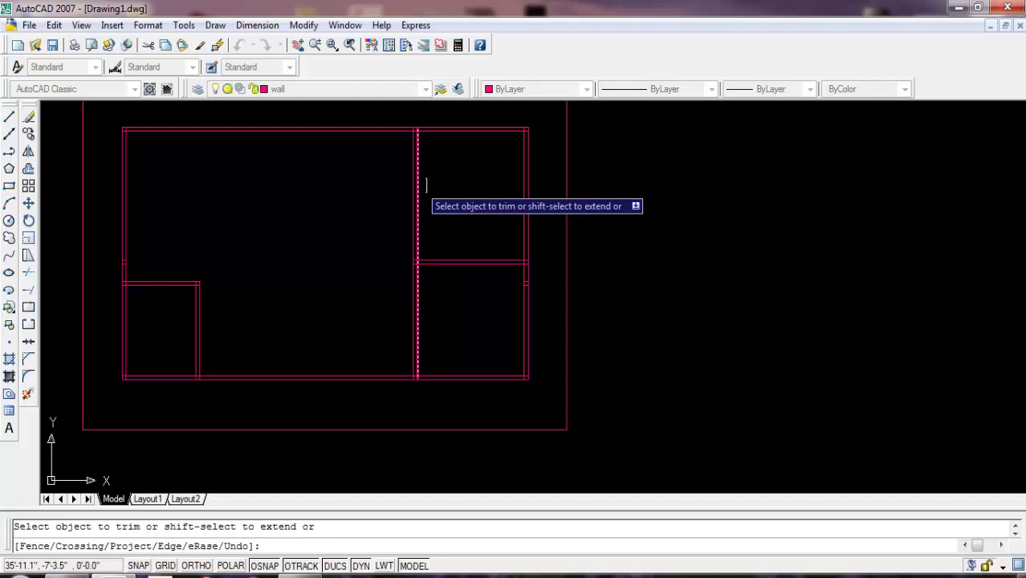
click(381, 214)
click(438, 207)
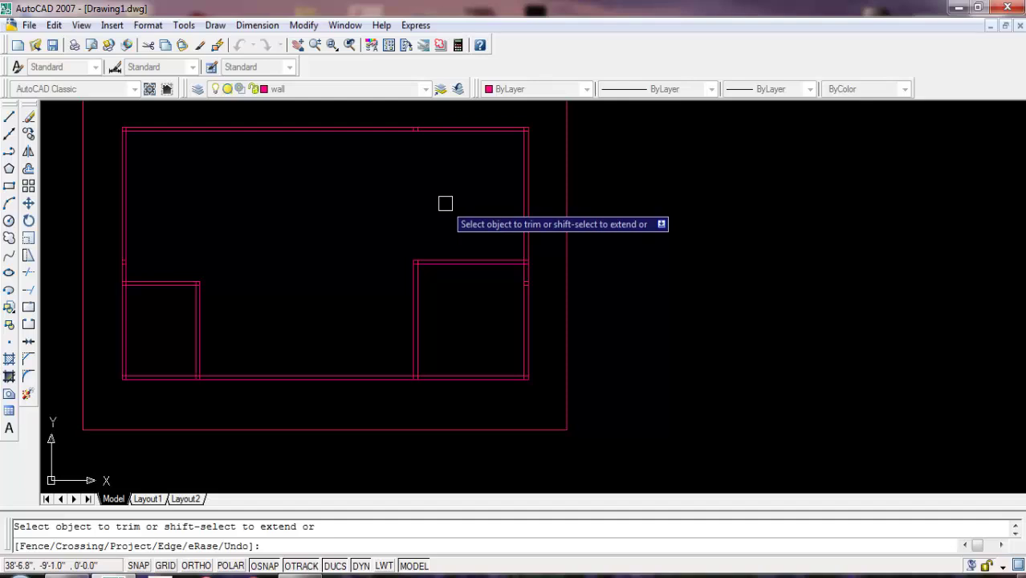
- Offset the right inner wall 4'-6" inward, then 5" more for a vertical partition
key(Escape)
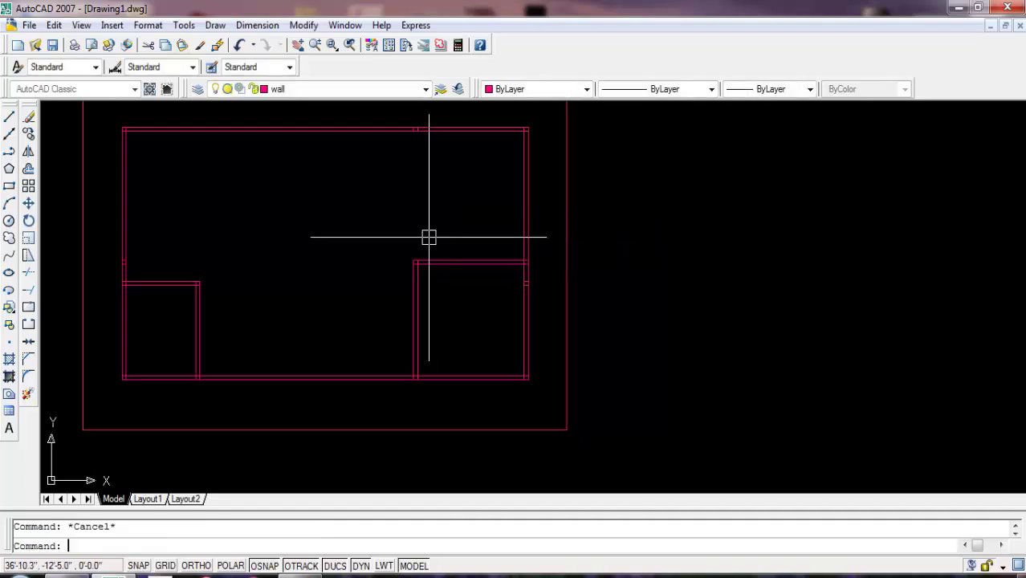
text(o)
key(Return)
text(4'-6)
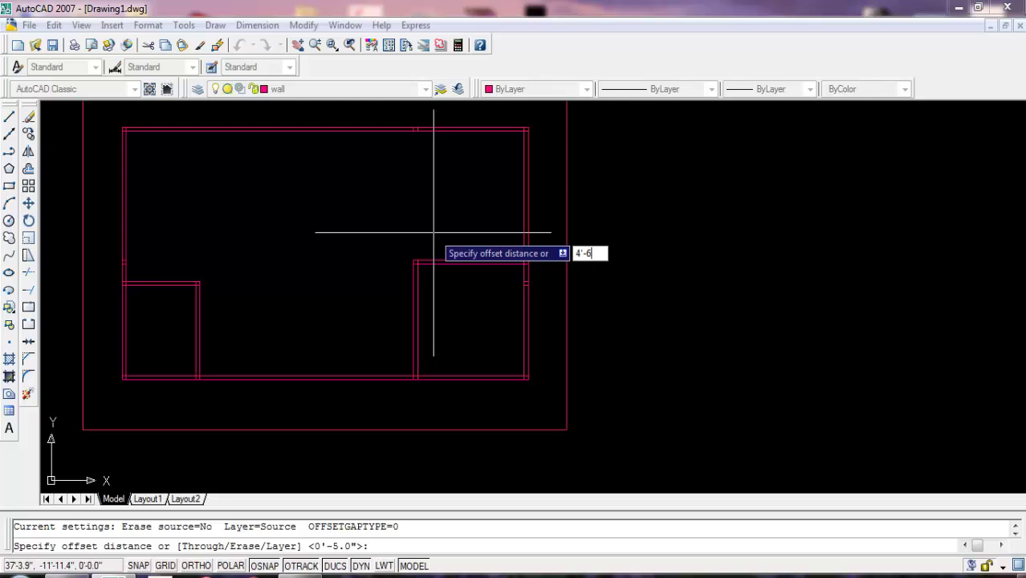
key(Return)
scroll(469, 213, up, 2)
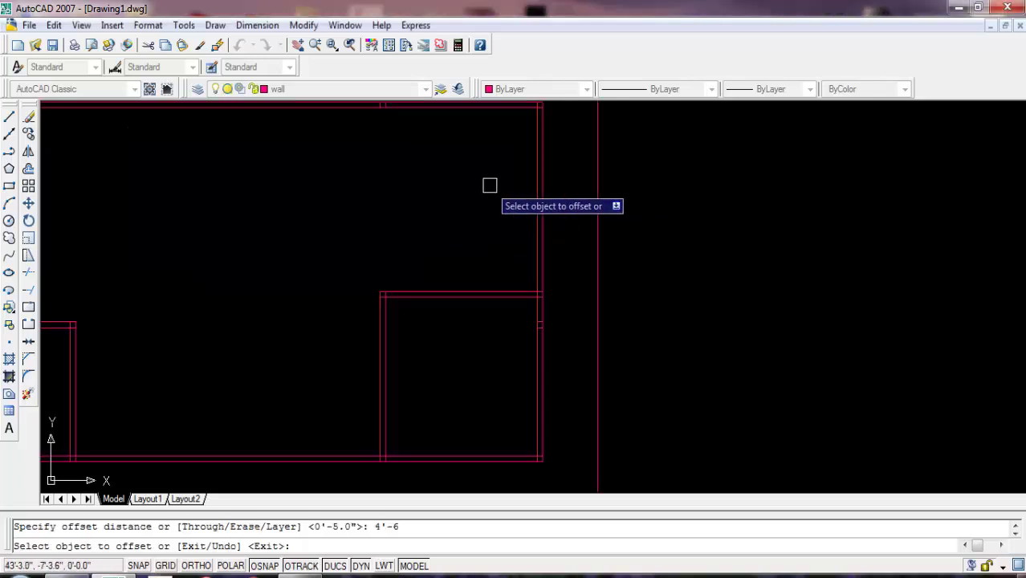
click(540, 175)
click(482, 176)
scroll(458, 179, down, 2)
scroll(570, 217, down, 2)
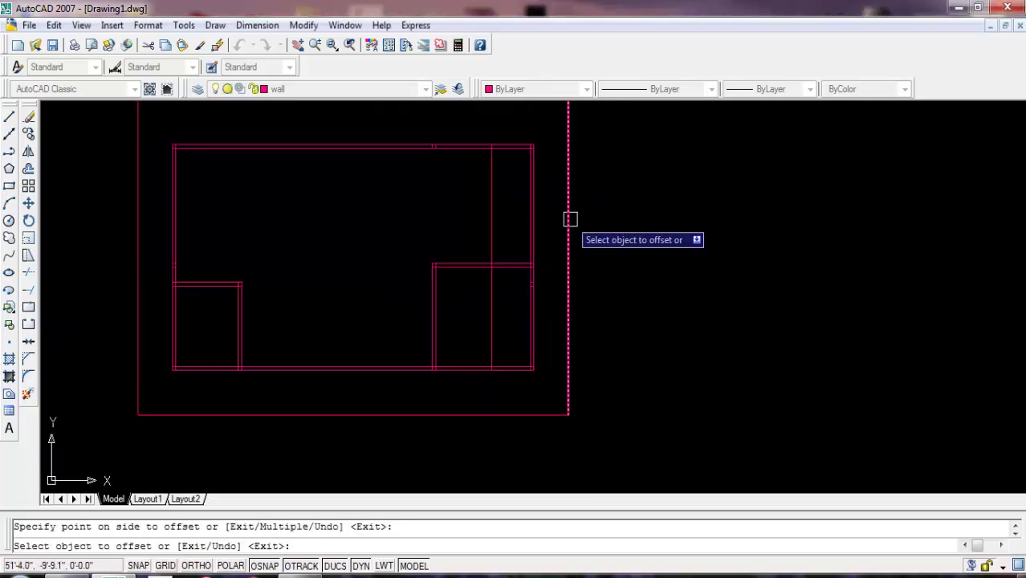
key(Return)
key(Return)
text(4)
key(Return)
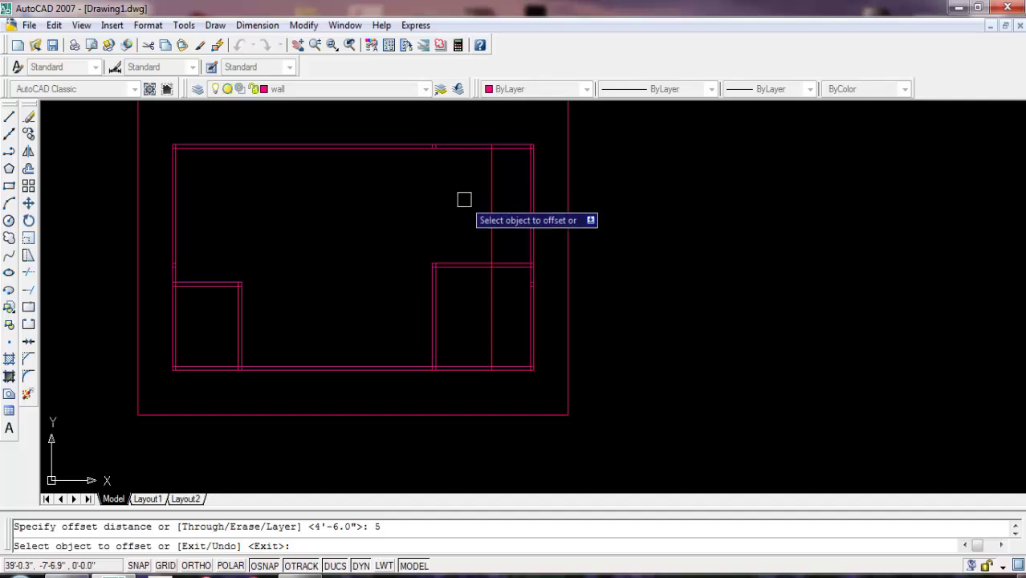
click(490, 211)
click(362, 207)
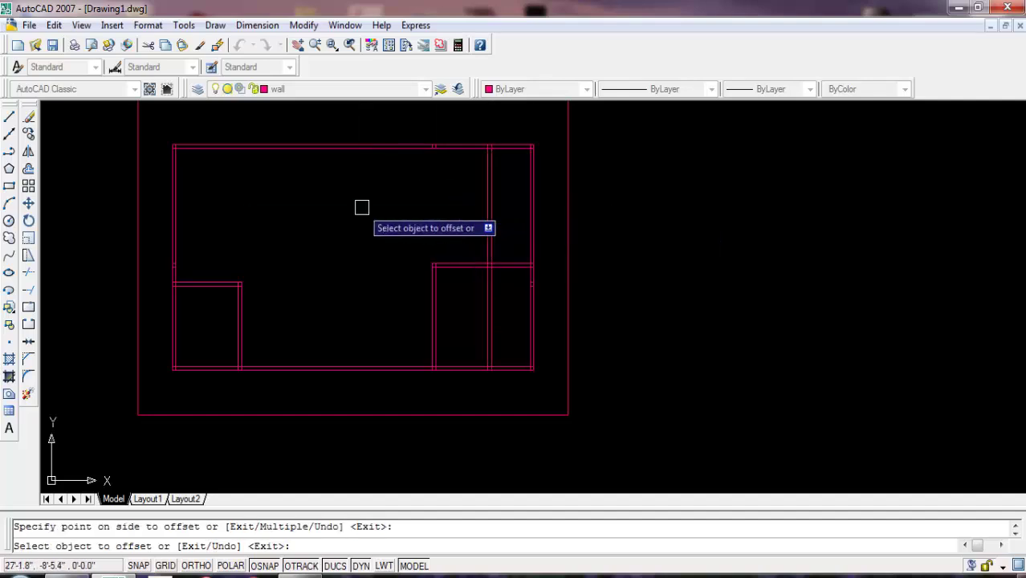
key(Return)
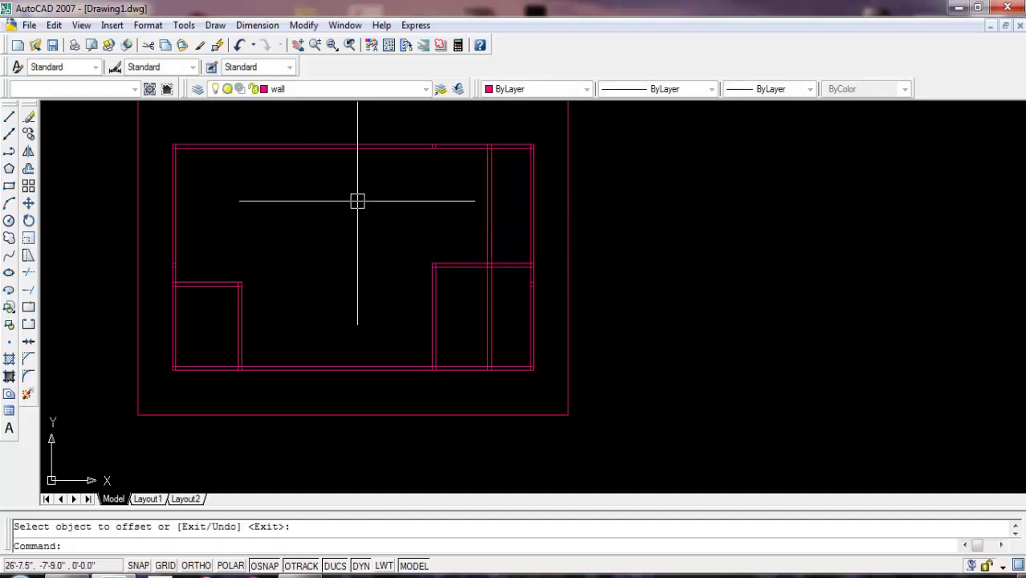
- Offset the top inner wall 7' down, then 5" more for a horizontal partition
key(Return)
text(7')
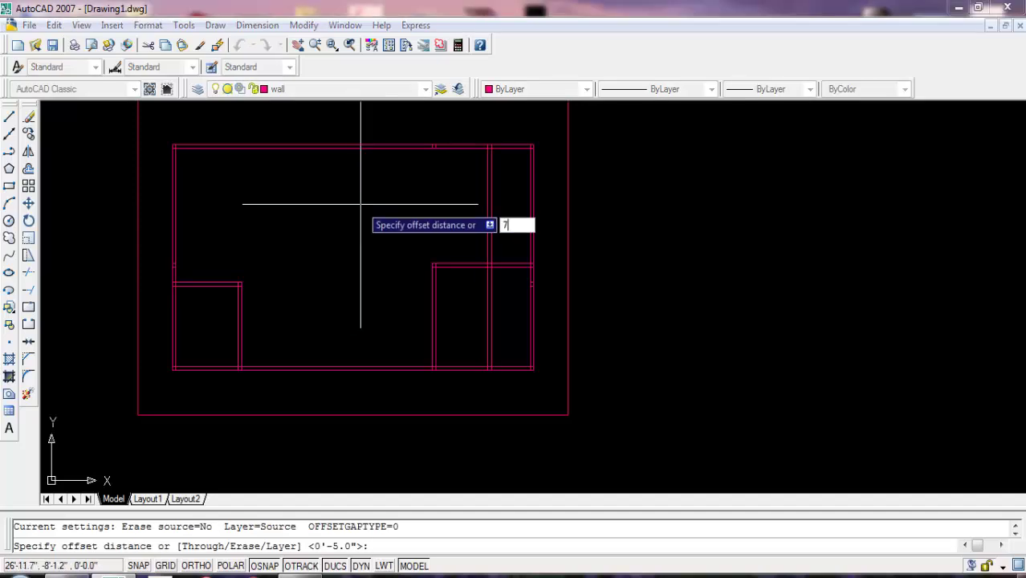
key(Return)
click(461, 258)
click(430, 211)
key(Return)
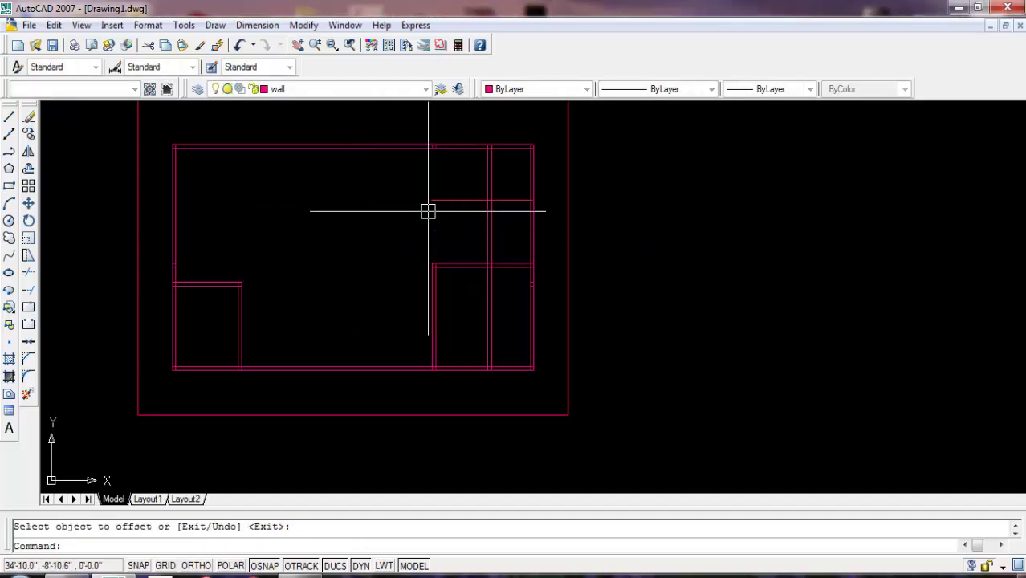
key(Return)
text(5)
key(Return)
click(440, 204)
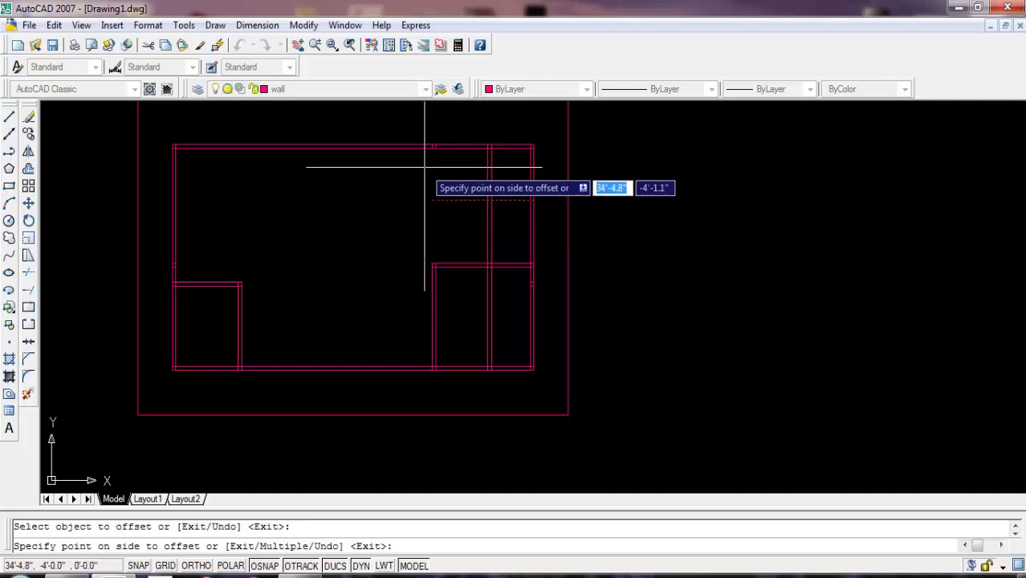
click(424, 165)
- Trim the horizontal stubs and partition lines overlapping the lower-right room
click(28, 272)
key(Return)
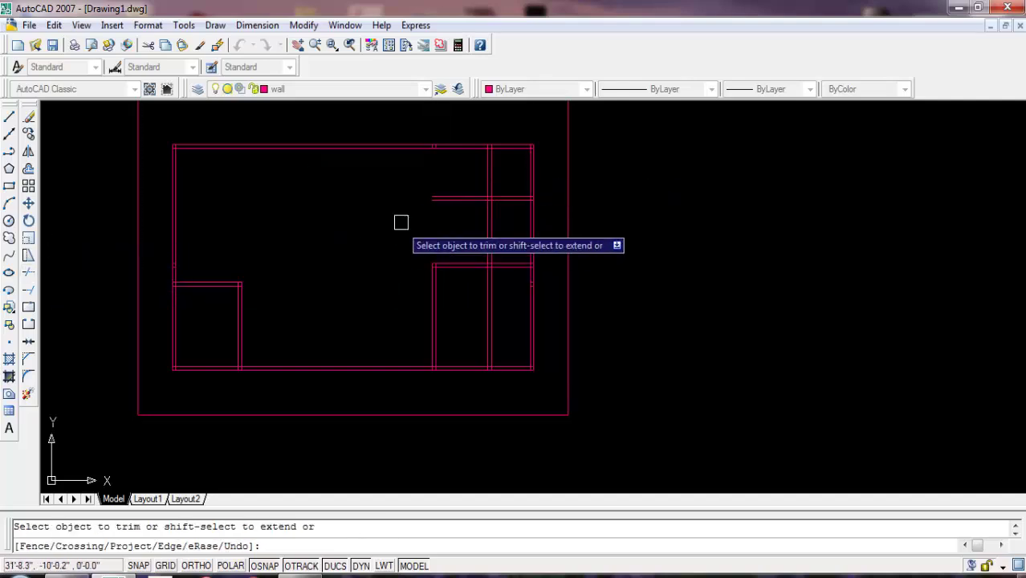
click(460, 196)
click(459, 199)
click(508, 292)
click(483, 305)
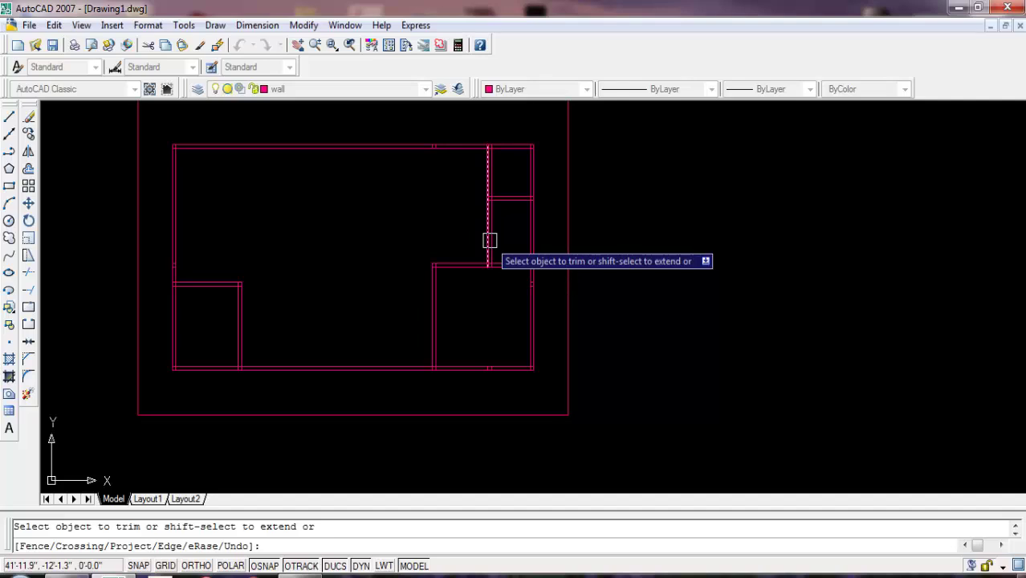
click(490, 241)
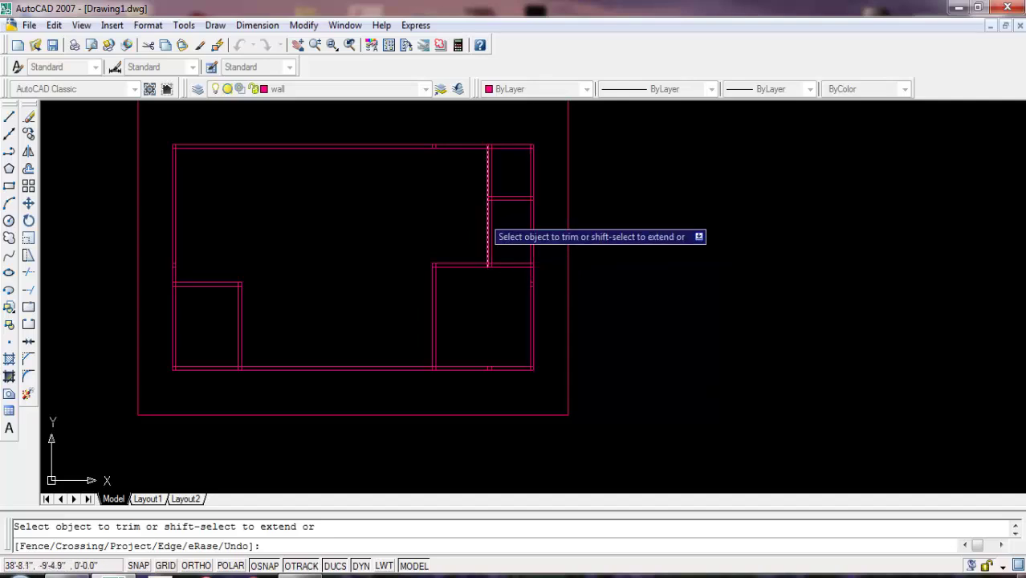
key(Escape)
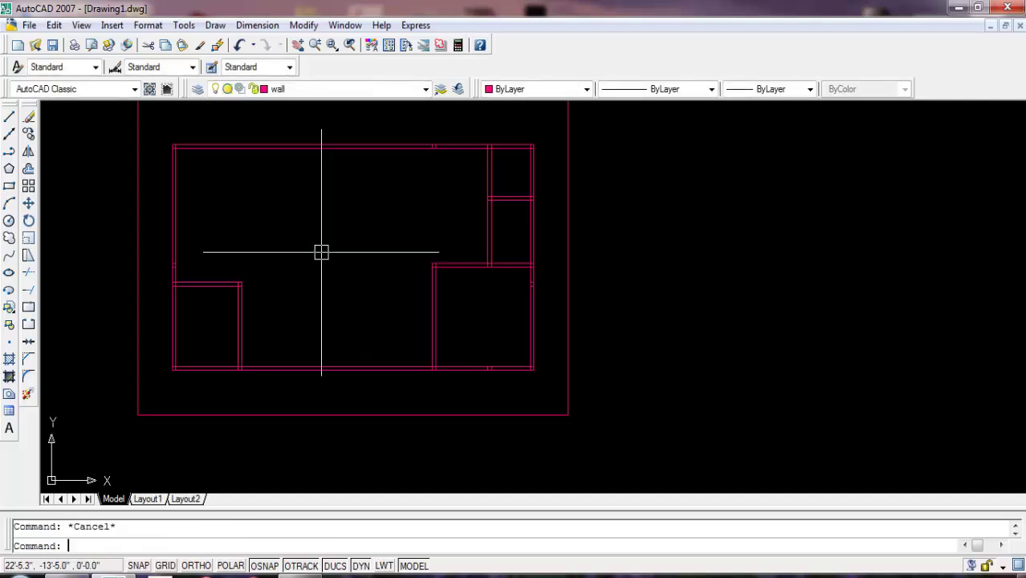
- Create the new wall lines with a 12'-5" offset, then a 5" partner line
text(o)
key(Return)
text(12'-5)
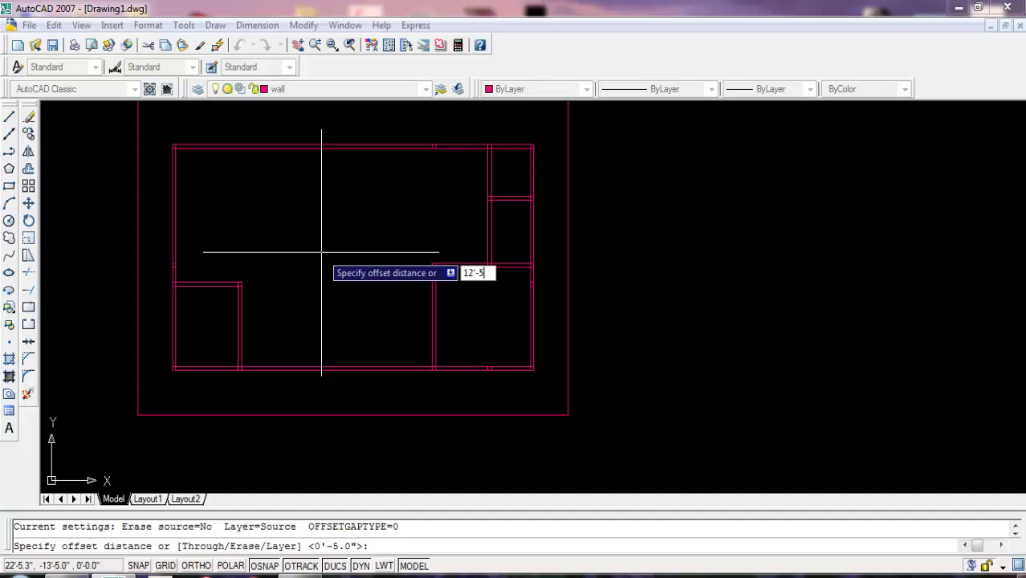
key(Return)
scroll(479, 200, up, 3)
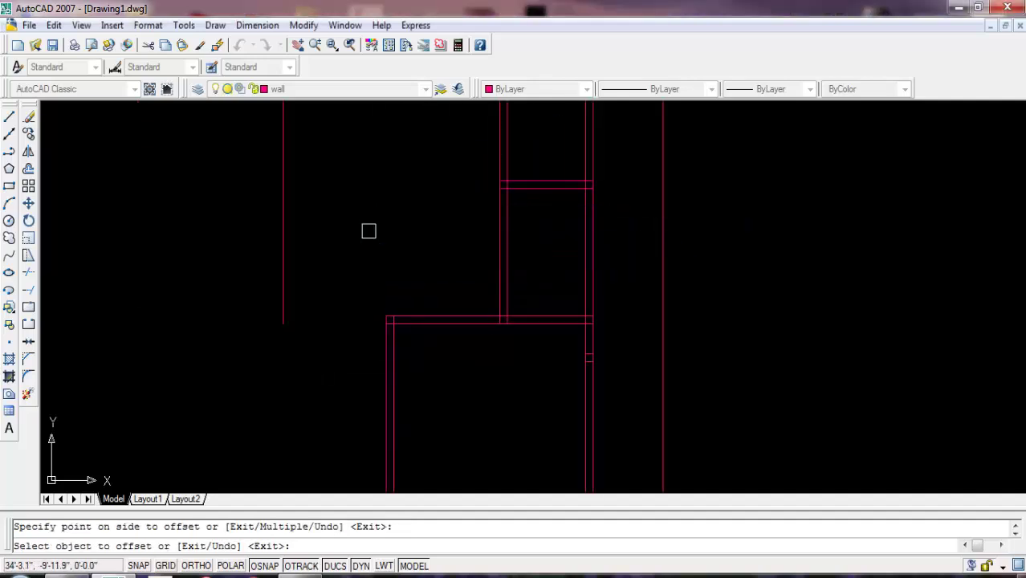
scroll(369, 231, down, 3)
key(Return)
key(Return)
text(5)
key(Return)
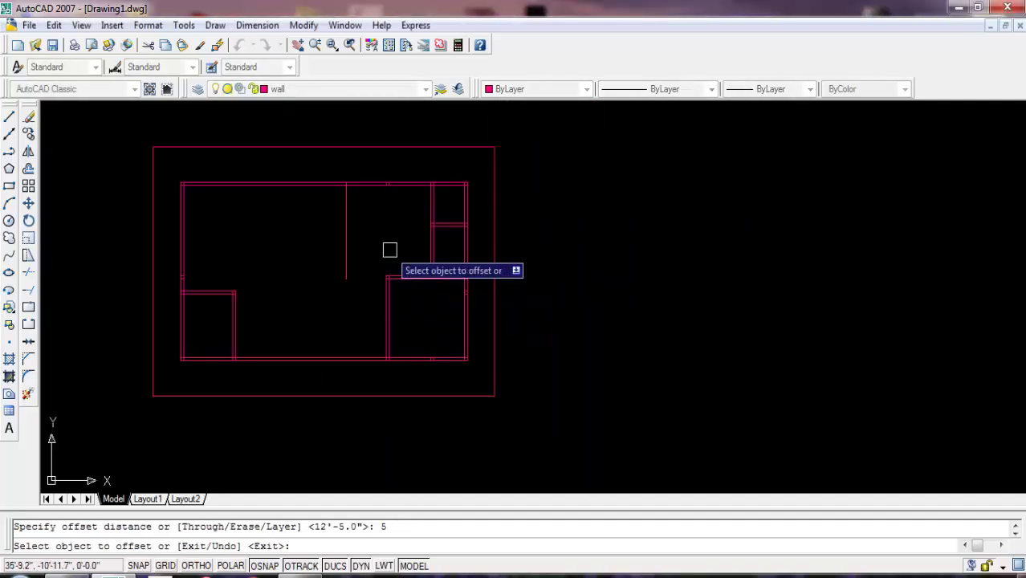
click(347, 213)
click(301, 228)
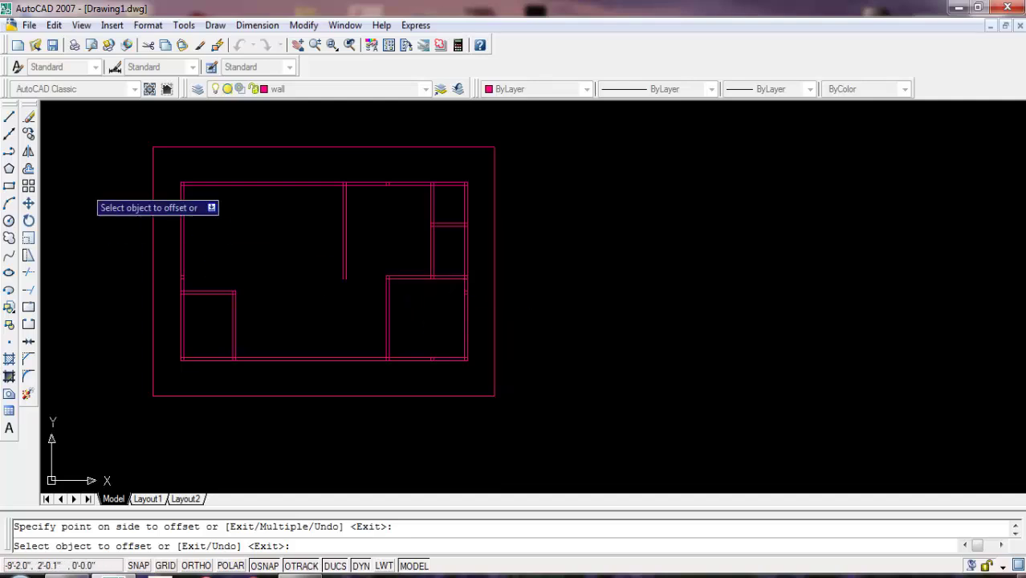
- Add a 12'-9.00" linear check dimension across the upper room
click(257, 25)
click(263, 65)
scroll(385, 201, up, 5)
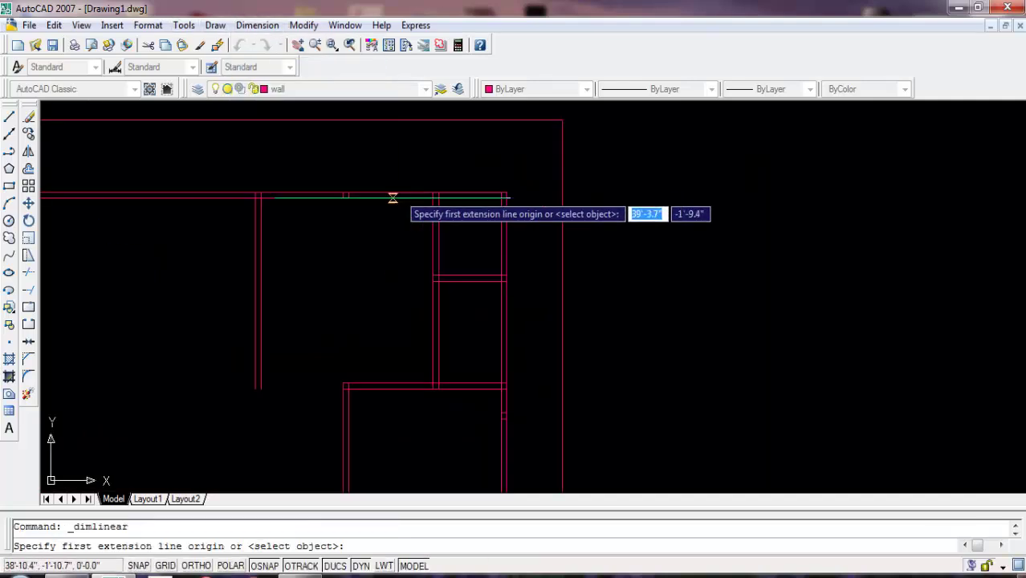
click(383, 199)
scroll(383, 357, up, 2)
click(382, 392)
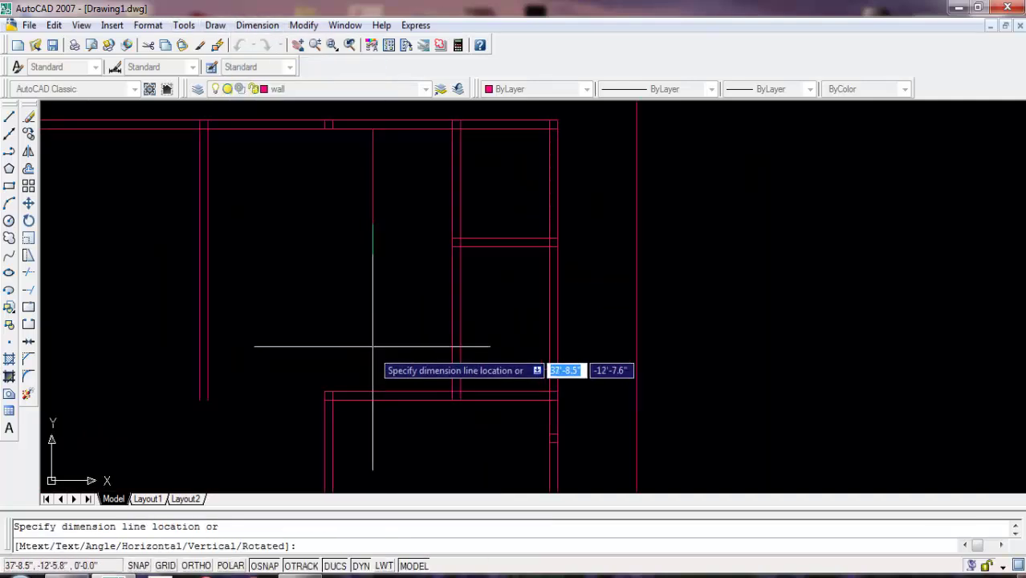
click(373, 348)
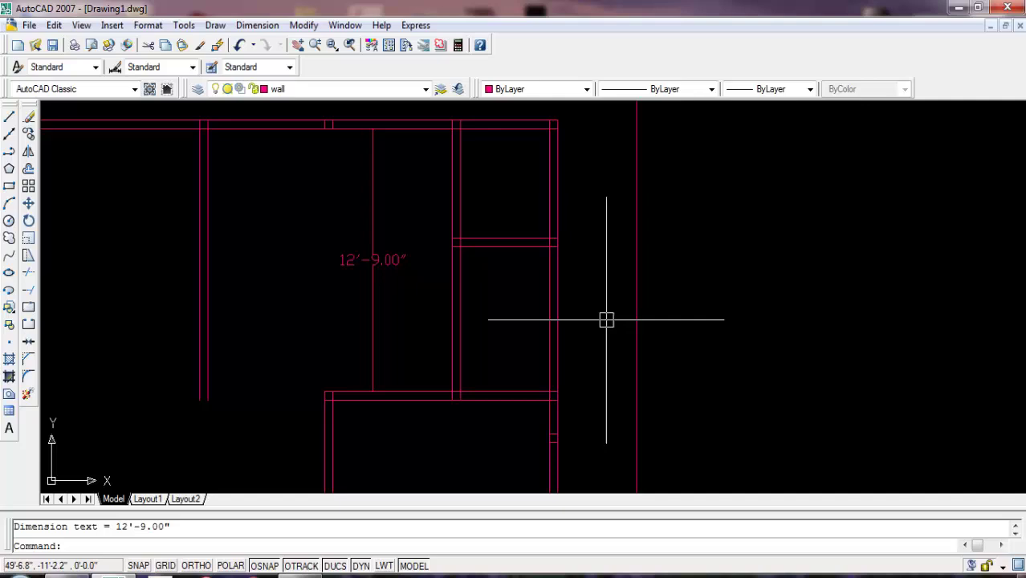
- Delete the check dimension and pan to the lower part of the plan
click(394, 238)
click(334, 276)
key(Delete)
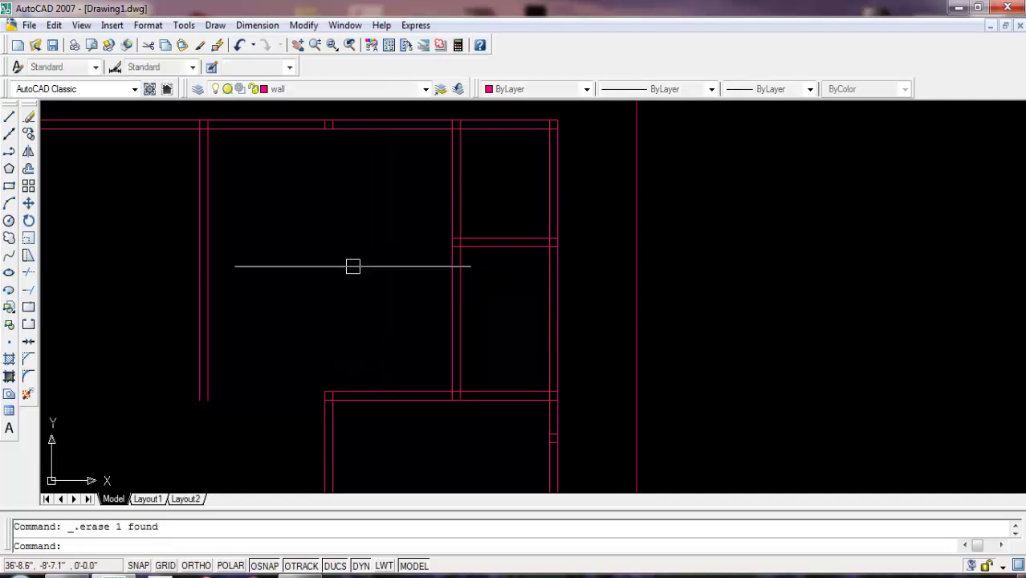
scroll(332, 292, down, 3)
scroll(351, 314, up, 2)
middle_drag(406, 334, 461, 311)
scroll(462, 311, up, 2)
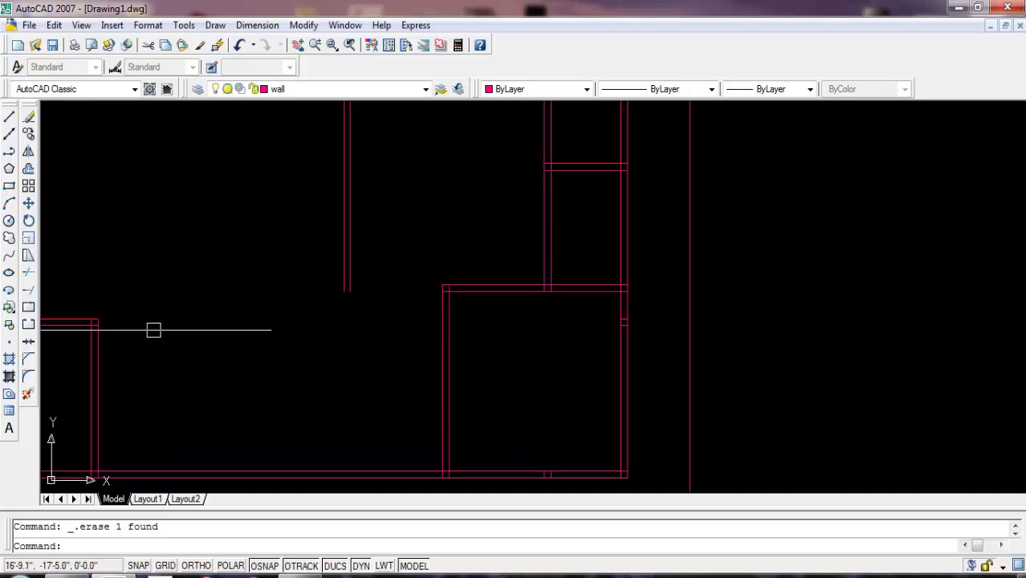
- Fillet the new vertical wall lines to the horizontal wall at radius 0 for clean corners
click(28, 375)
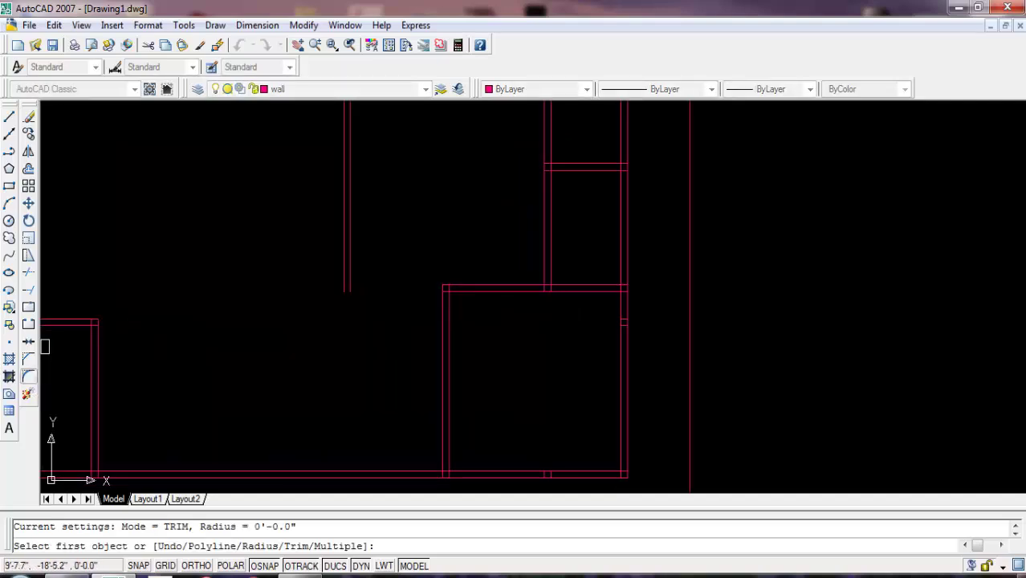
key(Return)
key(Return)
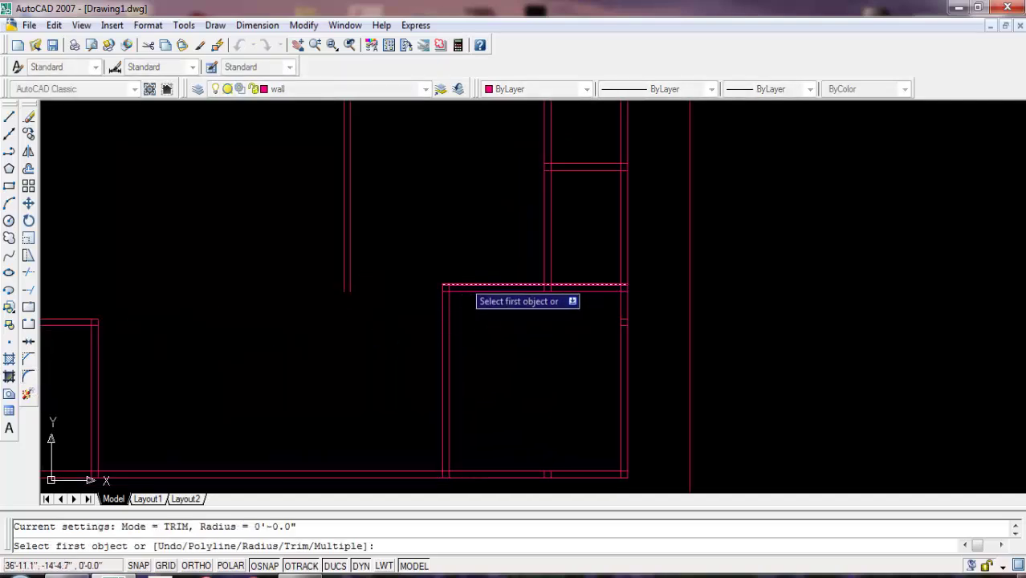
click(469, 285)
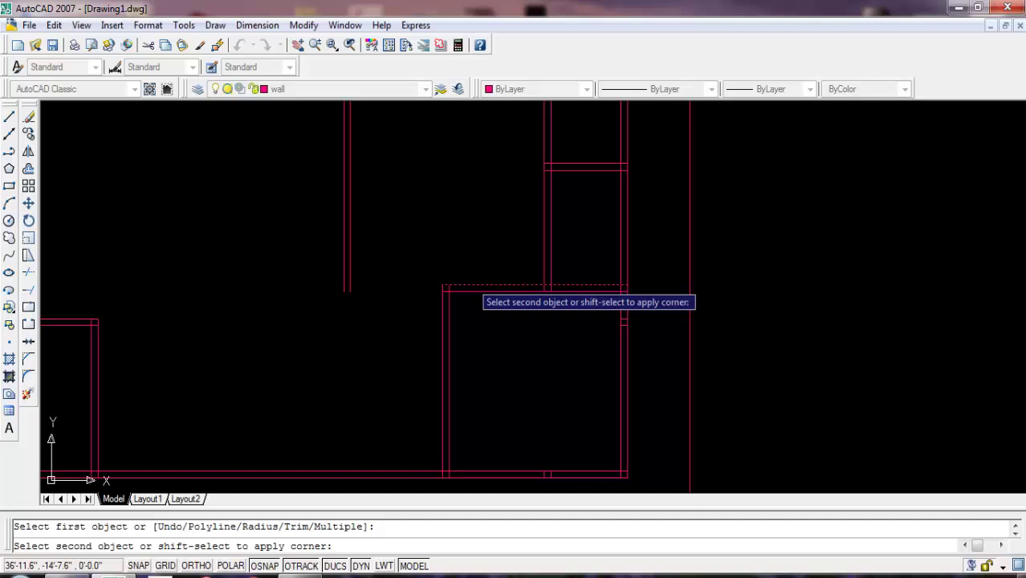
click(344, 265)
key(Return)
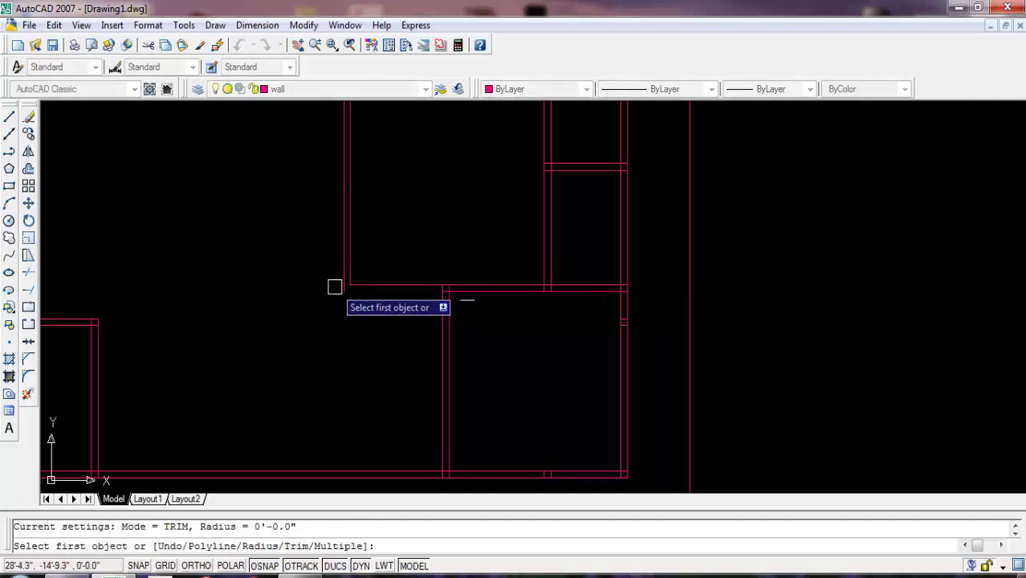
click(468, 287)
click(467, 290)
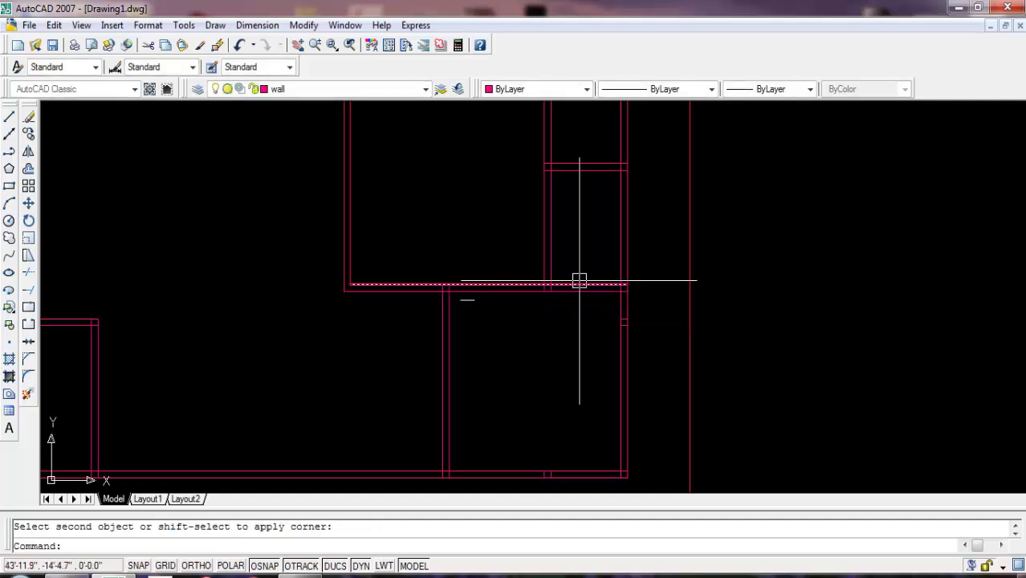
key(Escape)
scroll(438, 345, down, 2)
scroll(461, 335, down, 1)
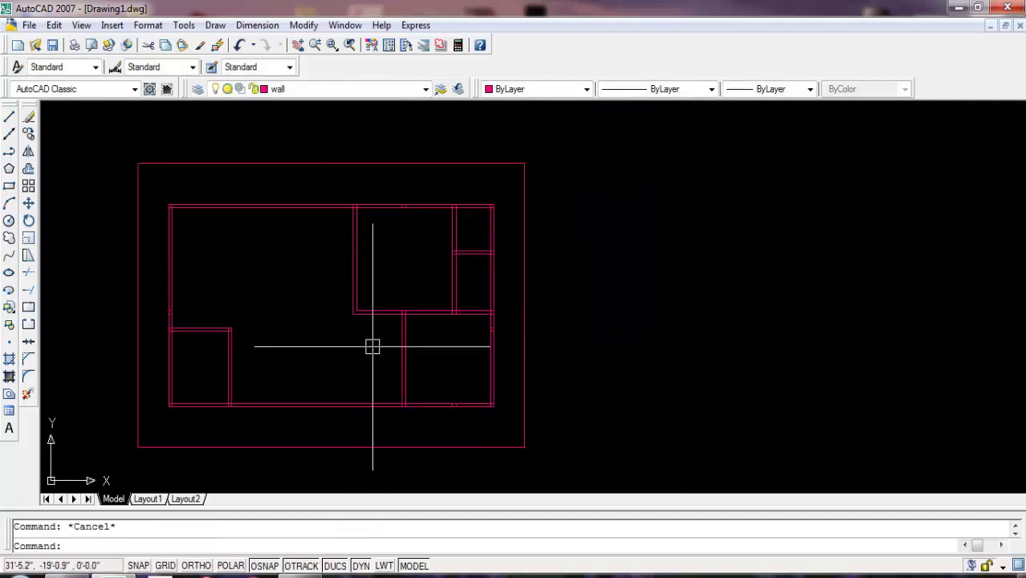
middle_drag(340, 392, 379, 330)
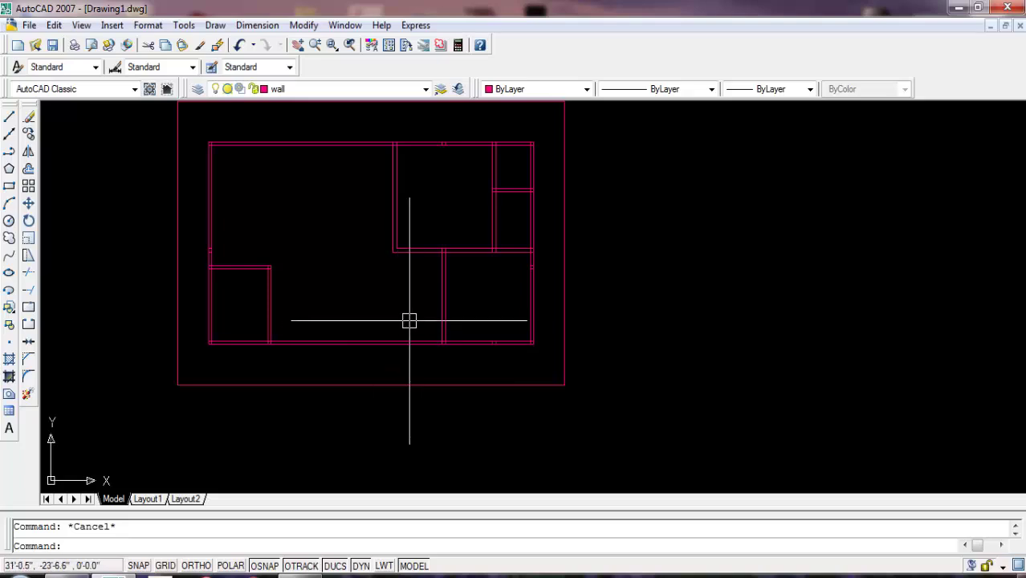
- Offset the bottom wall 4'-6, then 5, to create a new horizontal double-line wall
text(o)
key(Return)
text(4'-6)
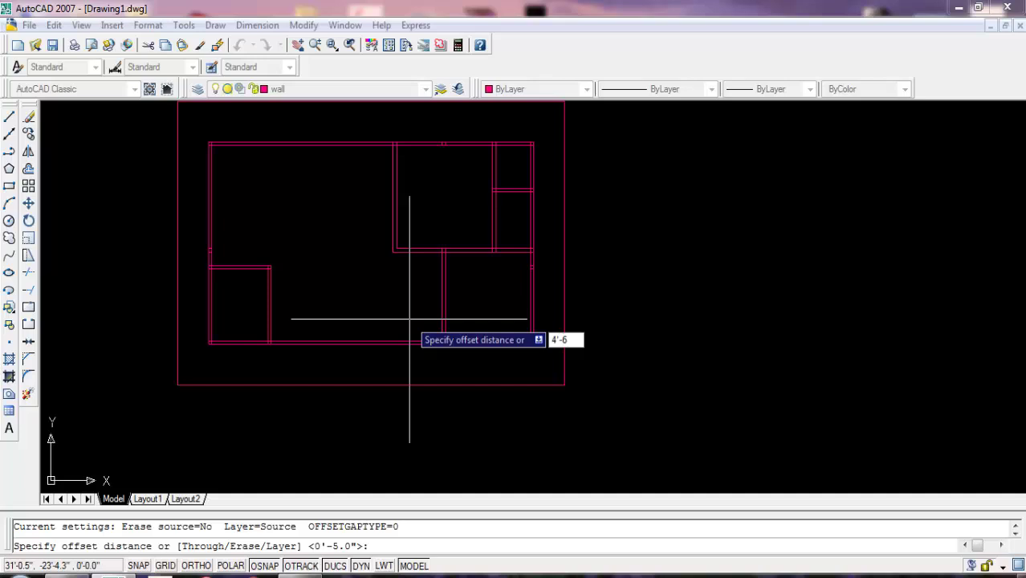
key(Return)
scroll(406, 345, up, 3)
click(402, 350)
click(408, 312)
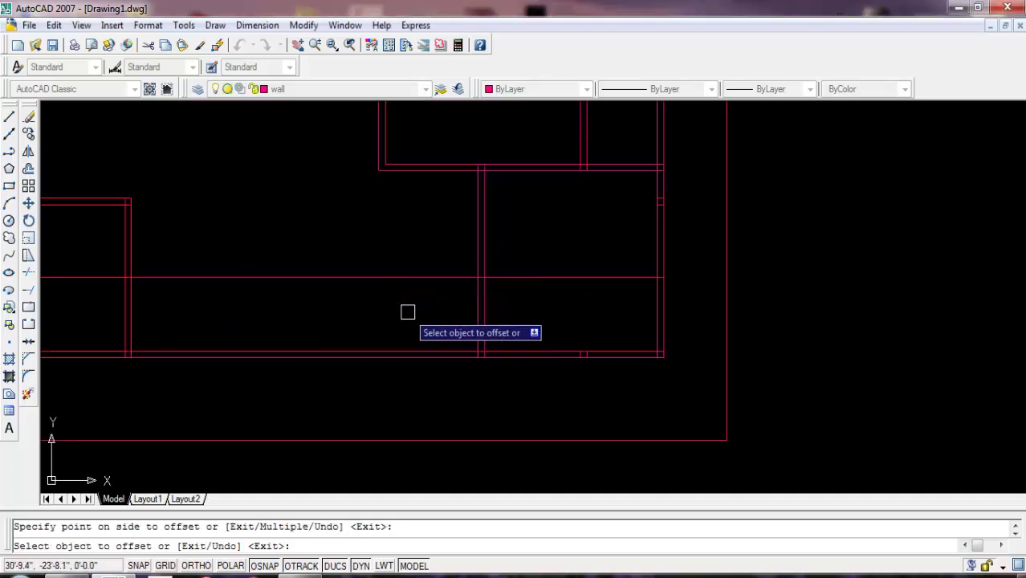
key(Return)
key(Return)
text(6)
key(Return)
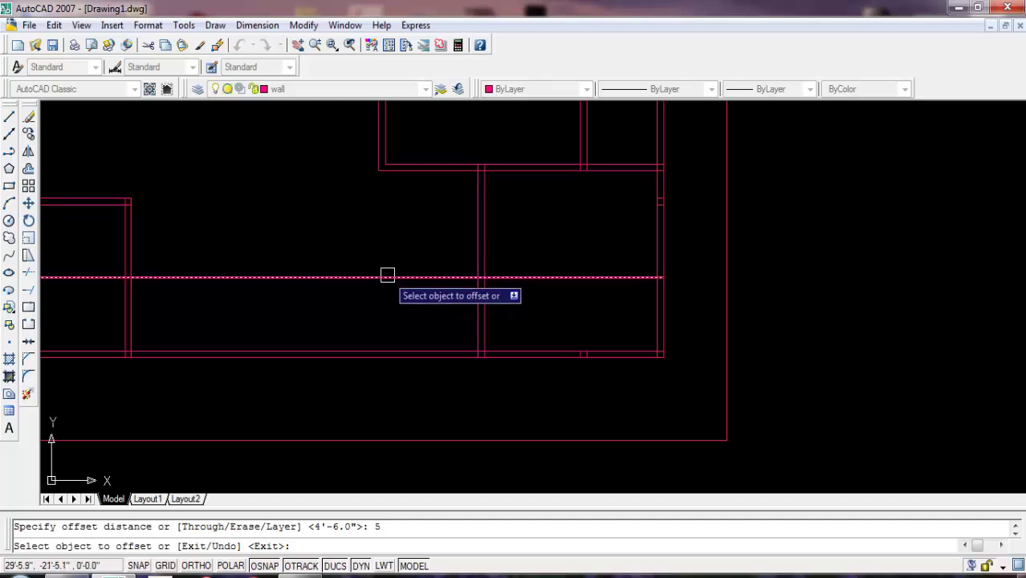
click(385, 276)
click(394, 256)
key(Return)
key(Return)
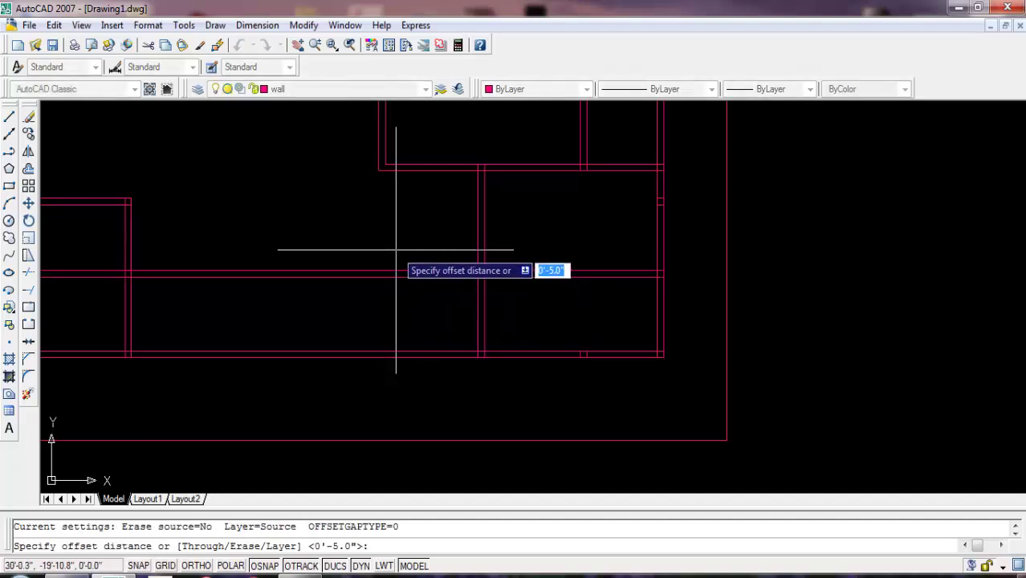
- Offset a vertical wall 6'-4, then 5 to the left, to add a vertical double-line wall
text(6'-4)
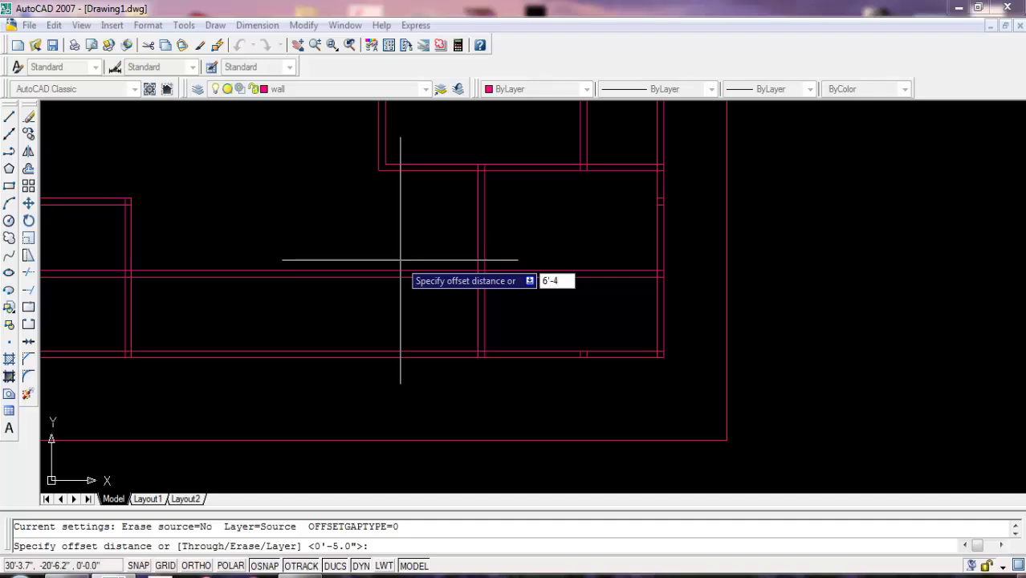
key(Return)
scroll(449, 305, down, 1)
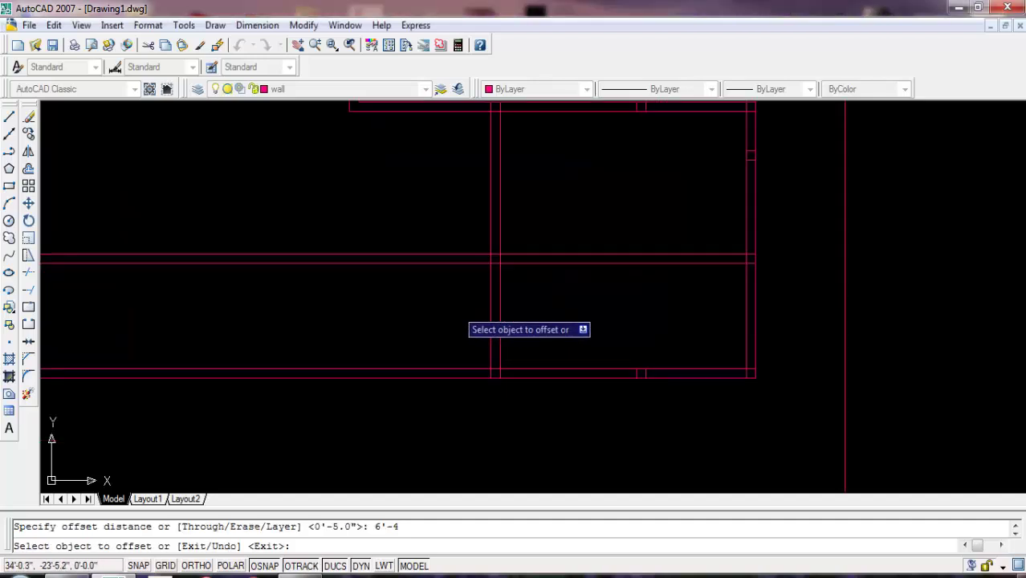
click(484, 293)
scroll(484, 308, down, 3)
click(484, 308)
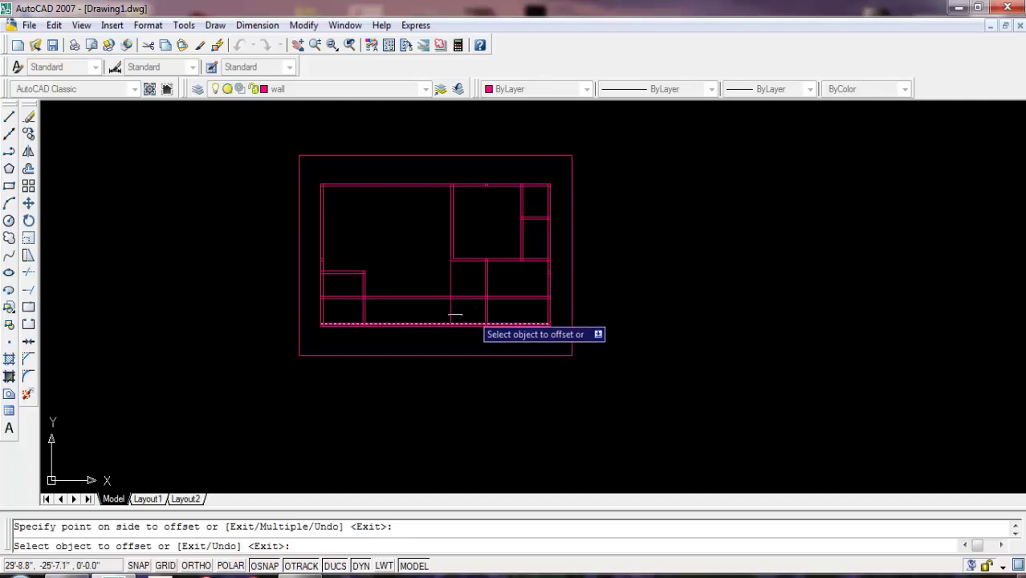
scroll(422, 362, up, 2)
key(Return)
key(Return)
text(5)
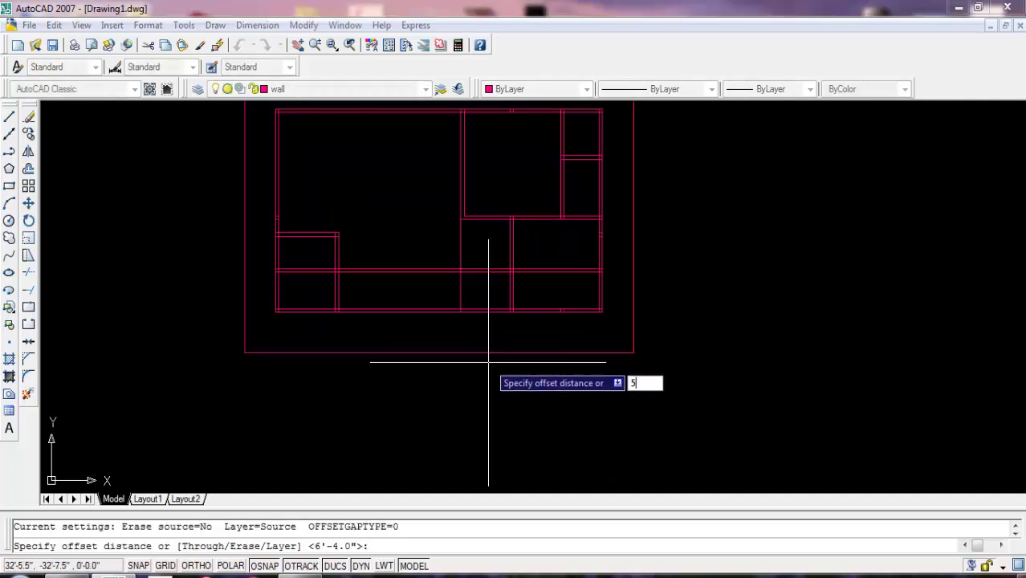
key(Return)
scroll(490, 295, up, 3)
click(434, 302)
click(377, 299)
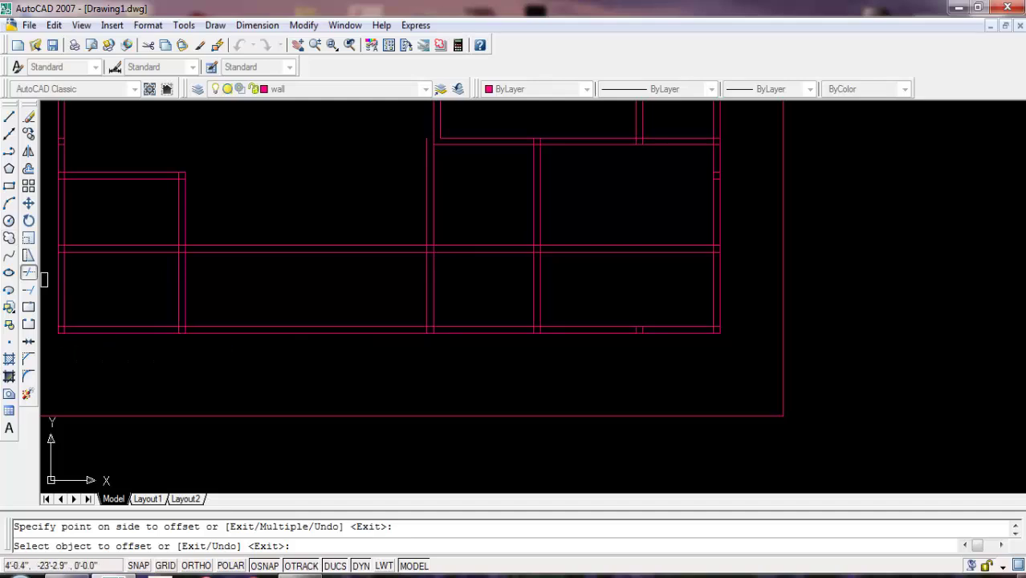
key(Return)
- Trim the crossing wall segments to form the small bottom room, then begin selecting the lower-left double line
click(322, 249)
click(474, 193)
click(418, 210)
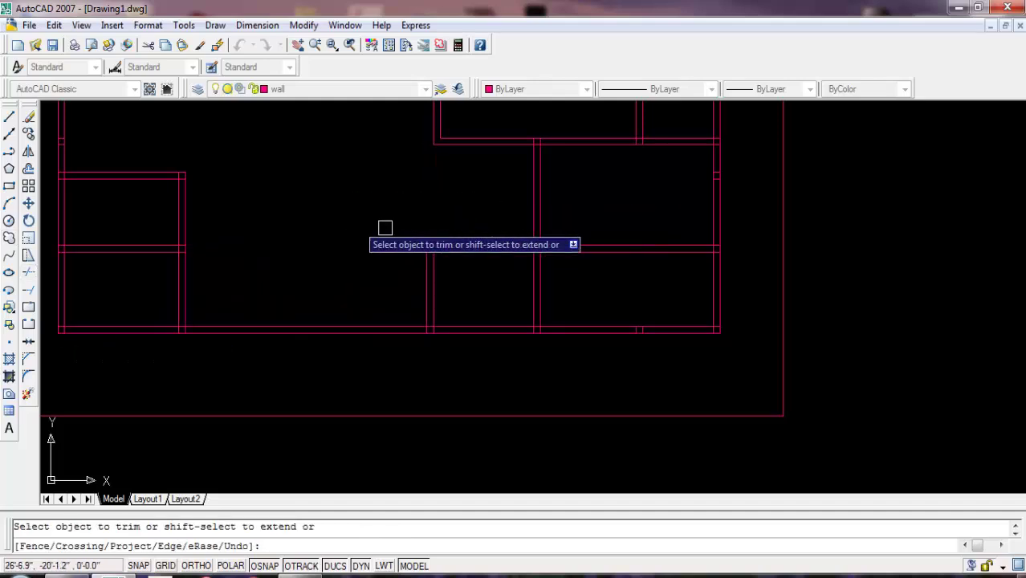
click(645, 219)
click(634, 252)
scroll(589, 278, down, 3)
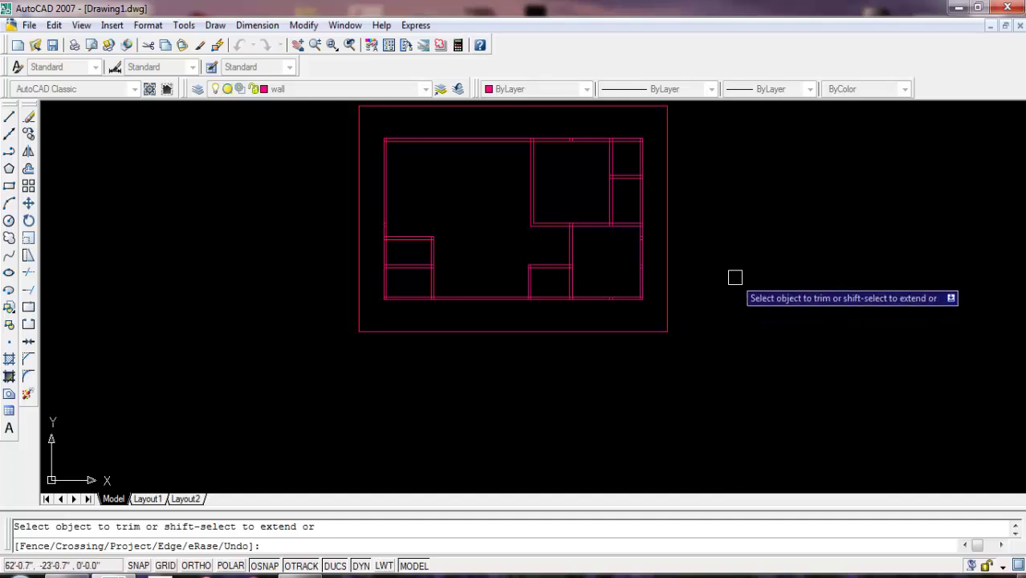
scroll(406, 169, up, 3)
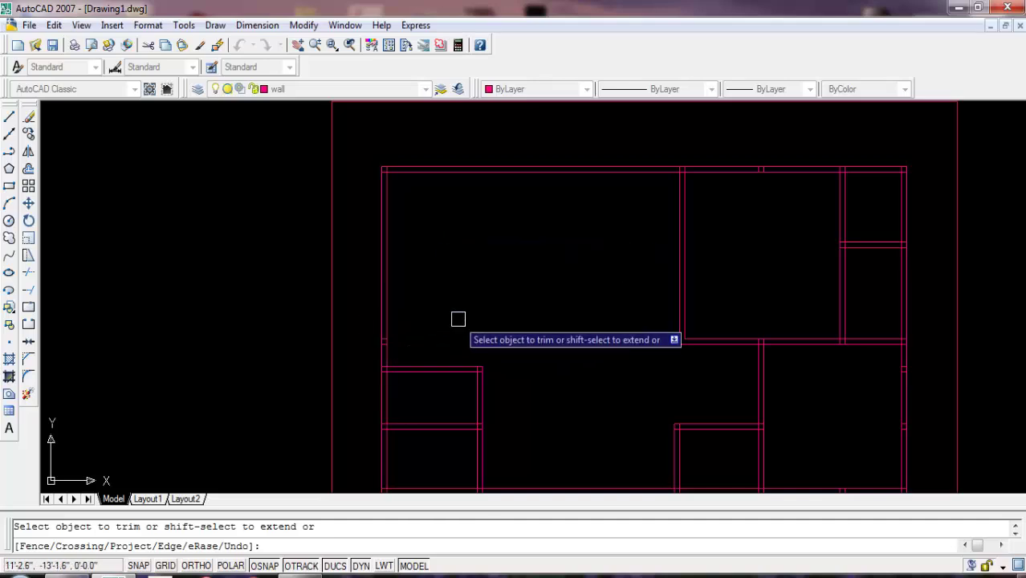
scroll(456, 291, down, 2)
key(Escape)
scroll(444, 386, up, 2)
click(446, 354)
- Delete the lower-left room's extra double line and offset a side wall 10'-10, then 5
click(436, 378)
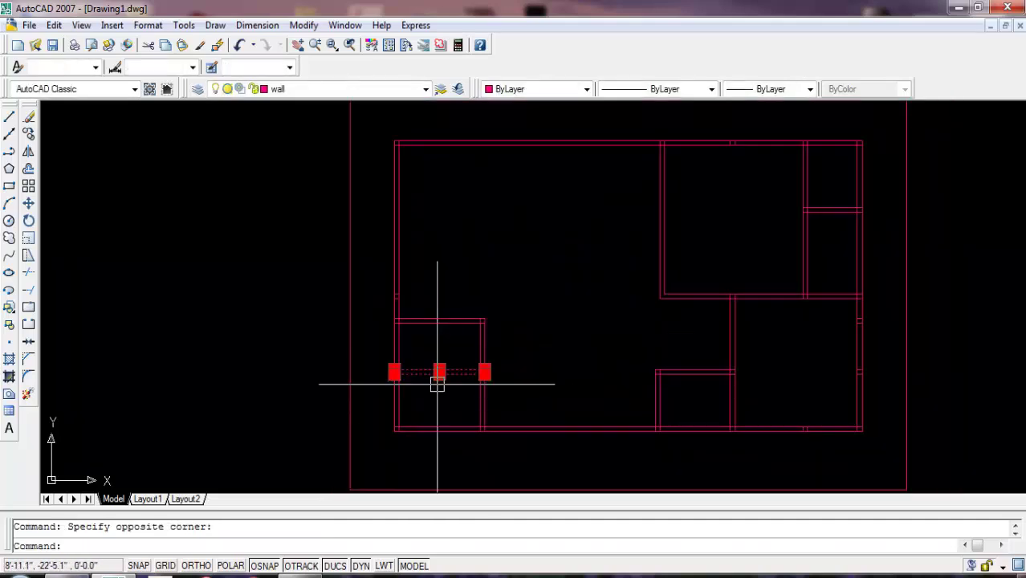
key(Delete)
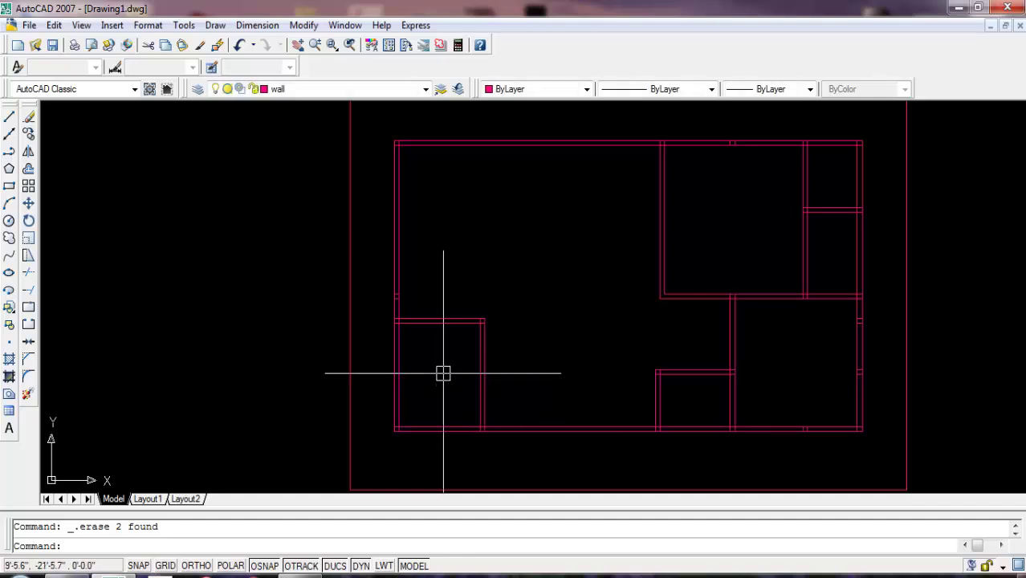
text(o)
key(Return)
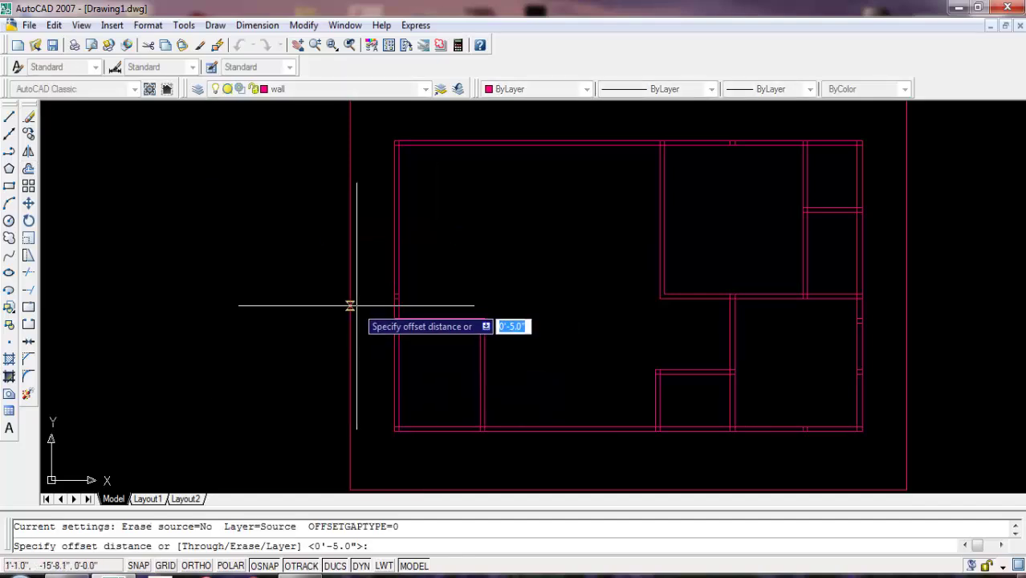
text(10)
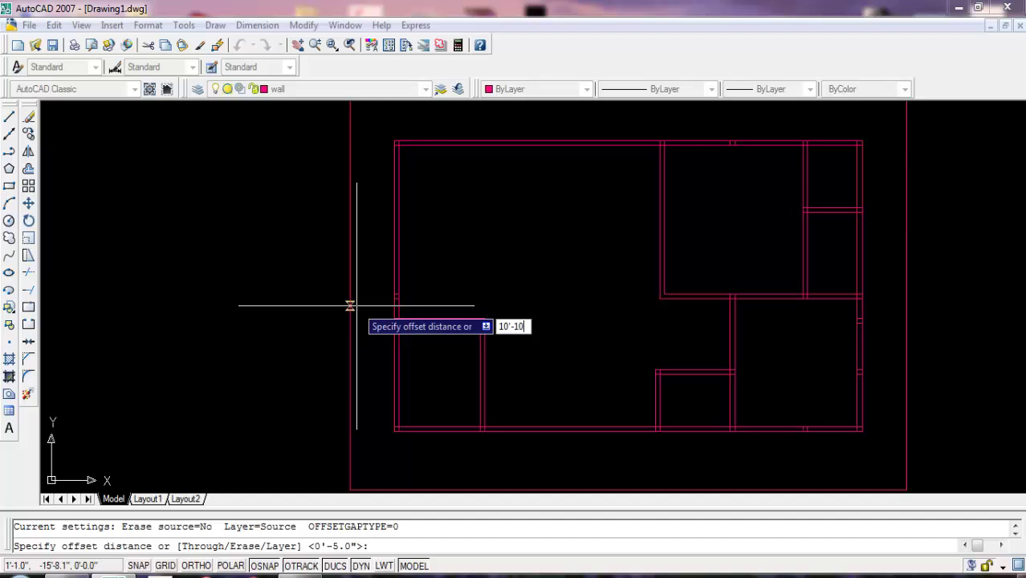
key(Return)
scroll(429, 297, up, 2)
click(429, 298)
click(444, 222)
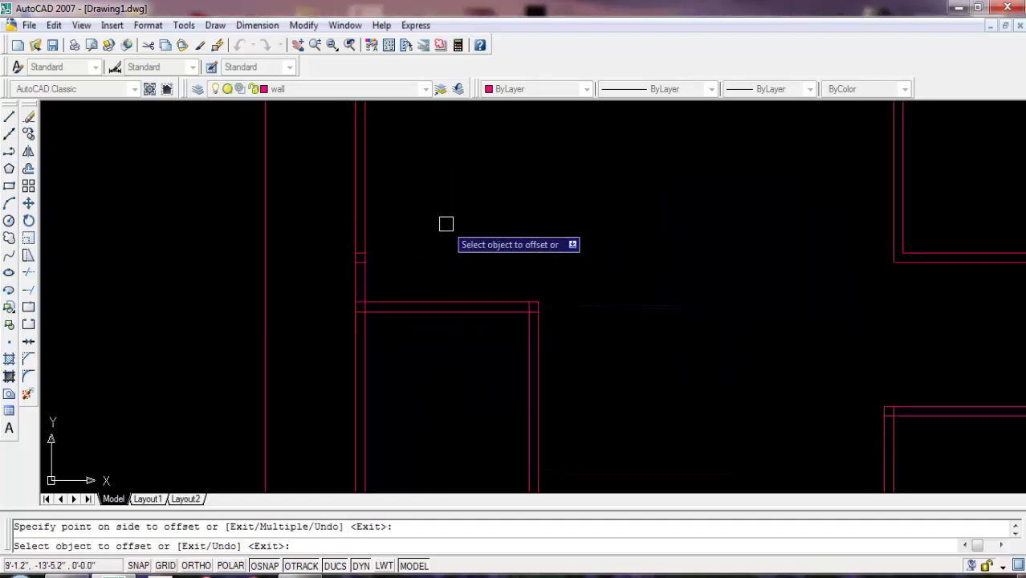
scroll(443, 222, down, 3)
key(Return)
key(Return)
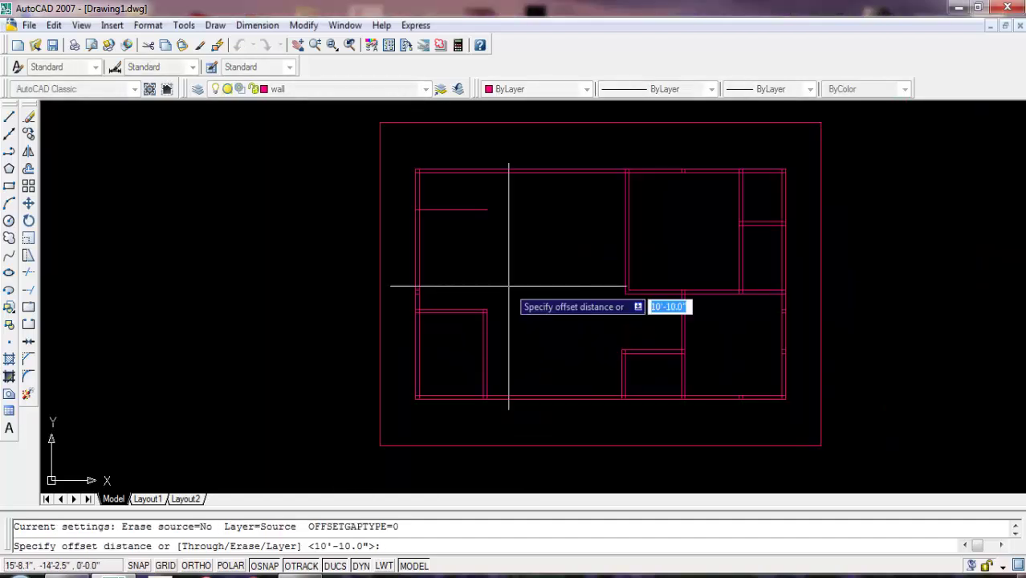
text(5)
key(Return)
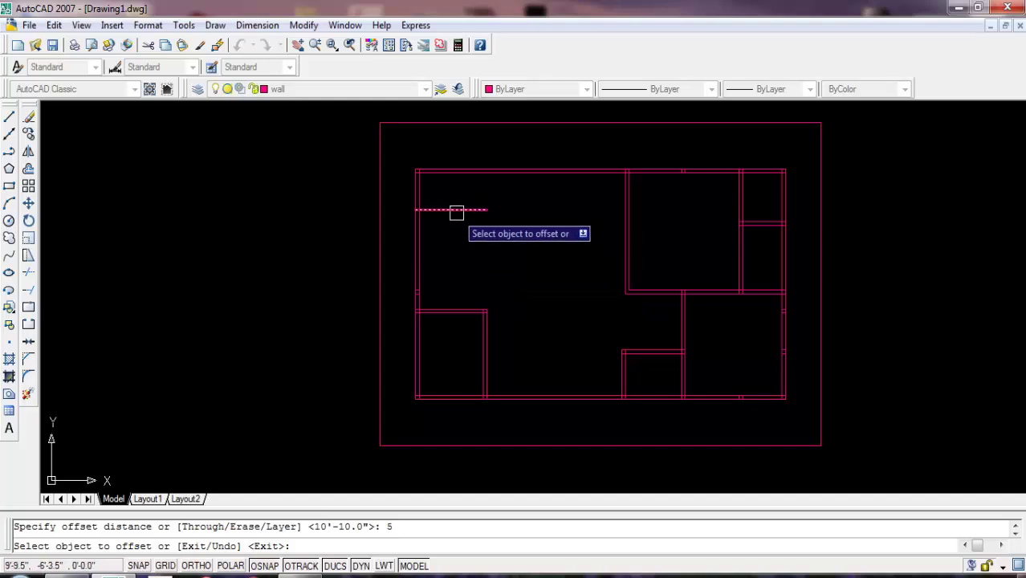
click(456, 212)
click(459, 194)
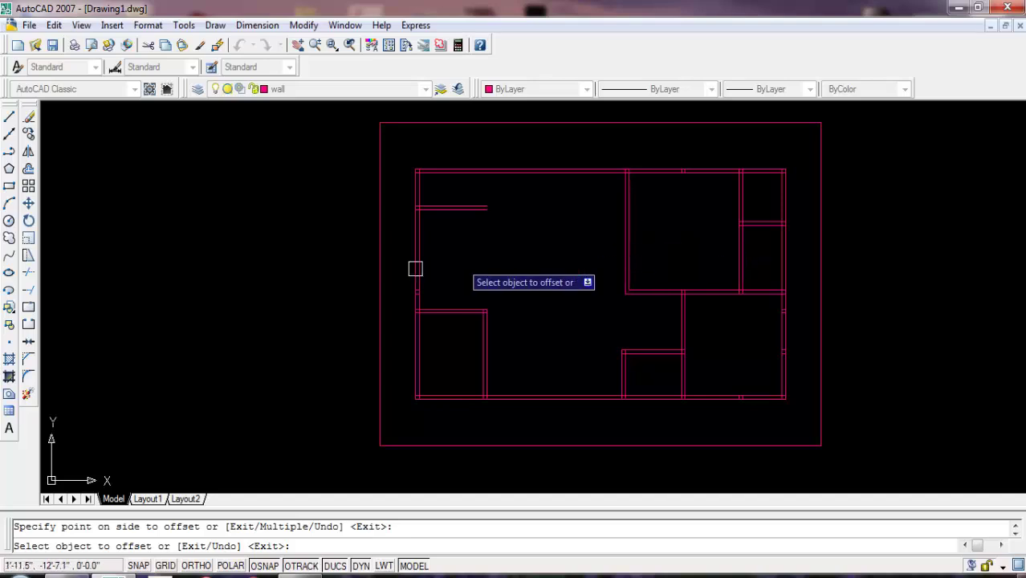
- Offset the left wall 14'-10, then 5, to create the central double-line wall
key(Return)
key(Return)
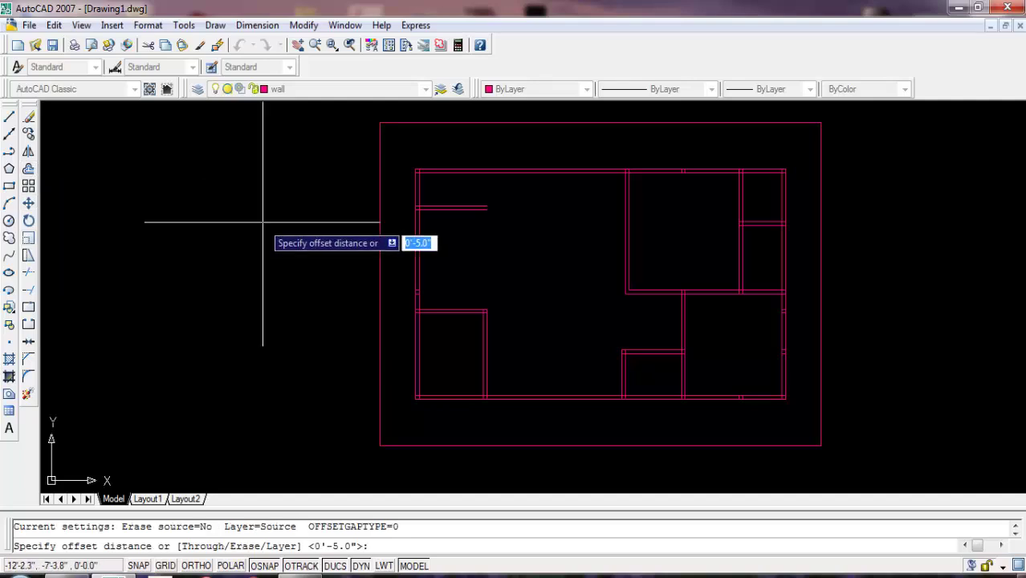
text(14'-10)
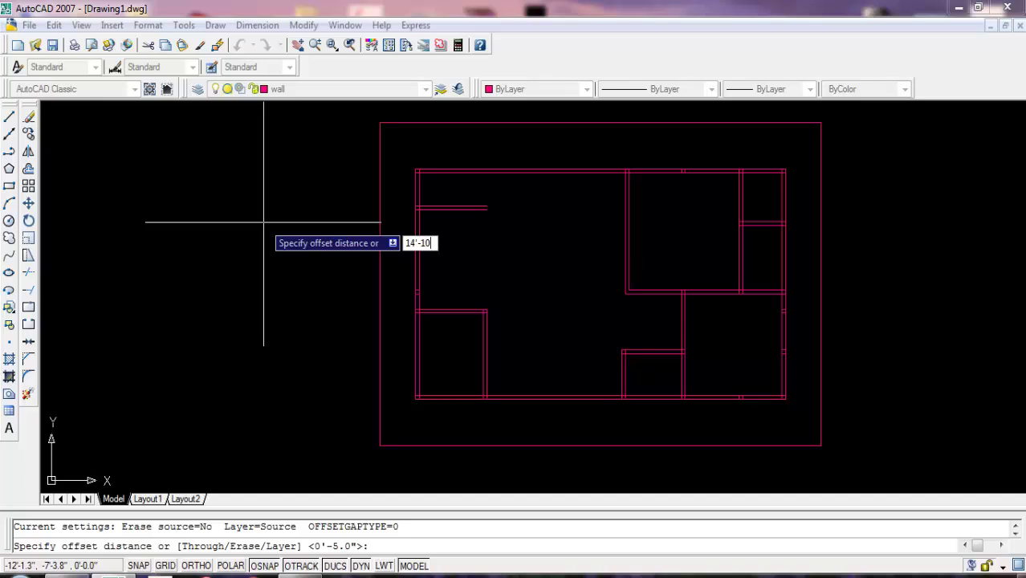
key(Return)
scroll(394, 230, up, 1)
click(420, 248)
click(553, 271)
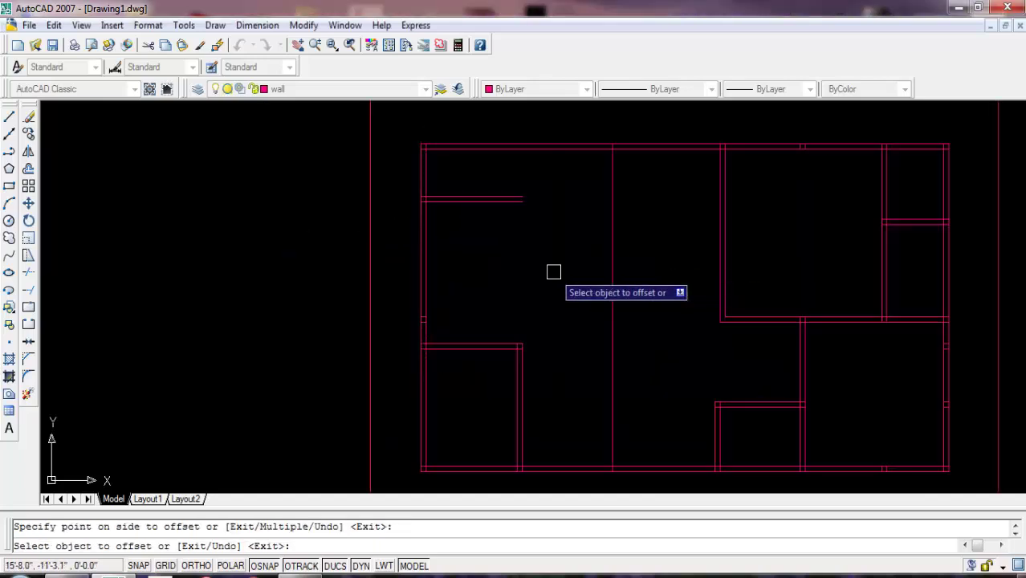
key(Return)
key(Return)
text(5)
key(Return)
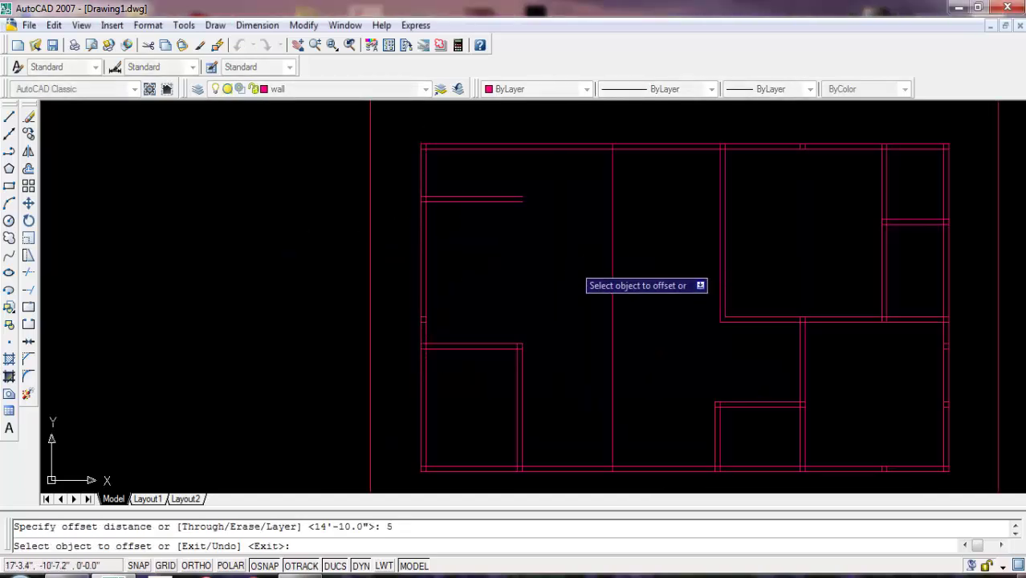
click(617, 256)
click(676, 277)
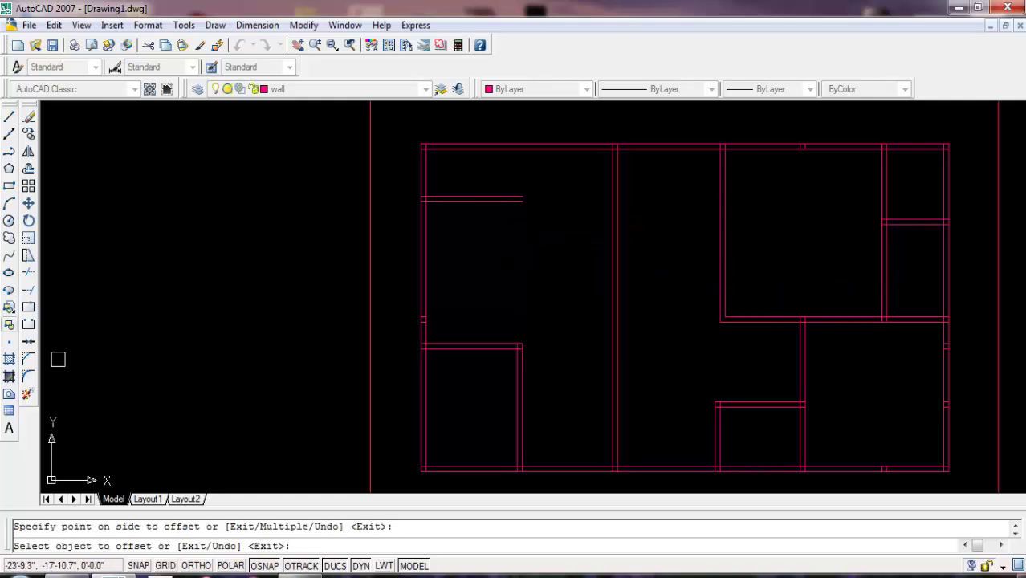
- Extend the short upper-left wall to meet the central wall
click(29, 289)
key(Return)
click(520, 199)
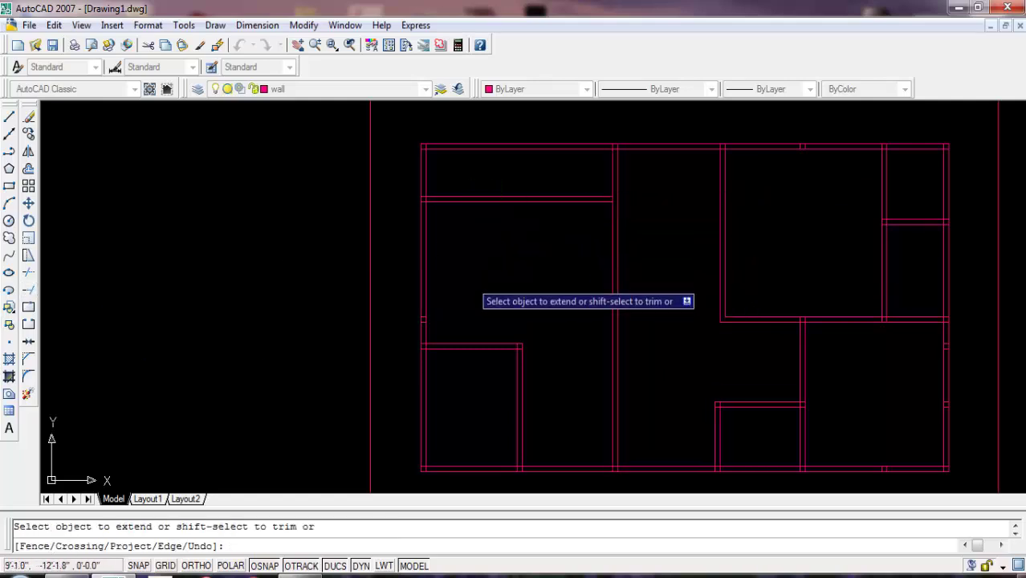
- Extend the upper and lower horizontal wall lines to the central wall using crossing windows
click(568, 167)
click(526, 253)
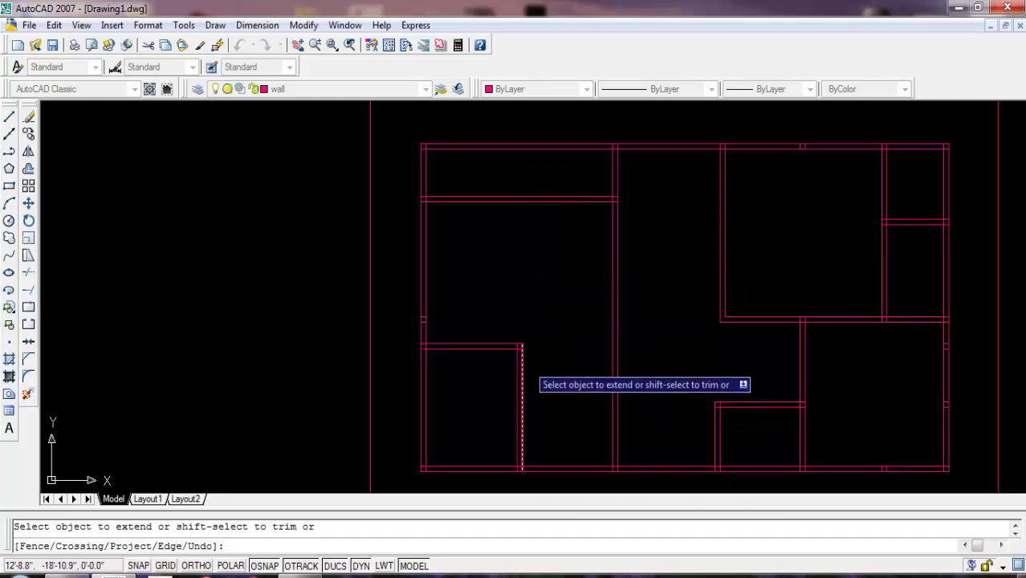
click(489, 317)
click(482, 351)
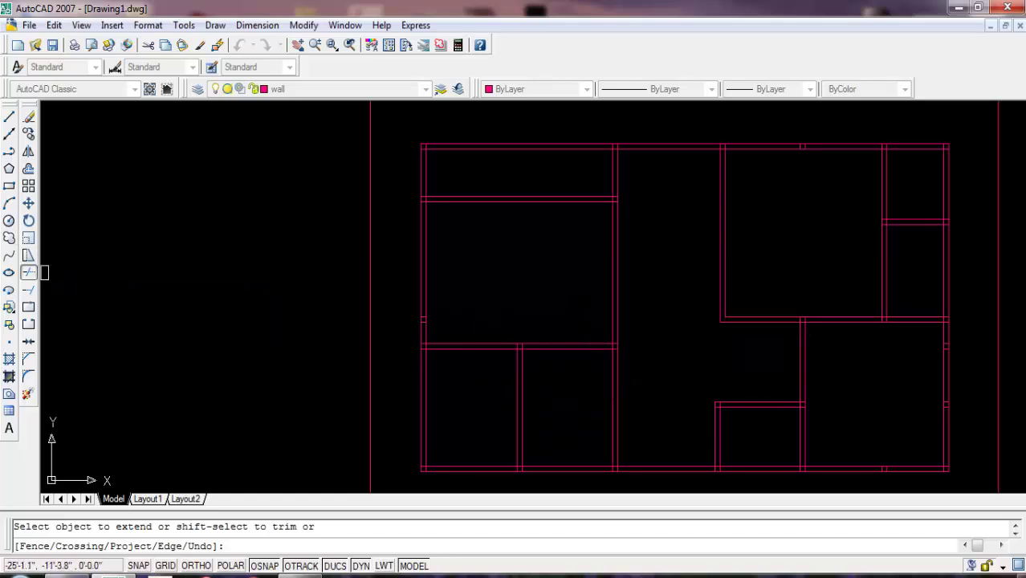
- Trim the central wall's lower part so it stops at the lower-left room's upper wall
click(28, 272)
click(693, 423)
click(588, 434)
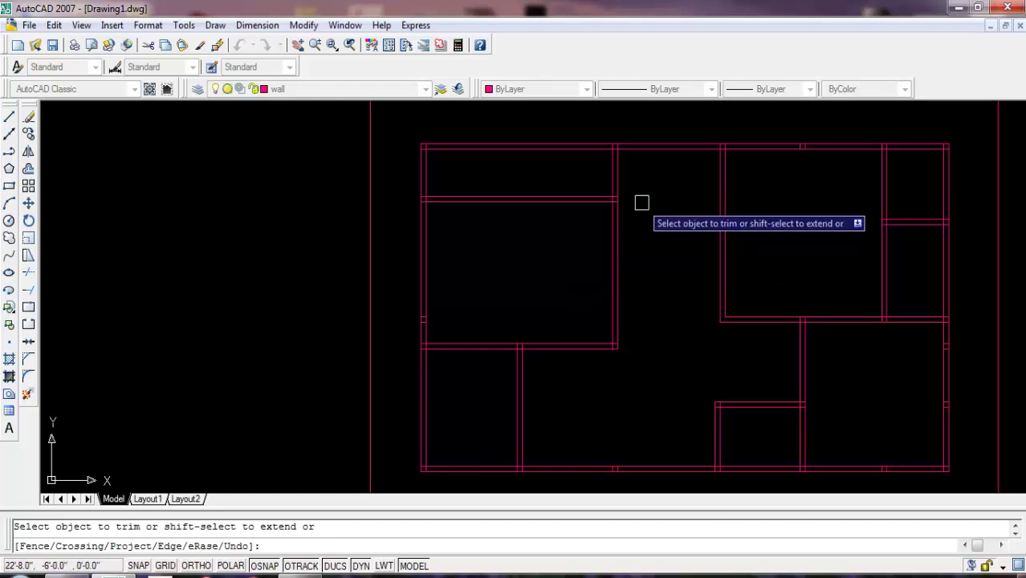
scroll(641, 201, up, 2)
scroll(646, 197, up, 2)
scroll(528, 208, up, 2)
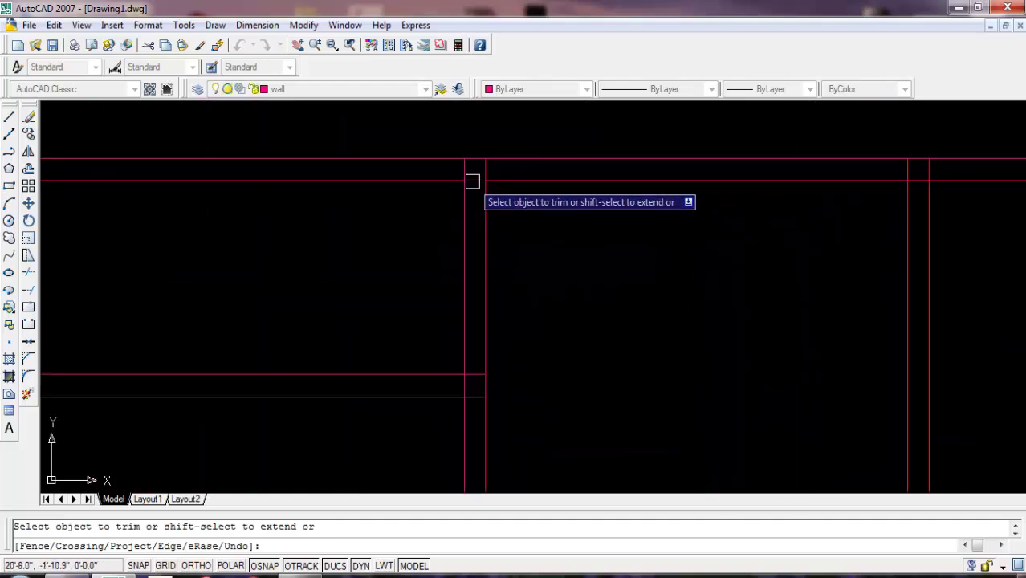
scroll(612, 197, down, 3)
scroll(612, 197, up, 3)
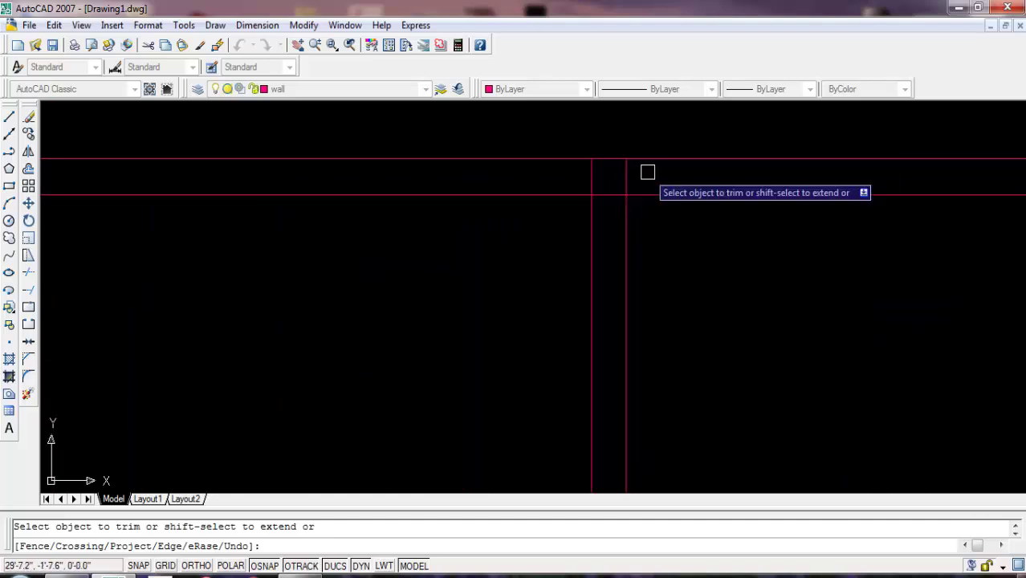
scroll(607, 192, down, 3)
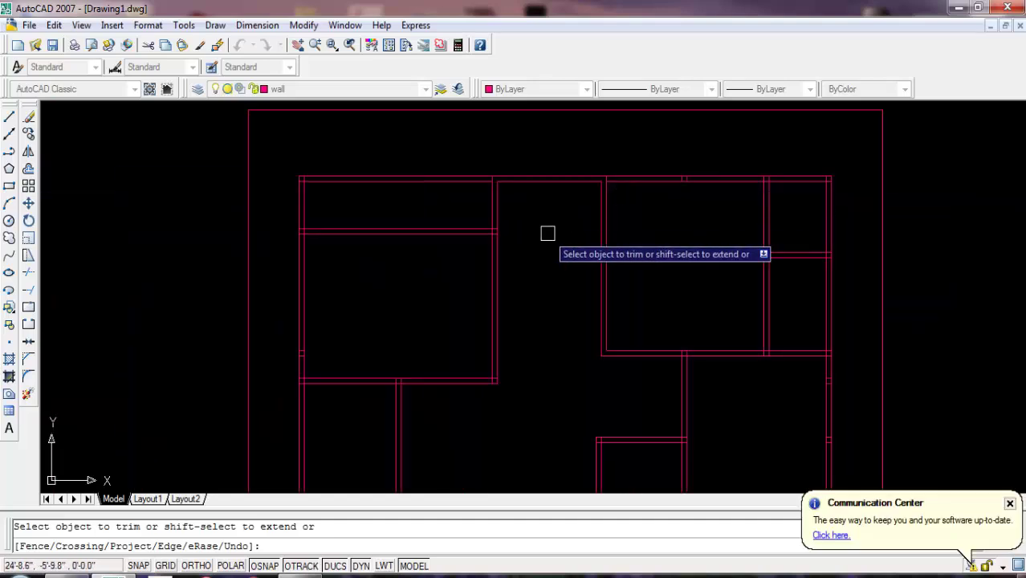
key(Escape)
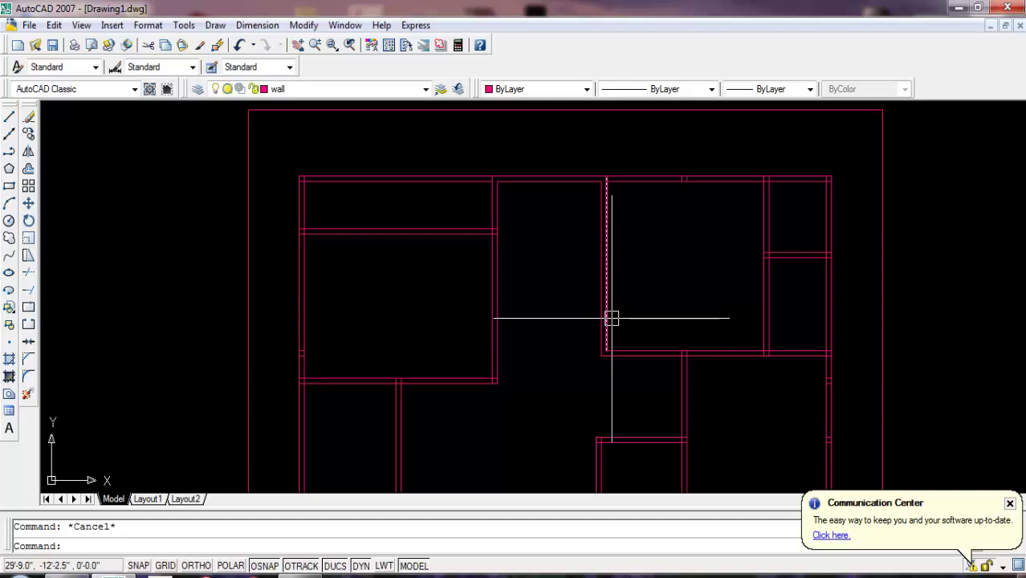
click(257, 25)
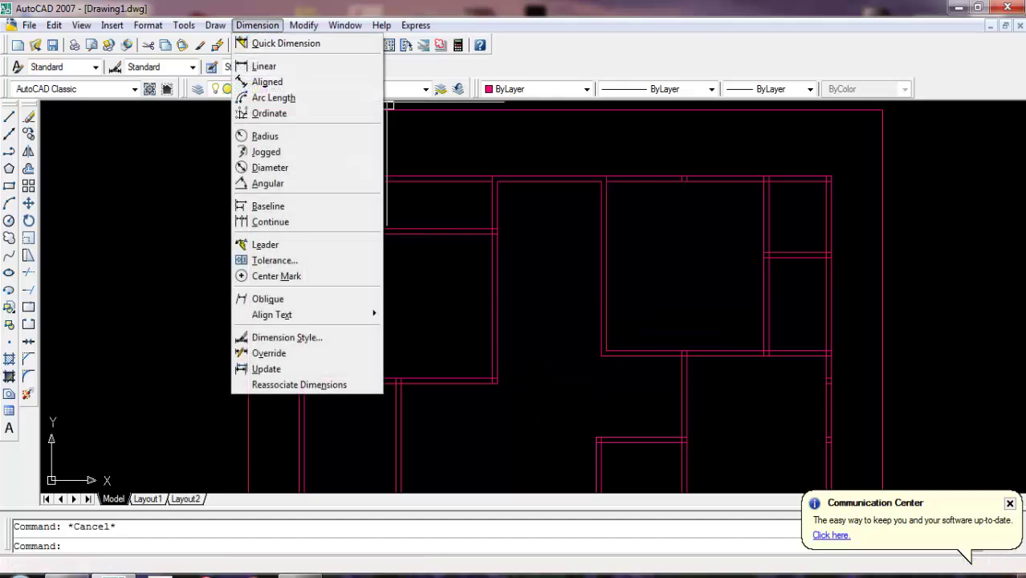
click(264, 66)
scroll(394, 228, up, 1)
scroll(370, 234, up, 3)
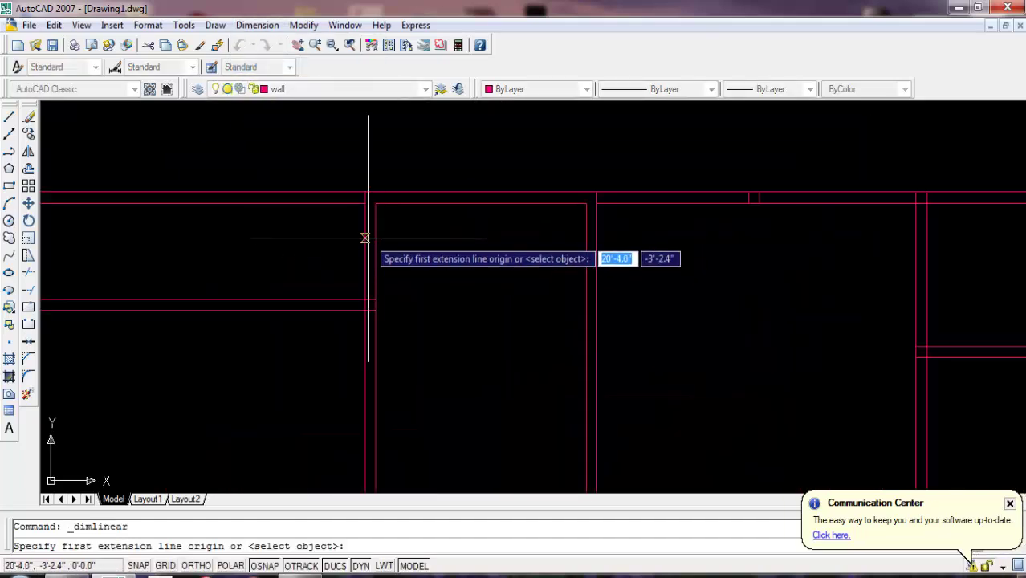
click(376, 240)
click(586, 239)
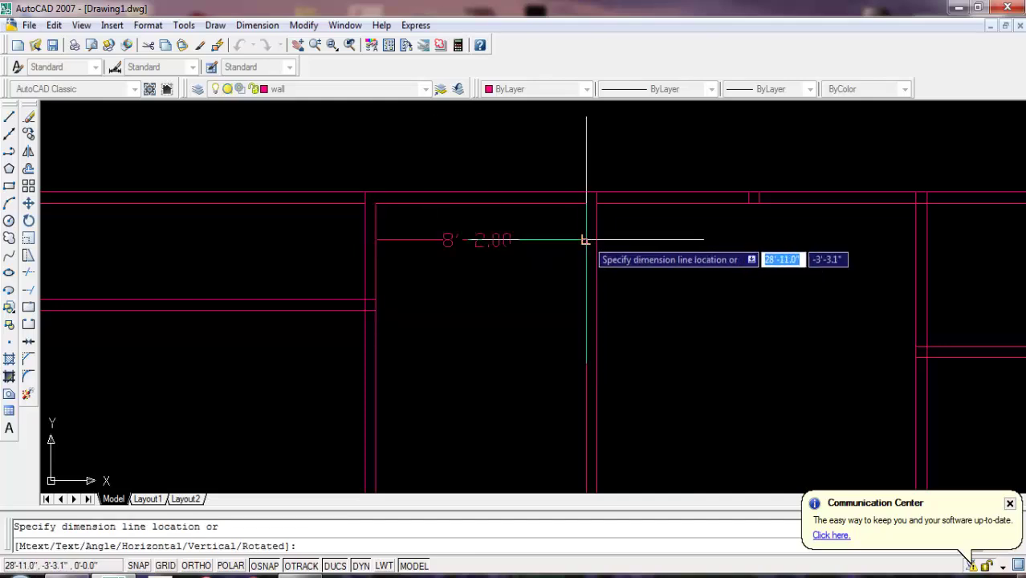
click(590, 239)
click(535, 242)
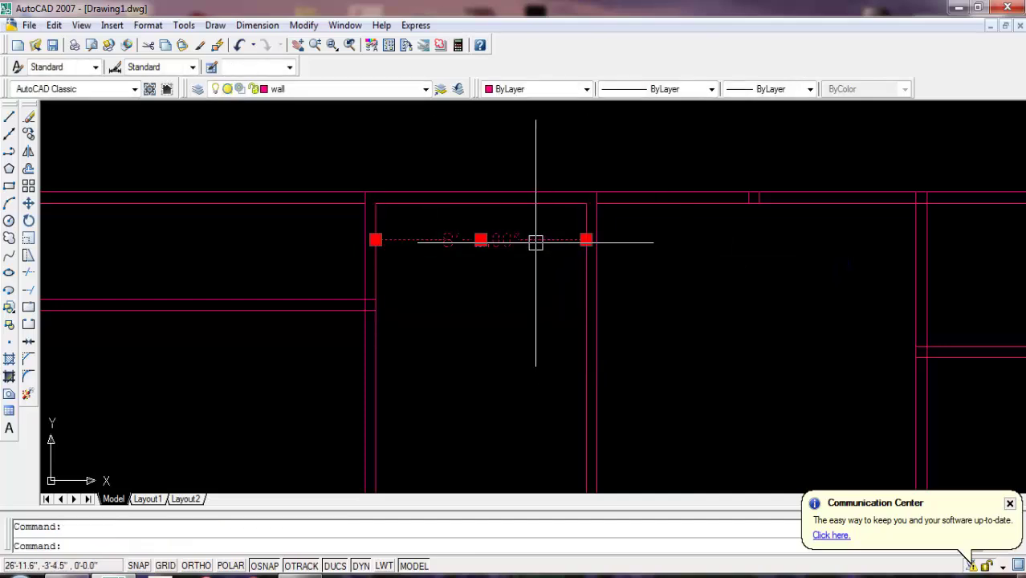
key(Delete)
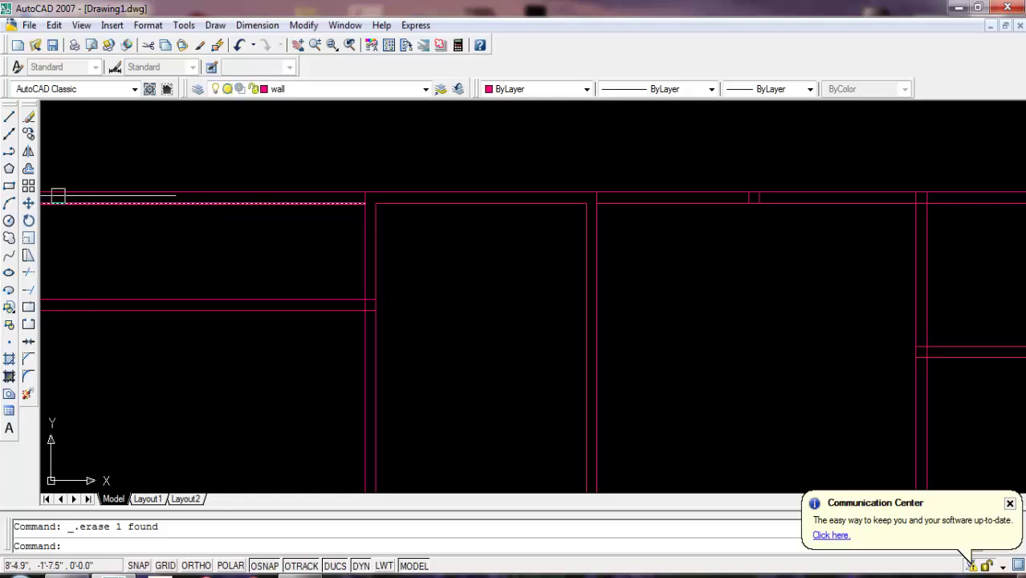
- Offset the inner rectangle's top line 3'-6 downward to make the first tread line
click(28, 168)
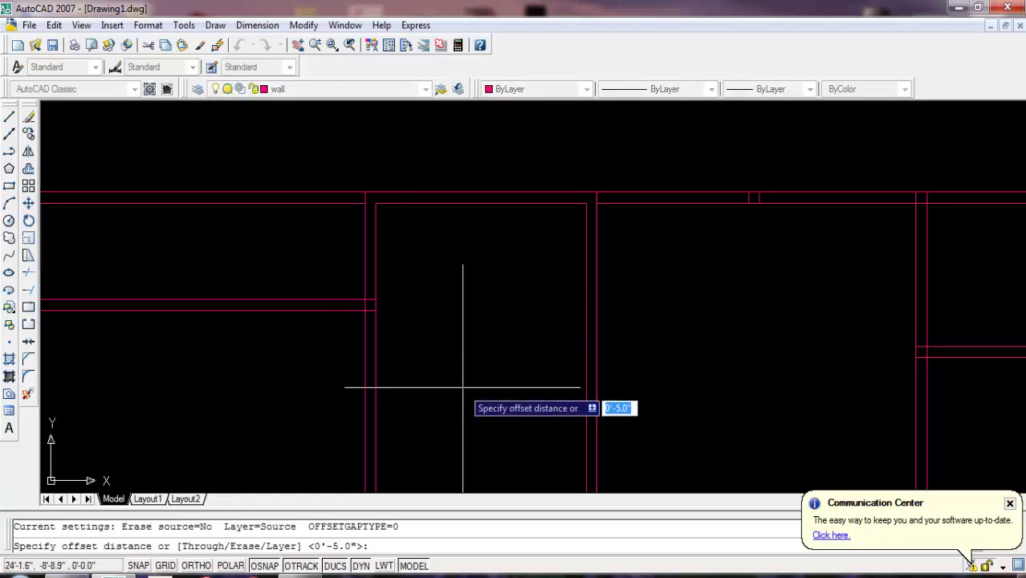
text(4)
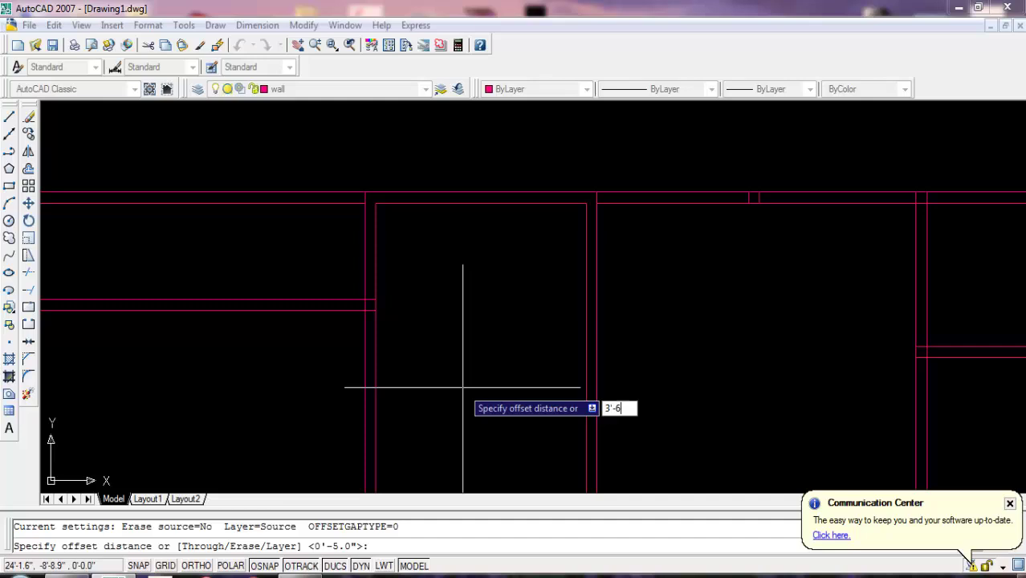
key(Return)
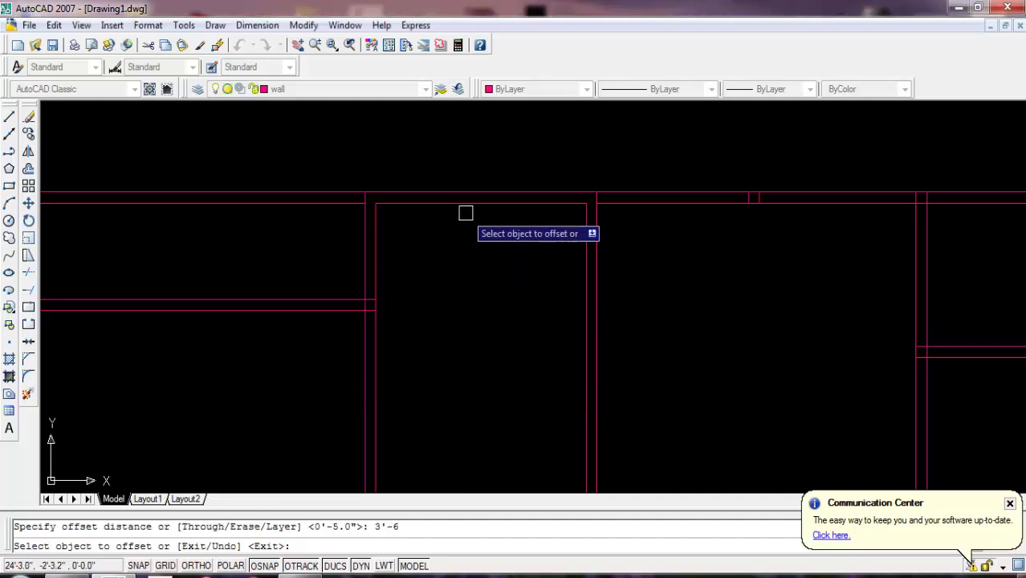
click(467, 205)
click(475, 329)
key(Return)
key(Return)
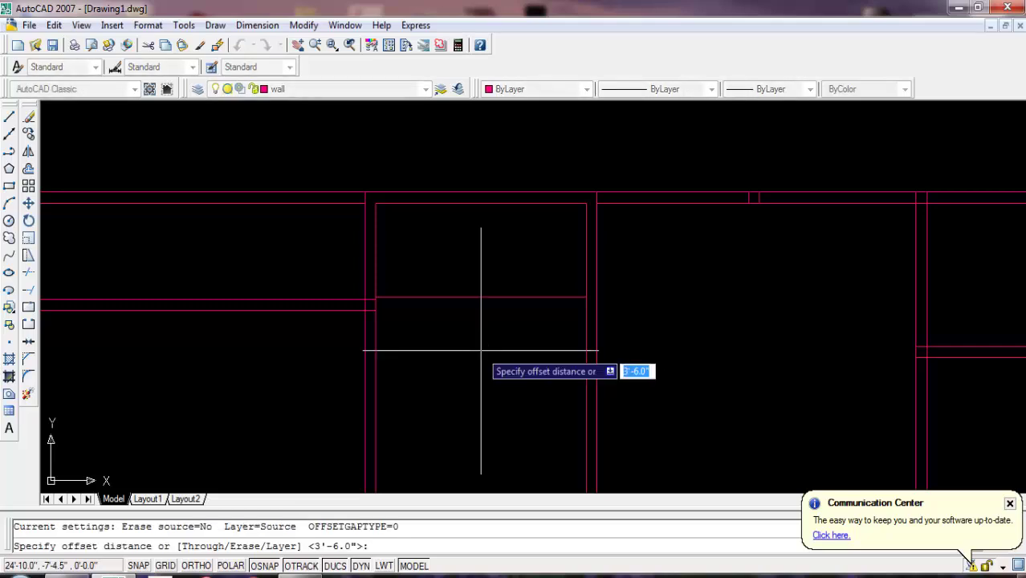
- Copy the tread line repeatedly 10 apart down the stairwell using the Multiple option
text(10)
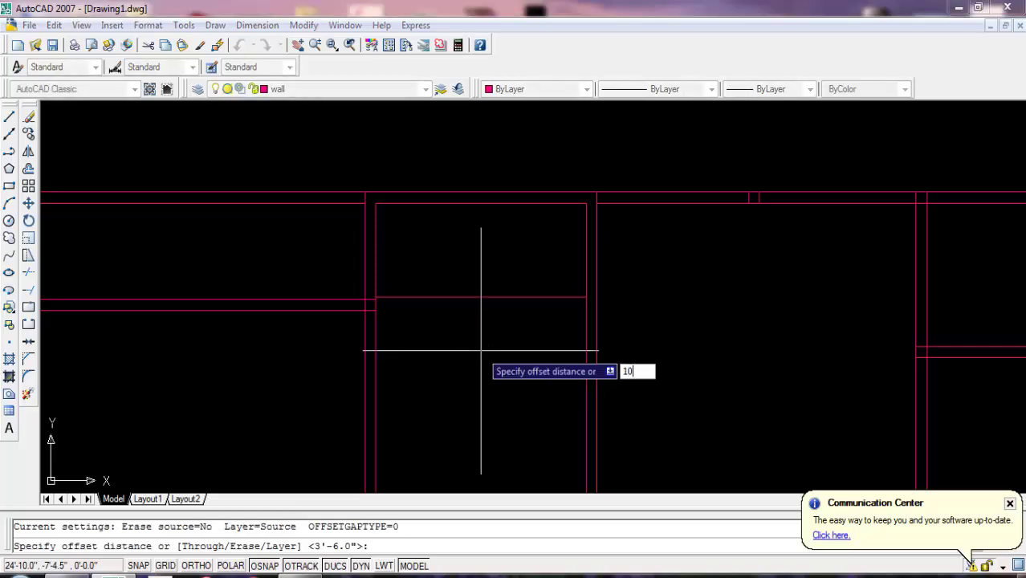
key(Return)
click(476, 297)
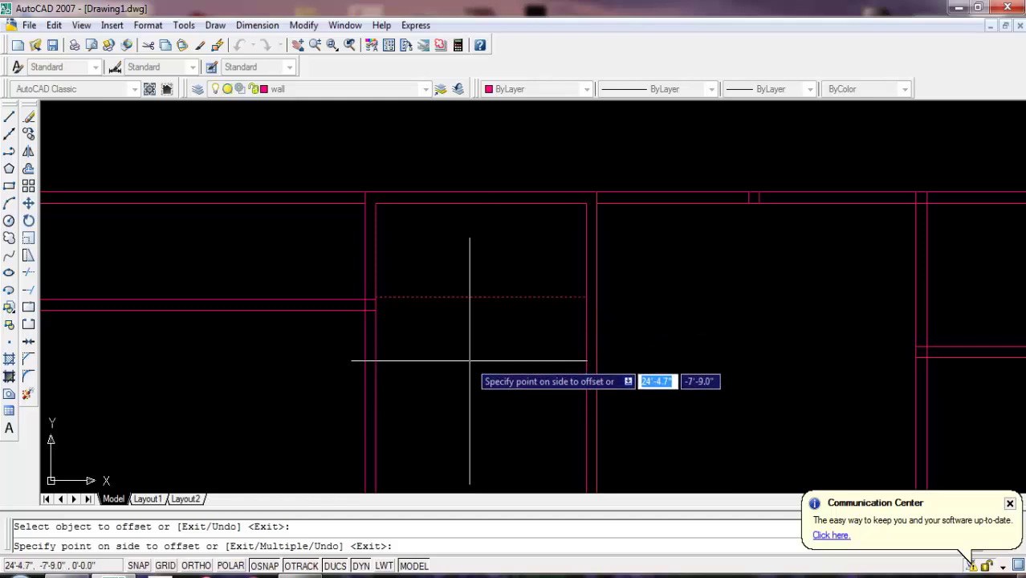
text(m)
key(Return)
scroll(454, 269, down, 2)
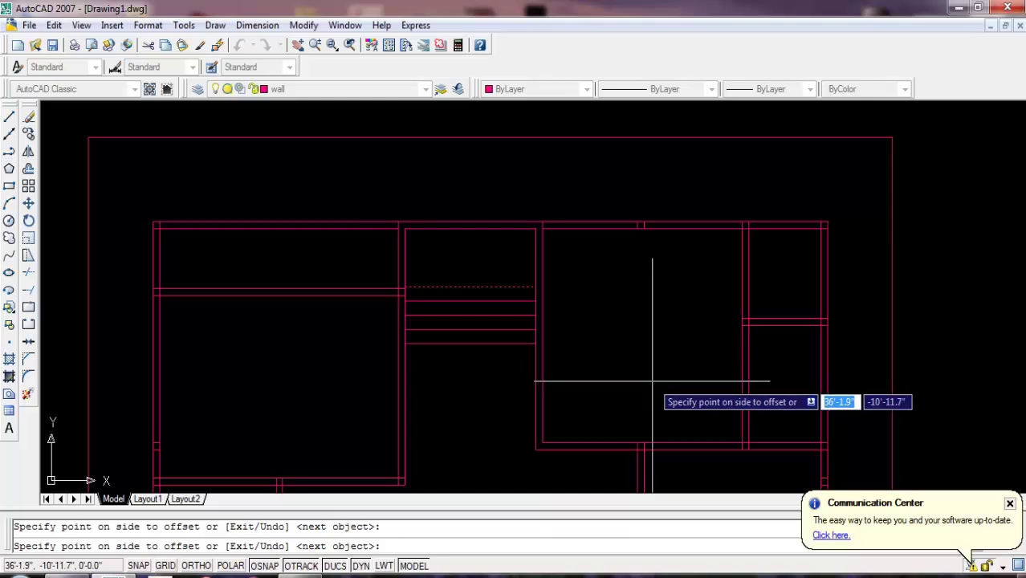
scroll(618, 222, down, 2)
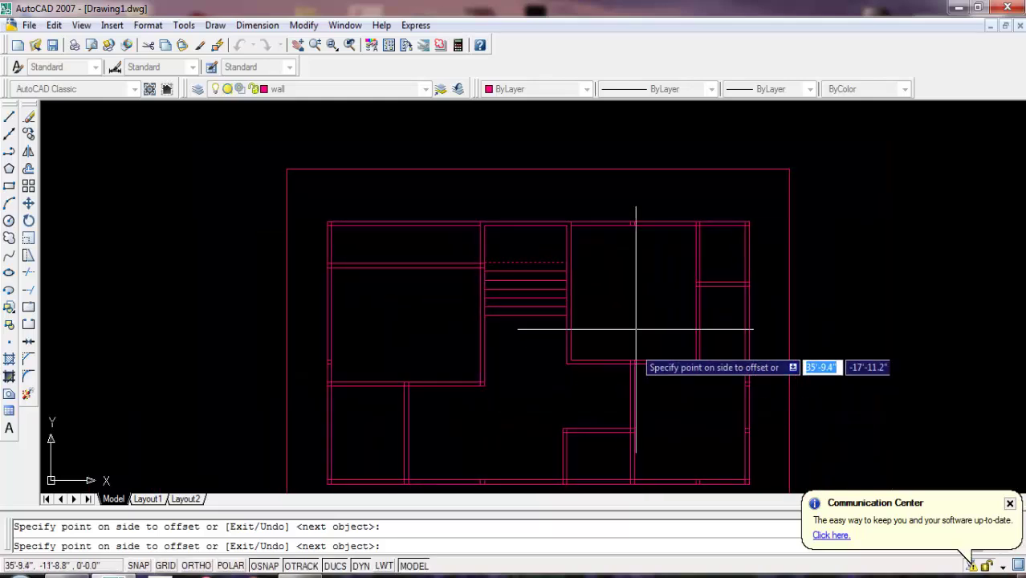
click(522, 432)
scroll(522, 428, up, 3)
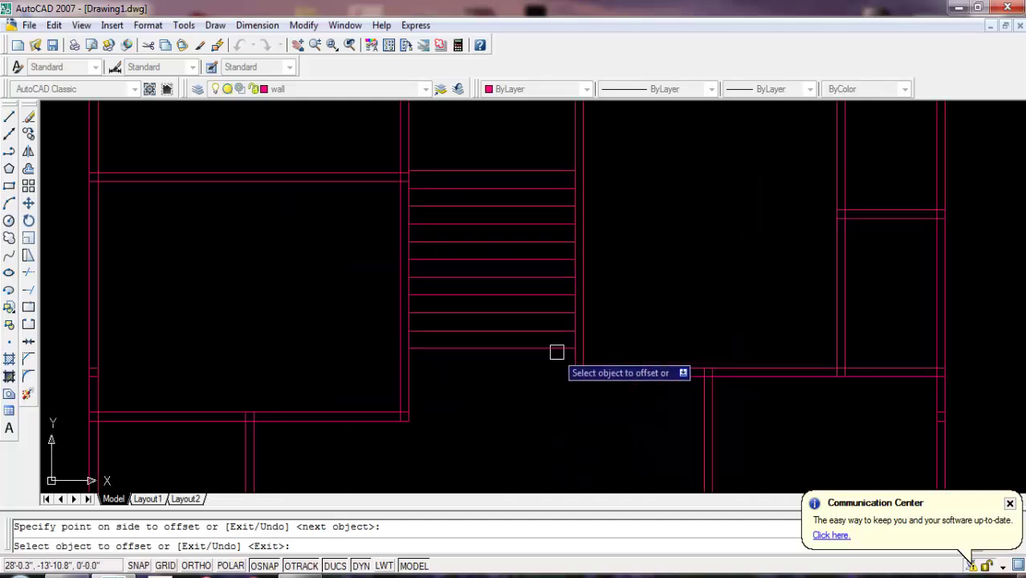
scroll(556, 350, down, 1)
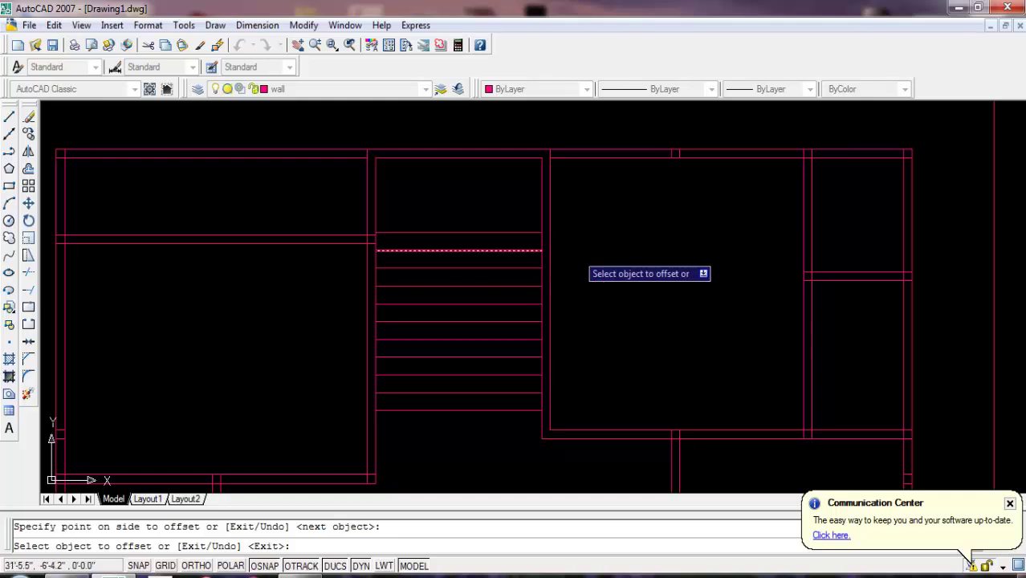
- Erase the extra tread line at the bottom of the stairwell
key(Escape)
click(491, 410)
key(Delete)
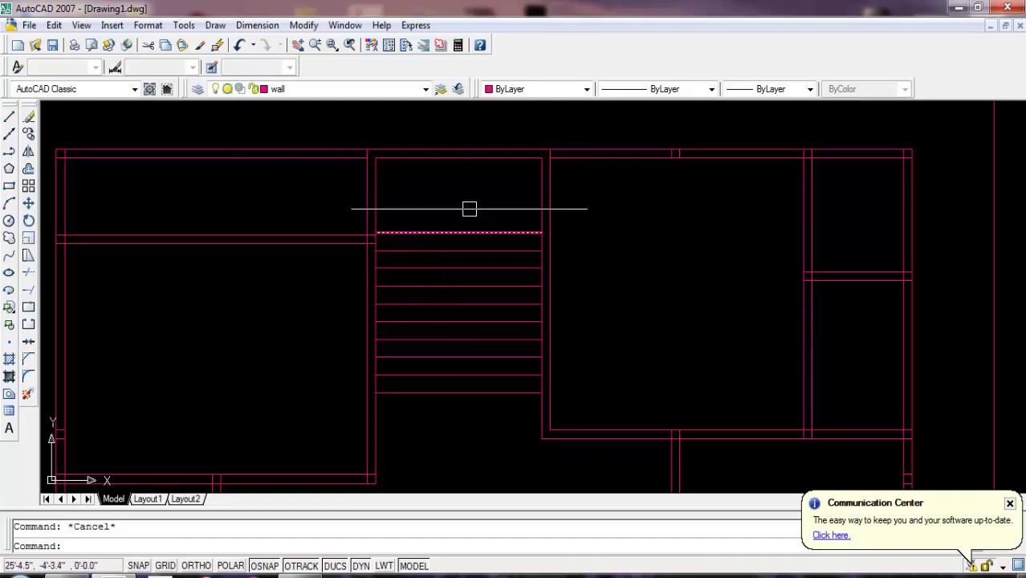
- Move all the stair tread lines onto the purple 'stair' layer
click(420, 413)
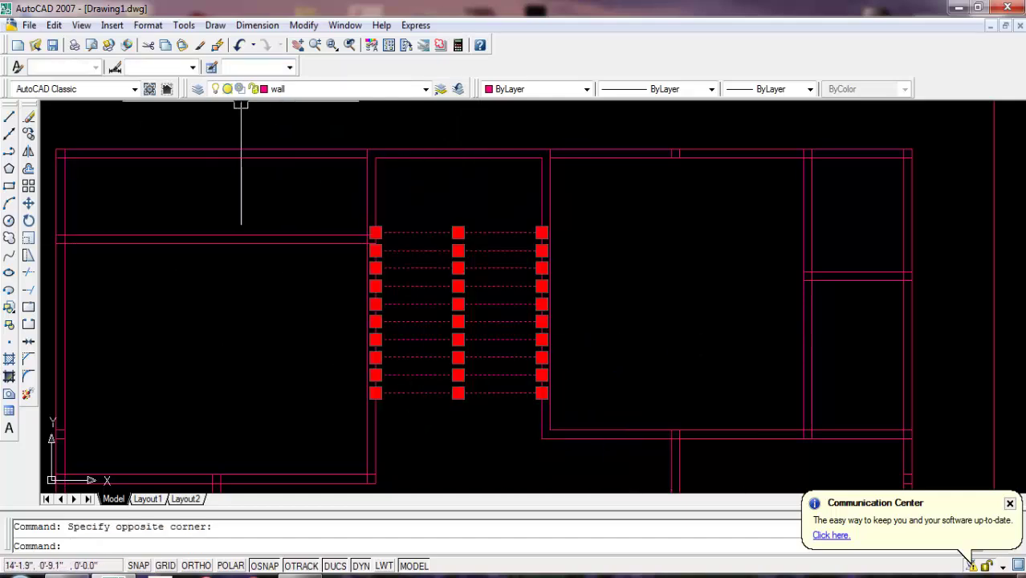
click(277, 88)
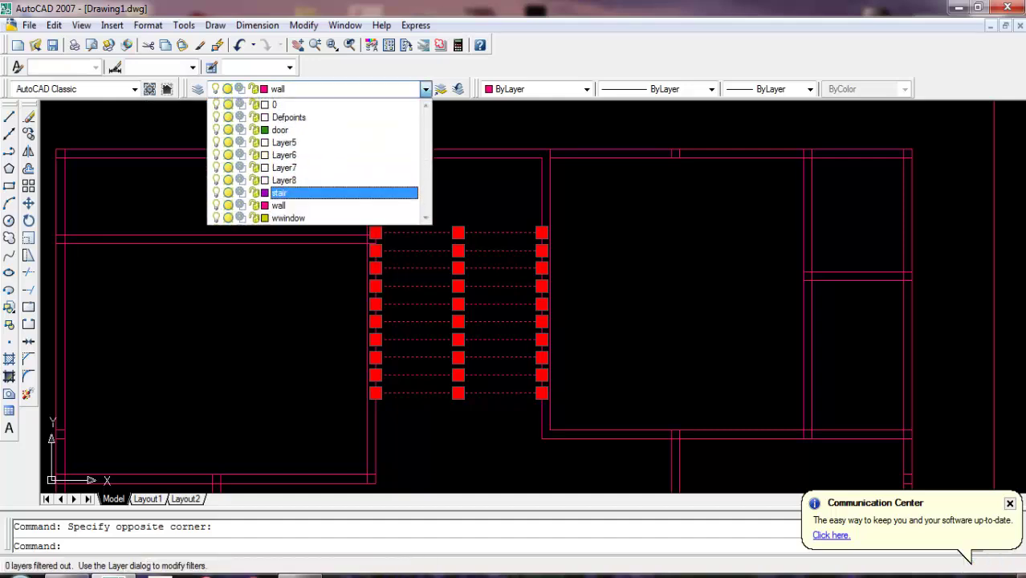
click(301, 192)
key(Escape)
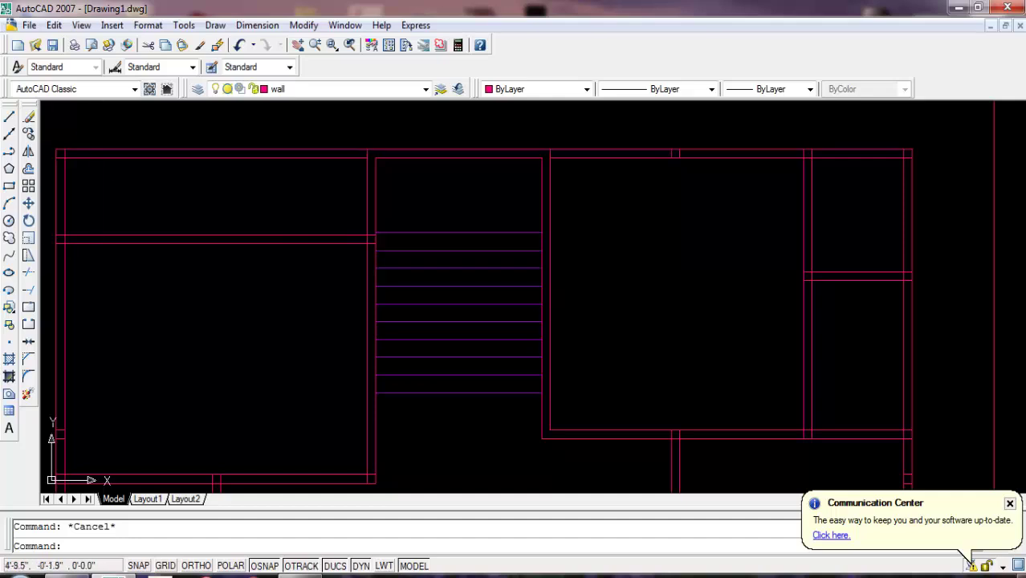
click(9, 116)
scroll(408, 206, up, 3)
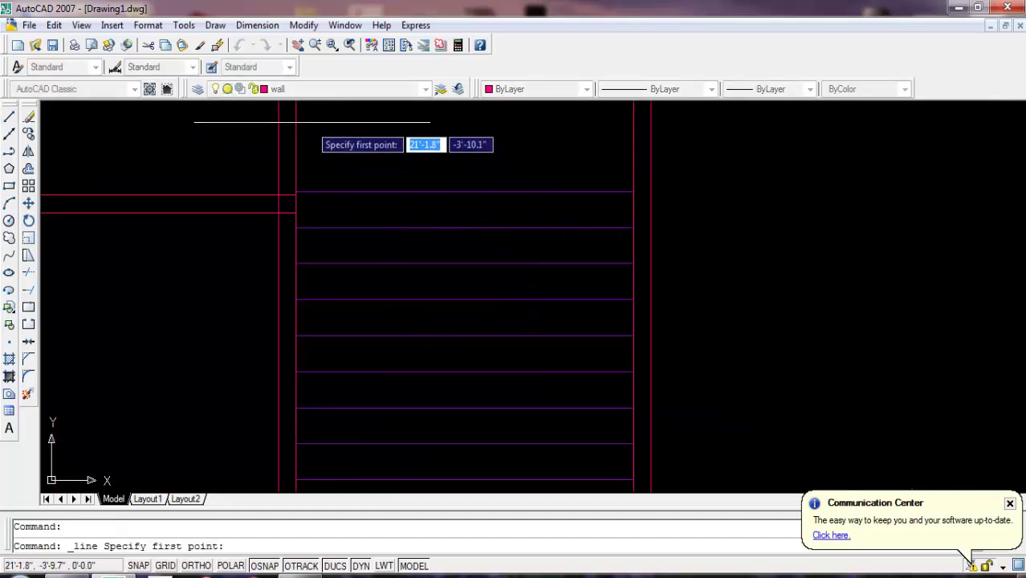
- On layer 'stair', draw a centre line from the top tread to the lowest tread
key(Escape)
click(334, 89)
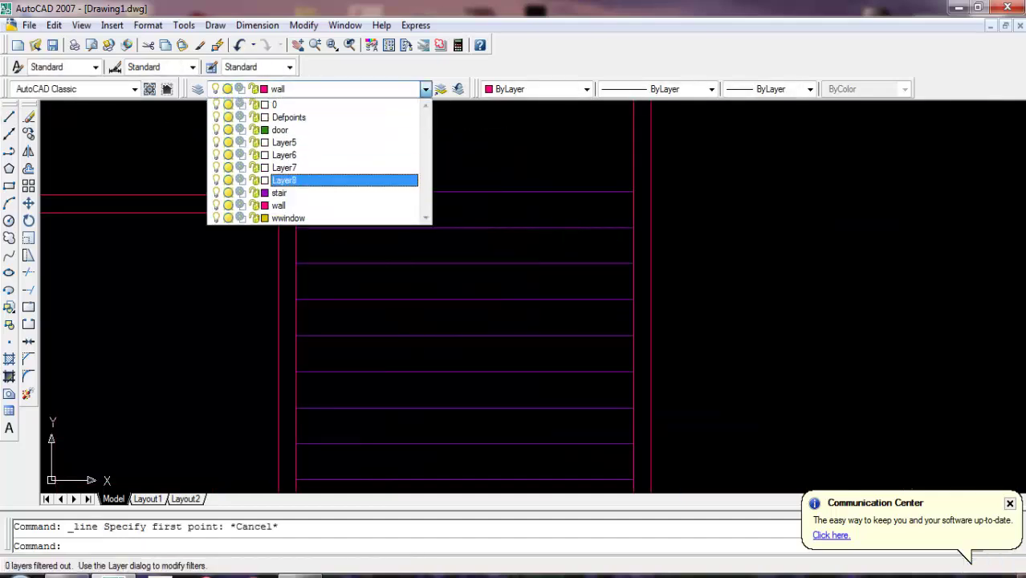
click(305, 192)
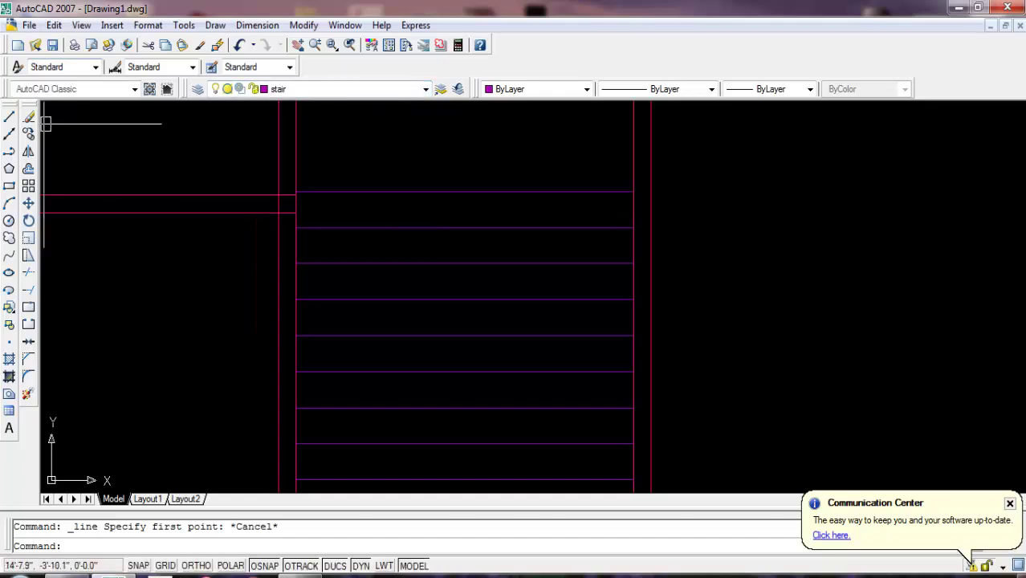
click(9, 117)
scroll(366, 194, down, 2)
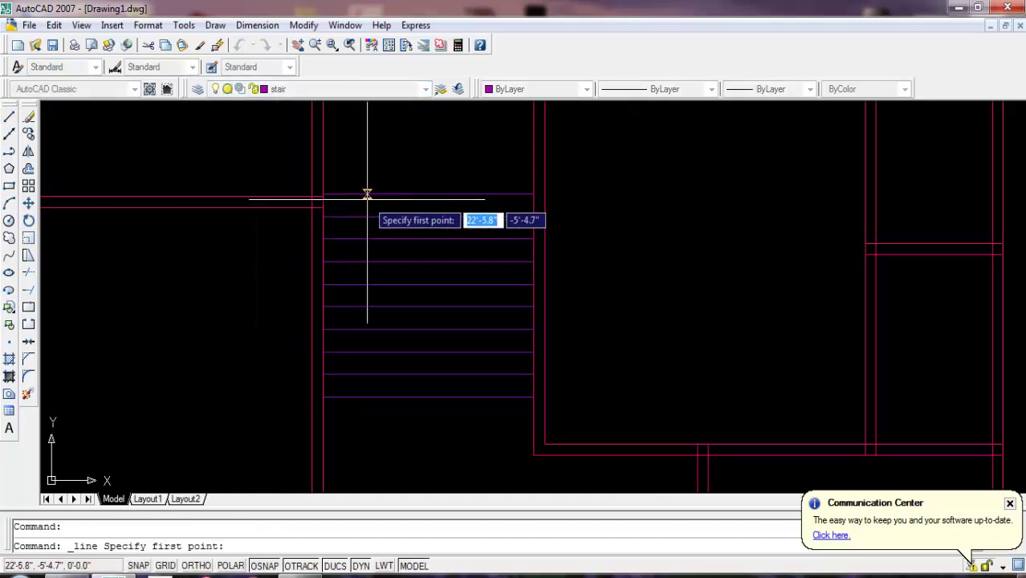
scroll(426, 200, down, 2)
click(426, 199)
scroll(425, 305, up, 2)
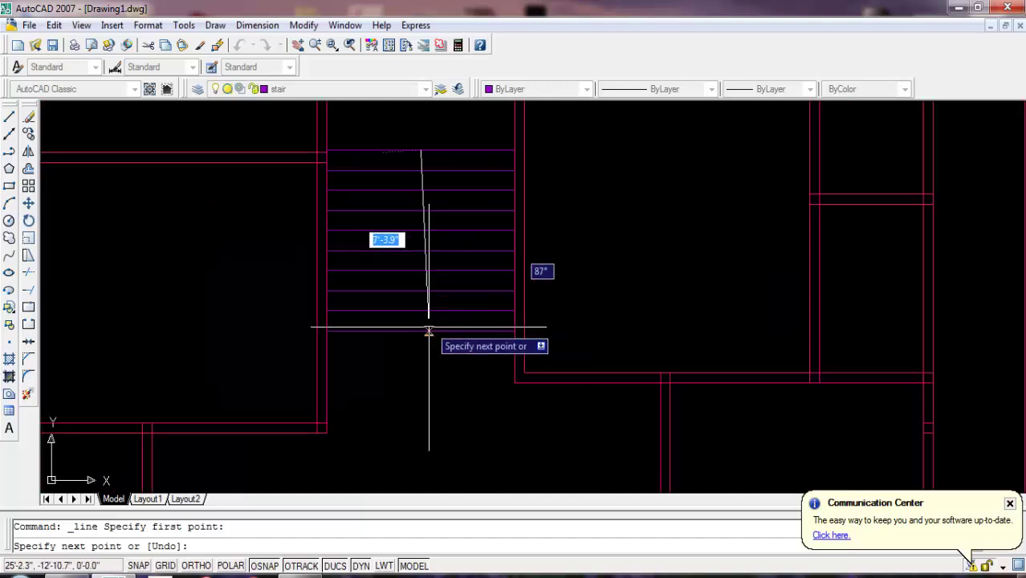
click(420, 332)
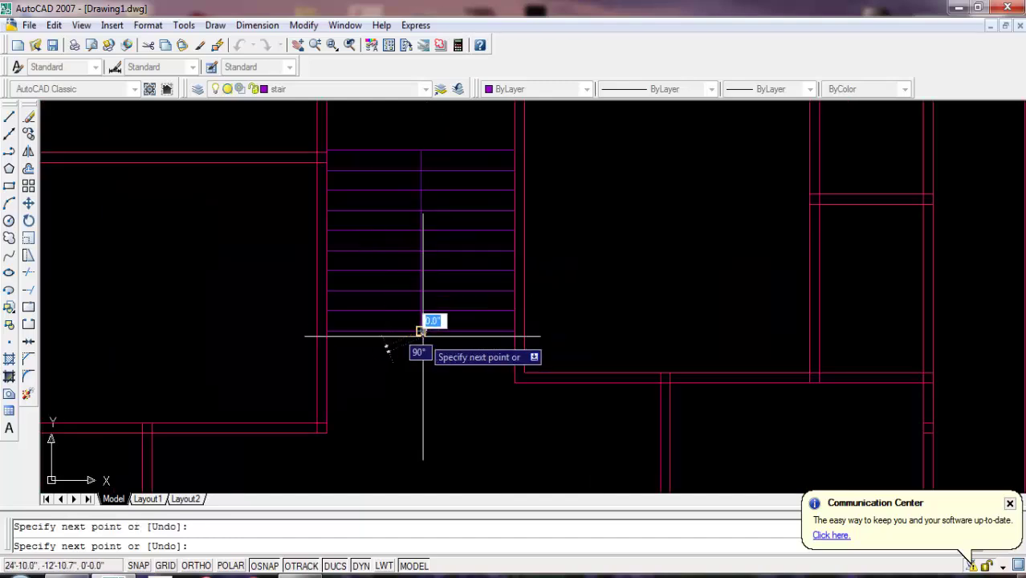
key(Return)
- Offset the centre line by 2 to both sides
text(o)
key(Return)
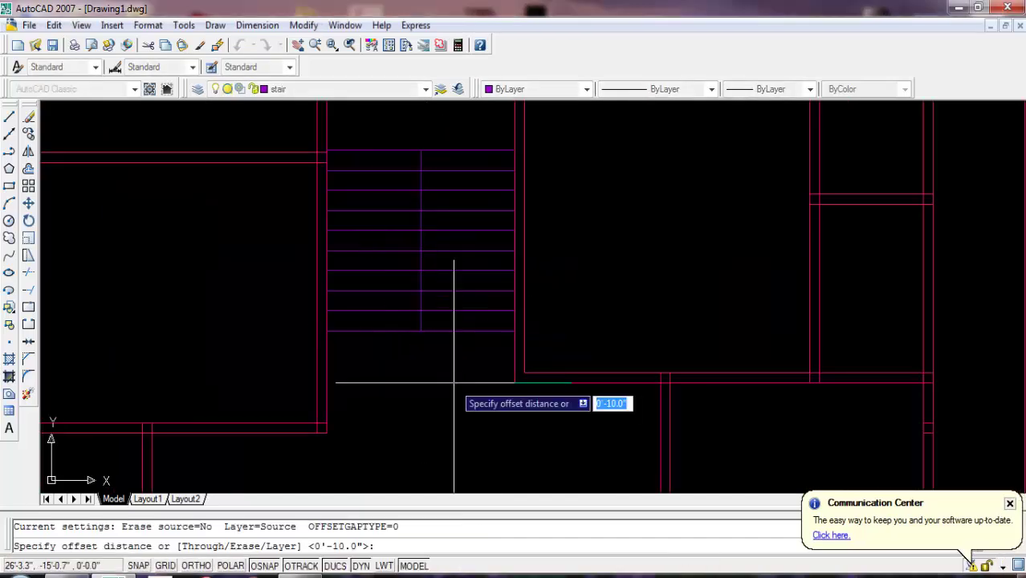
text(2)
key(Return)
scroll(425, 281, up, 3)
click(426, 277)
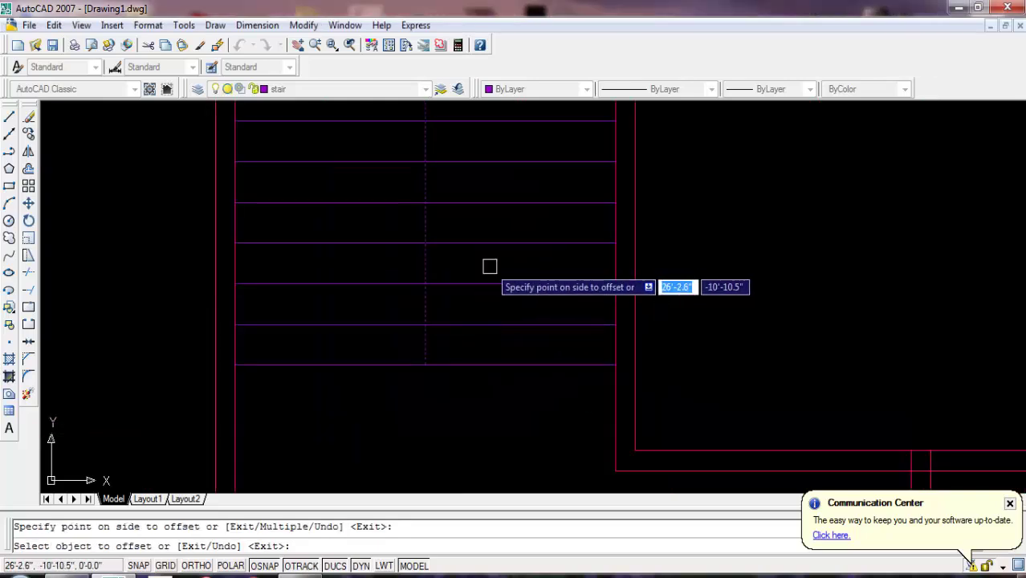
click(487, 266)
scroll(449, 271, up, 2)
click(426, 267)
click(415, 255)
key(Return)
- Erase the original centre guide line
scroll(419, 250, up, 1)
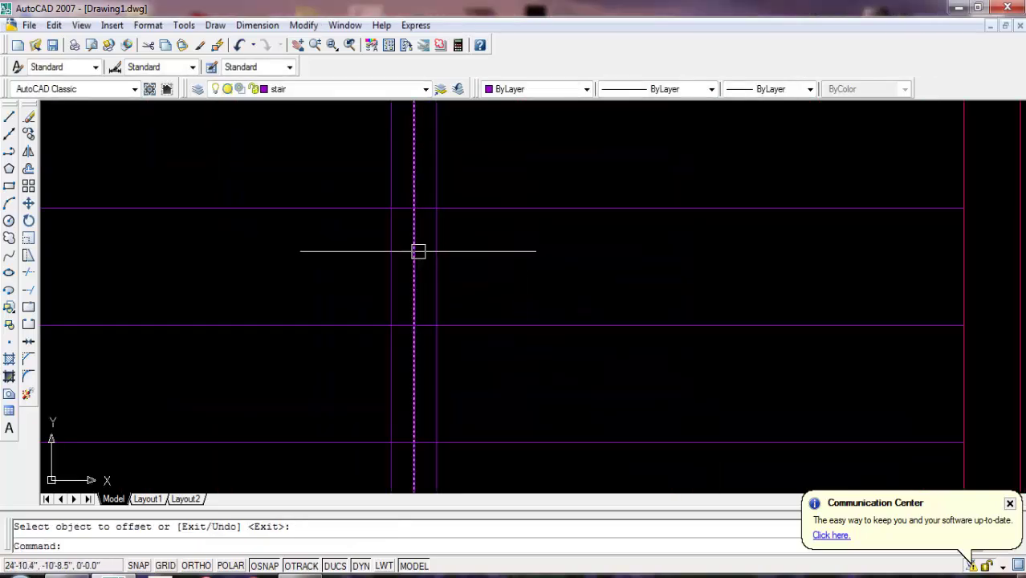
scroll(415, 250, up, 1)
key(Delete)
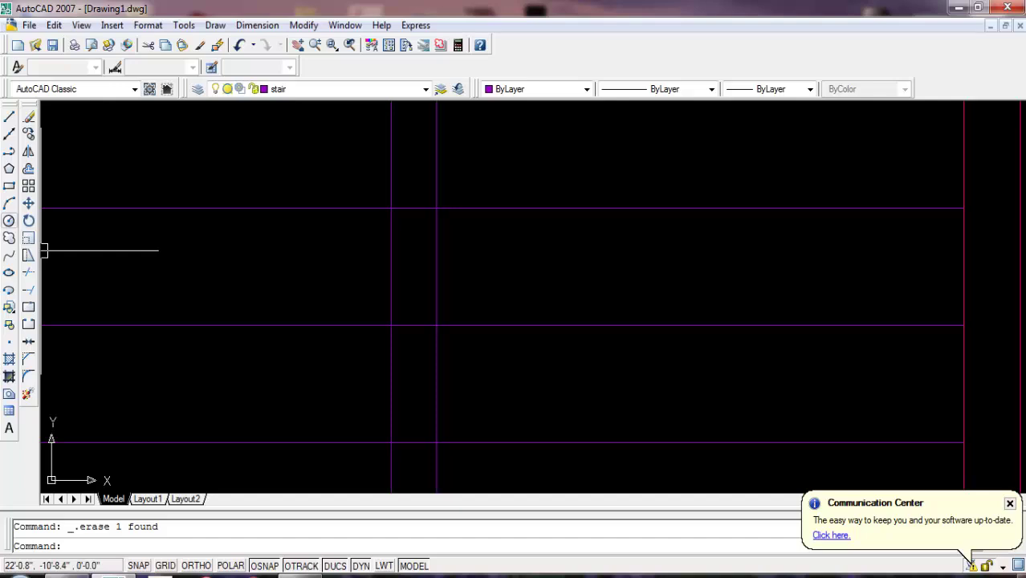
click(9, 220)
scroll(397, 233, down, 3)
scroll(405, 350, up, 2)
scroll(406, 297, up, 1)
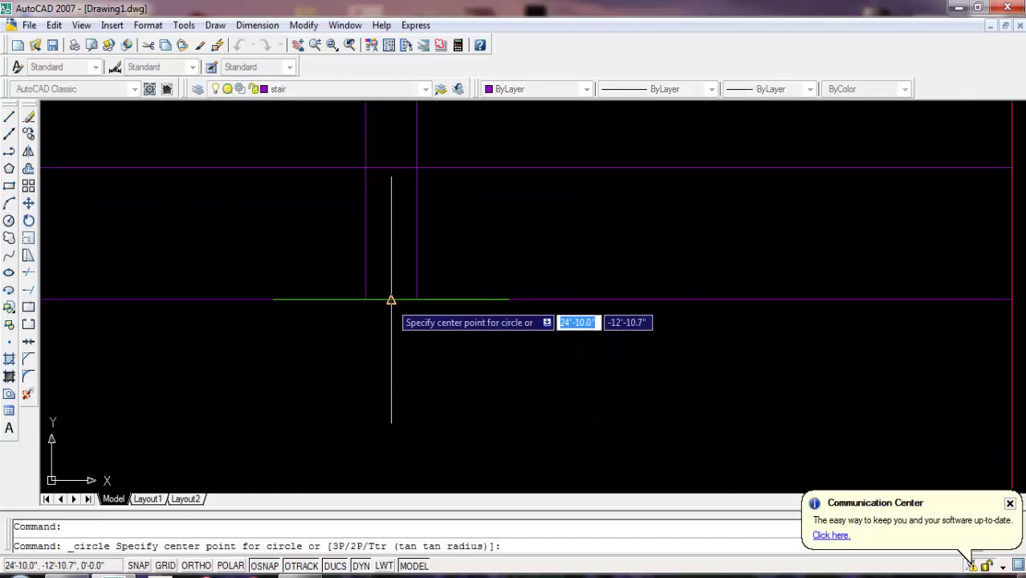
- Draw a circle at each end of the handrail double line
click(391, 299)
click(422, 297)
scroll(470, 263, down, 2)
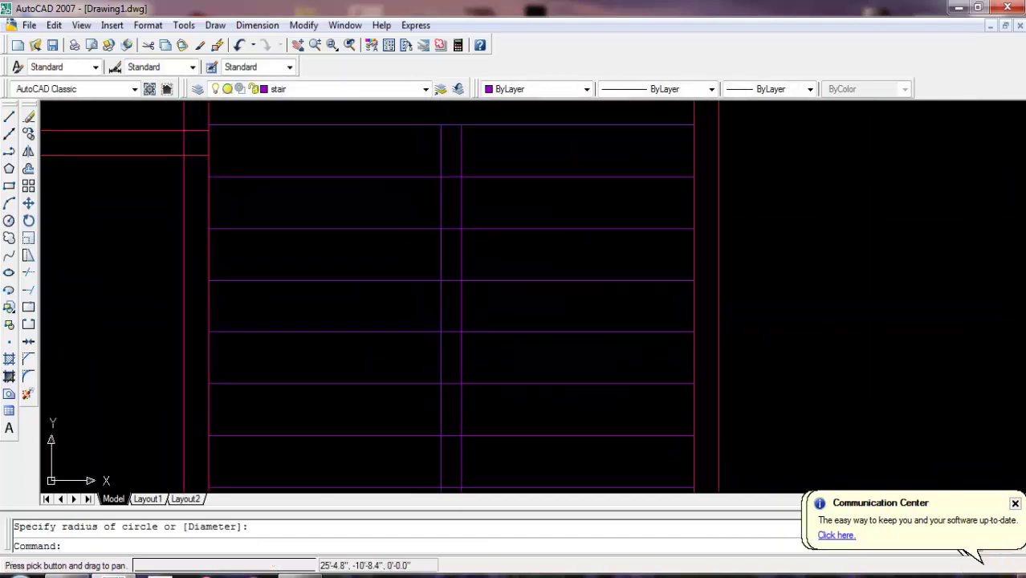
scroll(467, 285, up, 3)
key(Return)
click(447, 317)
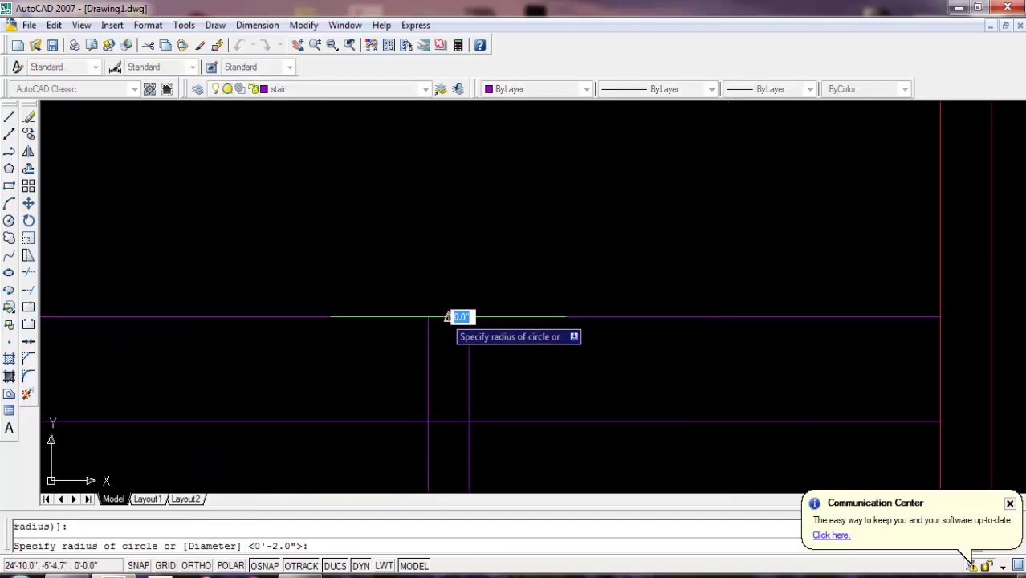
click(469, 317)
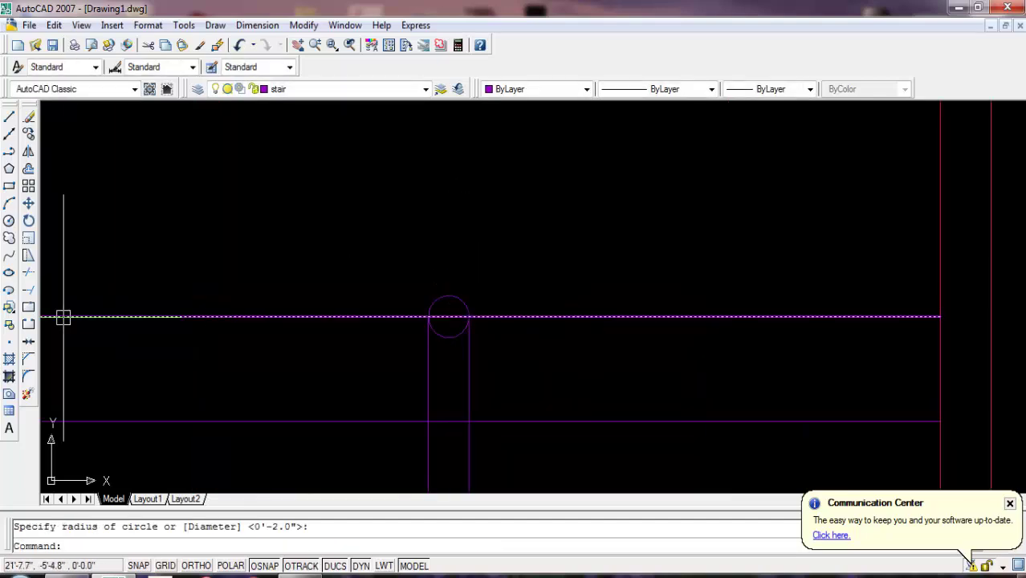
- Trim the inner circle arcs so the handrail ends are rounded
key(Return)
scroll(403, 318, up, 3)
click(452, 314)
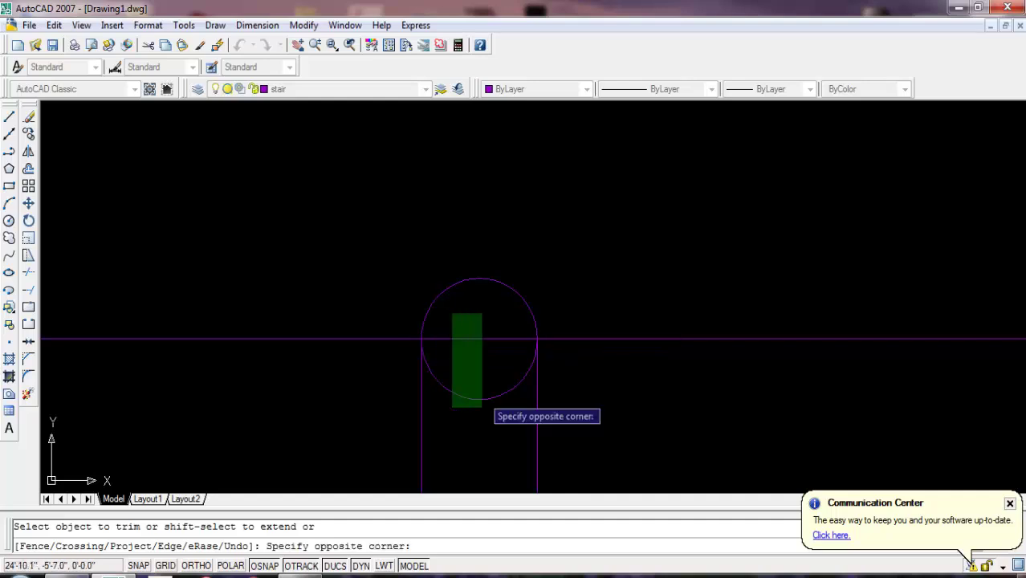
click(474, 430)
scroll(433, 184, down, 2)
scroll(425, 183, down, 3)
scroll(452, 351, up, 3)
scroll(435, 261, up, 3)
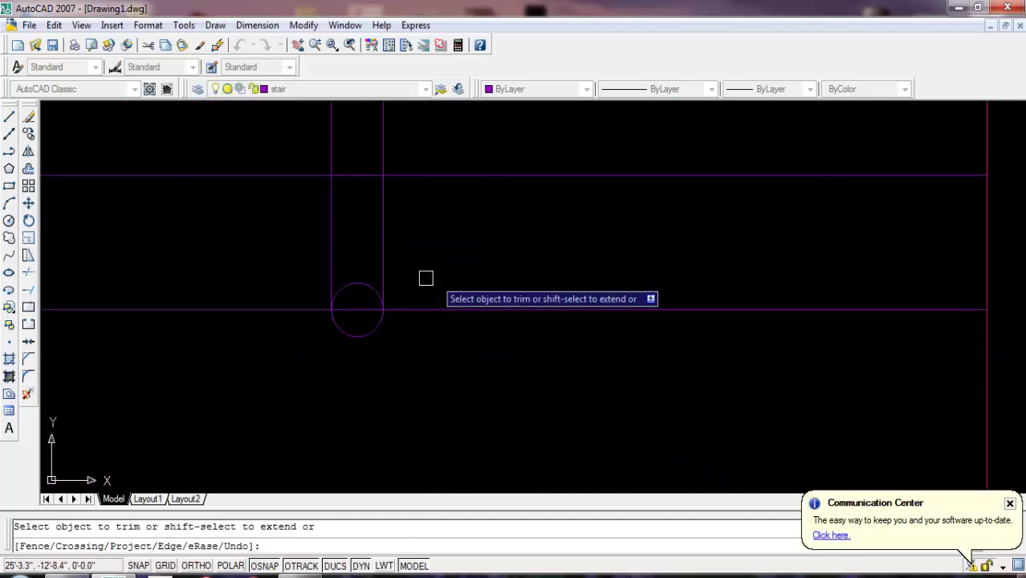
scroll(419, 270, up, 2)
click(303, 343)
scroll(397, 385, down, 3)
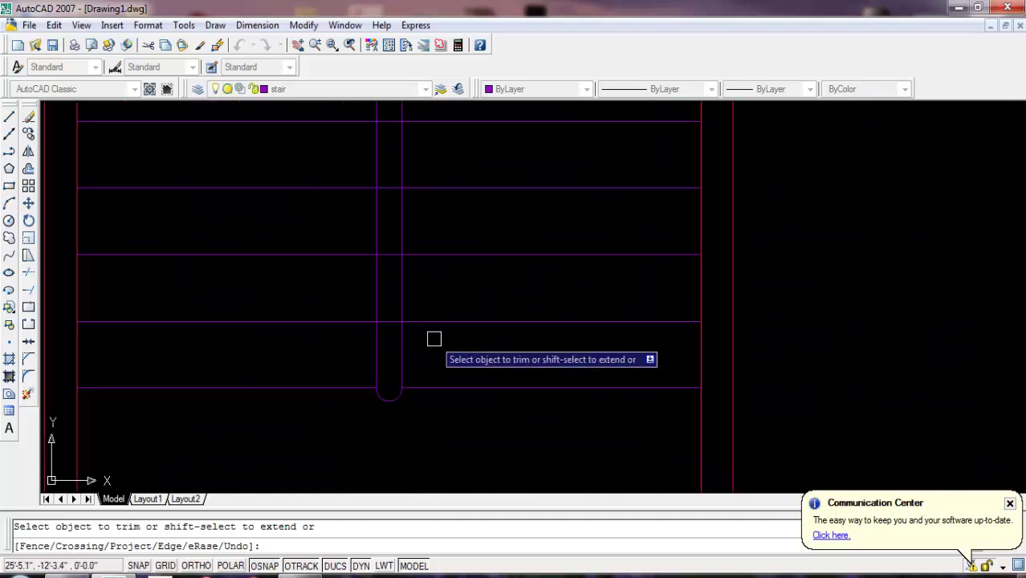
- Trim the tread segments lying between the handrail lines
click(430, 183)
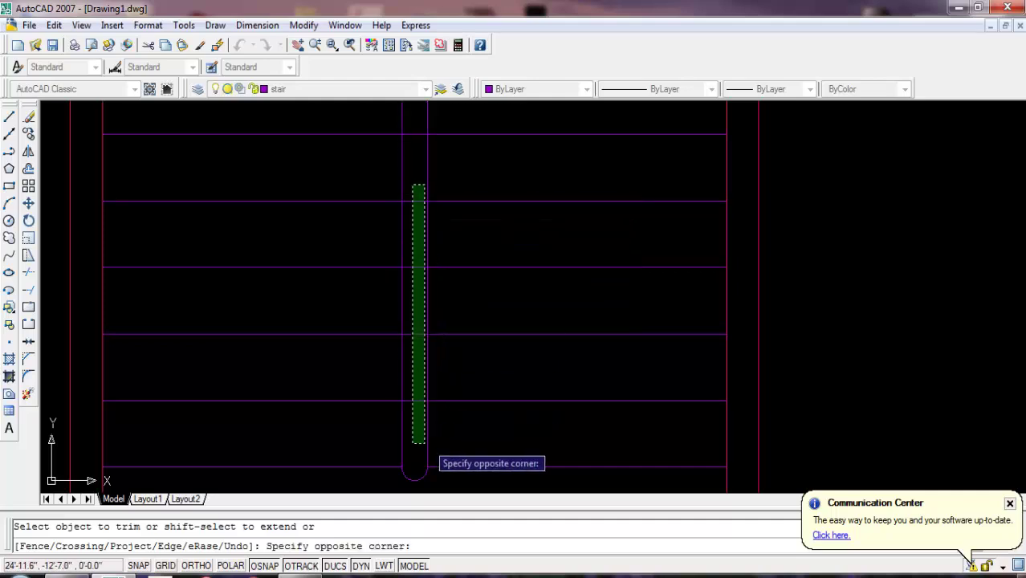
click(415, 444)
mouse_move(475, 279)
middle_down()
mouse_move(510, 319)
mouse_move(470, 279)
mouse_move(476, 418)
mouse_move(594, 301)
middle_up()
click(462, 133)
click(450, 371)
scroll(773, 314, down, 3)
key(Escape)
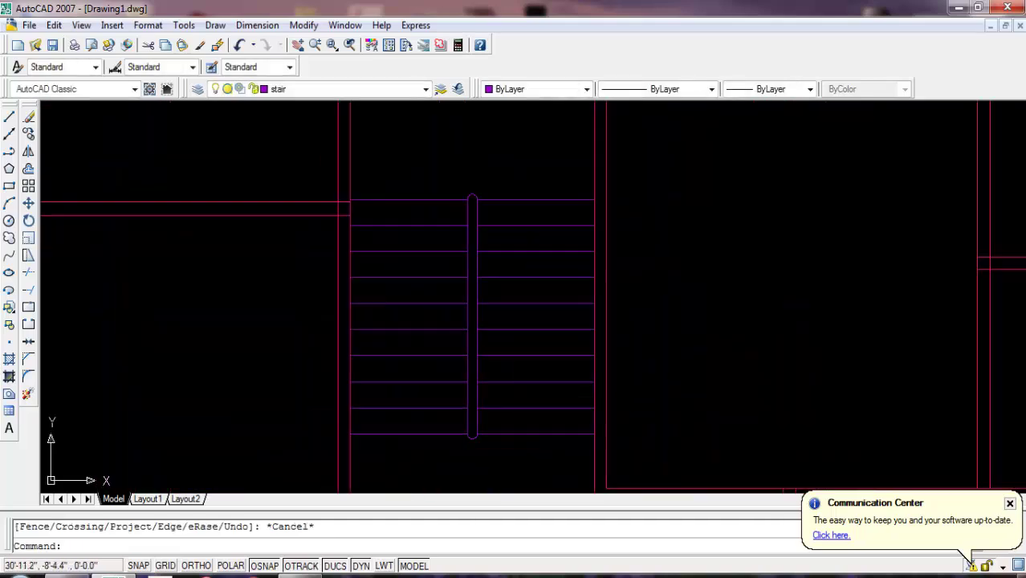
middle_drag(774, 314, 569, 258)
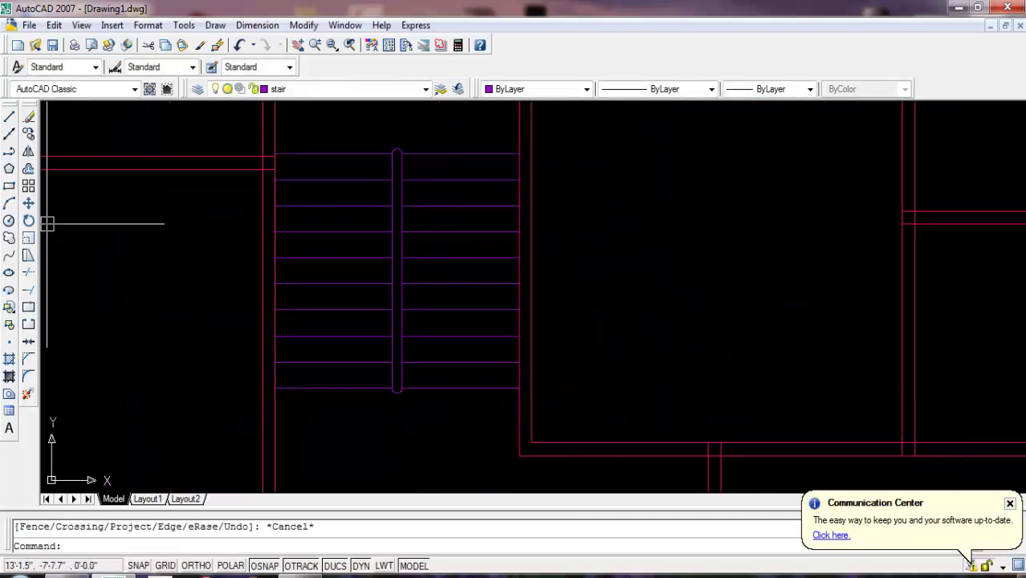
- With Ortho on, draw the arrow path up one side of the stair and across the top
click(8, 116)
click(463, 415)
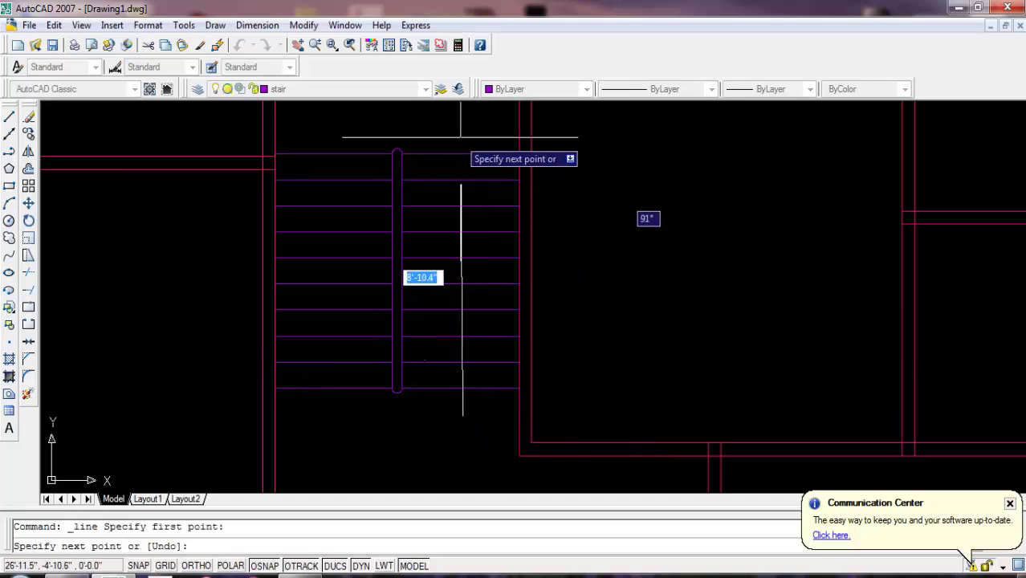
scroll(492, 420, down, 2)
key(F8)
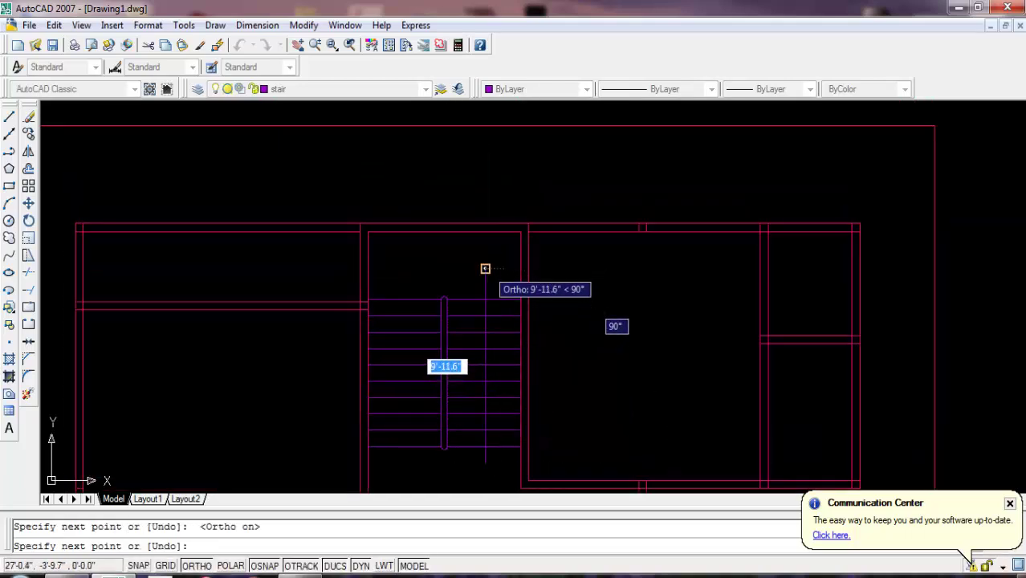
click(485, 268)
click(408, 272)
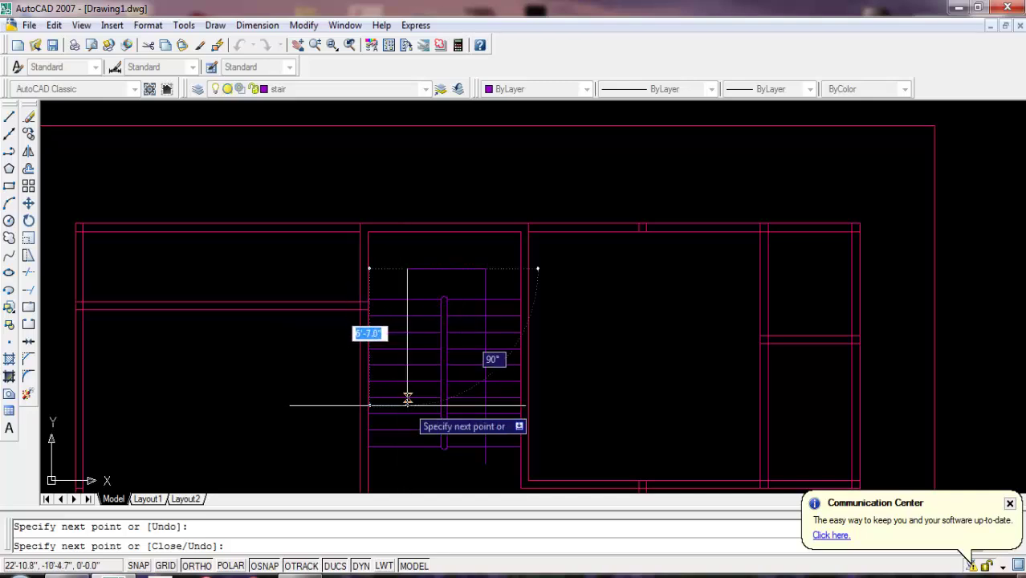
scroll(404, 399, up, 3)
scroll(402, 397, up, 3)
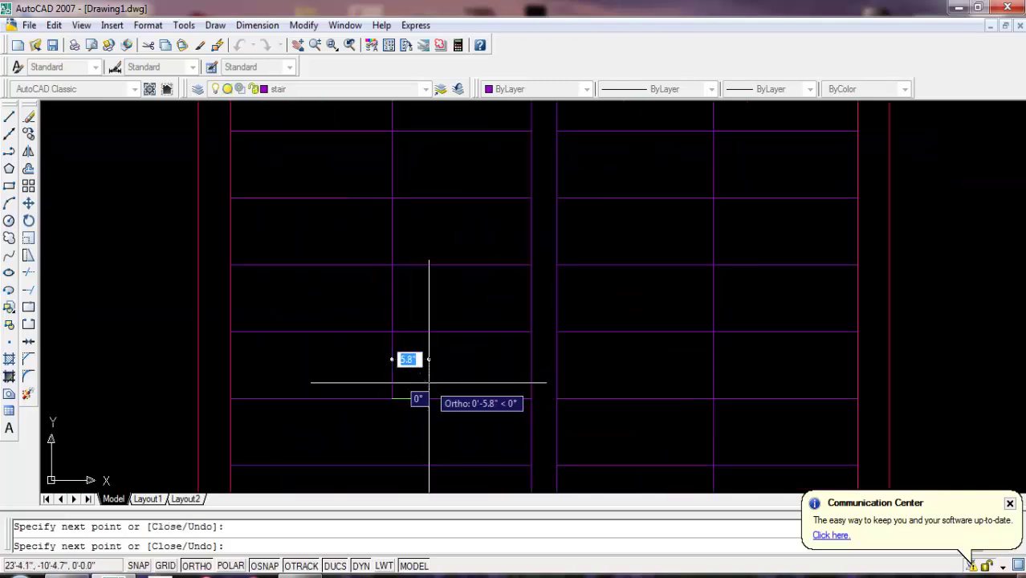
scroll(428, 383, up, 2)
- Add the two arrowhead strokes pointing down the other side
key(F8)
click(428, 349)
key(Return)
key(Return)
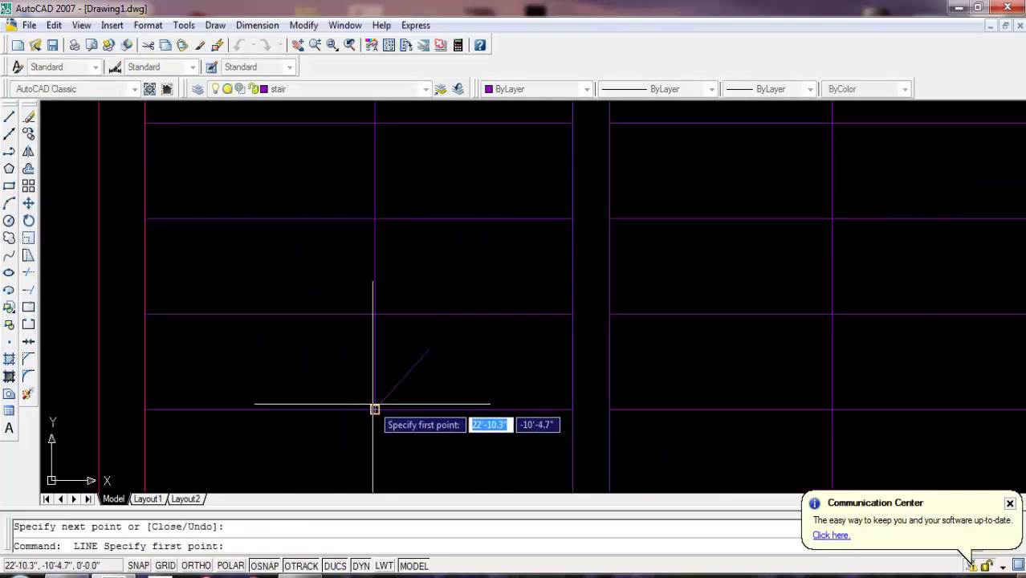
click(374, 409)
click(335, 361)
key(Return)
scroll(401, 332, down, 4)
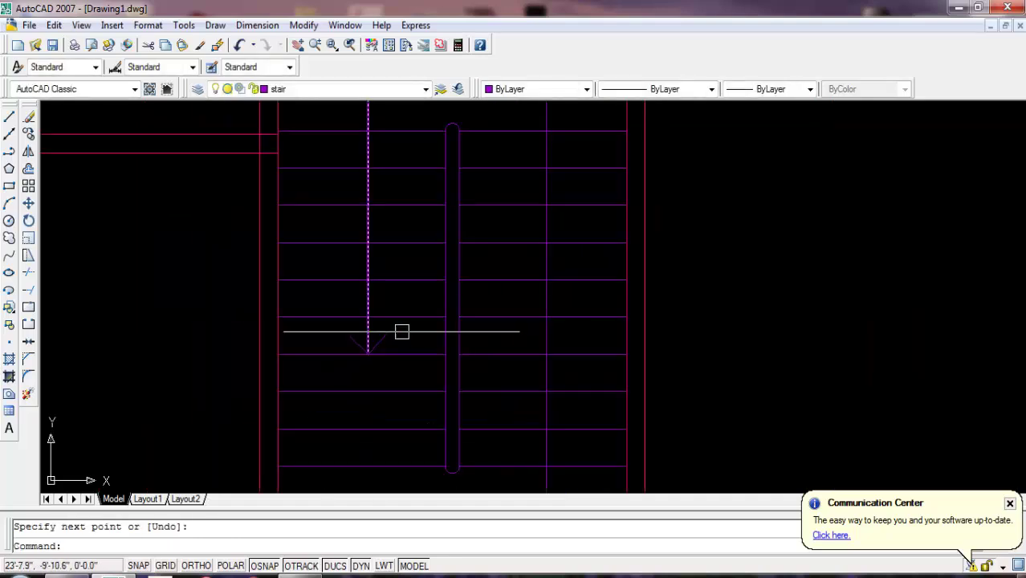
scroll(401, 331, down, 3)
scroll(459, 351, down, 5)
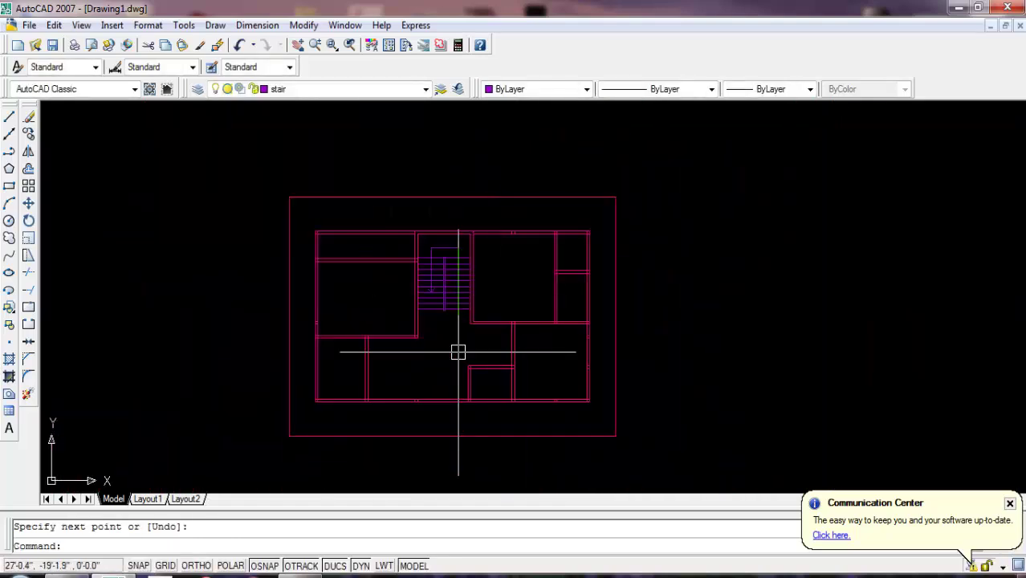
scroll(425, 354, up, 4)
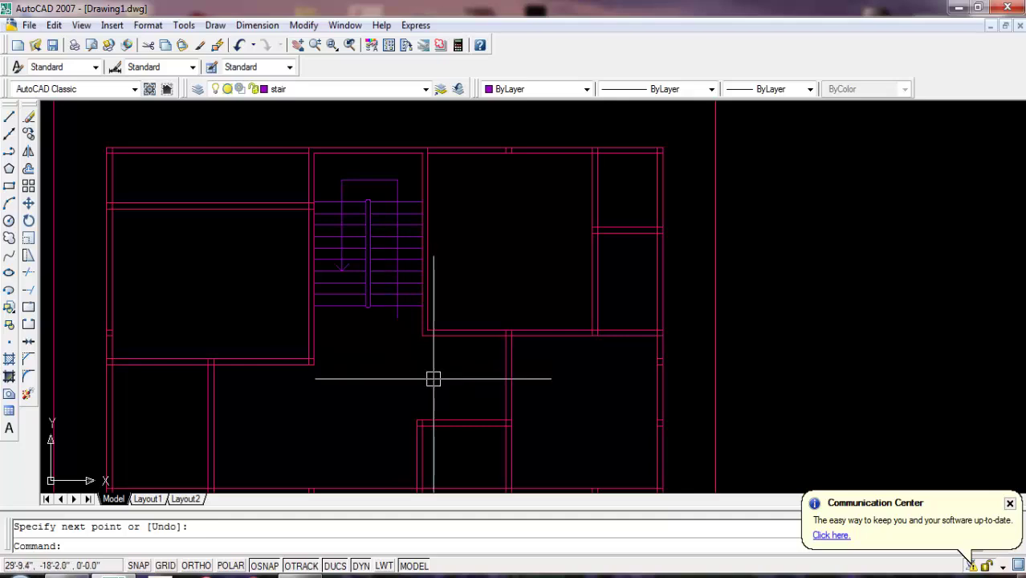
middle_drag(433, 379, 405, 344)
click(265, 88)
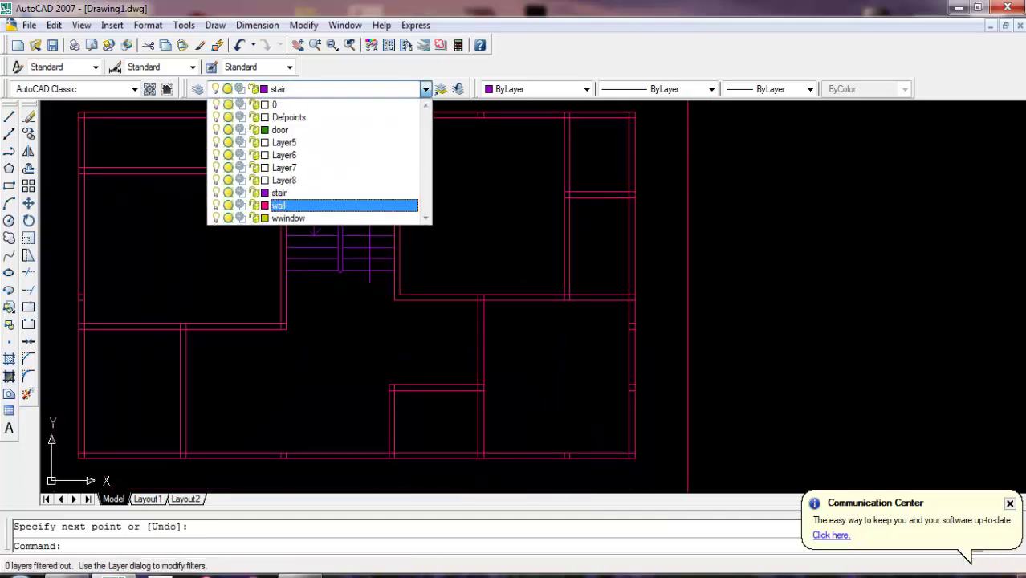
- Make 'wall' the current layer
click(321, 205)
scroll(331, 320, up, 2)
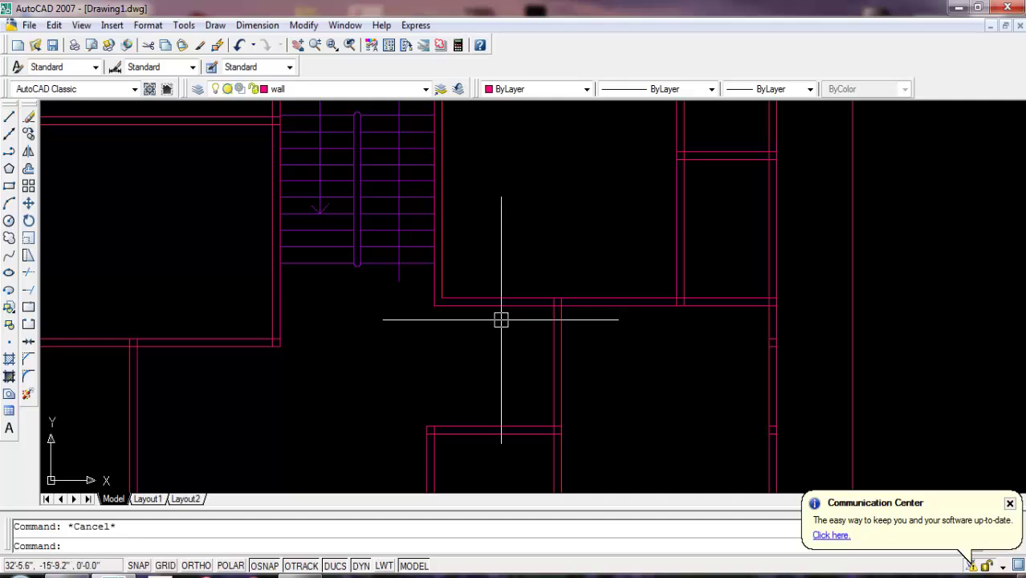
scroll(394, 332, down, 3)
scroll(400, 332, down, 2)
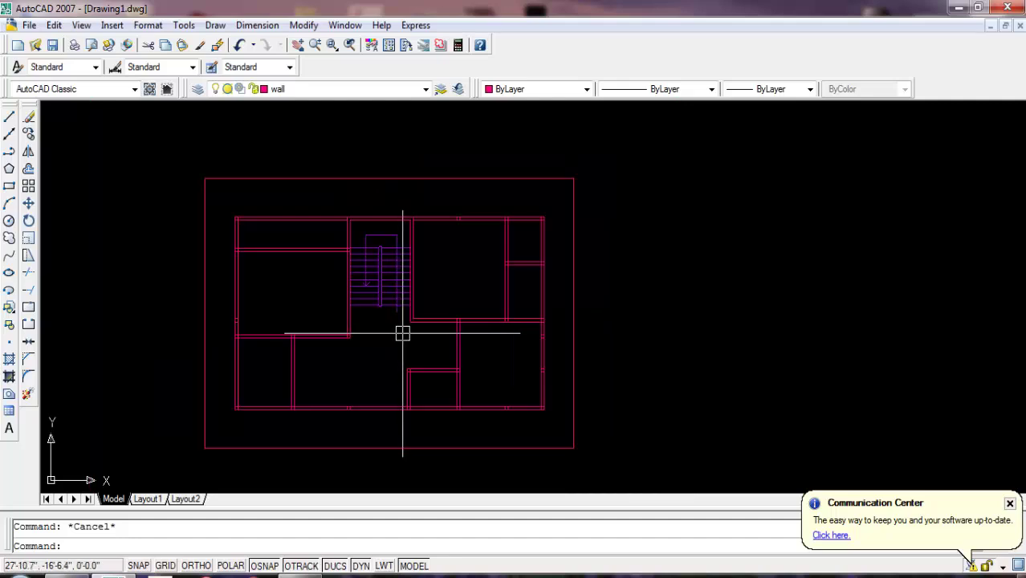
scroll(343, 351, up, 4)
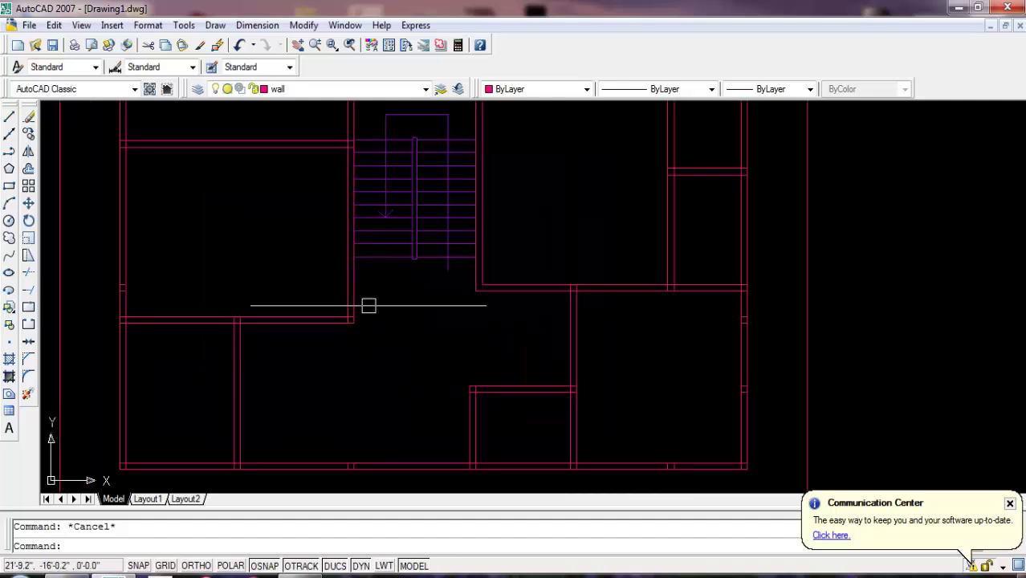
scroll(366, 305, up, 2)
- Place a trial 3'-10.00" linear dimension at the wall corner, then erase it
click(257, 25)
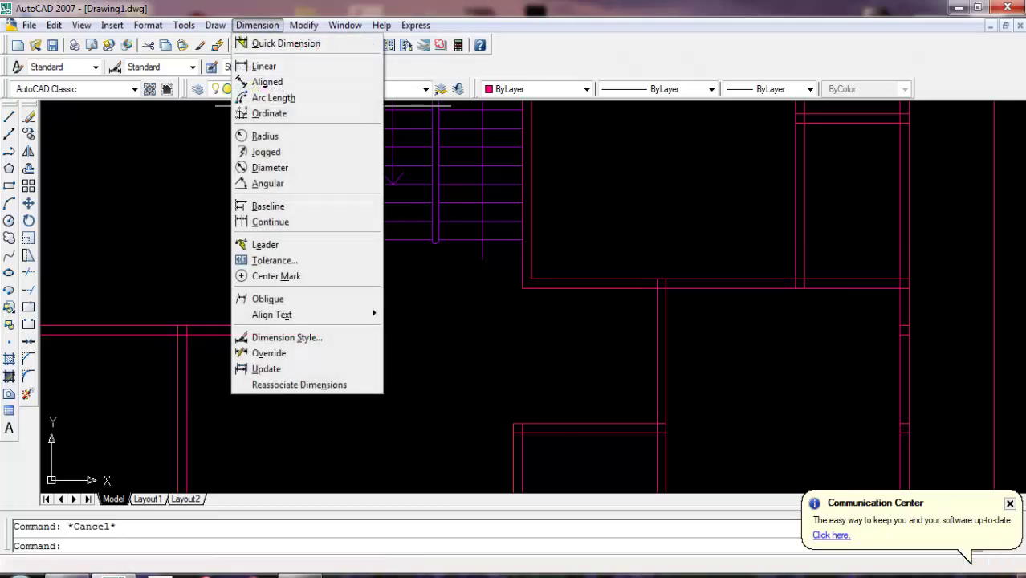
click(265, 65)
scroll(367, 279, up, 2)
click(346, 241)
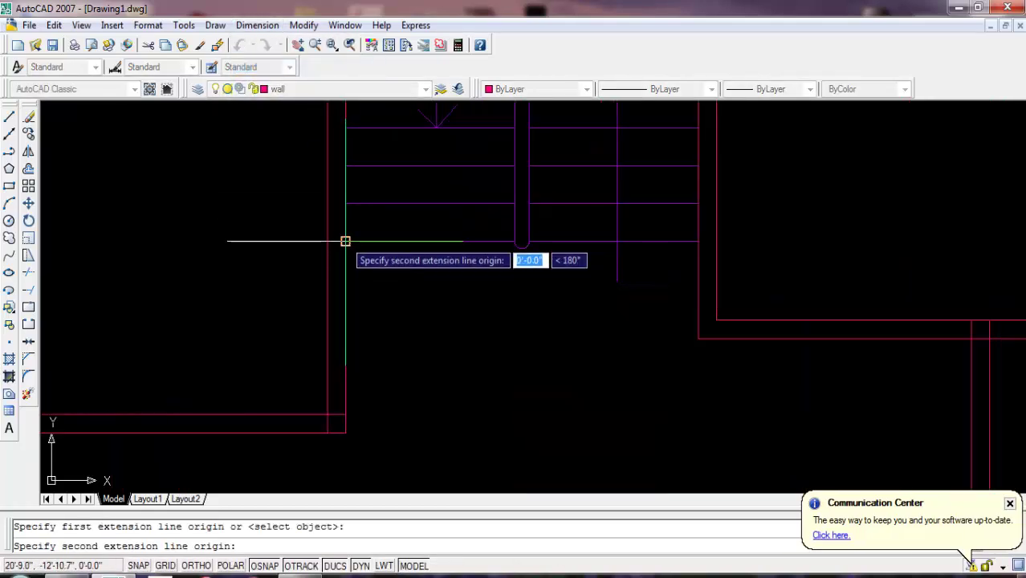
click(345, 415)
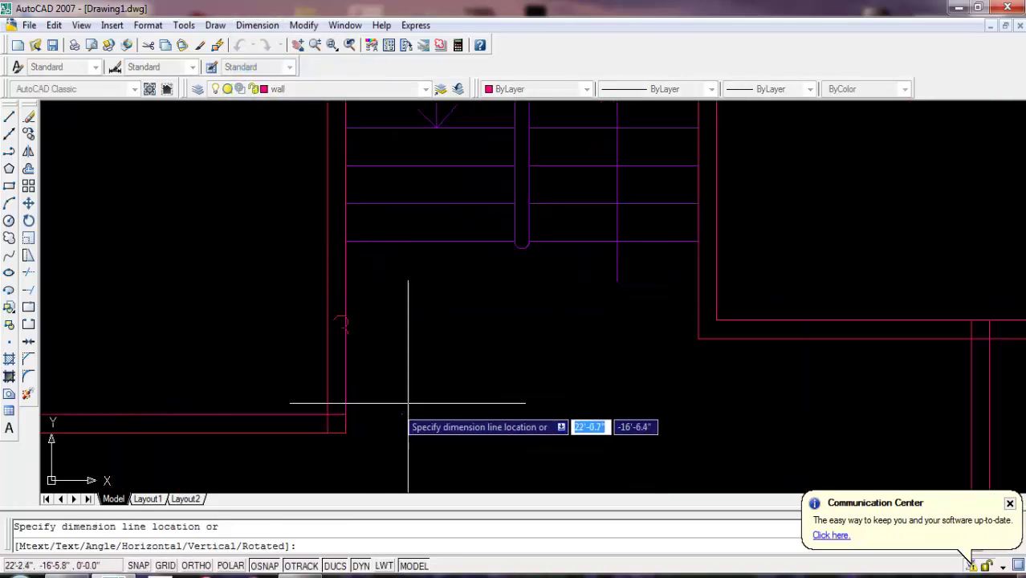
click(409, 401)
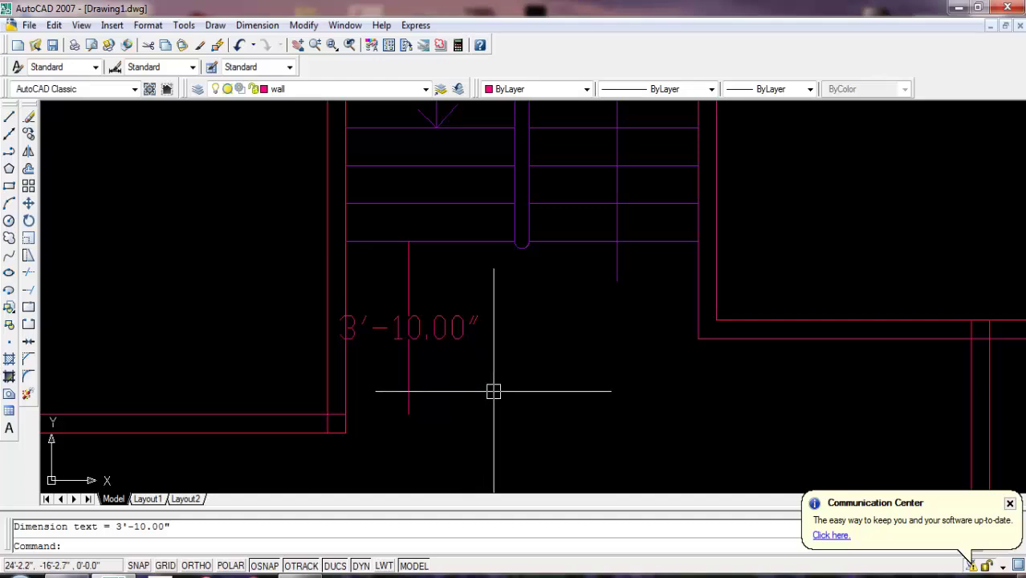
click(405, 338)
key(Delete)
- Offset the bottom wall line 5 inches upward in the lower-left room
scroll(305, 401, up, 1)
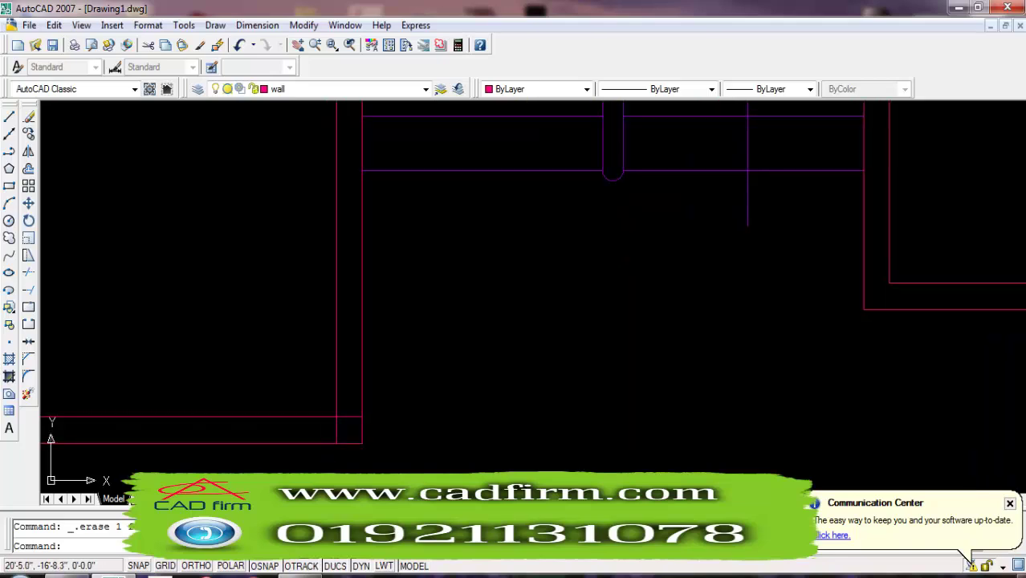
scroll(444, 438, down, 1)
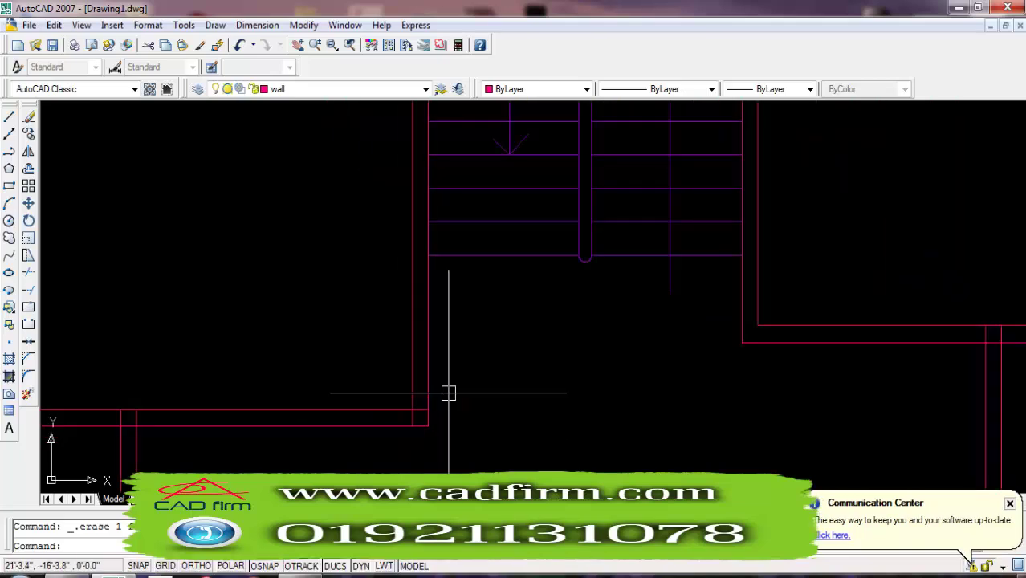
text(c)
key(Return)
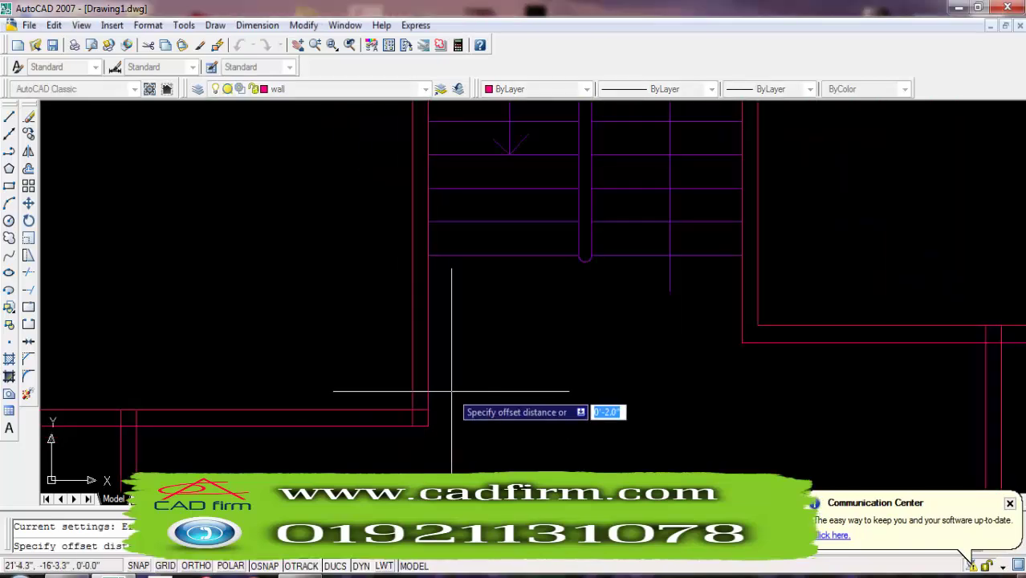
text(5)
key(Return)
click(373, 408)
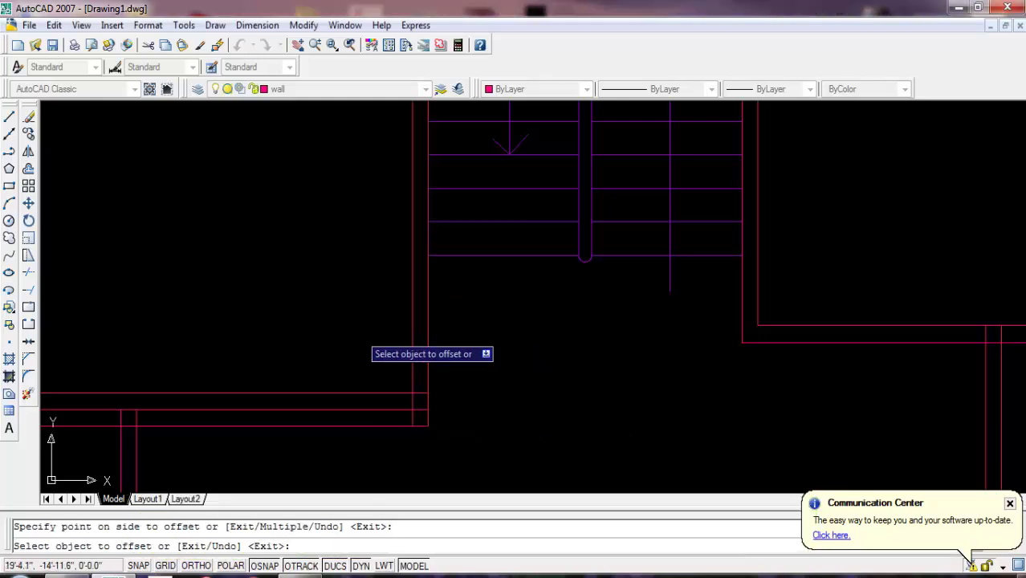
click(357, 335)
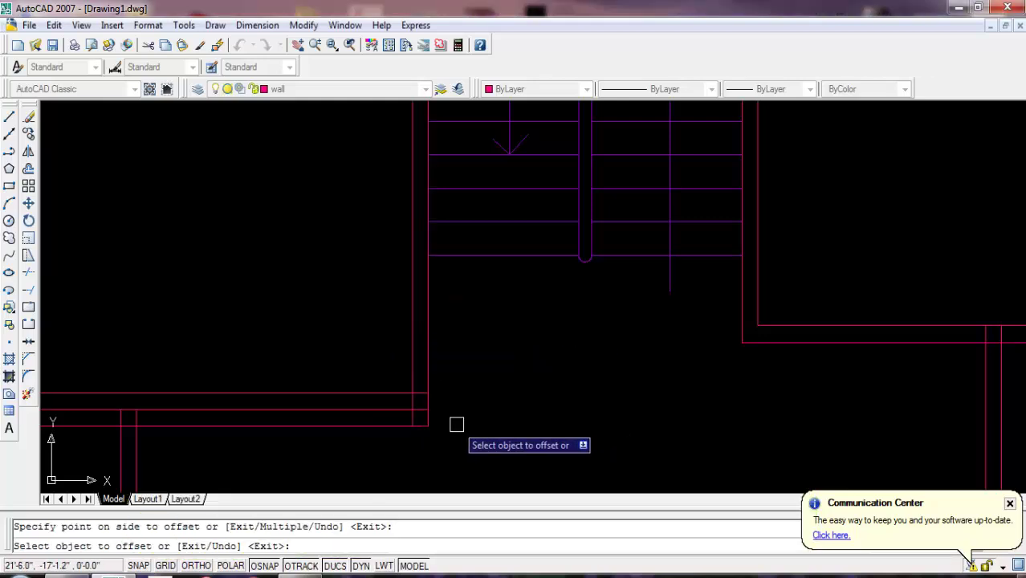
key(Return)
- Offset another wall line farther up, near the stair base
key(Return)
text(3'-6)
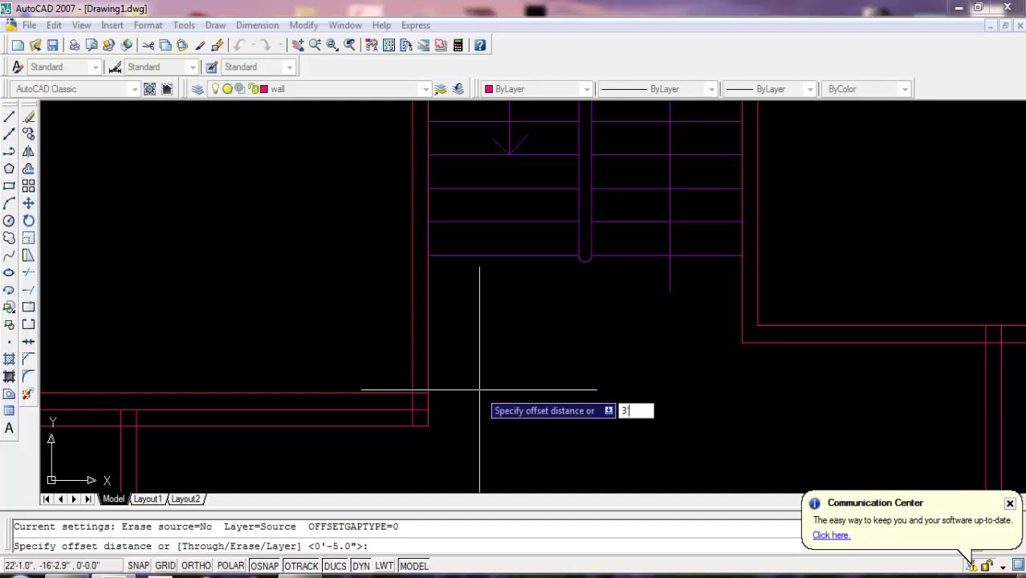
key(Return)
click(368, 394)
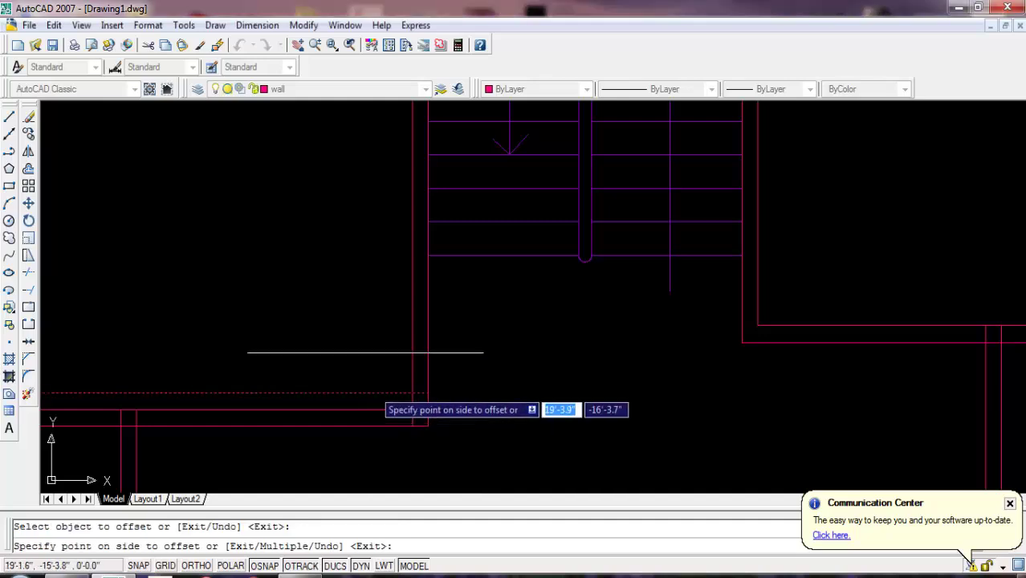
click(401, 321)
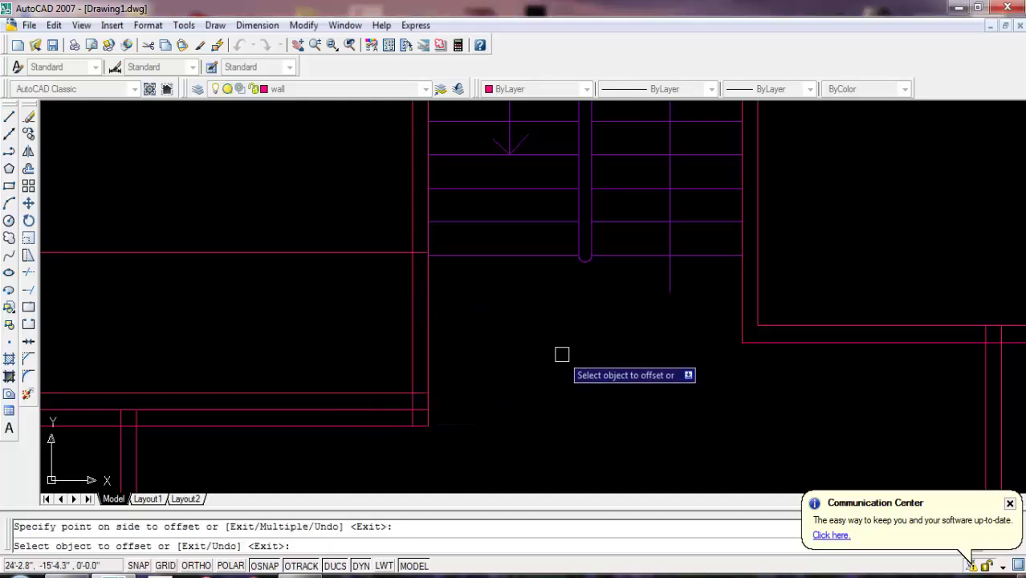
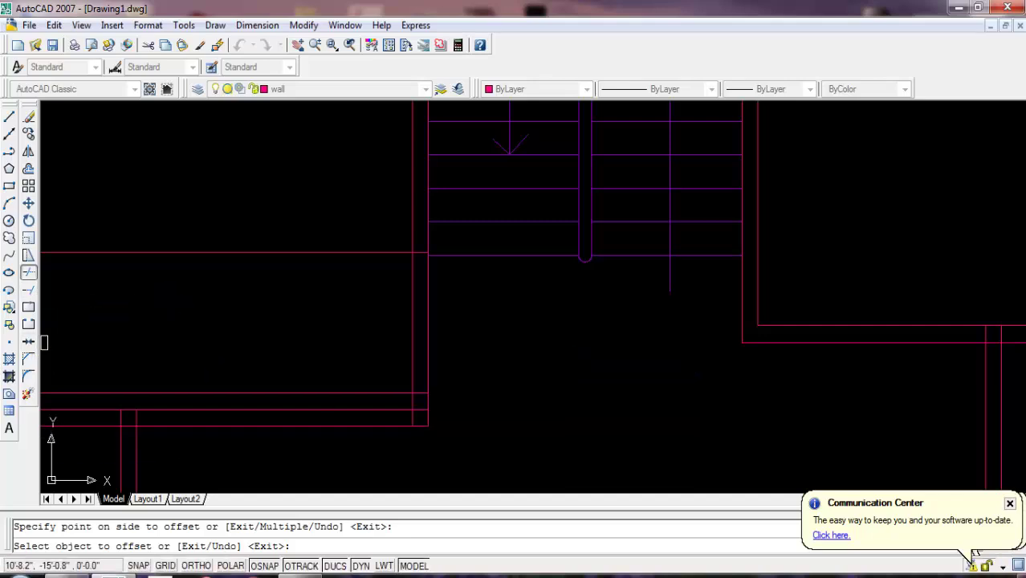
- Trim away the vertical wall line beside the stairs, using all objects as cutting edges
click(28, 272)
key(Return)
click(428, 330)
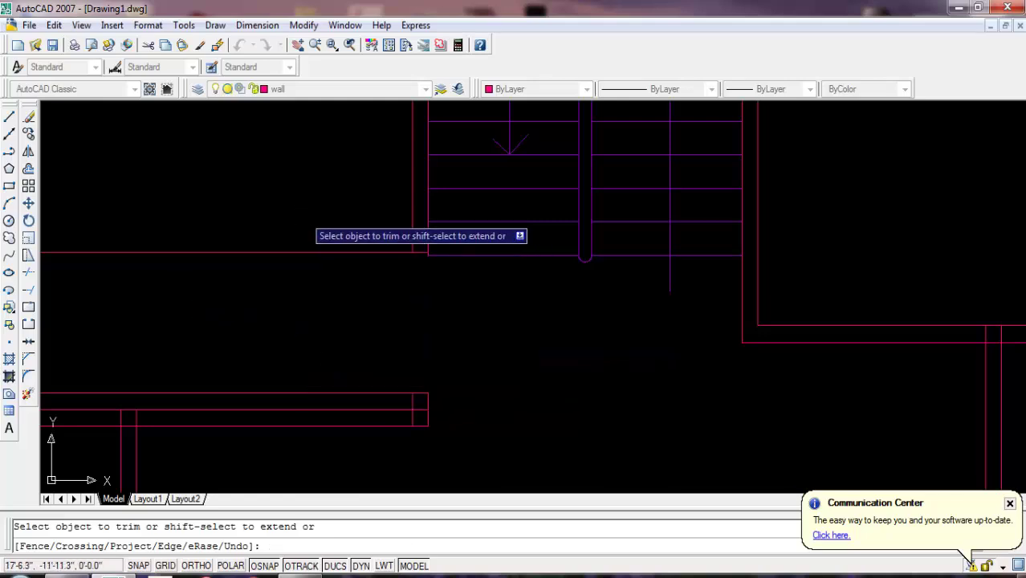
scroll(469, 399, down, 3)
key(Escape)
scroll(491, 281, up, 1)
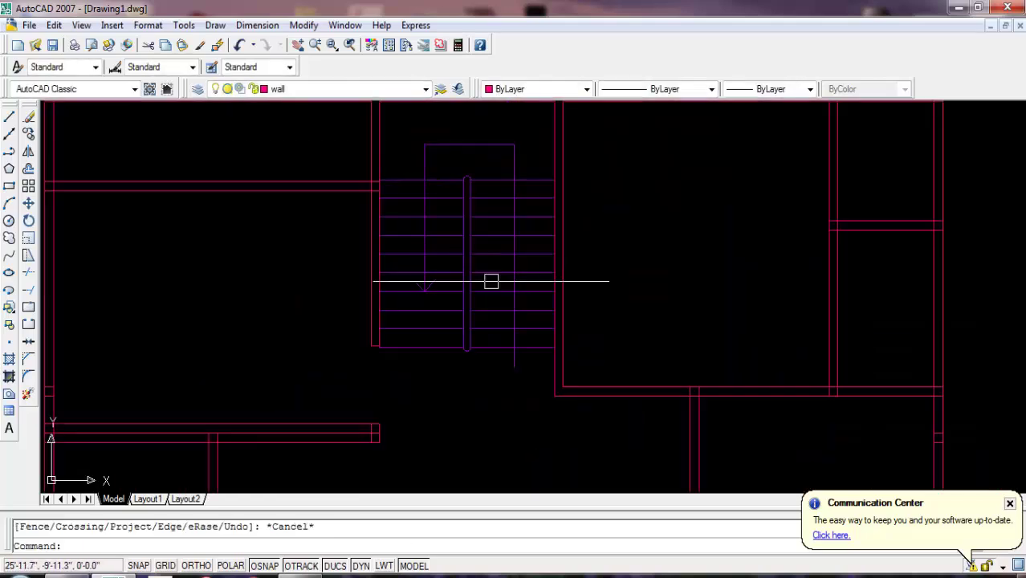
scroll(463, 423, down, 2)
scroll(406, 452, up, 3)
scroll(472, 305, down, 3)
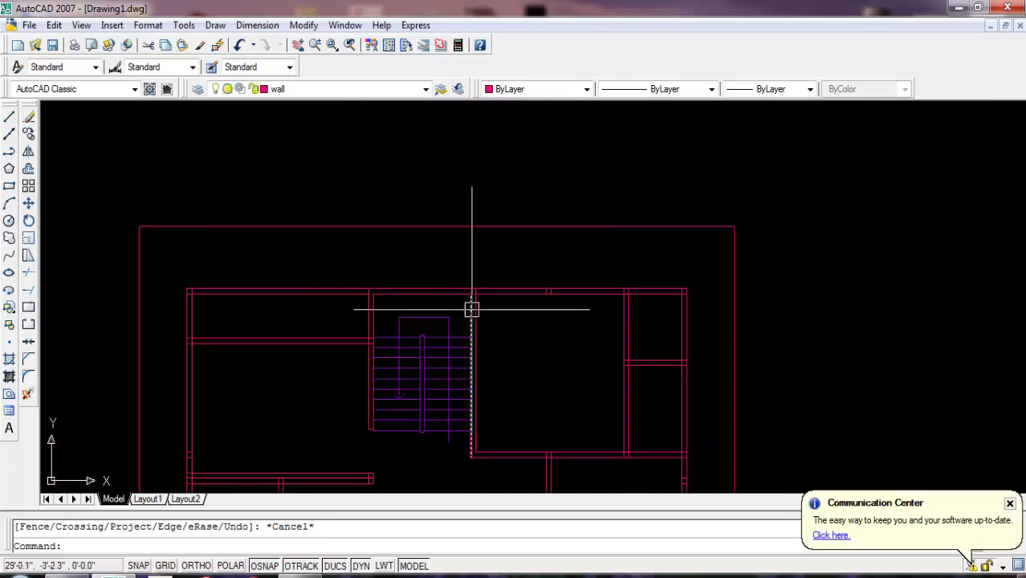
scroll(440, 325, up, 1)
scroll(459, 302, down, 2)
- Move the crossing-selected staircase straight up 6 units with Ortho on
click(453, 304)
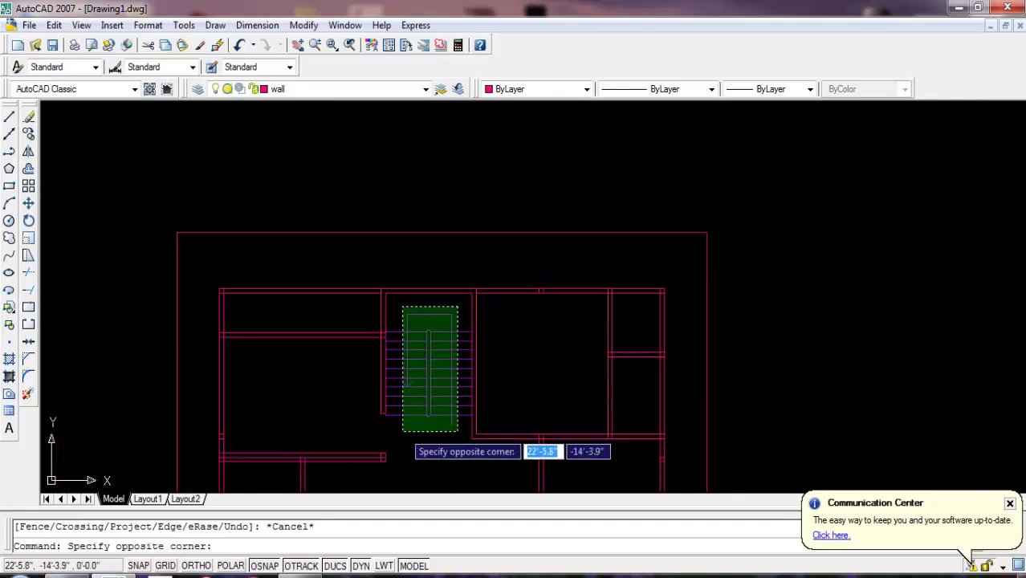
click(396, 441)
scroll(385, 458, up, 3)
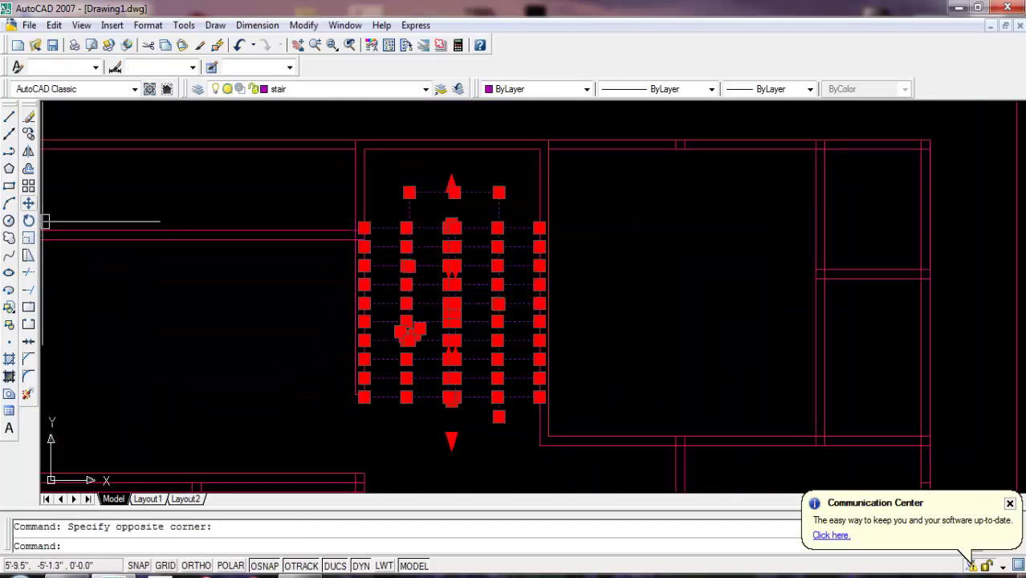
click(28, 203)
click(602, 365)
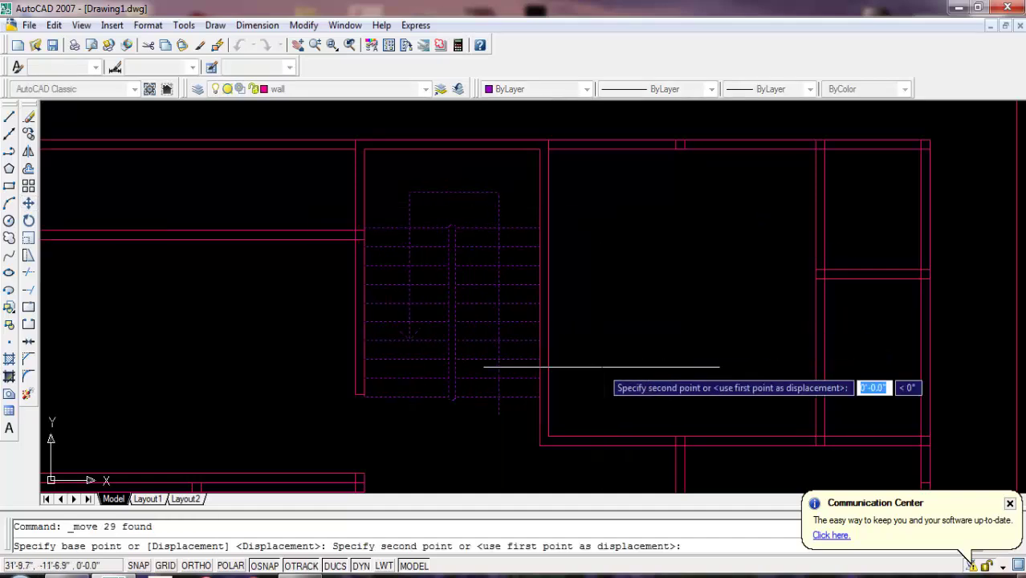
key(F8)
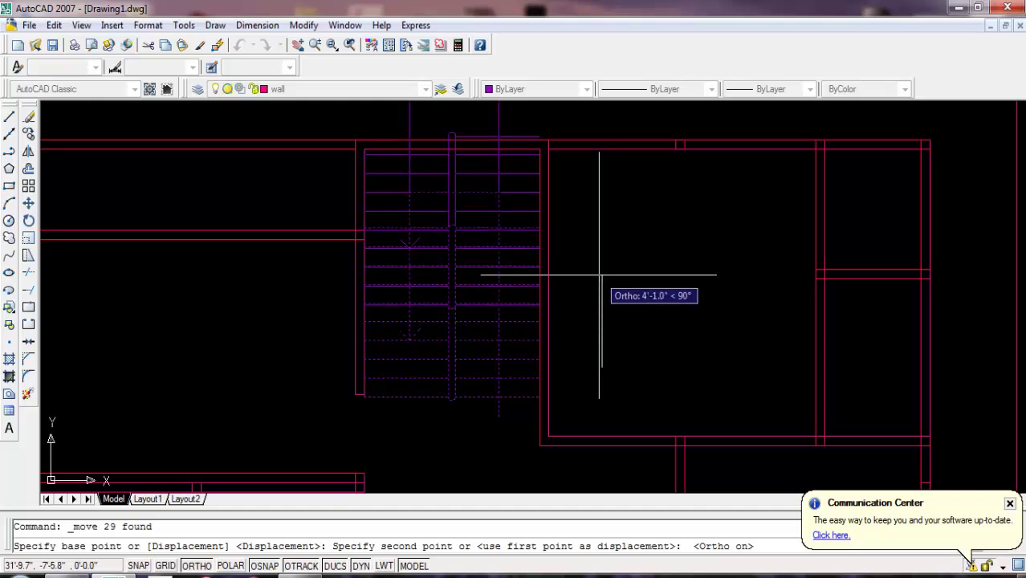
text(6)
key(Return)
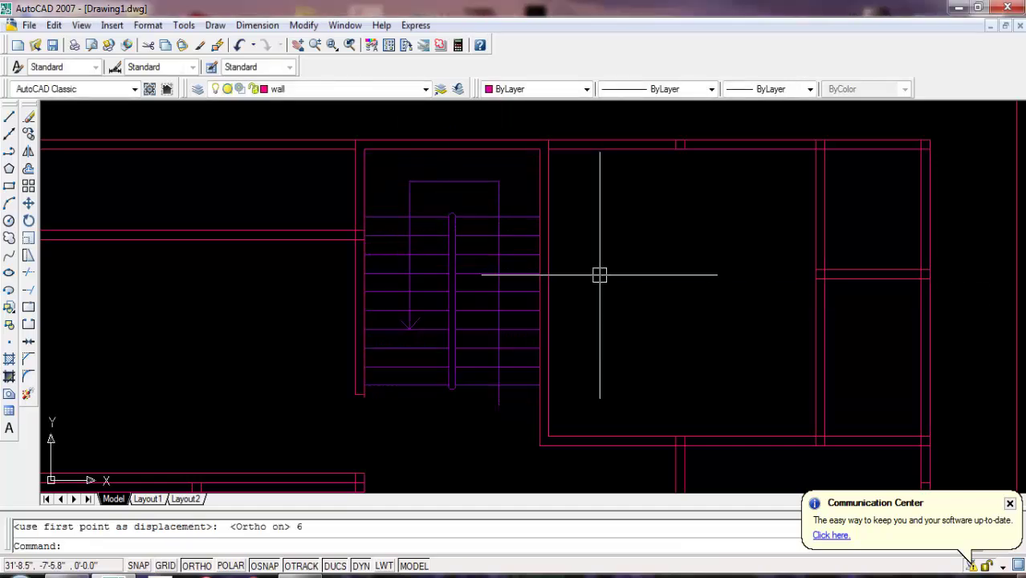
scroll(374, 408, up, 5)
scroll(364, 363, up, 2)
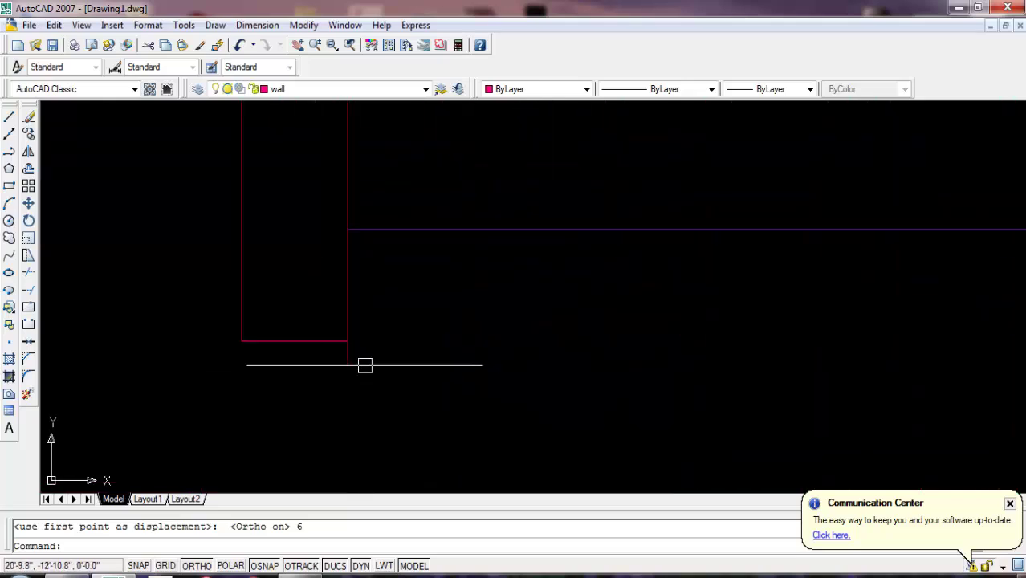
scroll(328, 353, up, 2)
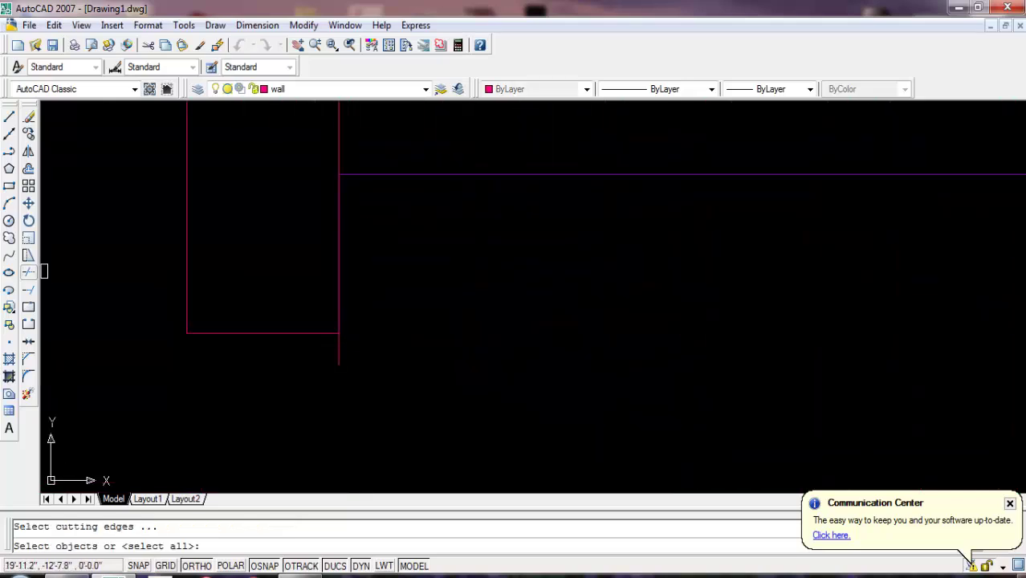
key(Return)
scroll(339, 355, down, 2)
scroll(382, 355, down, 2)
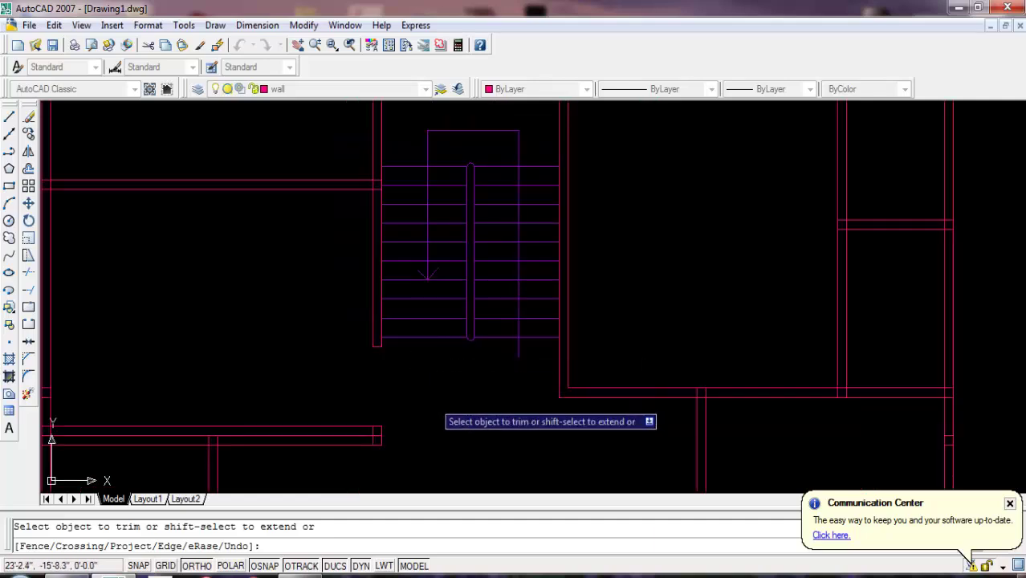
scroll(437, 411, down, 2)
middle_drag(458, 367, 508, 343)
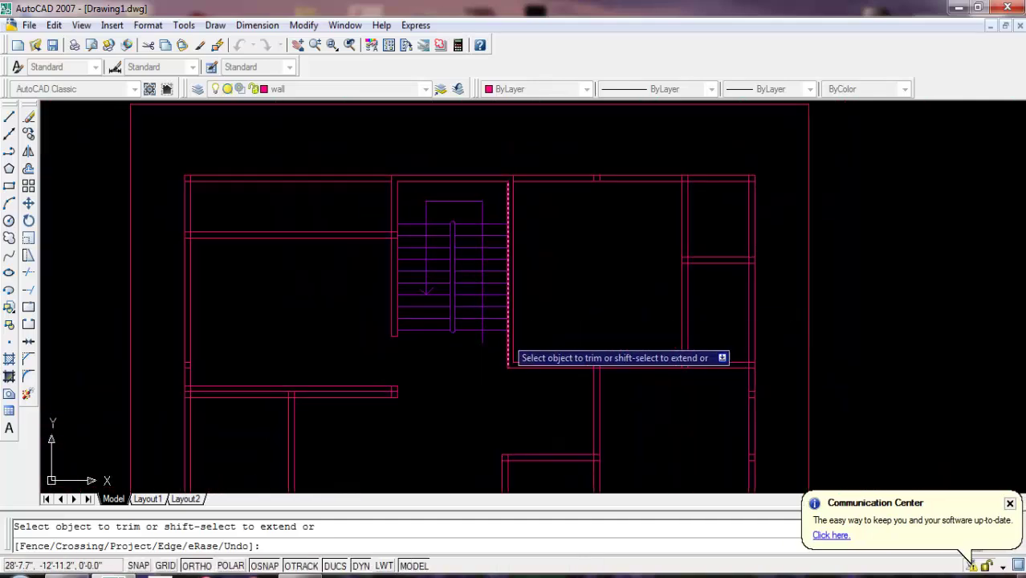
scroll(409, 391, up, 3)
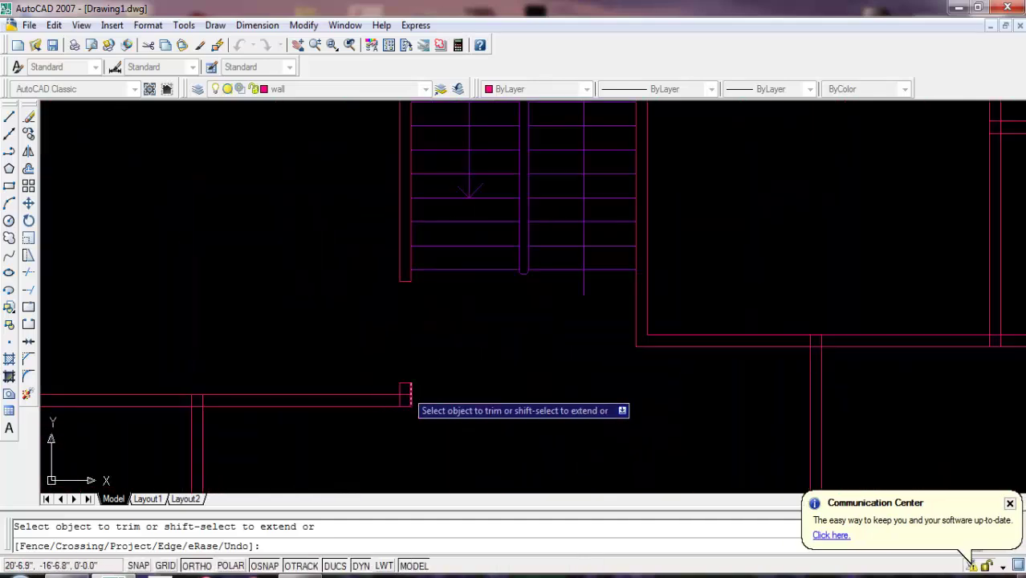
scroll(406, 393, up, 2)
scroll(449, 405, down, 4)
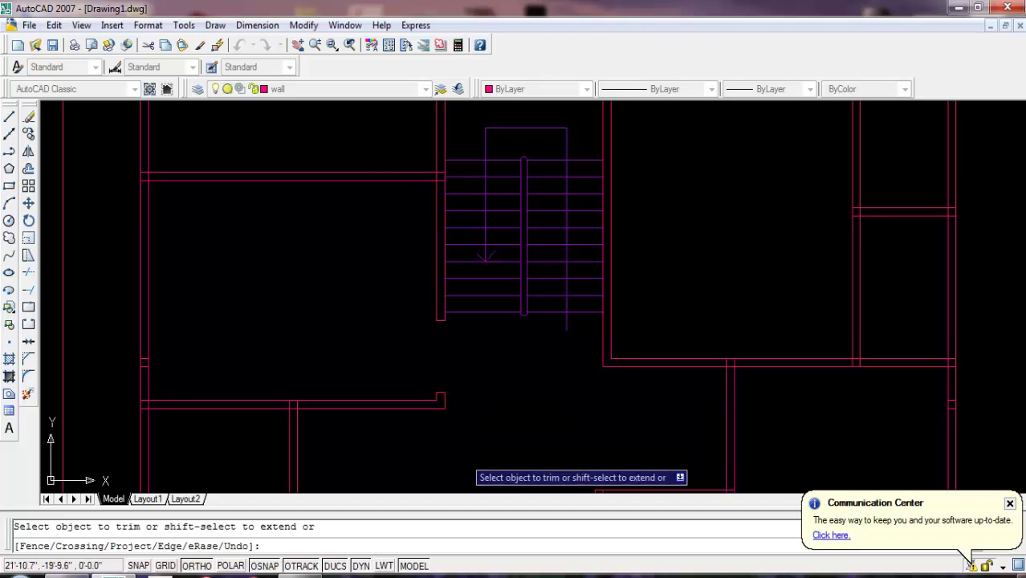
middle_drag(467, 456, 449, 289)
scroll(381, 399, up, 2)
key(Escape)
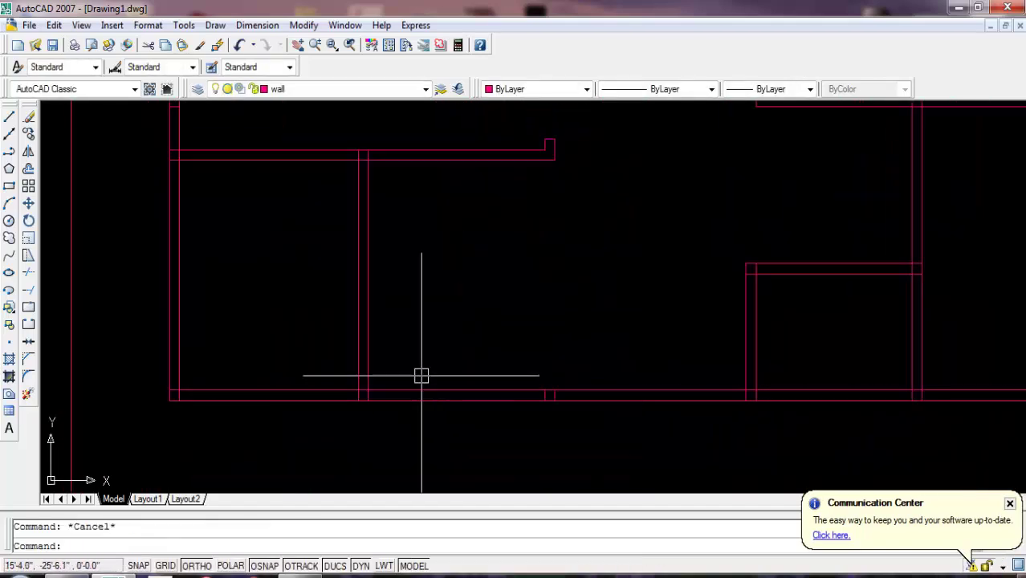
- Start OFFSET with a 2'-6 distance
text(o)
key(Return)
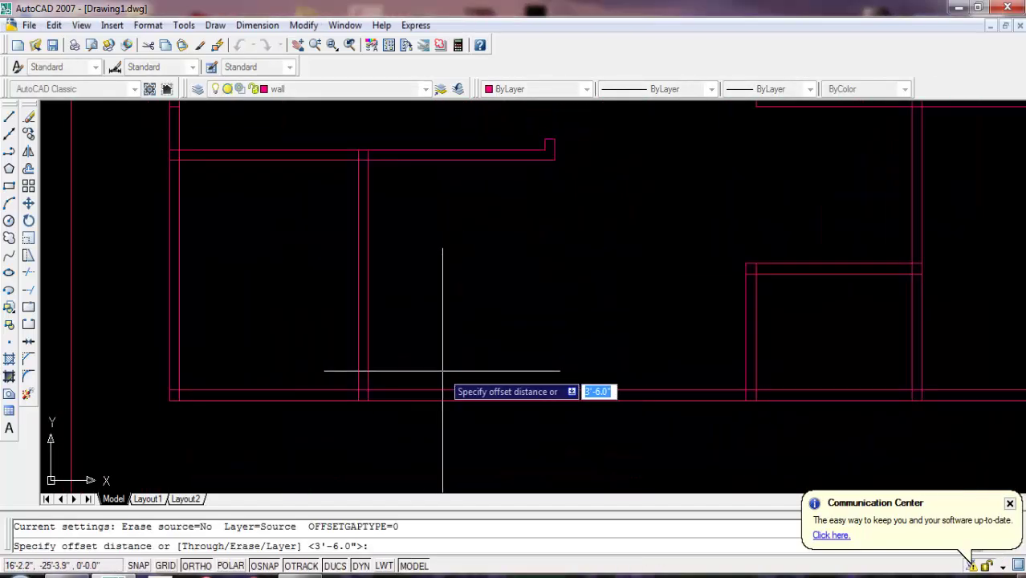
text(3)
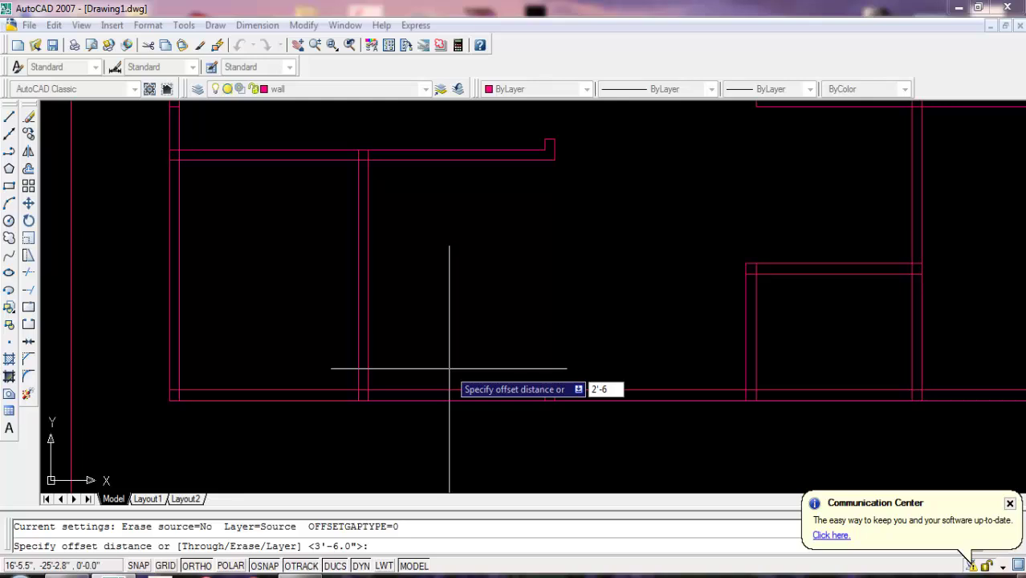
key(Return)
scroll(344, 386, up, 2)
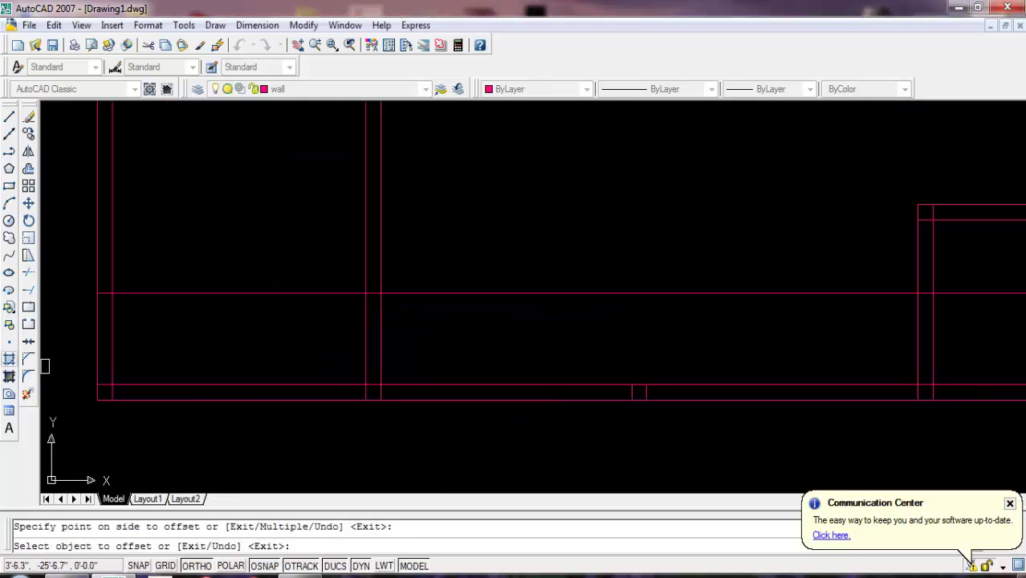
- Trim door gaps through the double-line walls with crossing windows
click(28, 272)
key(Return)
click(435, 323)
click(366, 346)
click(250, 245)
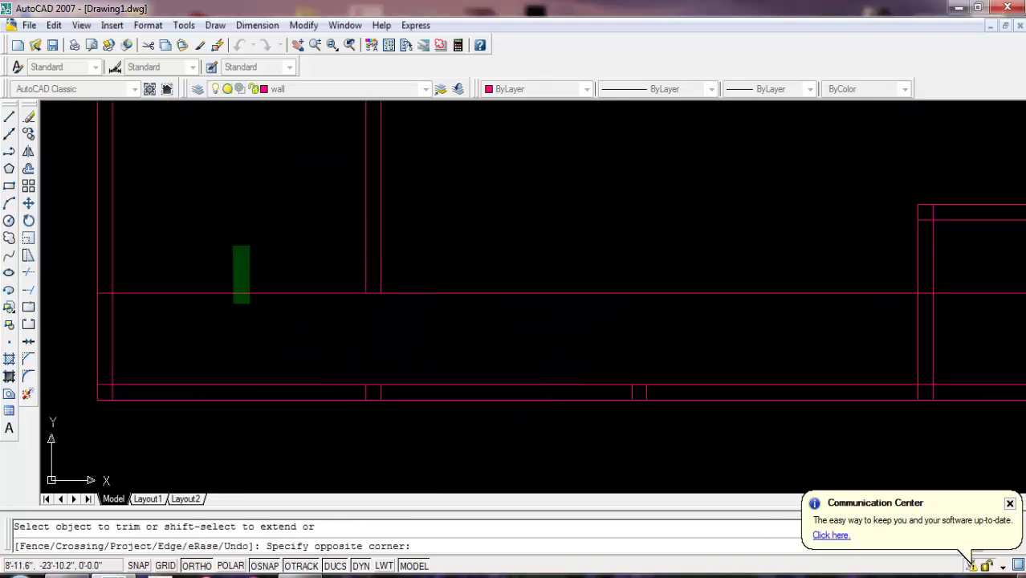
click(232, 302)
click(409, 293)
scroll(534, 271, down, 2)
scroll(461, 339, down, 2)
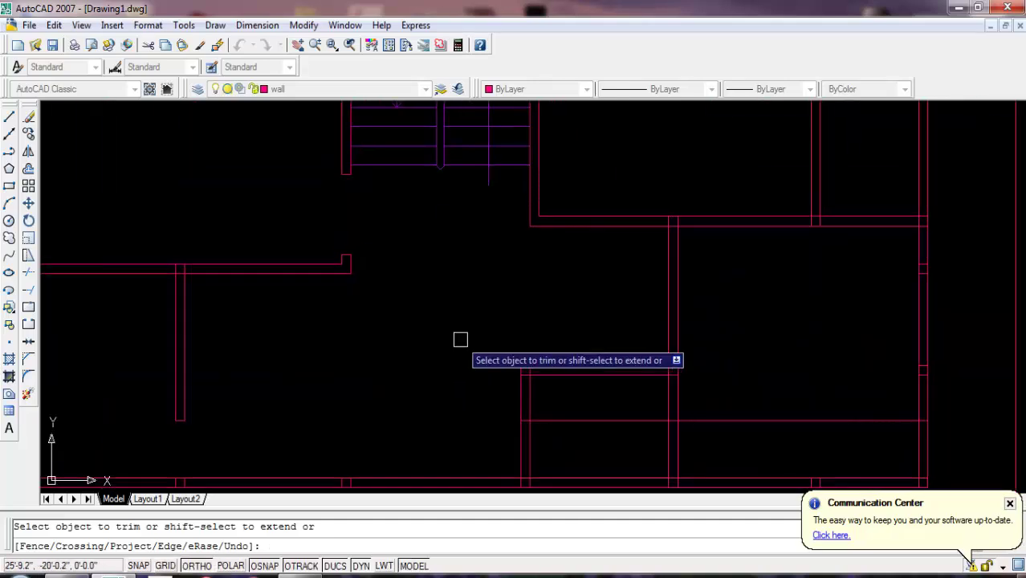
scroll(311, 313, up, 1)
scroll(308, 312, up, 3)
- Trim openings in the lower wall line and the top-left wall segment
click(492, 349)
click(598, 289)
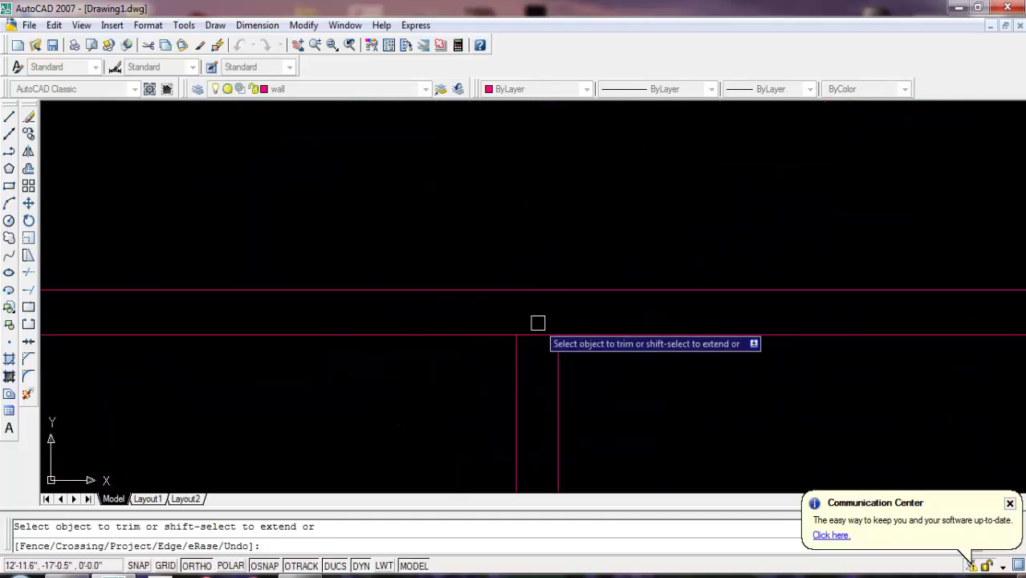
scroll(534, 371, down, 3)
scroll(449, 372, down, 2)
middle_drag(483, 390, 443, 370)
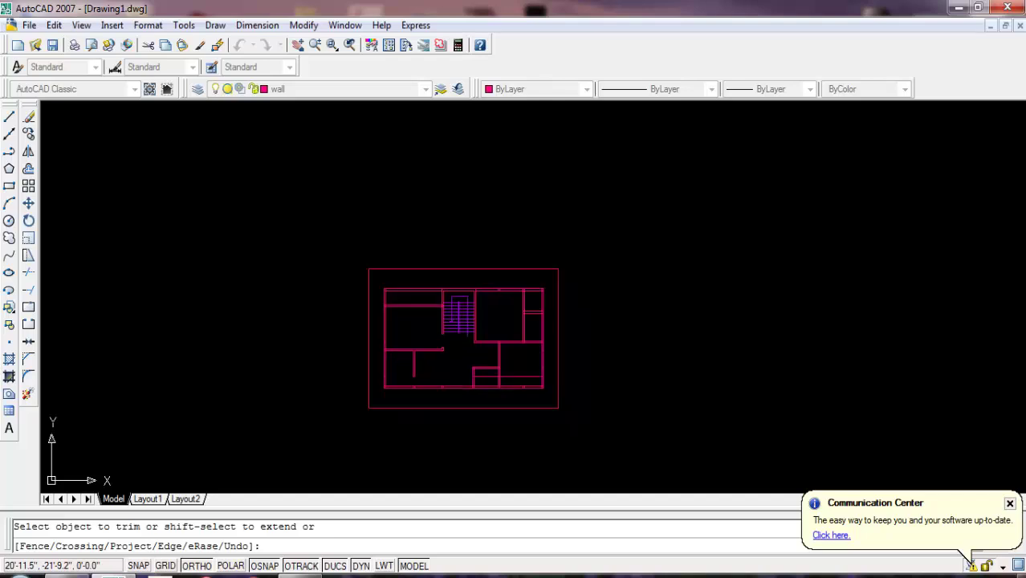
scroll(447, 373, up, 3)
scroll(305, 221, up, 3)
click(355, 206)
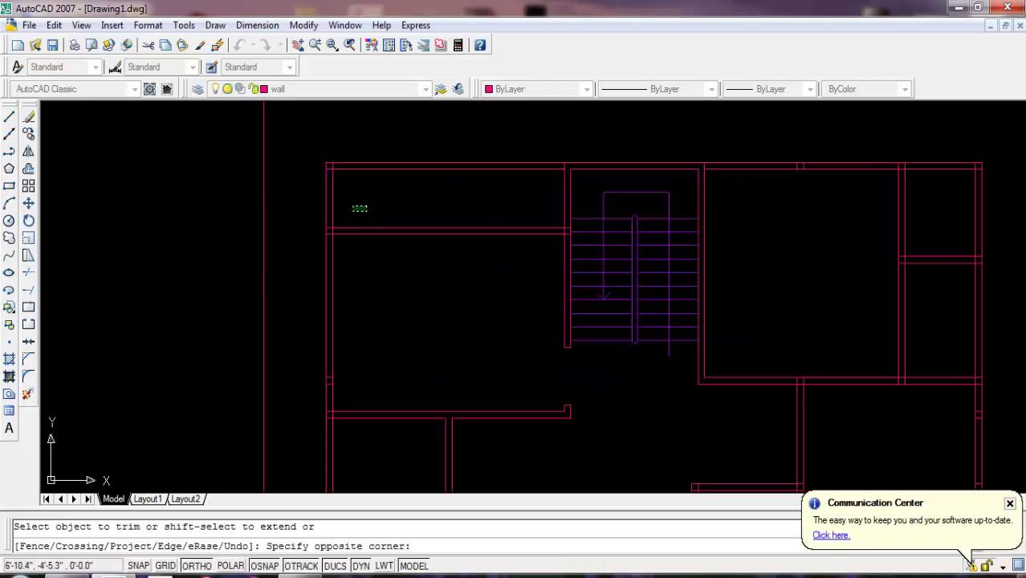
click(413, 180)
click(494, 168)
key(Return)
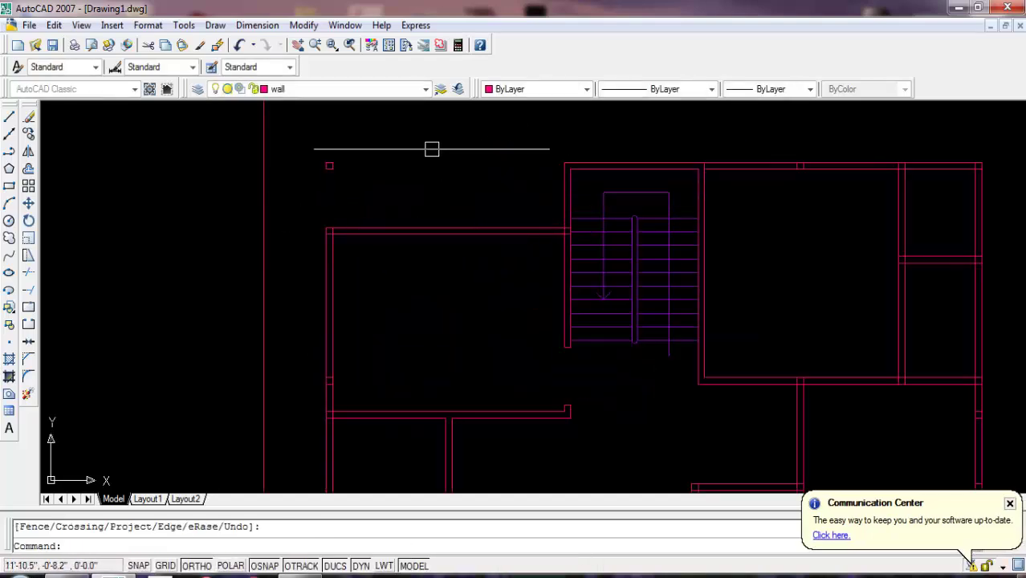
- Erase the five leftover construction lines, including one across a small room
click(399, 150)
click(329, 166)
key(Delete)
mouse_move(325, 195)
middle_down()
mouse_move(117, 147)
mouse_move(62, 92)
middle_up()
middle_drag(485, 351, 474, 319)
click(512, 392)
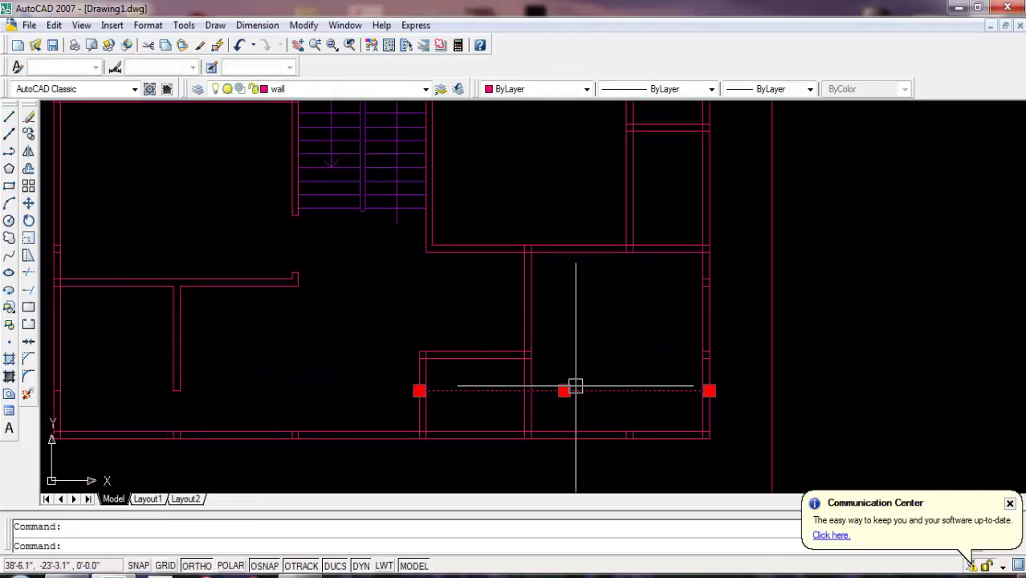
key(Delete)
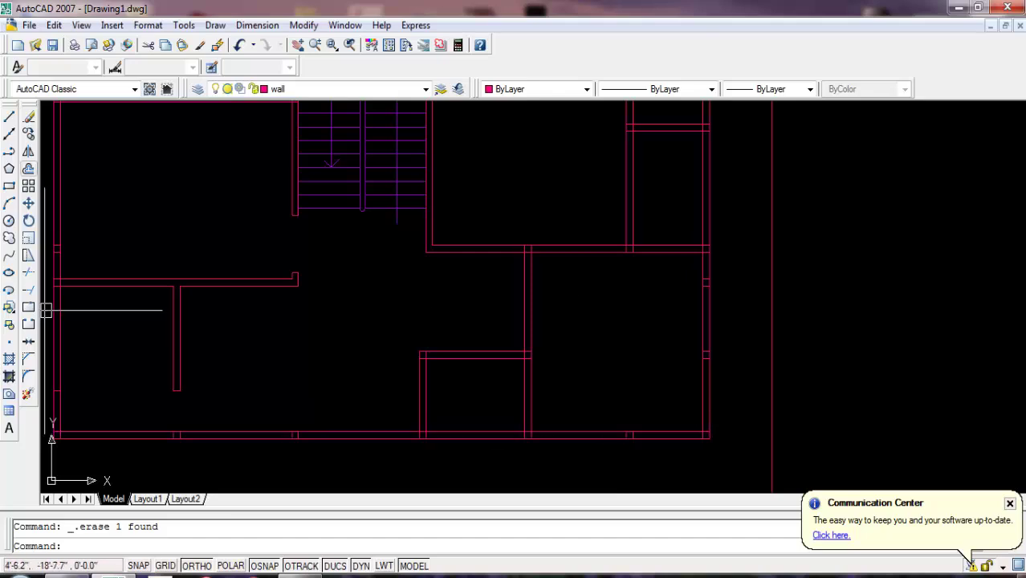
- Offset the bottom wall line 5 units downward
click(28, 169)
text(5)
key(Return)
scroll(423, 357, up, 3)
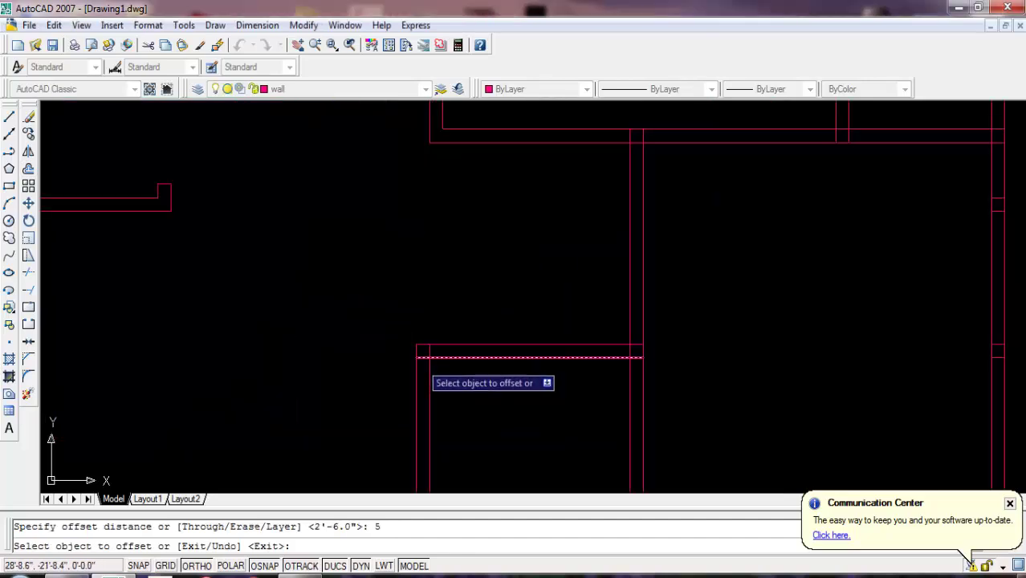
click(423, 357)
click(499, 411)
key(Return)
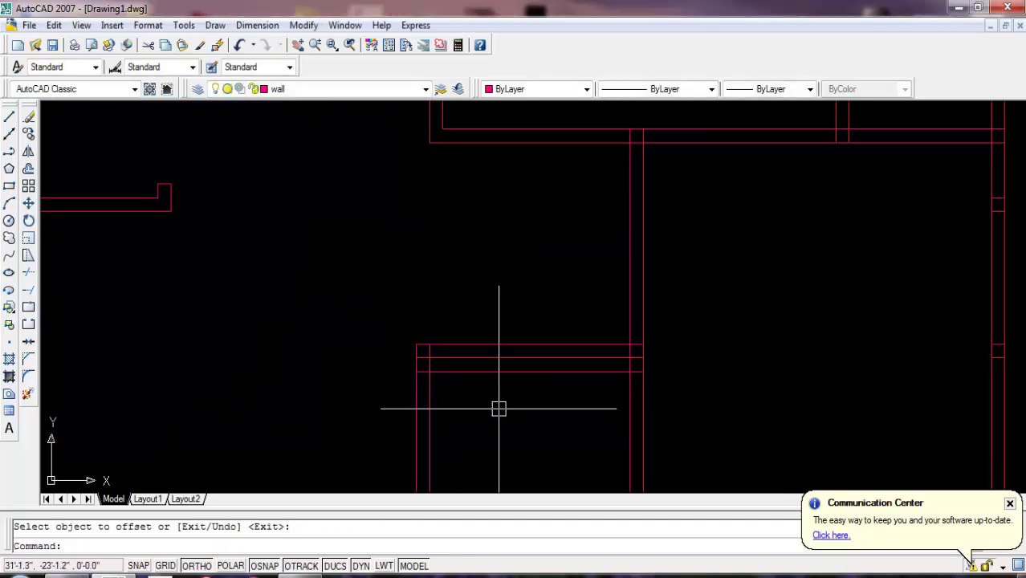
- Offset the horizontal wall line 2'-6 after clearing a rejected entry
text(2'-6)
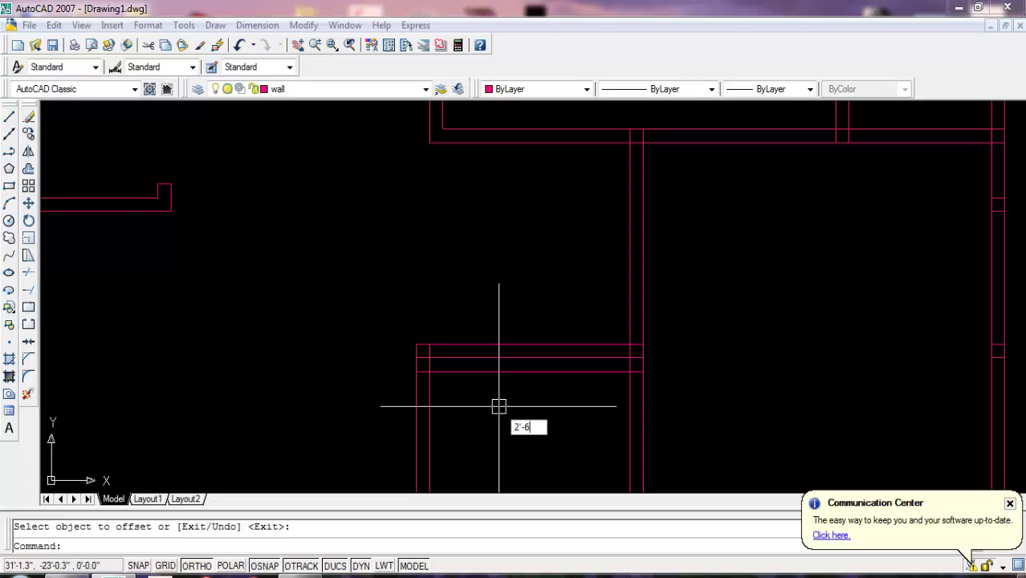
key(Return)
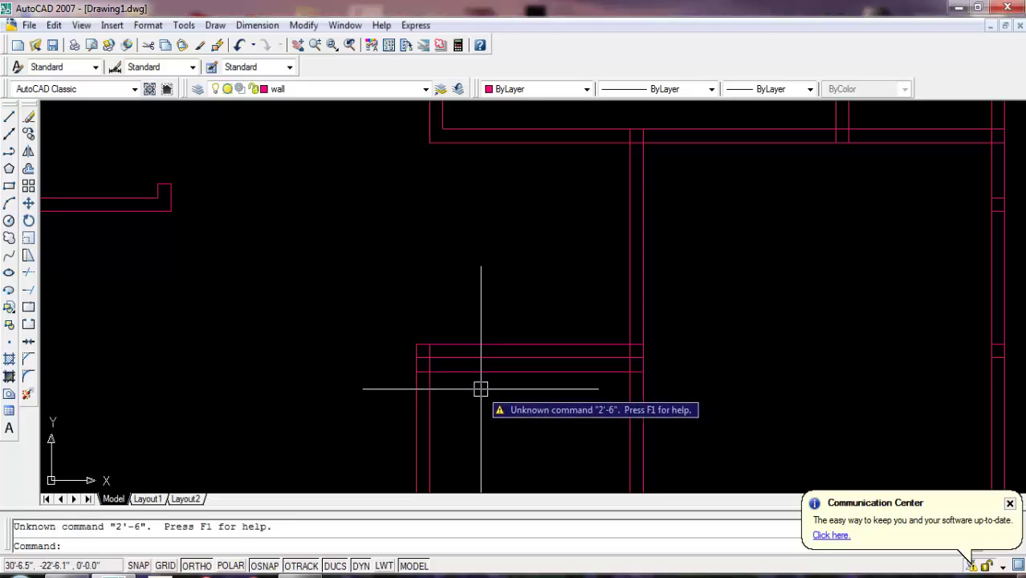
key(Escape)
key(Return)
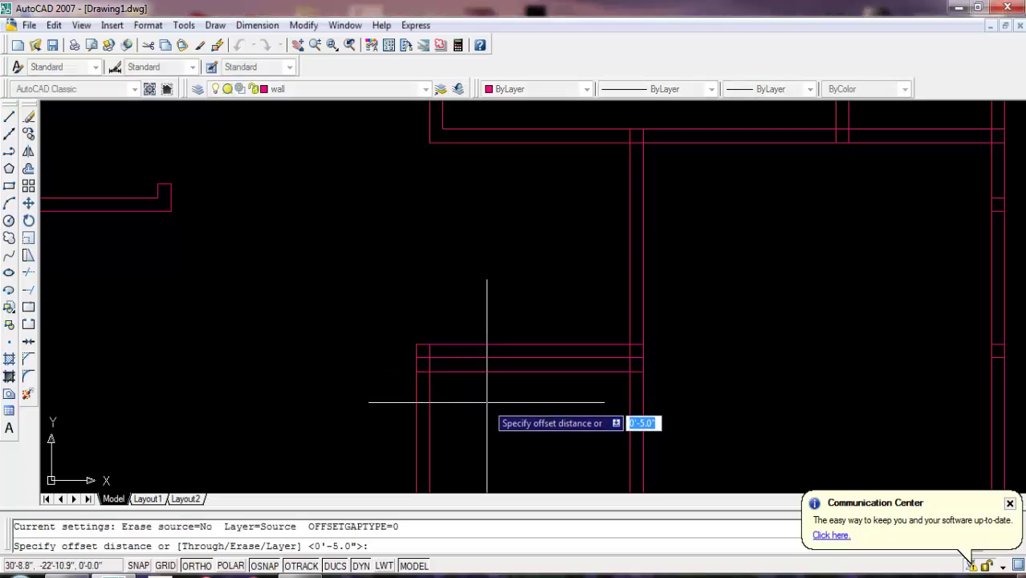
text(2)
key(Return)
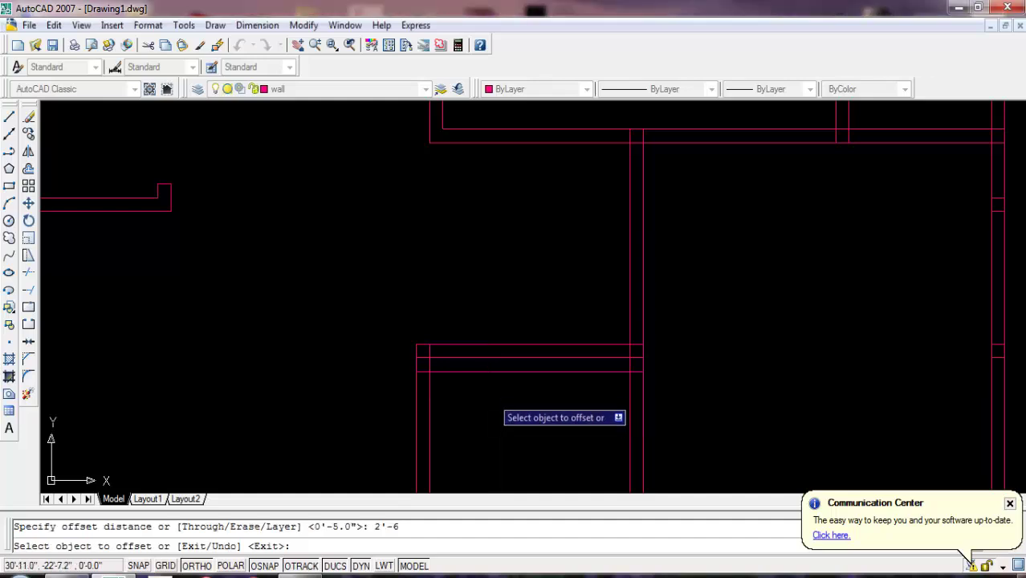
click(483, 370)
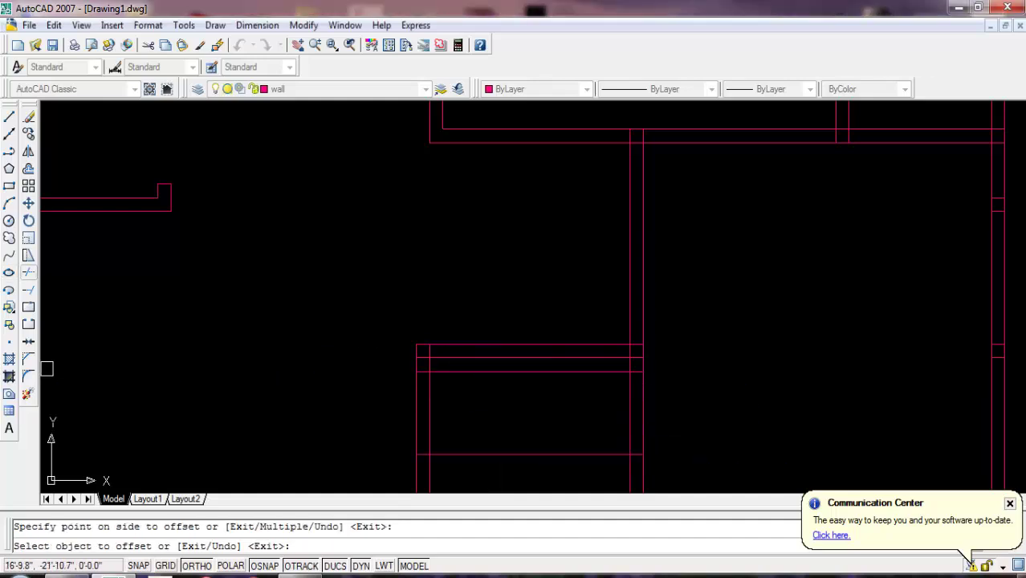
key(Return)
- Trim the vertical and horizontal lines at the new door opening
text(tr)
key(Return)
key(Return)
click(467, 407)
click(338, 425)
click(441, 371)
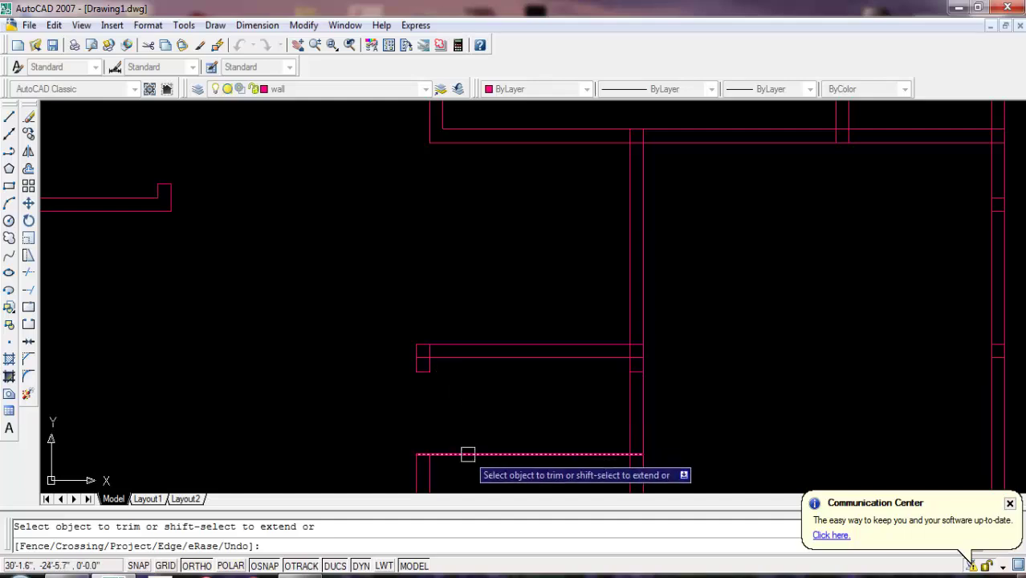
scroll(468, 455, up, 4)
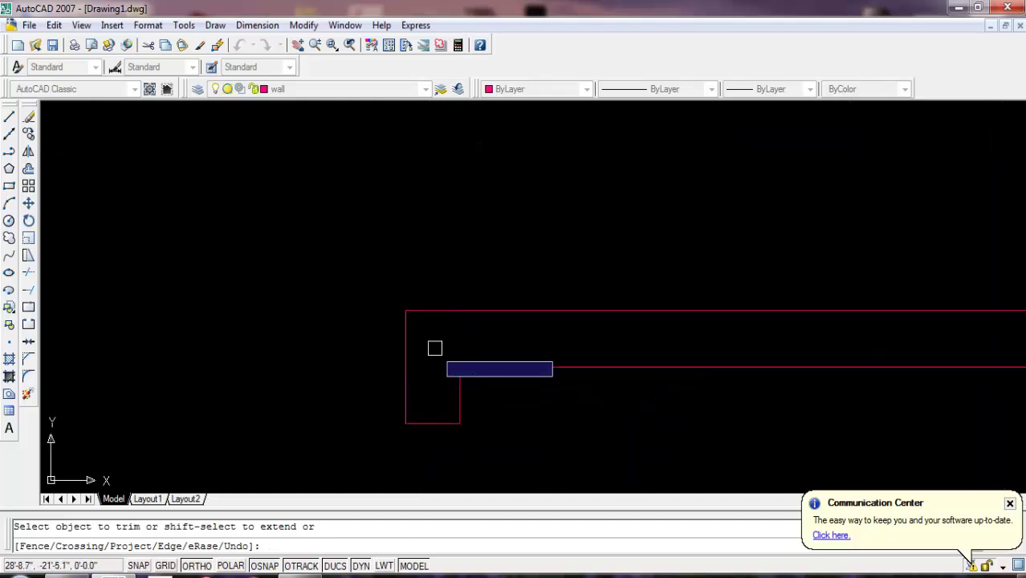
scroll(482, 354, down, 4)
scroll(619, 365, up, 4)
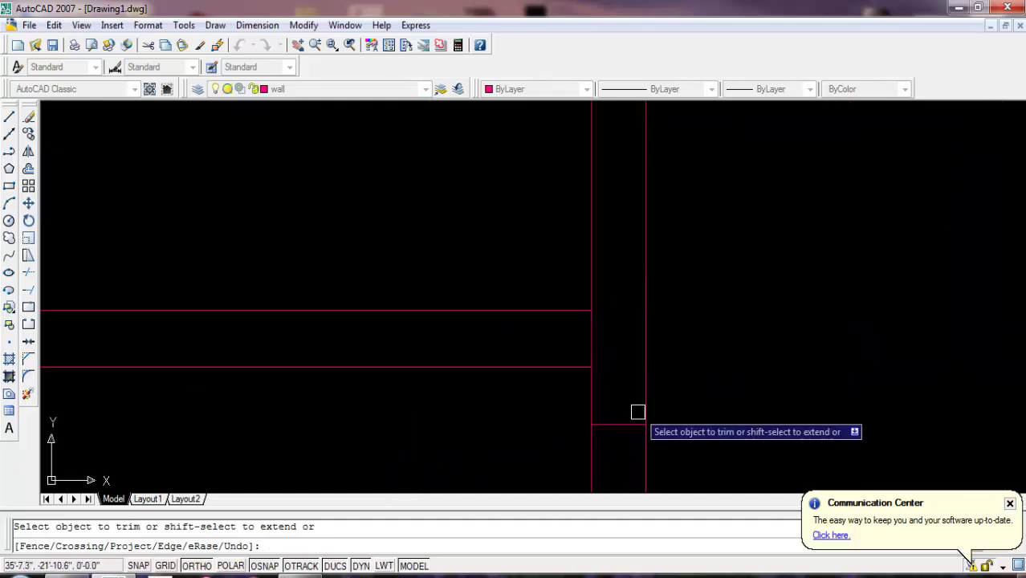
click(605, 342)
click(554, 360)
scroll(561, 354, down, 5)
scroll(410, 420, up, 3)
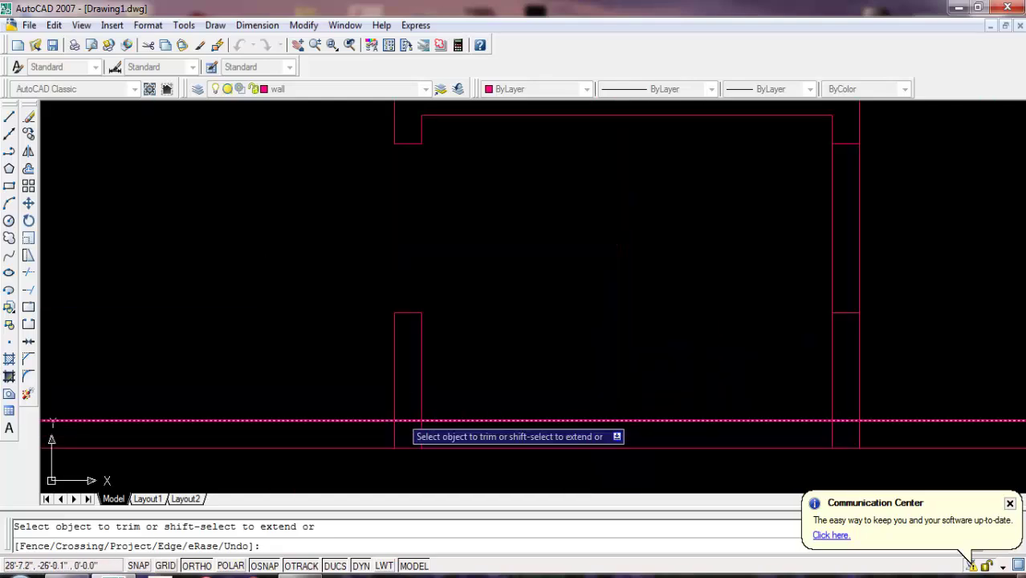
scroll(405, 418, up, 5)
- Trim the remaining line segments inside the lower-wall opening
click(325, 452)
click(408, 415)
click(404, 428)
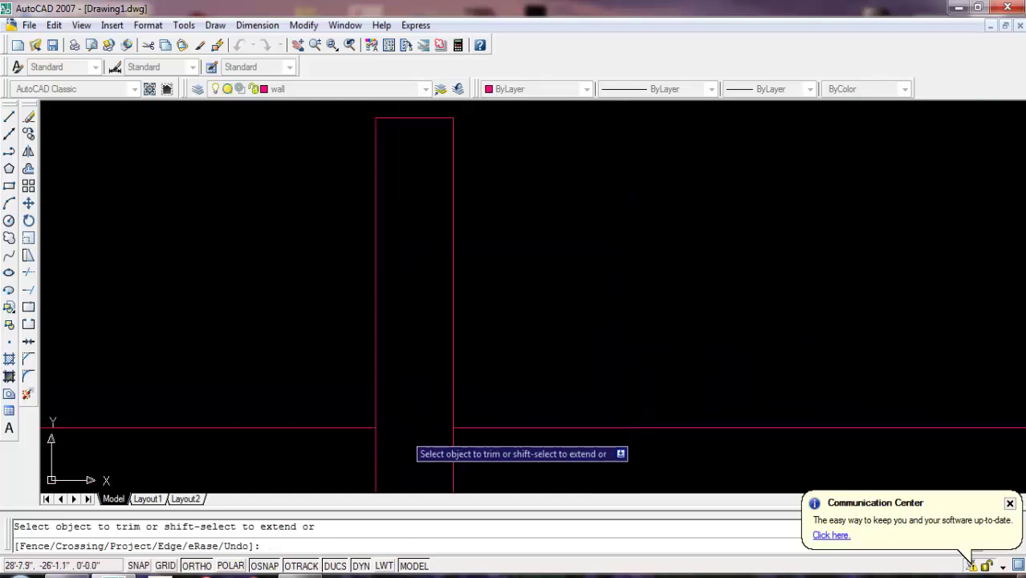
click(414, 459)
click(313, 401)
scroll(313, 401, down, 4)
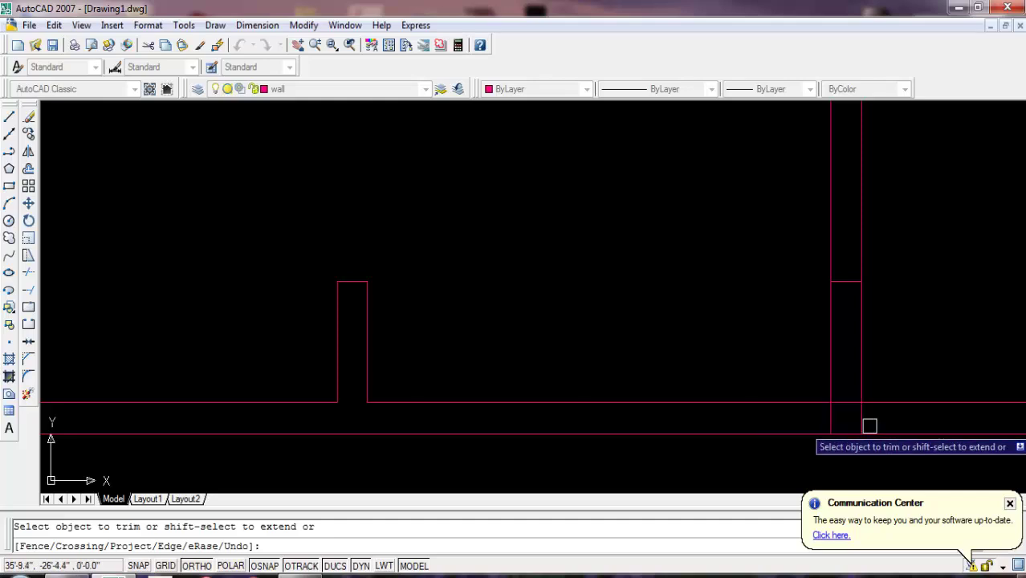
scroll(586, 395, up, 3)
scroll(586, 394, up, 3)
click(586, 394)
click(471, 395)
click(482, 388)
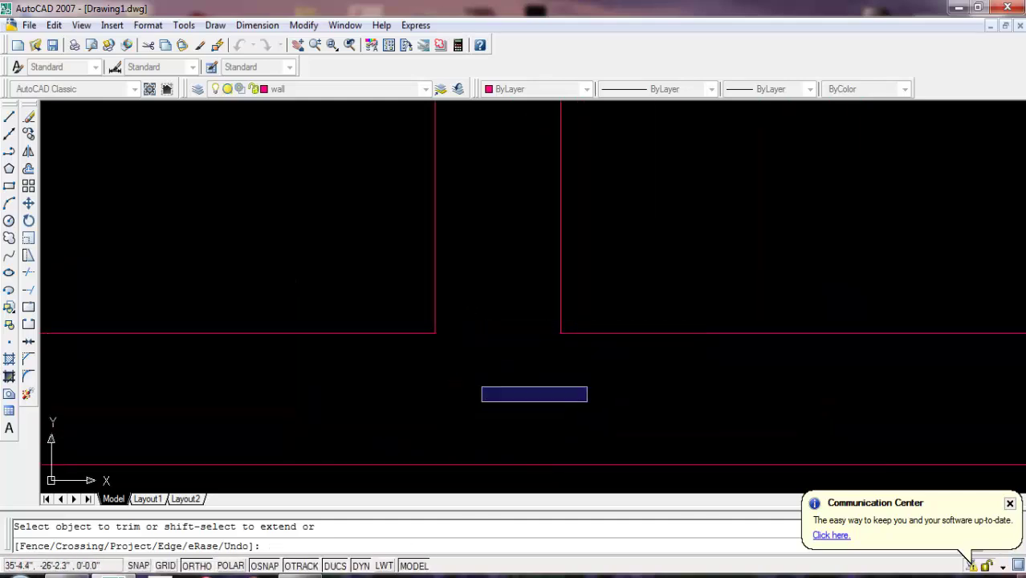
click(587, 401)
scroll(501, 438, down, 5)
key(Return)
- Erase the short line across the opening
click(498, 285)
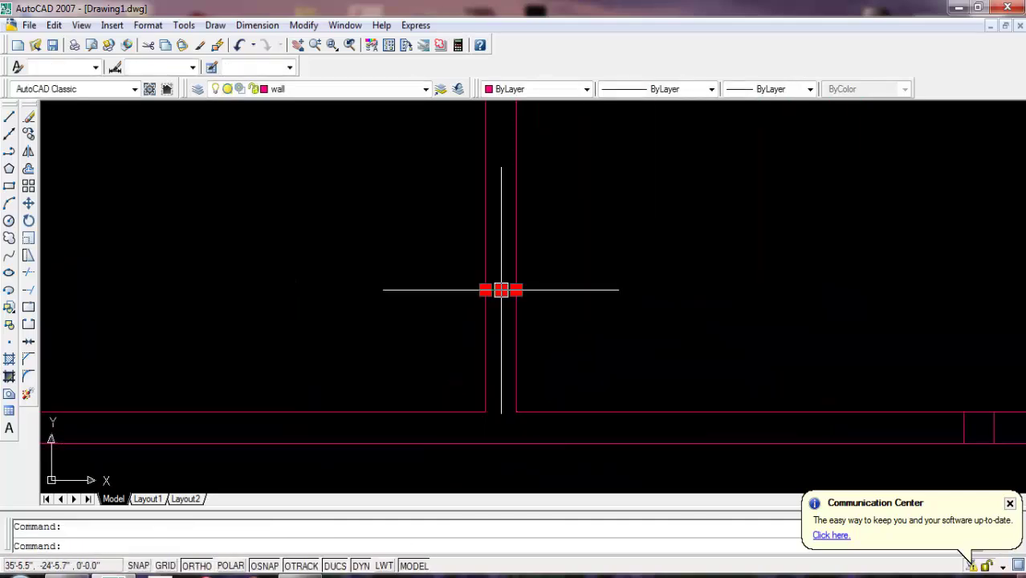
key(Delete)
scroll(511, 398, down, 3)
scroll(508, 279, up, 2)
scroll(472, 325, up, 2)
- Erase the leftover line beside the stretched wall, zoom out, and start OFFSET
click(493, 281)
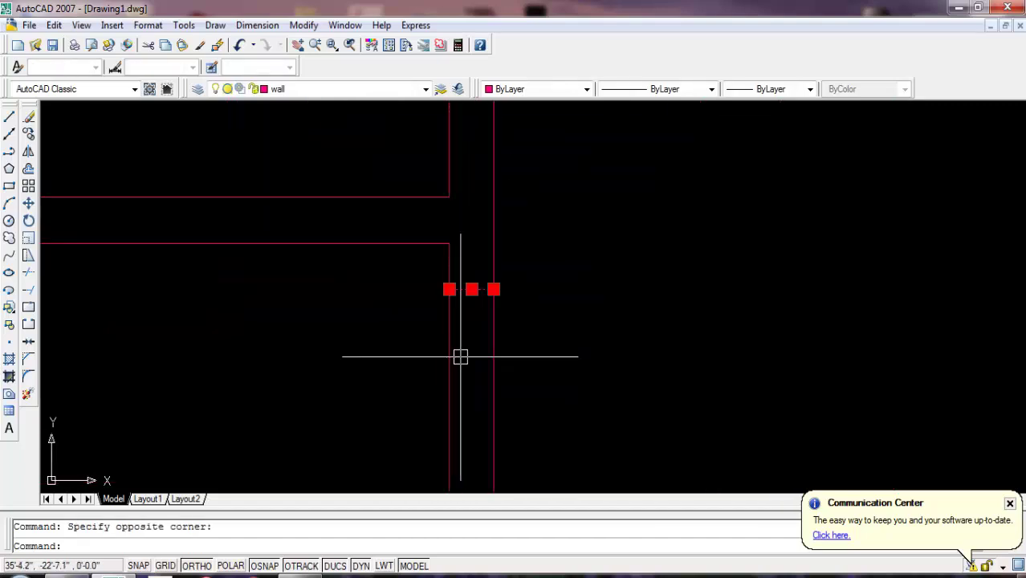
key(Delete)
scroll(565, 325, down, 2)
scroll(586, 334, down, 3)
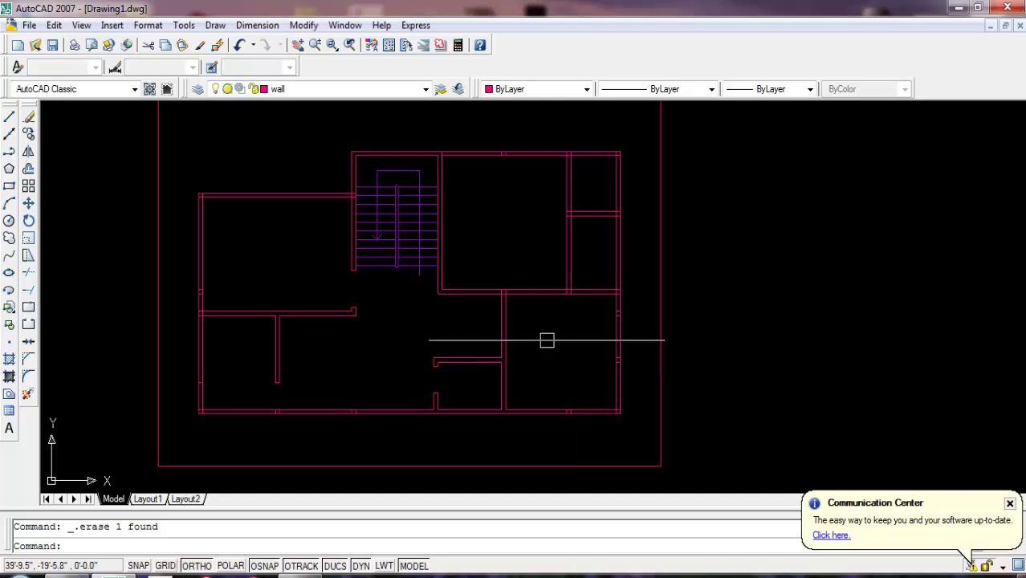
scroll(498, 380, up, 1)
scroll(574, 378, down, 2)
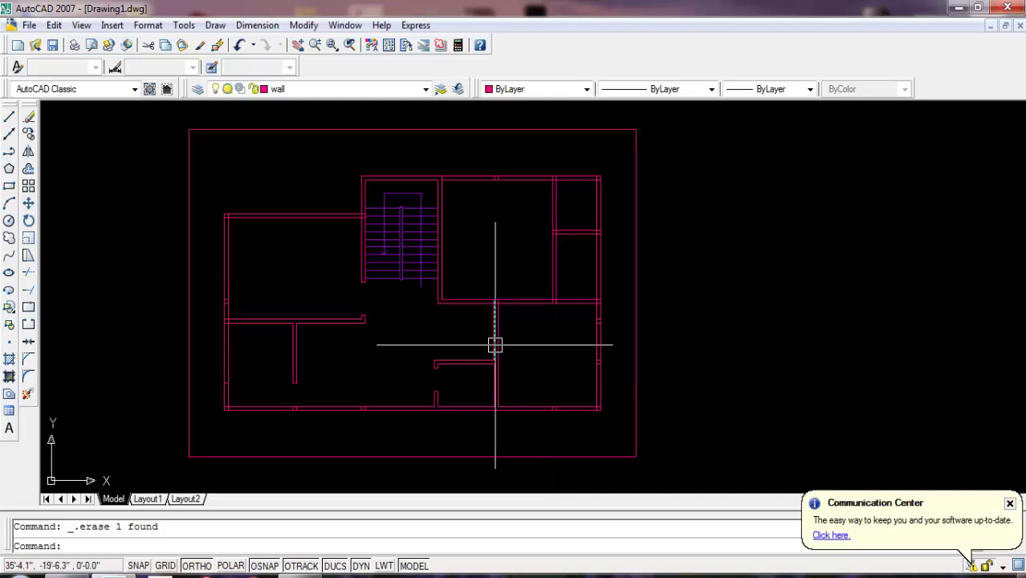
scroll(497, 347, up, 1)
scroll(522, 356, up, 1)
text(o)
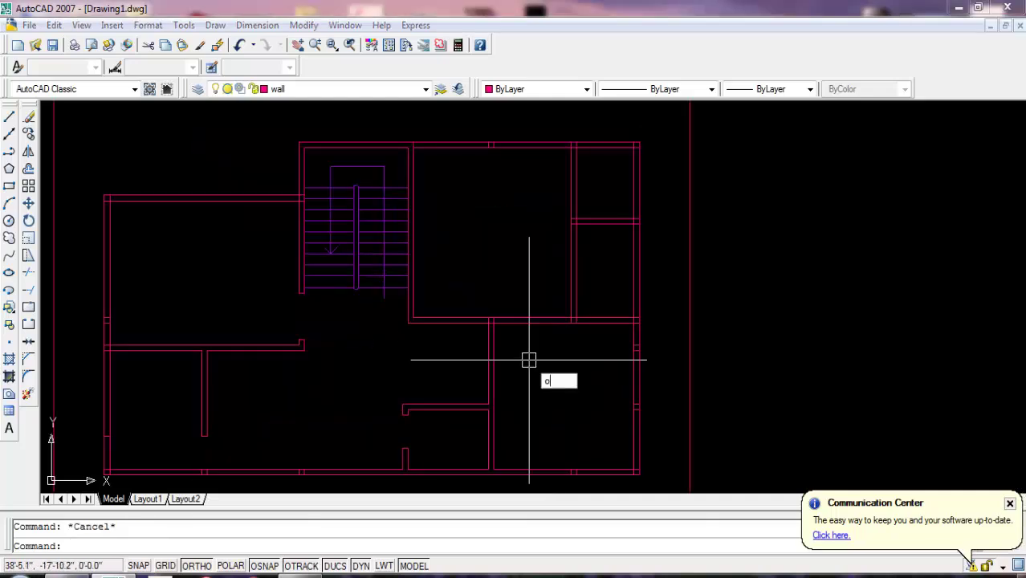
key(Return)
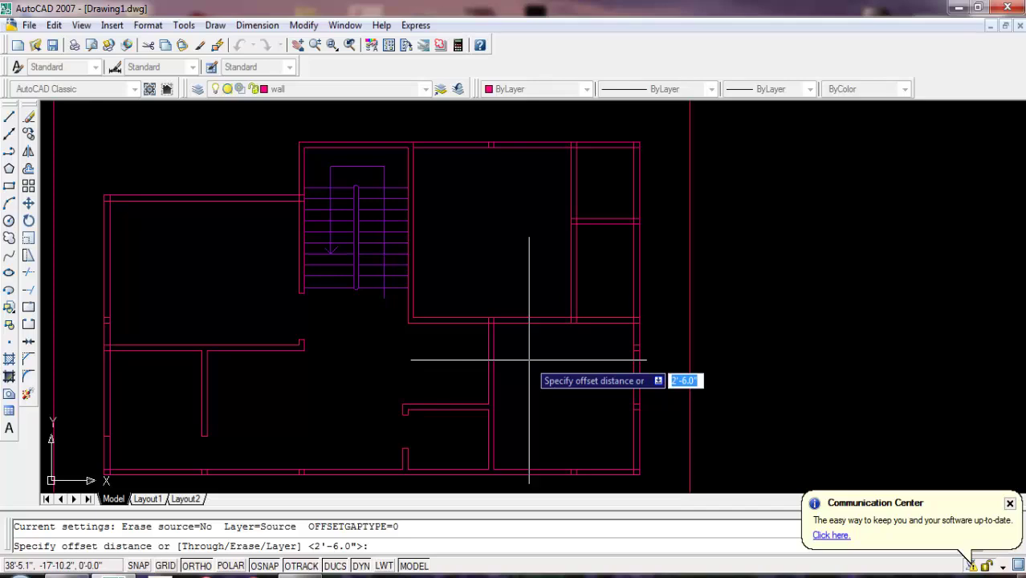
- Offset the wall line 5 inches to the chosen side
text(5)
key(Return)
scroll(522, 341, up, 3)
click(515, 329)
click(555, 420)
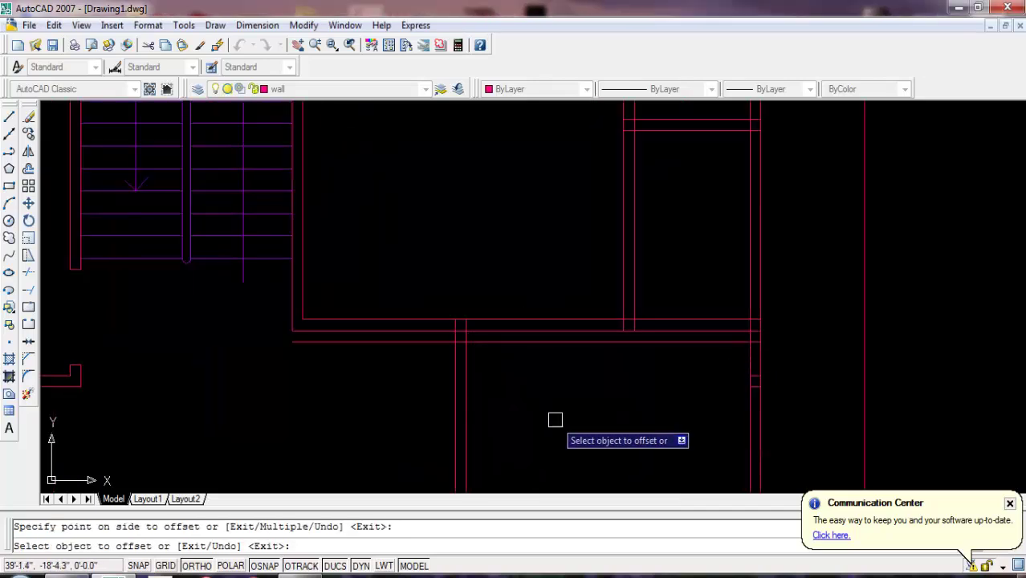
key(Return)
key(Return)
- Offset the line 3 feet downward to mark the door opening
text(3)
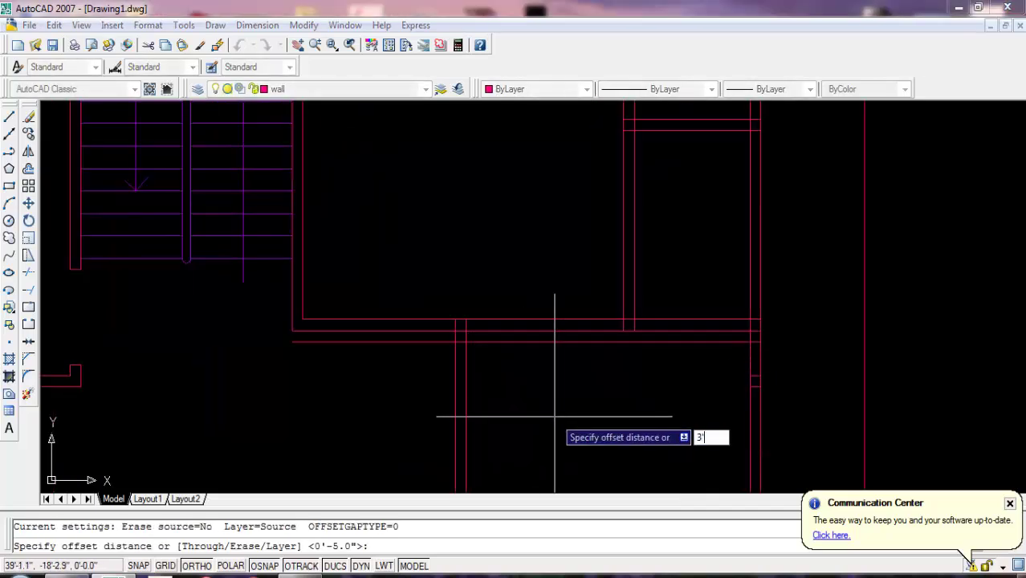
key(Return)
click(543, 348)
click(173, 392)
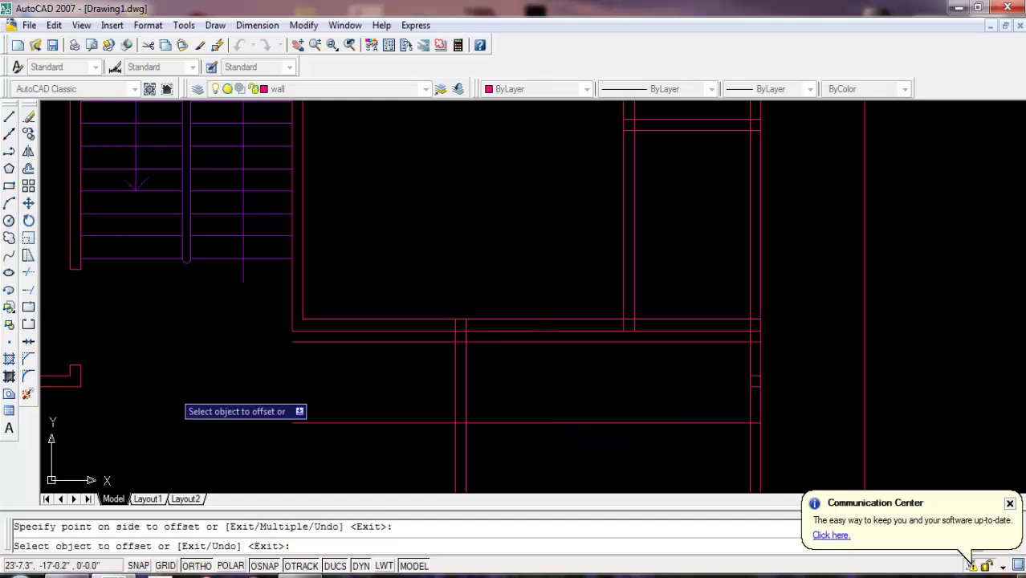
- Trim the vertical wall lines and lower helper line between the offsets
click(29, 255)
click(28, 272)
key(Return)
click(541, 378)
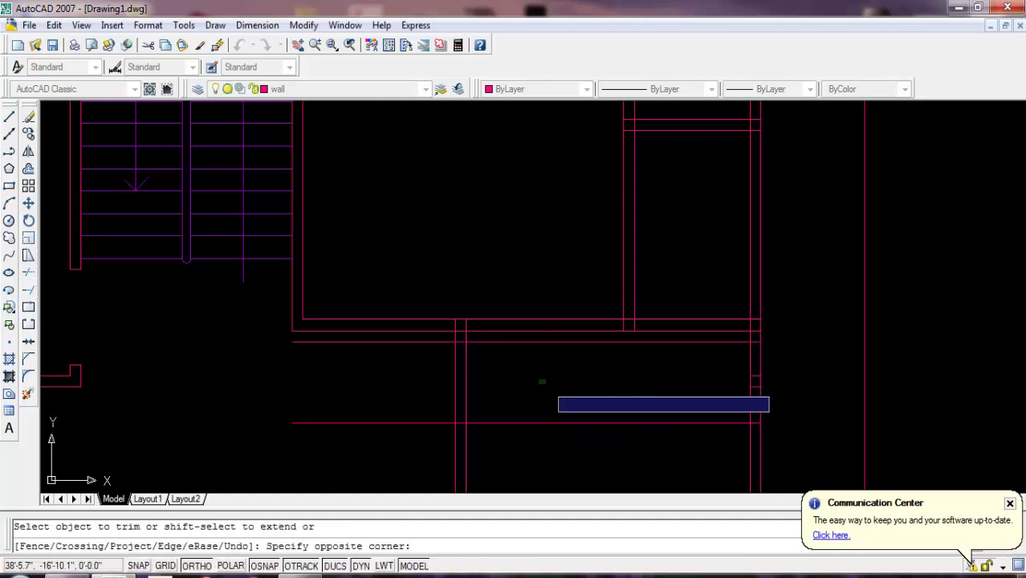
click(378, 393)
click(366, 421)
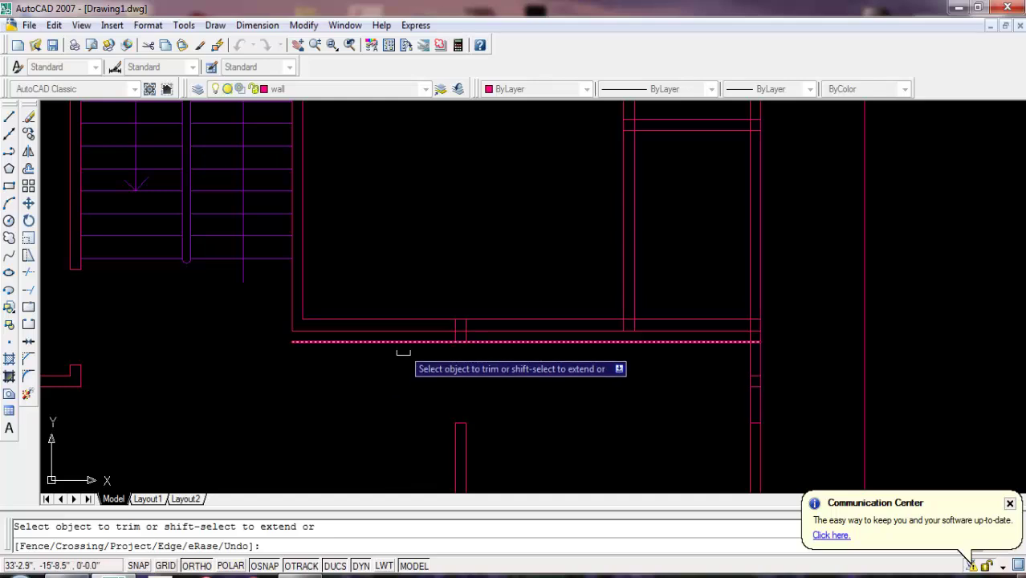
click(401, 341)
scroll(460, 342, up, 5)
- Trim the remaining wall segments across the 3-foot opening
click(468, 301)
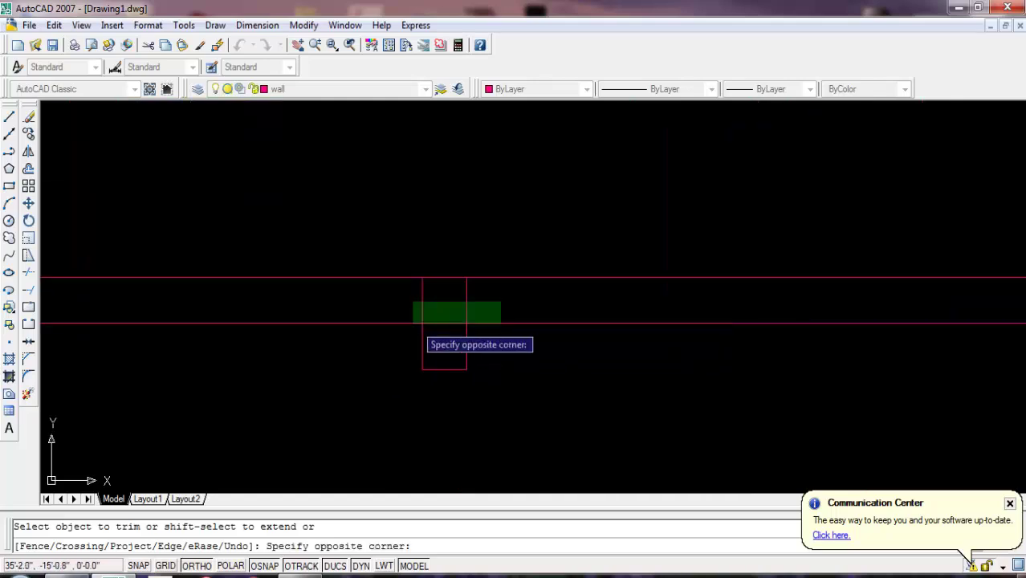
click(414, 321)
scroll(472, 314, down, 3)
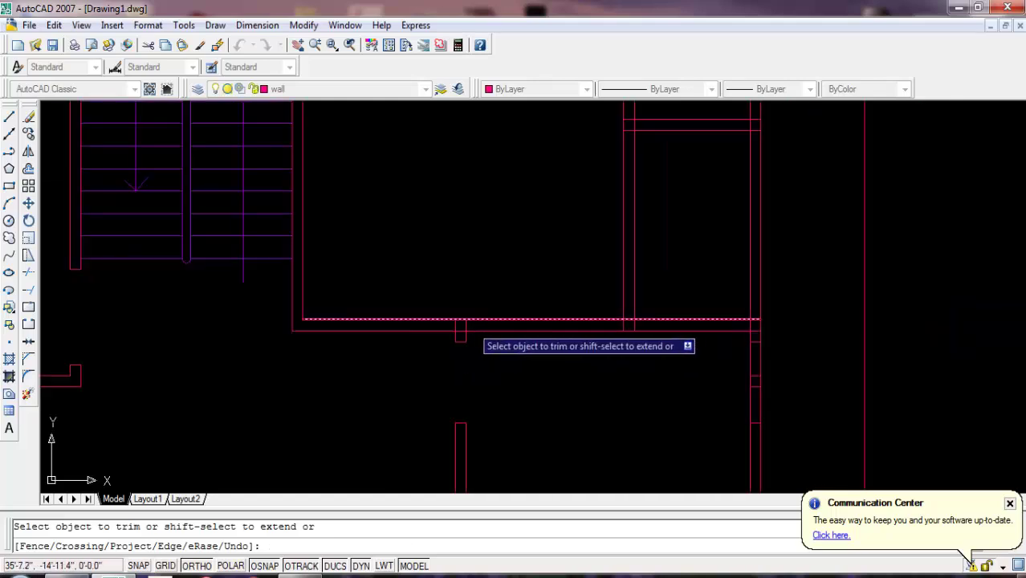
scroll(482, 330, up, 3)
click(501, 322)
click(417, 334)
scroll(454, 339, down, 2)
scroll(522, 406, down, 2)
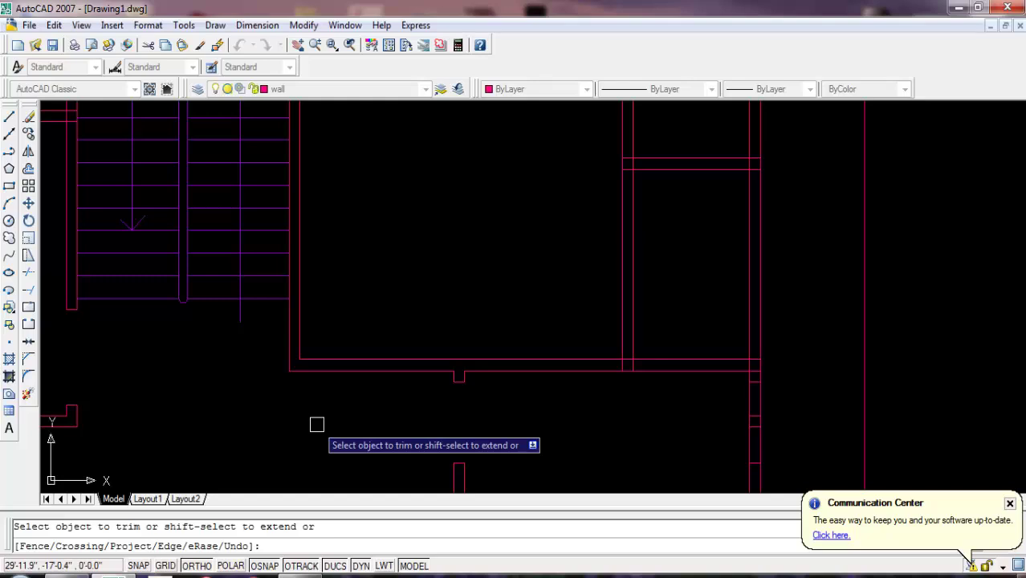
middle_drag(270, 388, 414, 385)
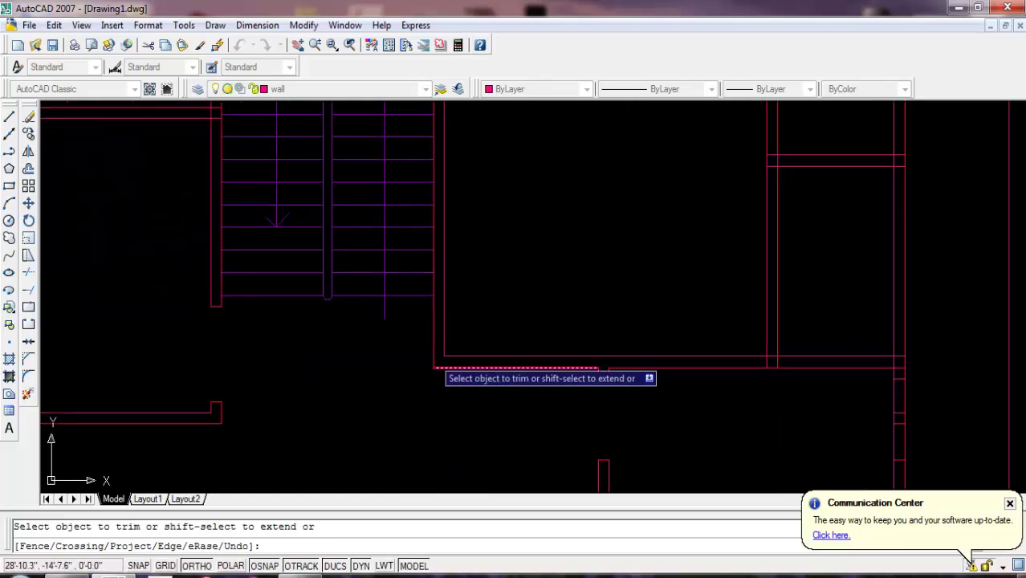
- End the previous trim, then start an Extend command and cancel it
key(Escape)
text(ex)
key(Return)
key(Return)
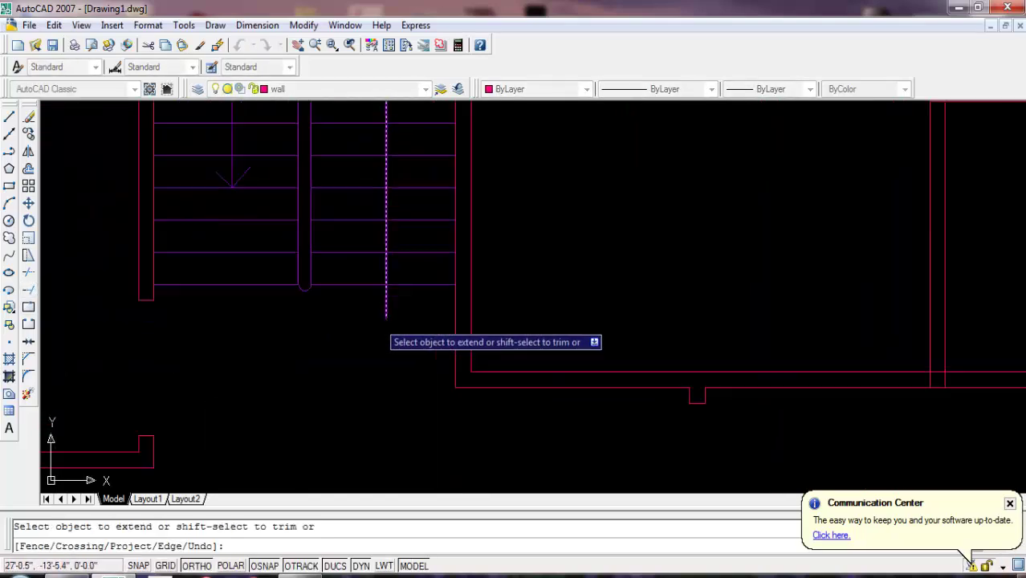
scroll(393, 321, up, 3)
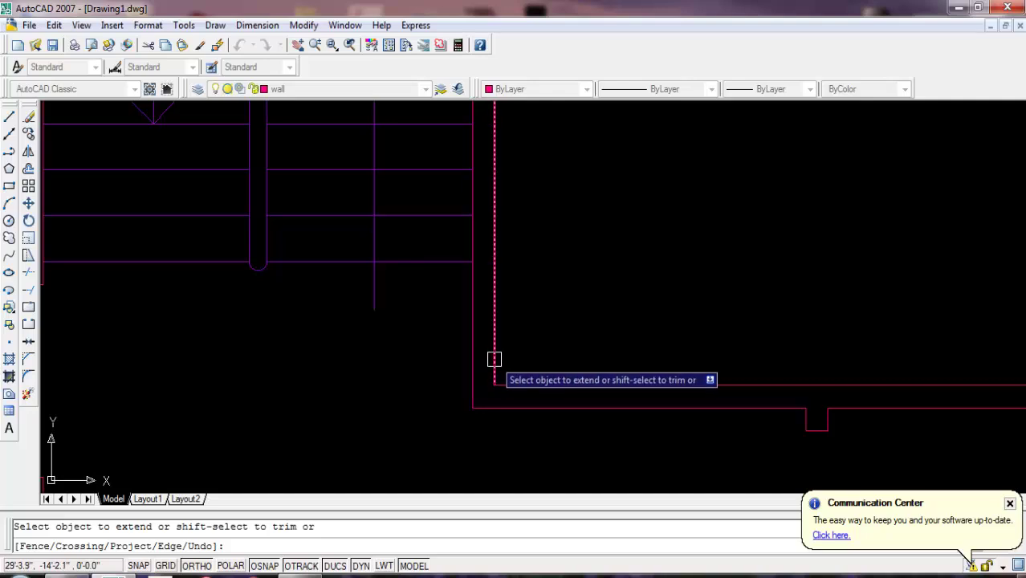
key(Escape)
- Offset the right-hand vertical wall line 3' to the right
text(o)
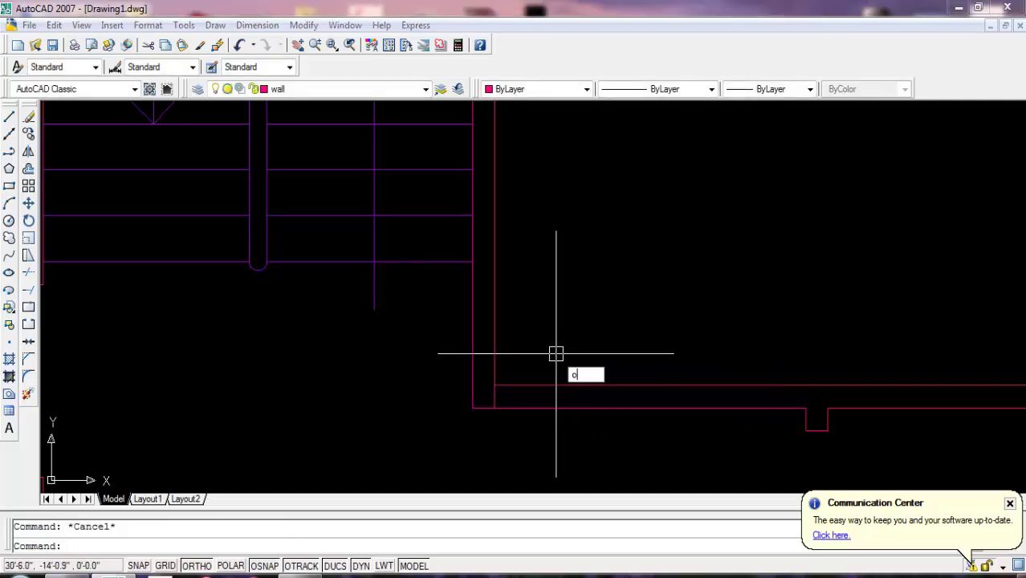
key(Return)
text(5)
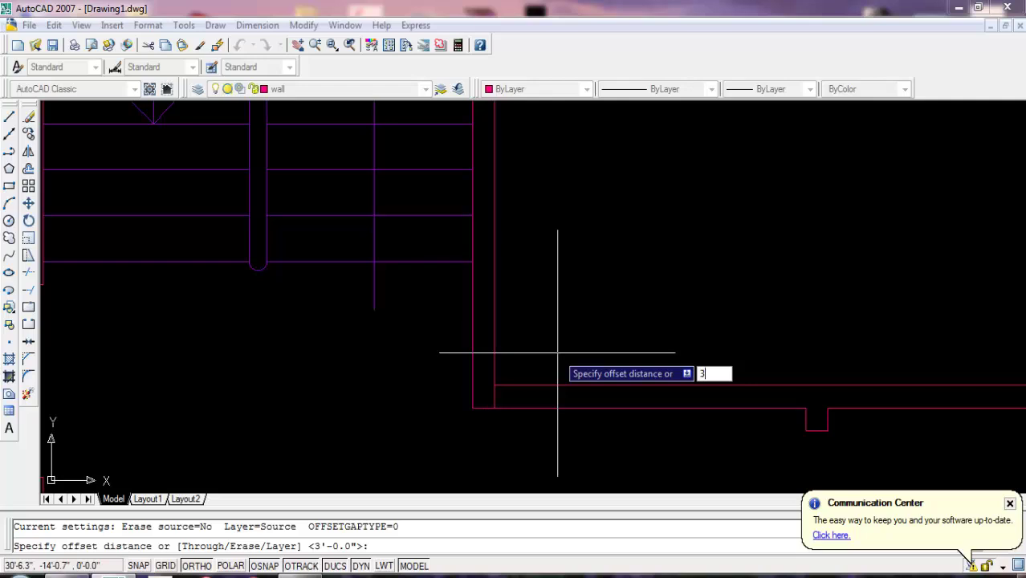
key(Return)
click(495, 295)
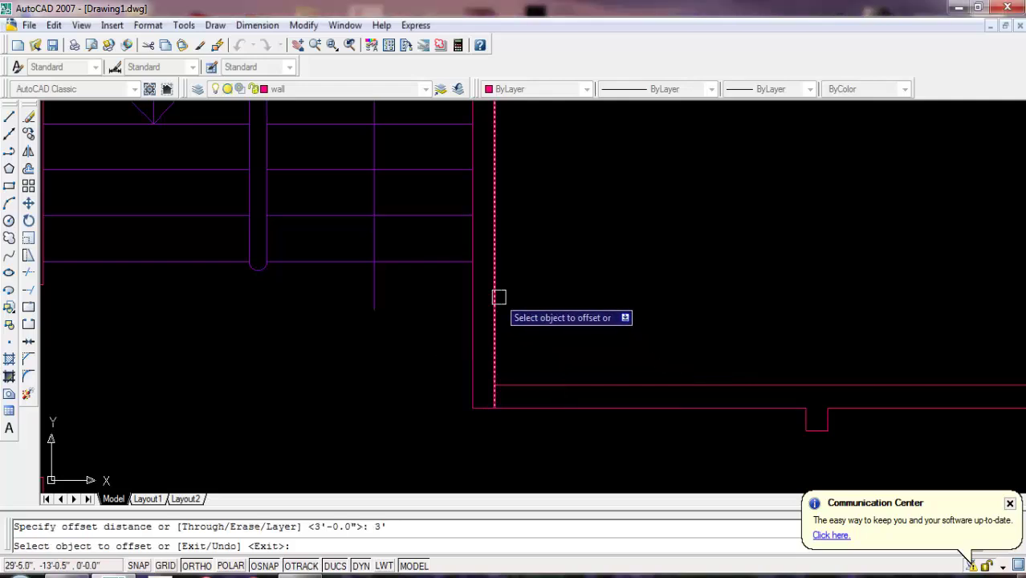
click(630, 341)
- Trim the two overlapping wall segments and cut the new vertical line back at the wall
click(29, 272)
key(Return)
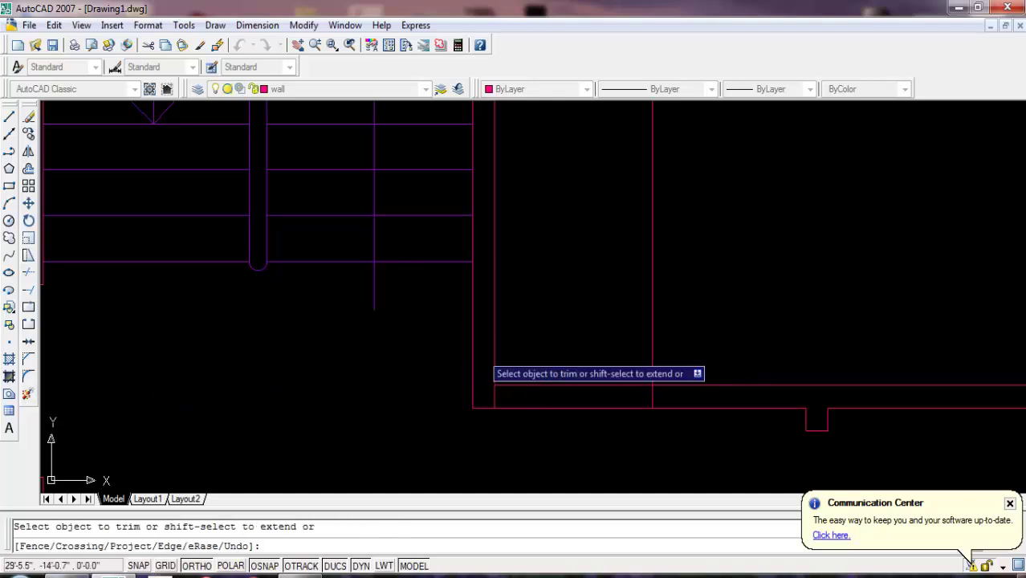
click(565, 337)
click(545, 459)
click(652, 289)
scroll(576, 468, down, 5)
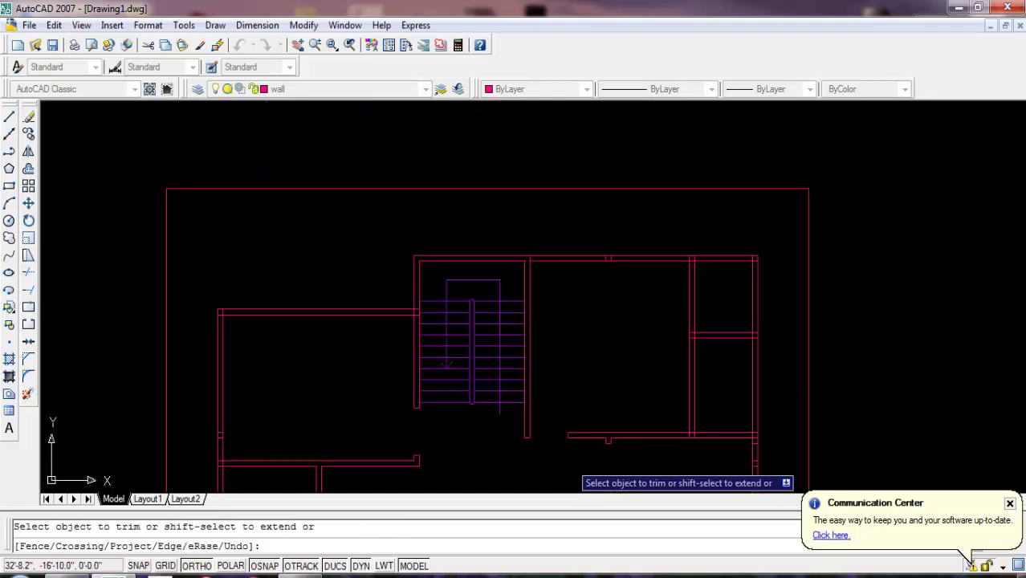
middle_drag(576, 468, 541, 398)
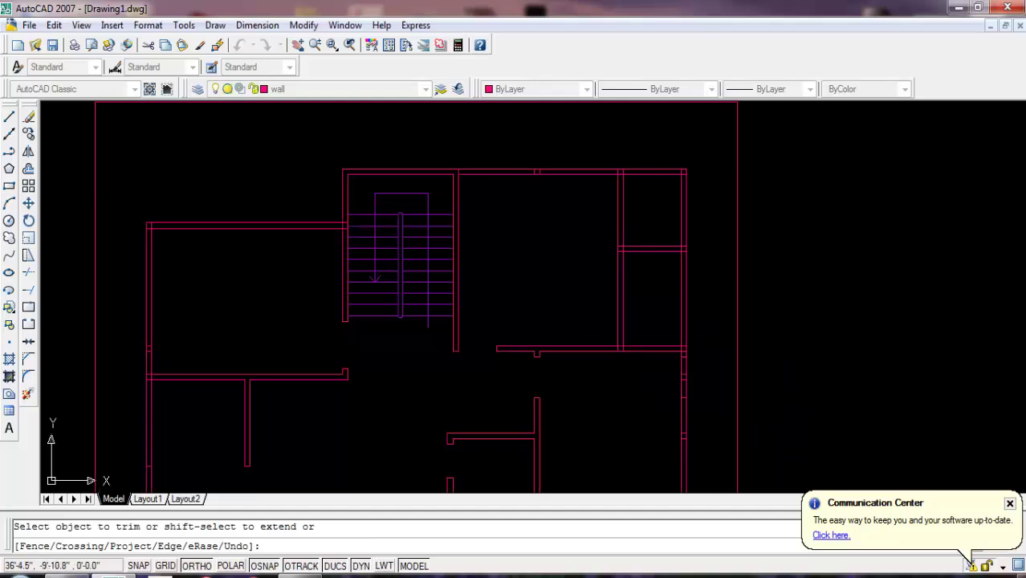
scroll(524, 338, up, 2)
middle_drag(524, 337, 566, 385)
middle_drag(502, 301, 503, 308)
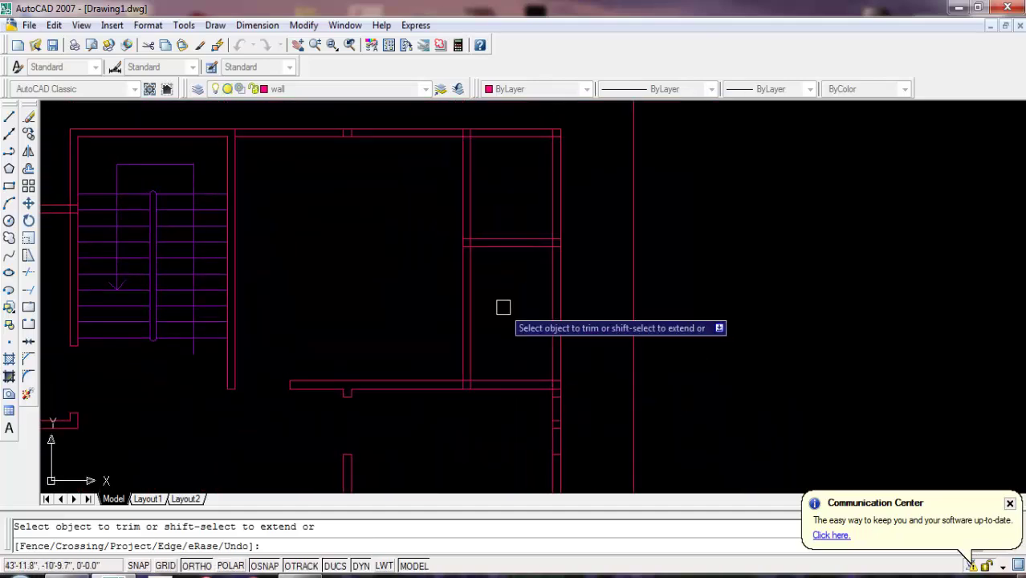
- Offset the horizontal wall line by 2'-6 to mark the doorway width
key(Escape)
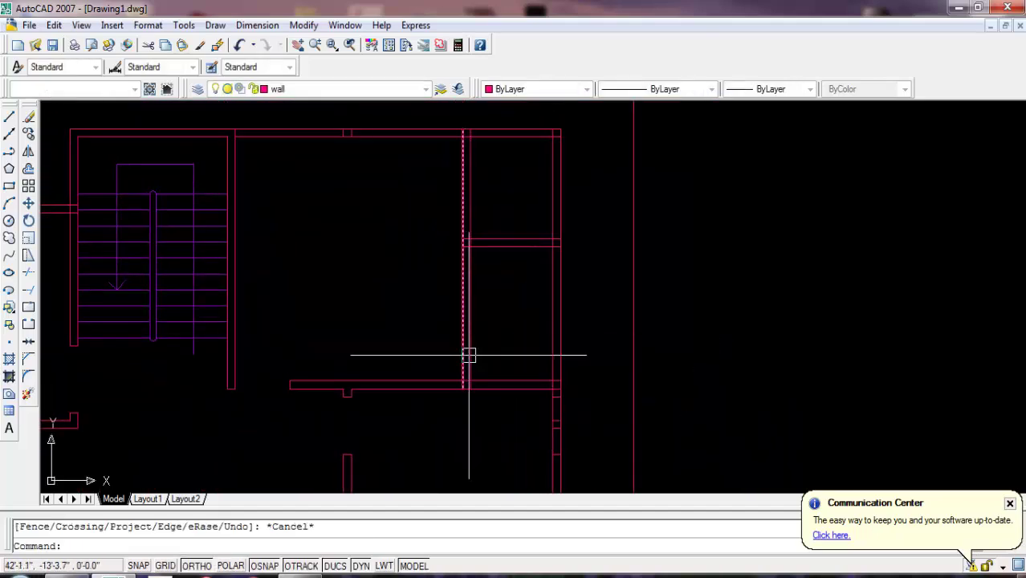
text(o)
key(Return)
text(2)
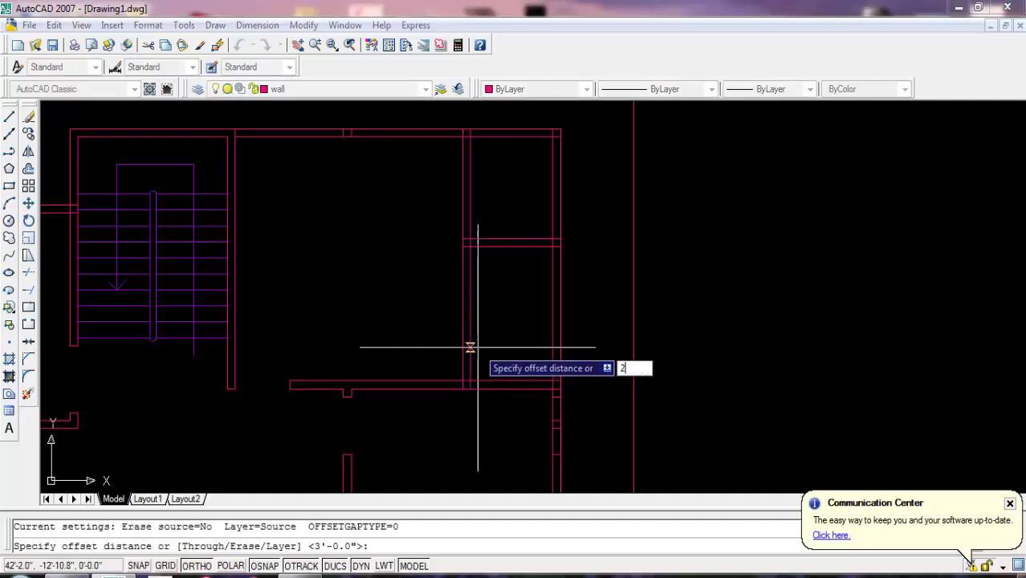
key(Return)
scroll(482, 353, up, 2)
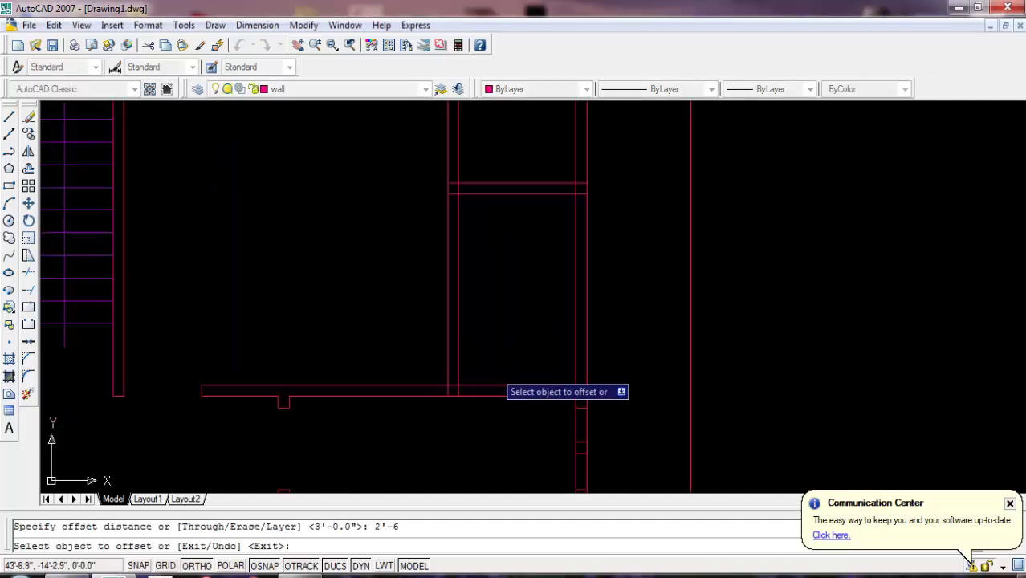
scroll(499, 388, up, 1)
click(500, 394)
click(499, 287)
- Trim the wall segments and the top line across the doorway opening
scroll(514, 386, down, 2)
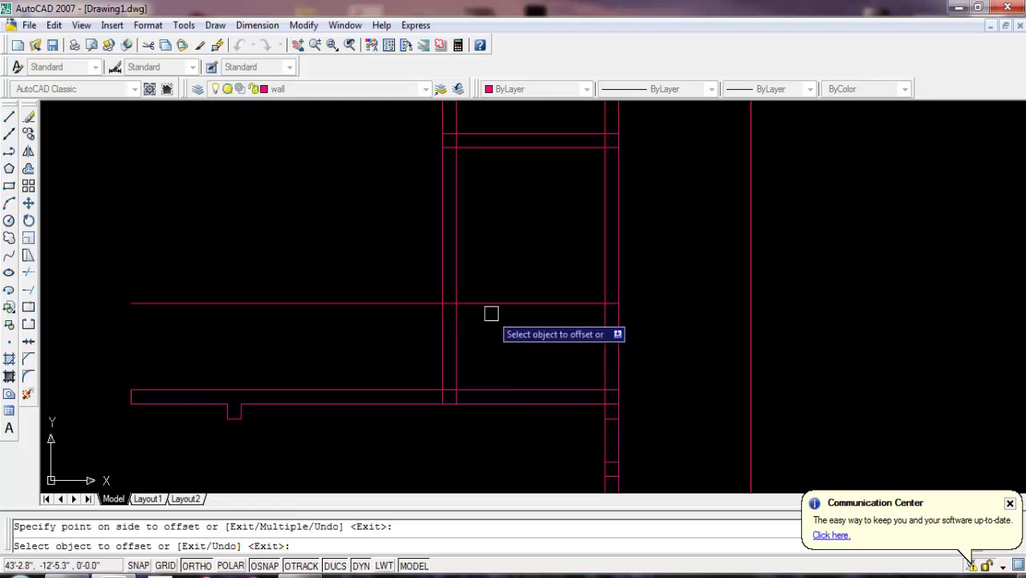
scroll(482, 268, down, 2)
scroll(493, 261, up, 2)
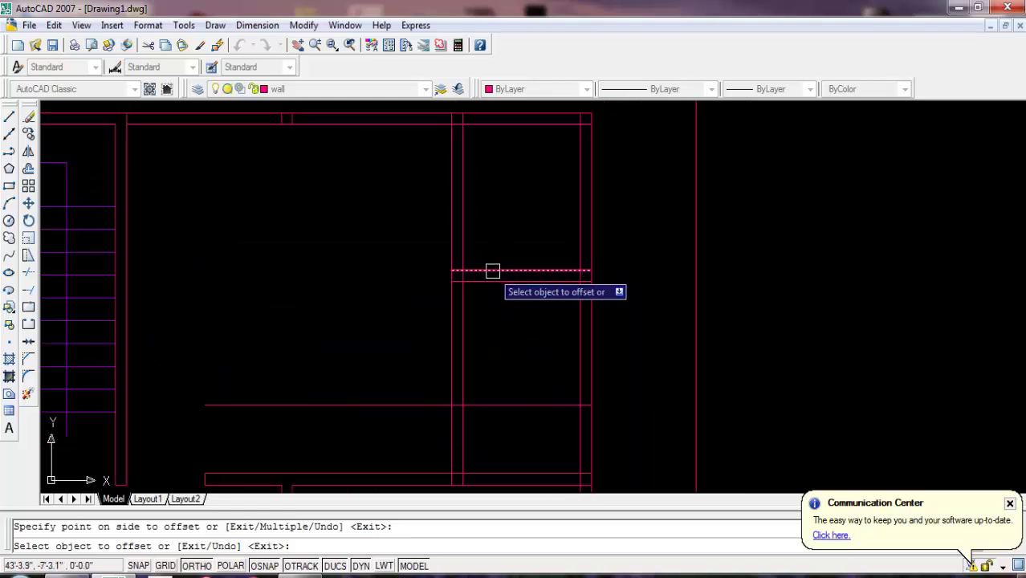
scroll(492, 271, up, 2)
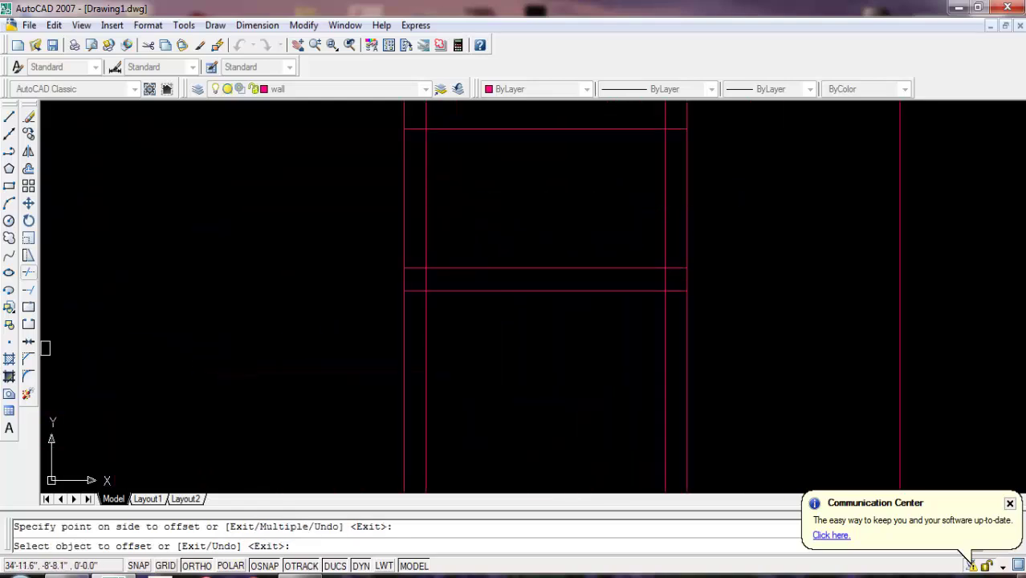
text(tr)
key(Return)
key(Return)
click(404, 233)
click(425, 213)
click(489, 128)
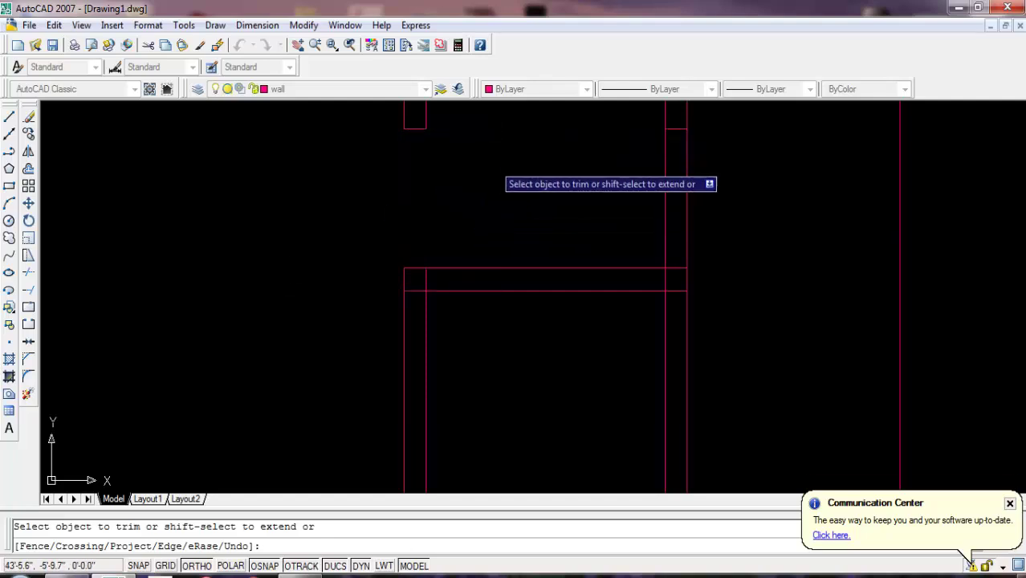
- Trim segments in the lower wall area with a crossing window, then begin another at the corner
middle_drag(518, 446, 481, 285)
scroll(508, 357, down, 2)
click(502, 353)
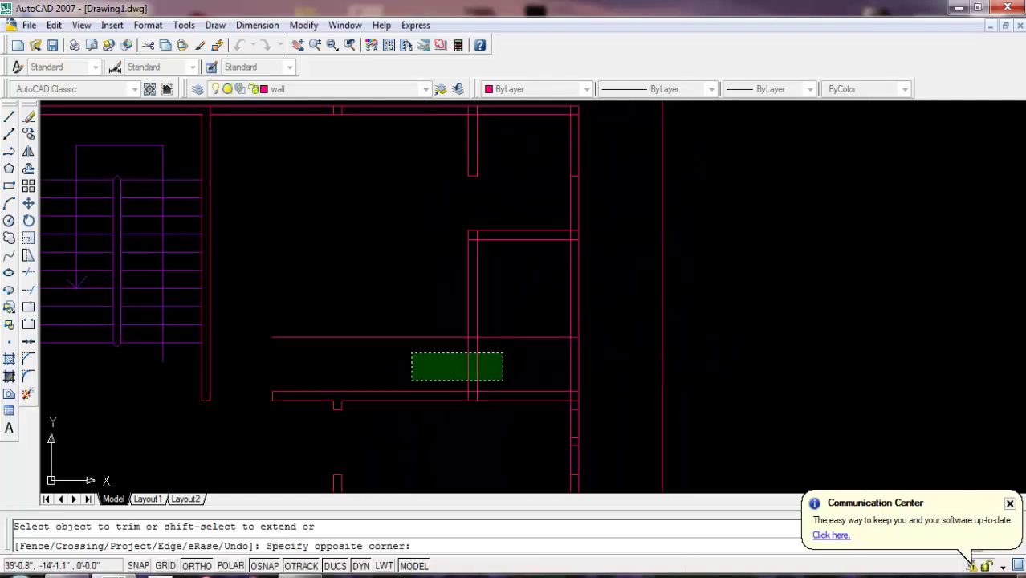
click(411, 381)
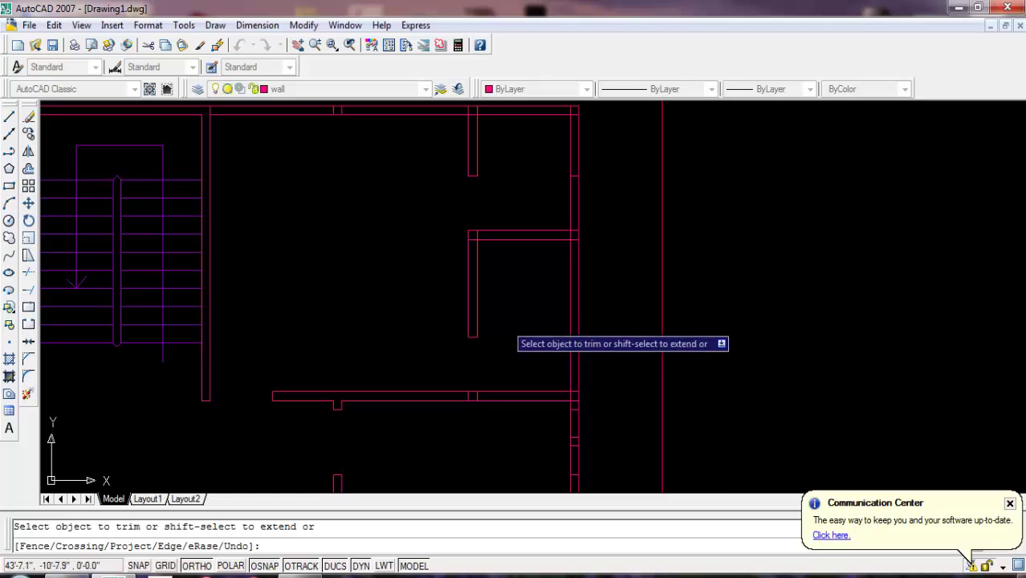
scroll(467, 227, up, 3)
scroll(496, 245, up, 5)
click(509, 243)
- Trim the short corner segment and the wall segment at the right junction
click(447, 274)
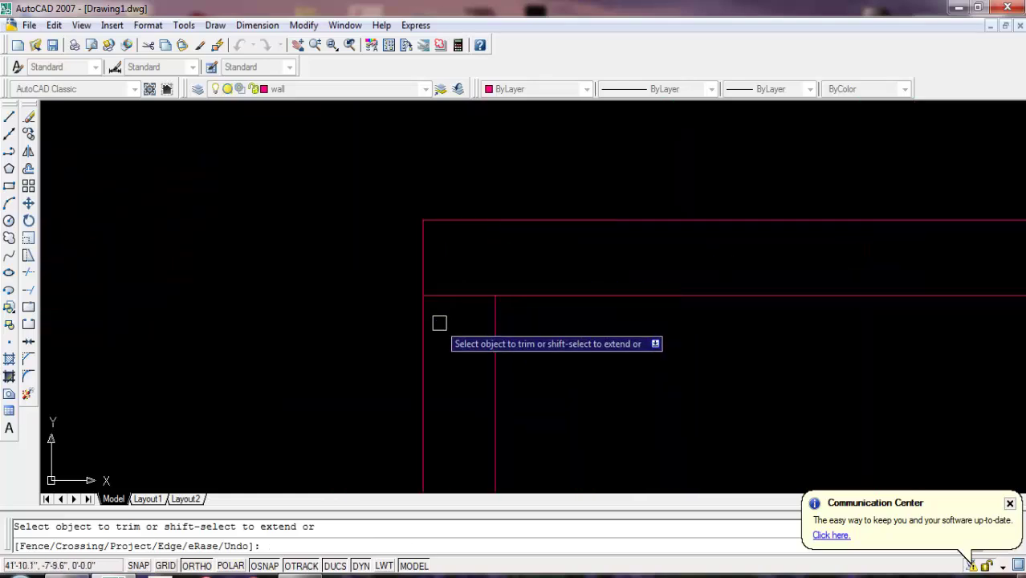
click(439, 323)
click(443, 285)
scroll(424, 335, down, 5)
scroll(741, 301, up, 5)
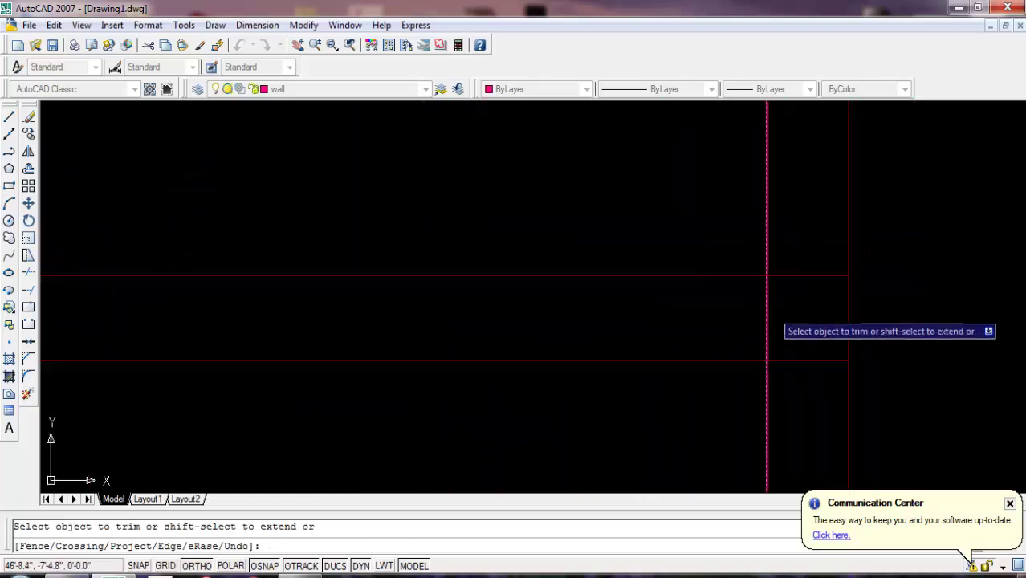
click(837, 242)
click(820, 395)
- Trim the vertical segments between the horizontal lines and clear two more junctions
scroll(634, 409, down, 4)
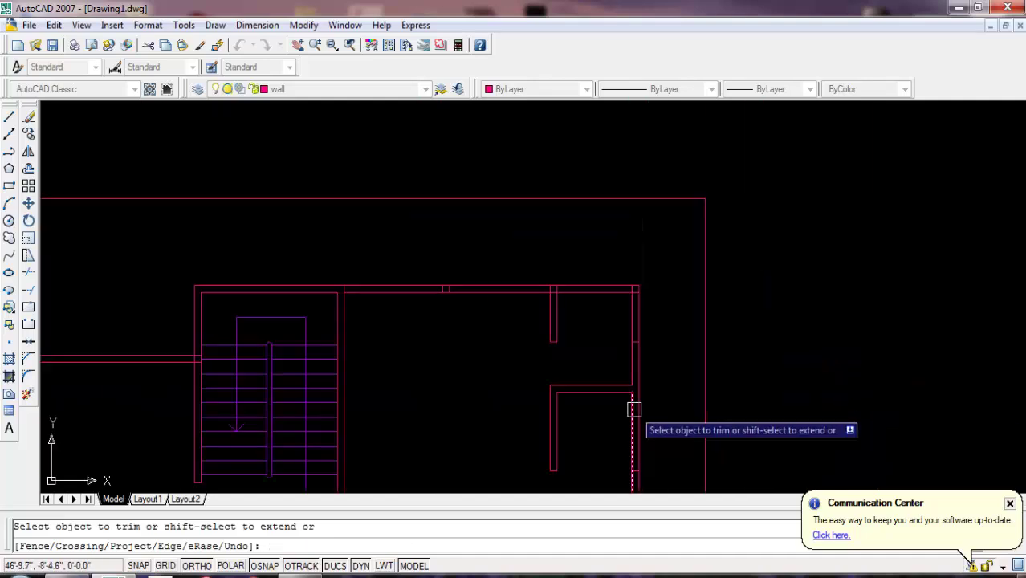
scroll(537, 286, up, 3)
scroll(581, 285, up, 4)
click(682, 280)
click(521, 287)
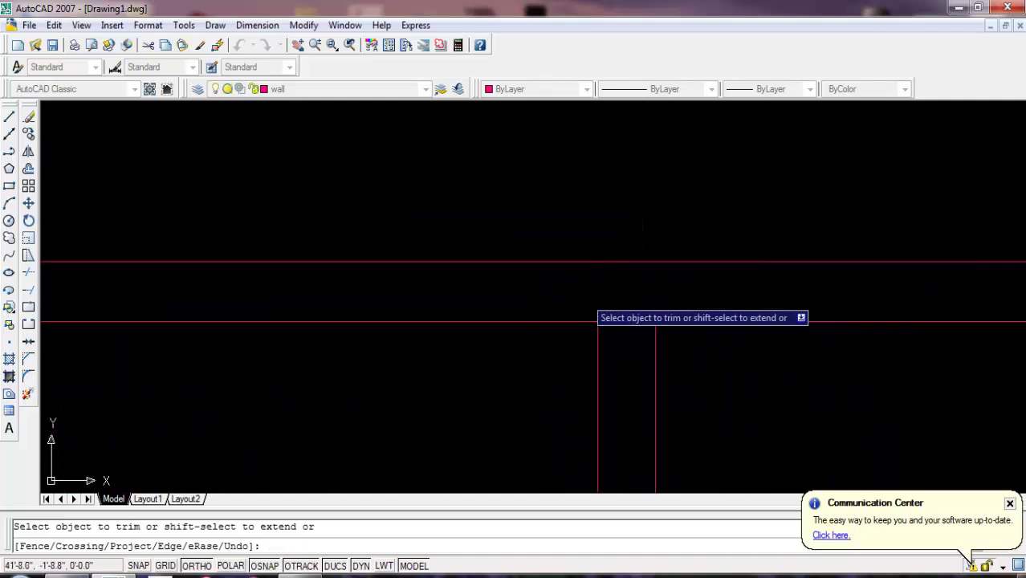
scroll(699, 290, down, 5)
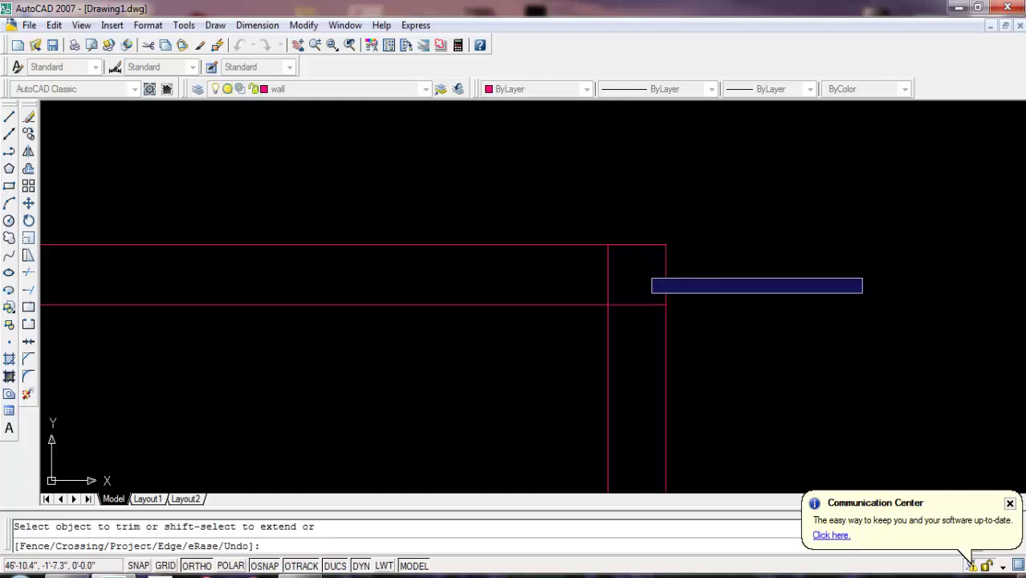
click(608, 281)
scroll(615, 332, down, 3)
scroll(681, 251, up, 2)
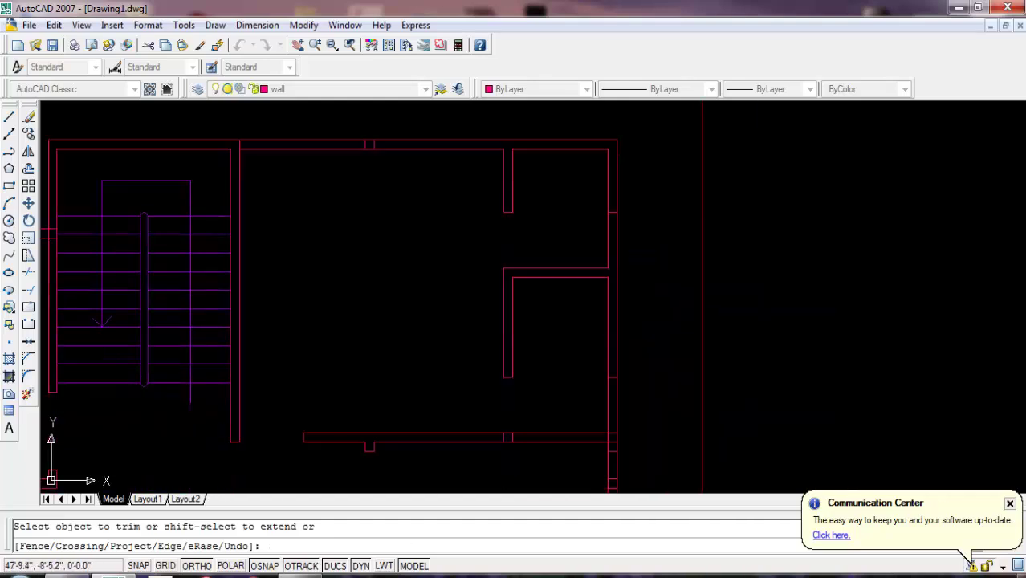
scroll(601, 429, up, 2)
click(591, 273)
click(572, 384)
click(591, 338)
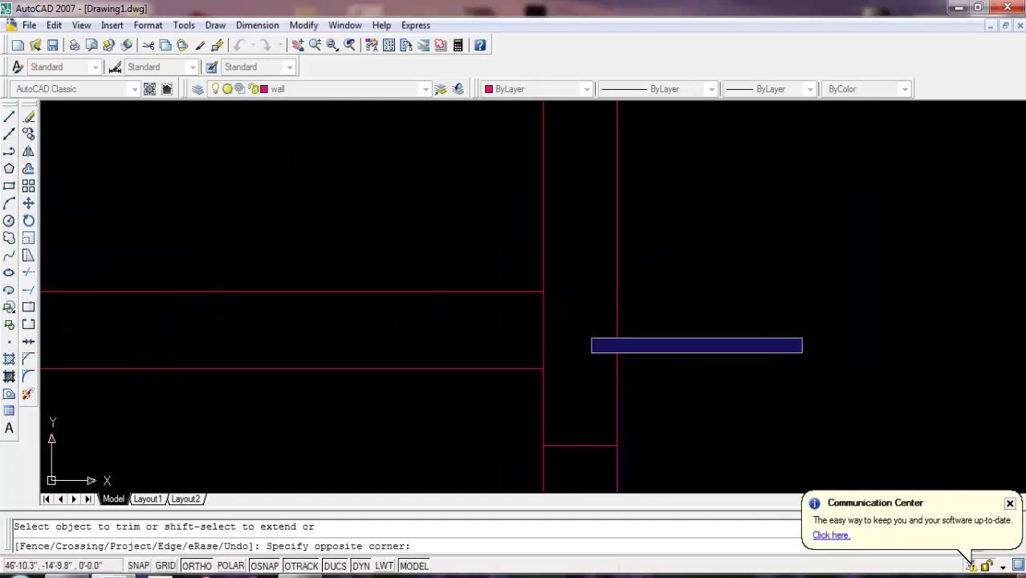
click(802, 351)
- Trim the final junction with a crossing window and finish the Trim command
scroll(682, 333, down, 2)
scroll(708, 357, down, 3)
scroll(690, 354, down, 1)
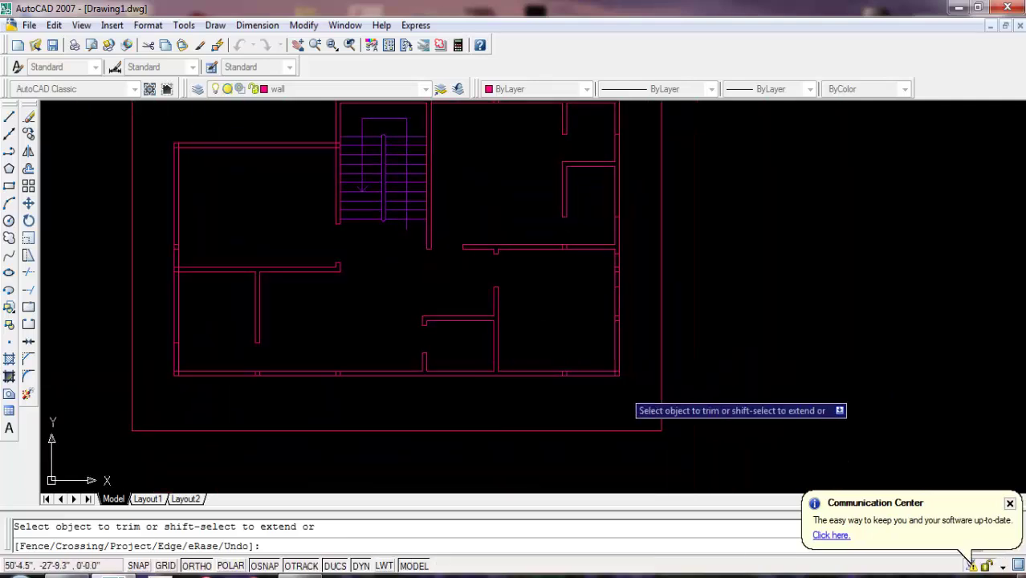
scroll(594, 395, up, 4)
scroll(546, 378, up, 2)
scroll(531, 363, up, 1)
click(530, 363)
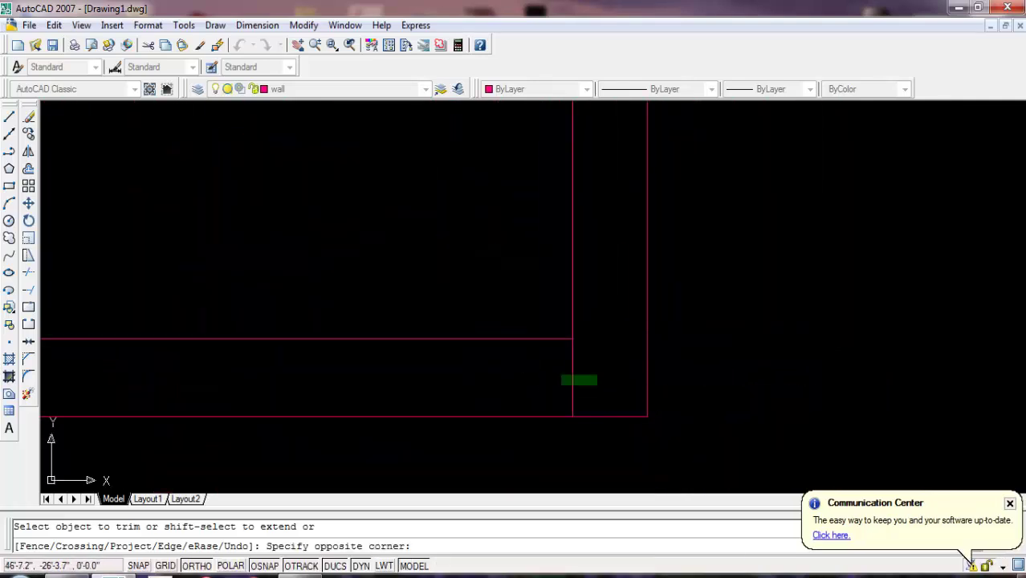
click(561, 385)
scroll(634, 394, down, 2)
scroll(688, 400, down, 2)
mouse_move(688, 399)
middle_down()
mouse_move(688, 420)
mouse_move(778, 423)
middle_up()
key(Escape)
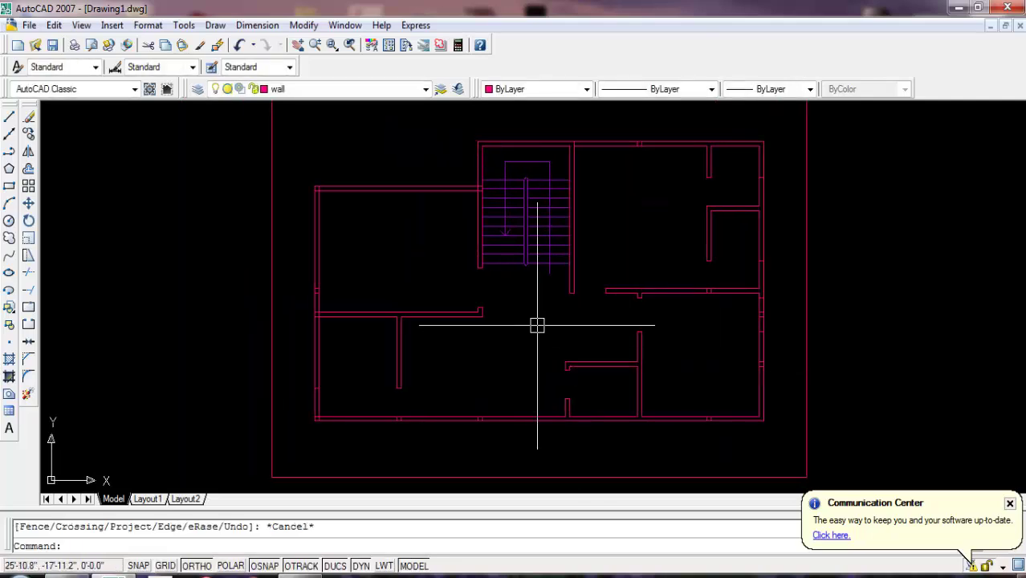
- Offset the top boundary line inward by a distance of 6
middle_drag(459, 279, 457, 415)
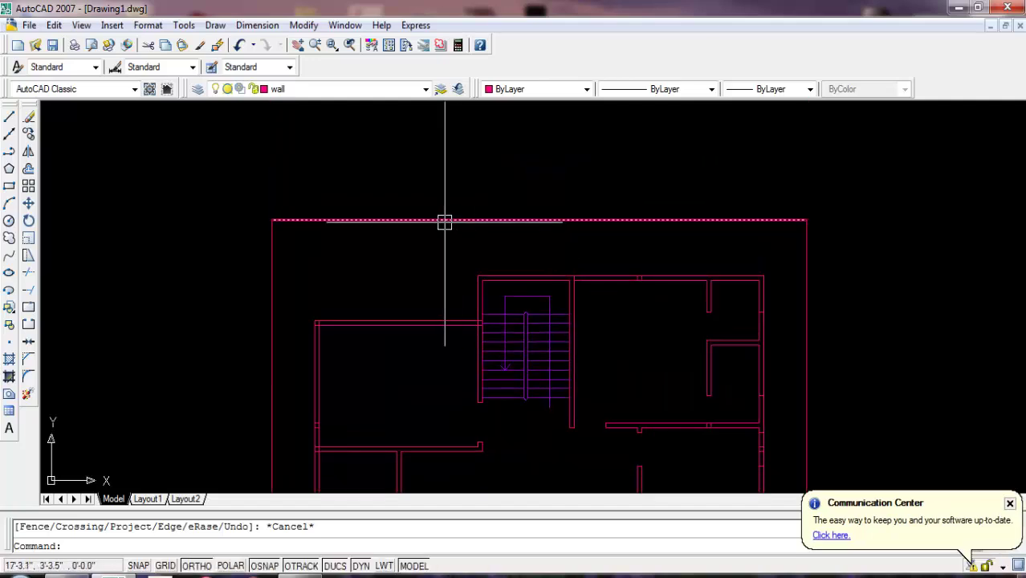
text(o)
key(Return)
text(6)
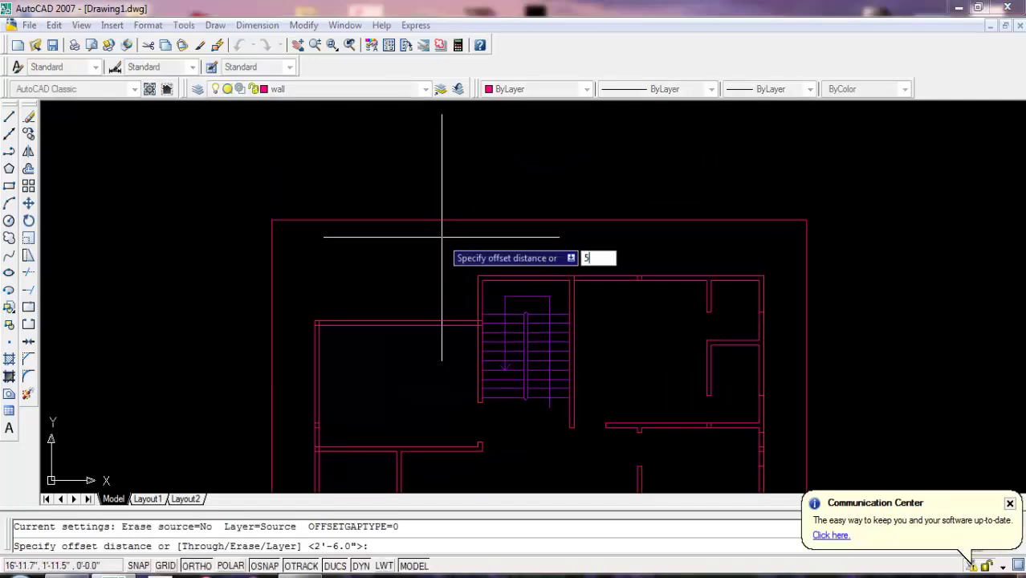
key(Return)
click(384, 220)
click(400, 268)
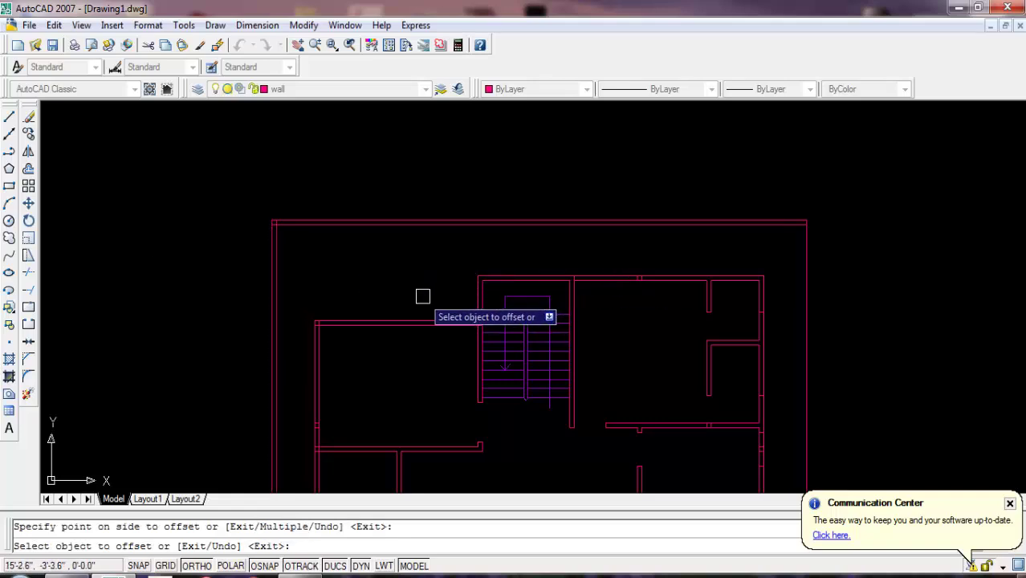
key(Return)
- Extend the left room's top wall and the vertical walls beside the stairs to the outer walls
text(ex)
key(Return)
key(Return)
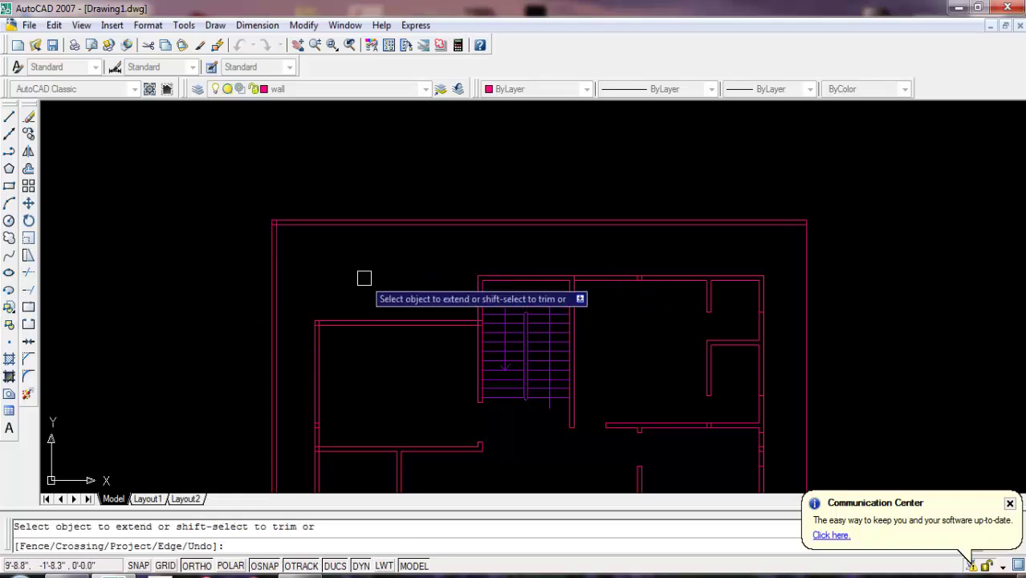
click(329, 323)
click(300, 336)
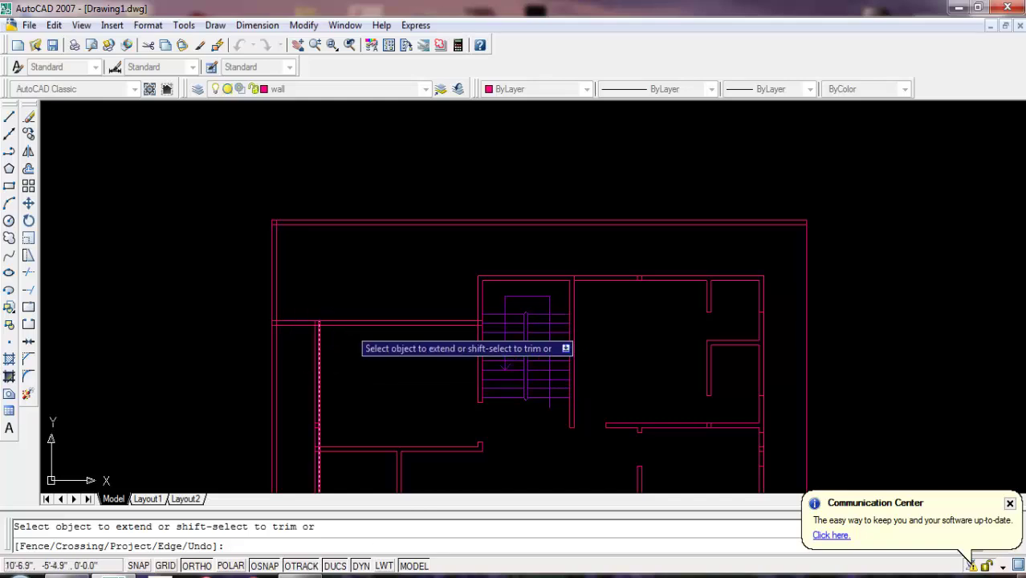
scroll(483, 296, up, 3)
click(498, 282)
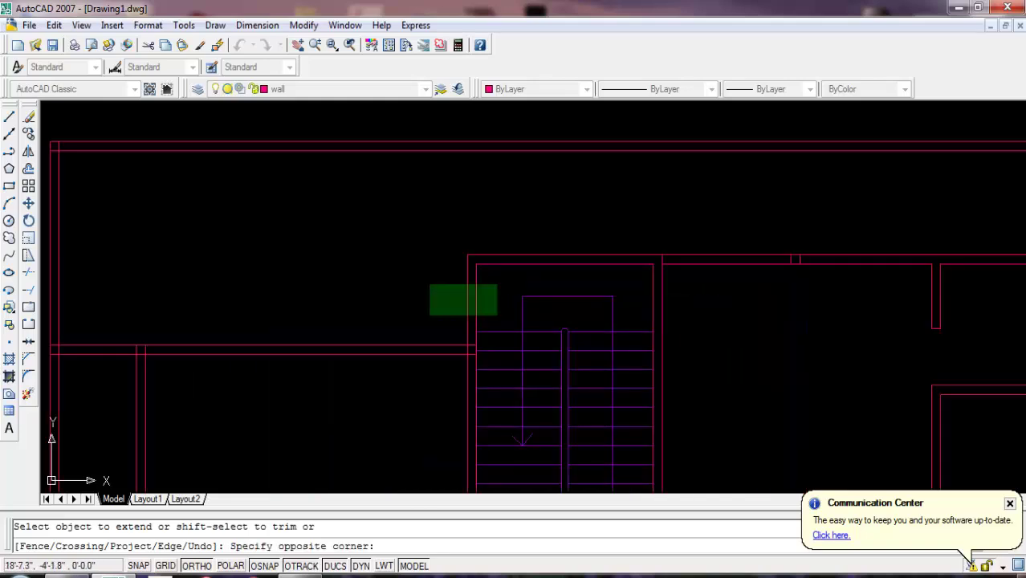
click(429, 314)
click(478, 295)
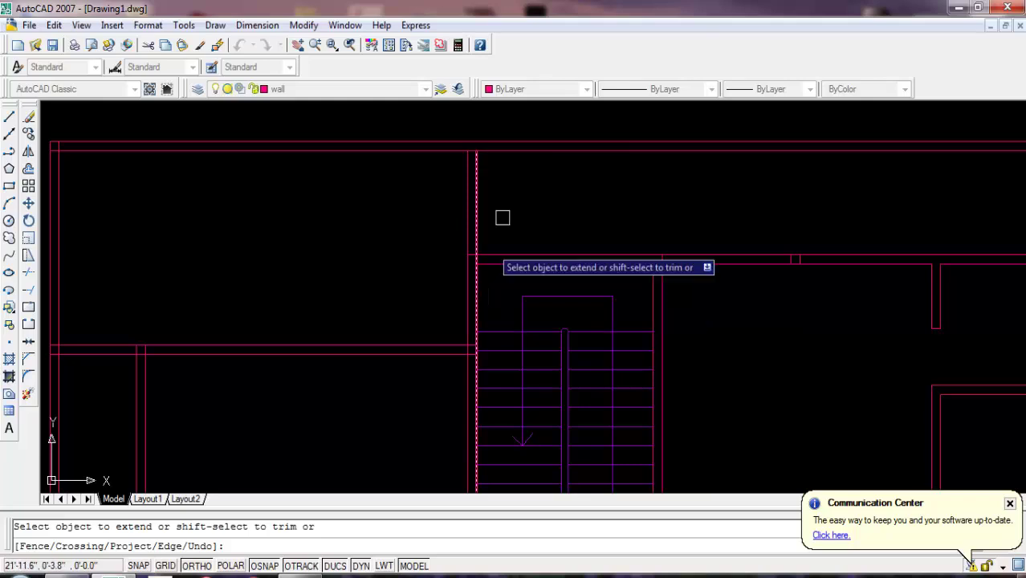
click(470, 193)
click(368, 245)
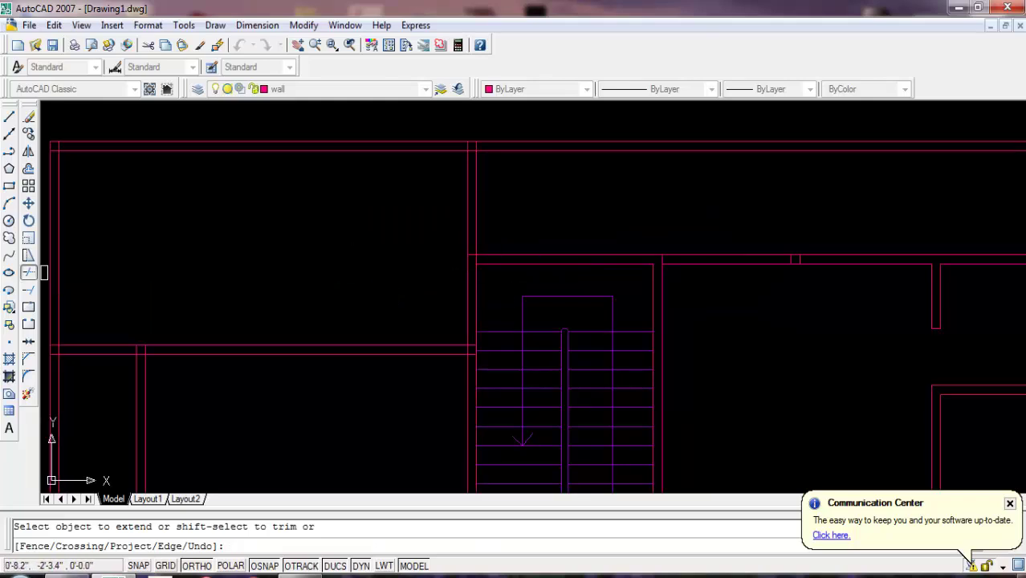
- Trim the inner top wall line where it overhangs past the vertical wall
click(28, 272)
click(514, 159)
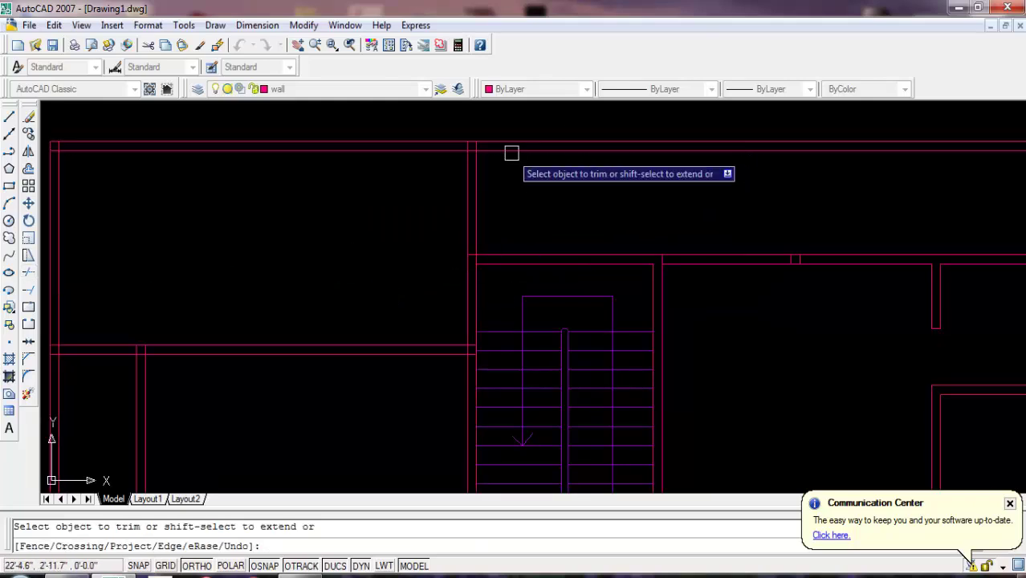
click(511, 152)
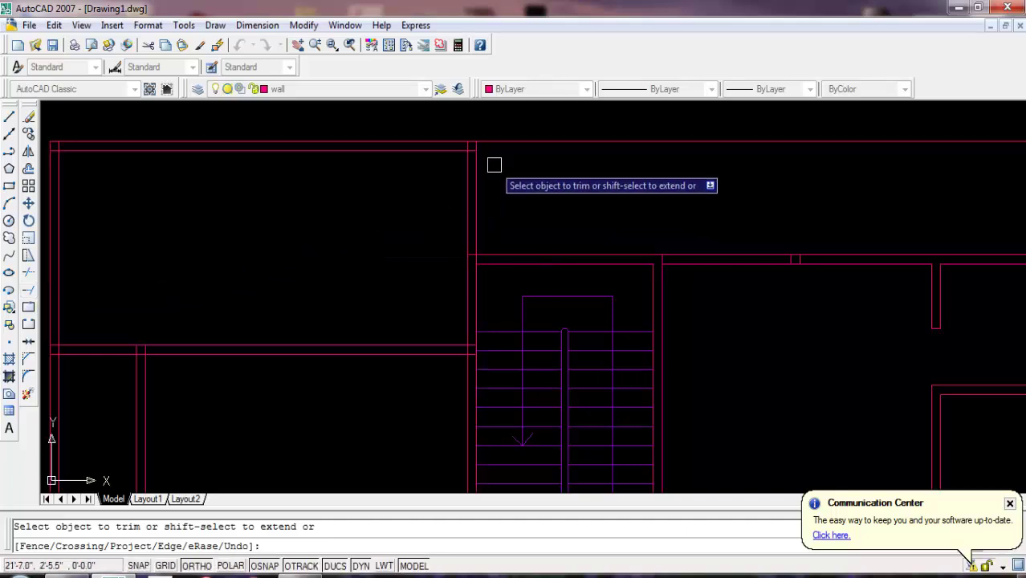
scroll(493, 164, down, 5)
scroll(452, 257, up, 3)
scroll(415, 257, up, 3)
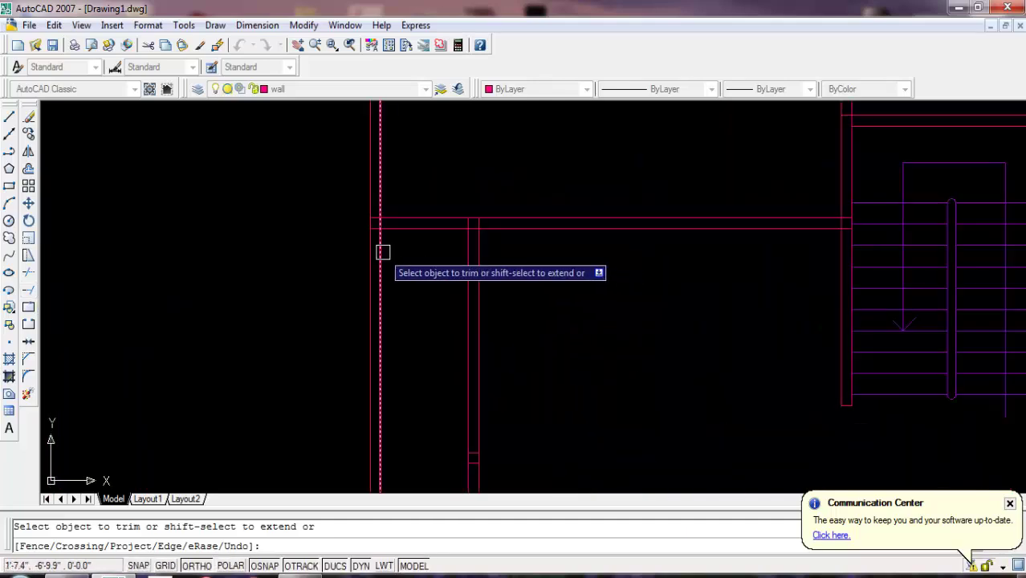
scroll(378, 251, down, 4)
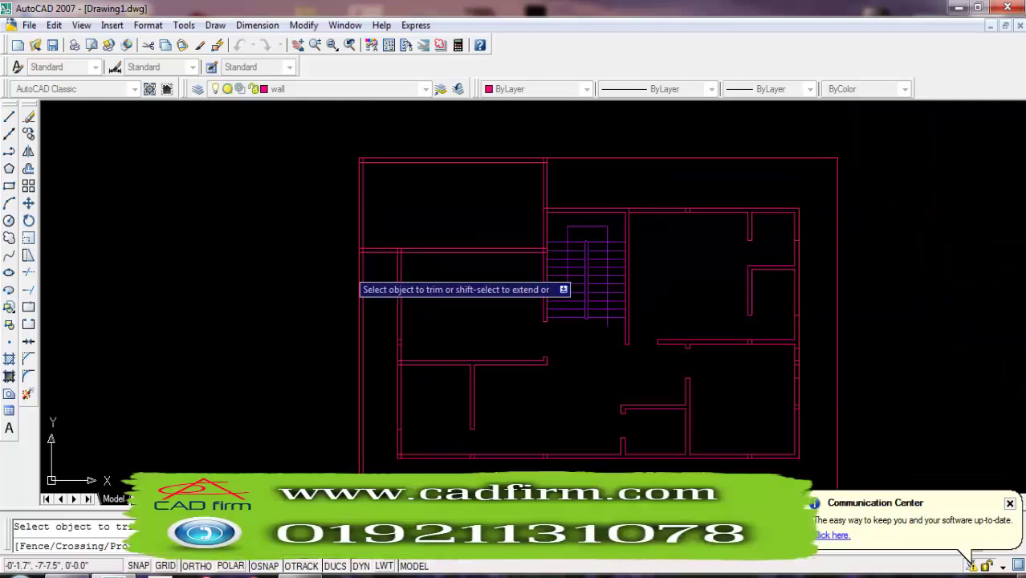
scroll(364, 265, up, 3)
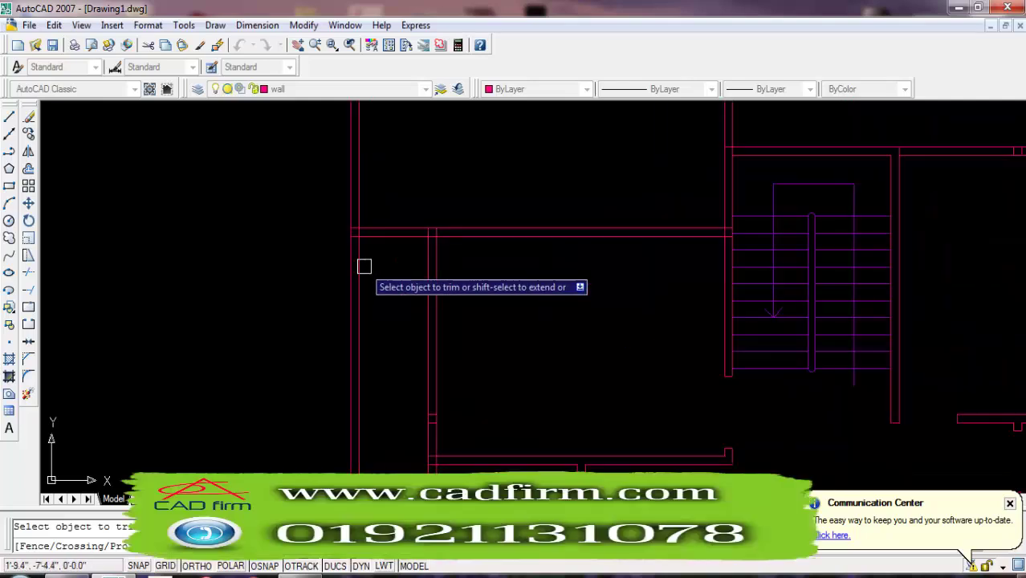
scroll(363, 266, down, 3)
key(Return)
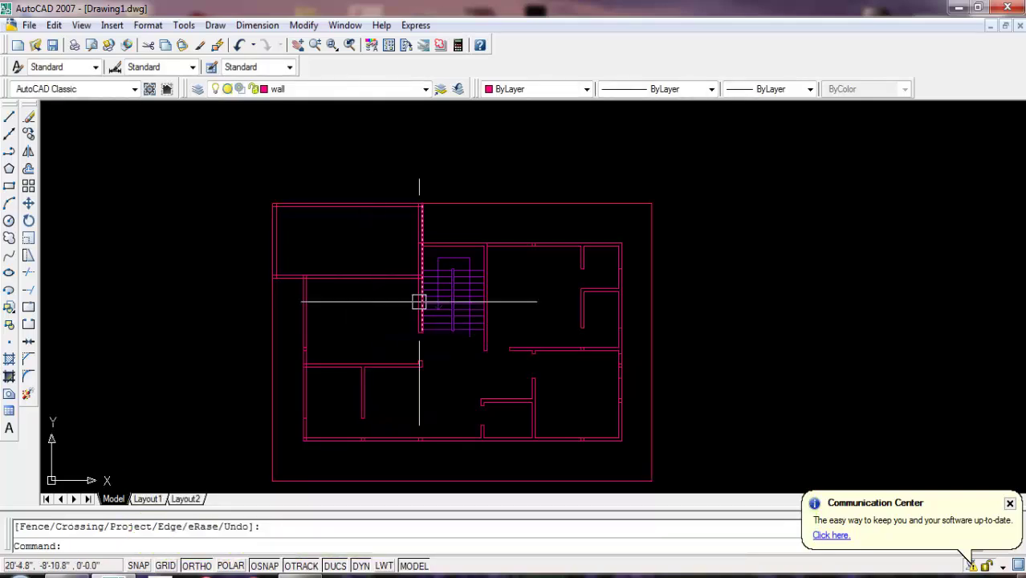
- Start another Trim and cancel it without changes
scroll(366, 312, up, 3)
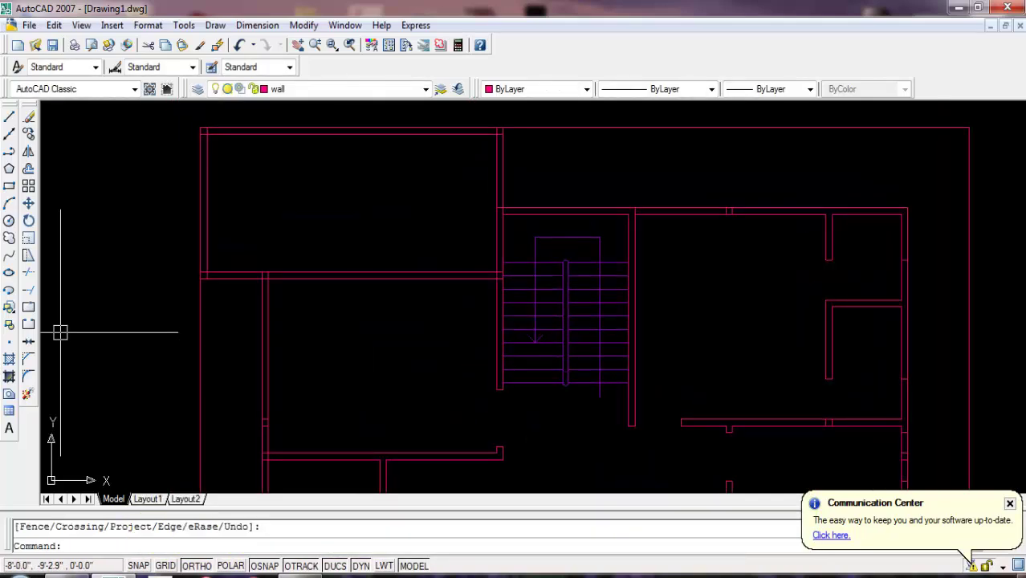
click(29, 272)
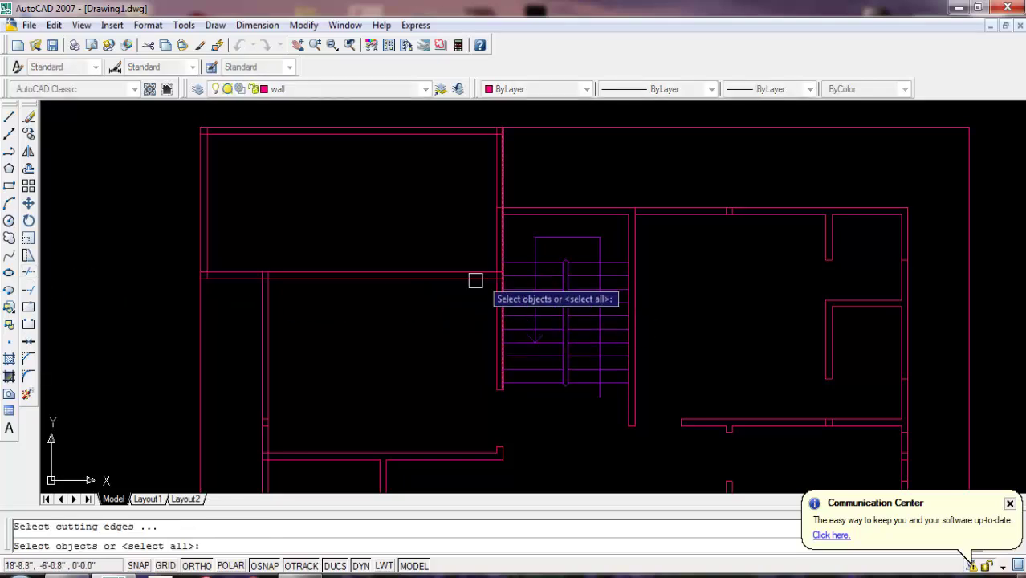
scroll(351, 329, down, 3)
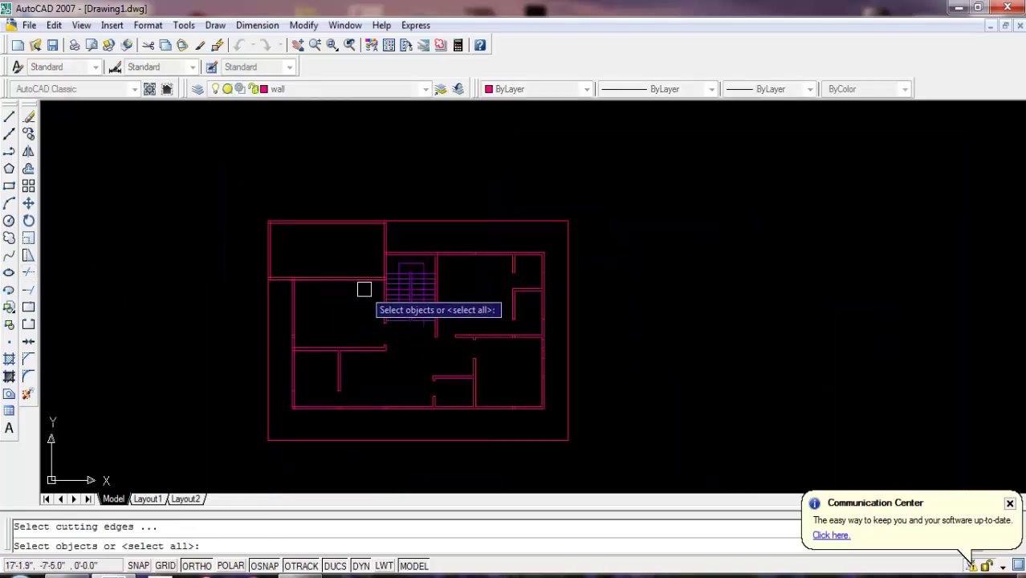
key(Escape)
scroll(397, 254, up, 3)
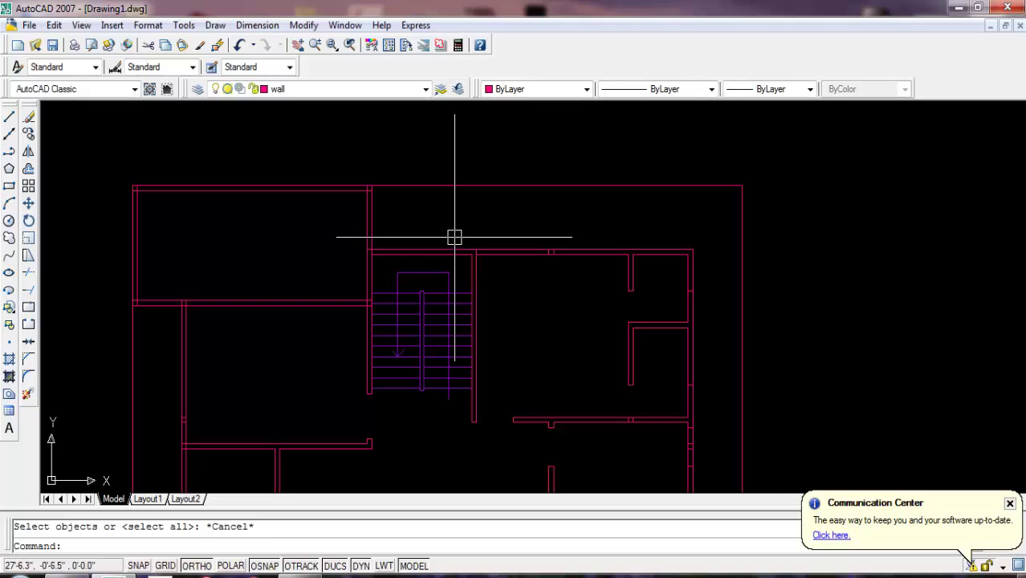
- Offset the stair-room's horizontal wall line 3' upward
text(p)
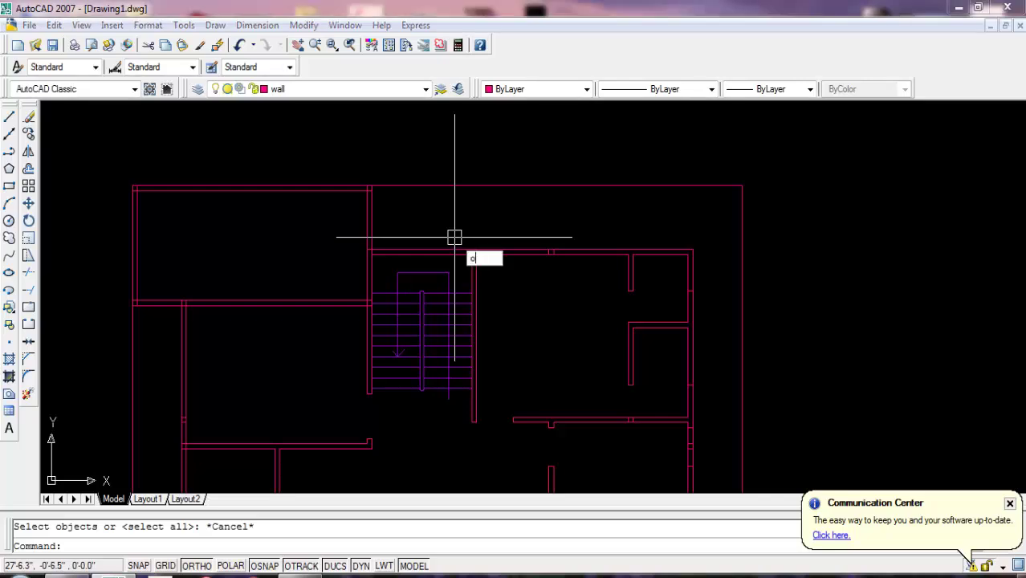
key(Return)
text(3)
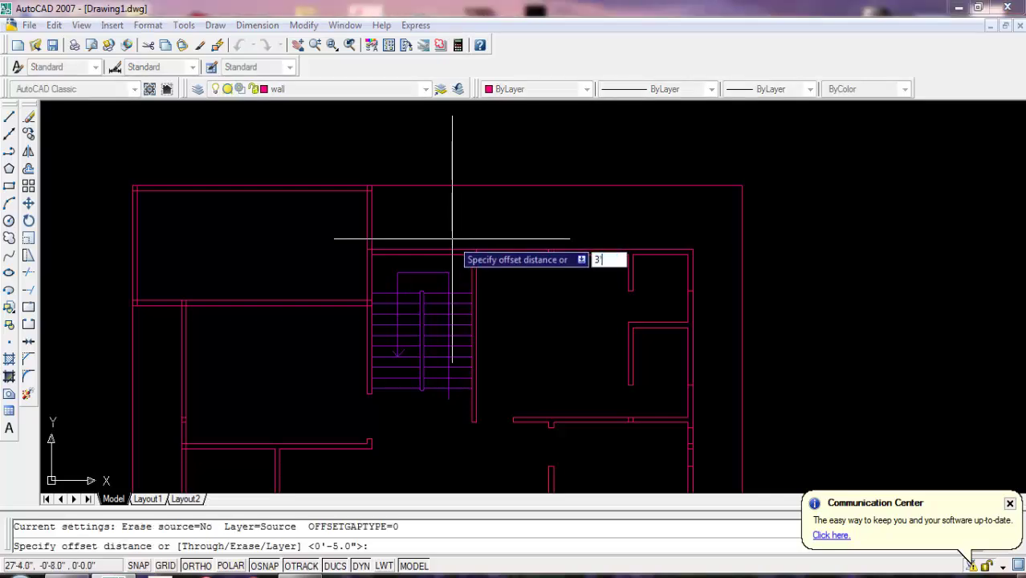
key(Return)
scroll(418, 235, up, 2)
scroll(411, 245, up, 2)
click(407, 263)
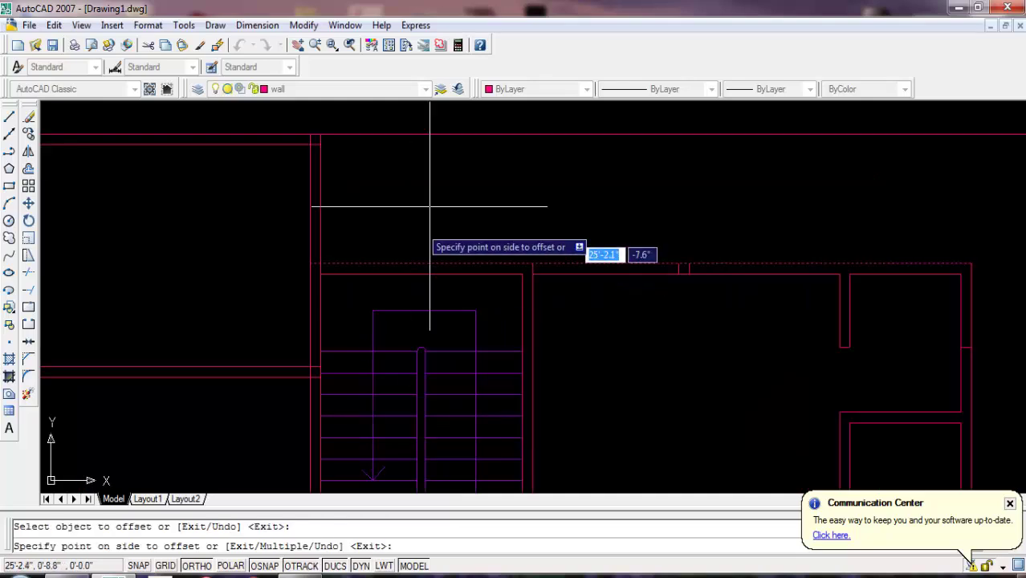
click(428, 206)
- Trim the wall segments between the two lines, then delete the stray leftover line
key(Return)
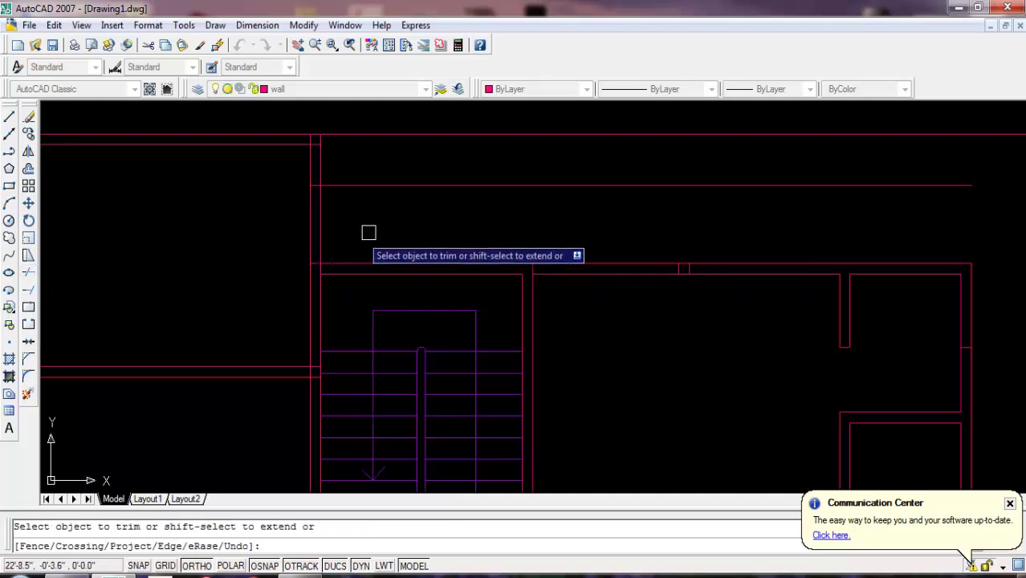
drag(368, 233, 198, 247)
click(353, 187)
scroll(314, 264, up, 2)
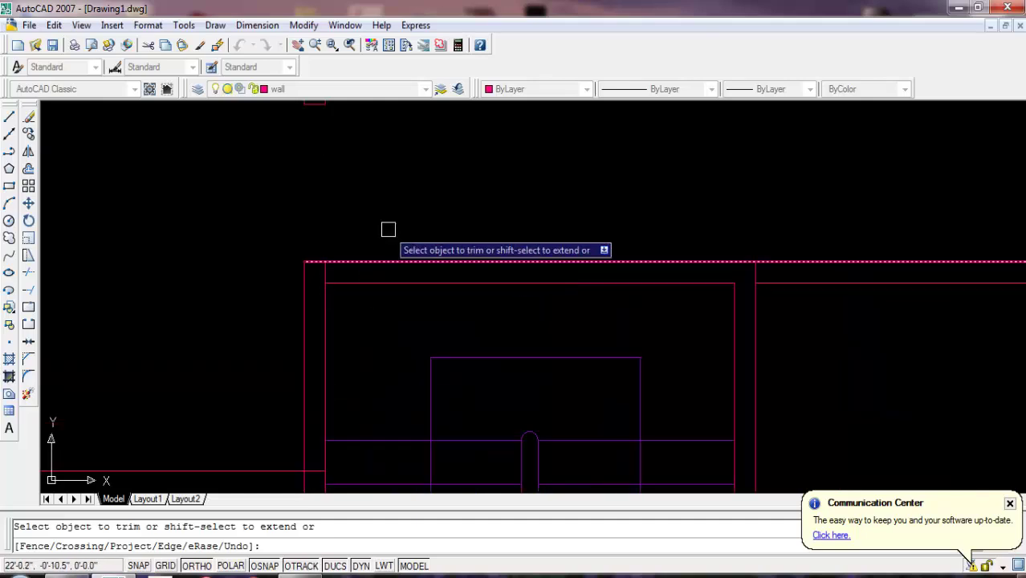
scroll(318, 266, up, 2)
scroll(323, 271, down, 3)
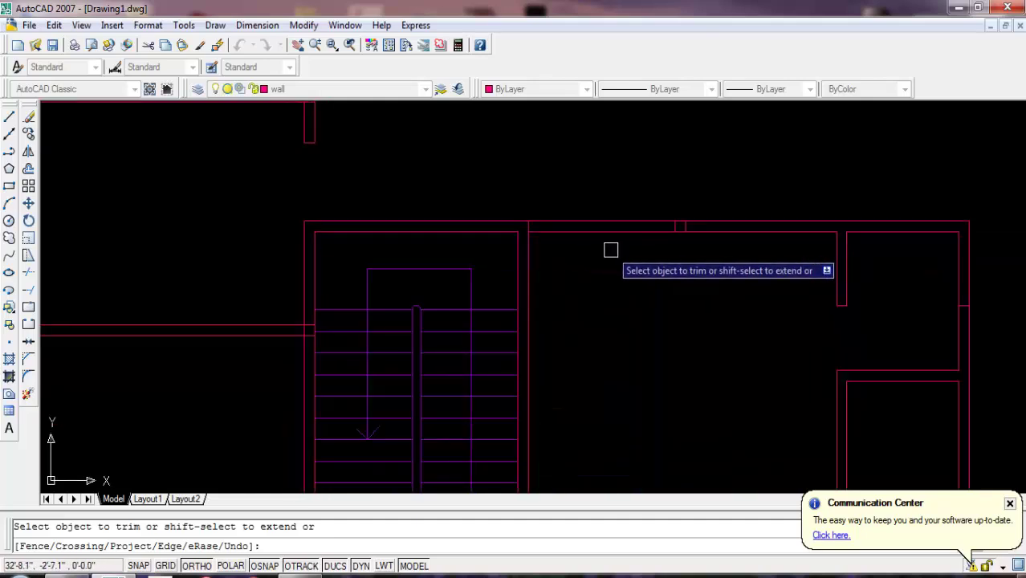
scroll(520, 239, up, 3)
scroll(535, 236, down, 2)
scroll(571, 227, down, 2)
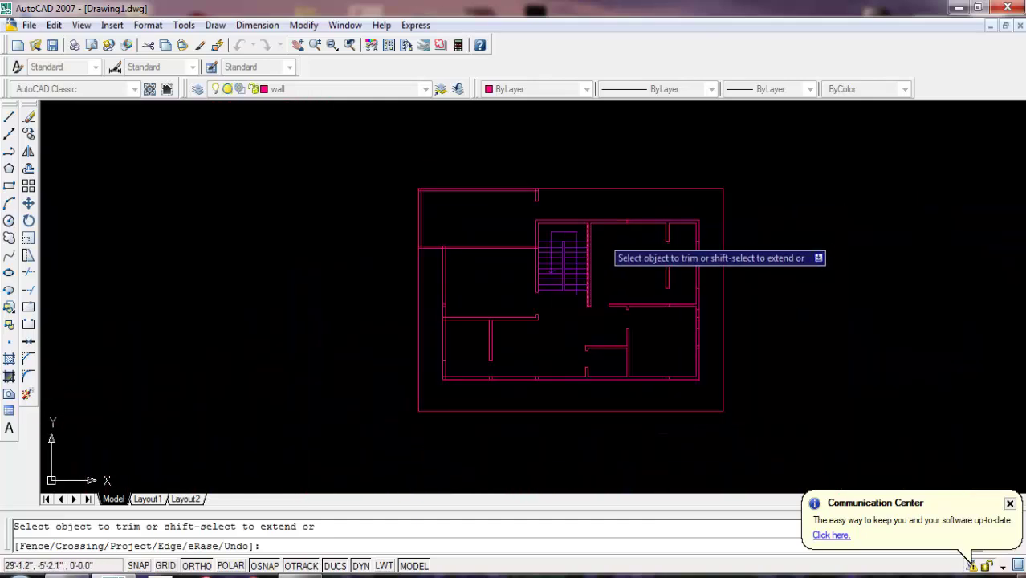
scroll(379, 325, up, 4)
scroll(164, 301, down, 4)
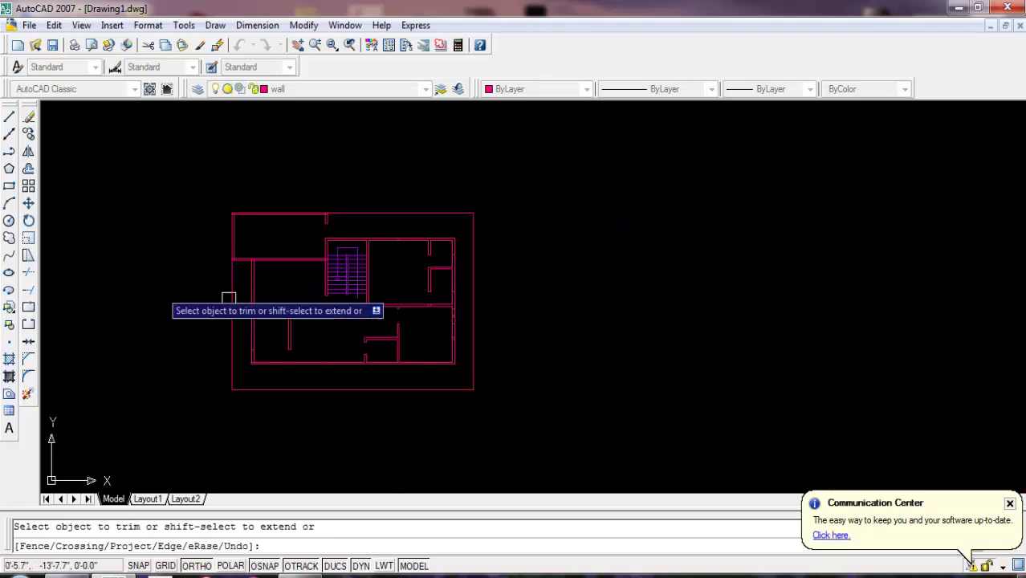
scroll(393, 274, up, 3)
scroll(324, 201, up, 3)
scroll(324, 201, up, 2)
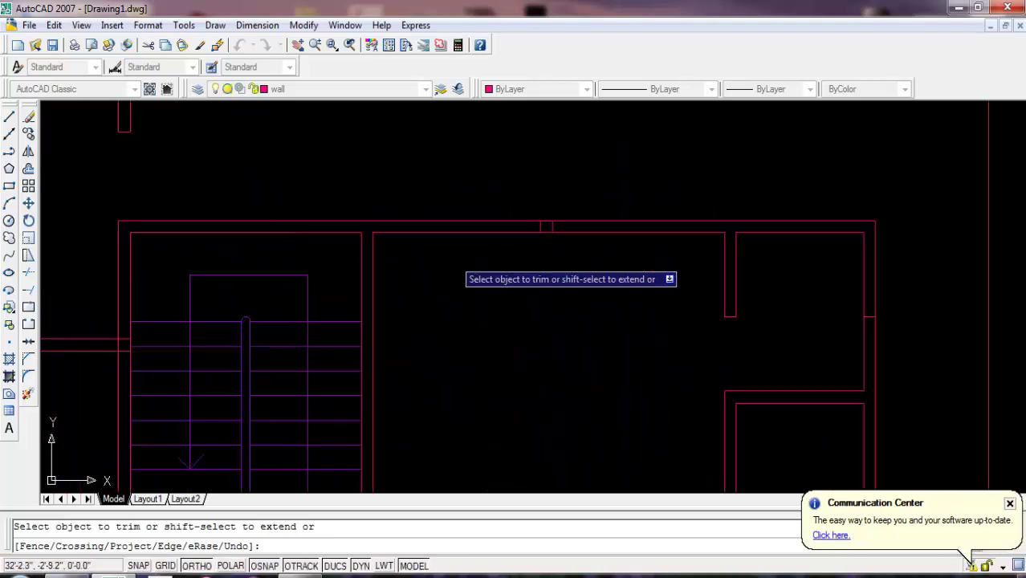
key(Return)
drag(477, 191, 588, 337)
key(Delete)
- Erase the stray lines and the five leftover lines near the wall
scroll(614, 195, down, 3)
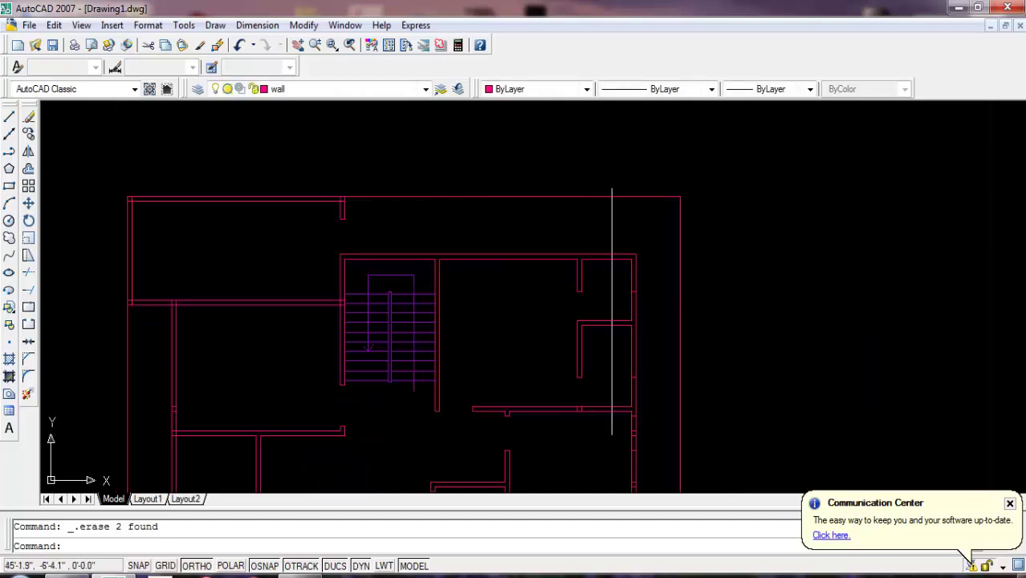
scroll(616, 273, up, 3)
click(651, 280)
key(Delete)
scroll(675, 304, down, 3)
scroll(510, 270, up, 3)
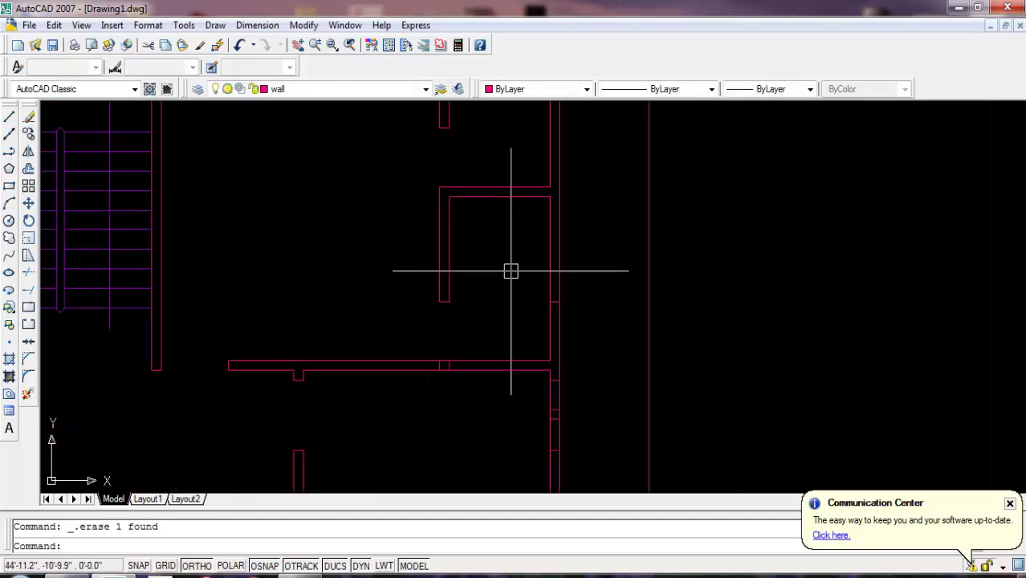
click(463, 334)
key(Delete)
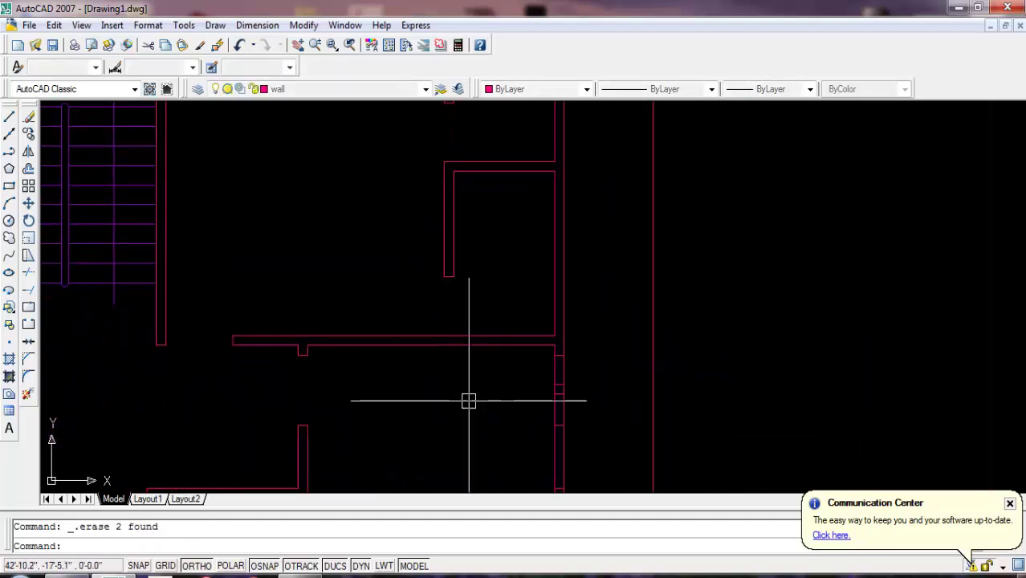
middle_drag(467, 402, 501, 270)
click(522, 346)
key(Delete)
scroll(519, 254, up, 3)
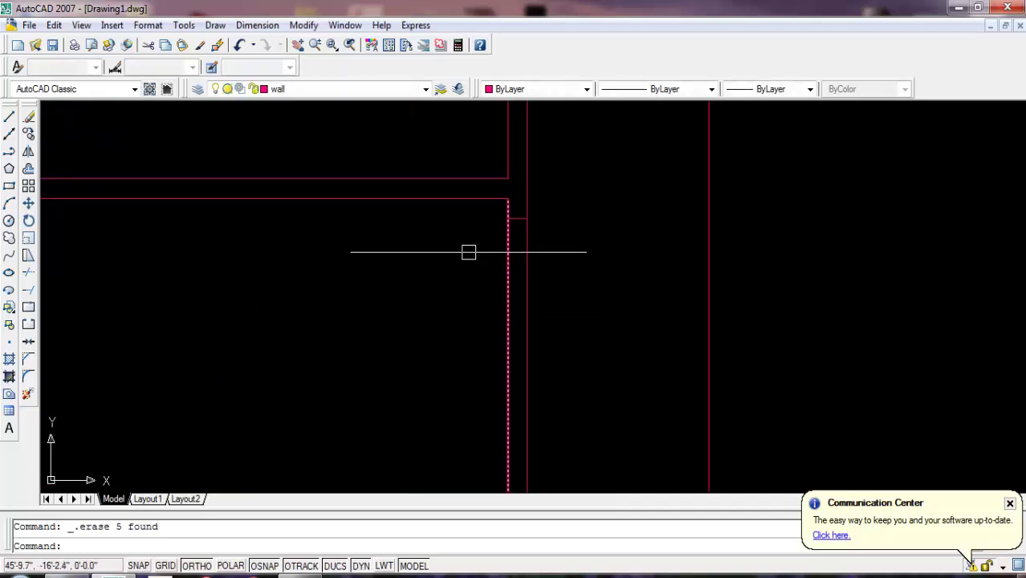
- Erase another stray line, two tick lines and four leftover wall pieces along the bottom wall
click(485, 214)
click(577, 279)
key(Delete)
scroll(575, 187, down, 2)
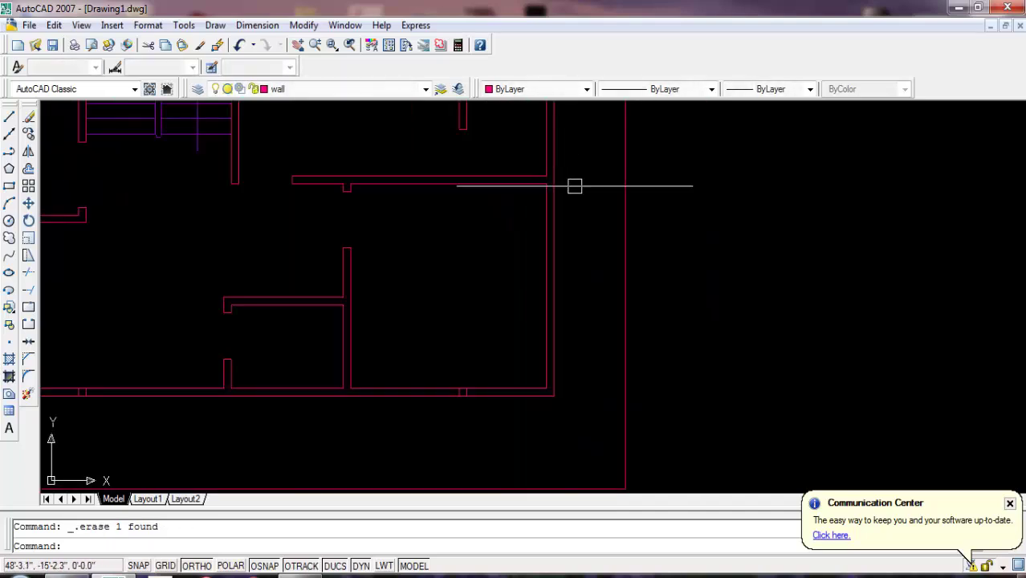
click(438, 348)
click(502, 408)
key(Delete)
middle_drag(451, 354, 713, 357)
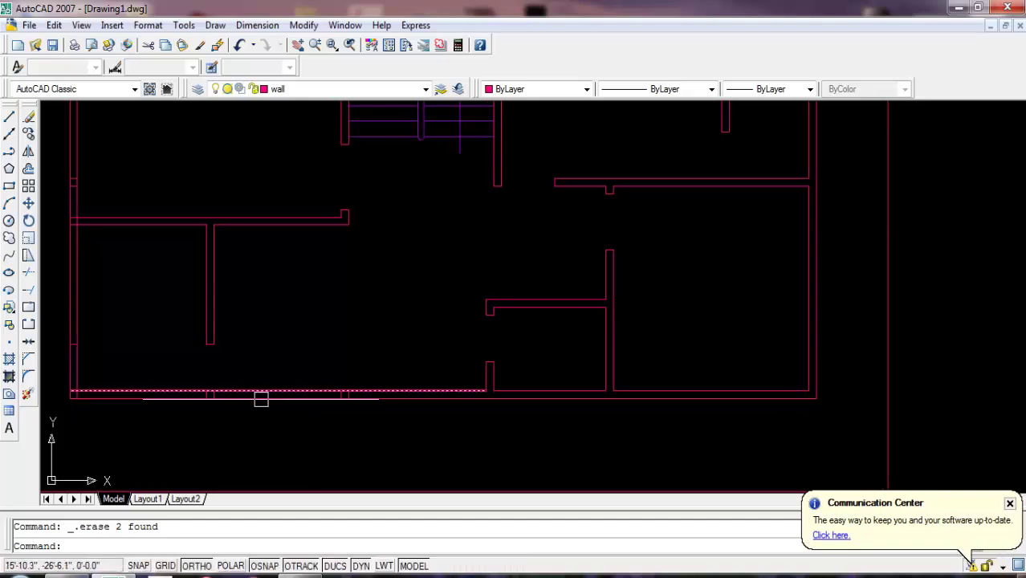
click(165, 378)
click(417, 443)
key(Delete)
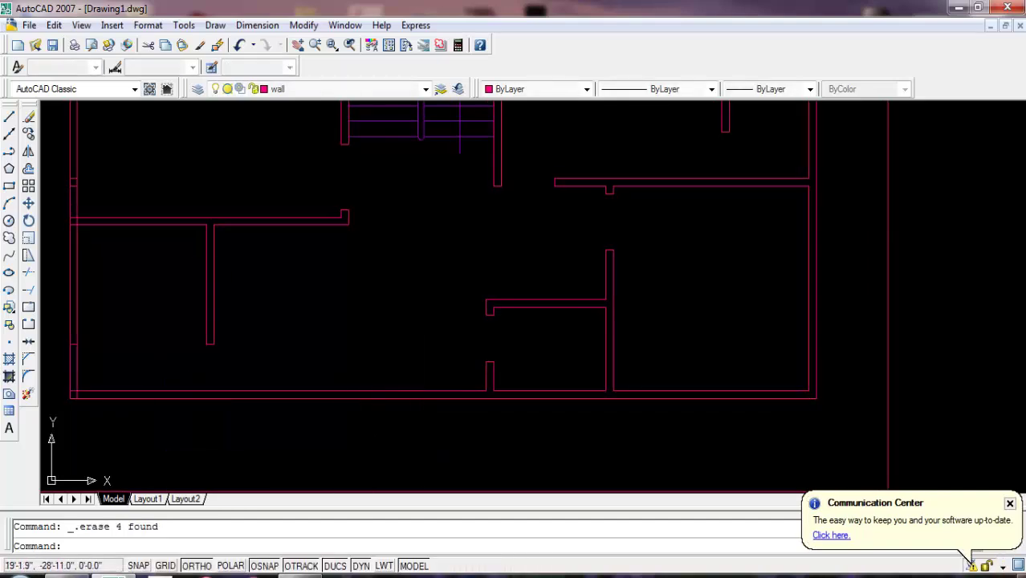
- Erase the small wall stub and tick lines on the plan's left wall
middle_drag(45, 314, 219, 330)
click(219, 330)
click(298, 366)
key(Delete)
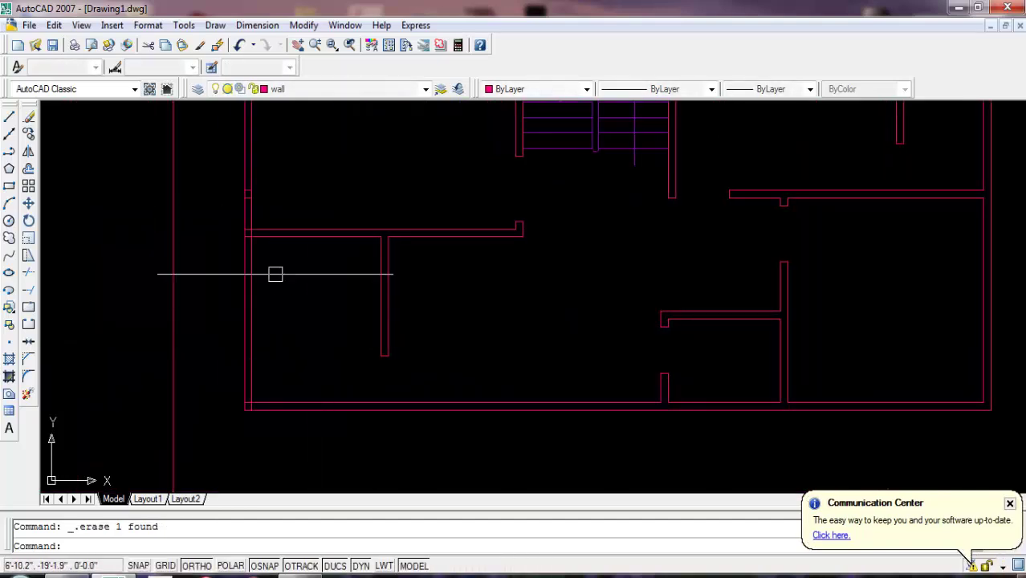
click(227, 171)
click(273, 213)
key(Delete)
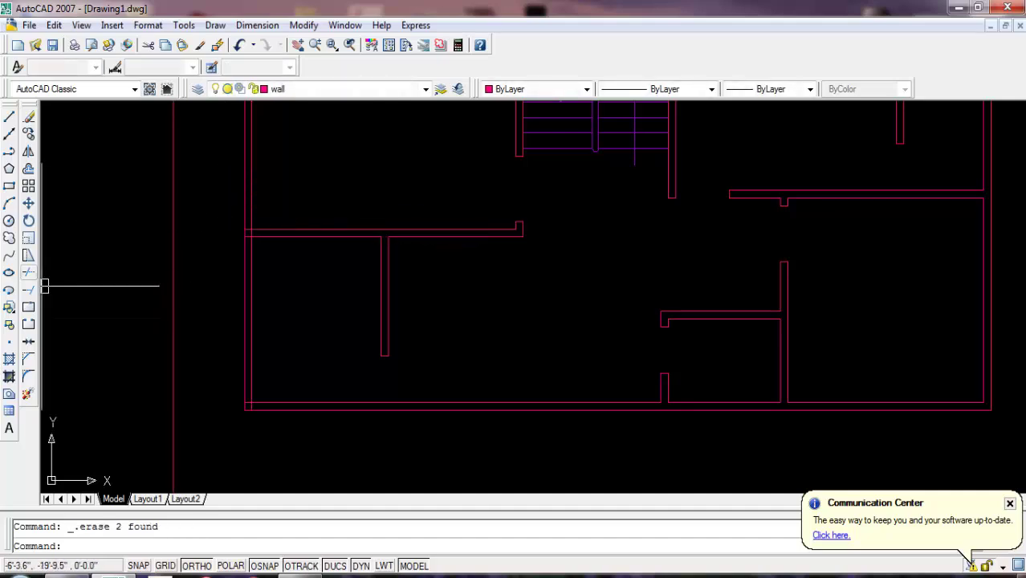
- Start Trim using every line as a cutting edge
click(28, 273)
key(Return)
scroll(289, 241, up, 6)
- Trim the overlapping lines at the first wall corner and the lower corner
click(345, 174)
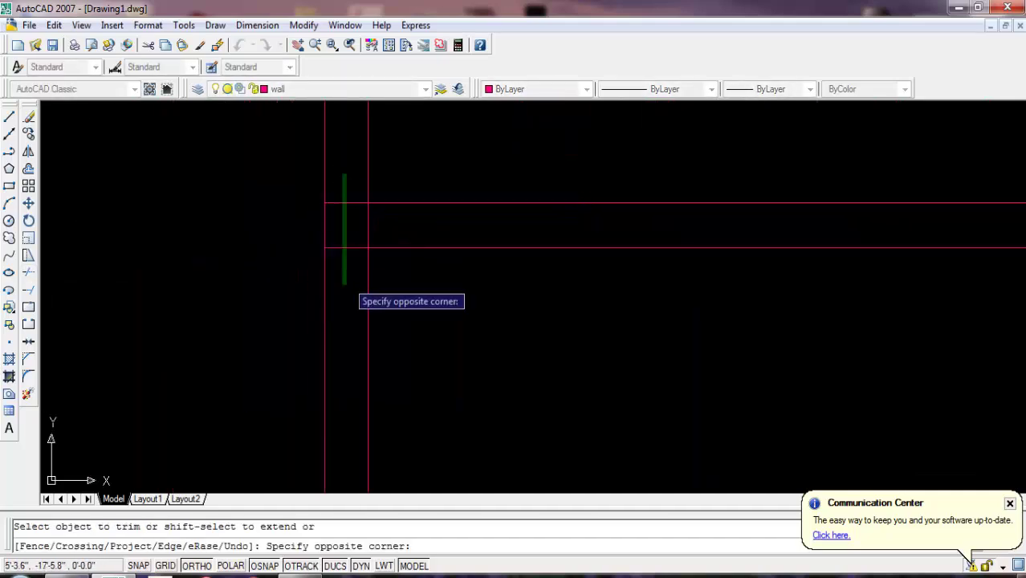
click(345, 285)
key(Return)
scroll(355, 183, down, 3)
middle_drag(354, 183, 355, 434)
scroll(351, 404, up, 4)
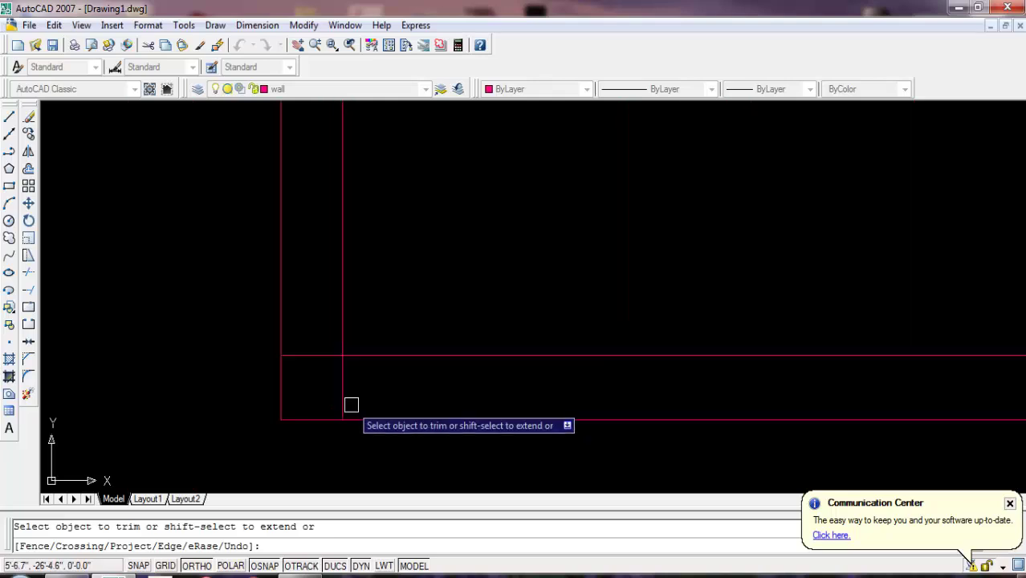
scroll(350, 405, down, 1)
click(354, 396)
click(283, 321)
- Trim the wall corners along the top walls, including the left corner
scroll(341, 429, down, 3)
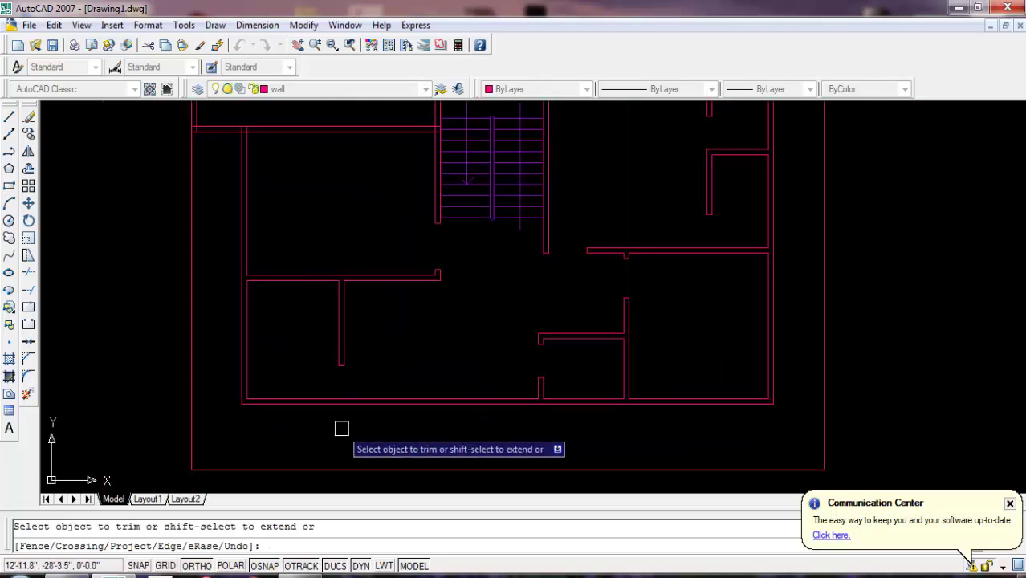
middle_drag(406, 353, 359, 545)
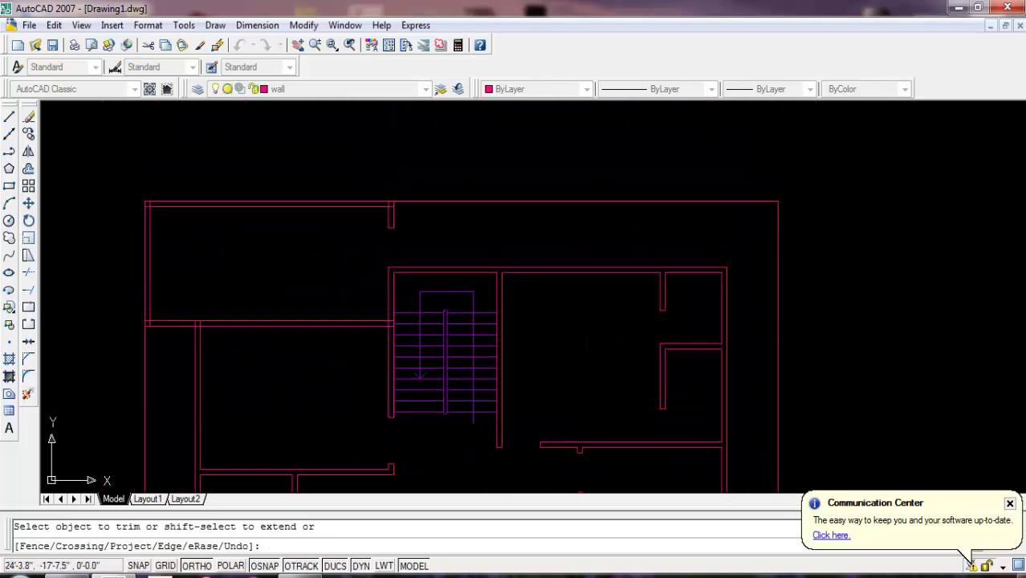
scroll(379, 179, up, 1)
scroll(382, 187, up, 6)
scroll(411, 263, up, 2)
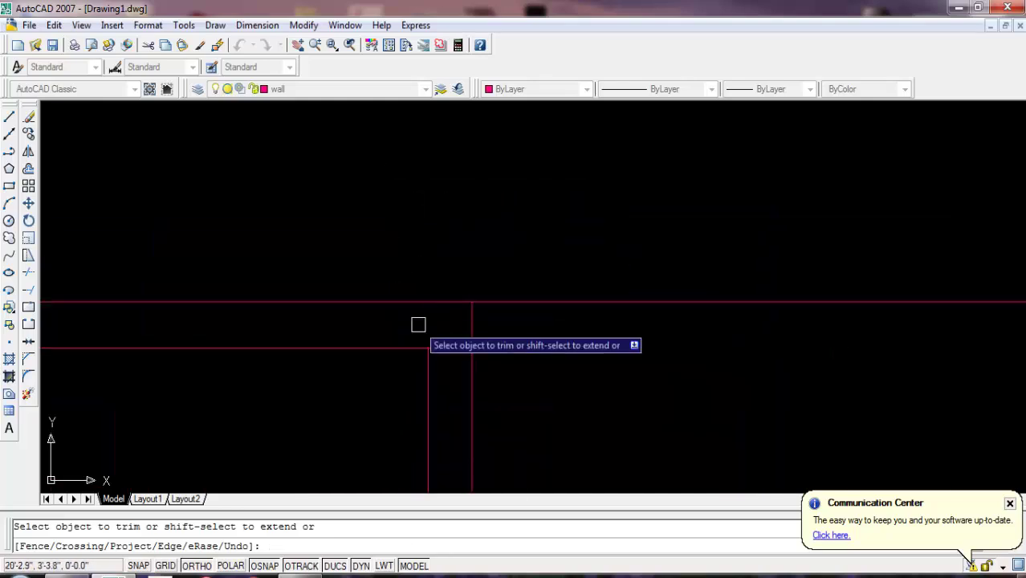
scroll(371, 314, down, 5)
scroll(322, 301, up, 1)
scroll(284, 292, up, 1)
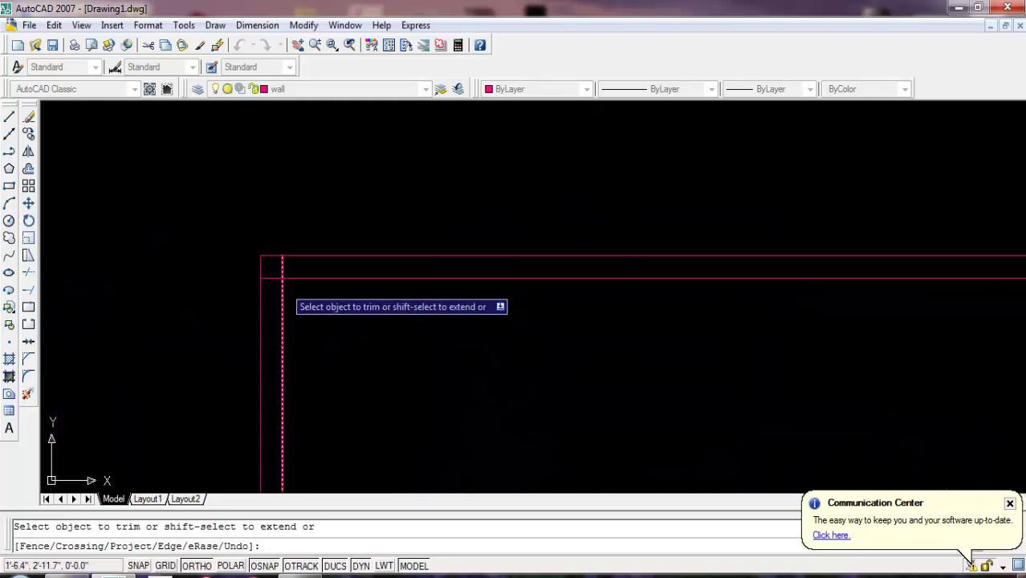
scroll(273, 277, down, 1)
scroll(285, 260, up, 4)
click(289, 252)
scroll(273, 297, down, 2)
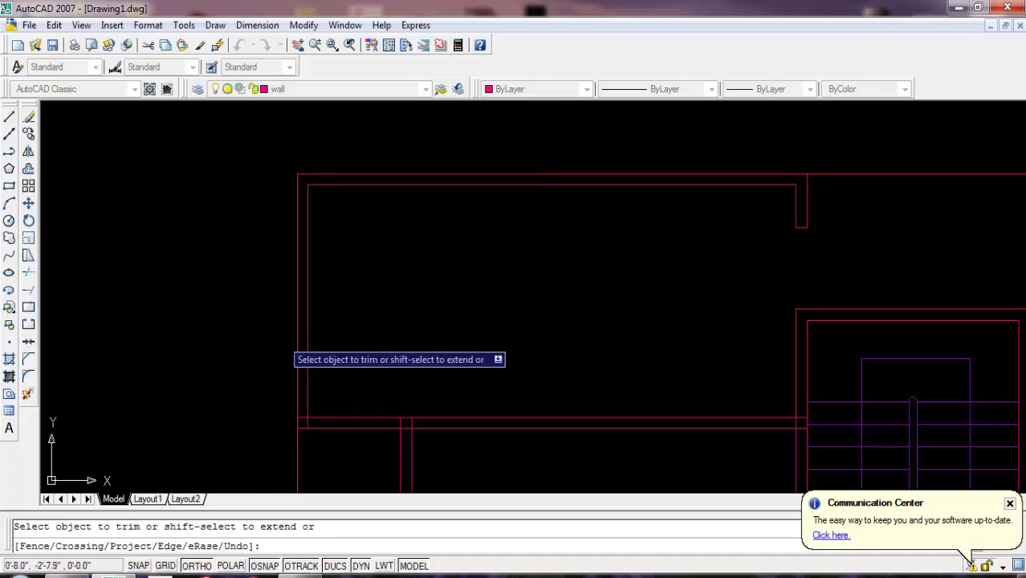
scroll(233, 229, up, 3)
scroll(193, 216, up, 2)
click(214, 205)
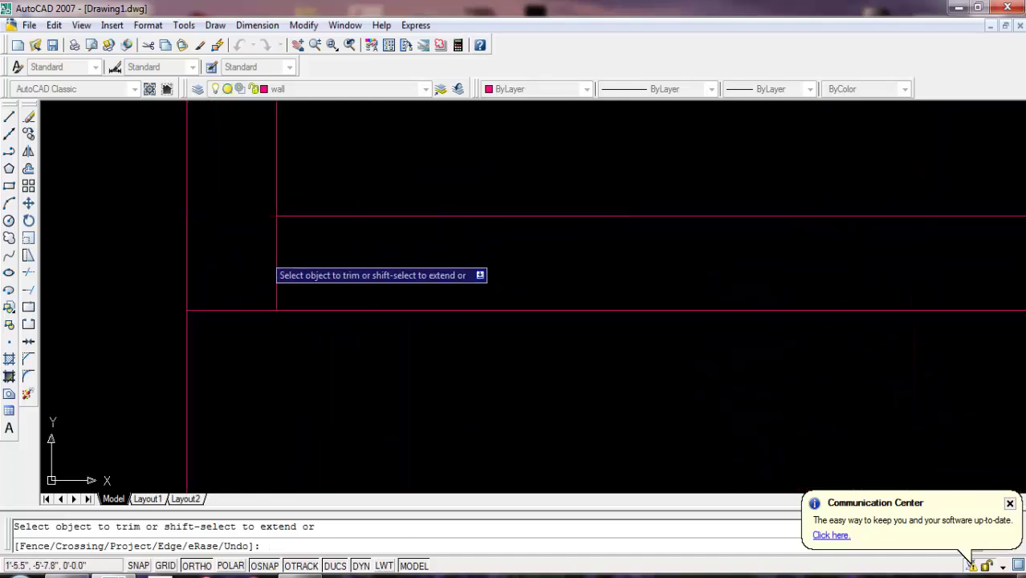
scroll(281, 265, down, 2)
scroll(313, 297, up, 2)
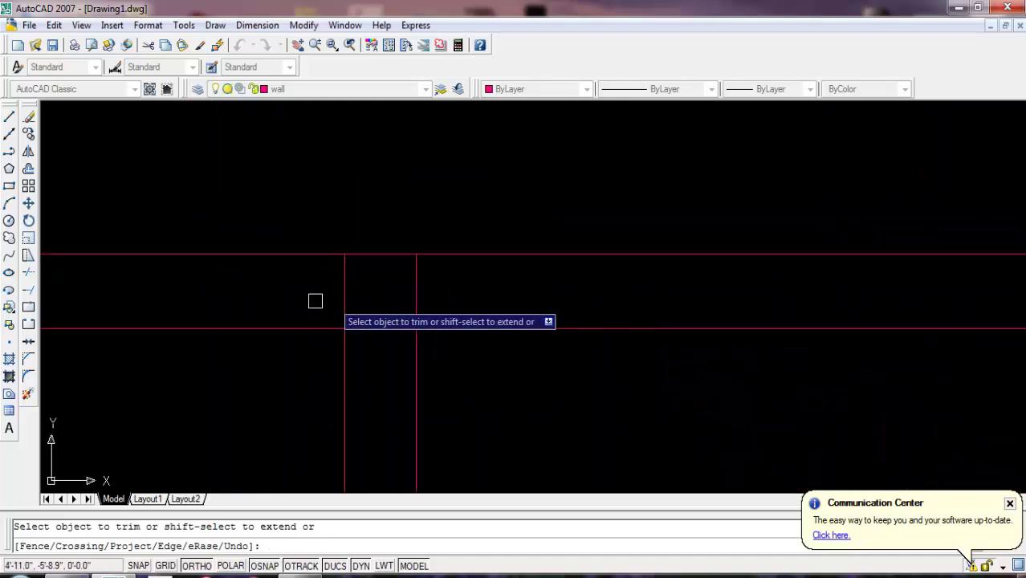
- Trim the central wall junction and the stair wall corner, then end trimming
click(486, 283)
click(332, 285)
scroll(353, 353, down, 3)
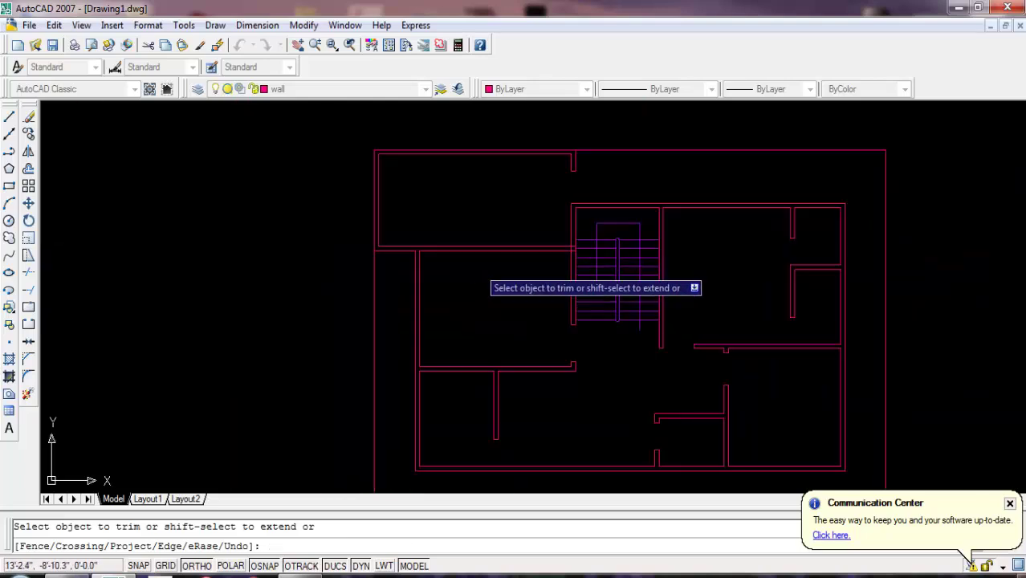
scroll(481, 317, up, 2)
scroll(393, 281, up, 3)
scroll(418, 240, up, 2)
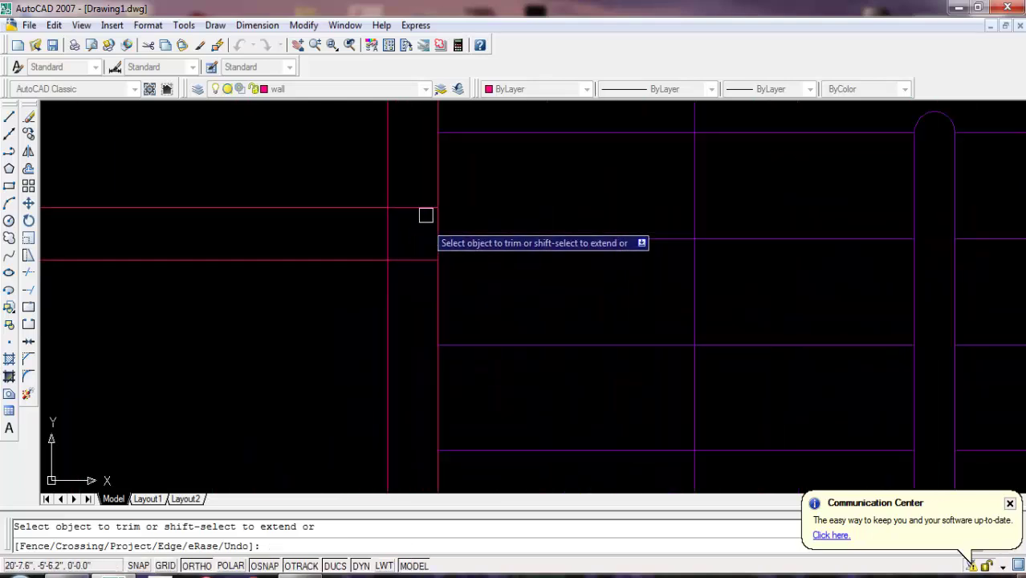
click(415, 183)
click(406, 254)
scroll(321, 249, down, 2)
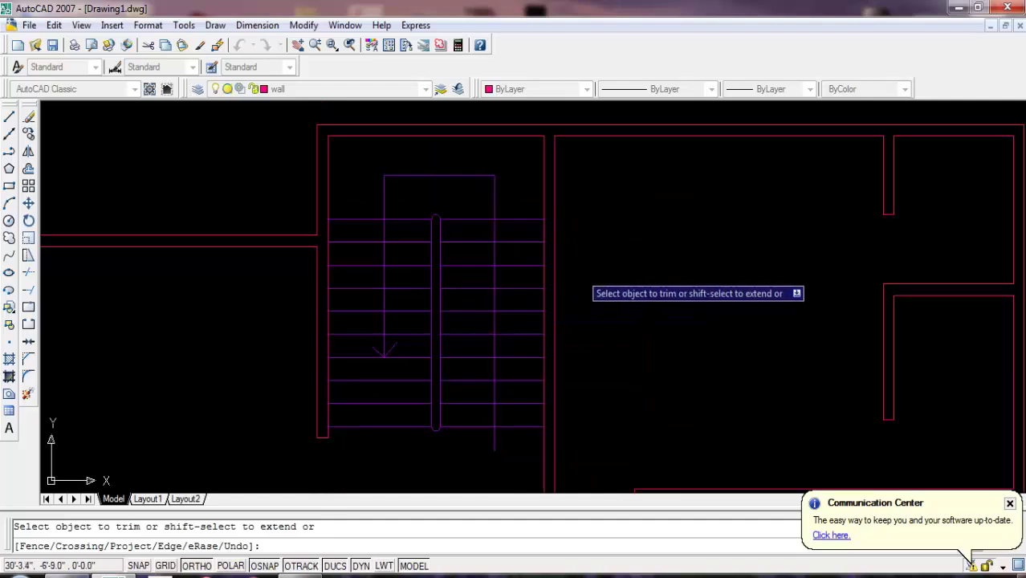
scroll(481, 273, down, 1)
scroll(562, 305, down, 1)
scroll(475, 281, down, 2)
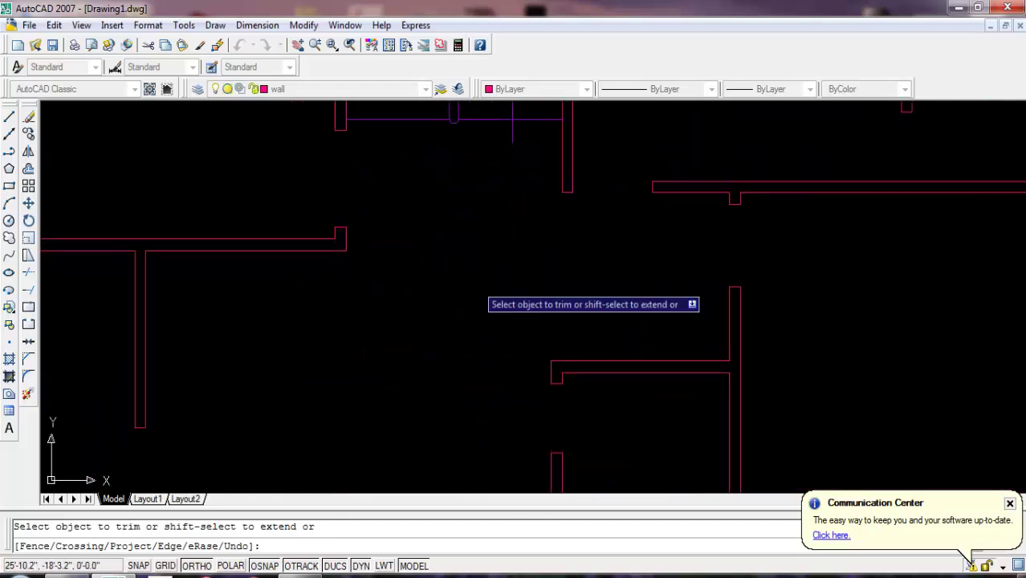
scroll(750, 291, down, 2)
scroll(603, 198, up, 2)
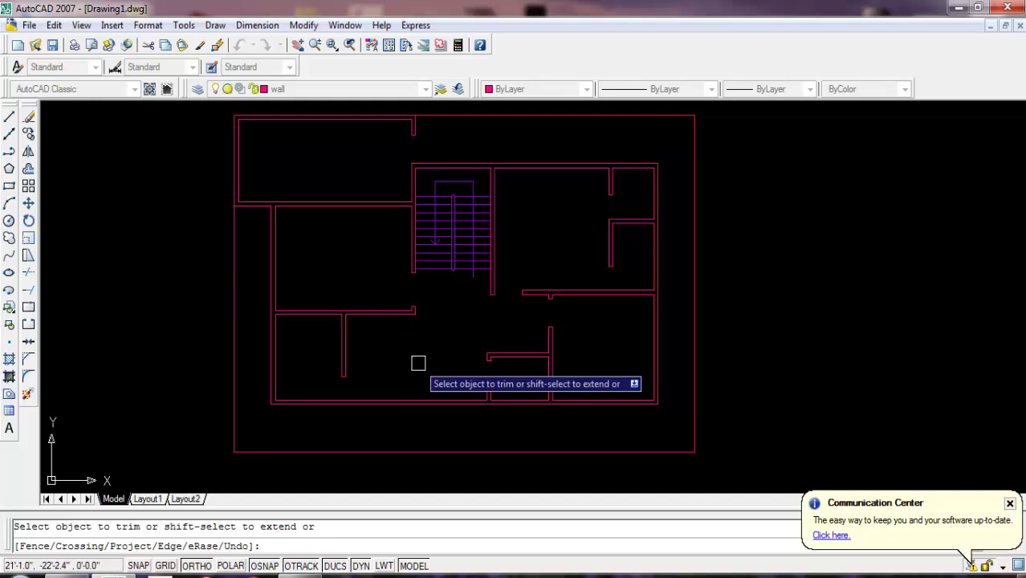
scroll(433, 337, up, 3)
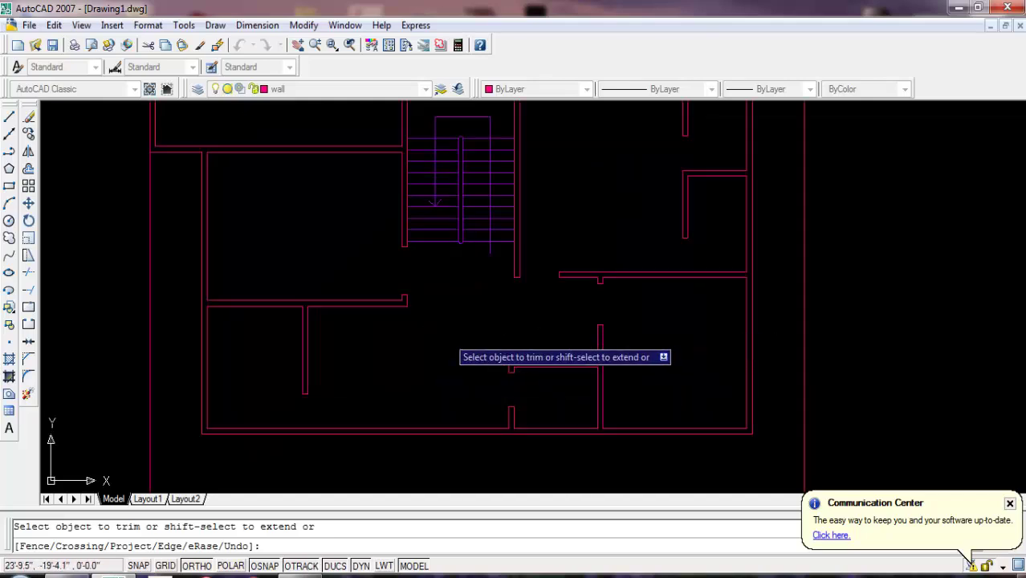
key(Escape)
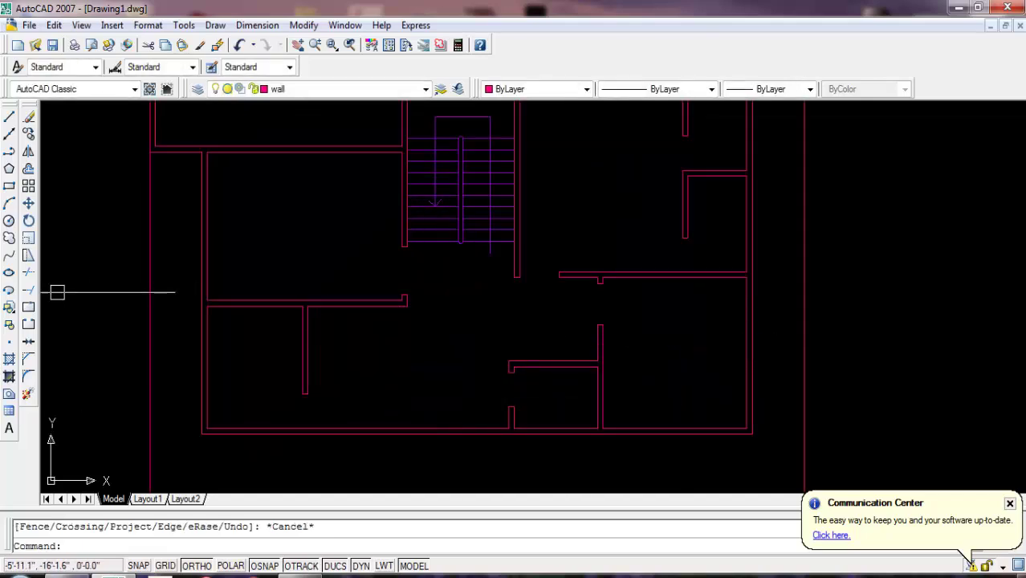
- Extend the vertical wall lines beside the stairs to the horizontal wall, trimming its surplus line
click(28, 290)
key(Return)
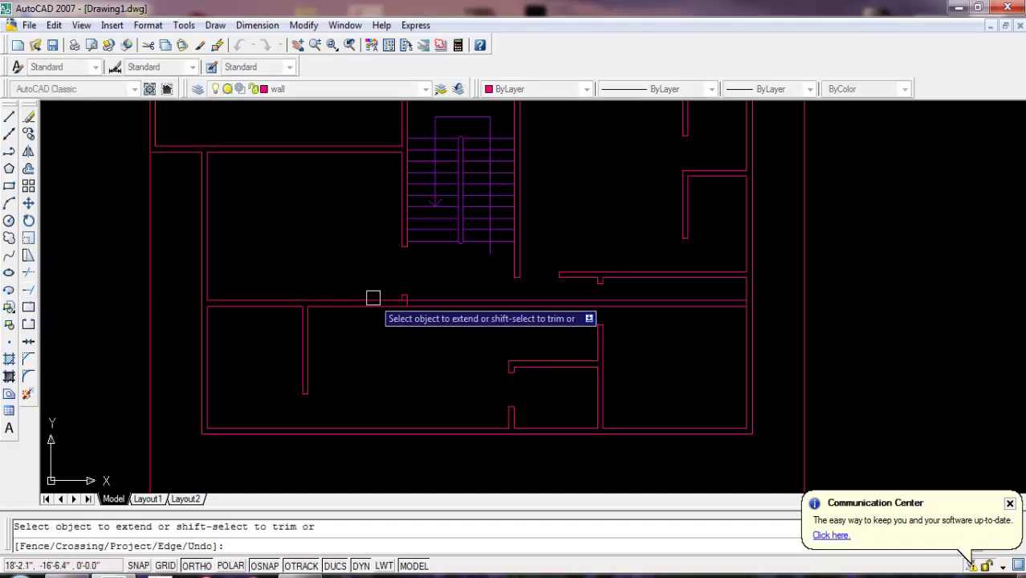
scroll(554, 273, up, 4)
click(515, 244)
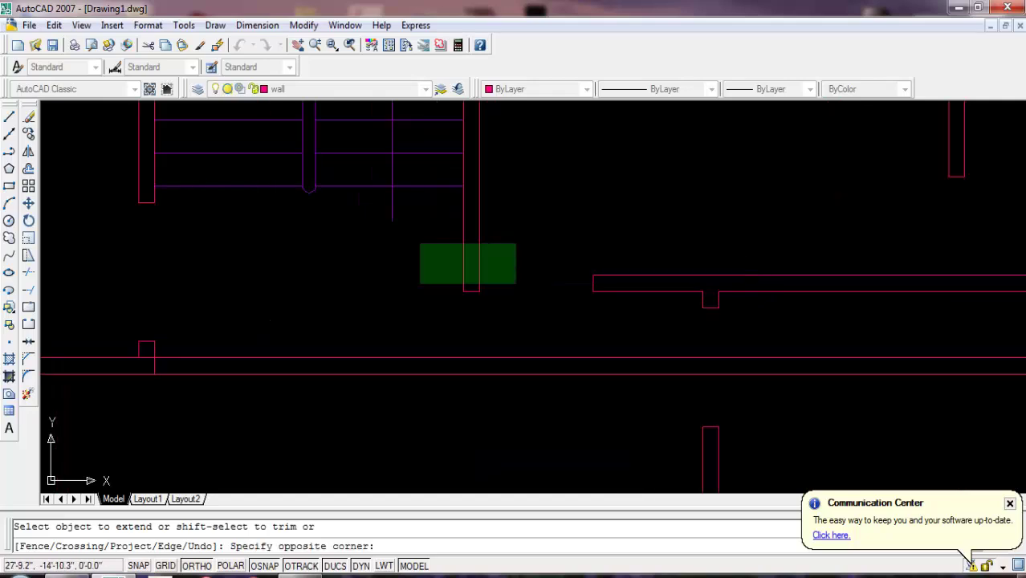
click(419, 285)
scroll(575, 346, down, 2)
scroll(534, 359, down, 2)
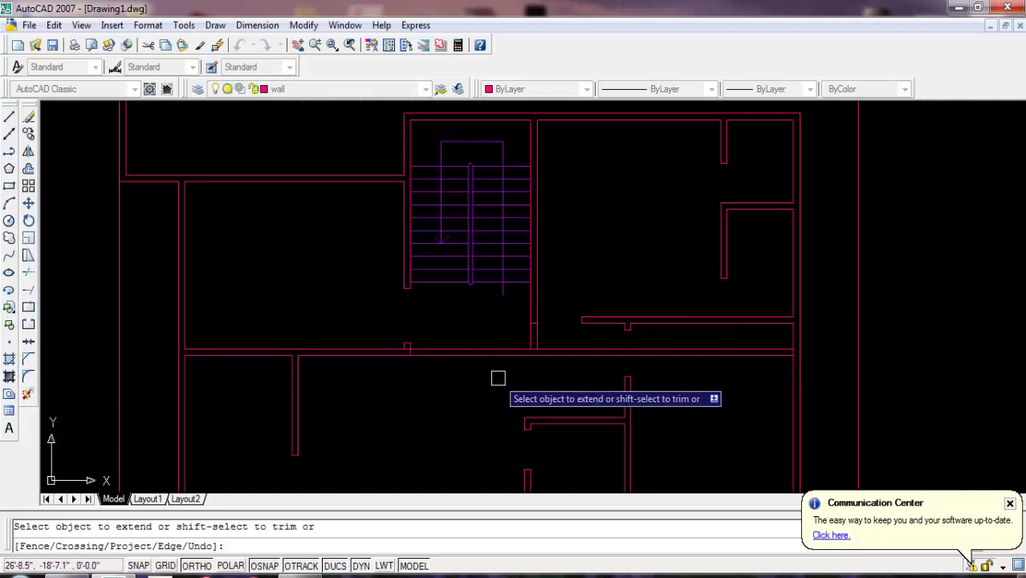
click(559, 311)
click(505, 348)
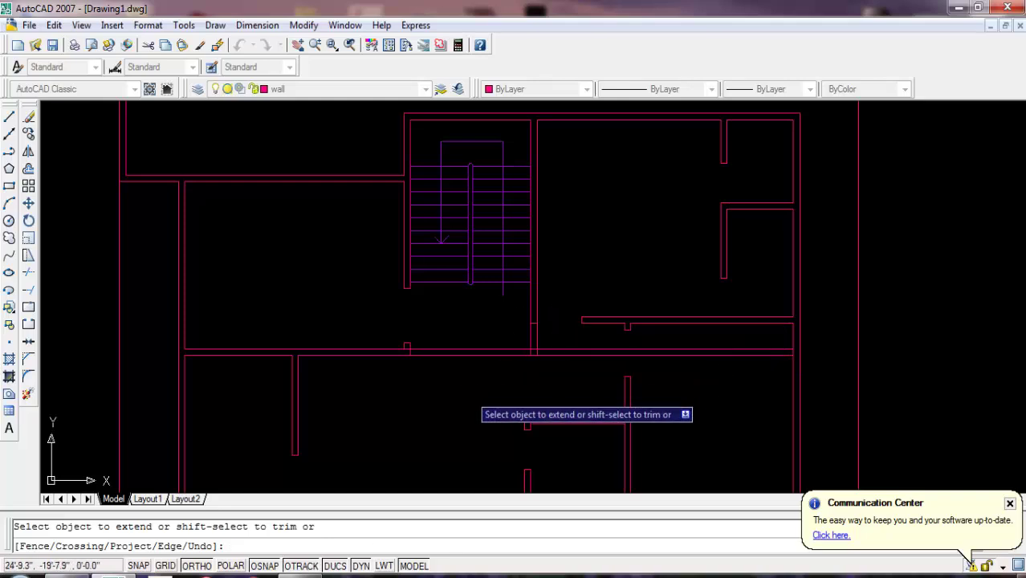
click(28, 272)
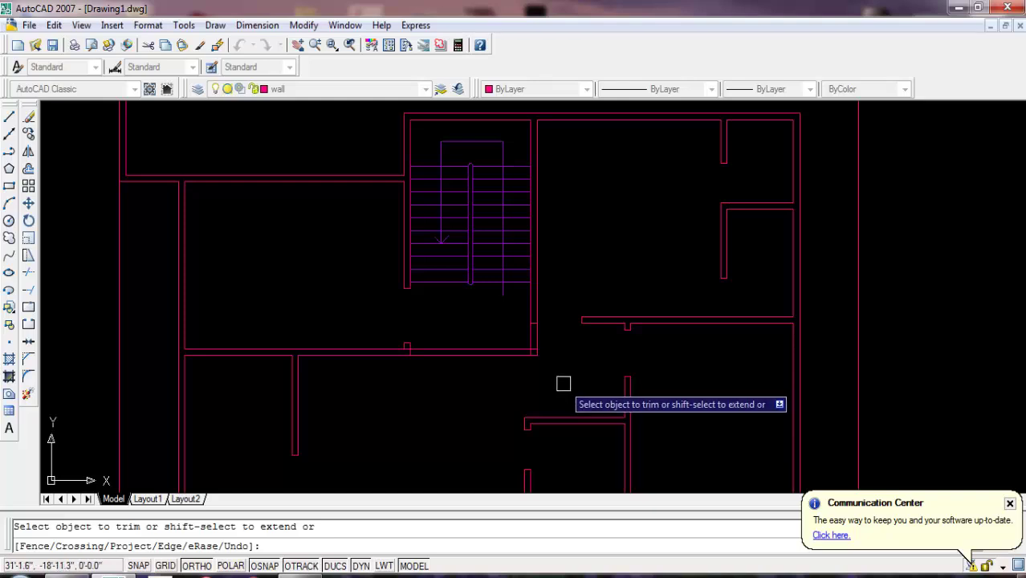
- Offset the wall line 3'-6 as a guide for the opening
key(Escape)
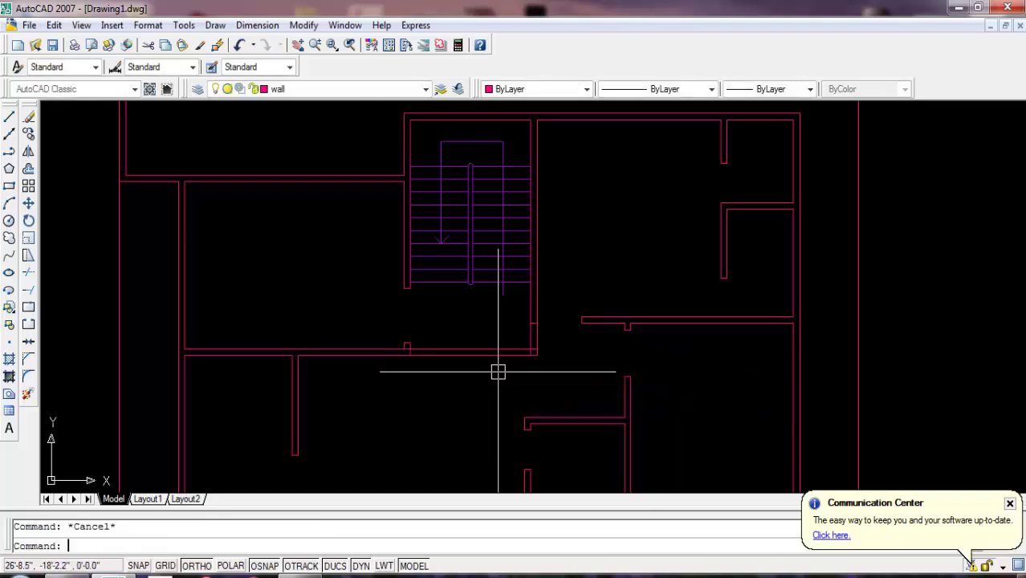
text(o)
key(Return)
text(3'-)
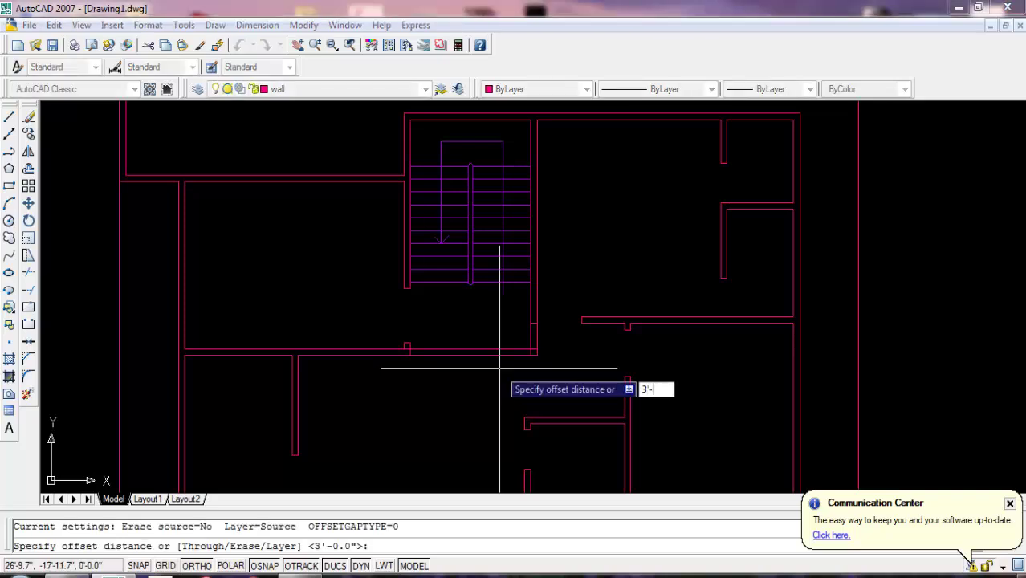
key(Return)
scroll(562, 330, up, 2)
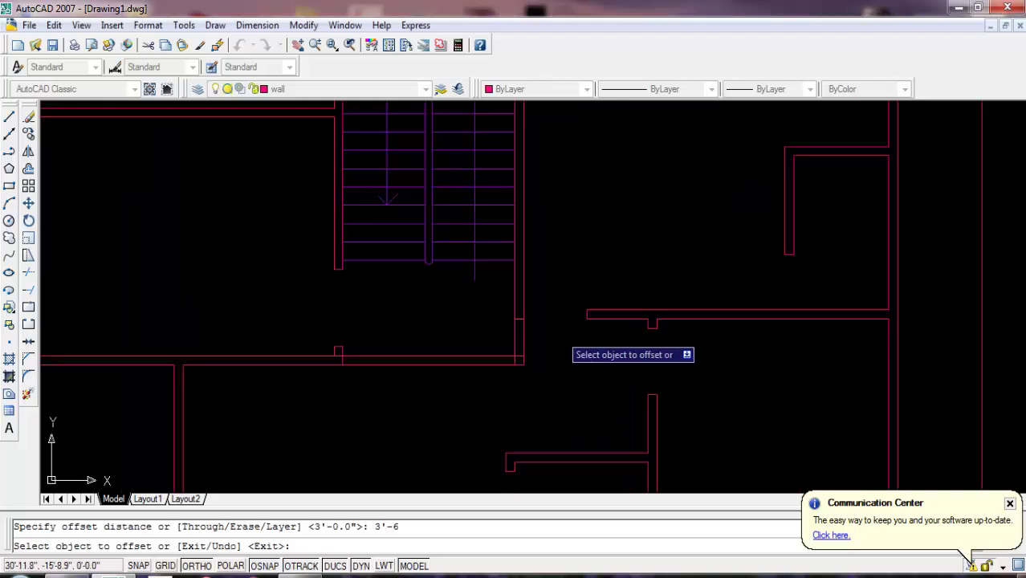
click(514, 330)
scroll(463, 334, up, 2)
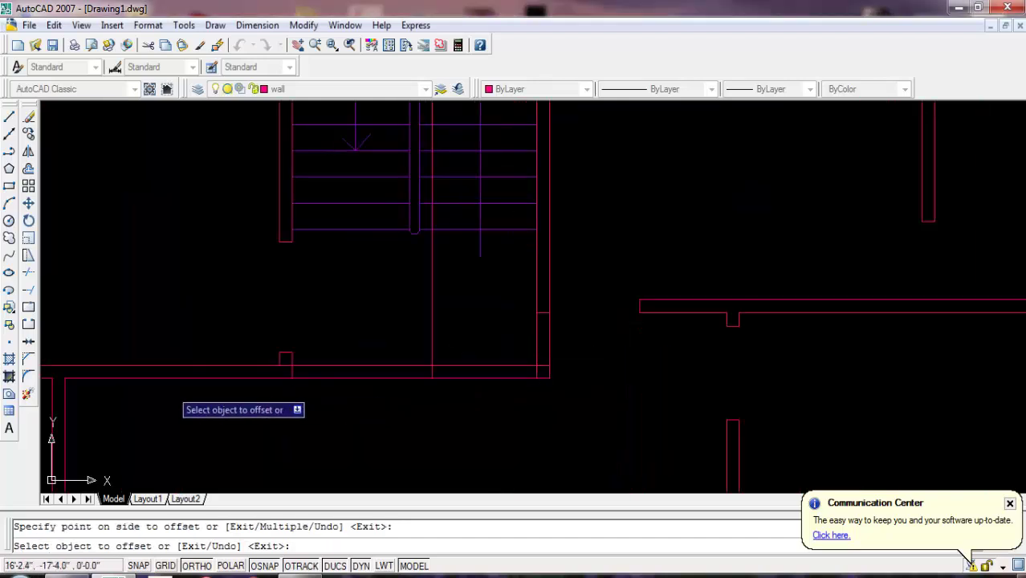
- Trim the wall segment out between the guides and erase the leftover vertical line
click(28, 272)
key(Return)
drag(467, 410, 455, 341)
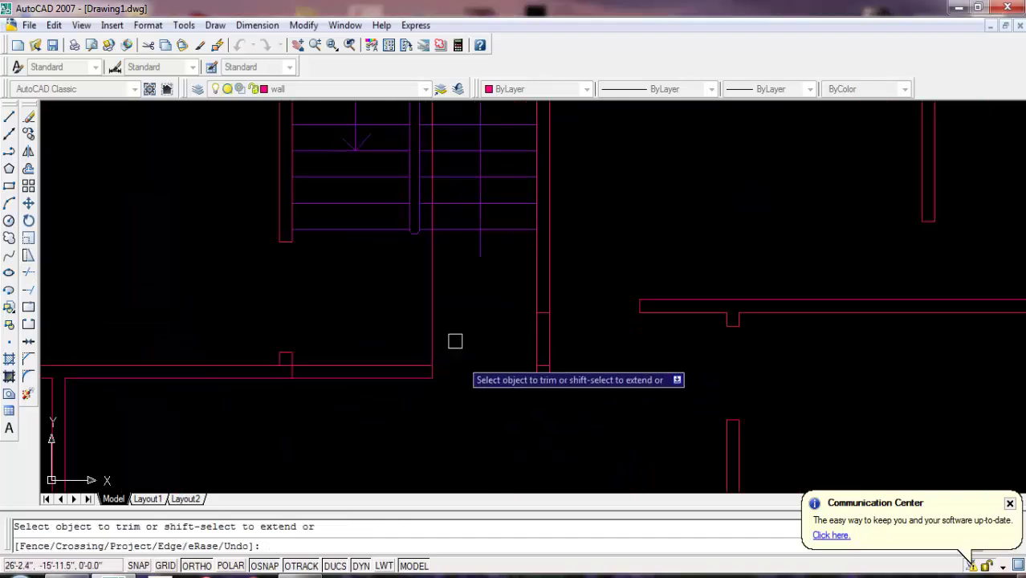
key(Return)
scroll(429, 188, up, 2)
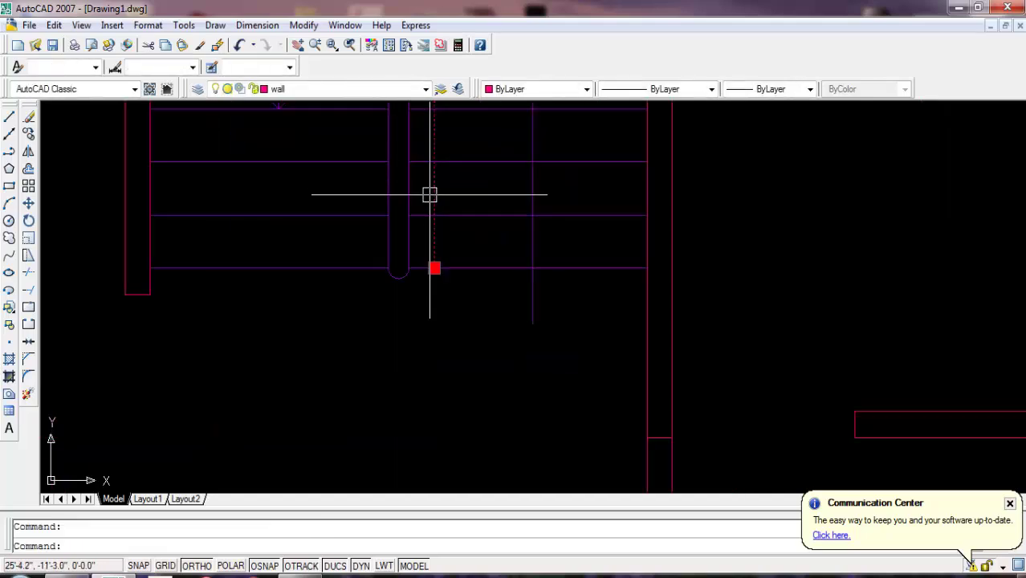
key(Delete)
scroll(482, 273, down, 2)
scroll(401, 320, up, 1)
scroll(48, 353, up, 1)
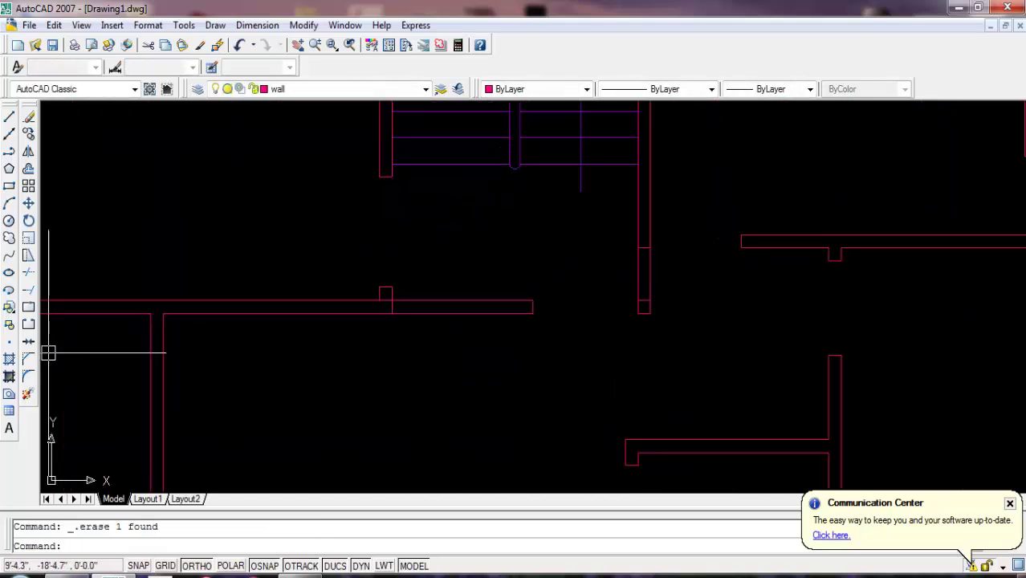
- Trim the wall pieces at the junction near the staircase
click(28, 272)
key(Return)
scroll(416, 298, up, 3)
scroll(463, 302, up, 1)
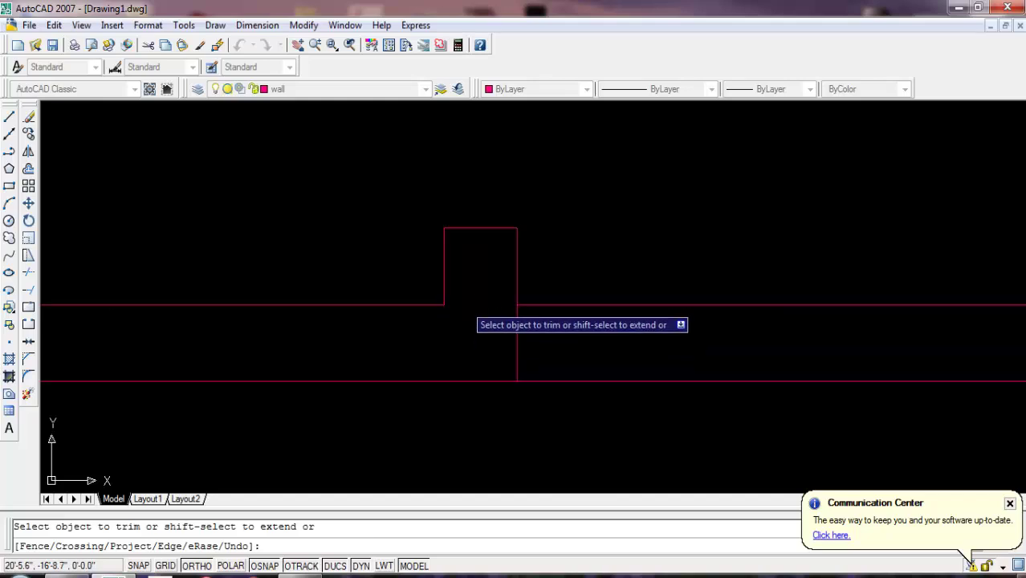
click(526, 343)
scroll(522, 321, down, 2)
scroll(518, 381, down, 2)
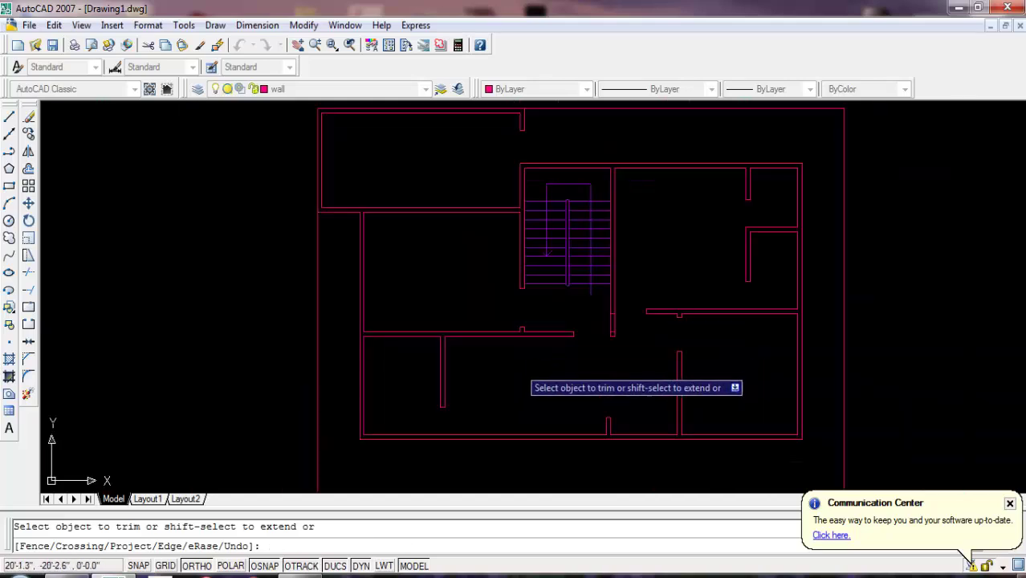
scroll(472, 438, up, 1)
scroll(487, 406, down, 2)
scroll(486, 406, up, 3)
scroll(546, 366, up, 3)
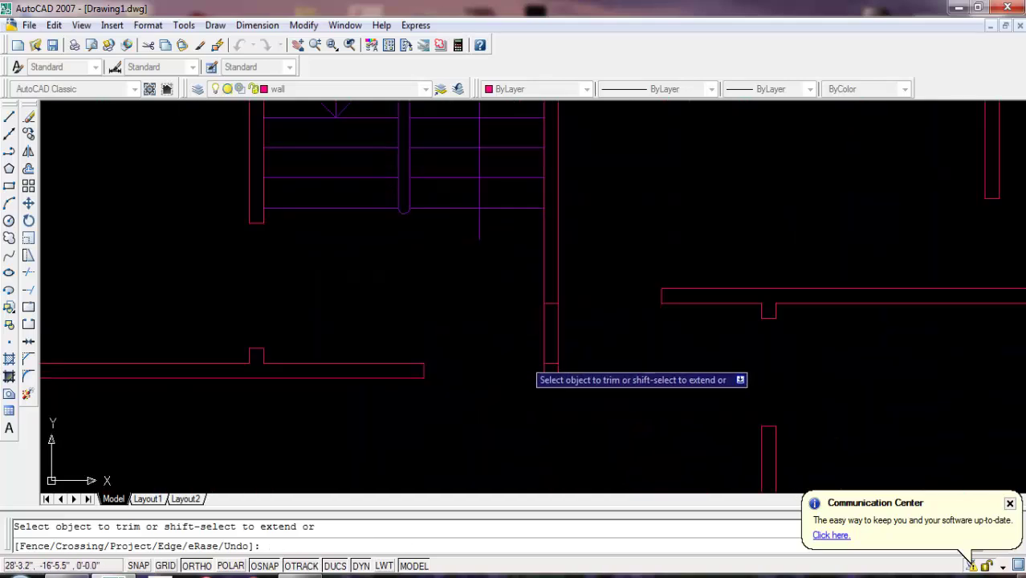
key(Return)
- Erase the three leftover wall segments near the stairwell's lower wall
click(580, 367)
key(Delete)
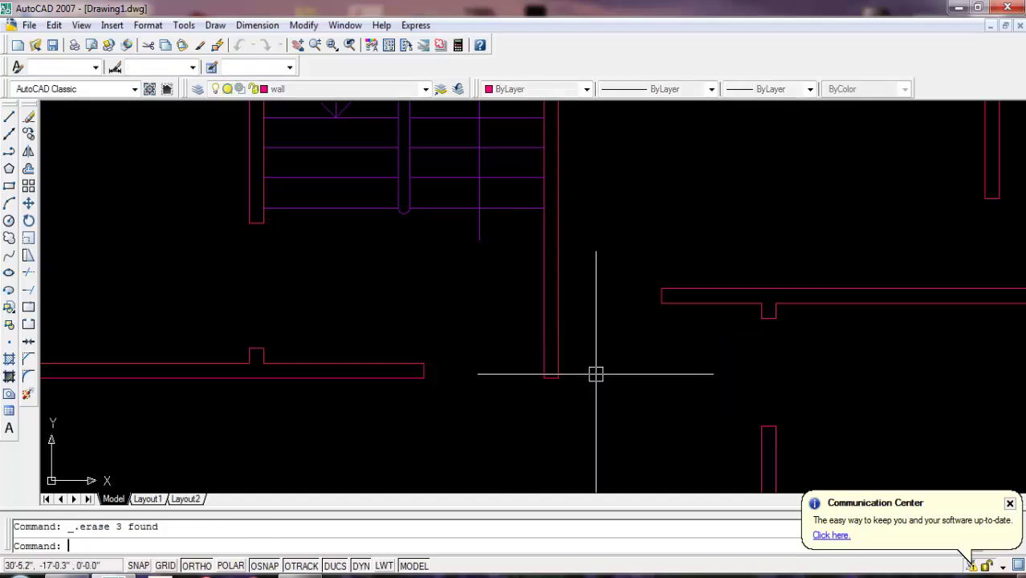
scroll(596, 374, down, 3)
middle_drag(462, 402, 498, 385)
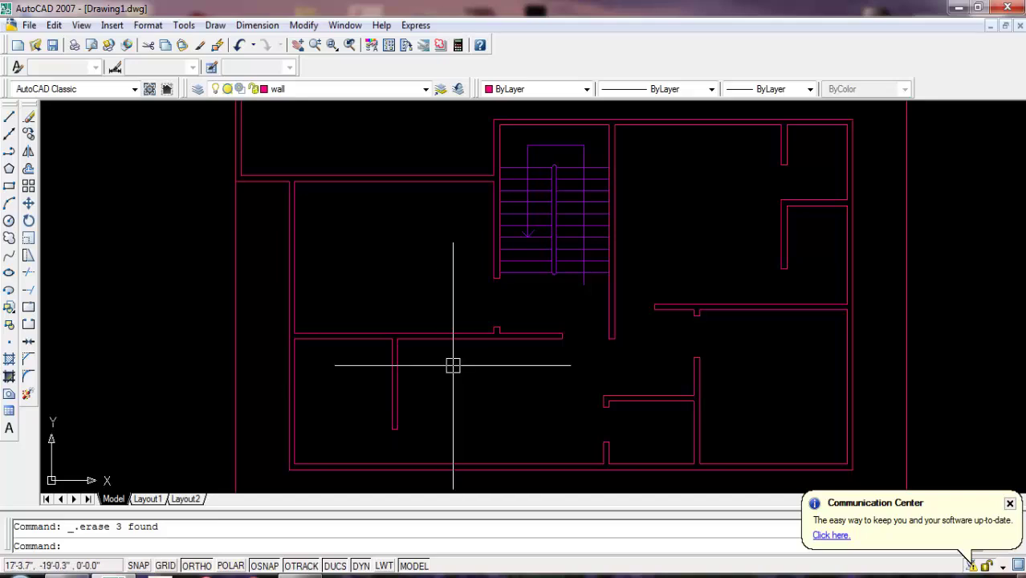
scroll(447, 345, up, 1)
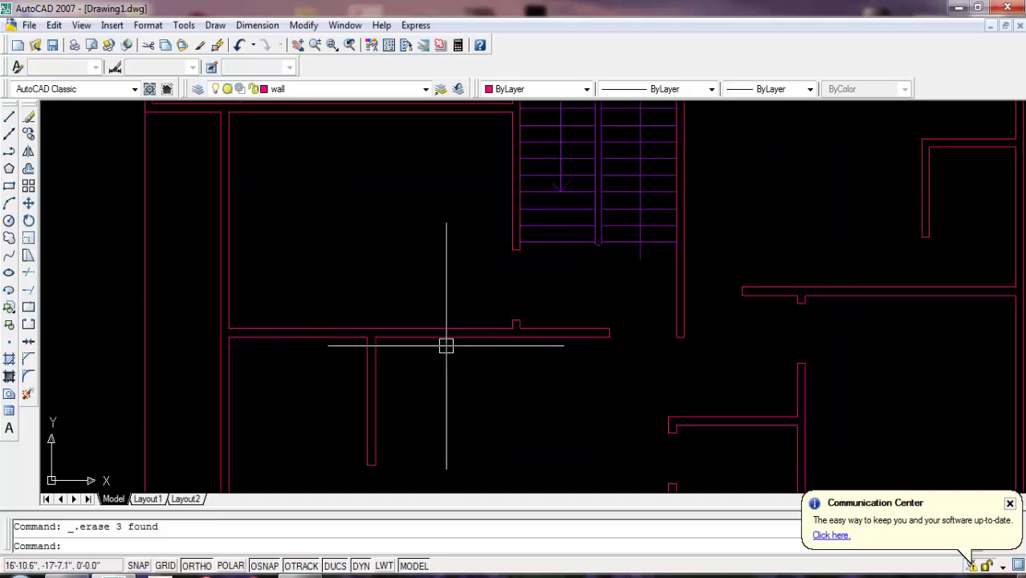
- Offset the vertical wall line 6' to the right below the staircase
key(Return)
click(29, 289)
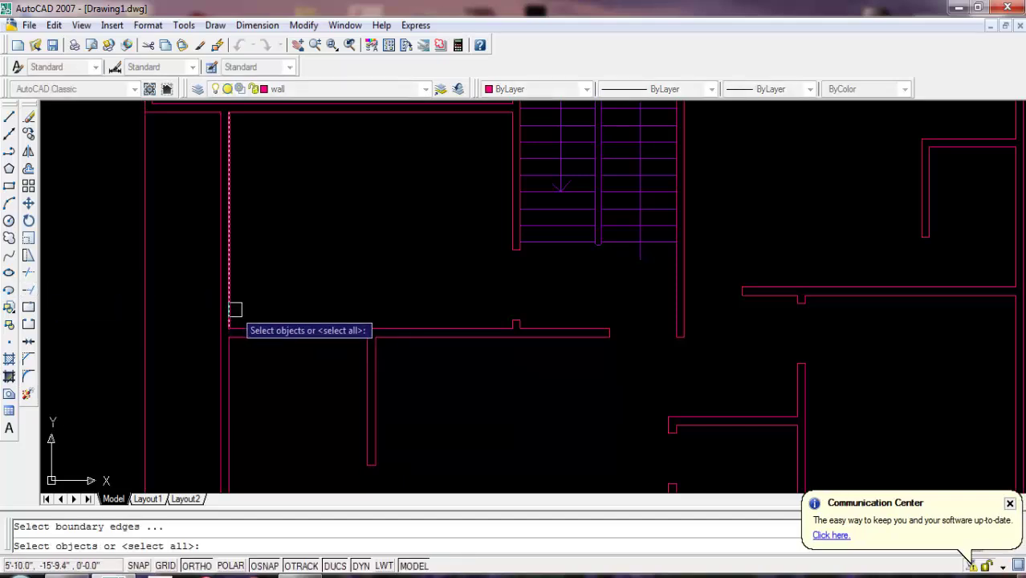
key(Return)
scroll(250, 326, up, 2)
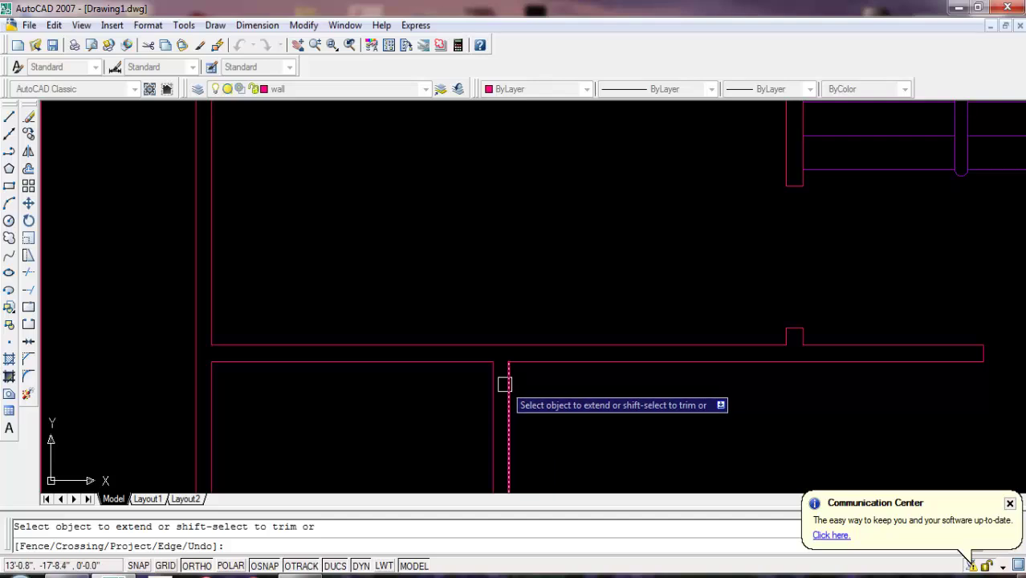
key(Escape)
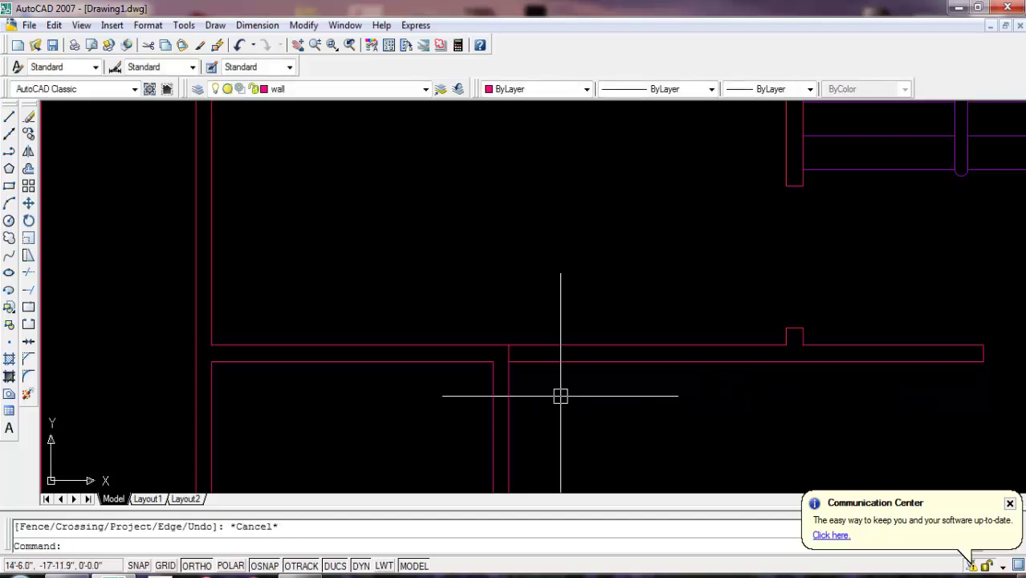
text(o)
key(Return)
text(6)
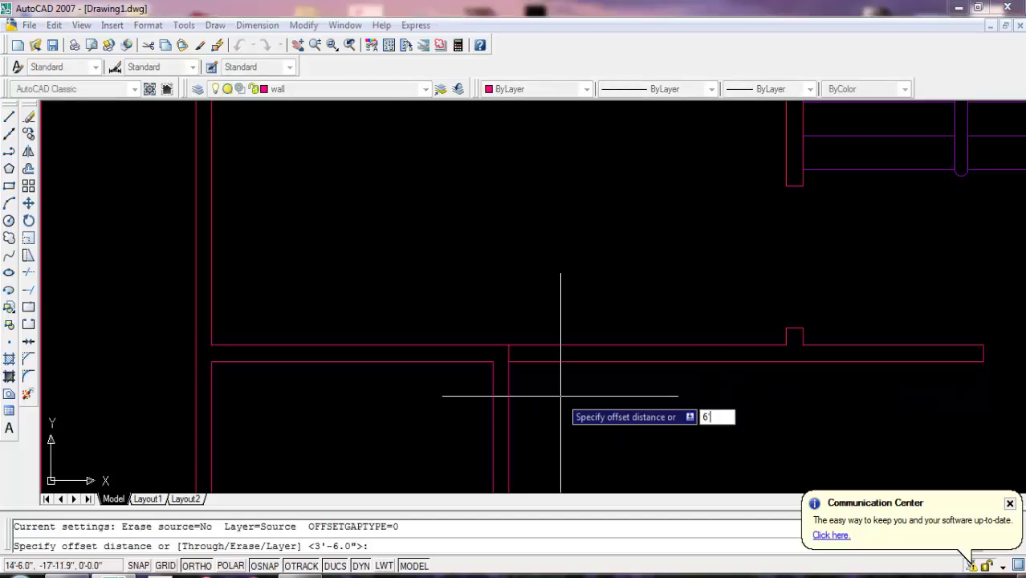
text(')
key(Return)
click(512, 399)
click(714, 416)
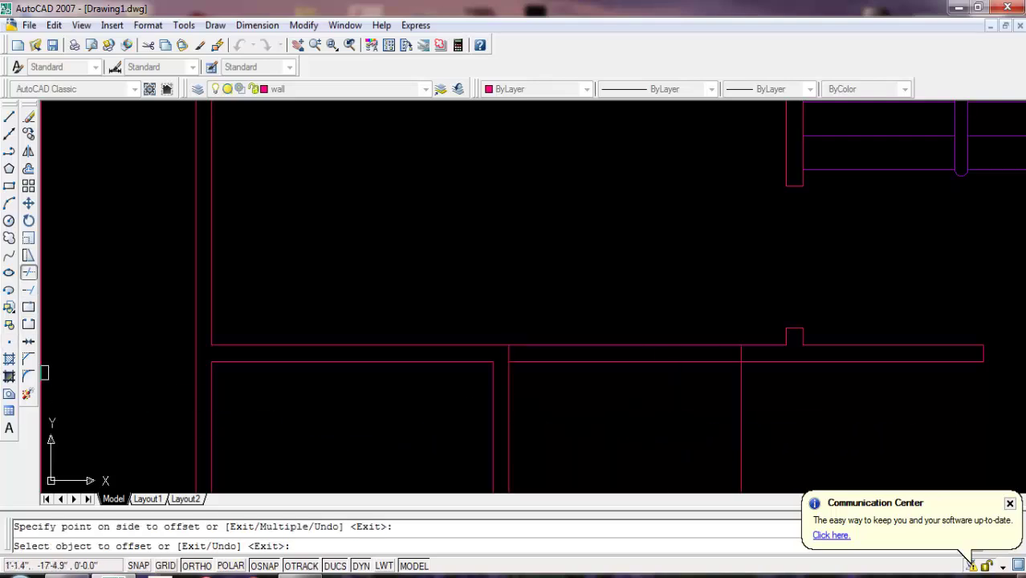
- Trim both horizontal wall lines between the two verticals to open the 6' gap
click(28, 272)
key(Return)
click(610, 345)
click(610, 362)
click(739, 424)
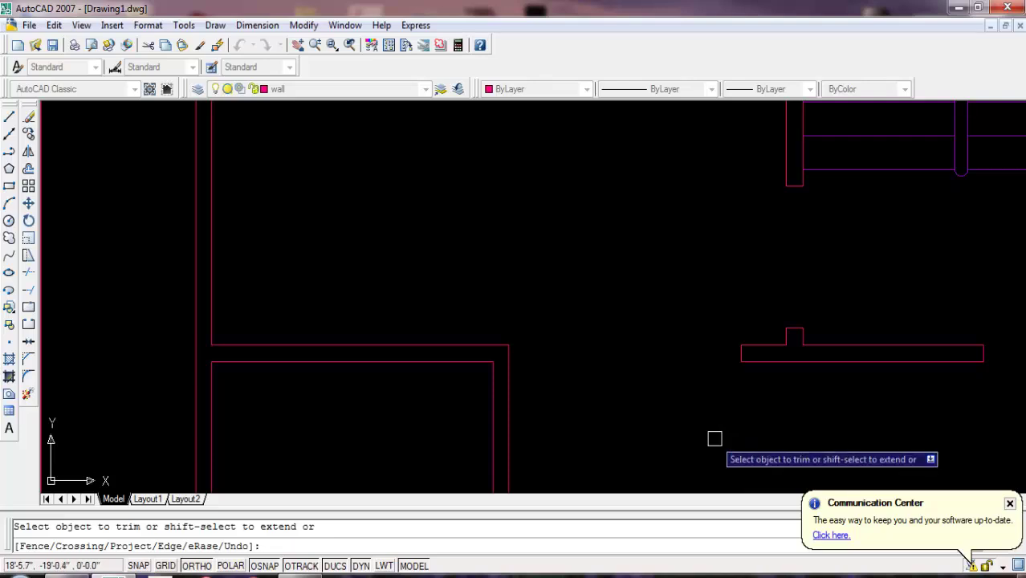
scroll(667, 429, down, 2)
scroll(611, 410, down, 1)
key(Escape)
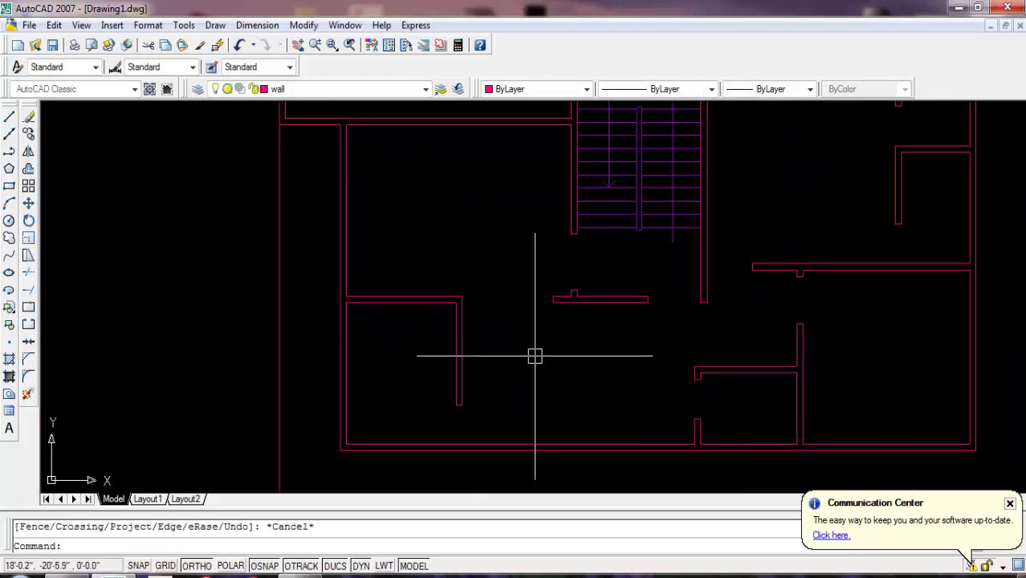
scroll(538, 354, down, 2)
middle_drag(633, 374, 555, 397)
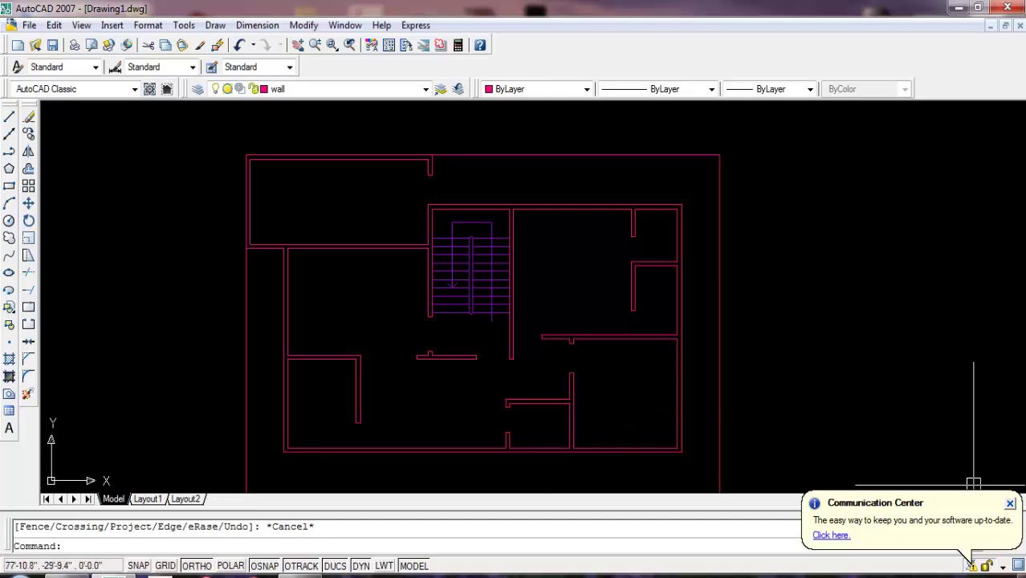
- On layer wwindow, draw a short 5-unit end line for the window
click(345, 88)
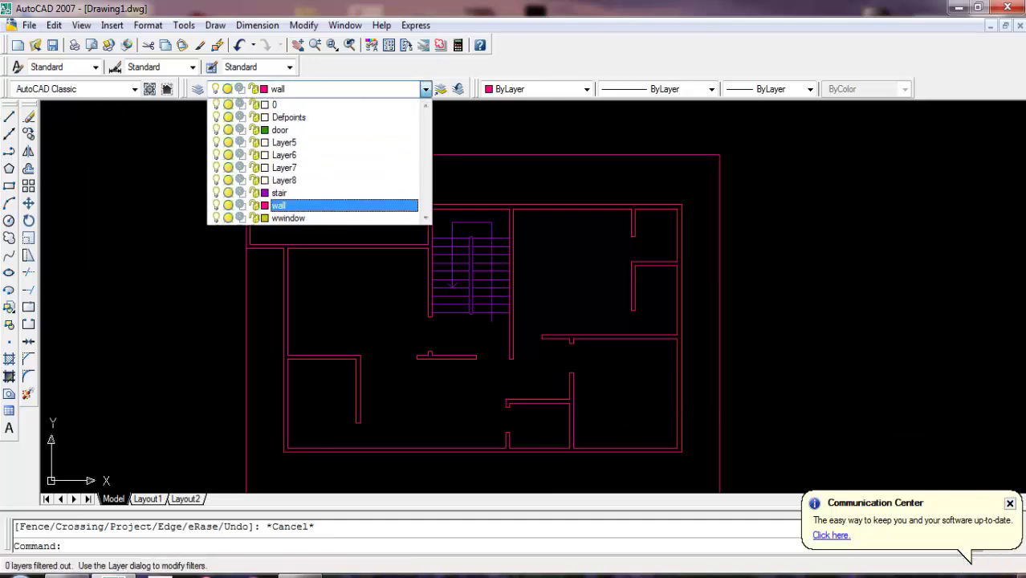
click(293, 217)
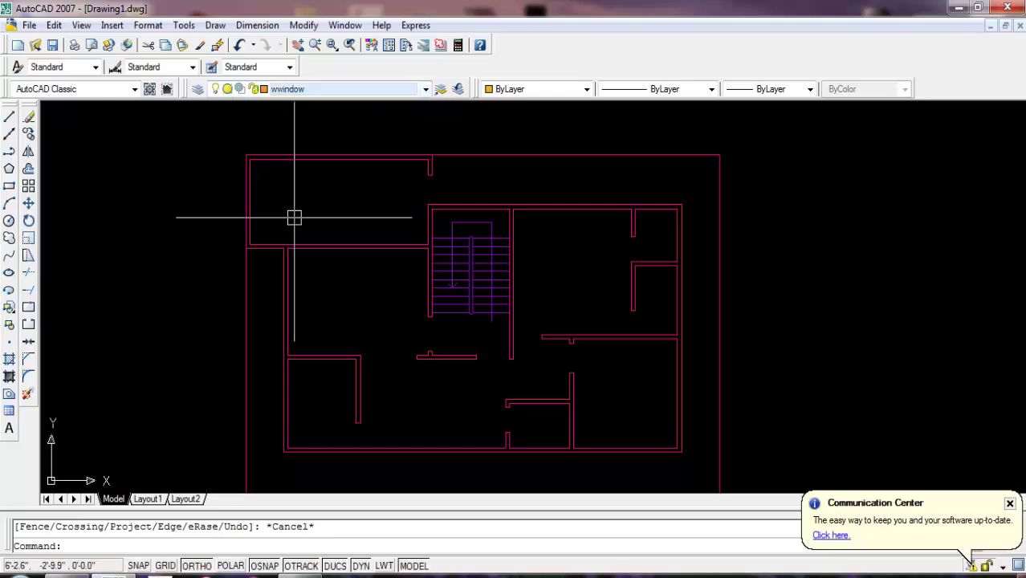
scroll(390, 321, up, 3)
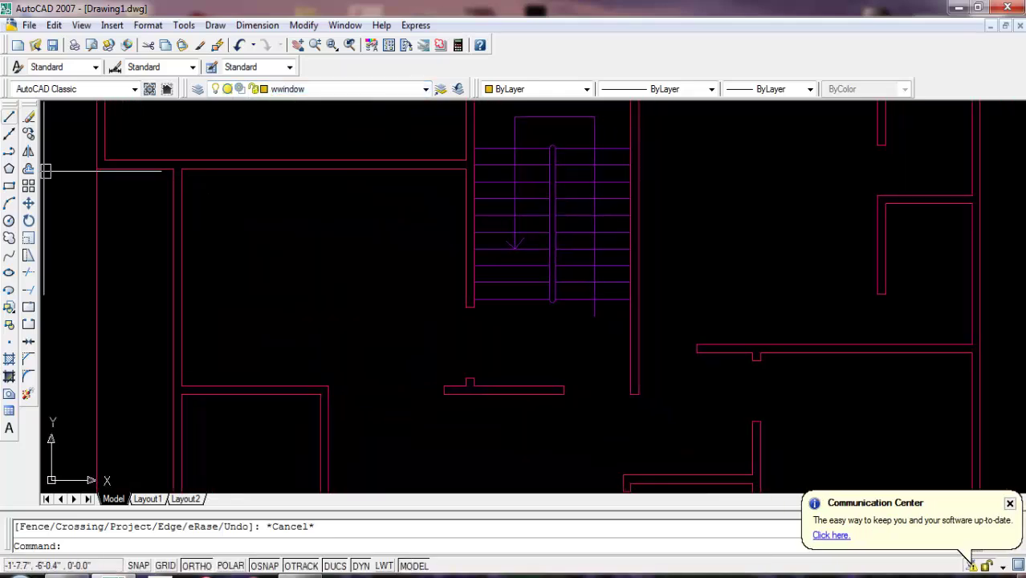
click(9, 116)
scroll(234, 286, up, 2)
click(330, 207)
text(5)
key(Return)
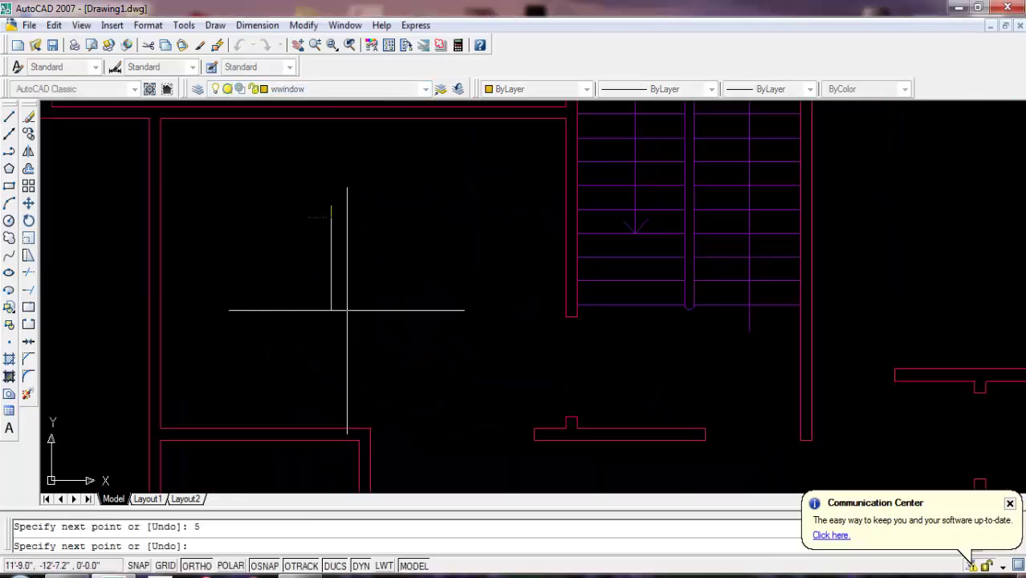
key(Return)
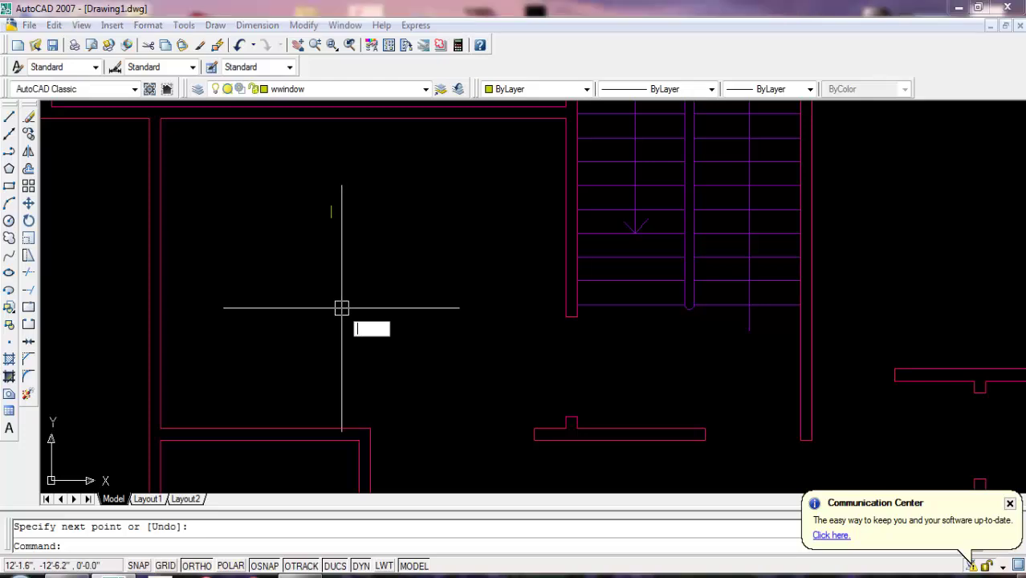
text(o)
- Offset the short end line 12 units to the right to form the other end
key(Return)
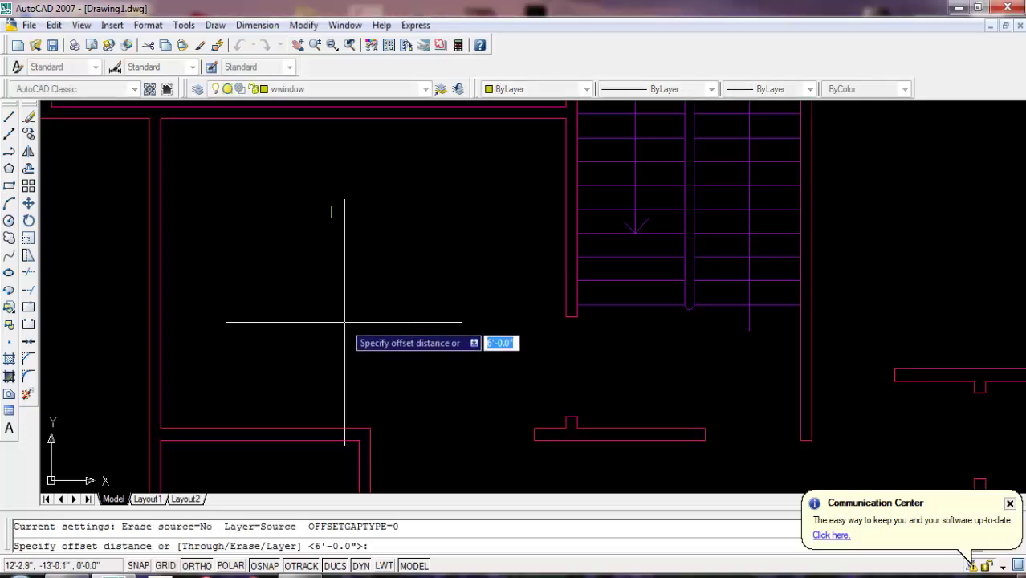
text(12)
key(Return)
scroll(322, 233, up, 3)
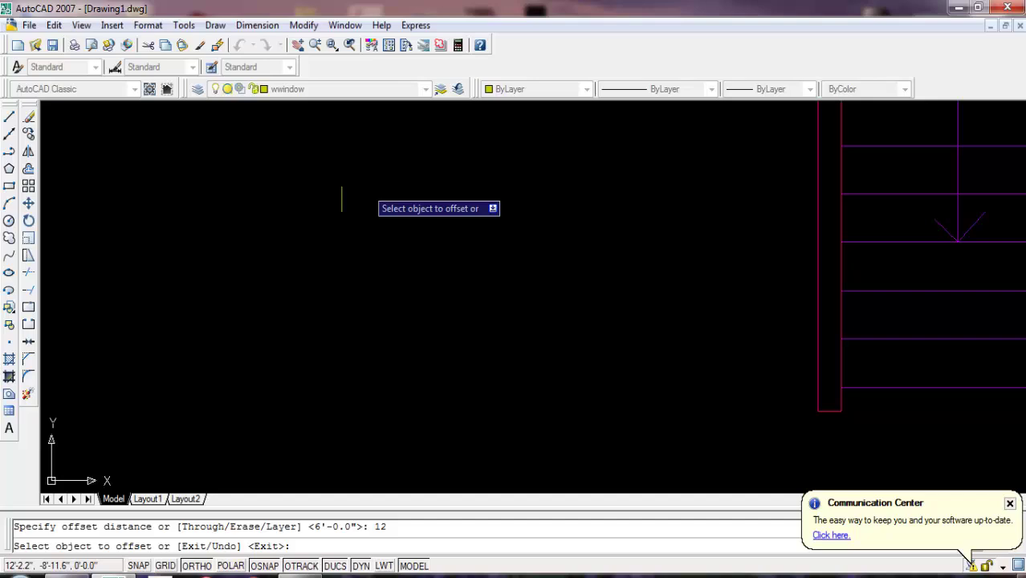
click(341, 196)
click(472, 266)
key(Return)
key(Return)
text(1)
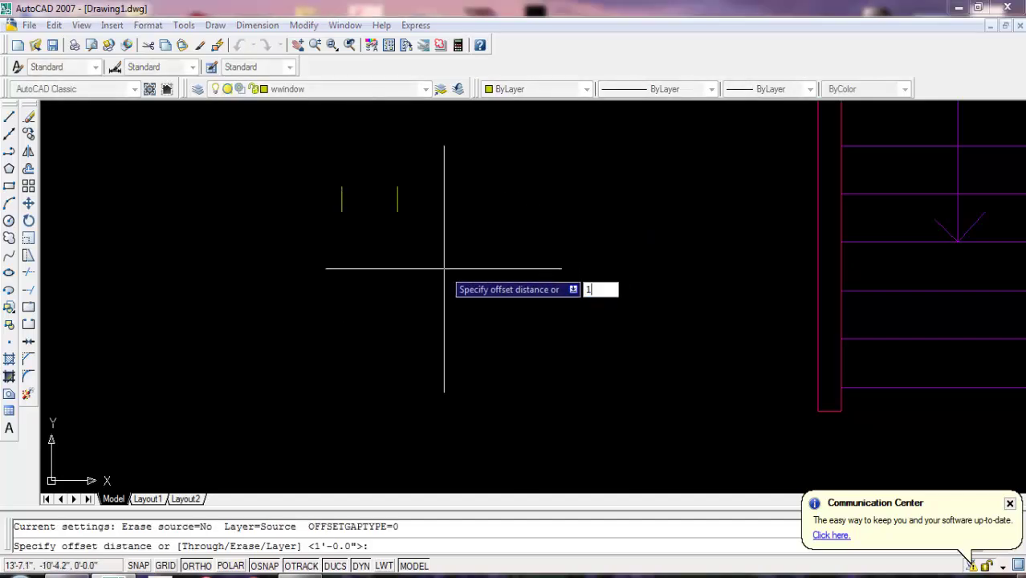
key(Escape)
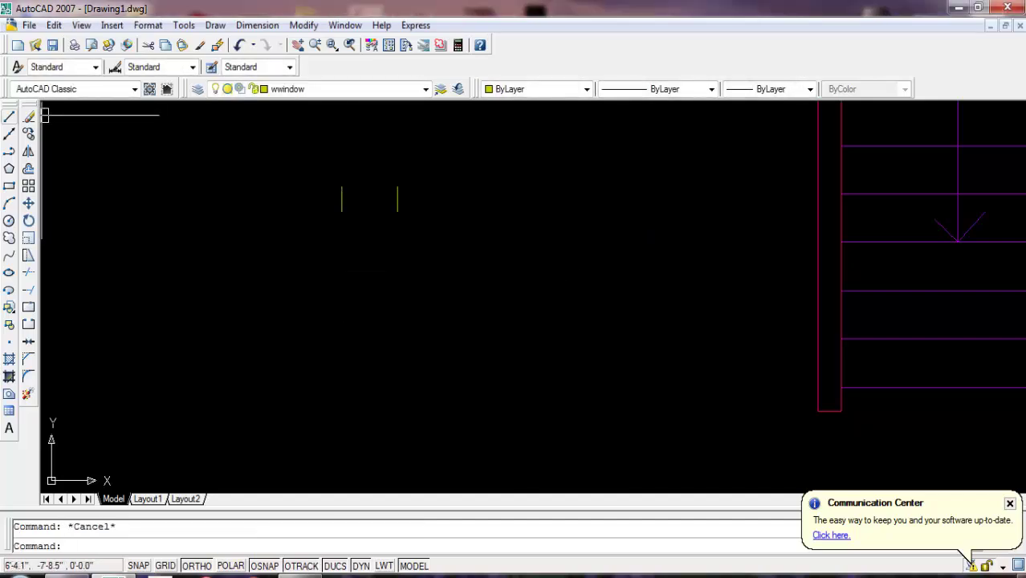
- Draw a horizontal line joining the two short end lines
click(8, 116)
scroll(423, 236, up, 3)
click(260, 168)
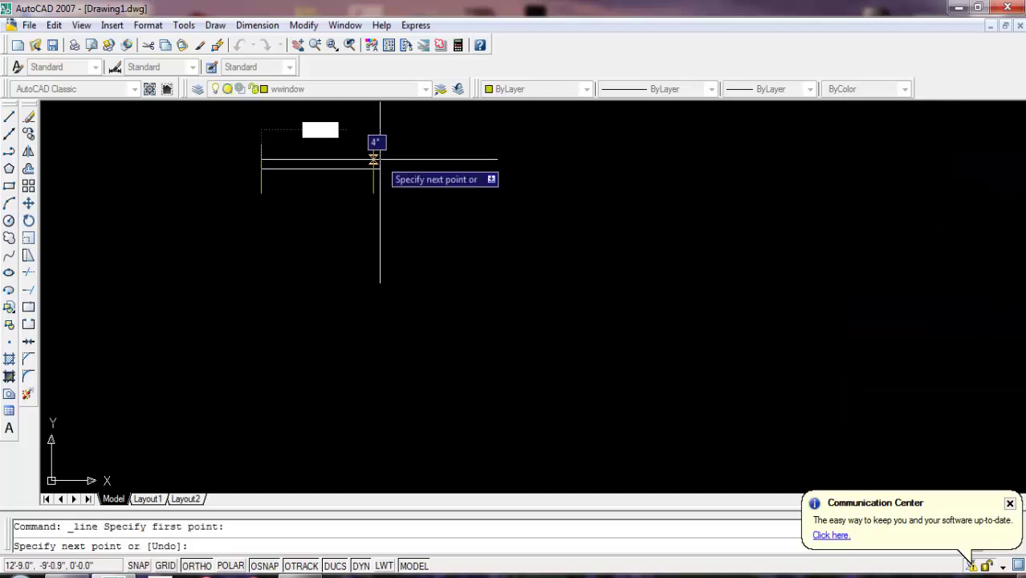
click(373, 164)
key(Return)
middle_drag(344, 195, 394, 377)
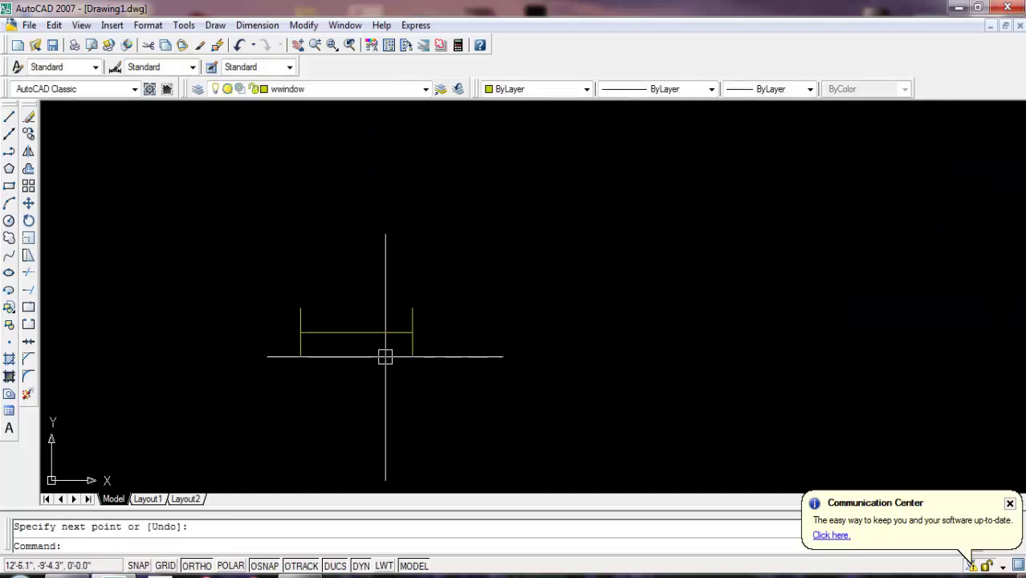
- Offset the horizontal window line by 1 to each side, giving three parallel lines
text(o)
key(Return)
text(1)
key(Return)
scroll(341, 332, up, 1)
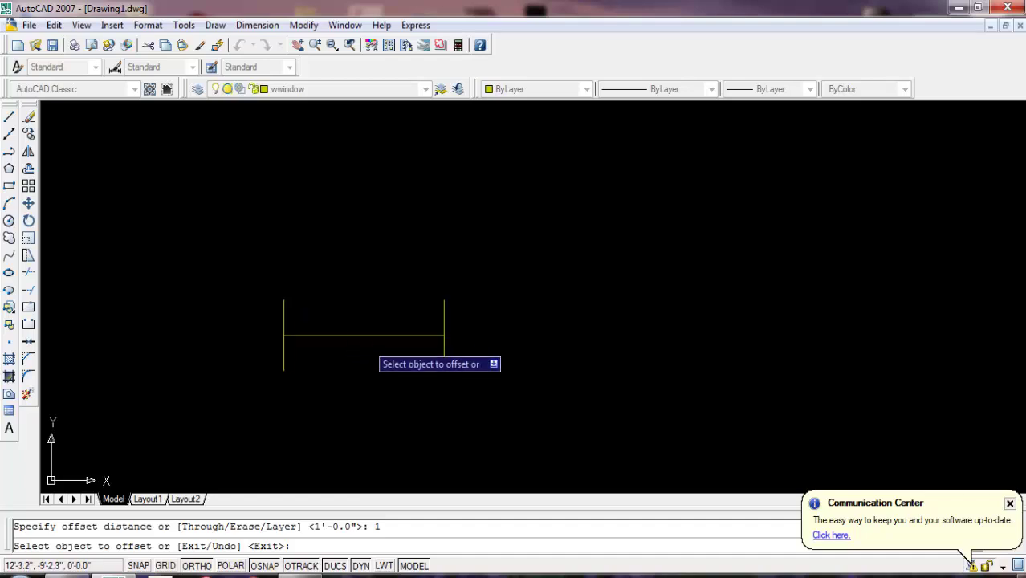
click(370, 334)
click(373, 268)
click(370, 335)
click(381, 423)
key(Return)
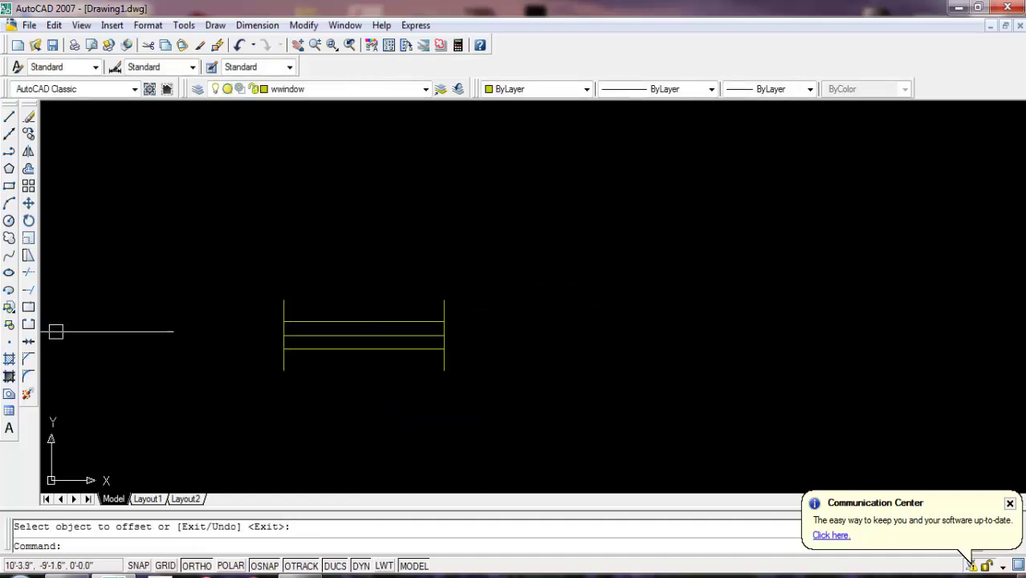
click(9, 307)
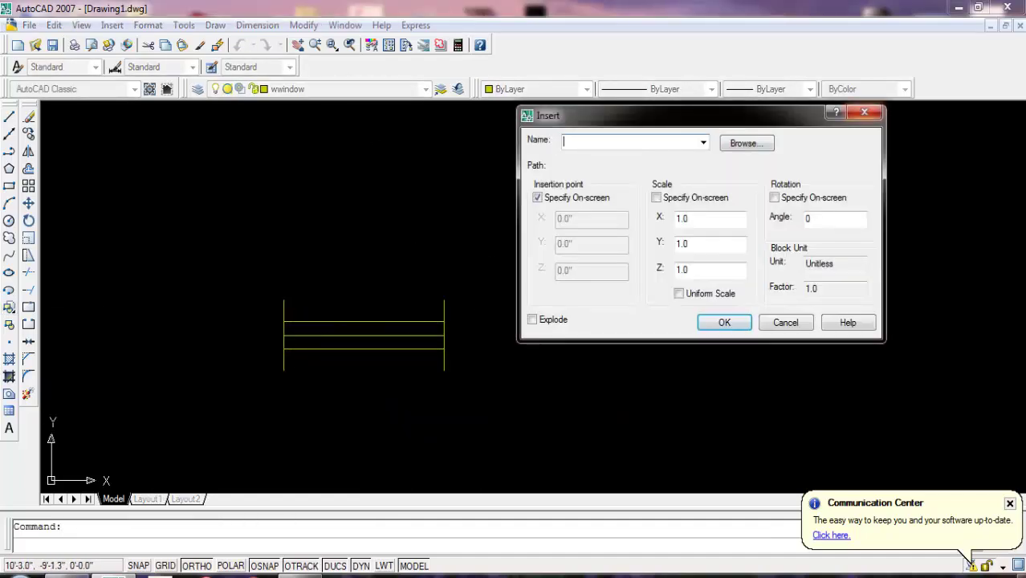
- Define block 'windows' from the five window lines via a crossing window, with a base point on the lines
click(863, 113)
click(9, 324)
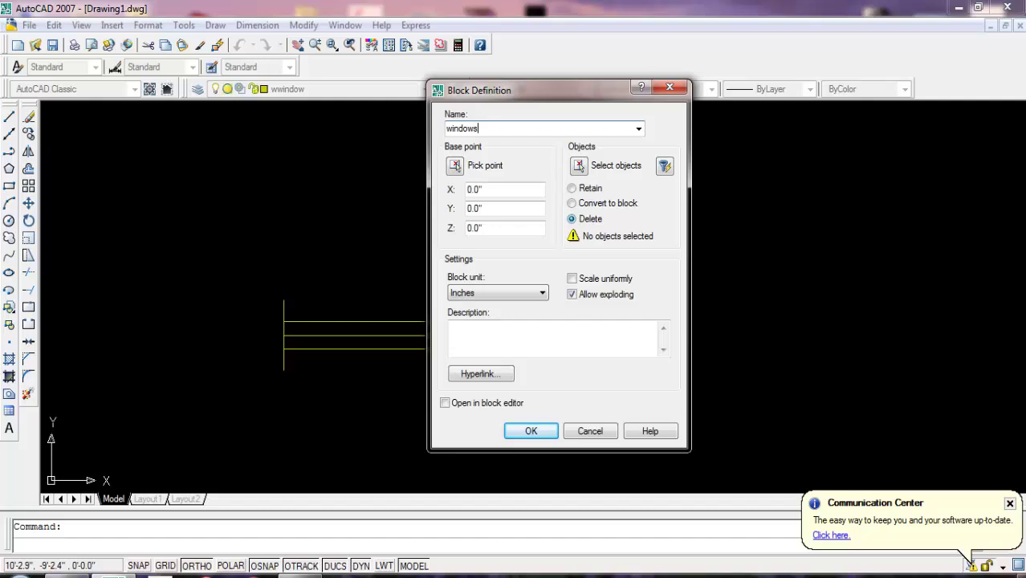
click(579, 165)
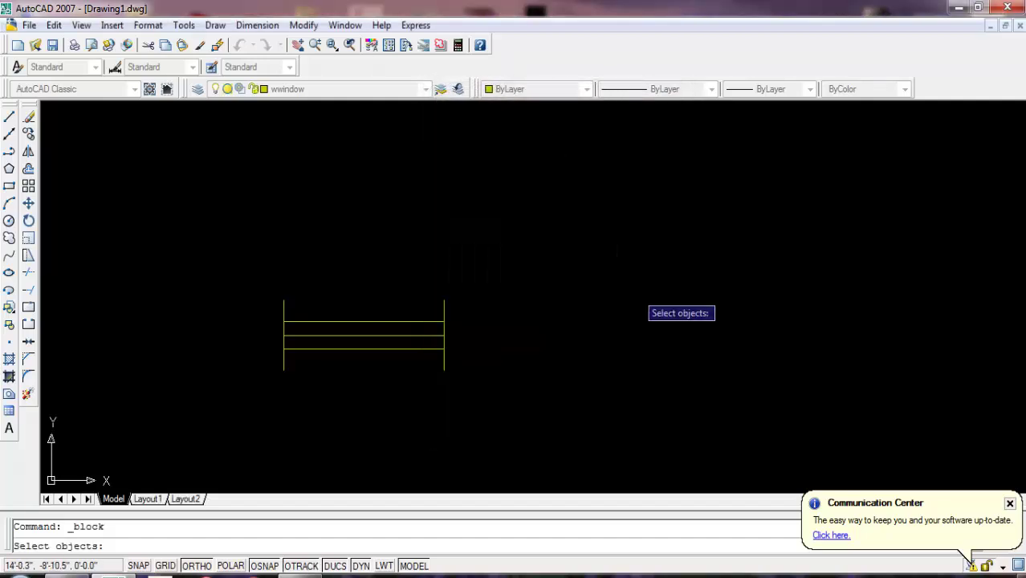
click(596, 245)
click(156, 413)
key(Return)
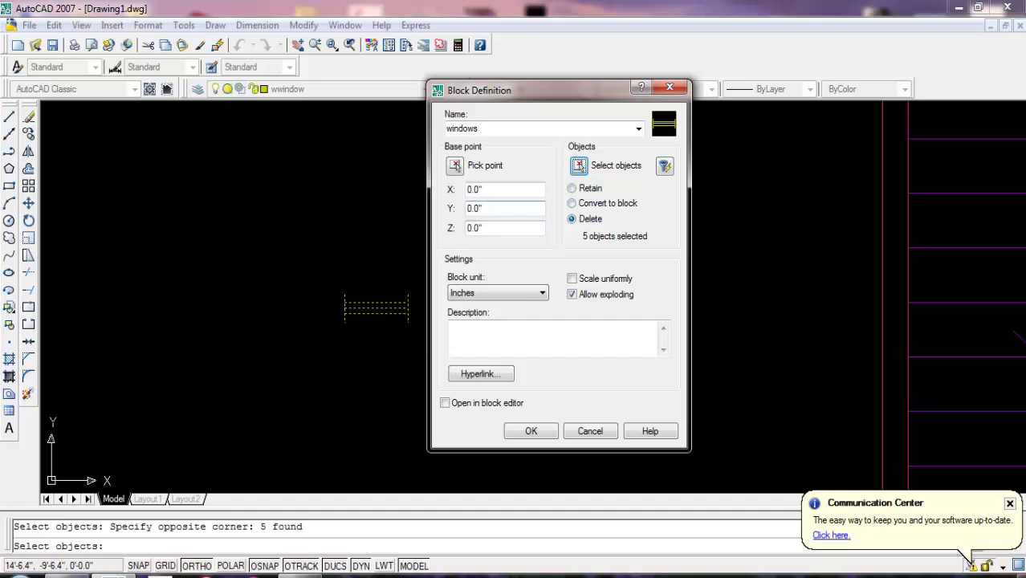
click(454, 165)
scroll(397, 290, up, 3)
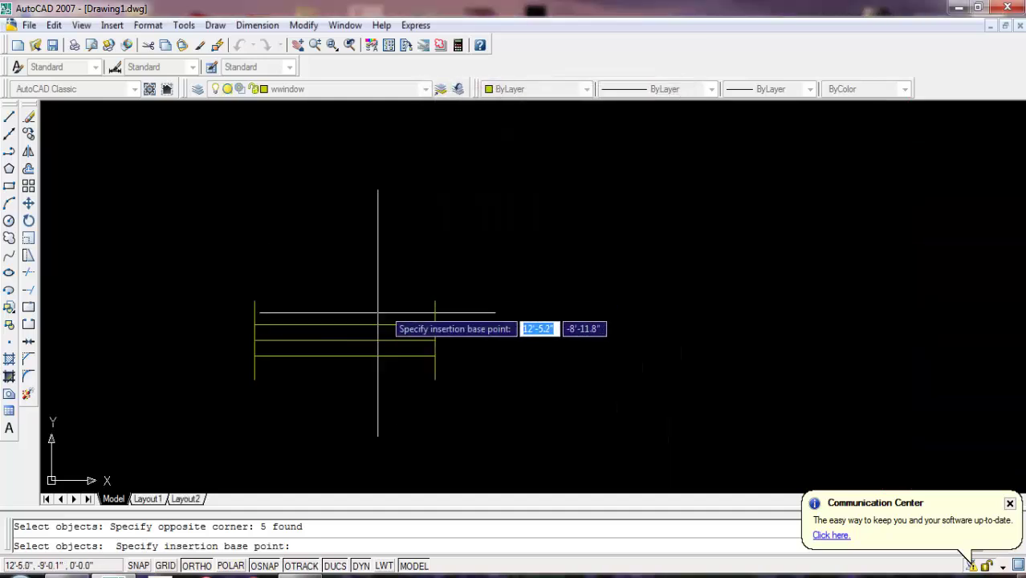
click(342, 339)
- Create the windows block, bring the floor plan back into view, and try line points on the walls
key(Return)
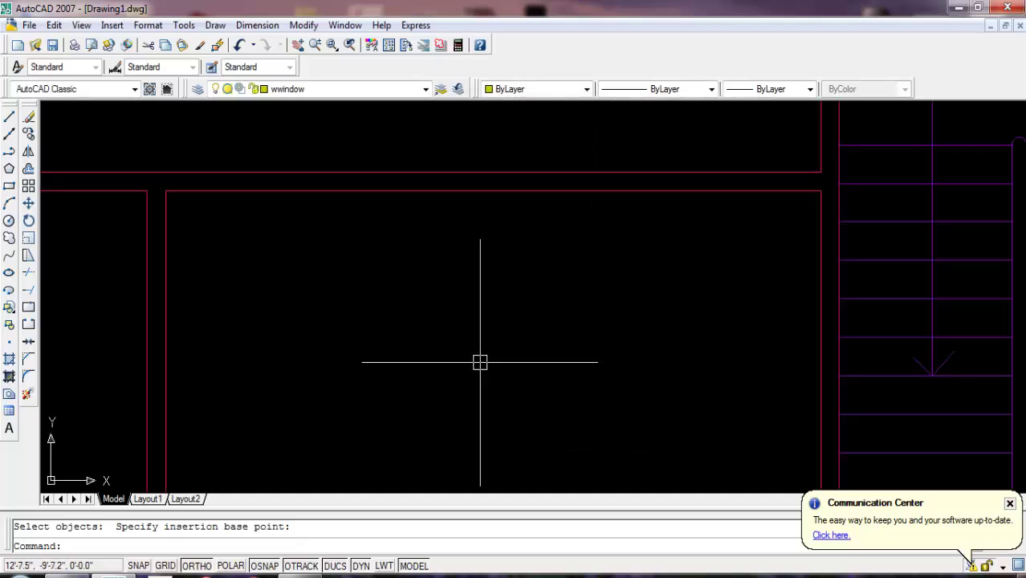
scroll(478, 360, down, 5)
click(9, 117)
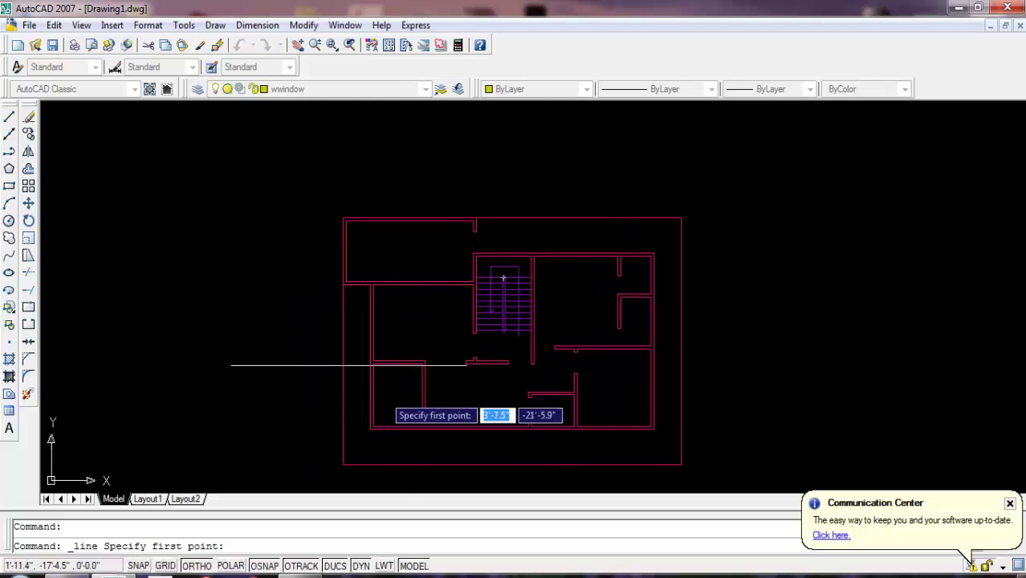
scroll(349, 343, up, 3)
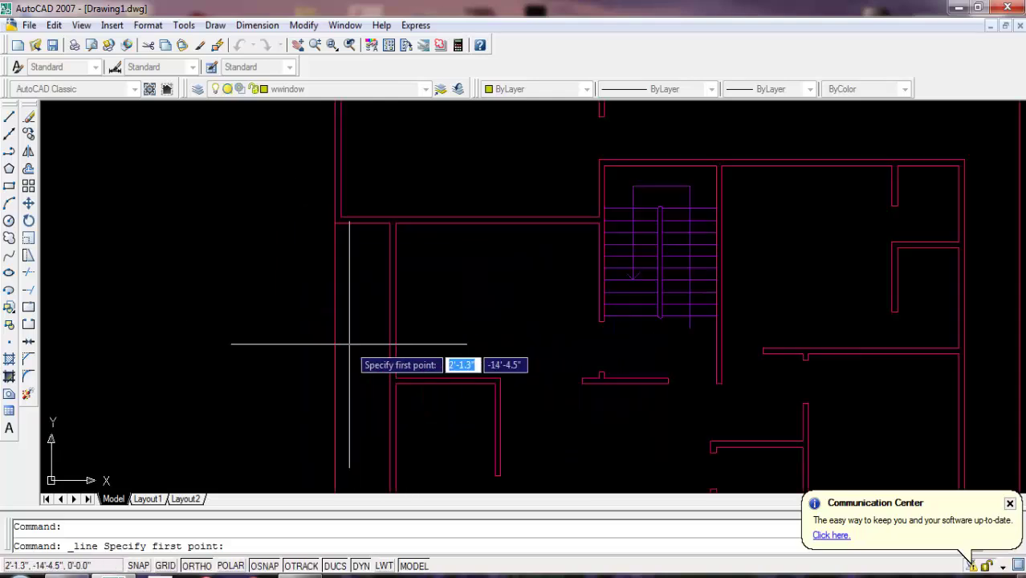
click(390, 301)
key(Return)
middle_drag(385, 301, 305, 201)
scroll(430, 358, down, 2)
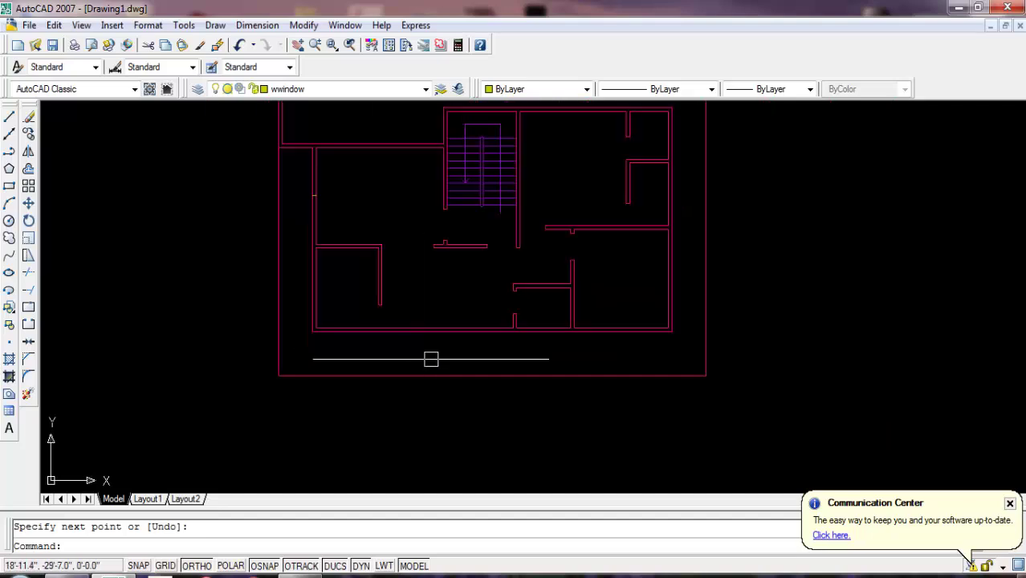
scroll(470, 342, down, 1)
scroll(347, 358, up, 2)
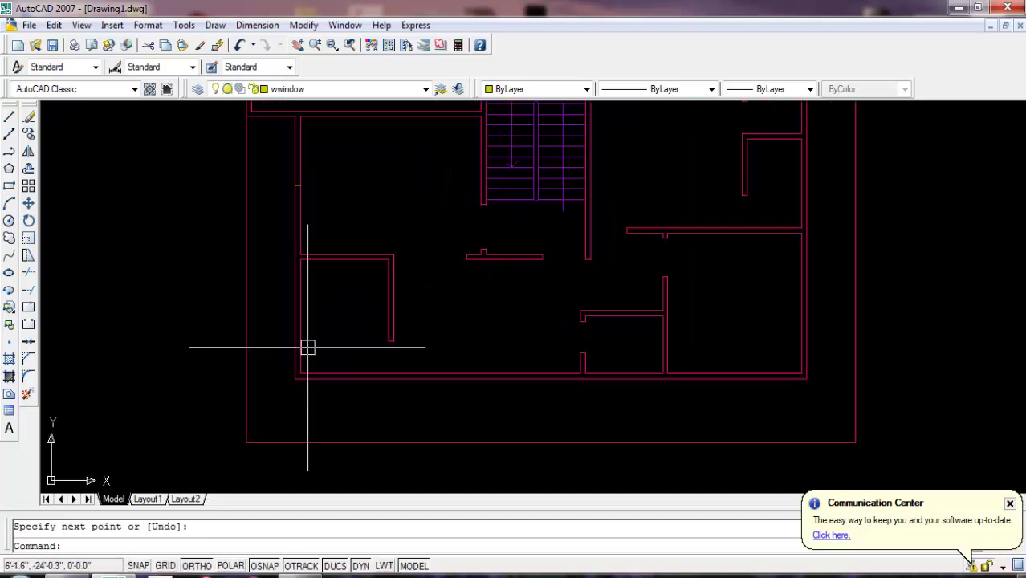
key(Return)
click(300, 317)
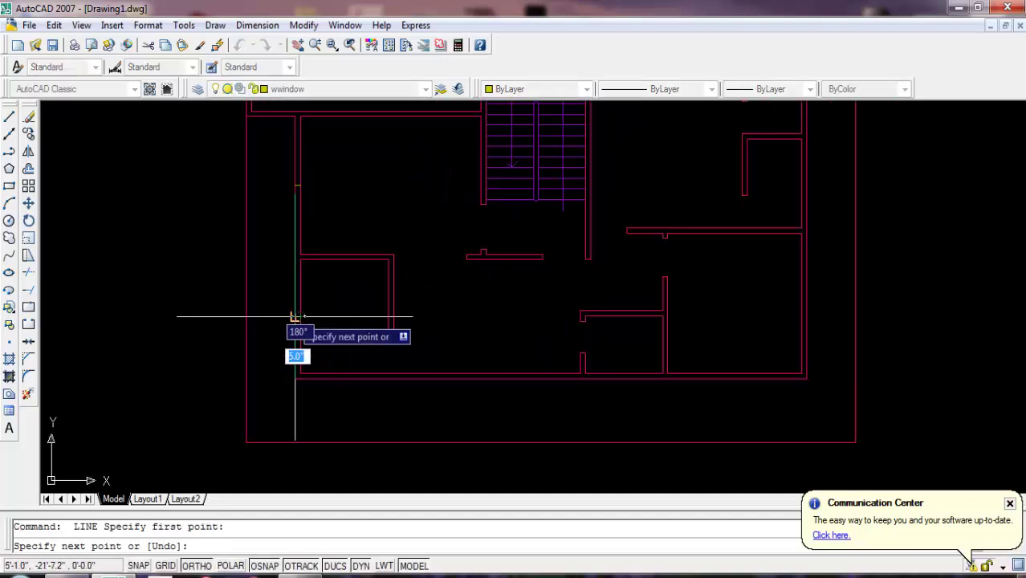
key(Return)
- Draw two short vertical lines across the bottom wall
middle_drag(766, 330, 606, 410)
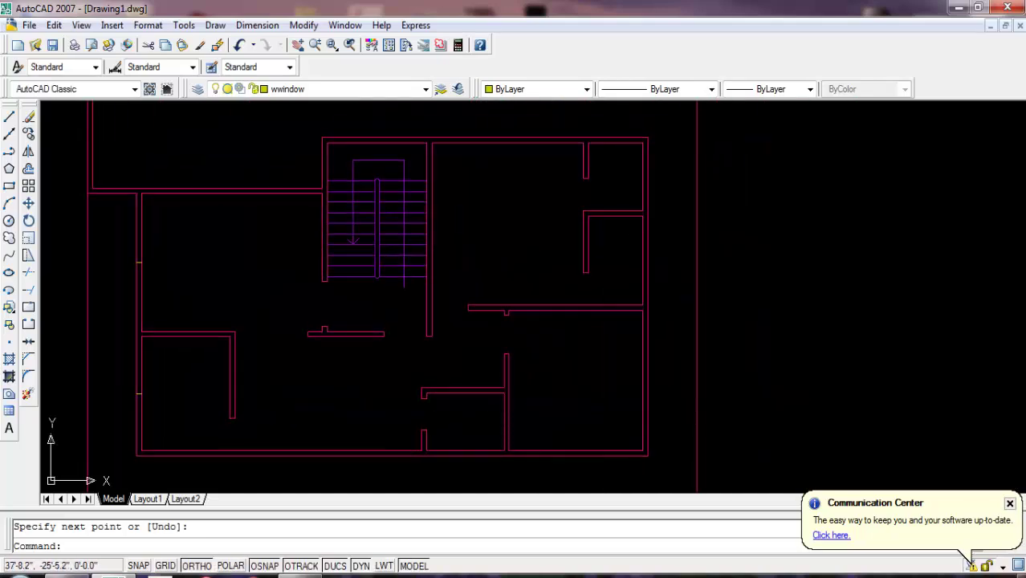
middle_drag(533, 442, 570, 407)
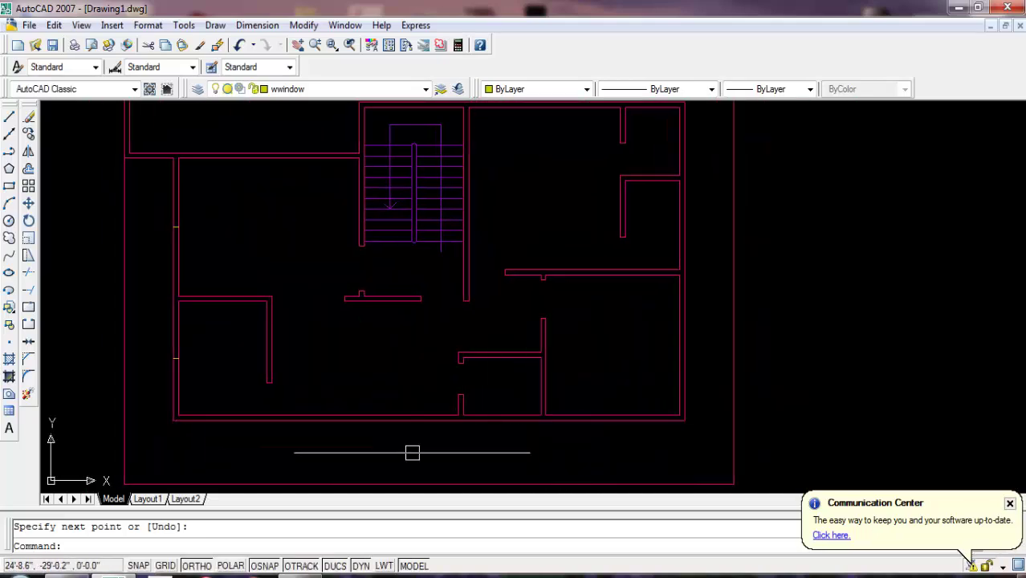
scroll(519, 417, up, 2)
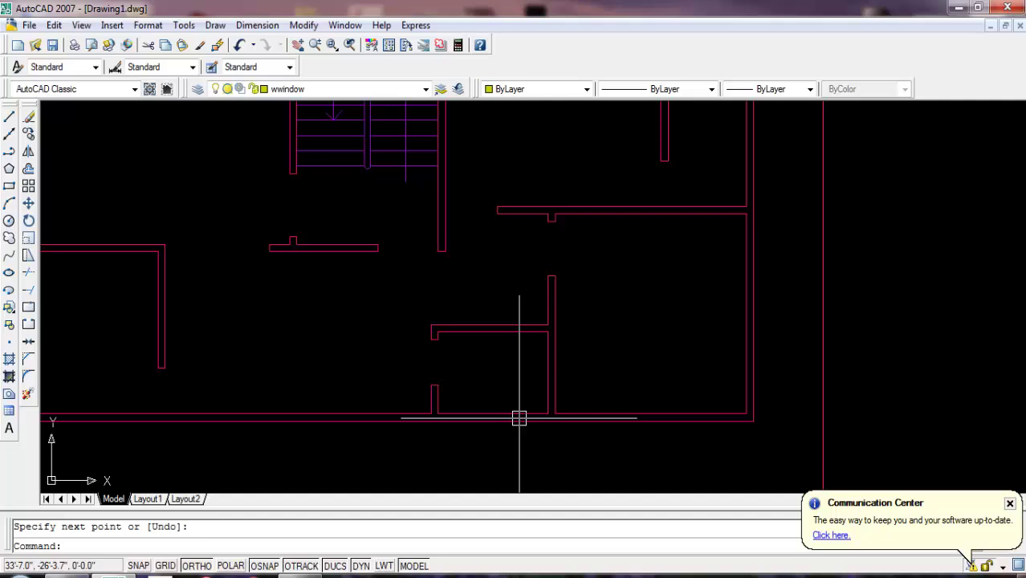
key(Return)
scroll(519, 417, up, 4)
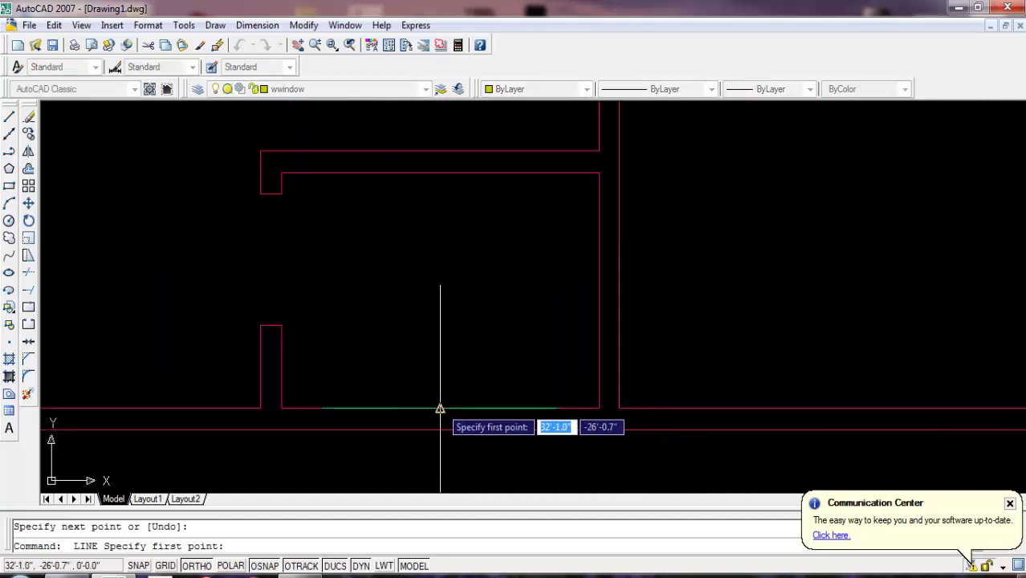
click(440, 409)
click(441, 429)
key(Return)
middle_drag(453, 430, 167, 470)
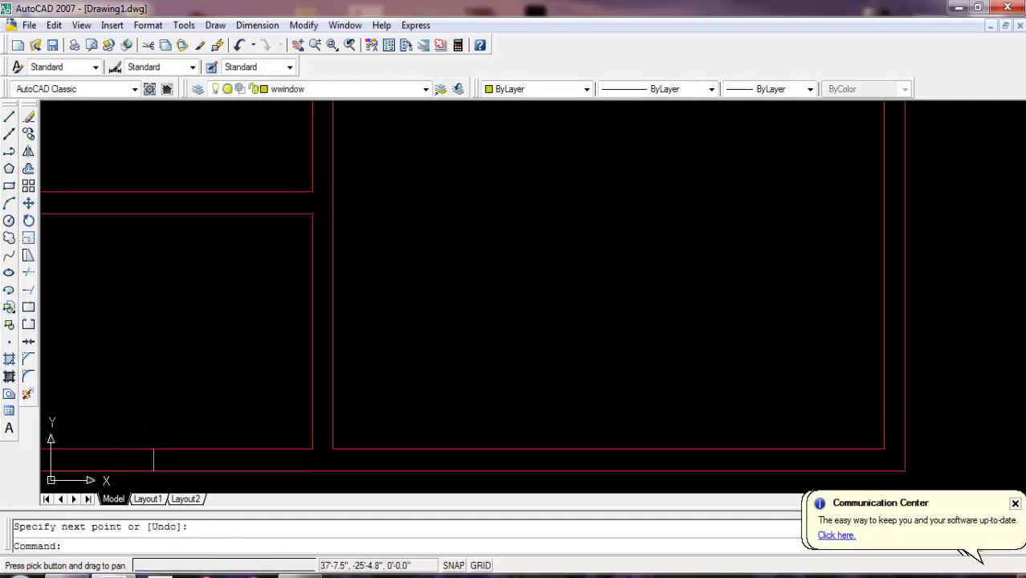
scroll(517, 424, down, 3)
scroll(493, 419, up, 2)
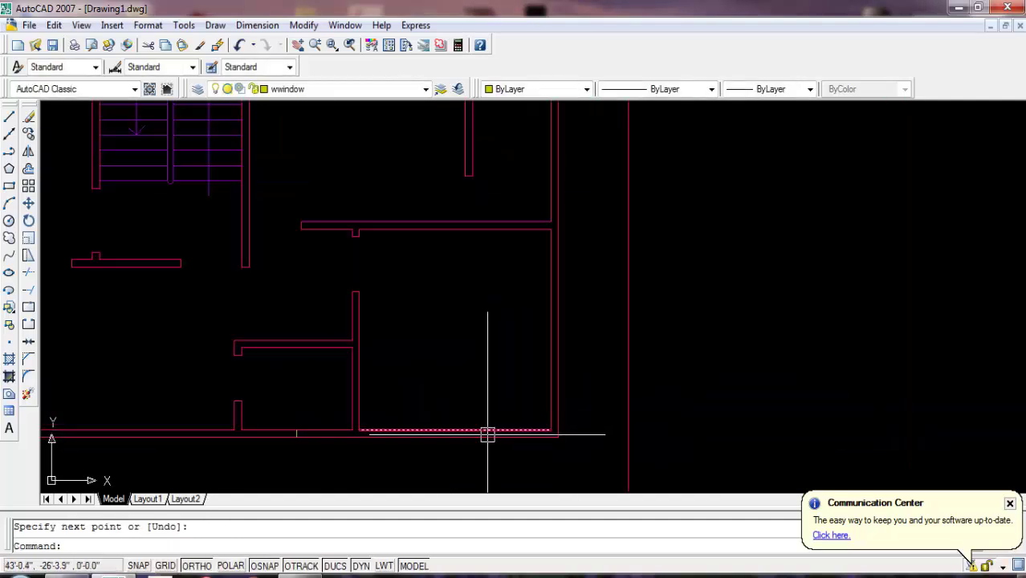
key(Return)
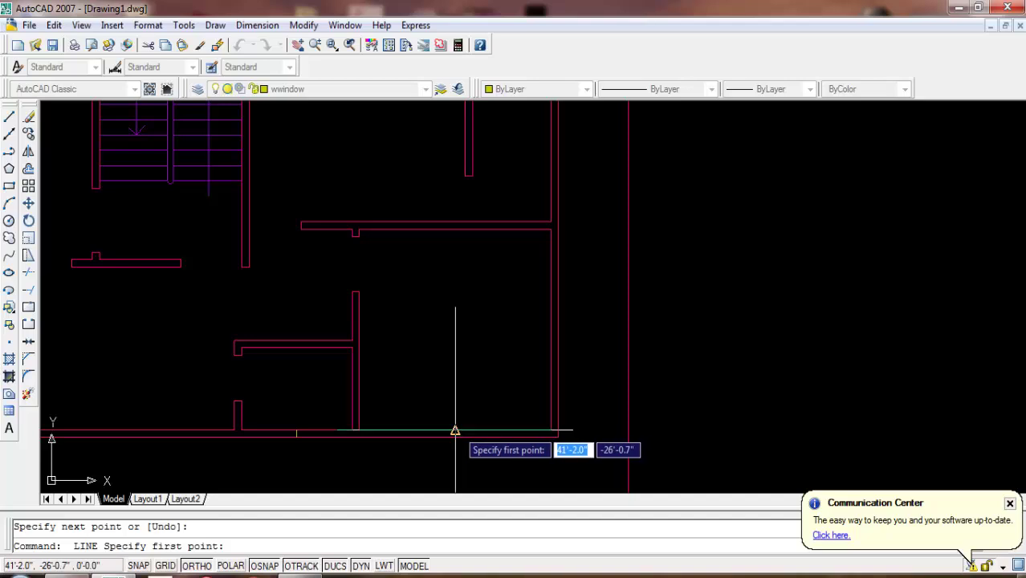
click(456, 431)
click(455, 436)
key(Return)
- Draw two short line segments on the right wall and right inner wall
scroll(552, 415, up, 1)
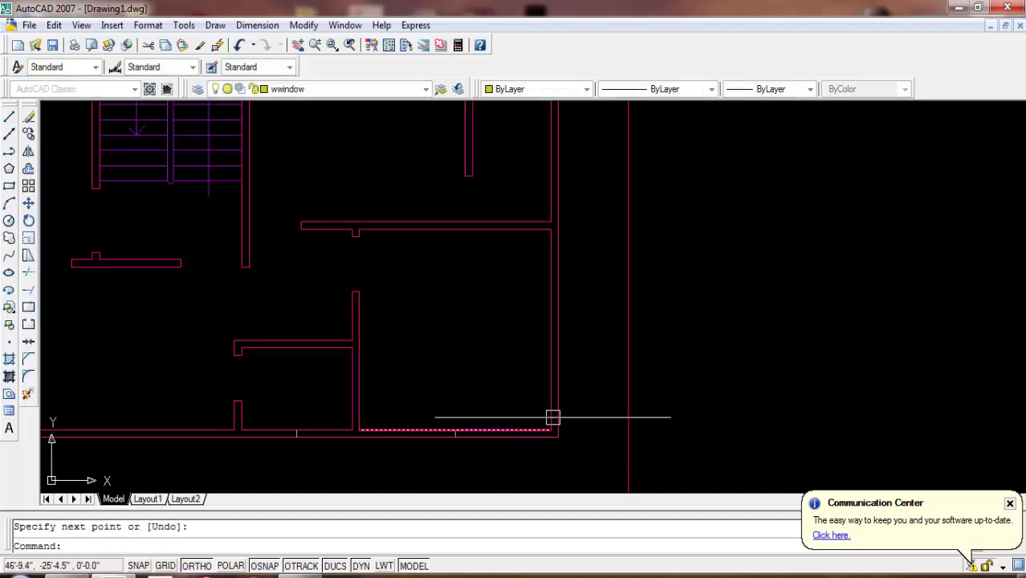
scroll(552, 425, up, 2)
scroll(554, 438, up, 2)
key(Return)
scroll(554, 439, down, 2)
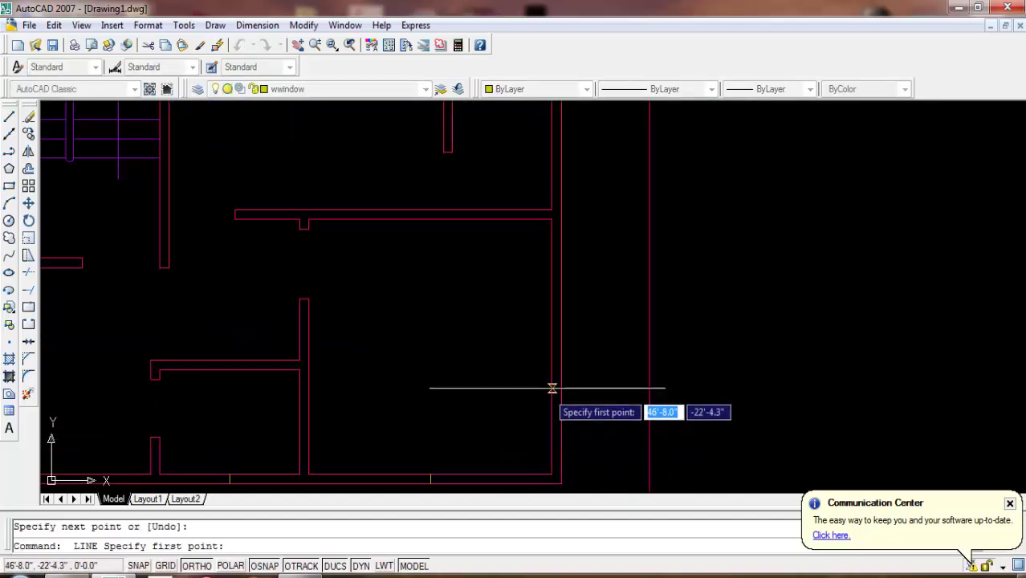
click(552, 347)
click(562, 345)
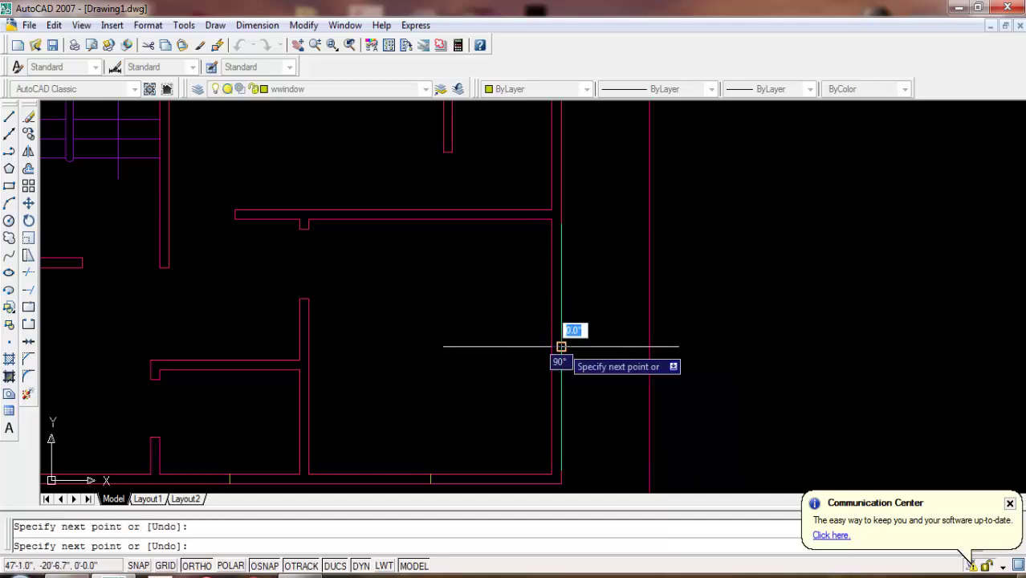
key(Return)
scroll(557, 353, down, 3)
scroll(546, 355, up, 2)
scroll(554, 363, up, 2)
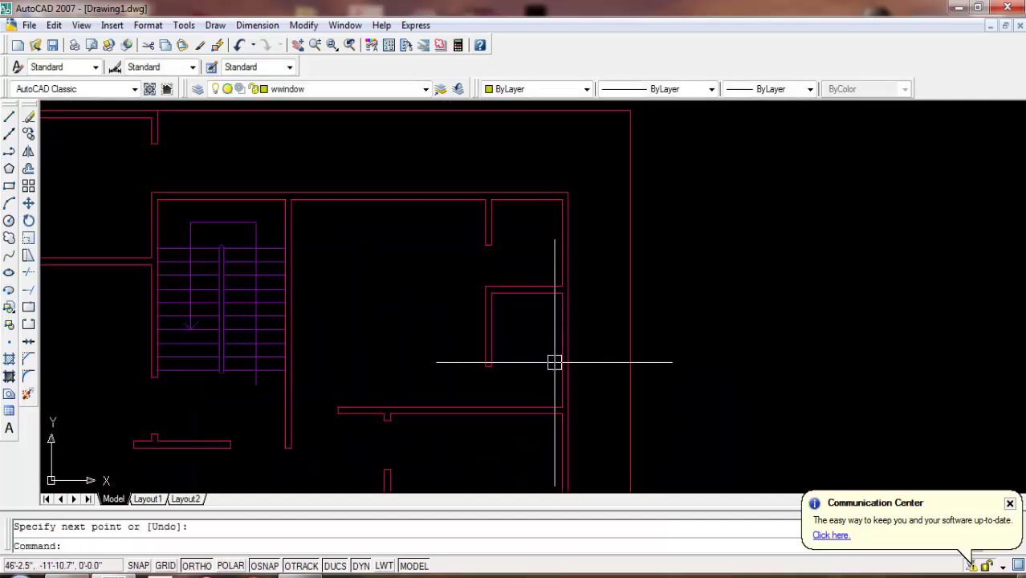
key(Return)
scroll(553, 361, up, 3)
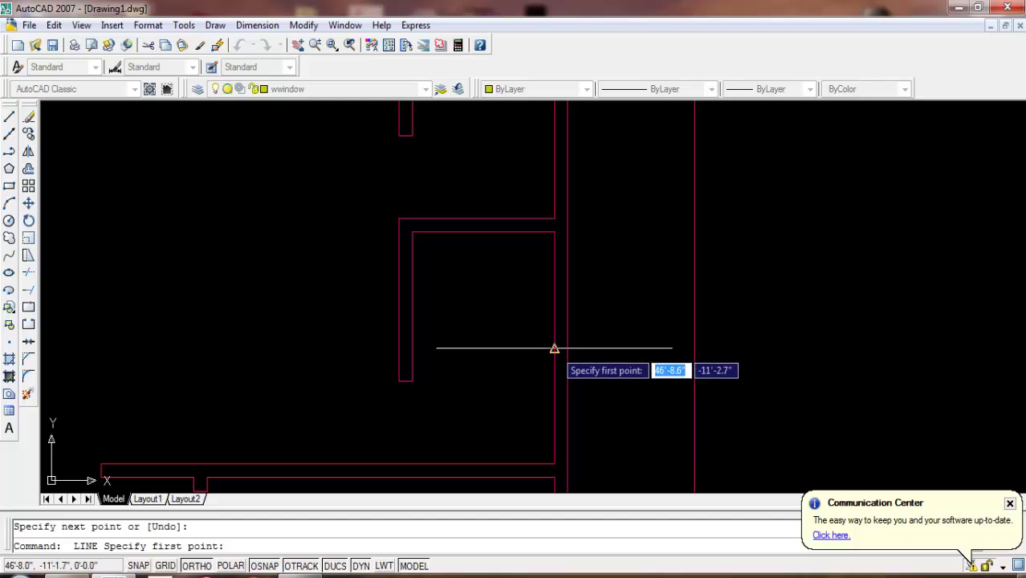
click(554, 348)
click(561, 350)
key(Return)
- Draw another short line segment near the upper wall
scroll(562, 350, down, 3)
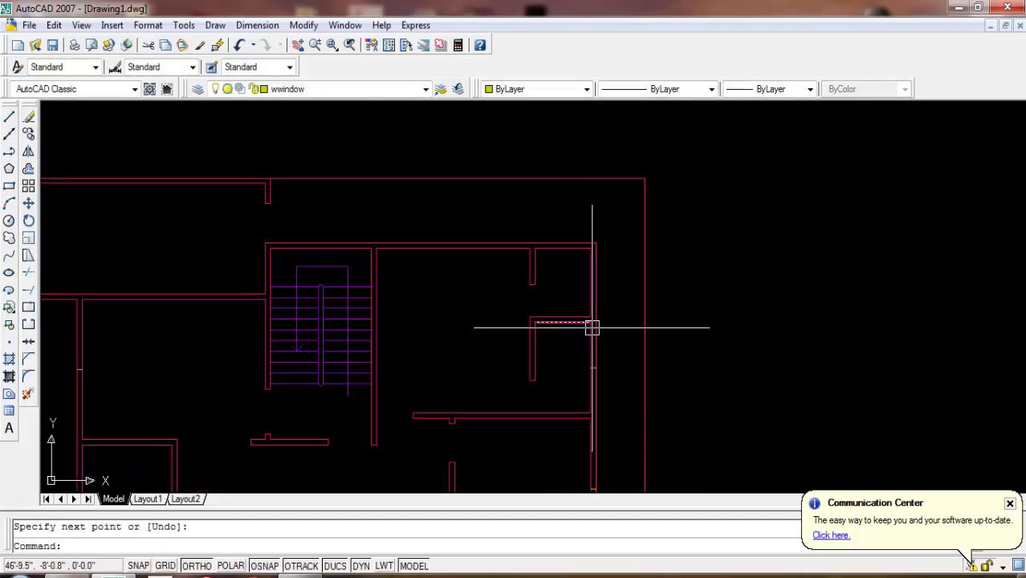
scroll(495, 322, up, 2)
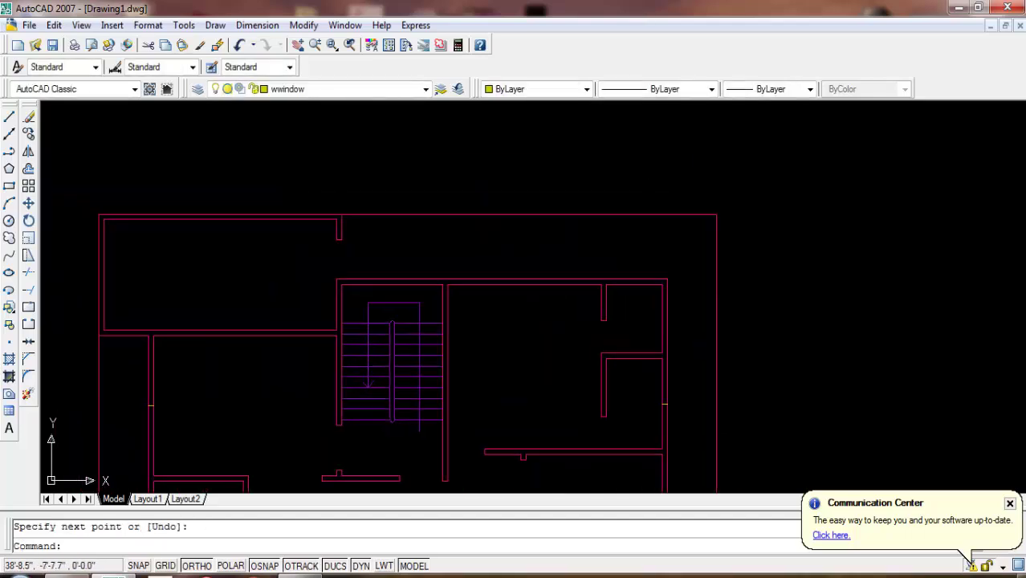
scroll(529, 301, up, 1)
scroll(529, 301, up, 1)
key(Return)
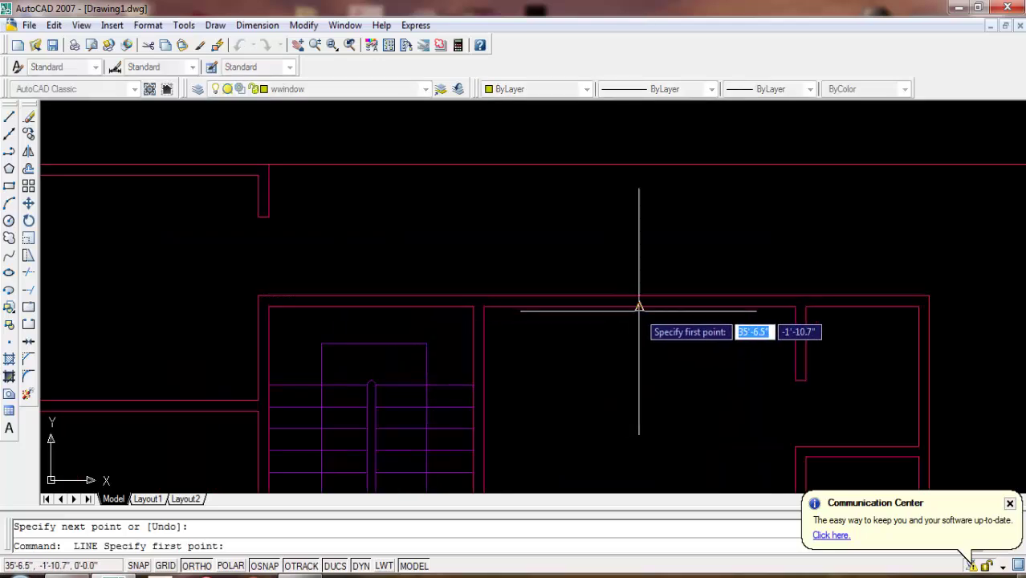
click(634, 305)
click(638, 293)
key(Return)
- Start a line at a wall midpoint, cancel it, and zoom out to the whole plan
scroll(654, 338, down, 3)
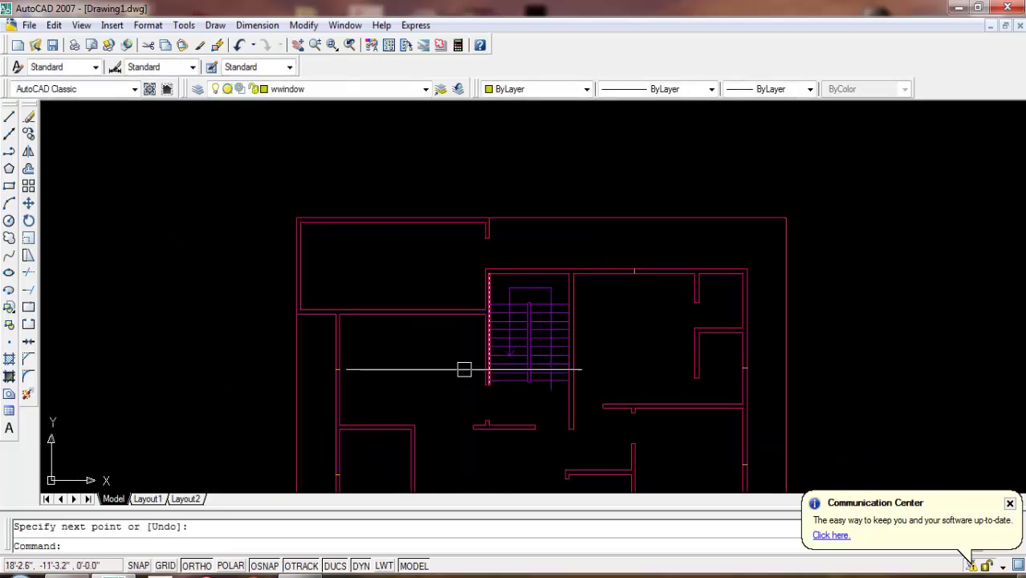
middle_drag(464, 369, 446, 327)
scroll(400, 314, up, 2)
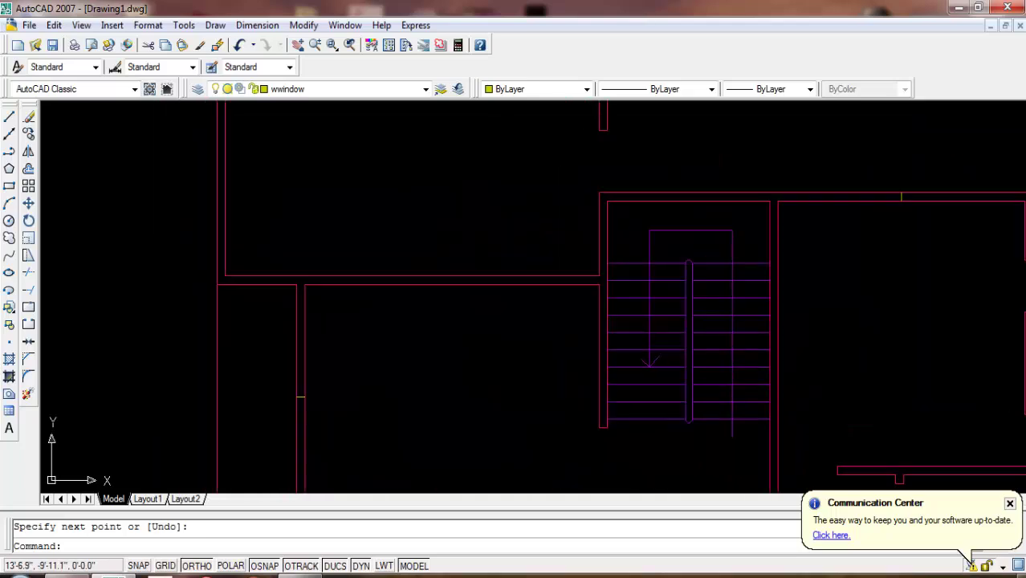
scroll(469, 314, up, 1)
key(Return)
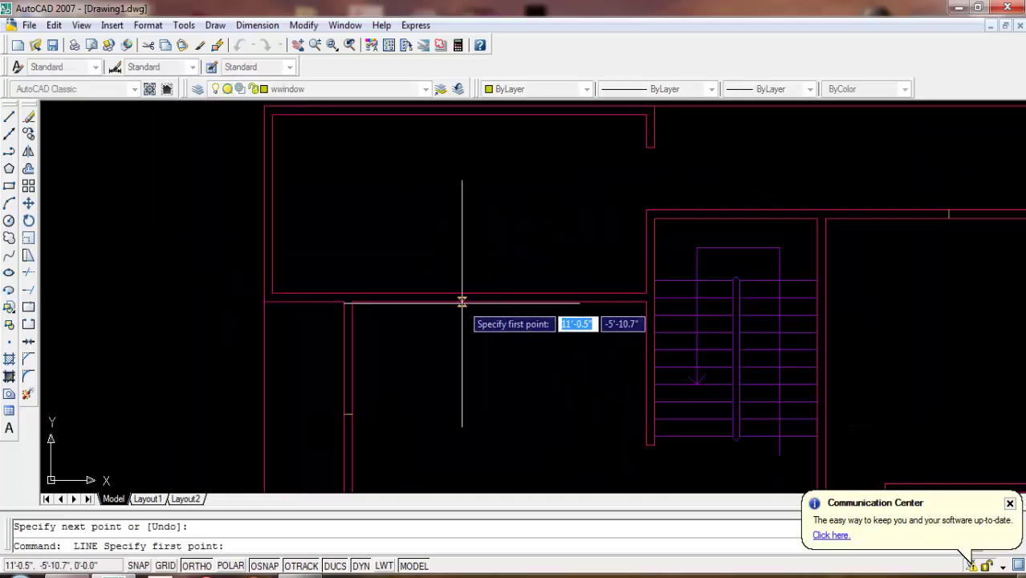
click(499, 302)
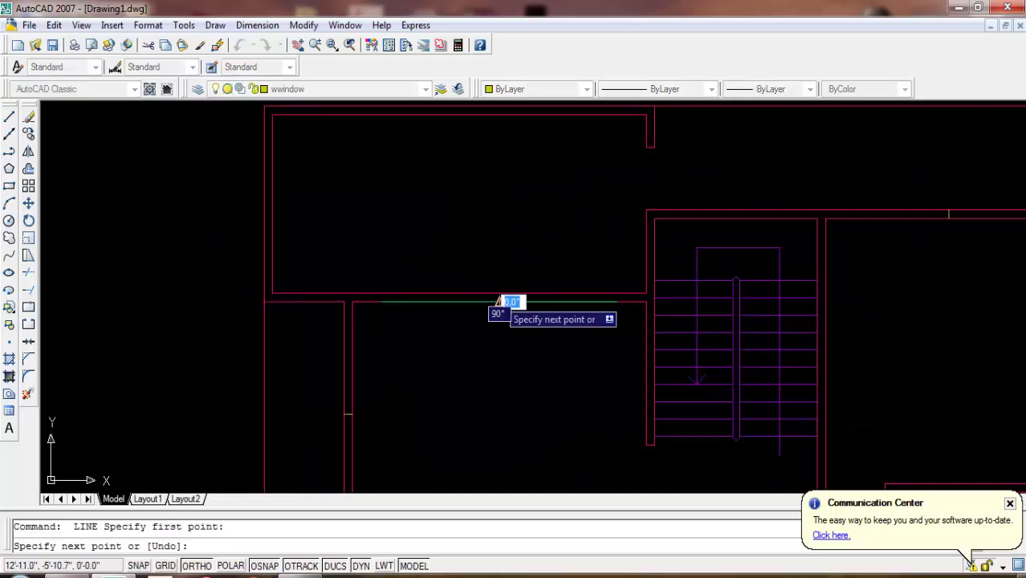
key(Return)
scroll(466, 280, down, 3)
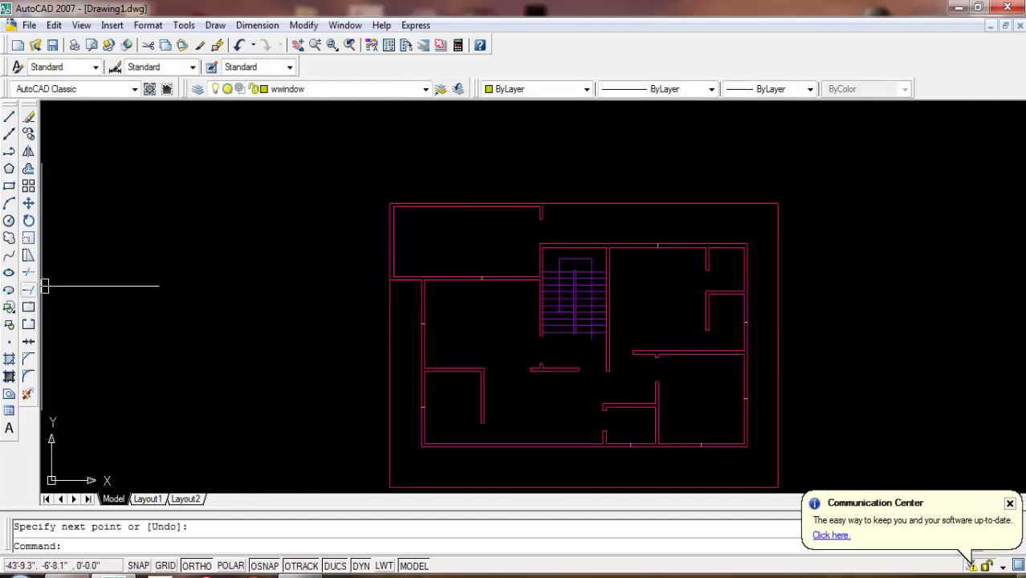
- Insert the windows block at X scale 5 into the horizontal wall below the upper-left room
click(9, 307)
text(5)
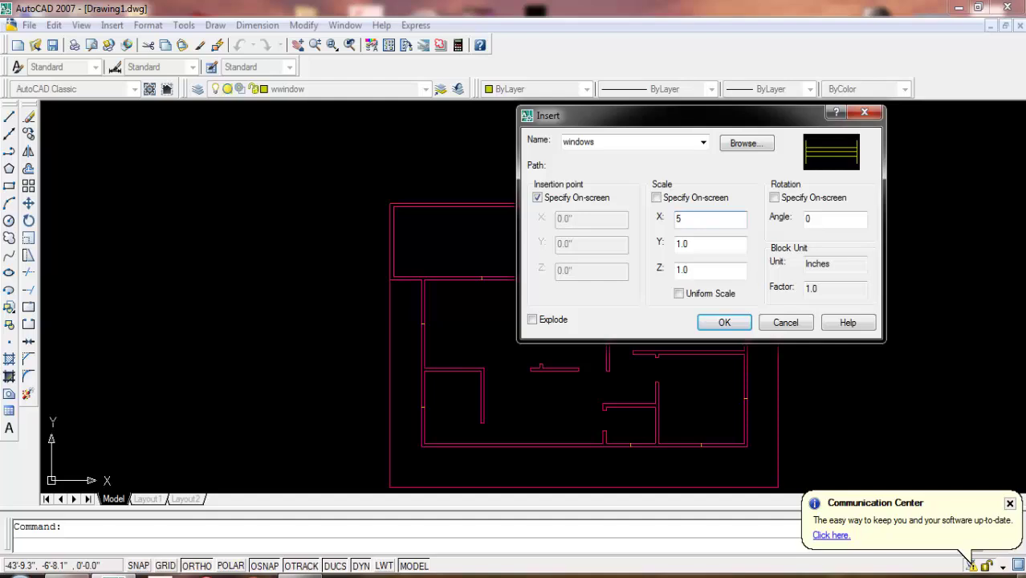
key(Return)
scroll(584, 287, up, 1)
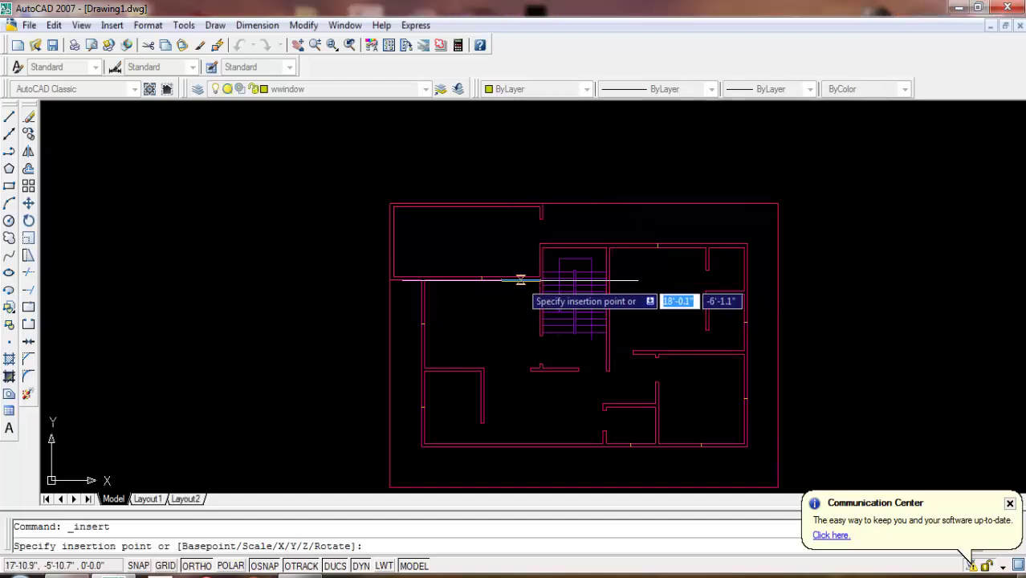
scroll(483, 276, up, 3)
scroll(482, 276, up, 1)
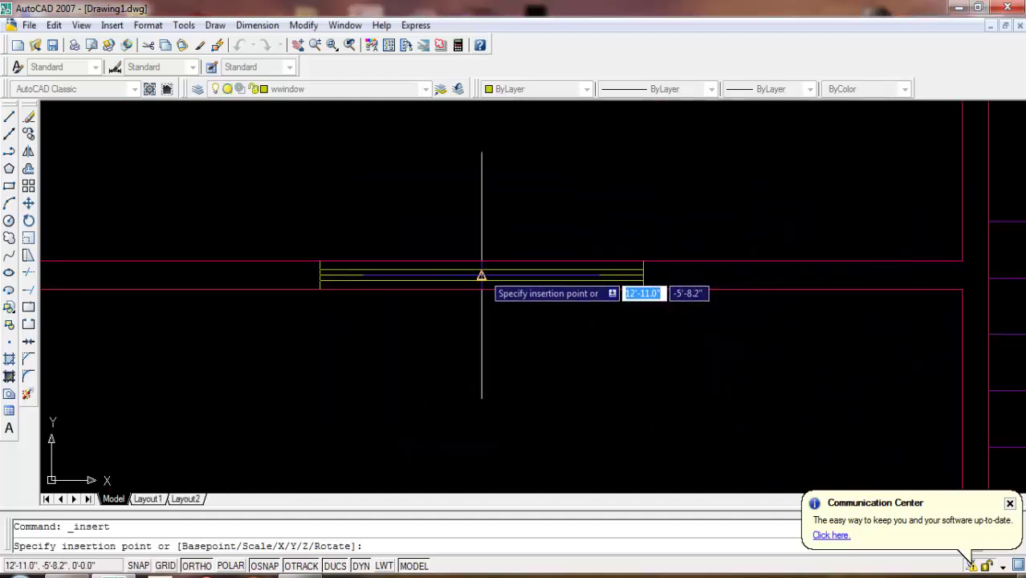
click(480, 275)
scroll(481, 276, down, 2)
scroll(465, 278, down, 3)
key(Return)
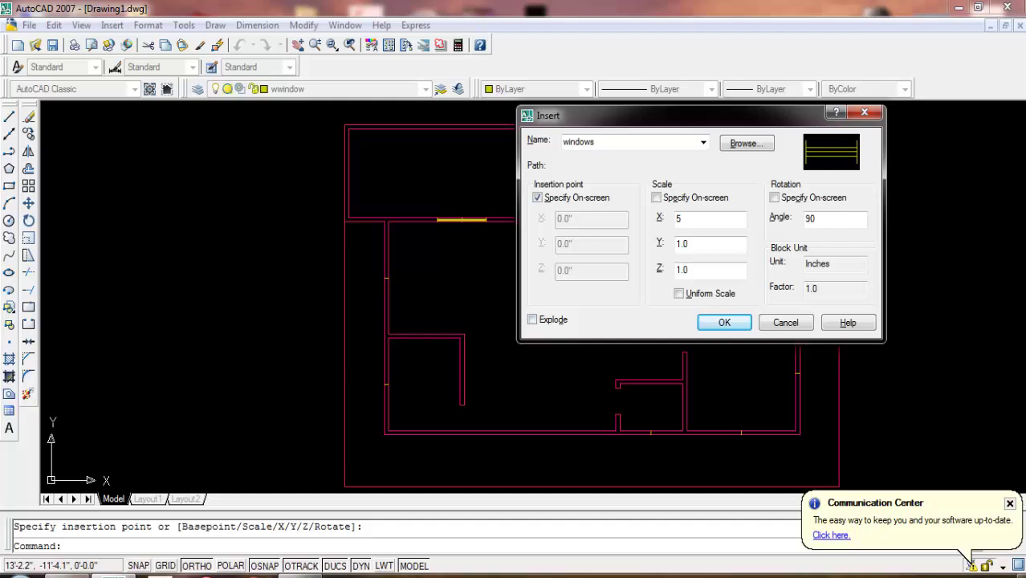
- Place a 90°-rotated windows block in the left exterior wall
key(Return)
scroll(378, 301, up, 3)
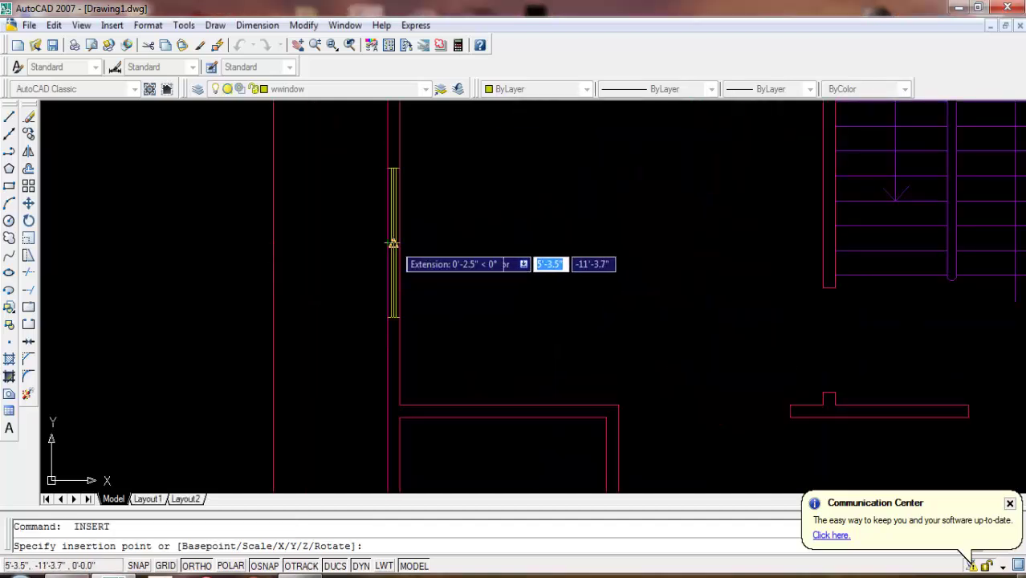
click(392, 242)
scroll(460, 314, down, 3)
scroll(408, 282, up, 2)
- Insert a second windows block rotated 90° on the left wall
key(Return)
text(5)
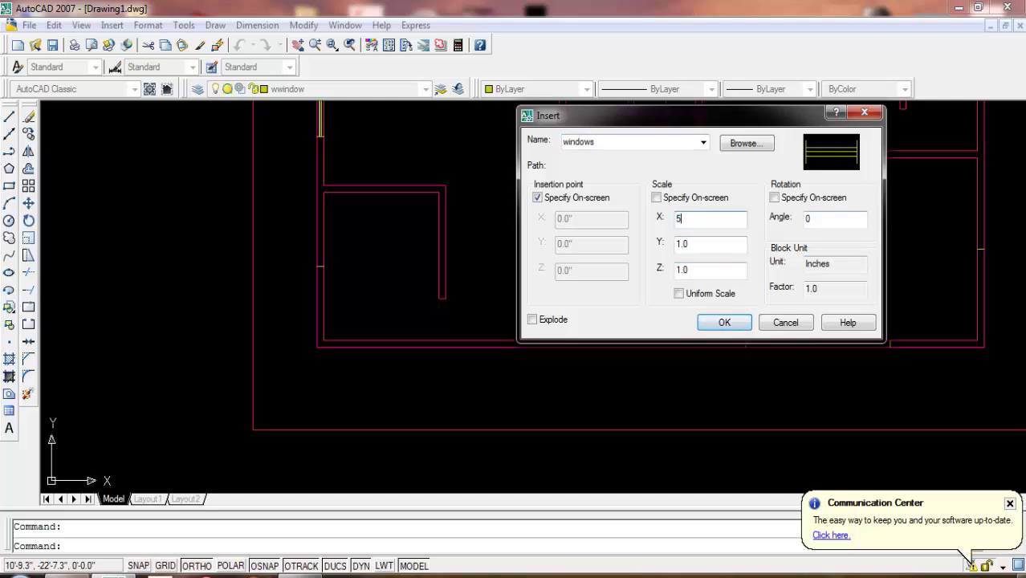
text(0)
key(Return)
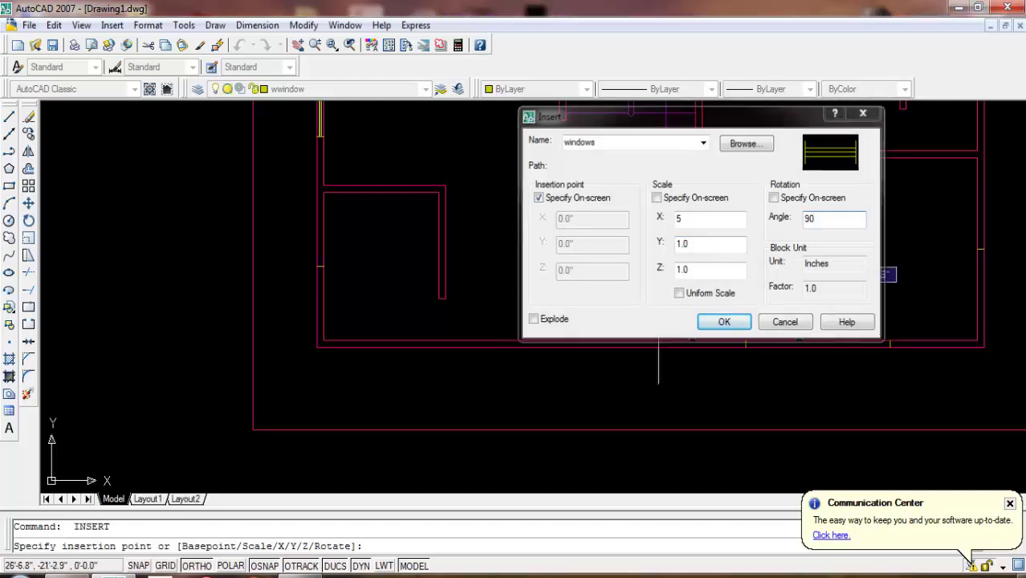
scroll(355, 252, up, 3)
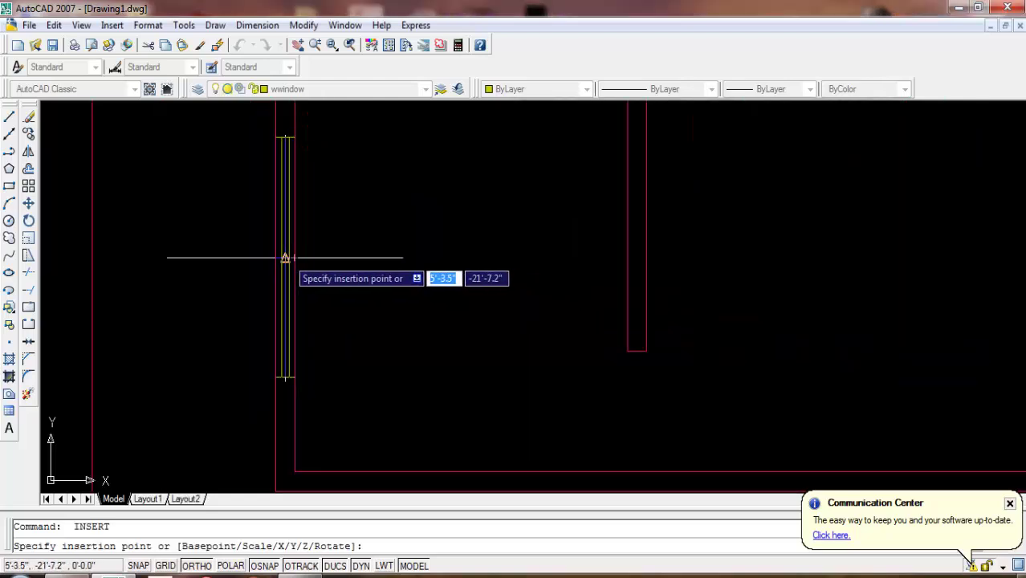
click(293, 258)
- Select and erase the misplaced window block
scroll(391, 340, down, 3)
scroll(381, 326, up, 2)
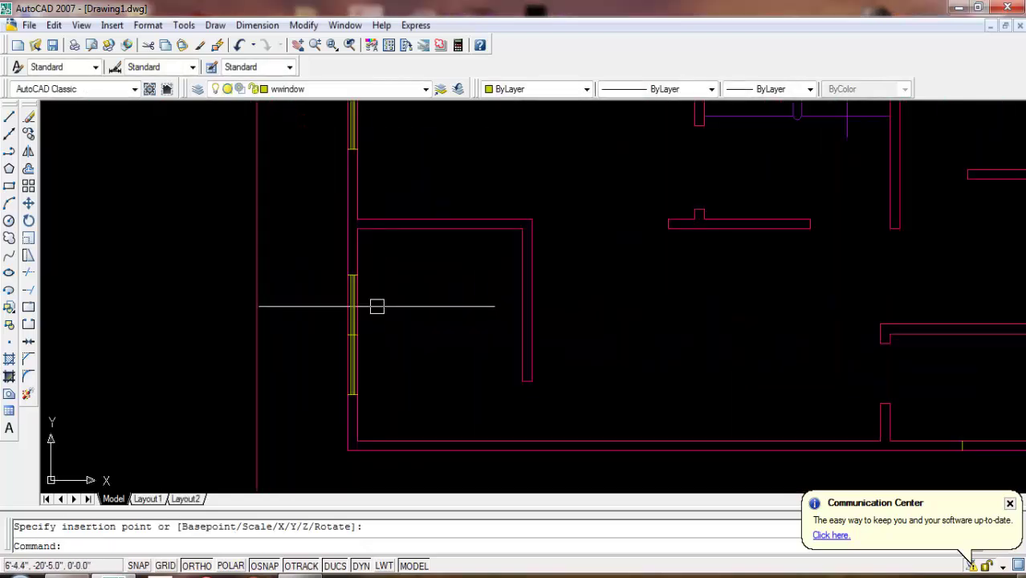
scroll(440, 303, up, 2)
scroll(344, 285, up, 2)
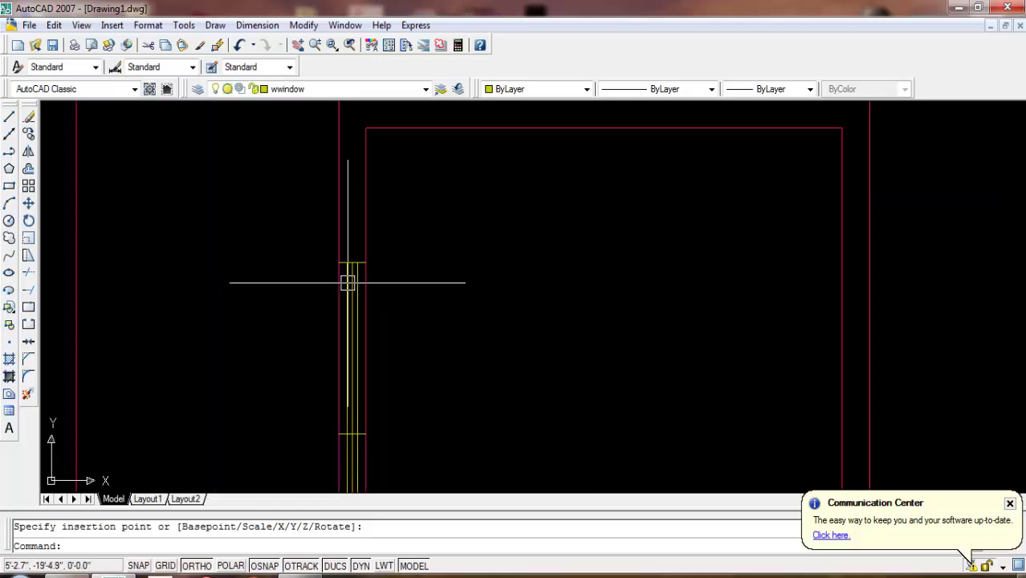
click(351, 279)
key(Delete)
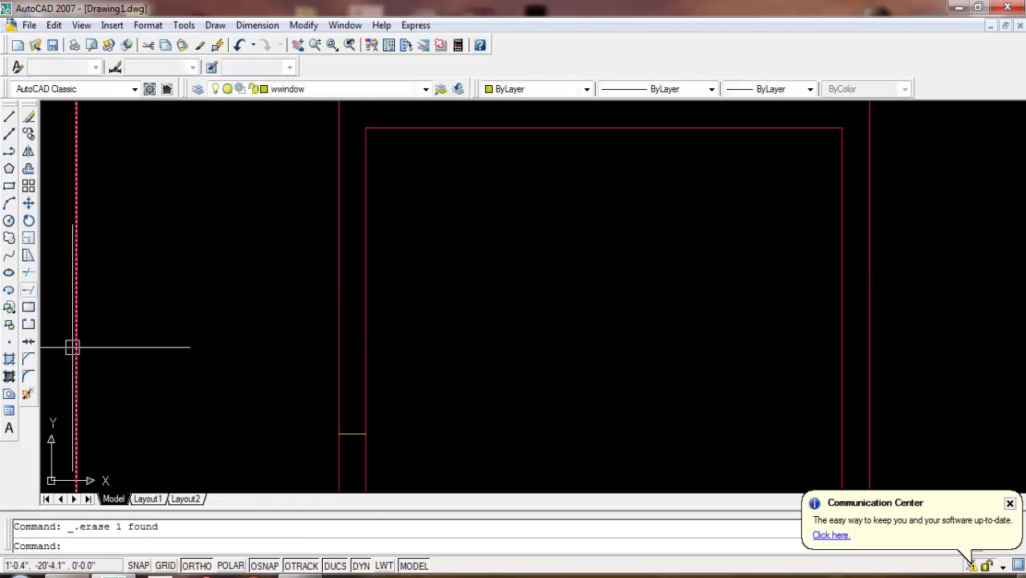
click(8, 307)
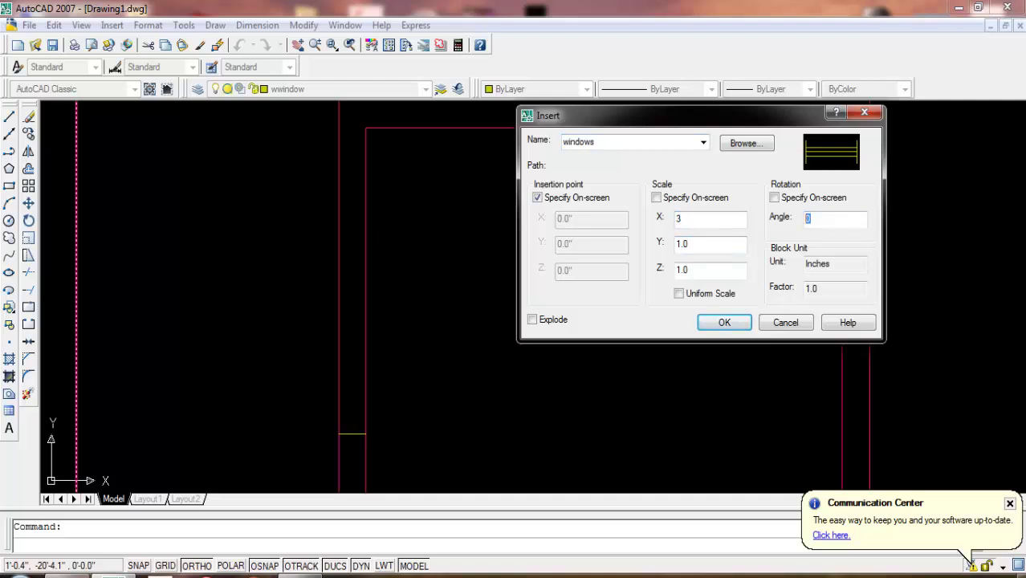
text(90)
- Place another vertical window block in the left exterior wall
click(724, 322)
scroll(499, 355, down, 2)
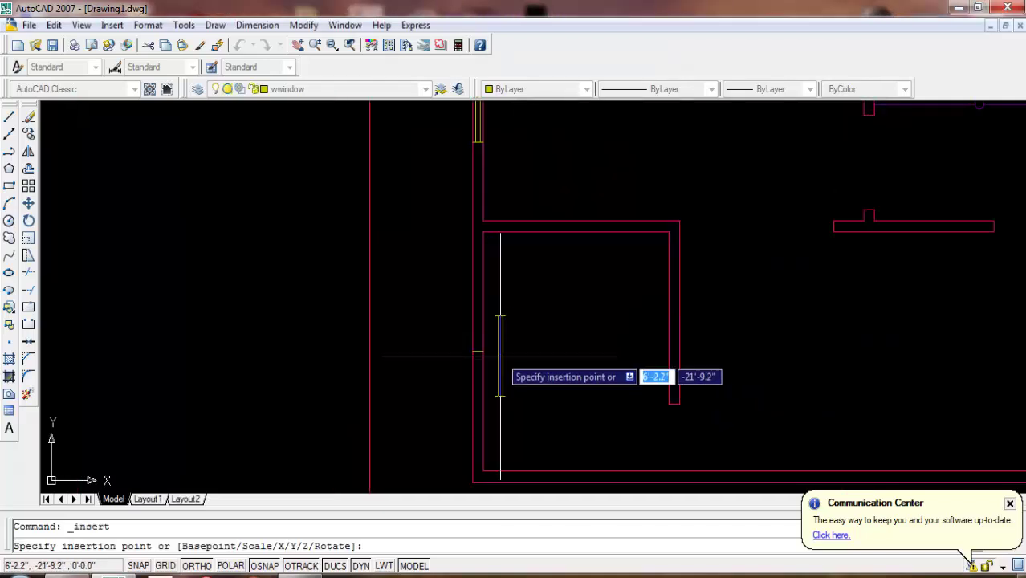
scroll(446, 351, up, 2)
click(462, 350)
scroll(630, 369, down, 2)
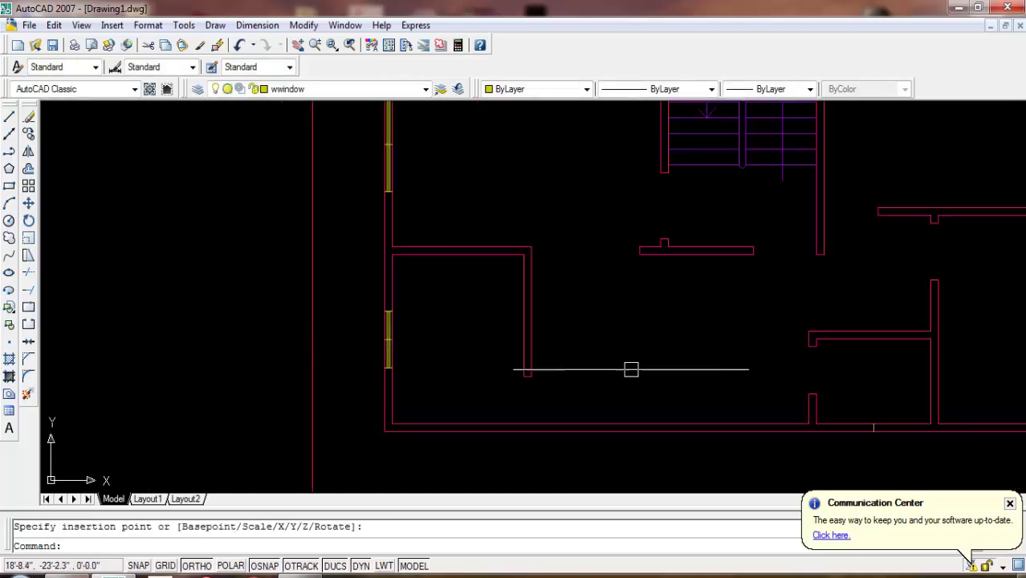
scroll(585, 408, down, 1)
scroll(585, 409, down, 2)
scroll(458, 423, up, 4)
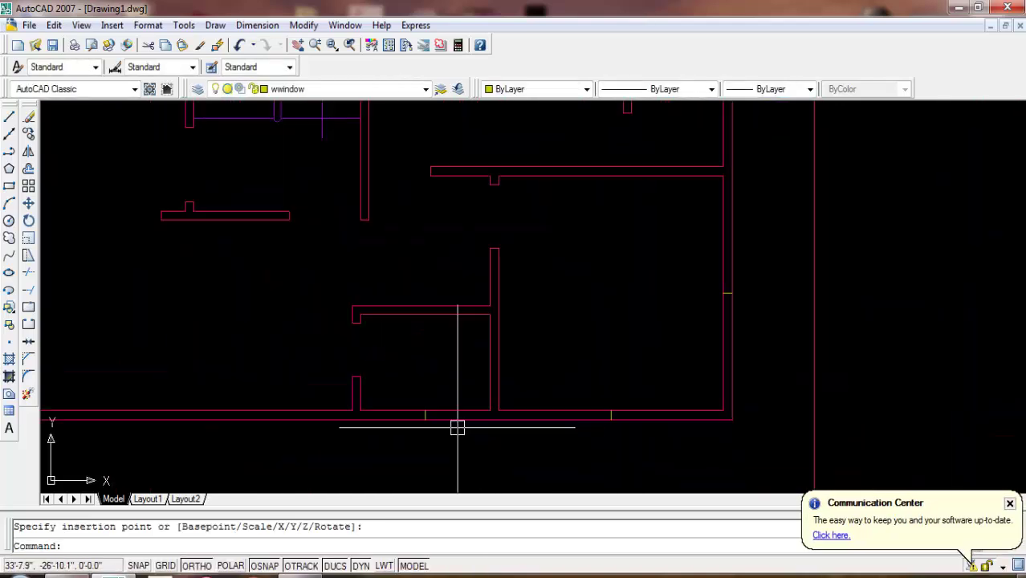
- Insert a window scaled 2 along X at angle 0 into the bottom exterior wall
key(Return)
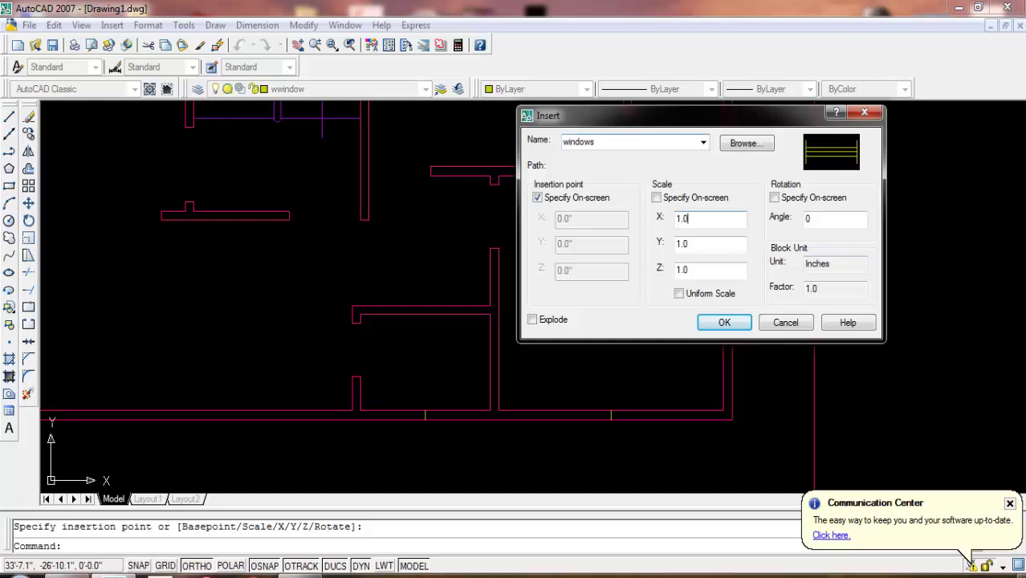
click(724, 322)
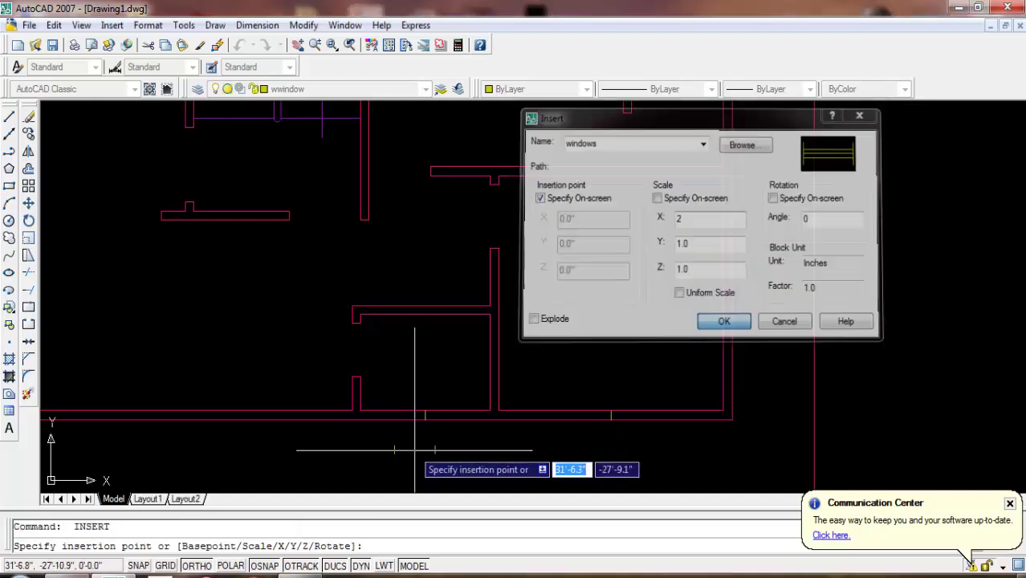
scroll(353, 377, up, 3)
scroll(452, 321, down, 3)
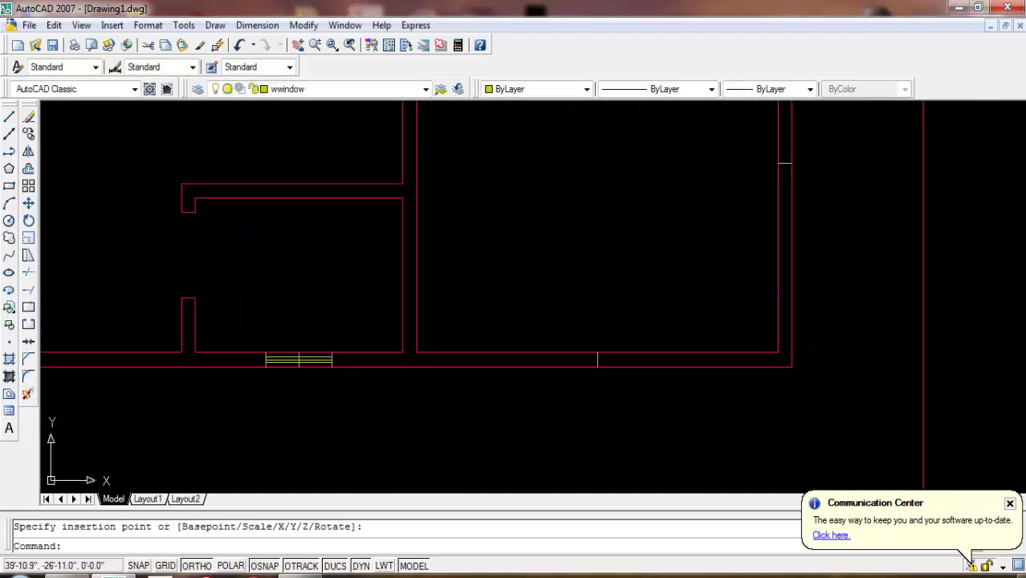
click(113, 383)
- Insert a wider window scaled 5 along X into the bottom wall, then pan along the wall
key(Return)
text(5)
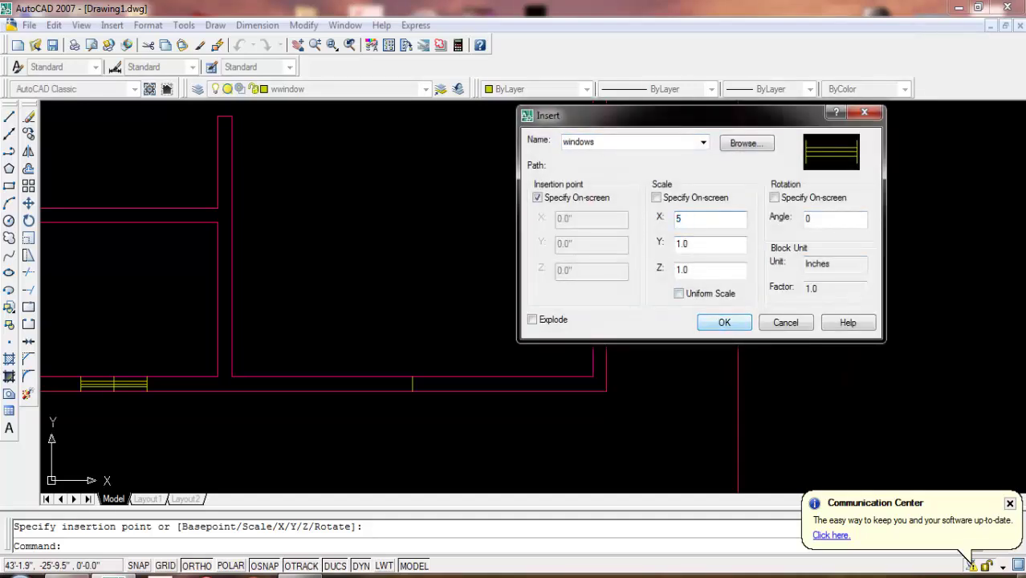
key(Return)
scroll(390, 369, up, 2)
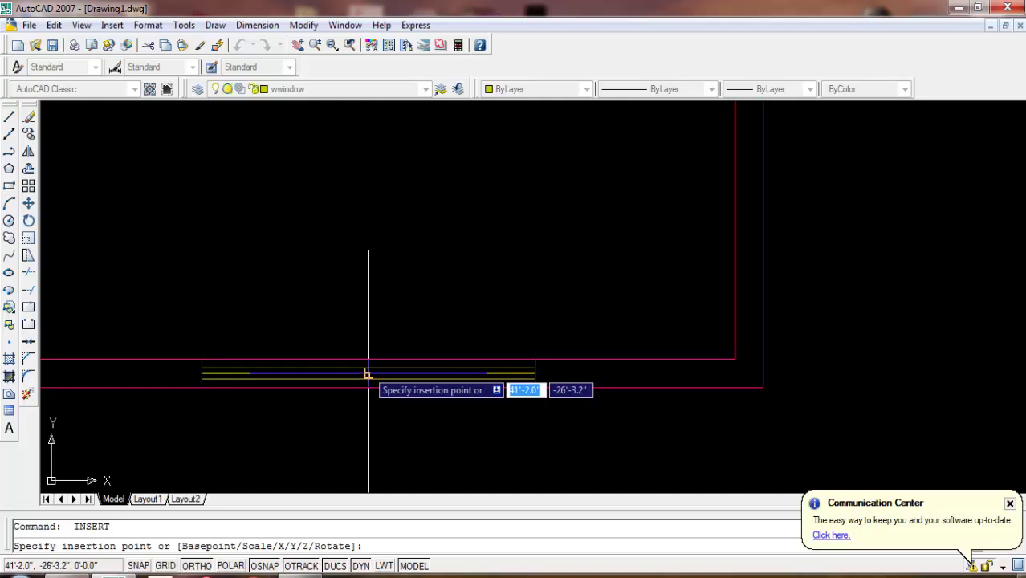
click(369, 375)
scroll(356, 410, down, 2)
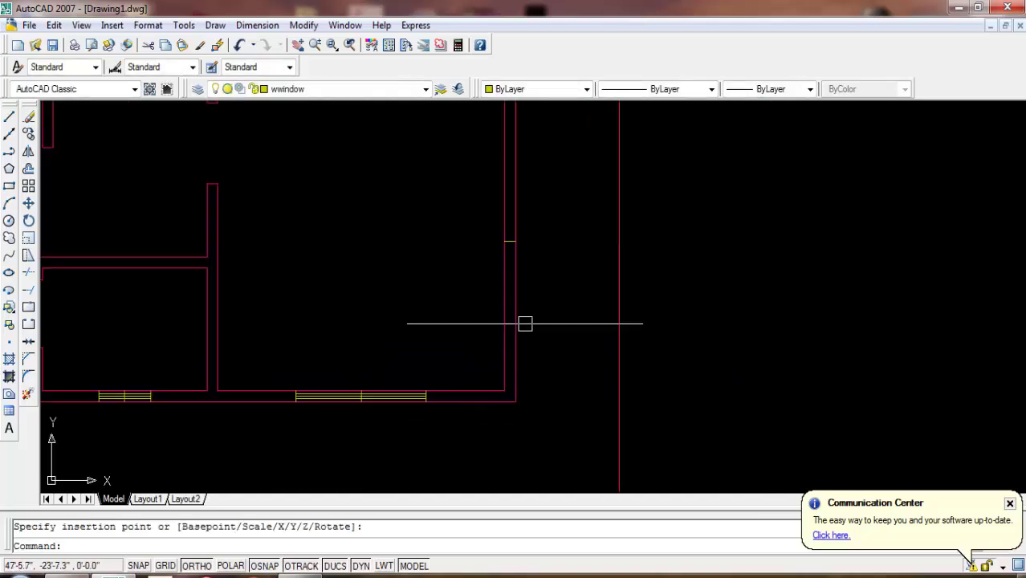
middle_drag(525, 323, 593, 355)
key(Return)
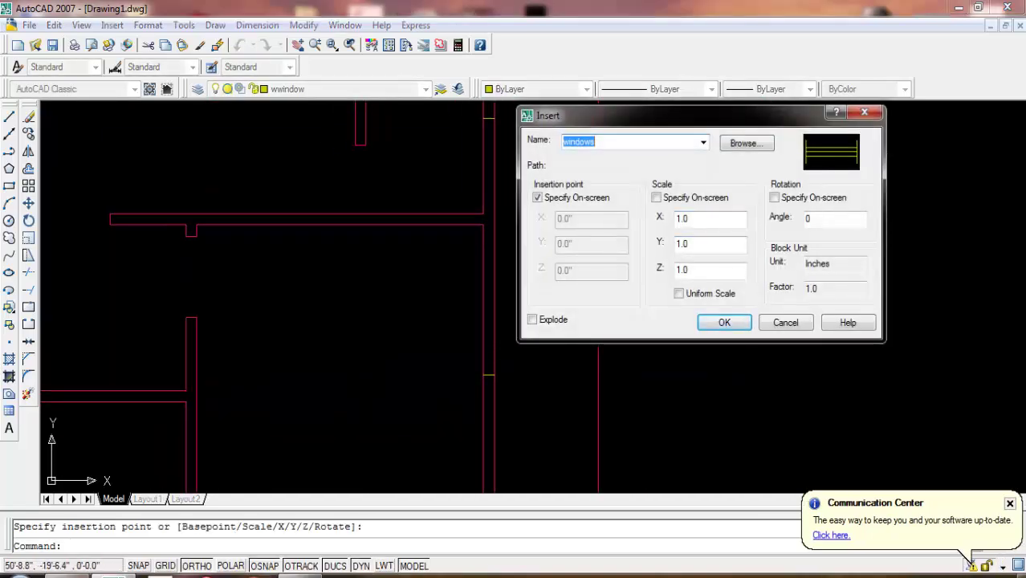
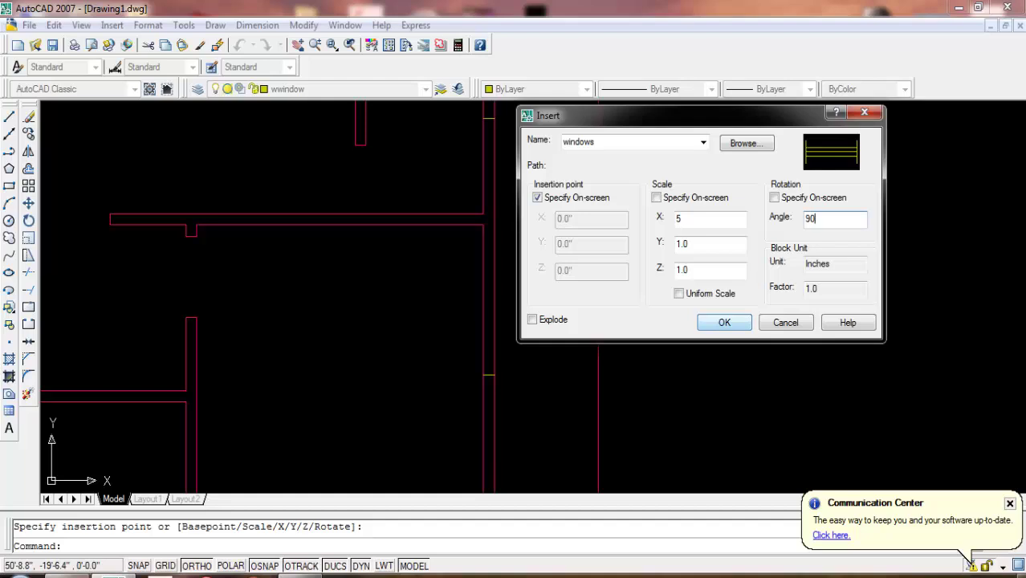
- Place a 'windows' block at X scale 5, angle 90 in the vertical wall opening
key(Return)
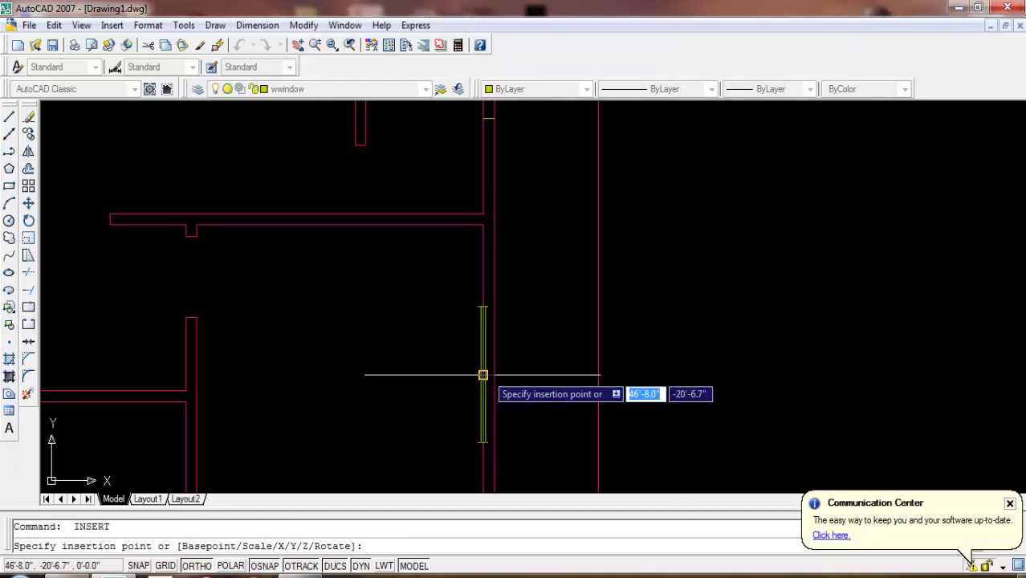
click(482, 375)
middle_drag(450, 97, 464, 305)
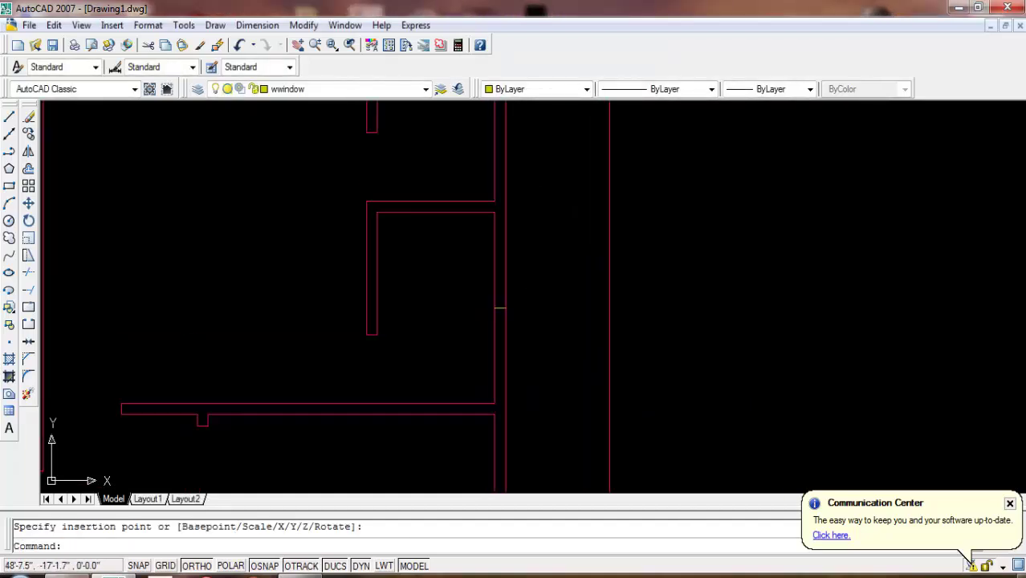
- Set up a 'windows' block insertion at X scale 2, angle 90 for the next opening
key(Return)
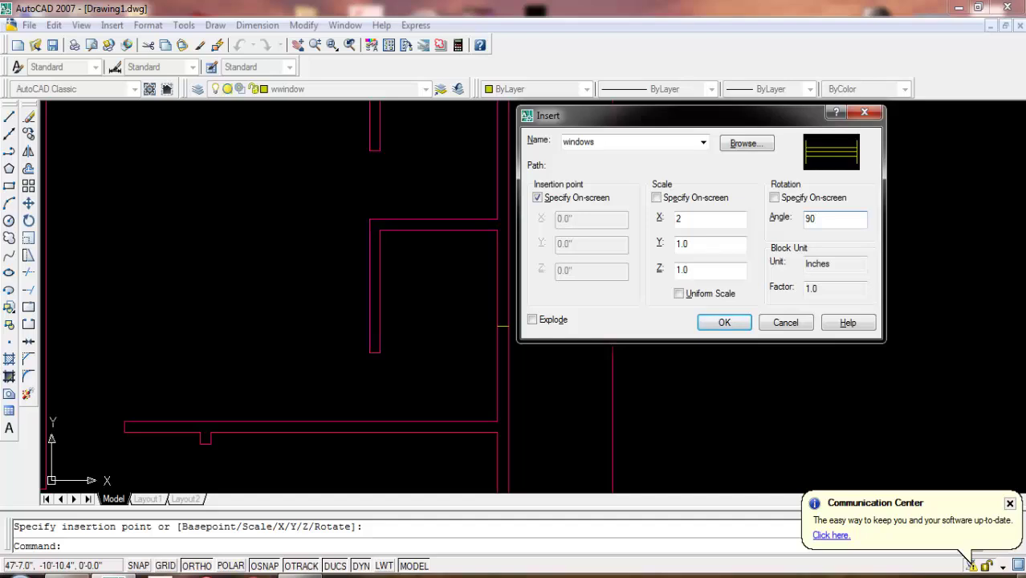
key(Return)
scroll(497, 327, up, 3)
scroll(501, 409, down, 5)
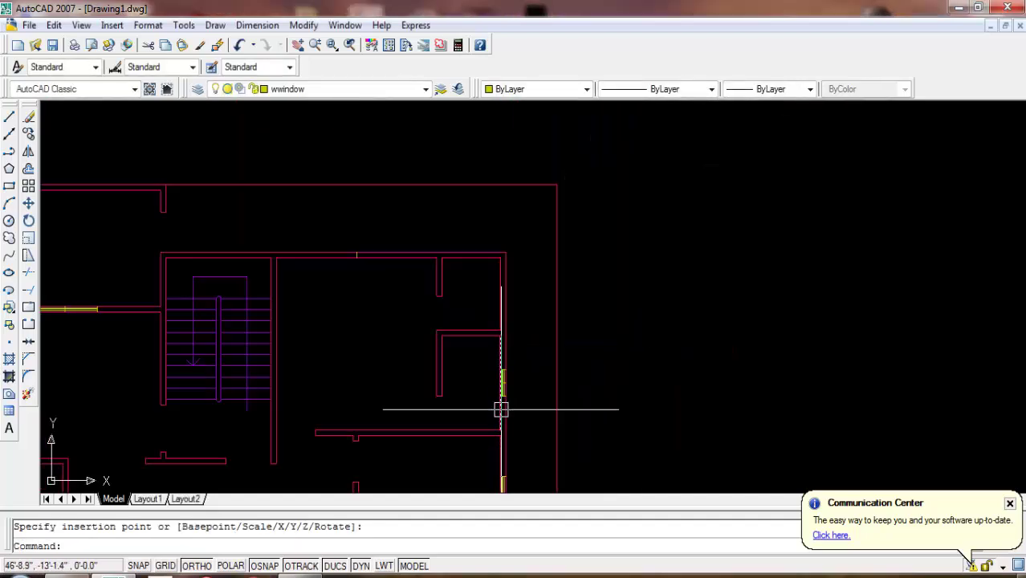
scroll(225, 313, up, 2)
scroll(224, 313, up, 2)
- Try a 'windows' block insertion at X scale 6, angle 90, then cancel its placement
key(Return)
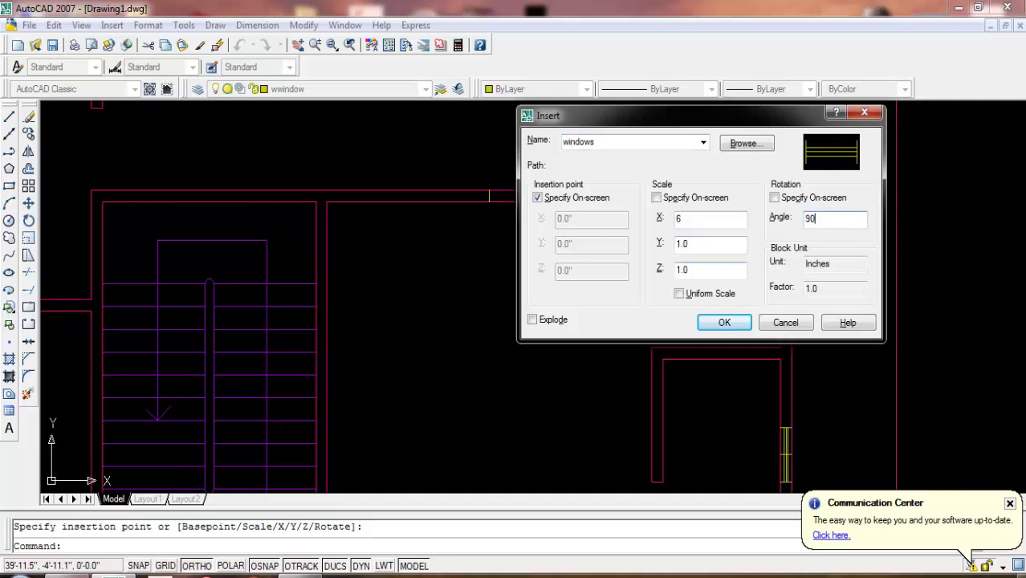
key(Return)
scroll(482, 217, up, 2)
scroll(508, 305, up, 2)
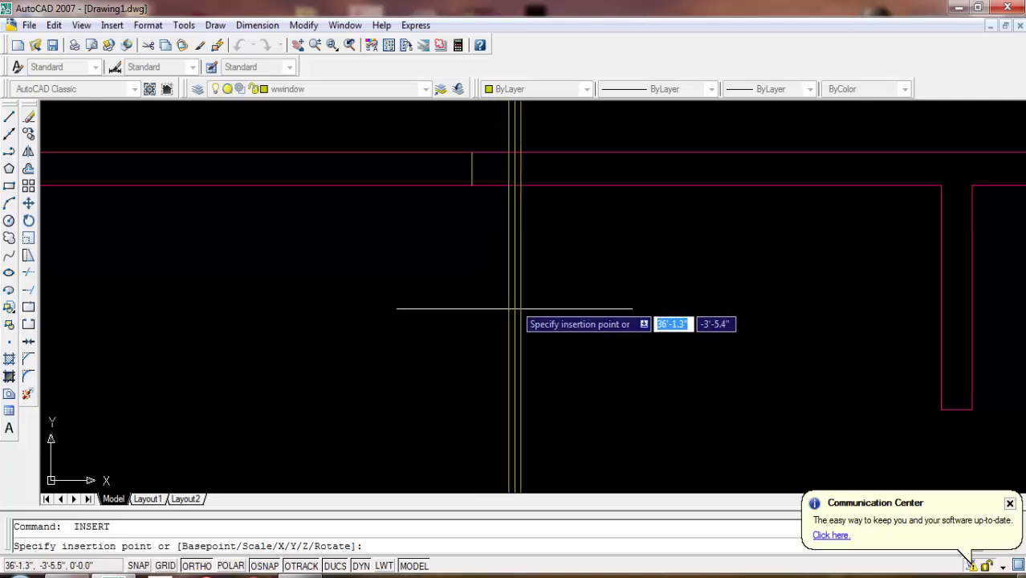
key(Escape)
- Insert a 'windows' block at scale 1, angle 0 along the upper wall
key(Return)
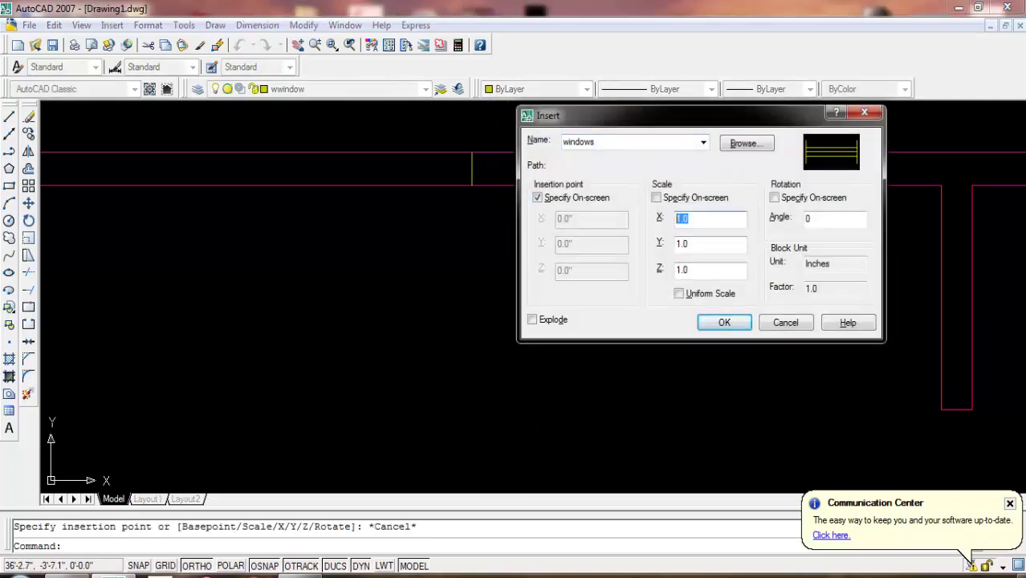
key(Return)
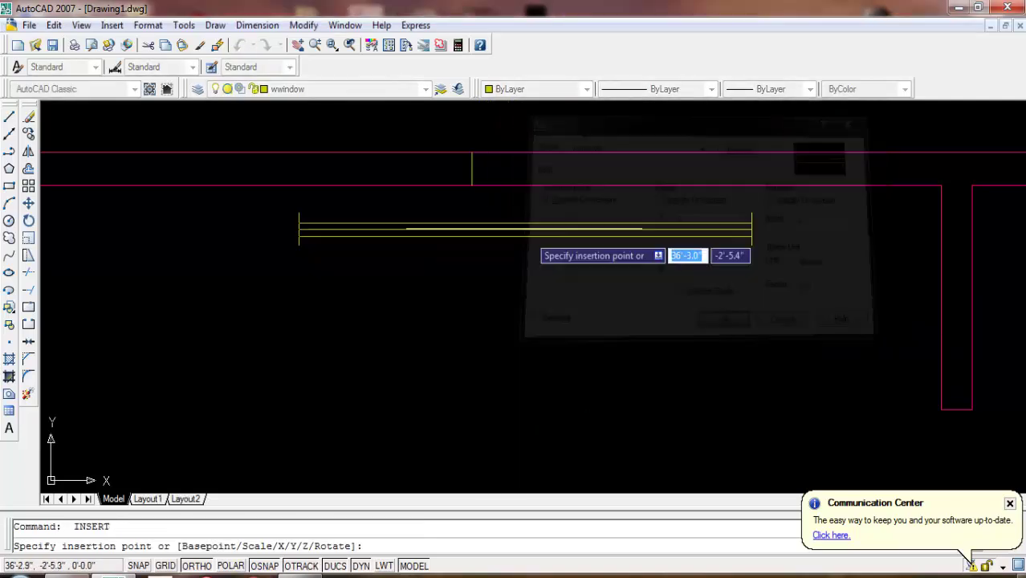
click(471, 169)
- Erase the oversized horizontal window block from the upper wall
click(557, 288)
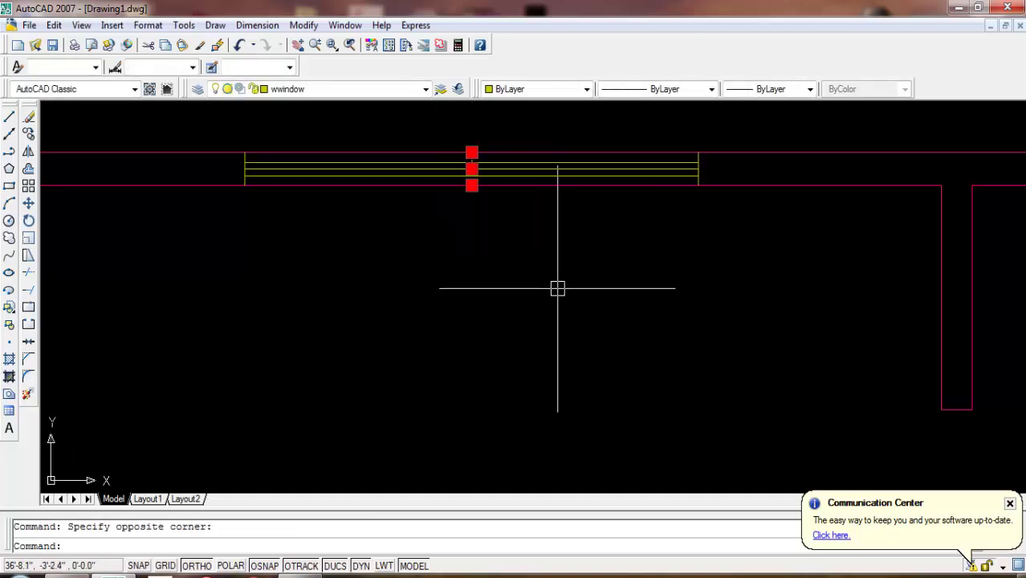
key(Delete)
scroll(557, 288, down, 3)
scroll(611, 348, up, 2)
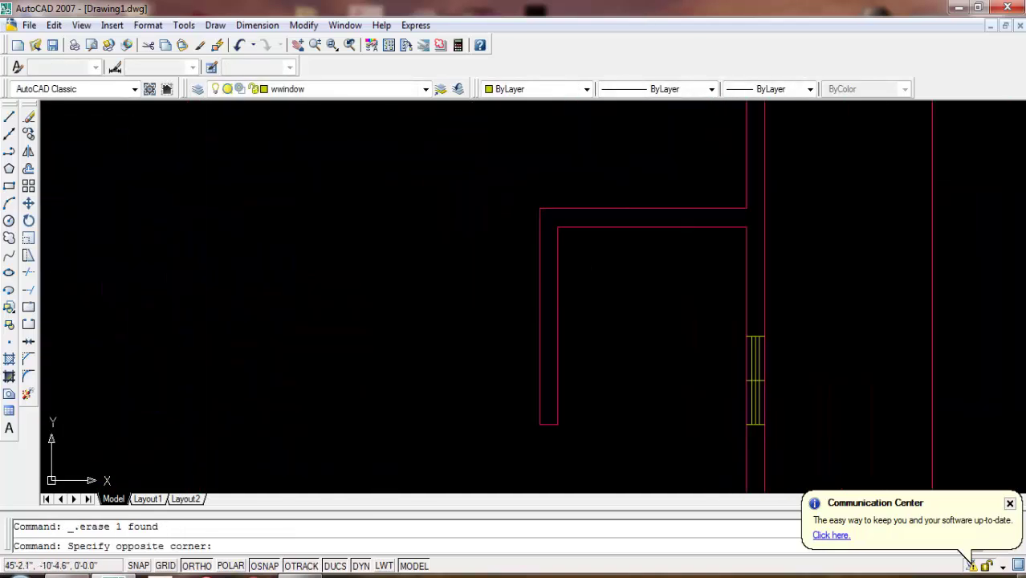
- Window-select the misplaced window block in the lower wall and erase it
middle_drag(787, 408, 725, 268)
scroll(373, 362, down, 4)
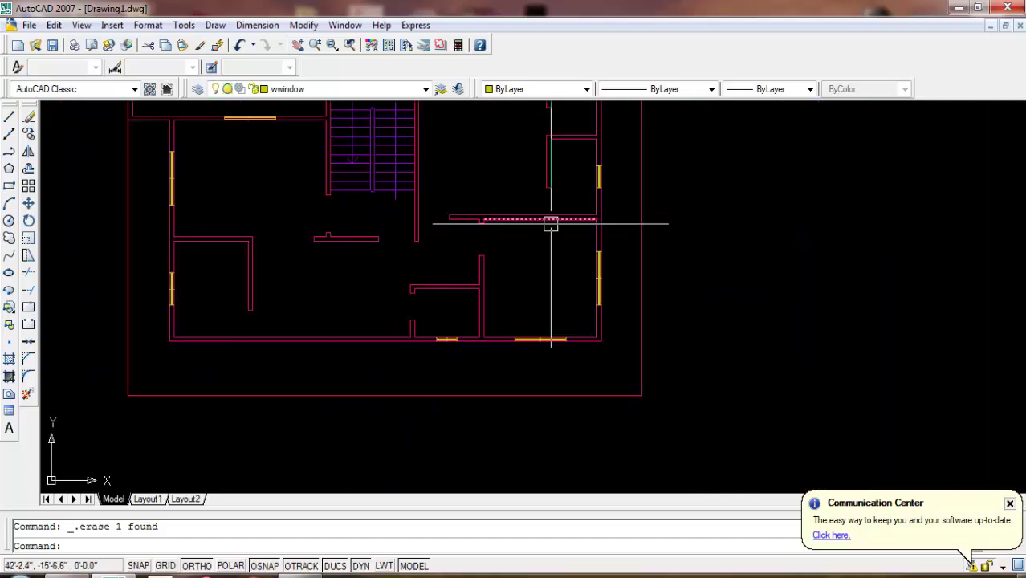
scroll(550, 222, up, 5)
click(582, 252)
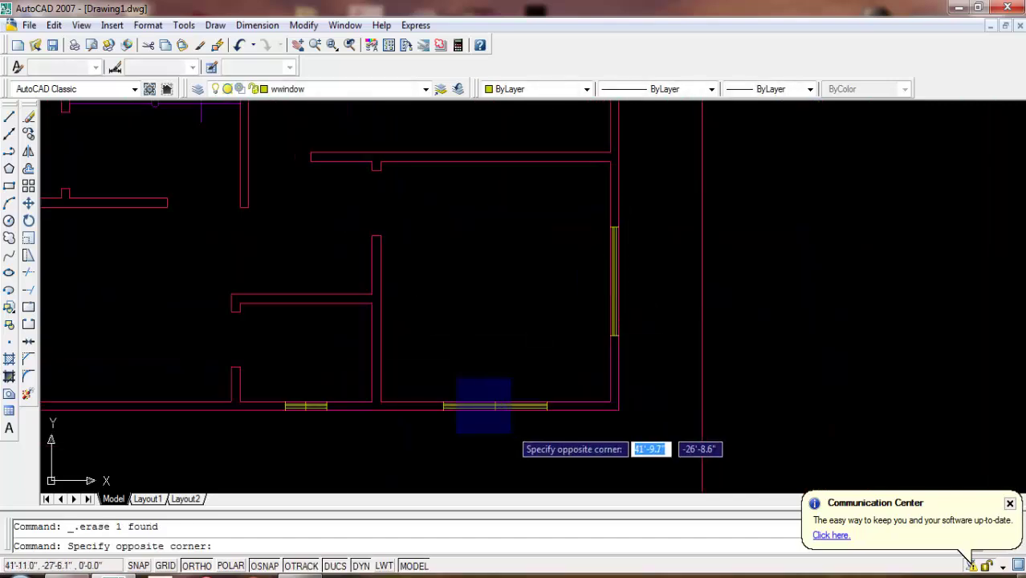
click(516, 427)
scroll(313, 321, up, 3)
scroll(412, 401, up, 2)
drag(505, 370, 590, 456)
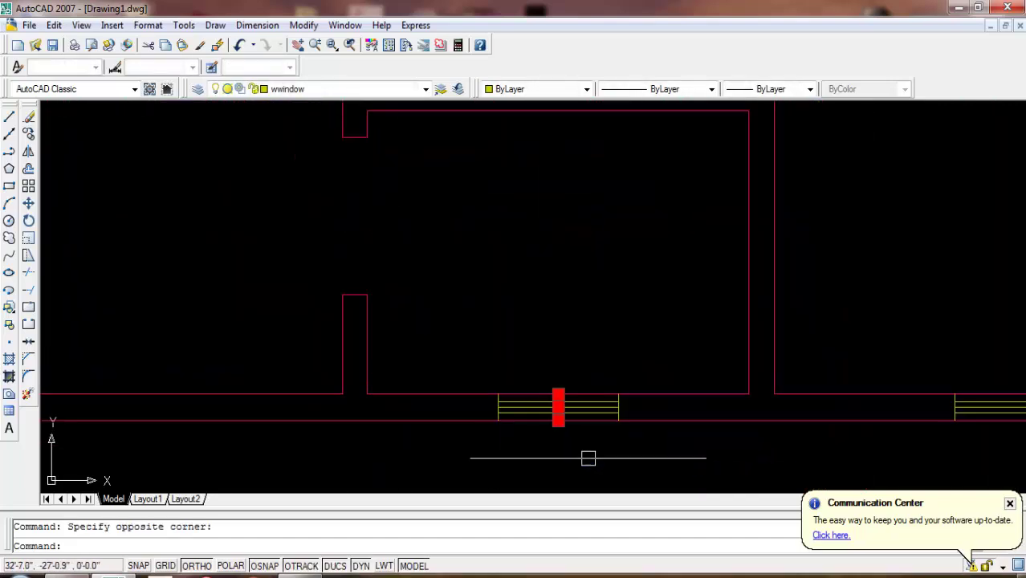
middle_drag(590, 457, 779, 435)
key(Delete)
scroll(469, 390, down, 3)
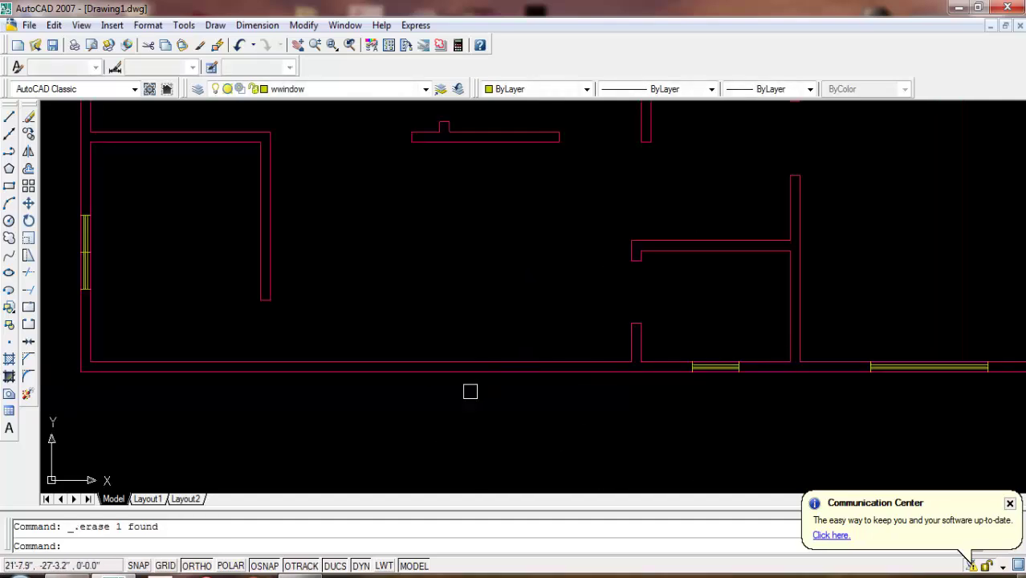
scroll(394, 345, up, 2)
scroll(386, 341, up, 2)
- Check the remaining window blocks in the vertical and upper walls, clearing the selection
click(355, 257)
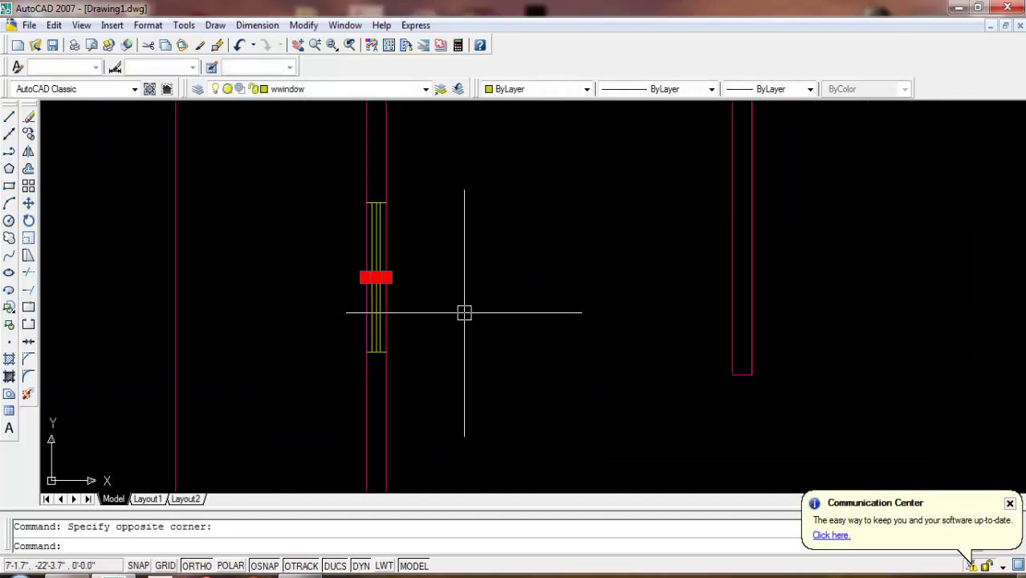
scroll(484, 383, down, 3)
scroll(417, 265, up, 2)
scroll(396, 224, up, 2)
click(396, 224)
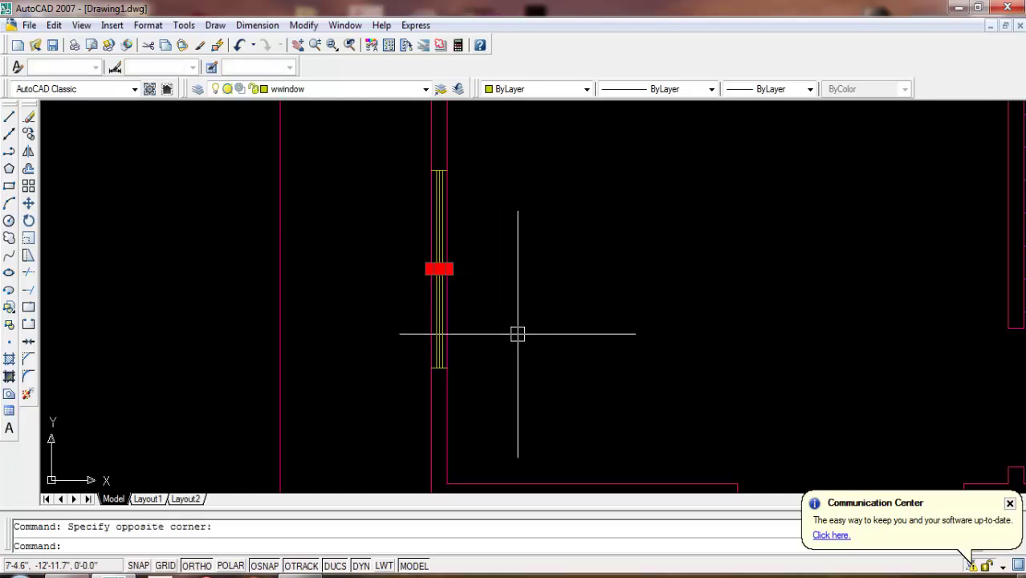
key(Escape)
click(577, 176)
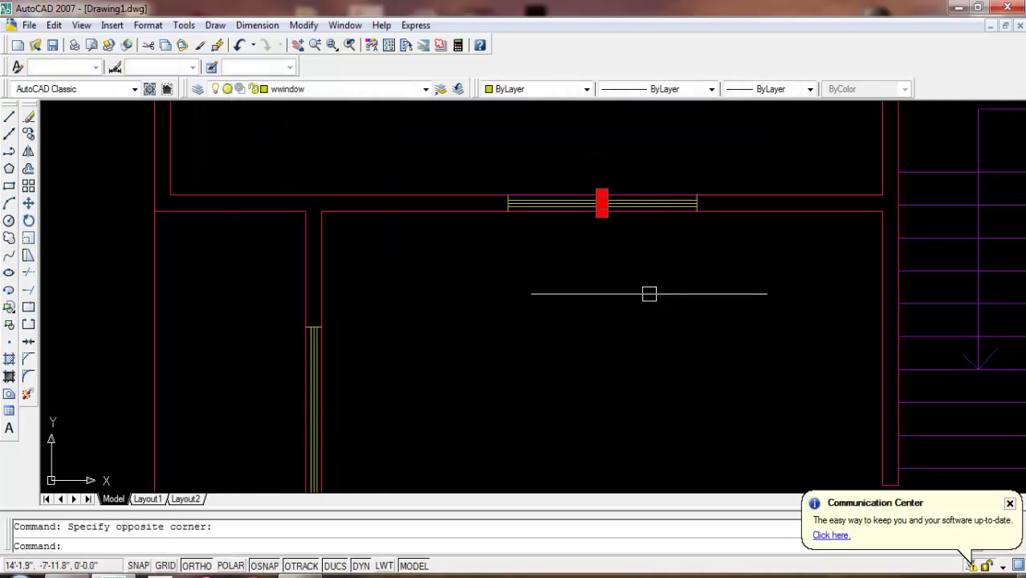
scroll(475, 256, down, 5)
scroll(403, 341, up, 2)
scroll(482, 337, up, 1)
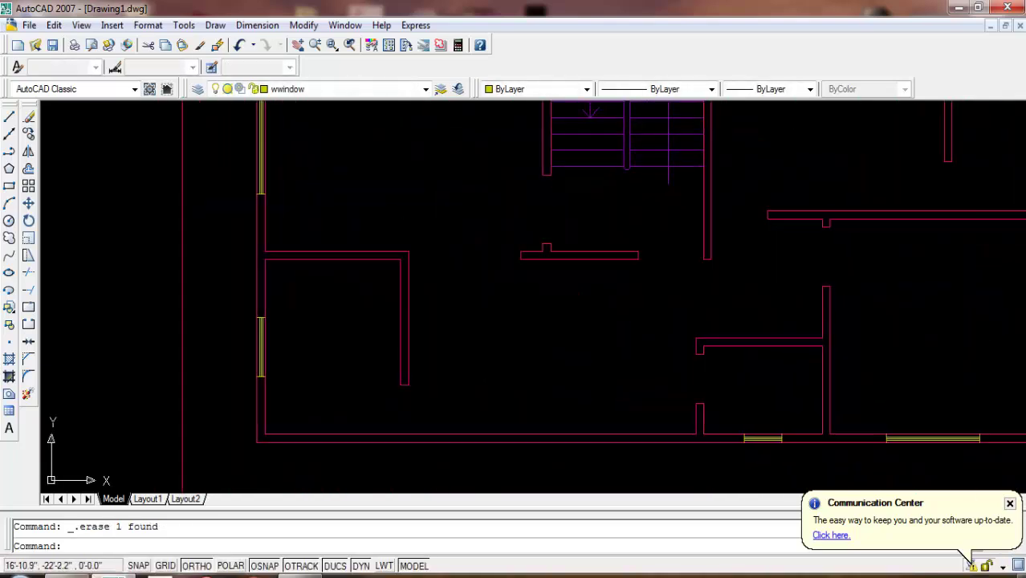
scroll(565, 334, up, 1)
scroll(424, 328, up, 1)
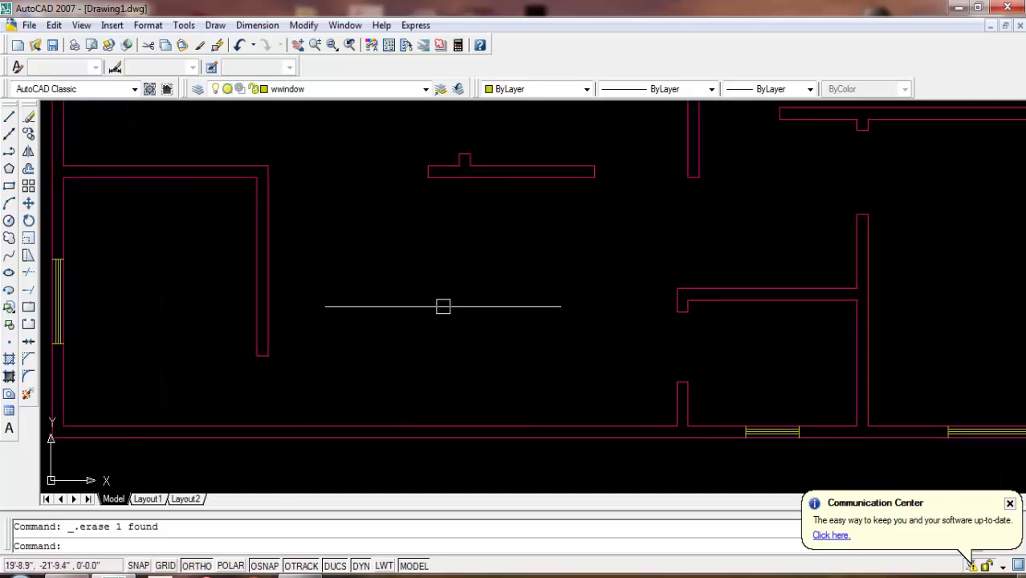
middle_drag(443, 306, 449, 357)
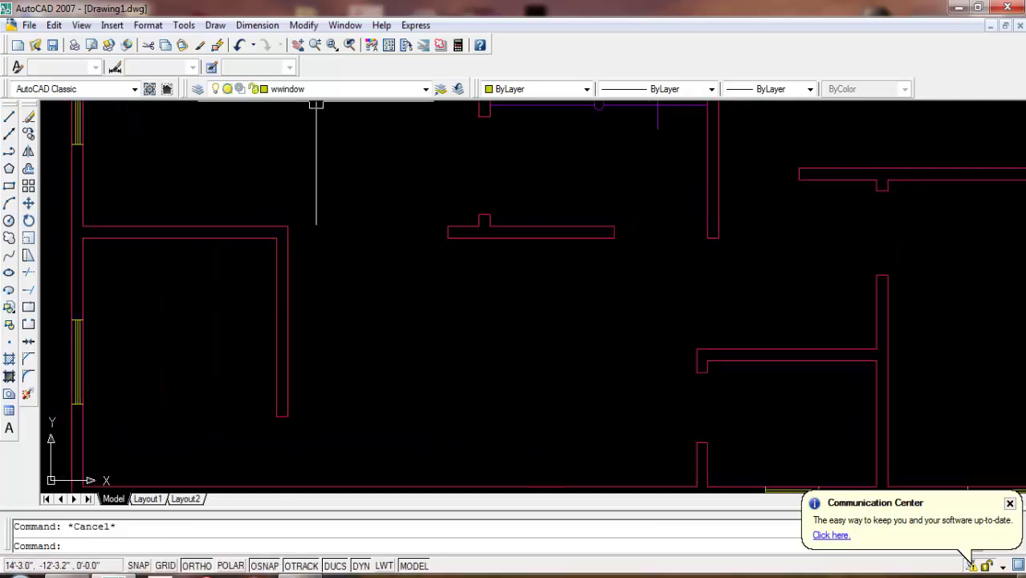
click(337, 89)
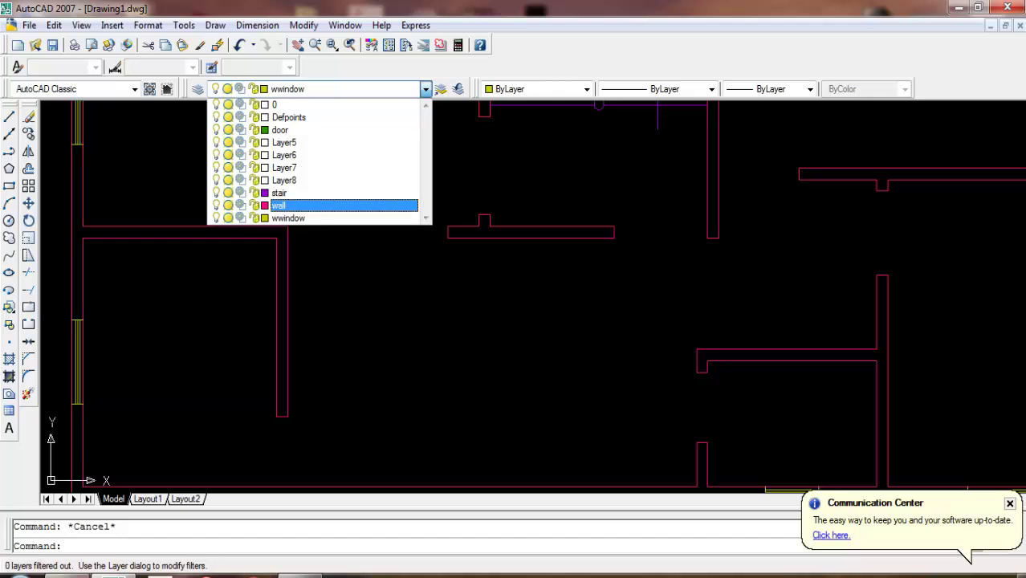
- Make door the current layer and start a door polyline with 5, 2 and 3.5 segments
click(279, 129)
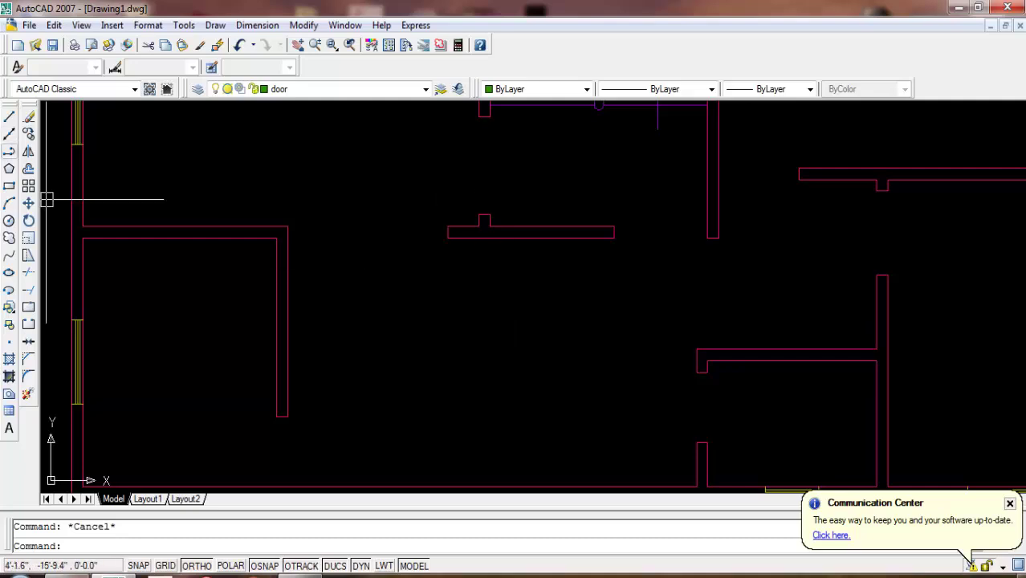
click(9, 151)
click(451, 302)
text(5)
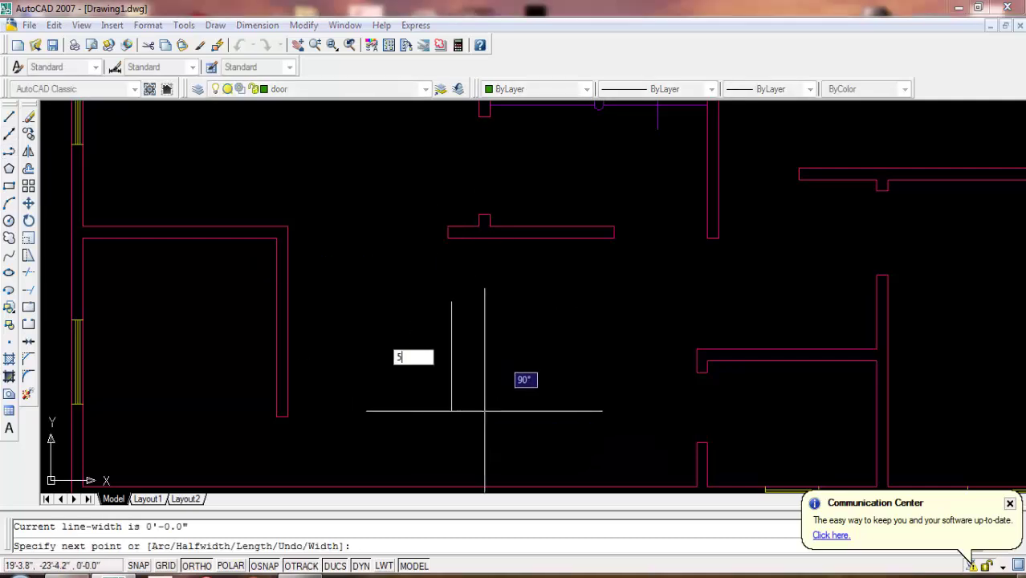
key(Return)
text(2)
key(Return)
scroll(403, 268, up, 3)
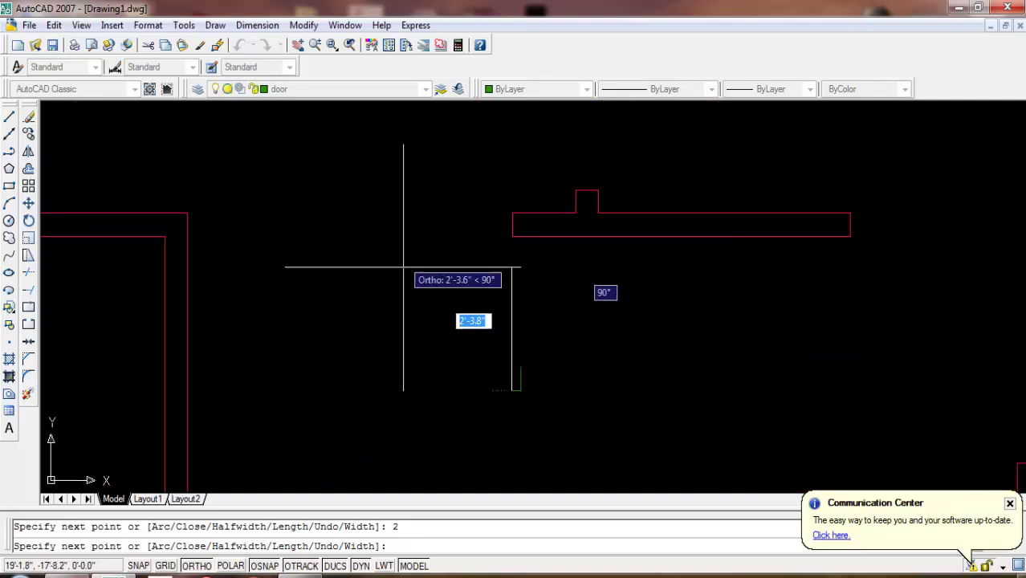
text(3.5)
key(Return)
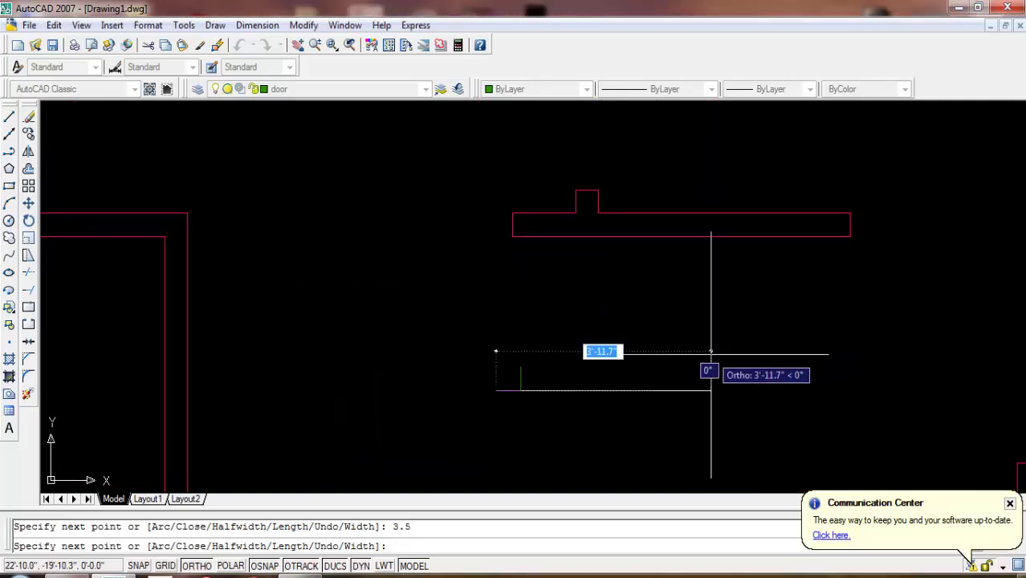
- Undo the last segment, redraw it as 3.5, and finish with 0.5 and 1.5 segments
text(u)
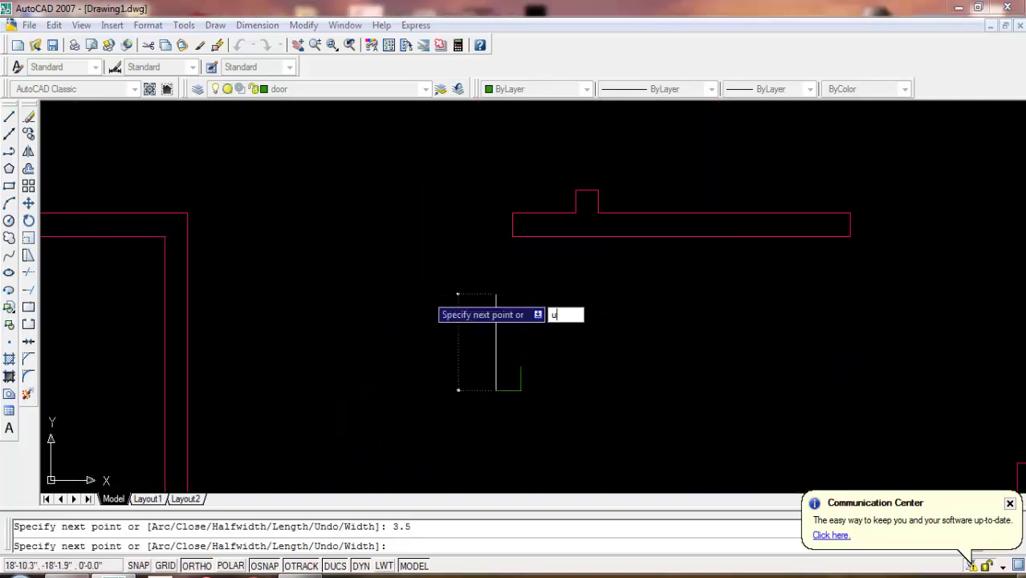
key(Return)
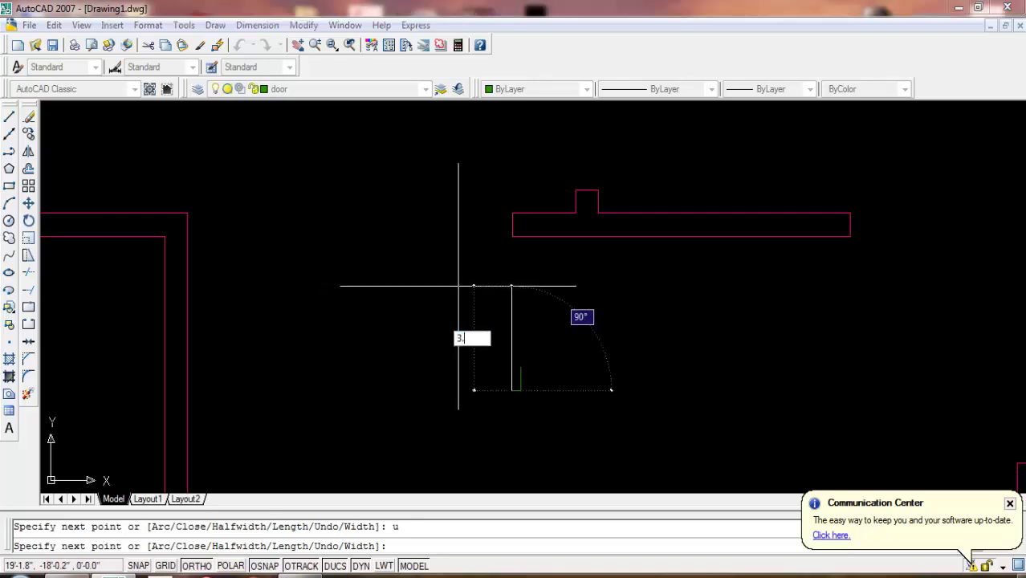
text(3.5)
key(Return)
text(.5)
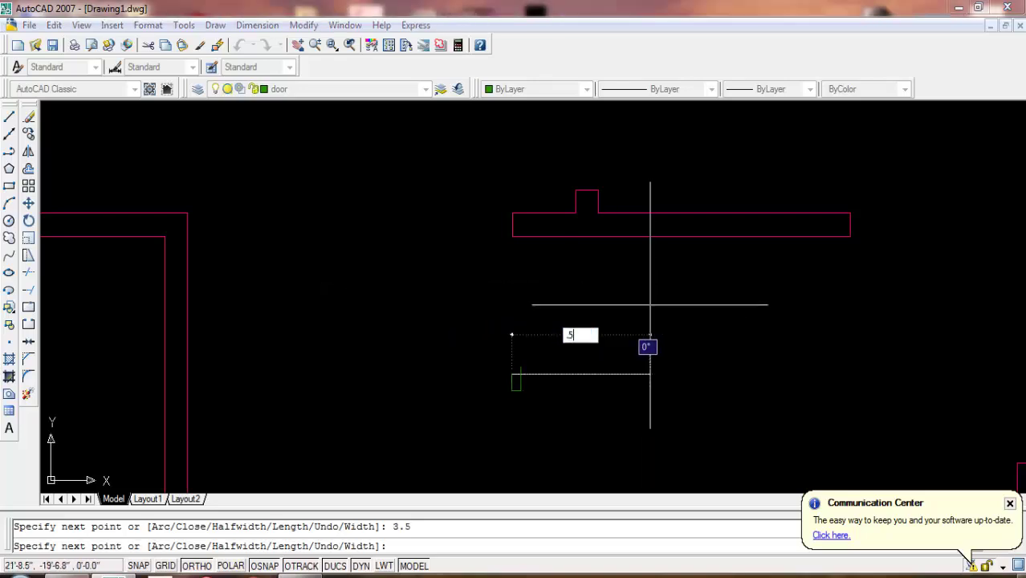
key(Return)
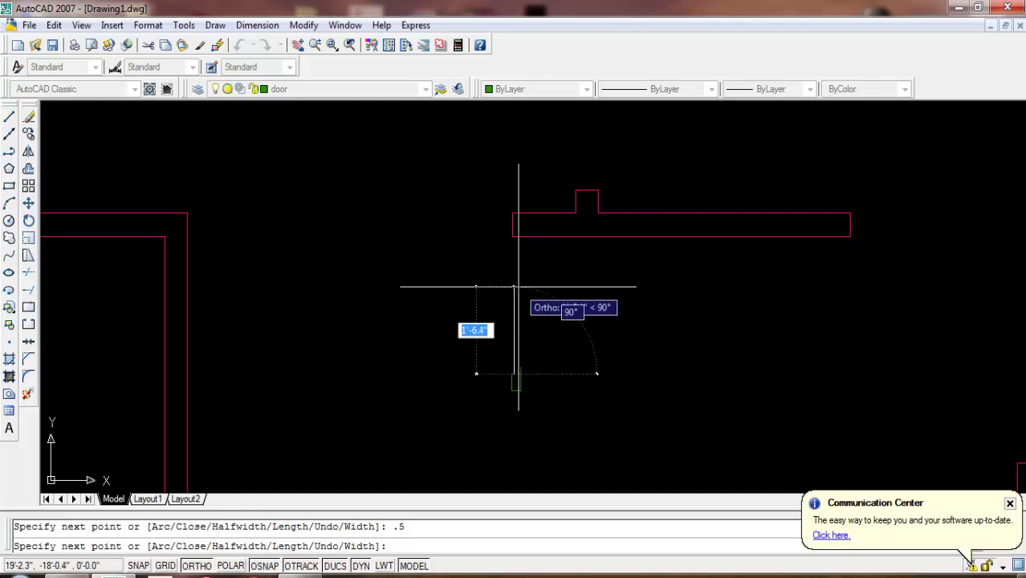
text(1.5)
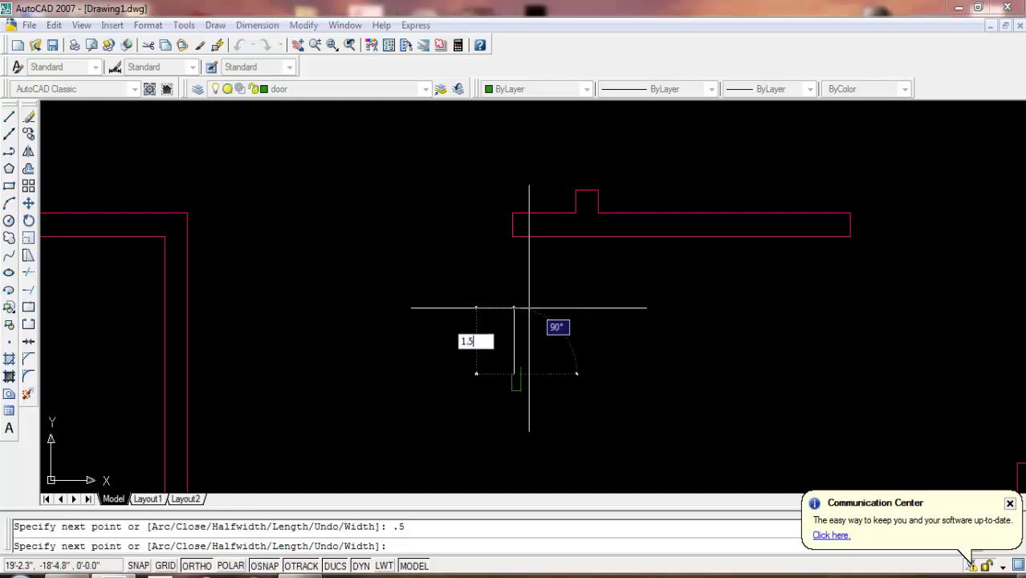
key(Return)
text(1)
key(BackSpace)
key(BackSpace)
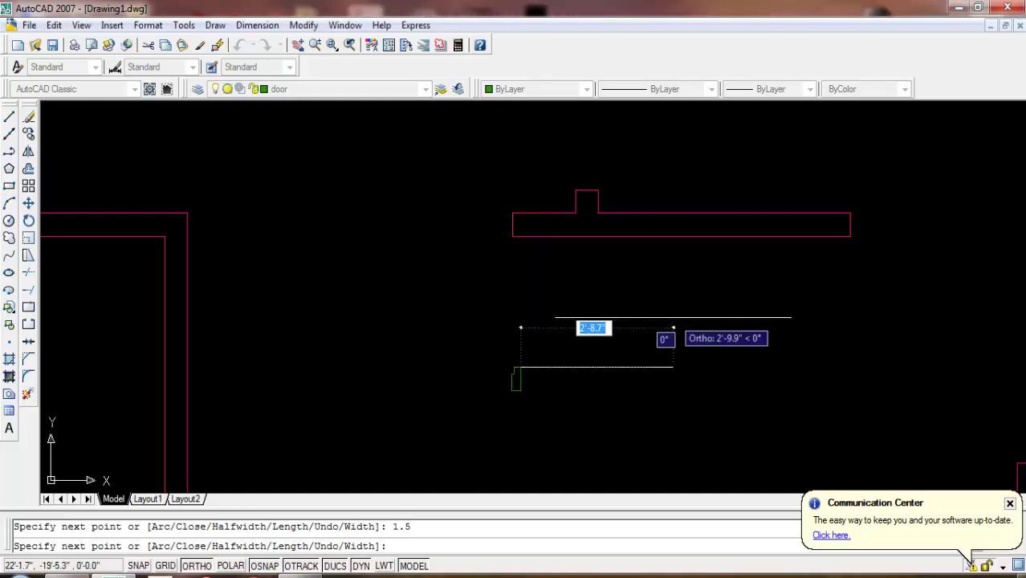
key(Return)
- Mirror the door outline across a vertical line, keeping the original
click(28, 151)
click(562, 378)
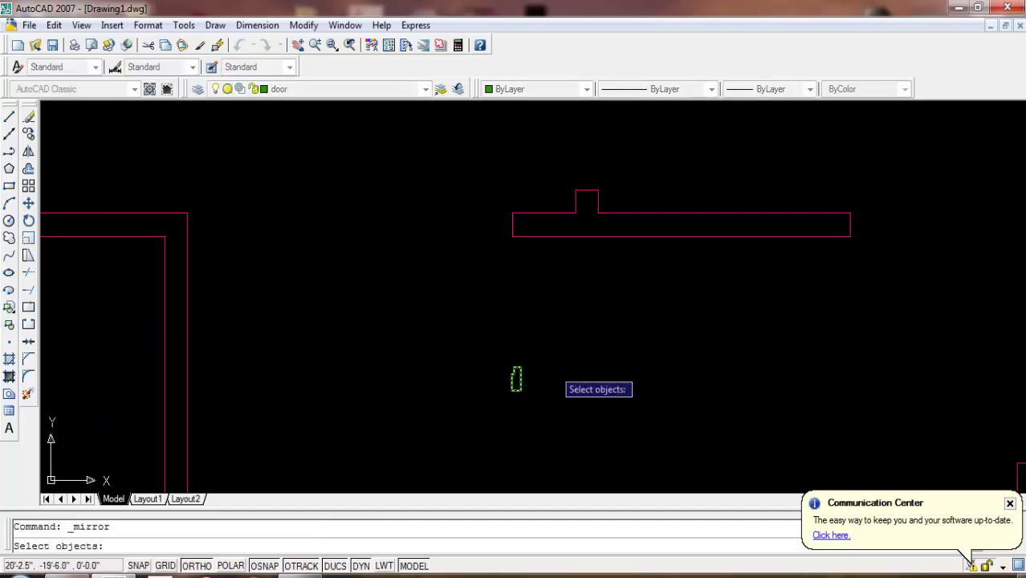
click(464, 414)
key(Return)
click(458, 413)
click(455, 315)
key(Return)
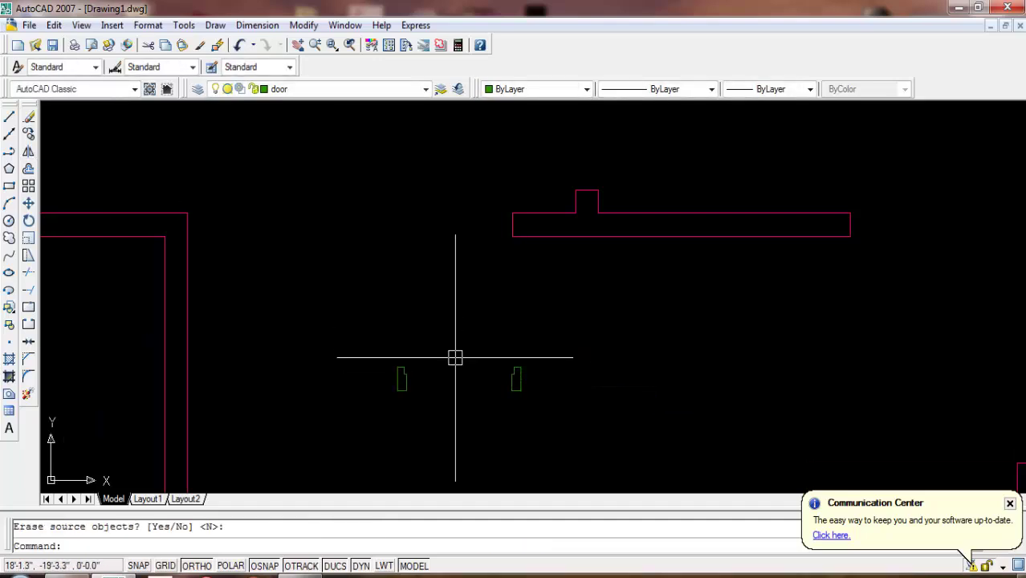
scroll(453, 356, down, 2)
scroll(492, 367, down, 3)
scroll(516, 356, up, 2)
scroll(491, 315, up, 3)
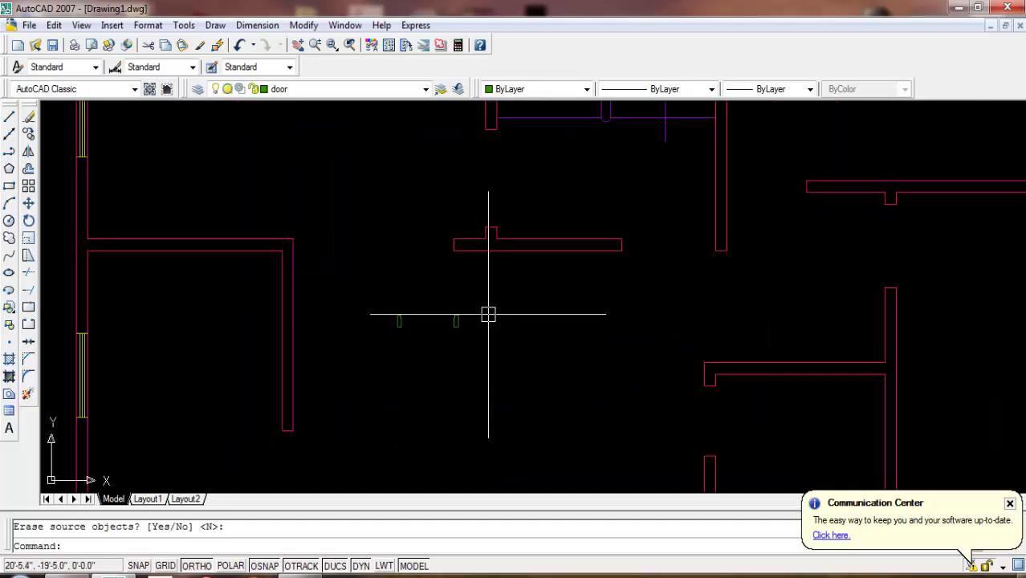
- Copy the door outline from its corner to the right wall corner
click(28, 134)
scroll(456, 321, up, 2)
scroll(462, 317, up, 1)
click(477, 288)
click(458, 316)
key(Return)
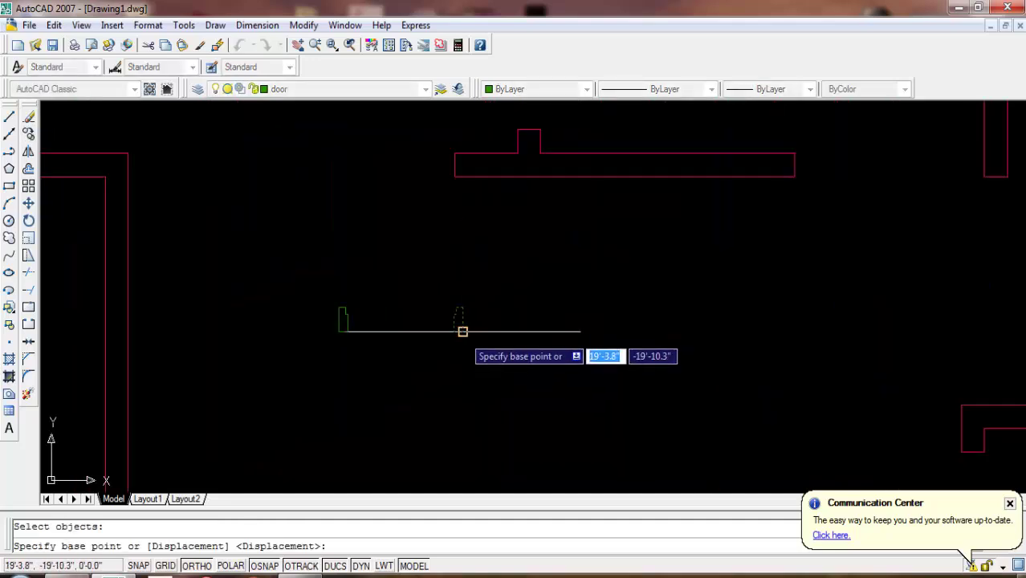
click(463, 331)
scroll(679, 256, down, 2)
scroll(794, 250, up, 3)
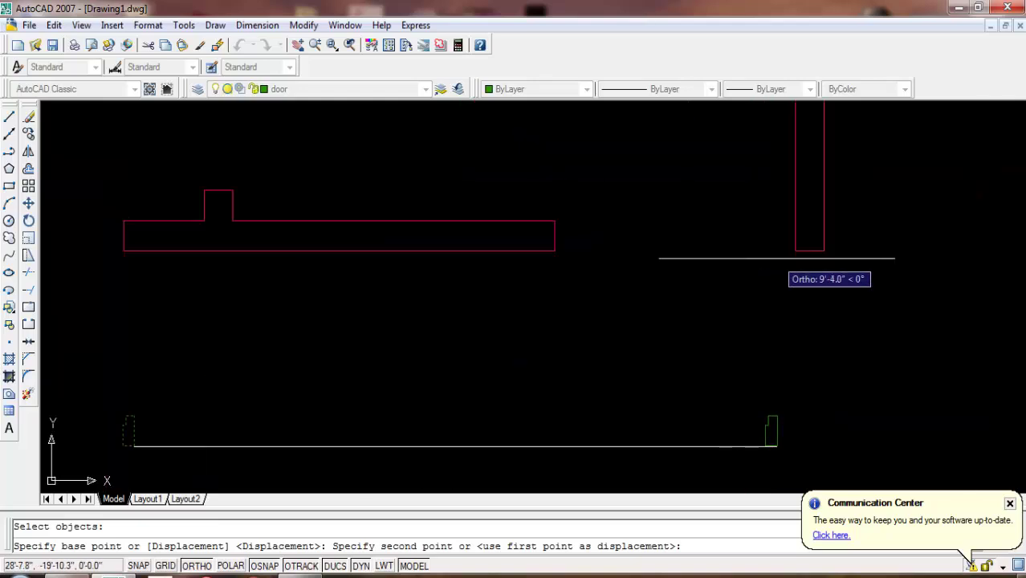
click(794, 250)
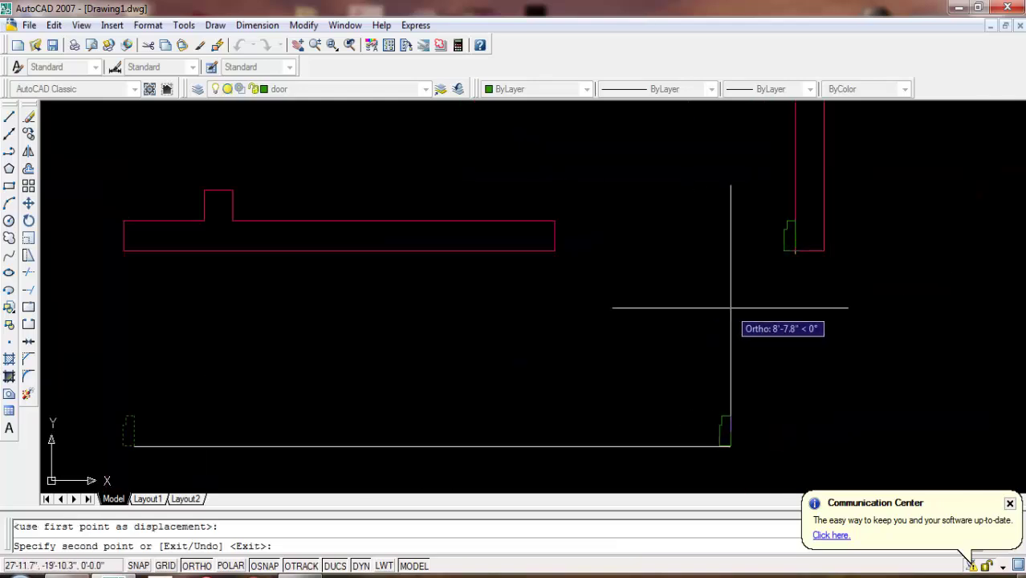
key(Escape)
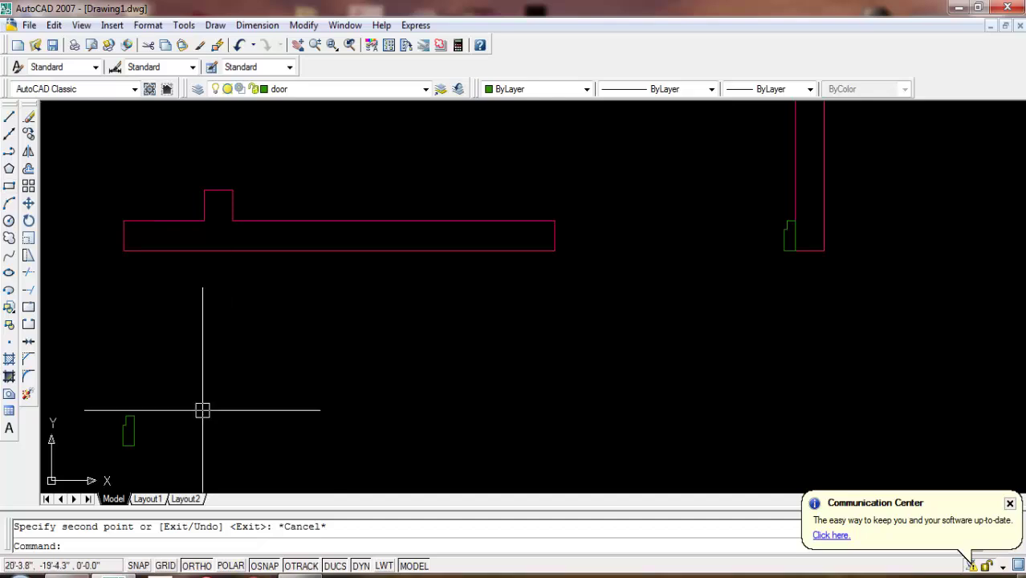
- Mirror the door beside the right wall to create another copy
click(139, 411)
click(28, 133)
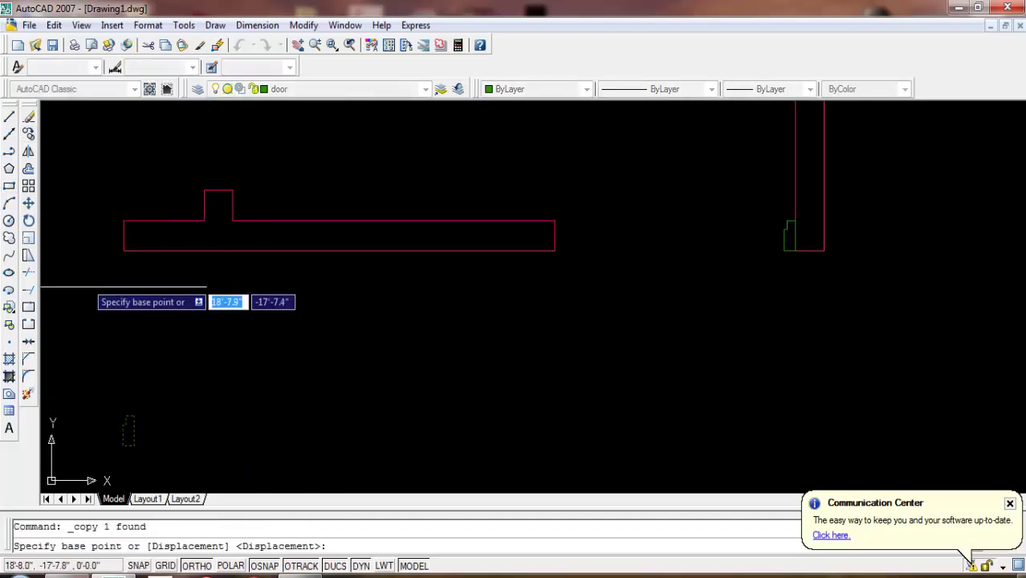
key(Escape)
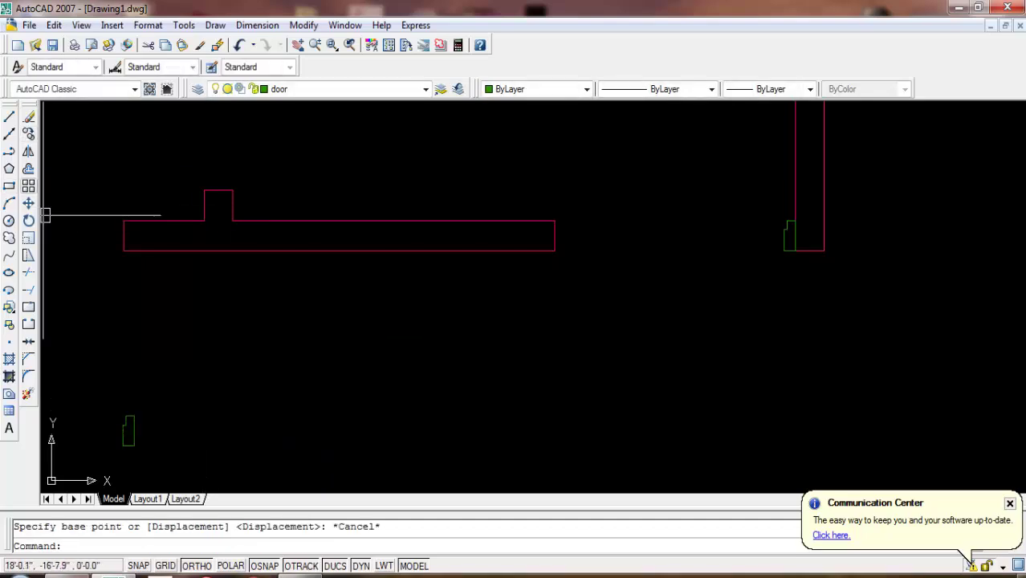
click(28, 151)
scroll(806, 273, up, 1)
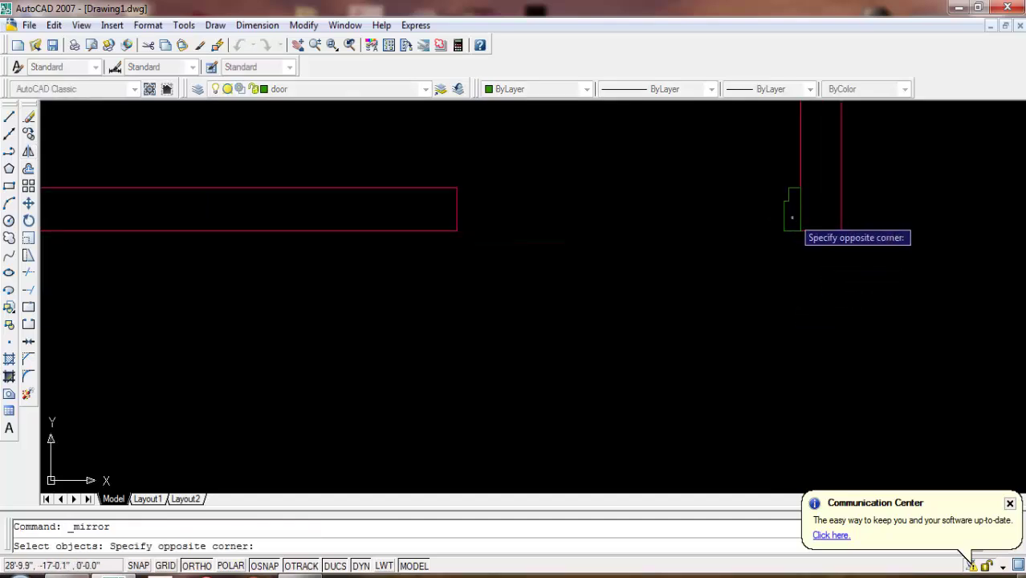
click(770, 241)
key(Return)
click(710, 241)
click(710, 193)
key(Return)
drag(691, 185, 580, 277)
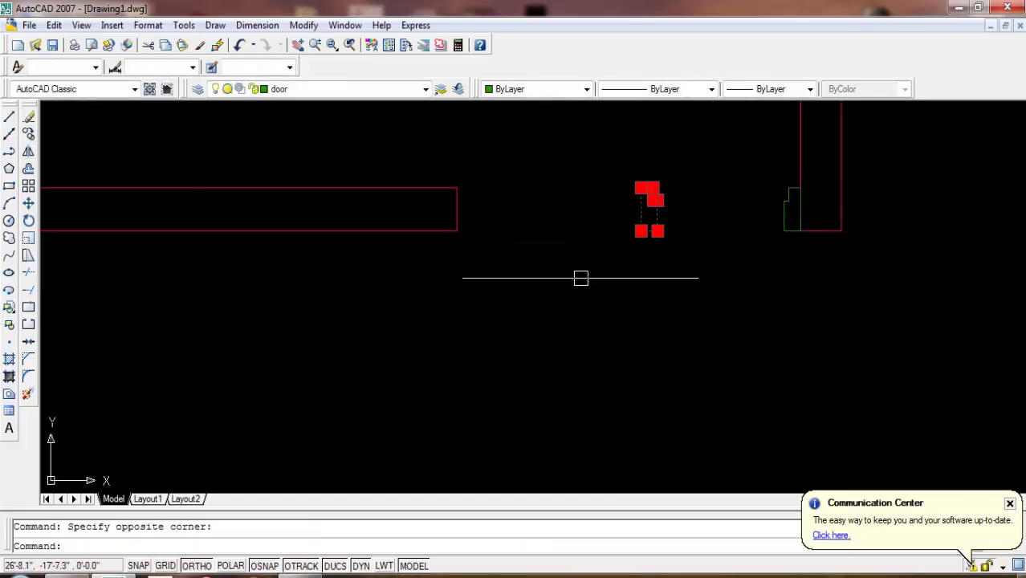
- Move the mirrored door copy to the left wall end and zoom to check it
click(28, 204)
scroll(672, 253, up, 2)
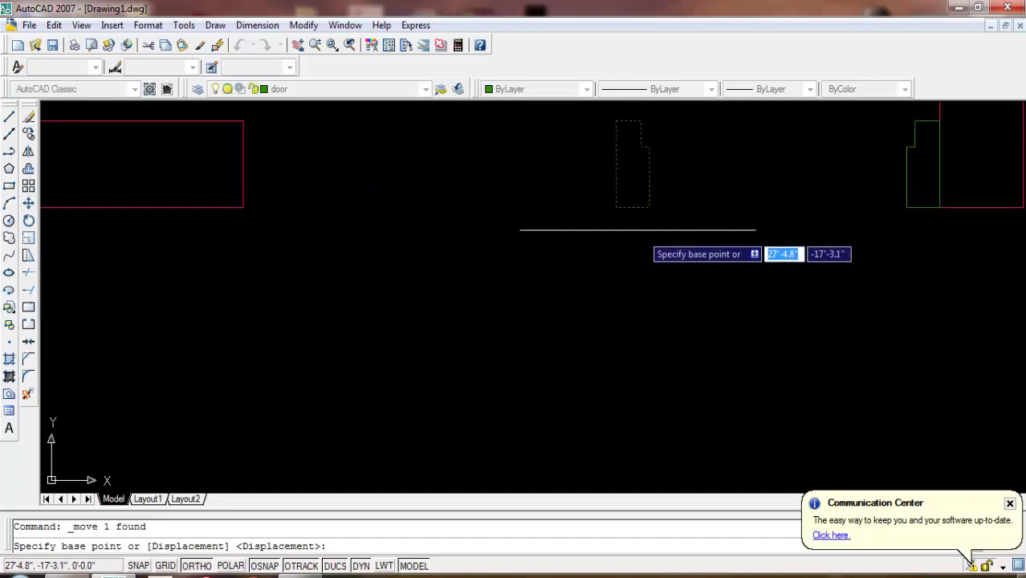
click(616, 207)
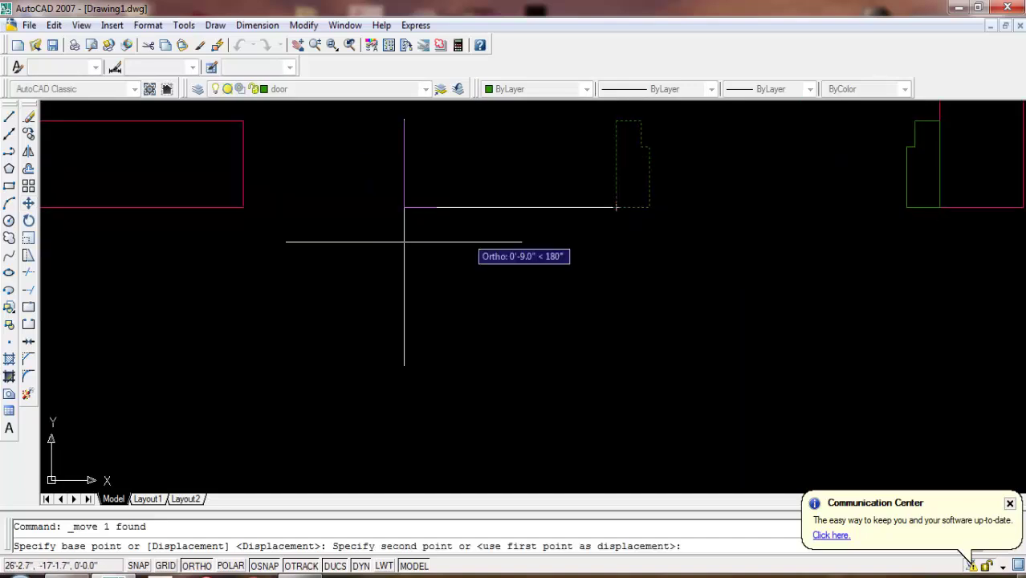
click(242, 206)
scroll(545, 339, down, 4)
scroll(545, 339, down, 5)
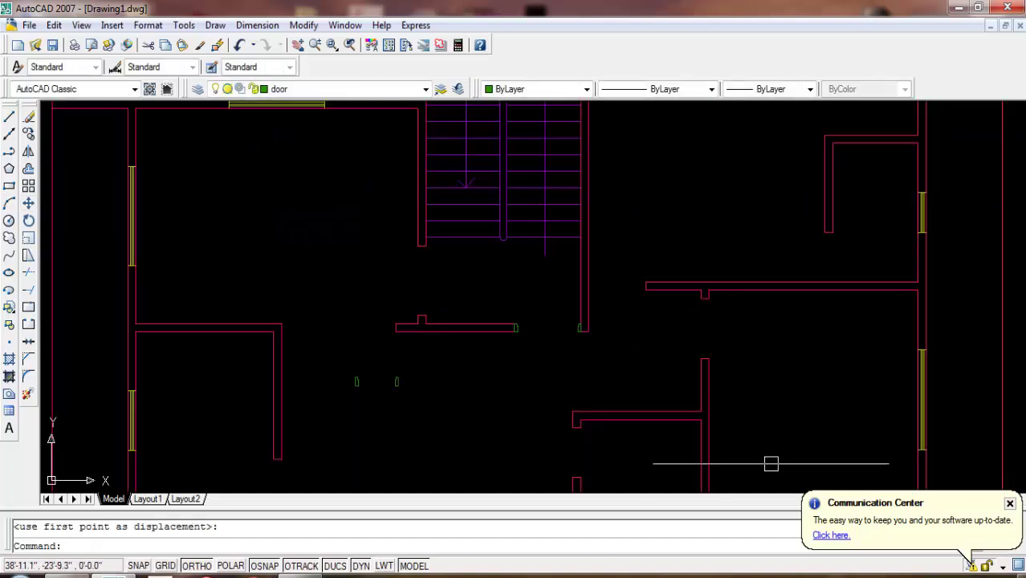
scroll(657, 367, up, 5)
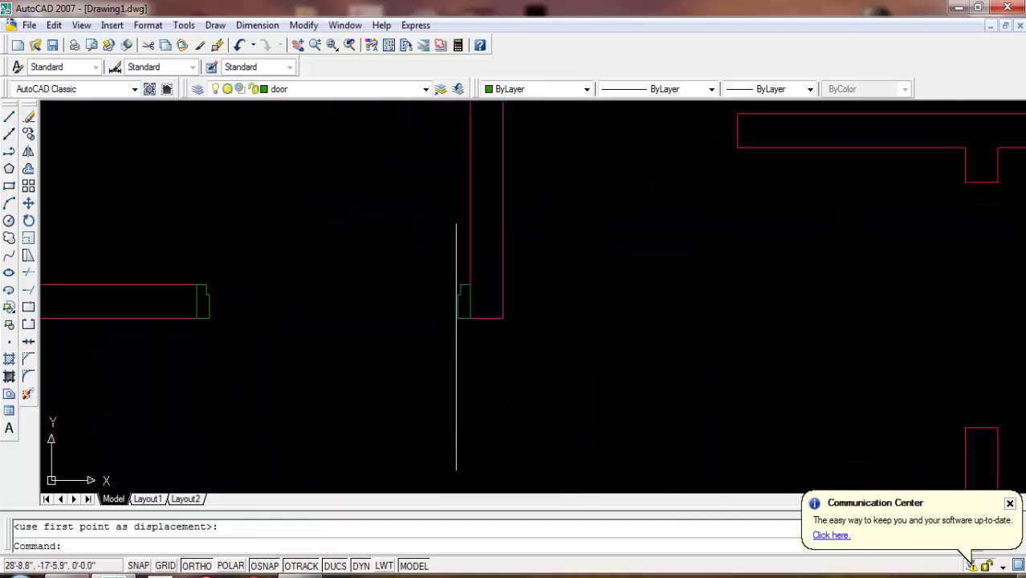
scroll(304, 220, down, 2)
scroll(326, 244, down, 2)
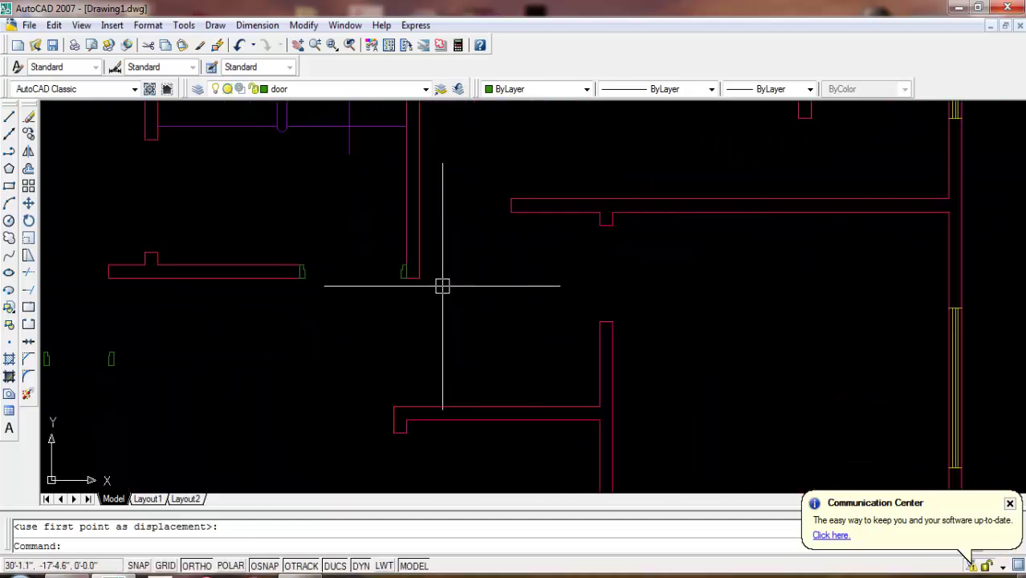
scroll(442, 285, down, 1)
scroll(470, 285, down, 1)
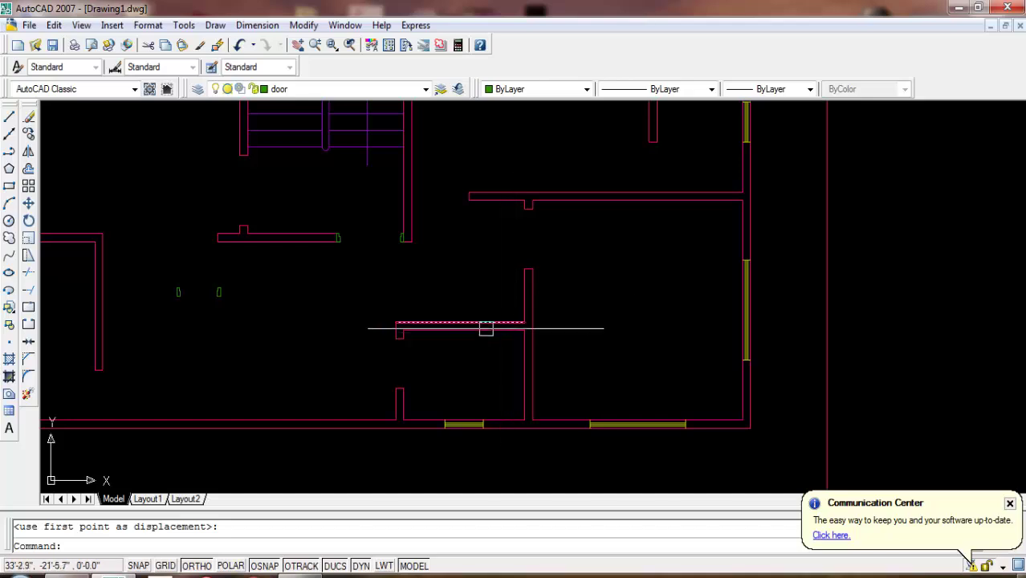
scroll(435, 338, up, 1)
scroll(332, 324, up, 1)
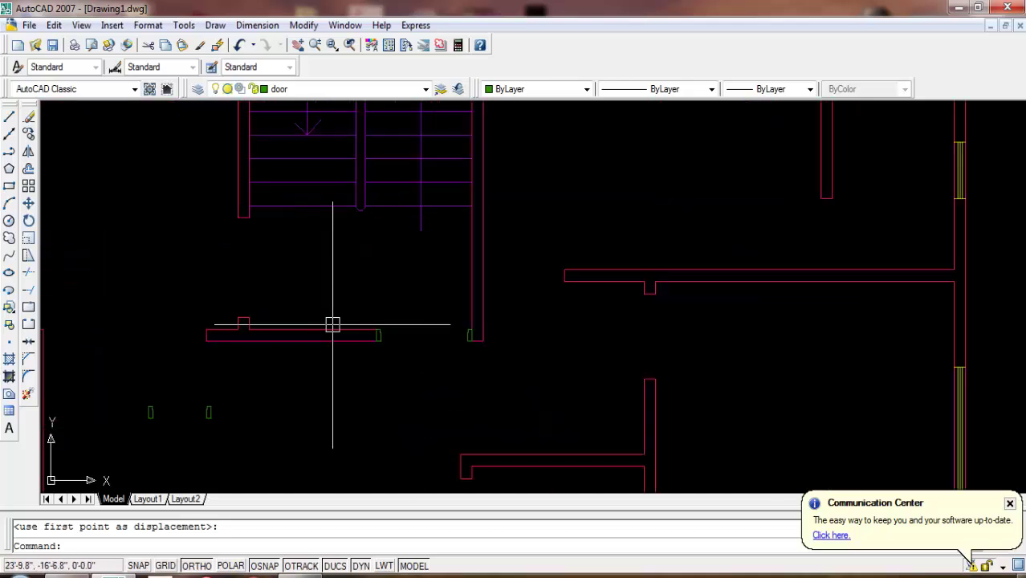
scroll(464, 340, up, 3)
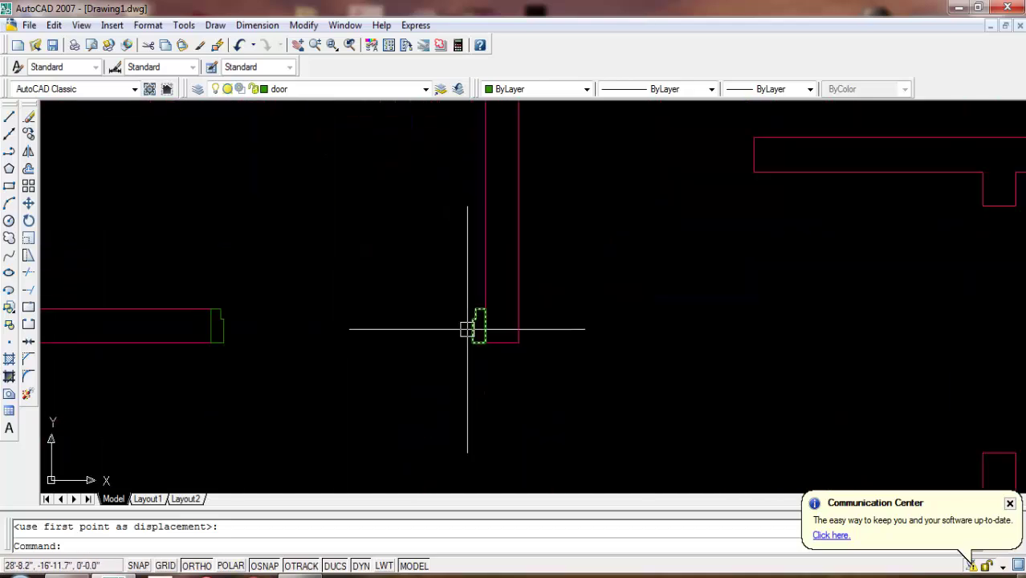
- Copy the pair of door blocks to the target wall end
click(28, 133)
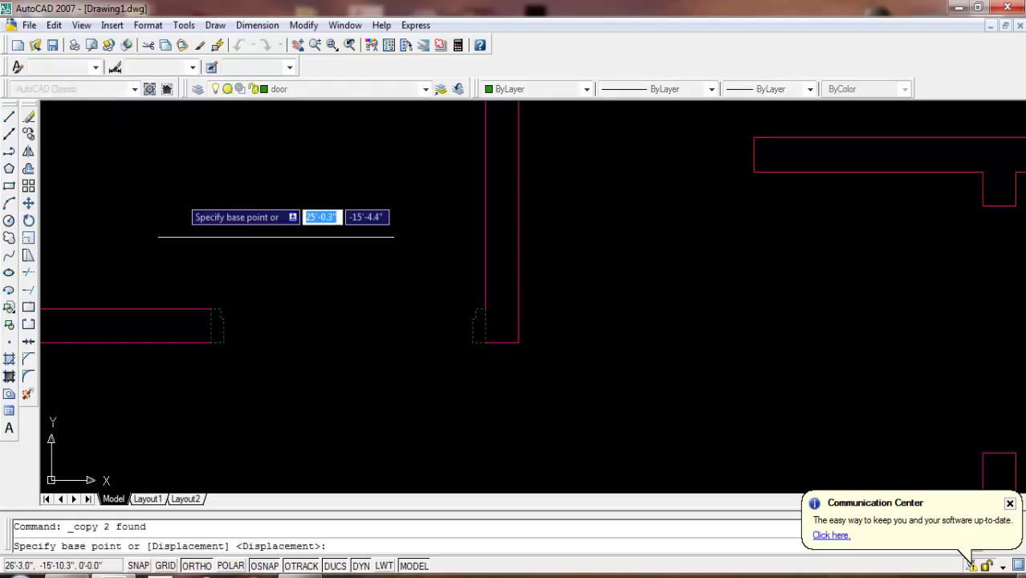
scroll(433, 330, up, 1)
click(505, 350)
scroll(505, 350, up, 1)
middle_drag(505, 350, 338, 402)
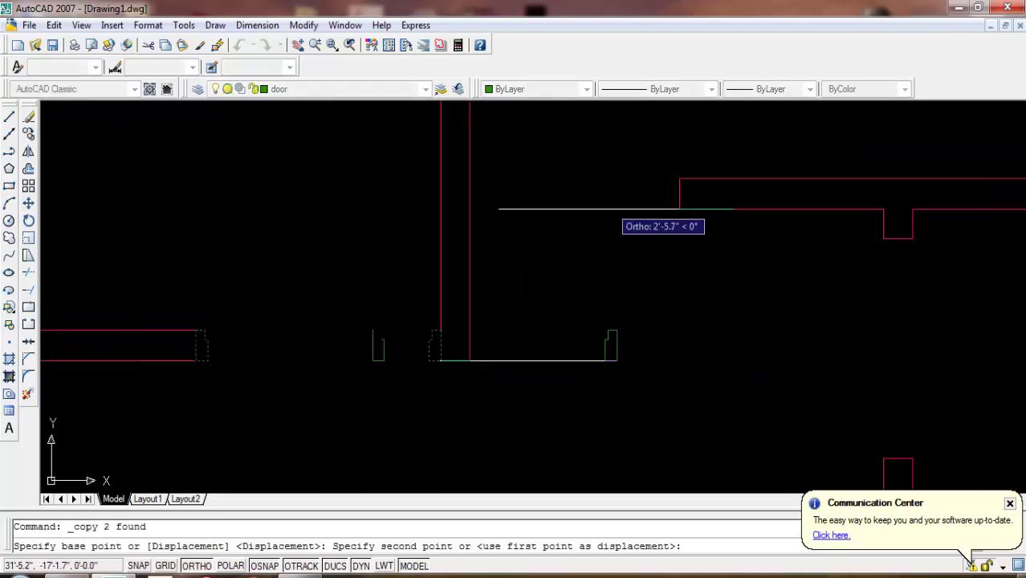
click(736, 206)
key(Return)
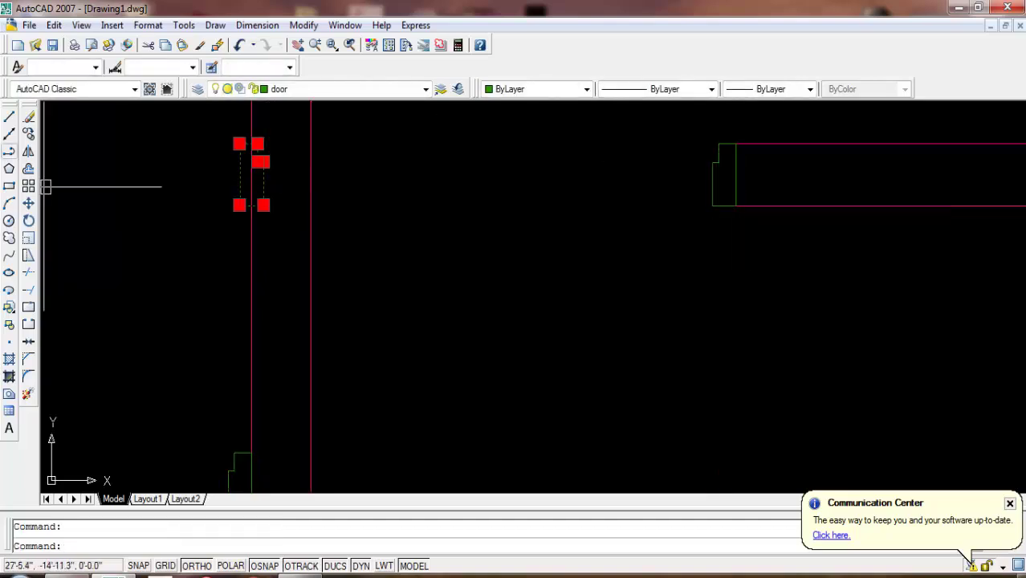
- Move the selected door so it sits against the wall
click(28, 203)
scroll(232, 220, up, 1)
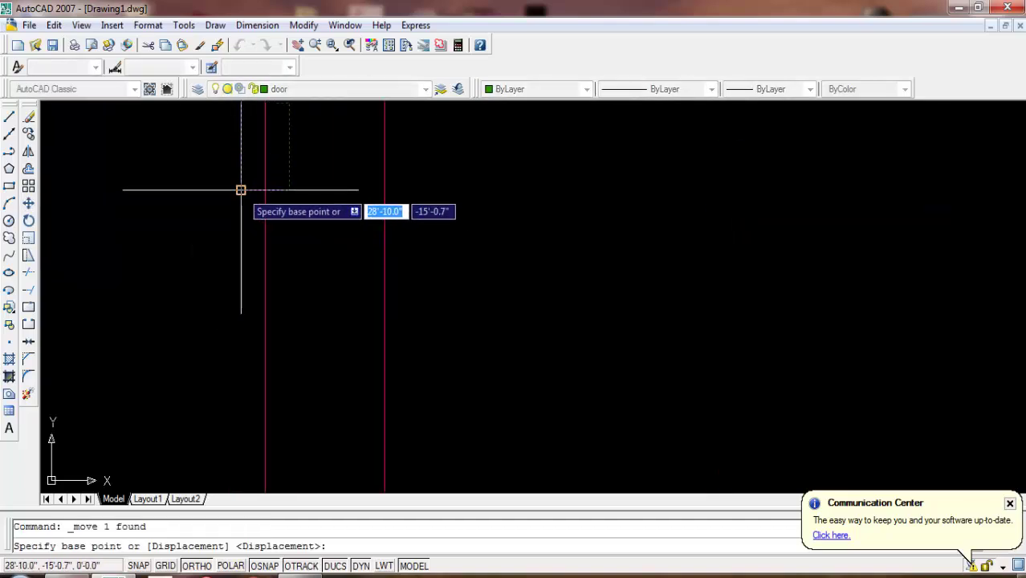
click(240, 189)
click(382, 190)
scroll(334, 238, down, 1)
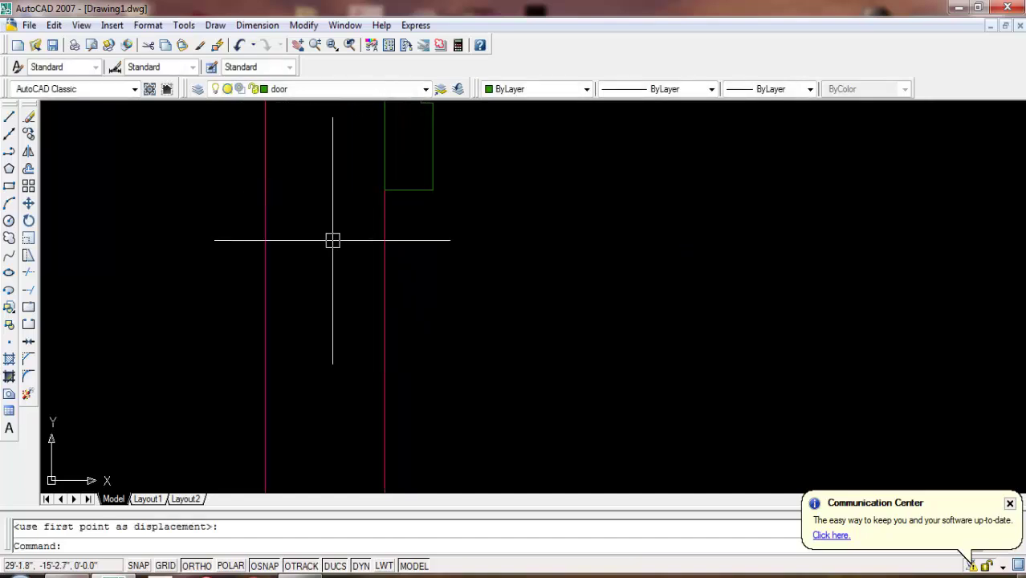
middle_drag(334, 238, 502, 238)
scroll(472, 293, down, 1)
middle_drag(441, 297, 488, 406)
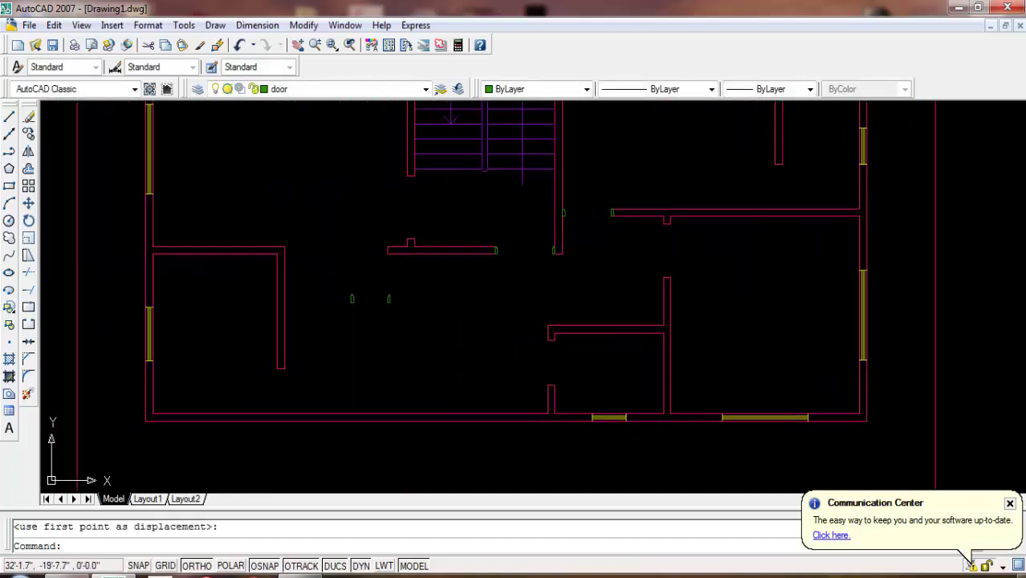
scroll(505, 330, up, 4)
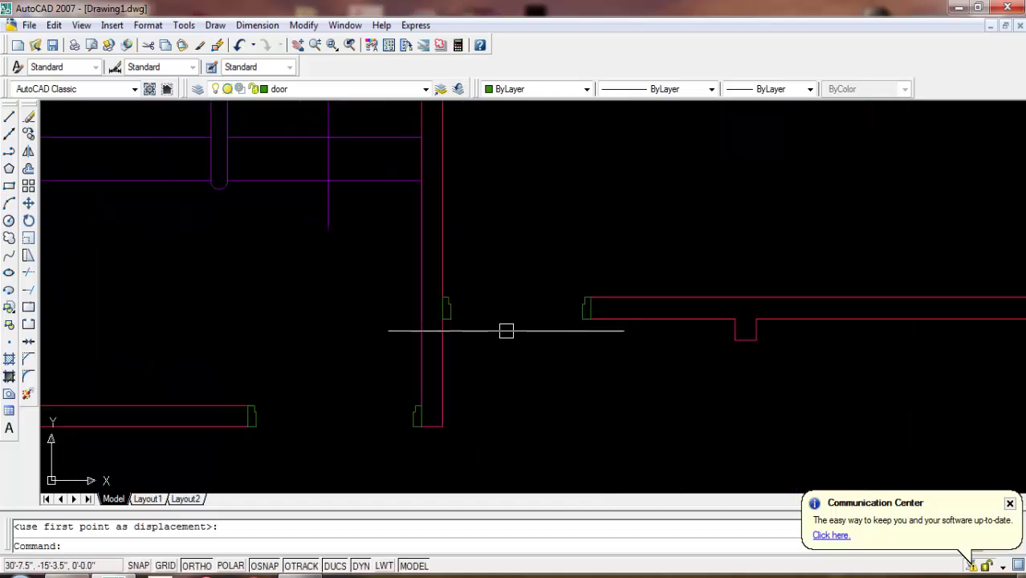
scroll(449, 306, up, 3)
- Copy the two door blocks into the lower-left room with Ortho turned off
click(442, 298)
scroll(442, 297, down, 2)
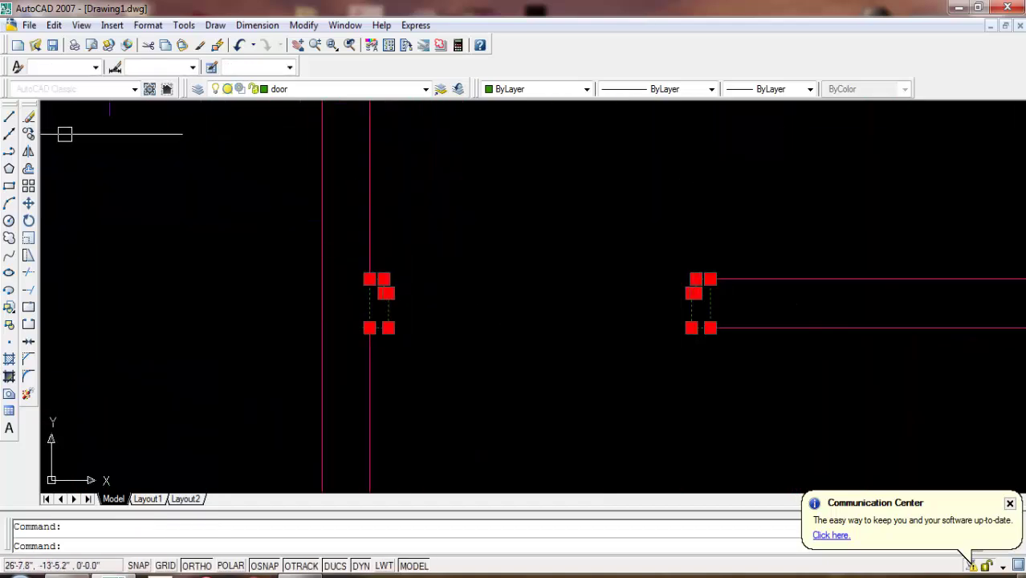
click(29, 134)
scroll(246, 209, down, 4)
click(378, 280)
scroll(385, 193, down, 3)
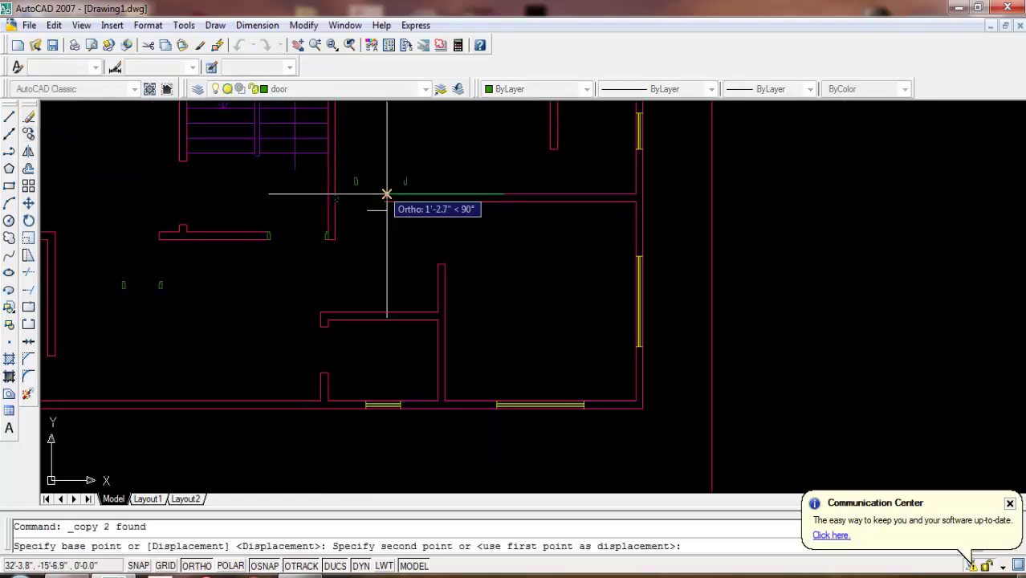
scroll(271, 348, up, 1)
scroll(271, 348, up, 2)
key(F8)
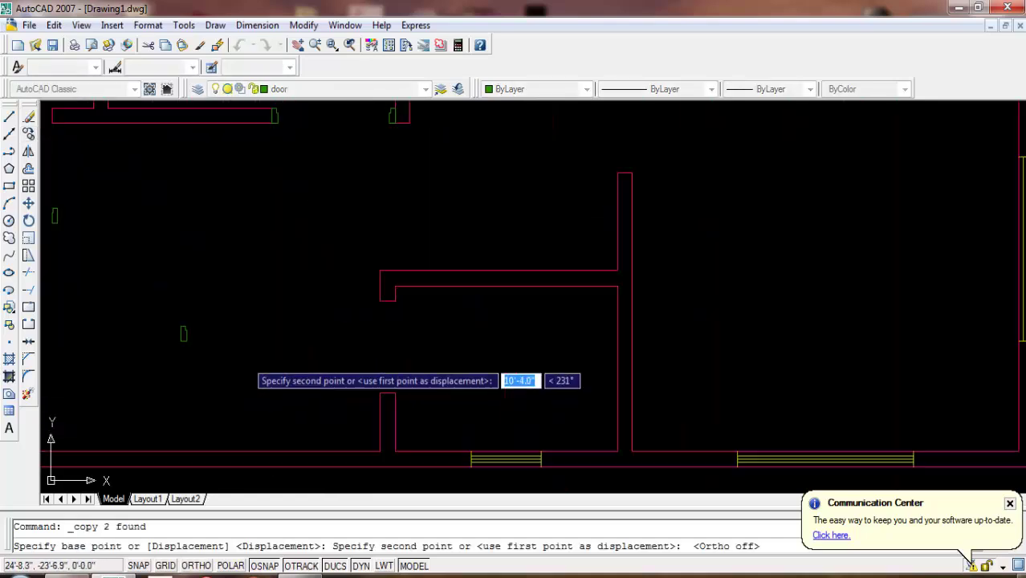
click(276, 395)
key(Return)
click(172, 387)
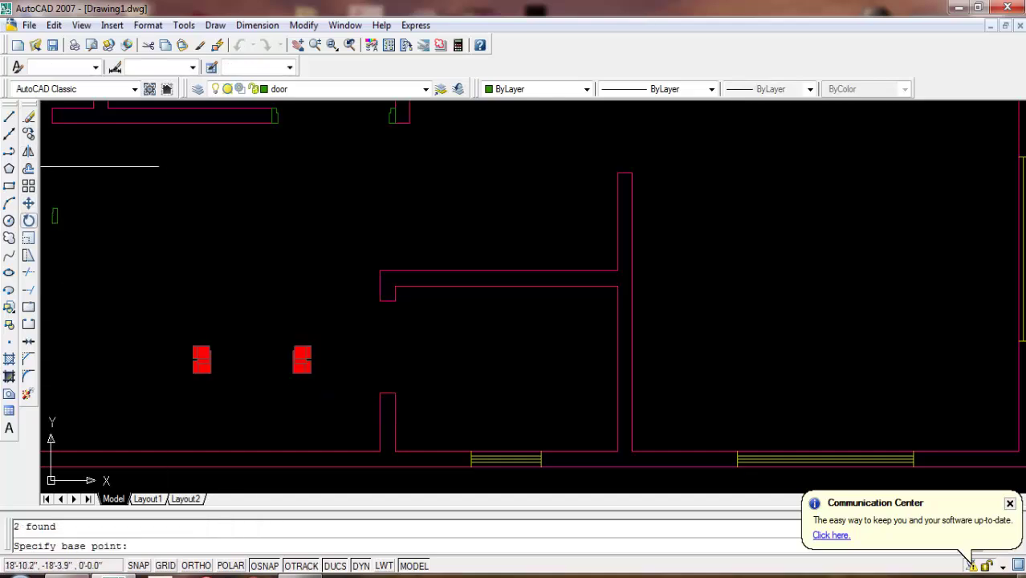
- Rotate both copied doors 90° about a point between them
click(266, 332)
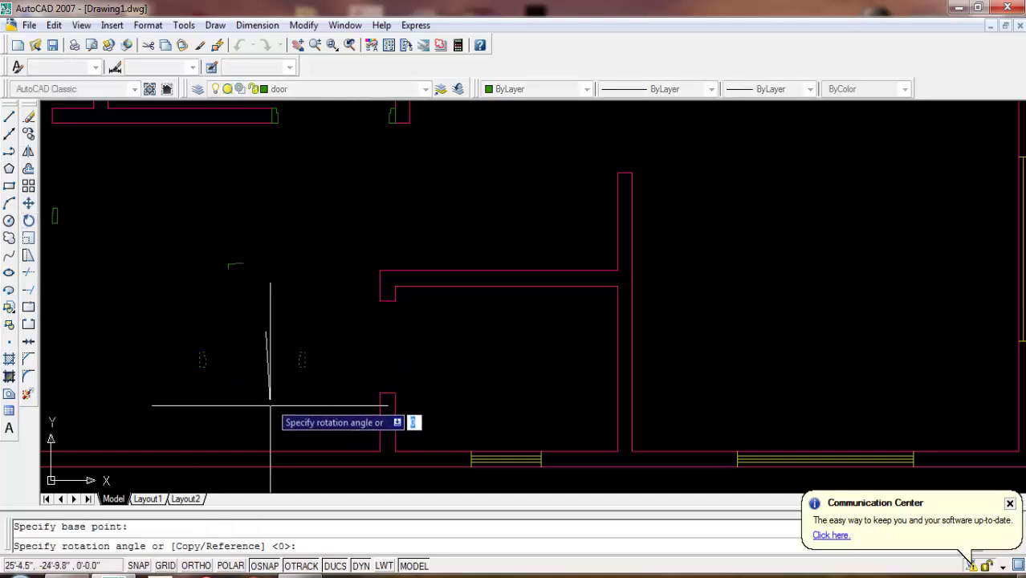
key(F8)
click(269, 410)
- Move the two door blocks into the wall opening, snapping from the door corner
click(269, 238)
click(211, 404)
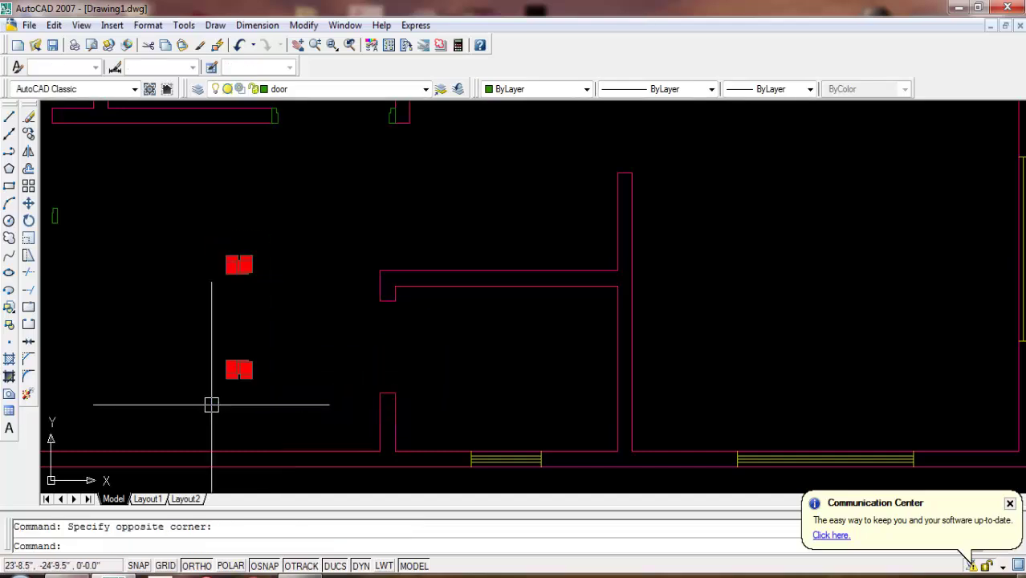
click(28, 203)
scroll(239, 278, up, 3)
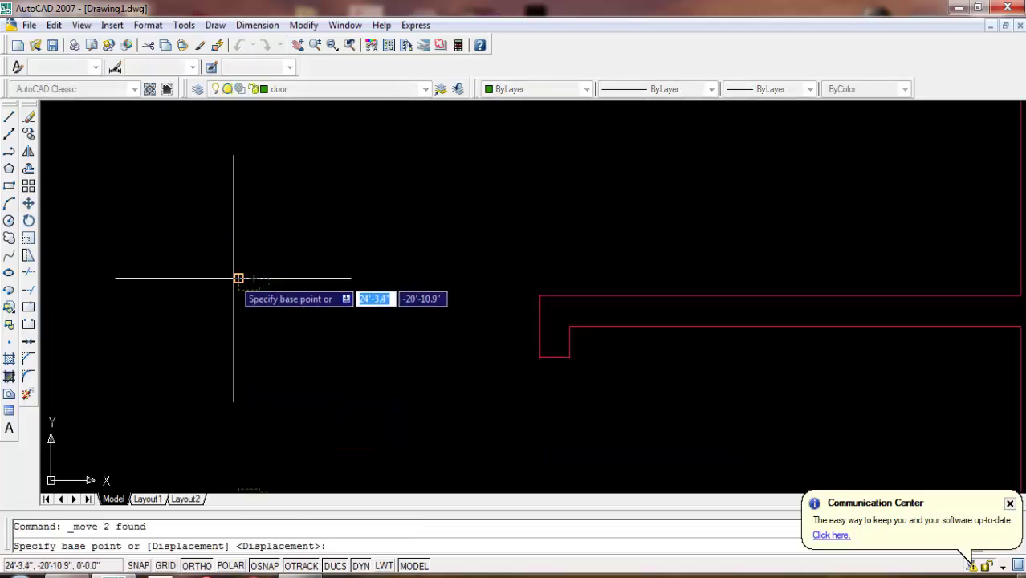
click(238, 278)
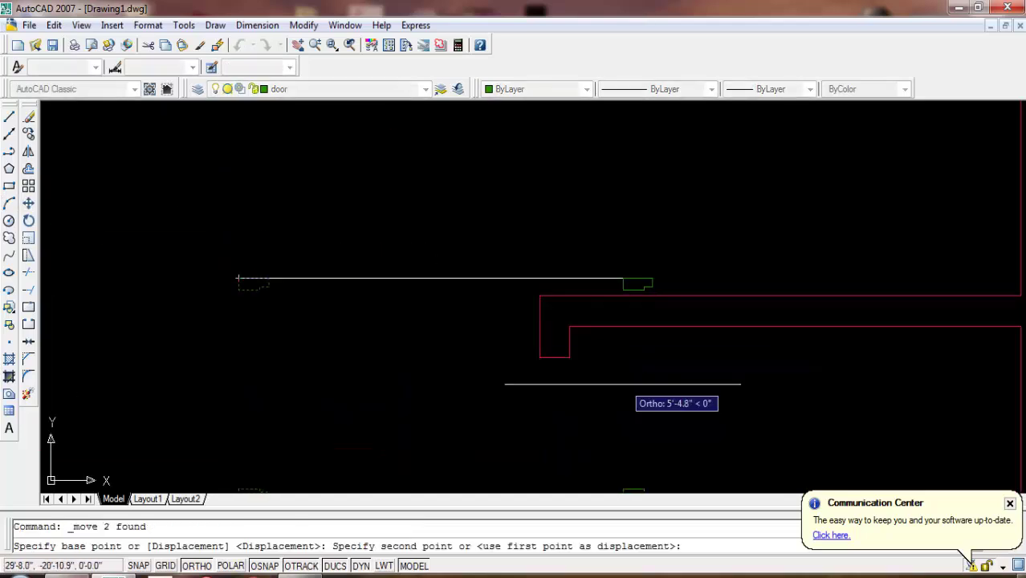
click(537, 355)
scroll(517, 256, down, 3)
scroll(503, 354, up, 2)
scroll(490, 353, up, 2)
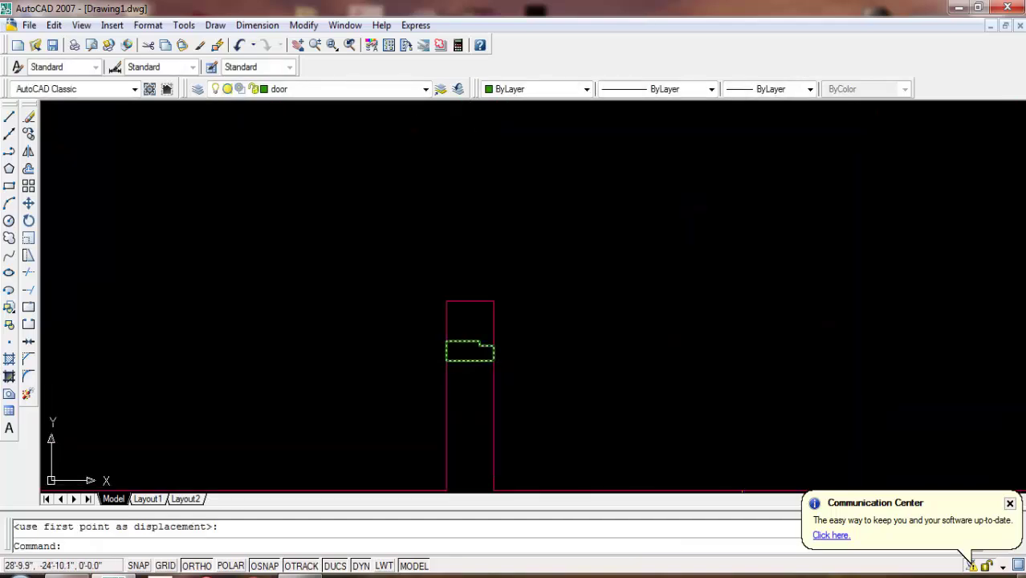
- Reposition the door so it sits flush in the opening
click(479, 346)
click(28, 203)
scroll(435, 341, up, 2)
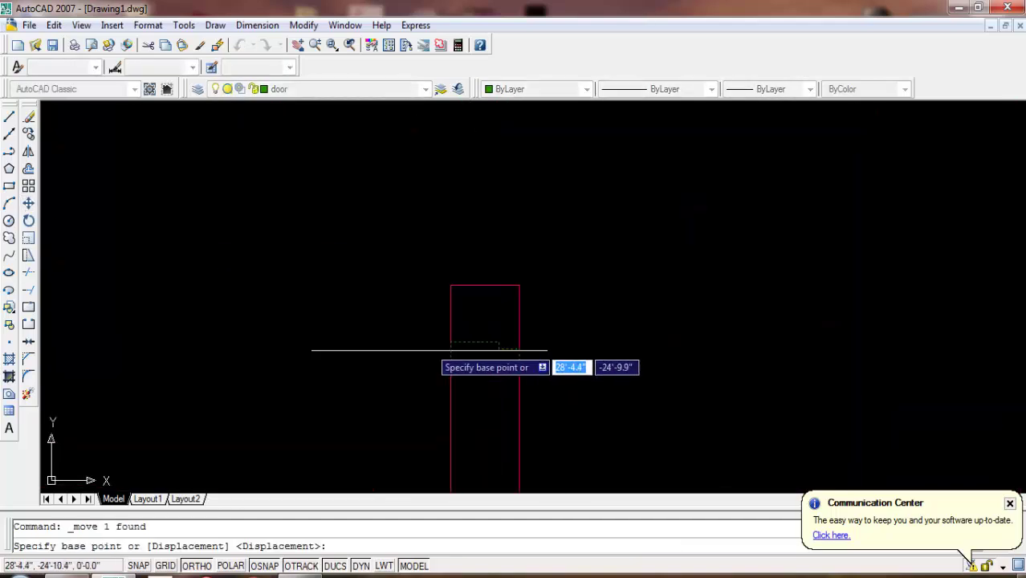
click(451, 369)
click(460, 285)
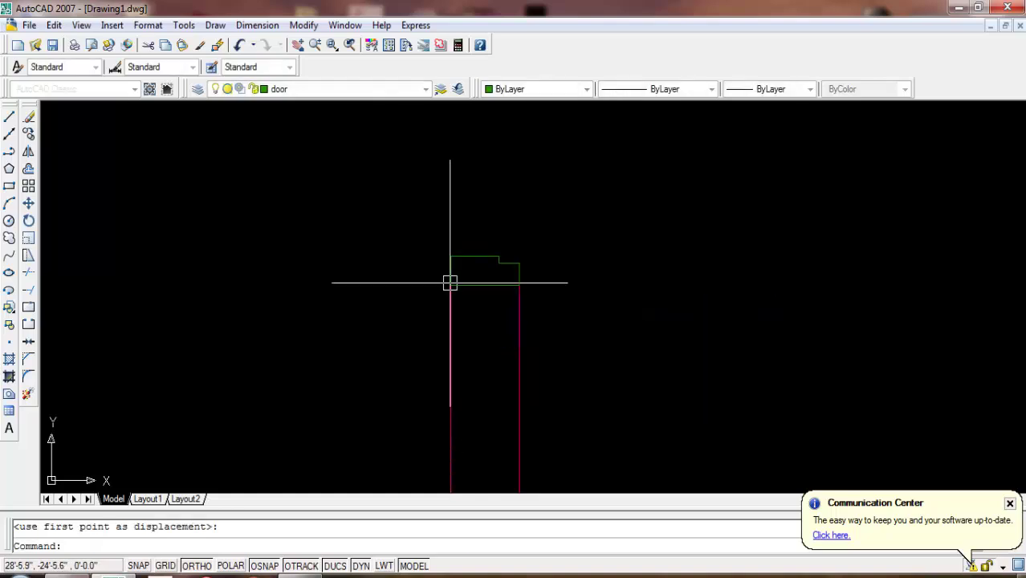
scroll(449, 282, down, 2)
scroll(449, 278, down, 2)
scroll(356, 308, up, 3)
- Erase the two stray green pieces with a selection window
click(333, 292)
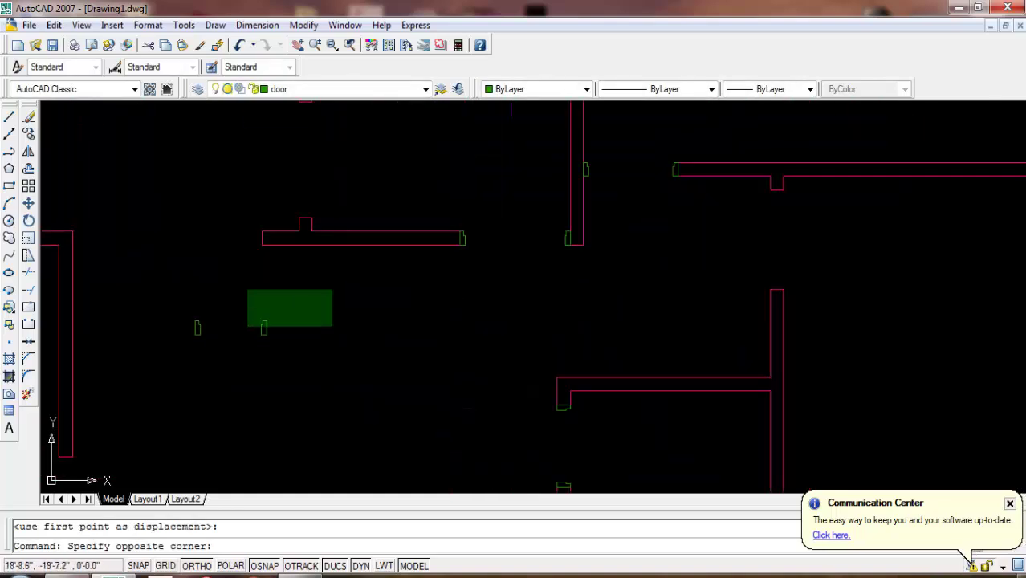
click(241, 335)
key(Delete)
middle_drag(215, 374, 87, 443)
scroll(478, 248, up, 3)
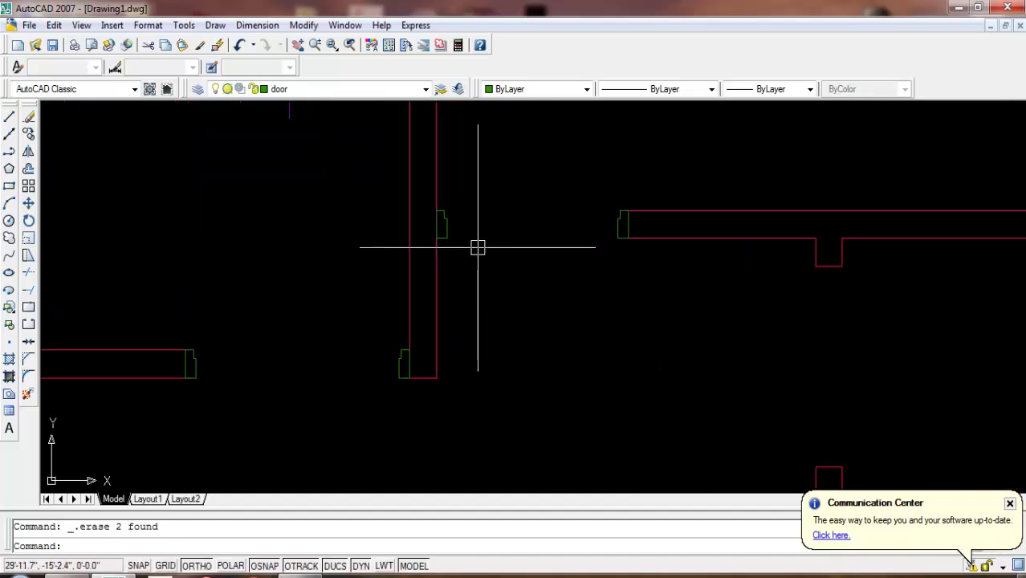
- Draw a long thin door-leaf rectangle starting at the lower-left wall corner
click(9, 186)
scroll(401, 293, up, 1)
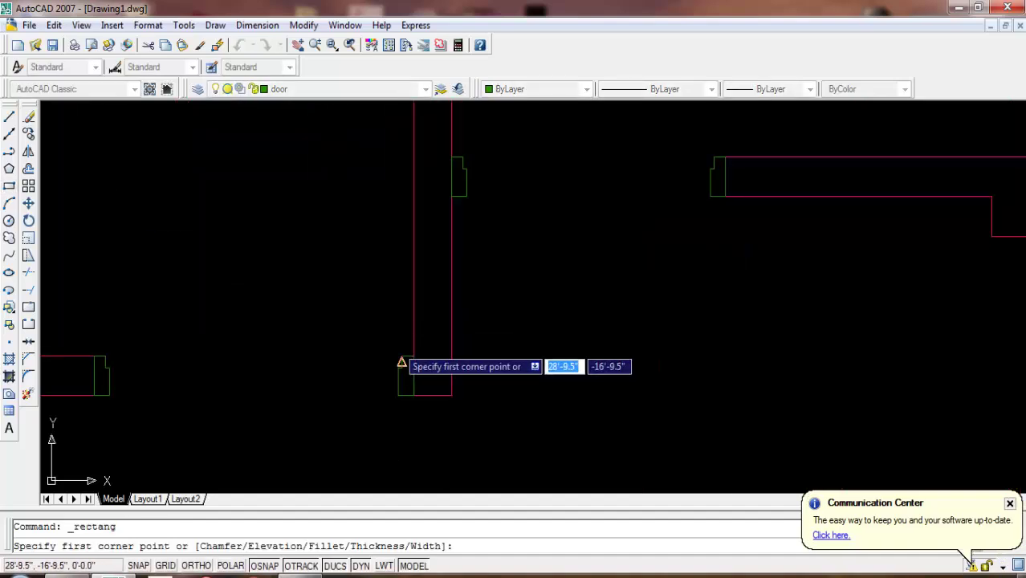
middle_drag(400, 293, 762, 321)
scroll(304, 297, up, 3)
scroll(267, 335, up, 1)
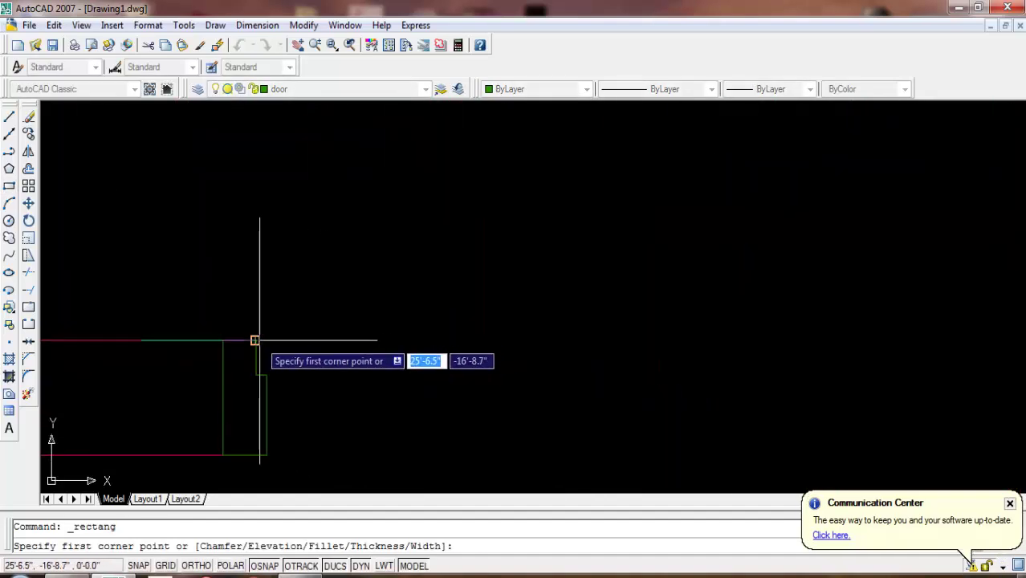
click(257, 339)
scroll(350, 298, down, 2)
scroll(590, 324, down, 2)
scroll(590, 324, up, 2)
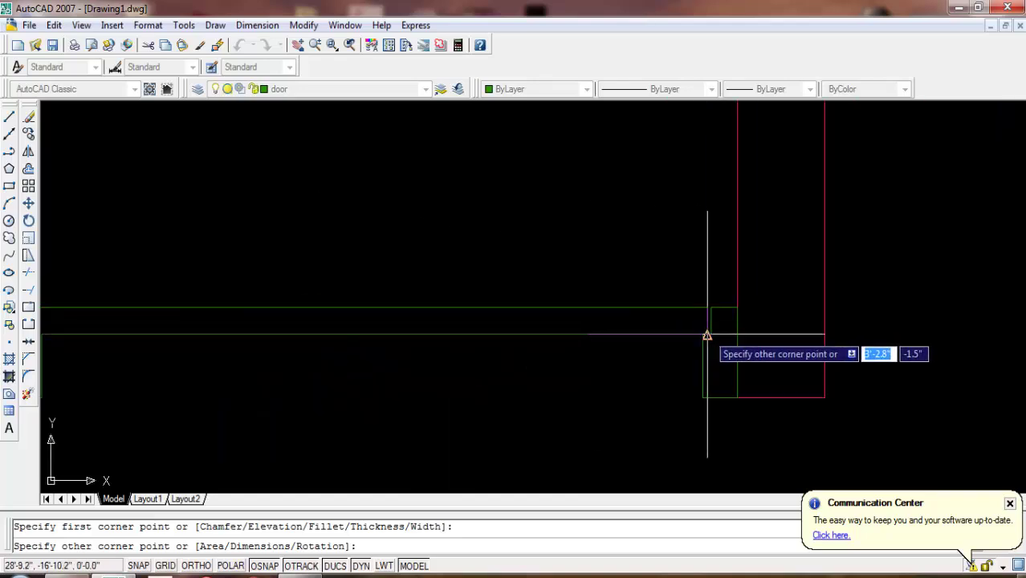
scroll(710, 325, down, 1)
click(712, 331)
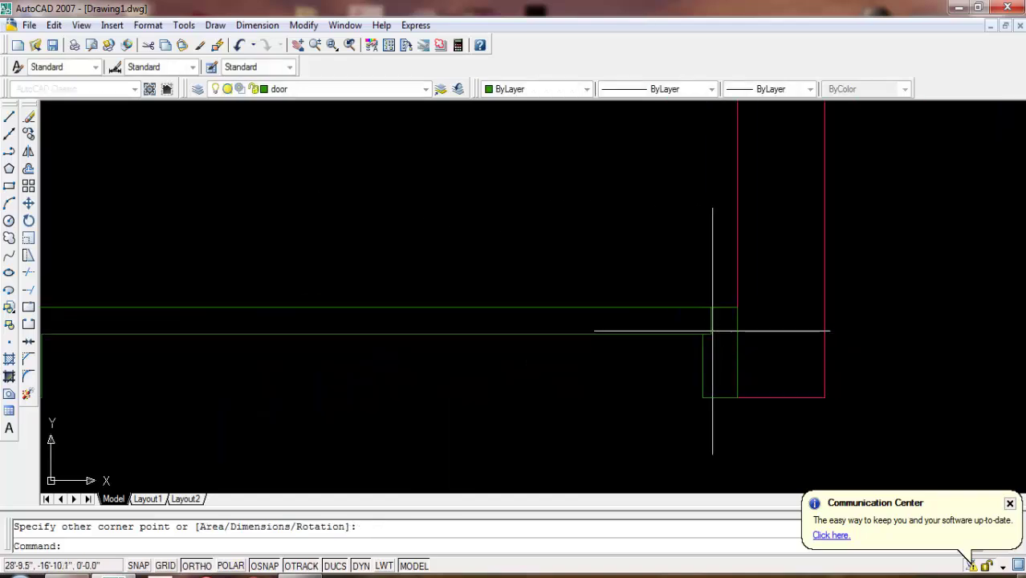
- Rotate the door leaf 90° about its corner so it stands vertical
click(59, 288)
click(647, 337)
key(Return)
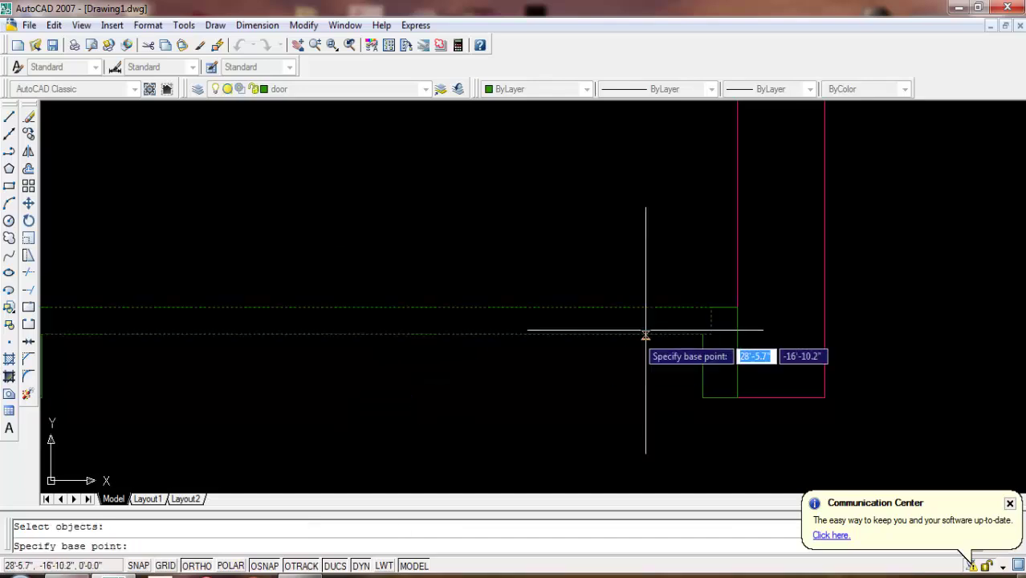
click(712, 307)
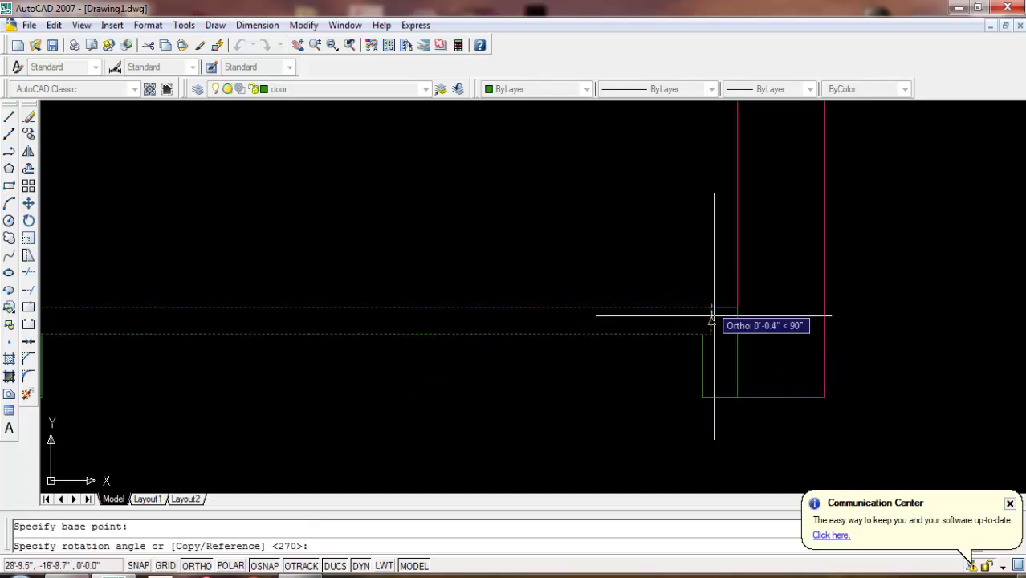
click(711, 436)
- Draw a 90° swing arc centred at the hinge corner, starting at the leaf tip
click(9, 203)
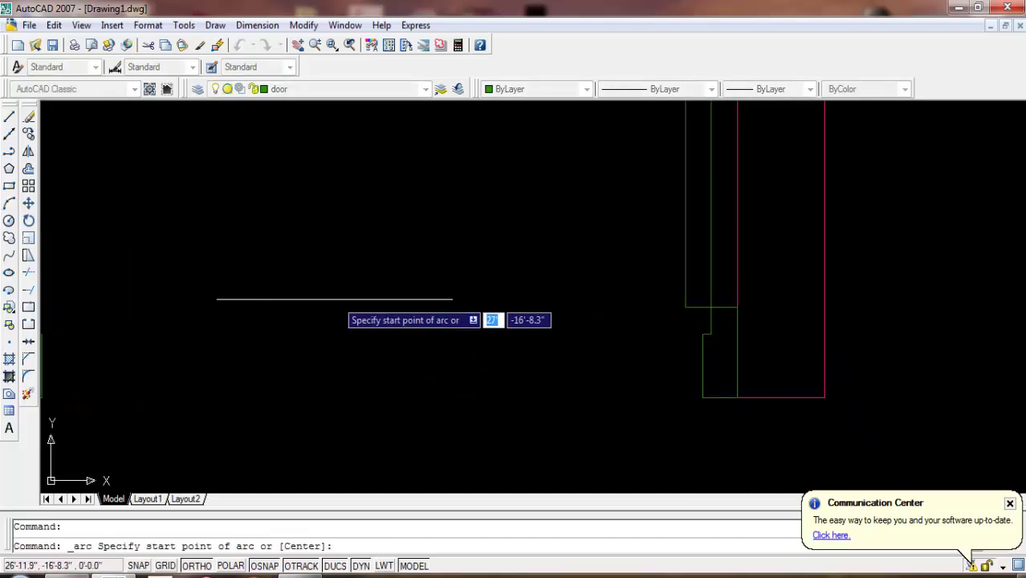
text(c)
key(Return)
scroll(703, 301, up, 3)
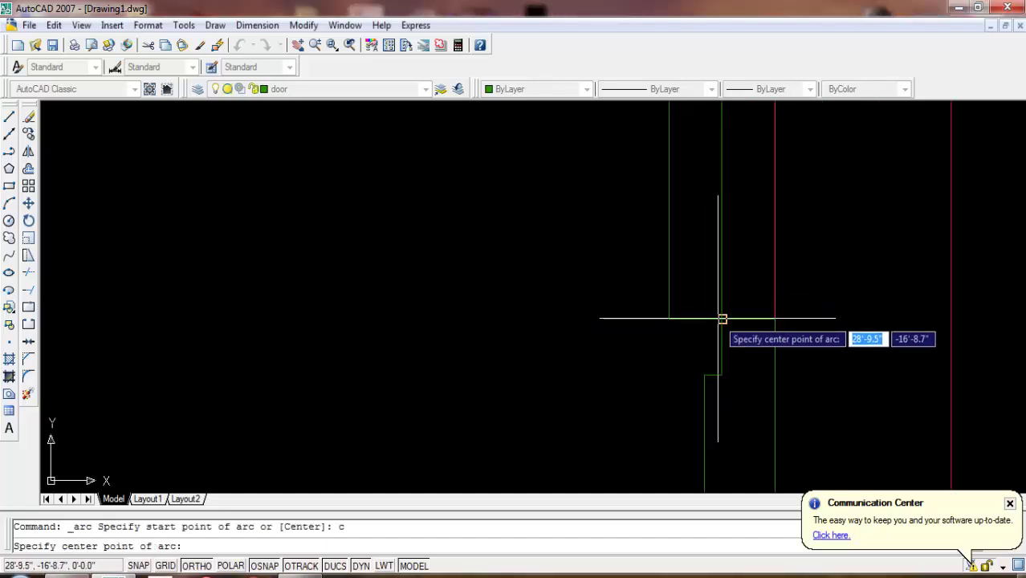
click(721, 318)
scroll(722, 265, down, 3)
scroll(730, 233, down, 2)
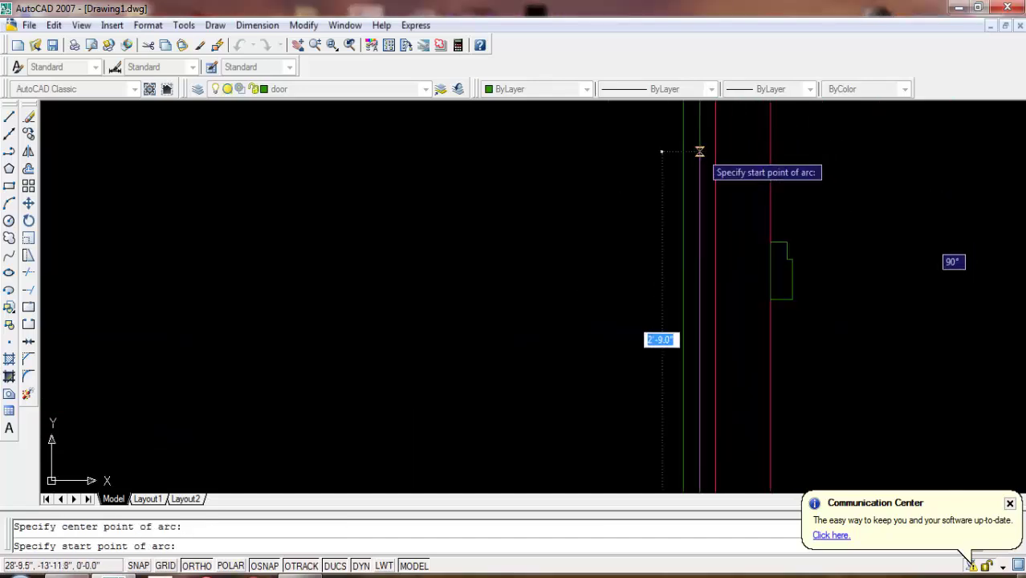
scroll(691, 233, up, 3)
click(708, 221)
scroll(542, 210, down, 3)
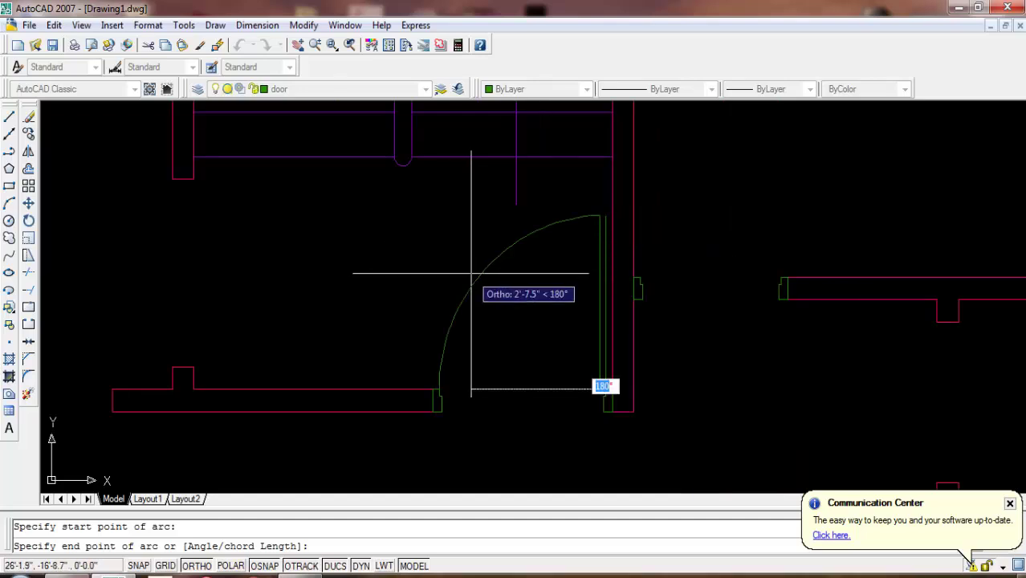
text(a)
key(Return)
text(90)
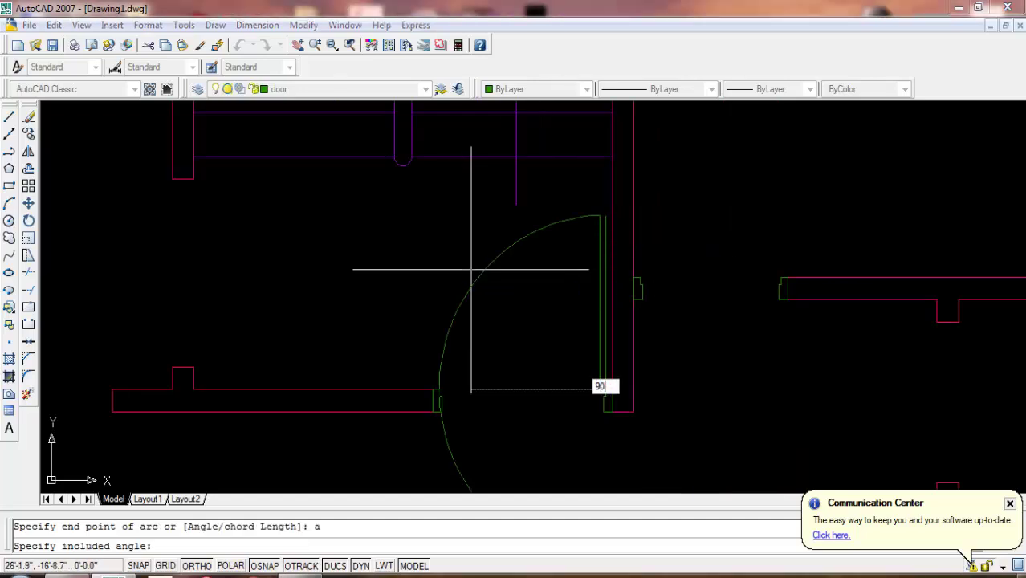
key(Return)
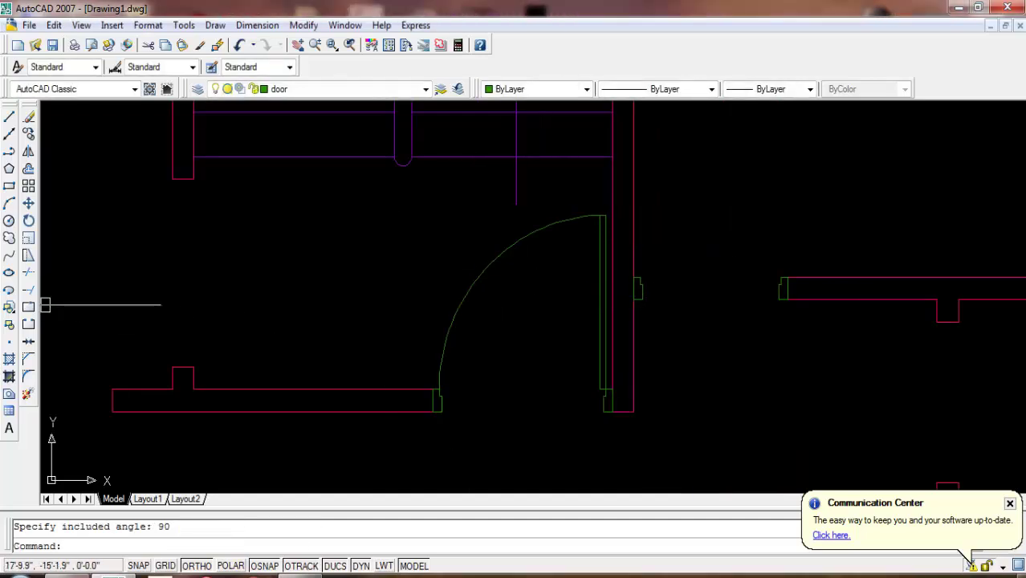
click(9, 324)
text(window3.5)
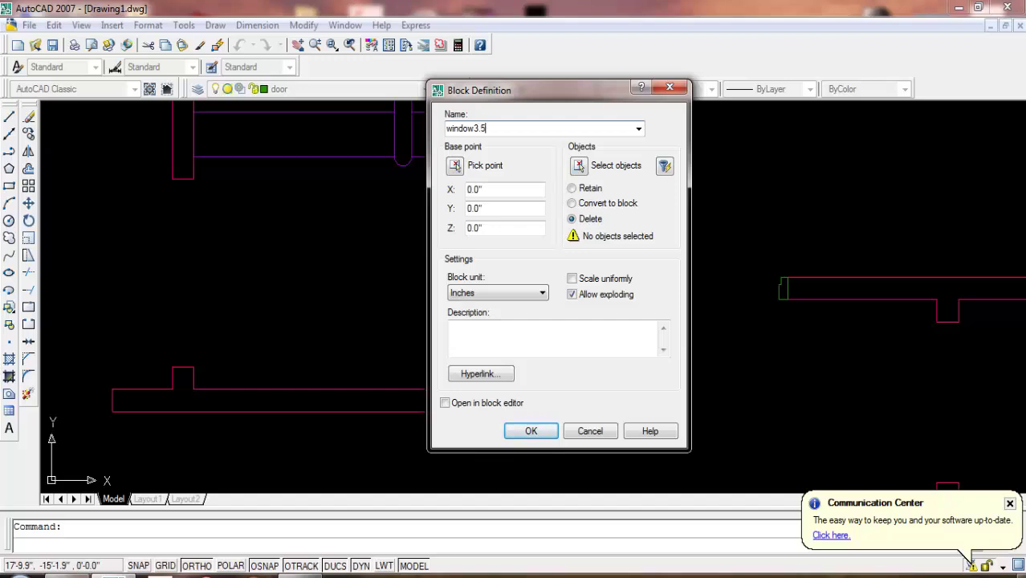
- Create block 'window3.5' from the four objects, base point at the window corner
click(579, 165)
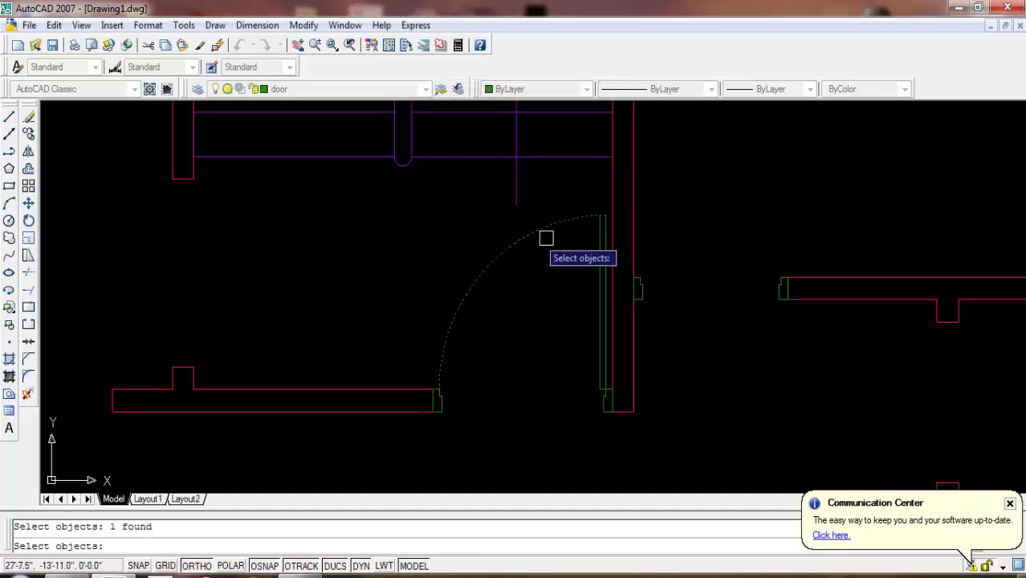
scroll(589, 441, up, 3)
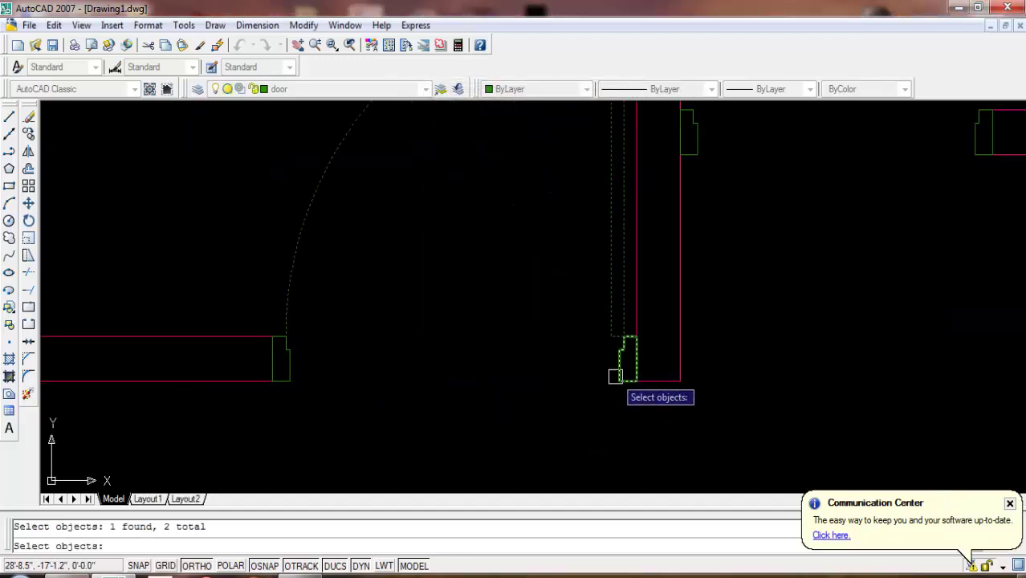
key(Return)
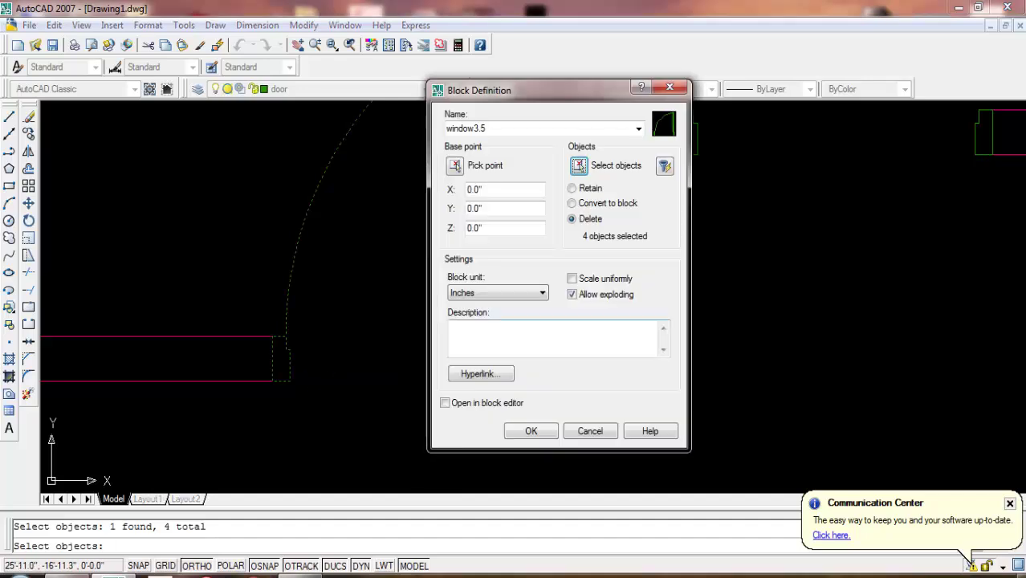
click(454, 165)
scroll(640, 387, up, 3)
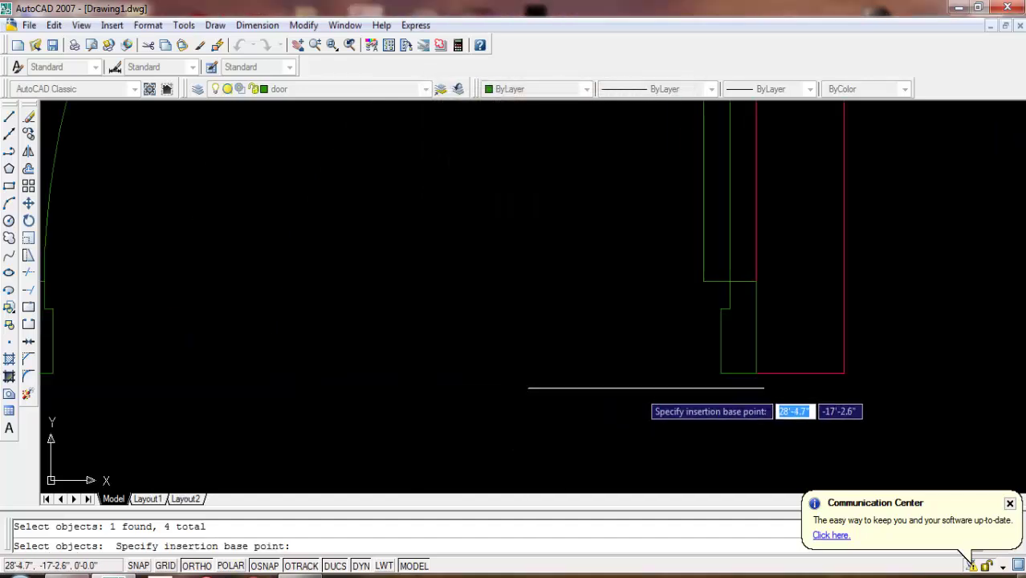
click(755, 373)
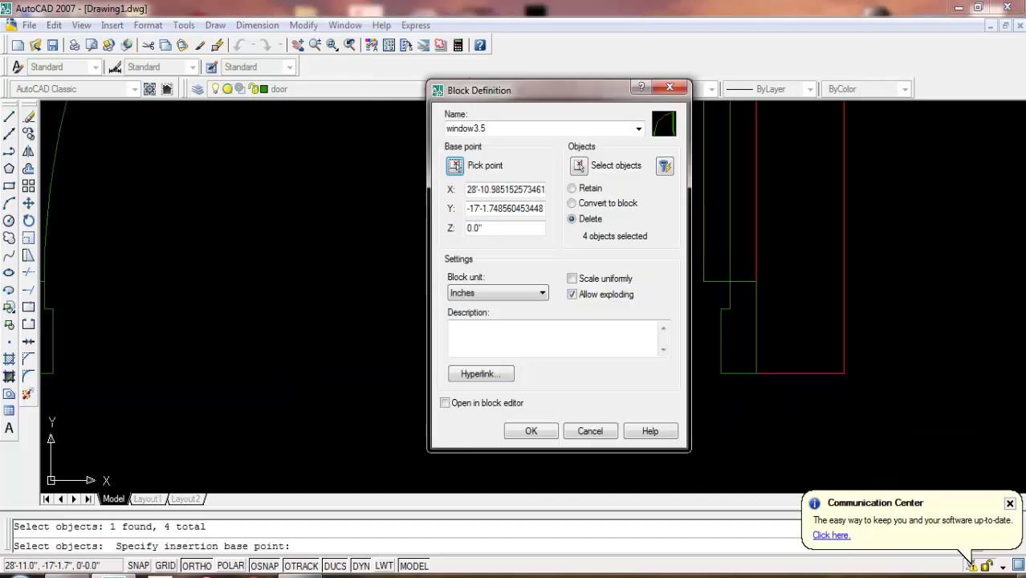
click(531, 431)
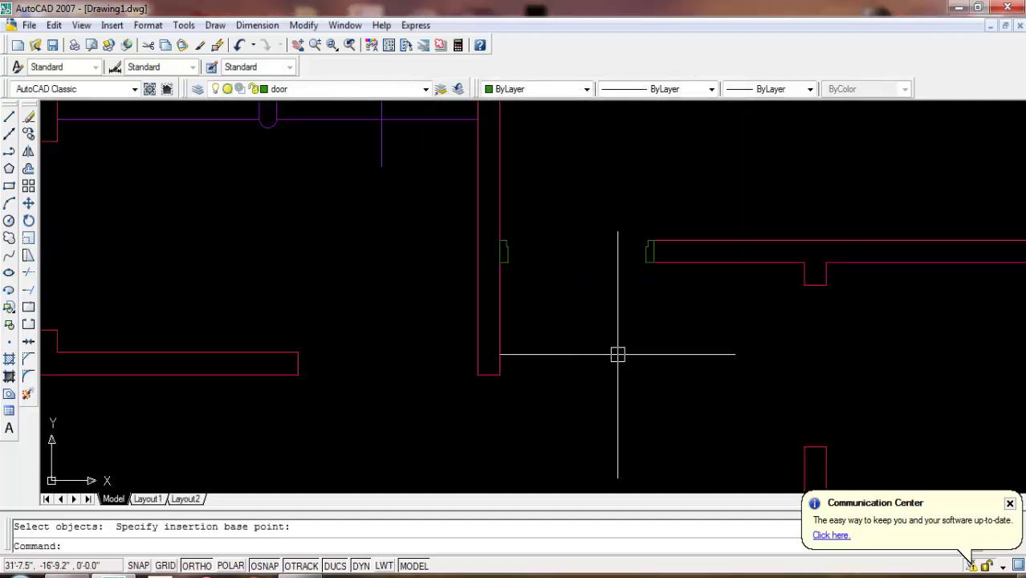
- Draw a door-leaf rectangle across the opening from the green jamb corner
middle_drag(618, 350, 489, 367)
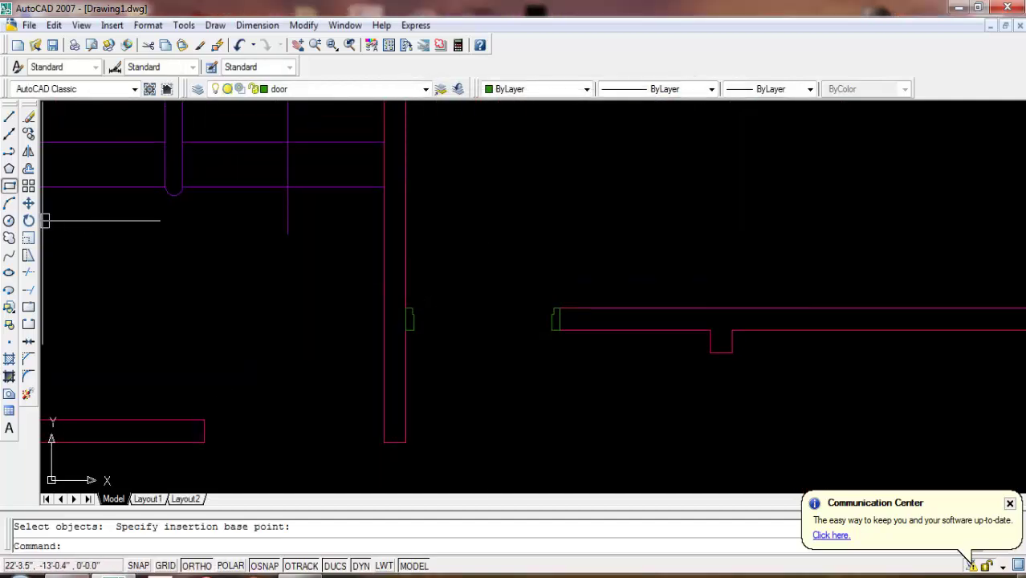
click(9, 186)
scroll(459, 333, up, 2)
mouse_move(459, 334)
middle_down()
mouse_move(409, 395)
mouse_move(324, 372)
mouse_move(344, 385)
middle_up()
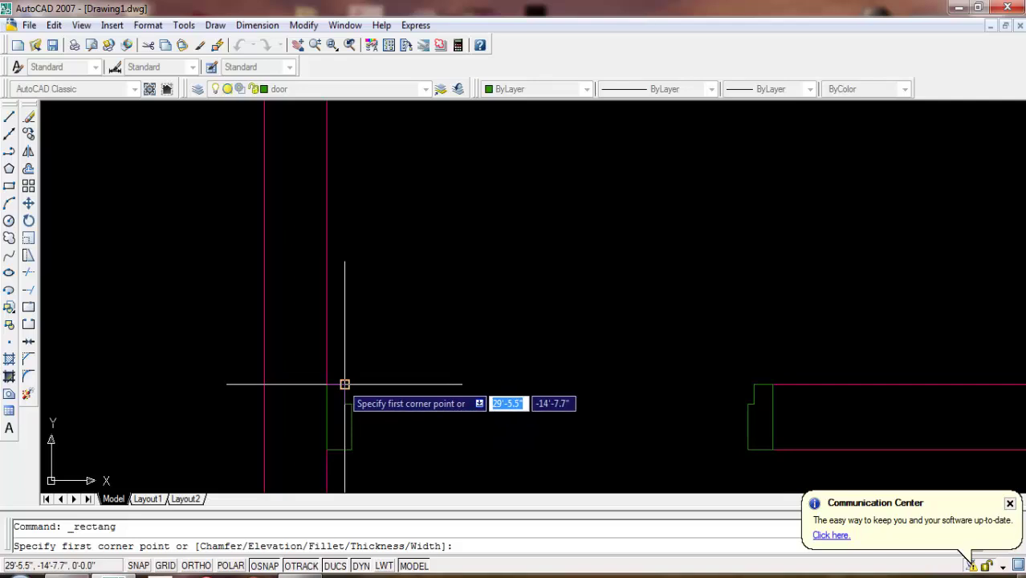
click(345, 384)
click(755, 404)
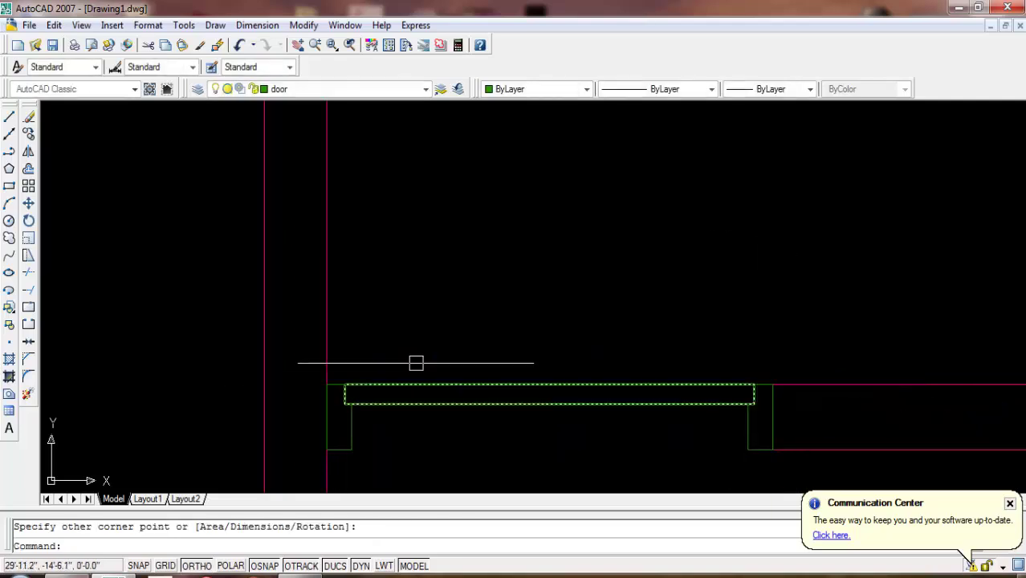
- Rotate the leaf rectangle 270° so it stands upright
click(28, 220)
click(646, 341)
click(562, 493)
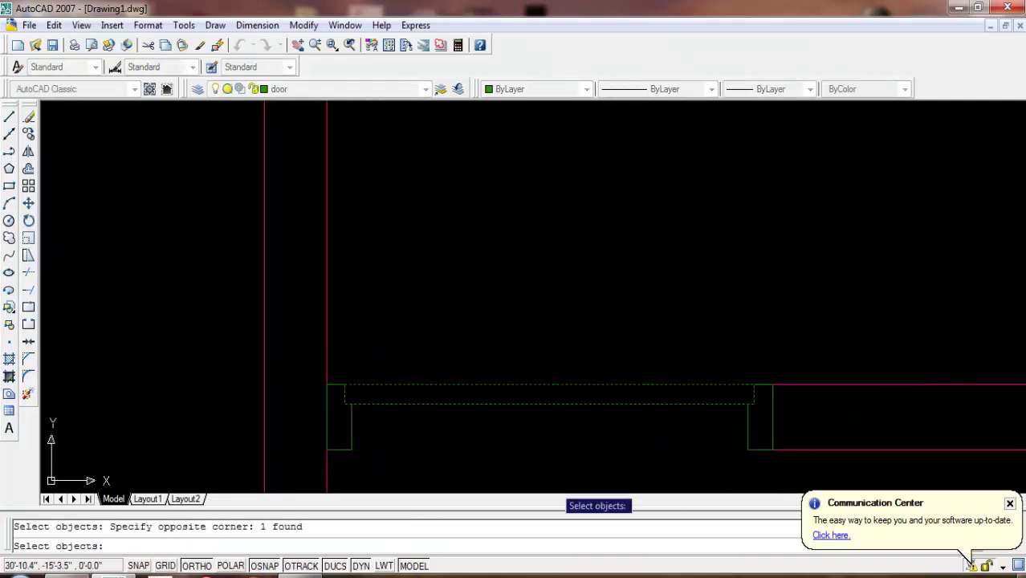
key(Return)
scroll(803, 384, up, 3)
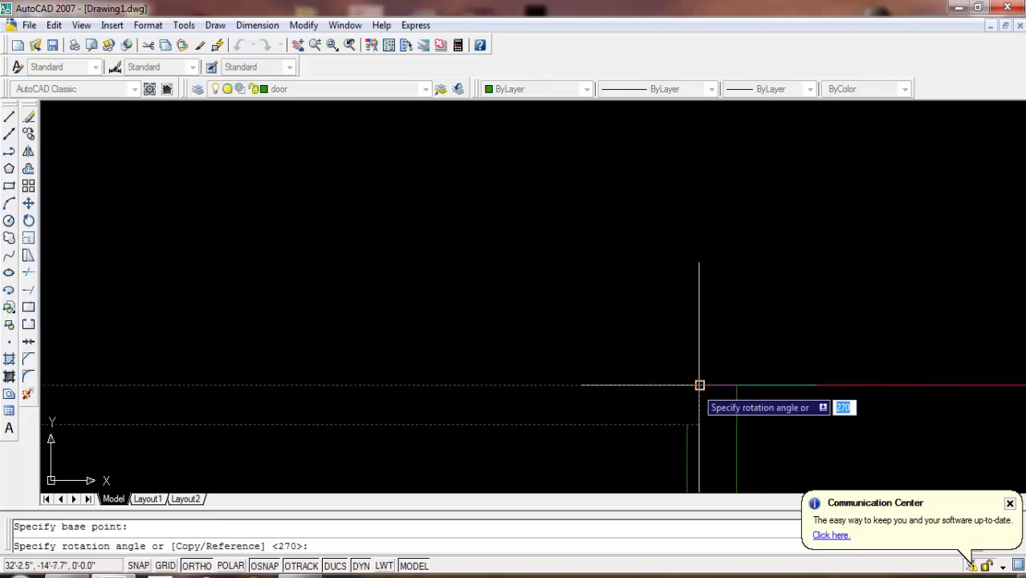
scroll(699, 386, down, 3)
click(718, 418)
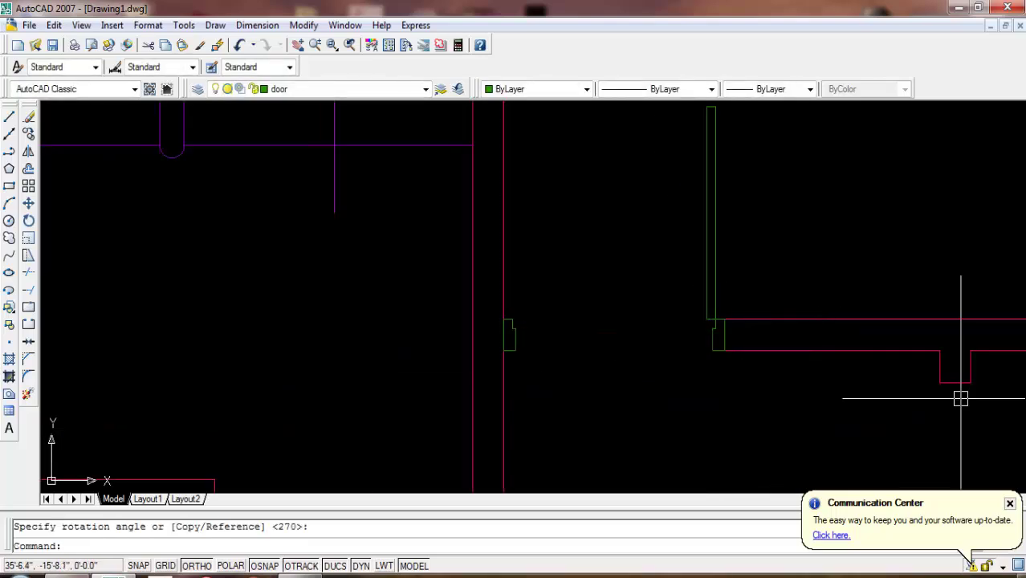
- Add a 90° swing arc centred at the jamb corner, starting at the leaf top
click(9, 203)
text(c)
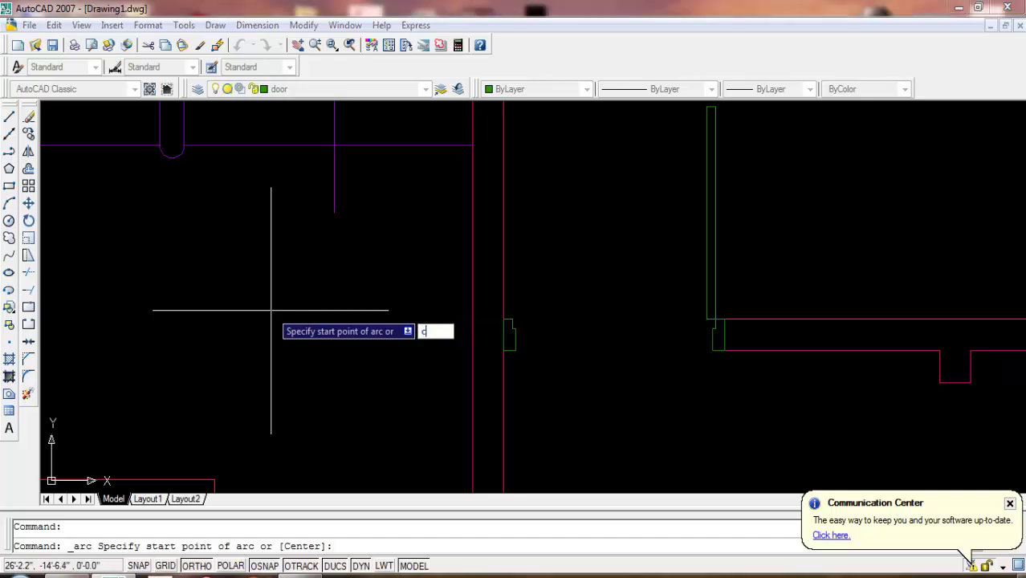
key(Return)
scroll(732, 326, up, 4)
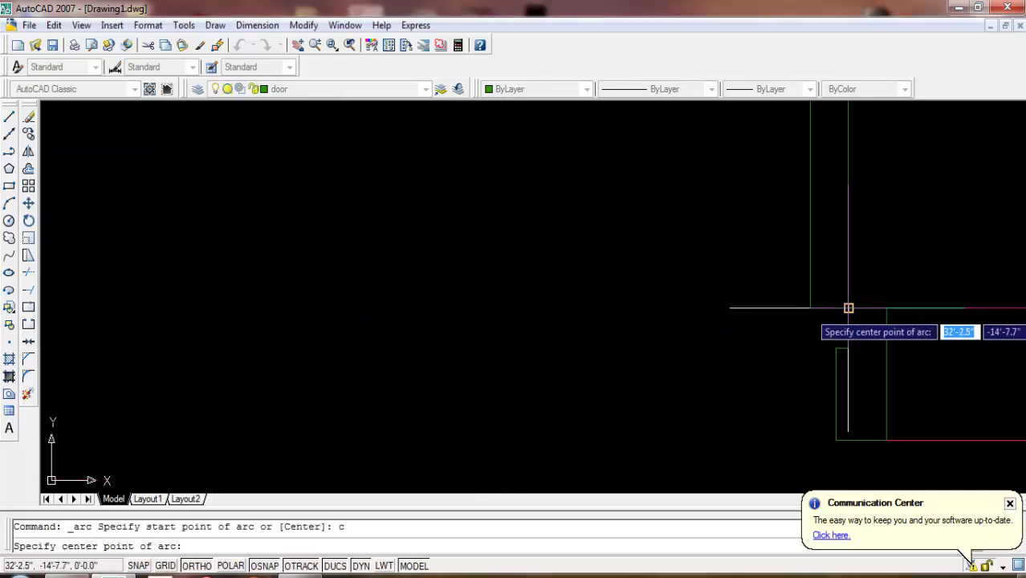
click(849, 308)
scroll(777, 401, down, 4)
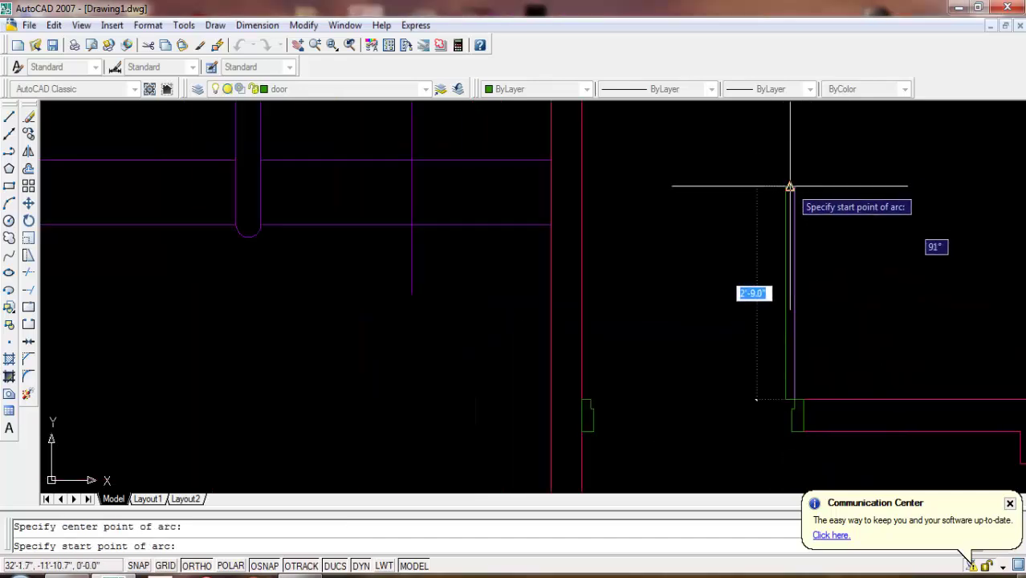
click(790, 186)
scroll(786, 196, up, 3)
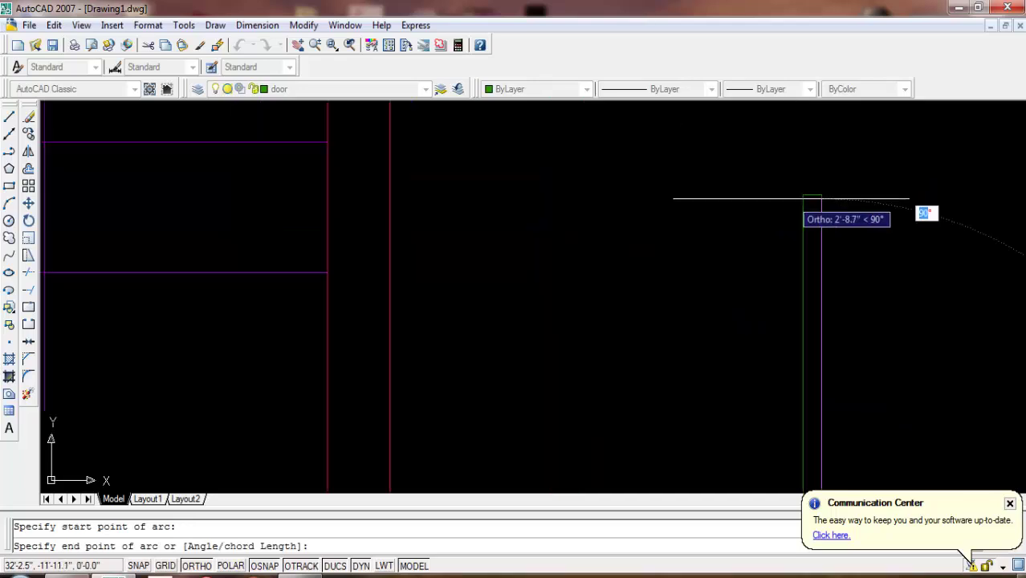
scroll(642, 241, down, 3)
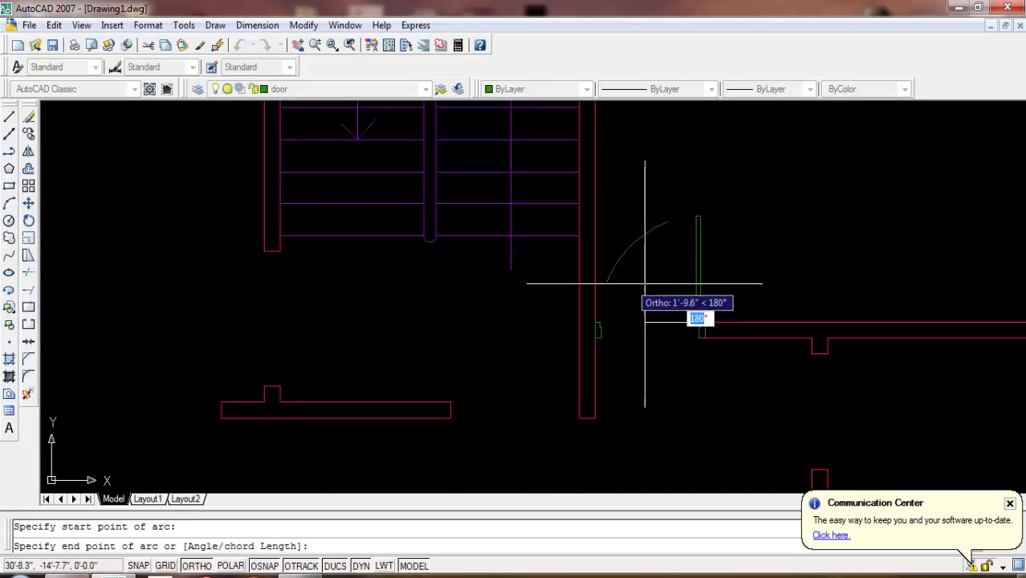
key(Return)
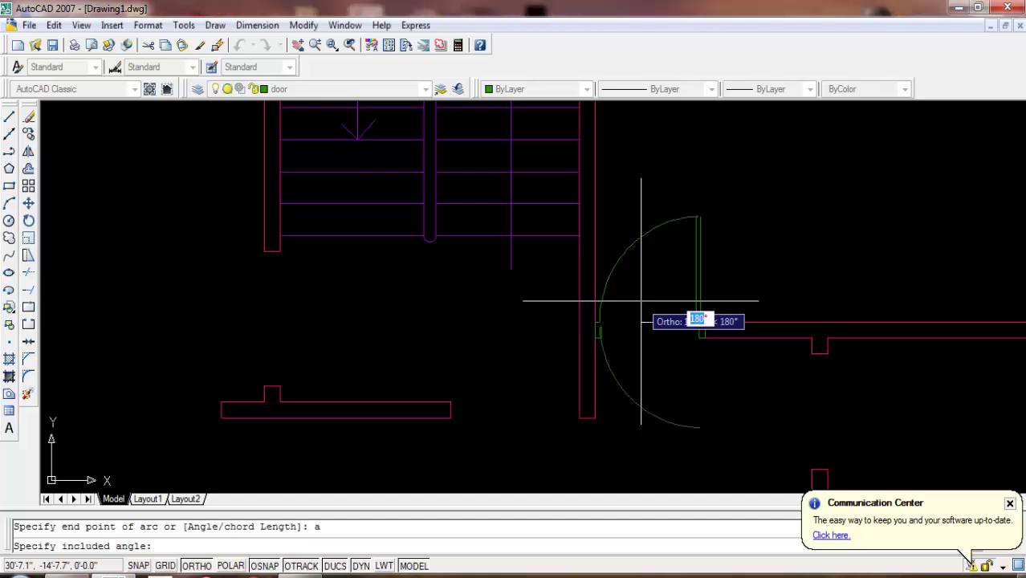
text(90)
key(Return)
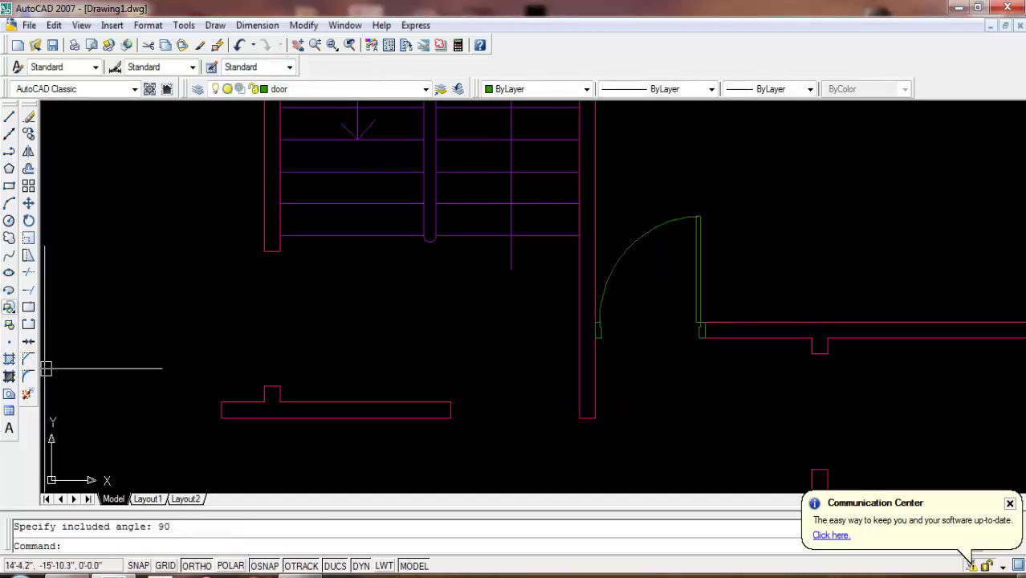
- Start a new block 'door 3' and select the leaf, swing arc and both jambs
click(9, 306)
click(865, 113)
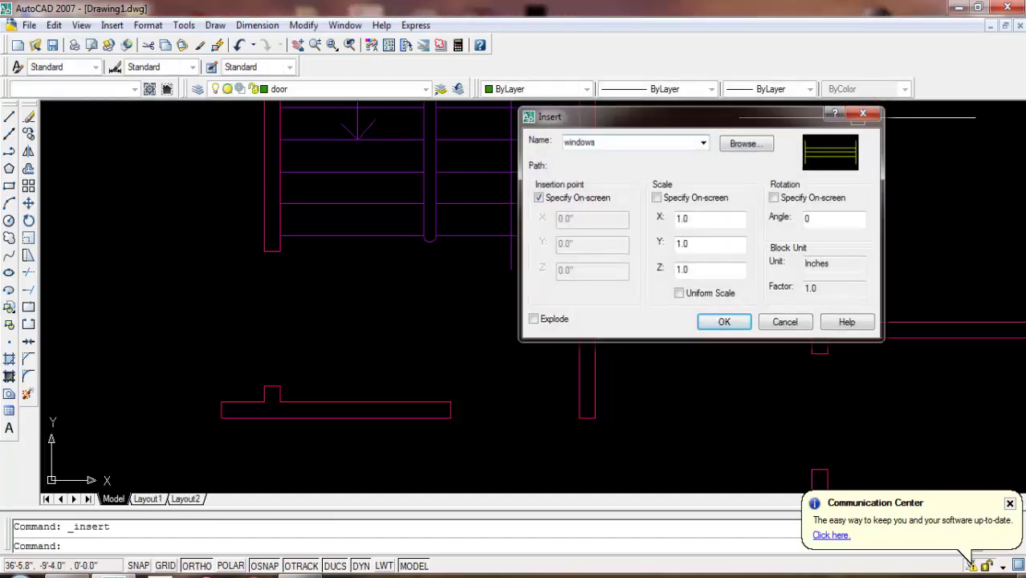
click(9, 325)
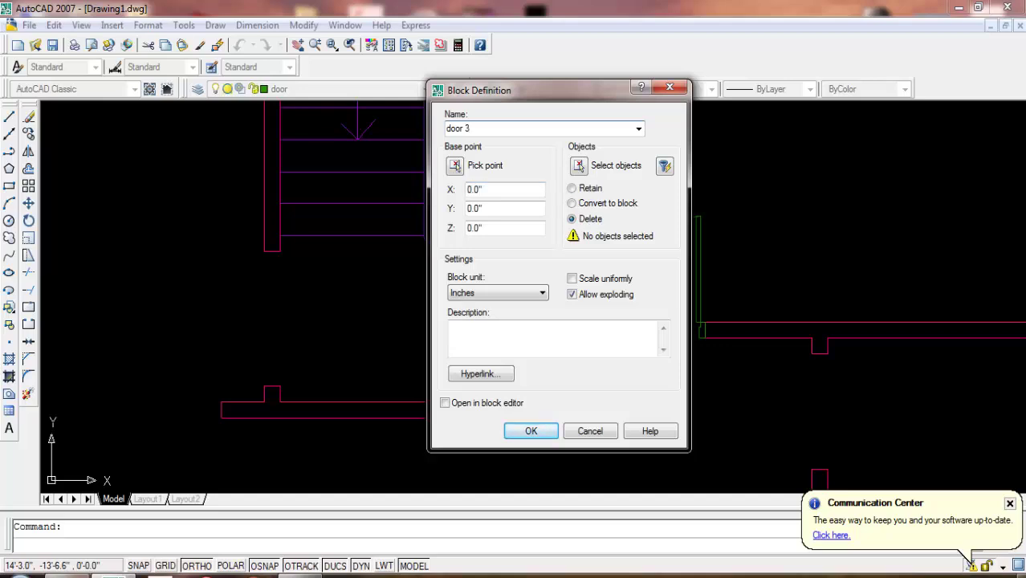
click(578, 165)
click(736, 207)
click(672, 212)
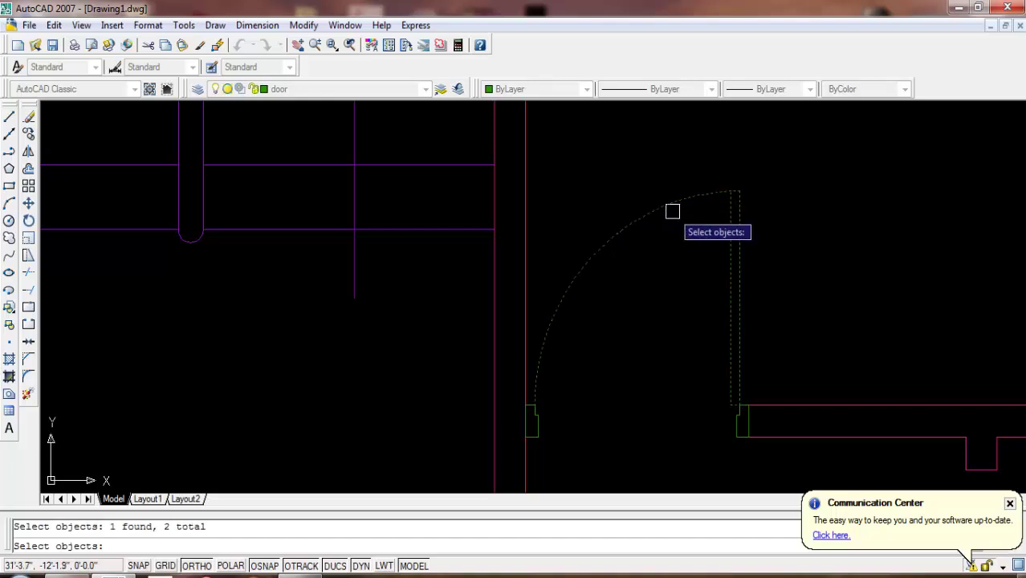
click(540, 412)
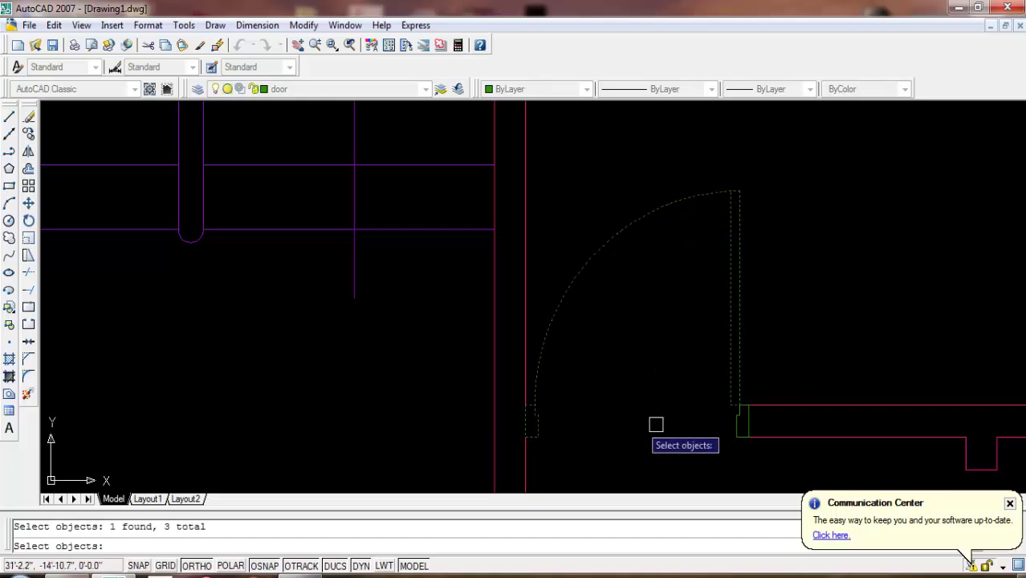
click(740, 419)
key(Return)
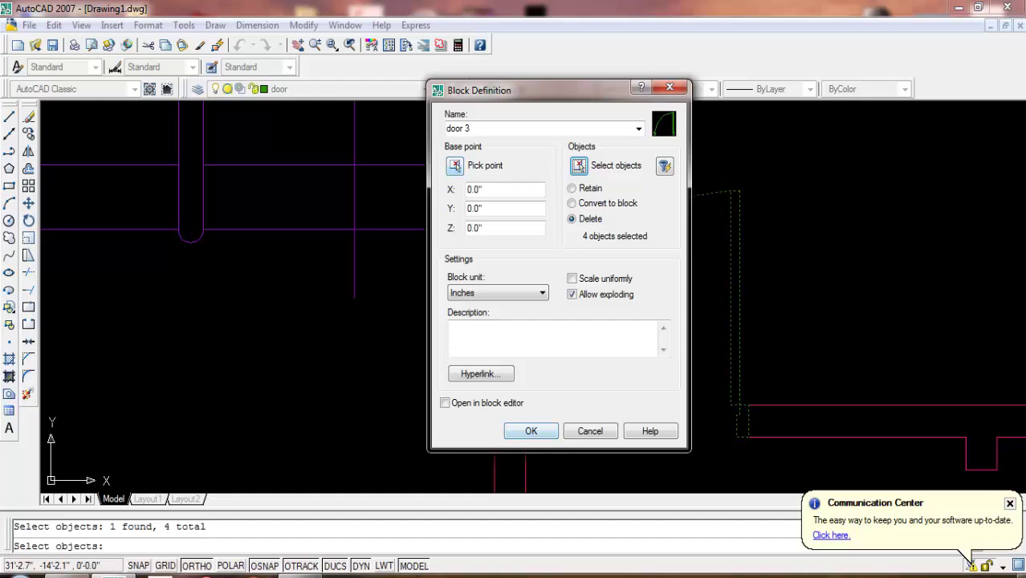
- Set the door 3 base point at the right jamb corner and create the block
click(455, 165)
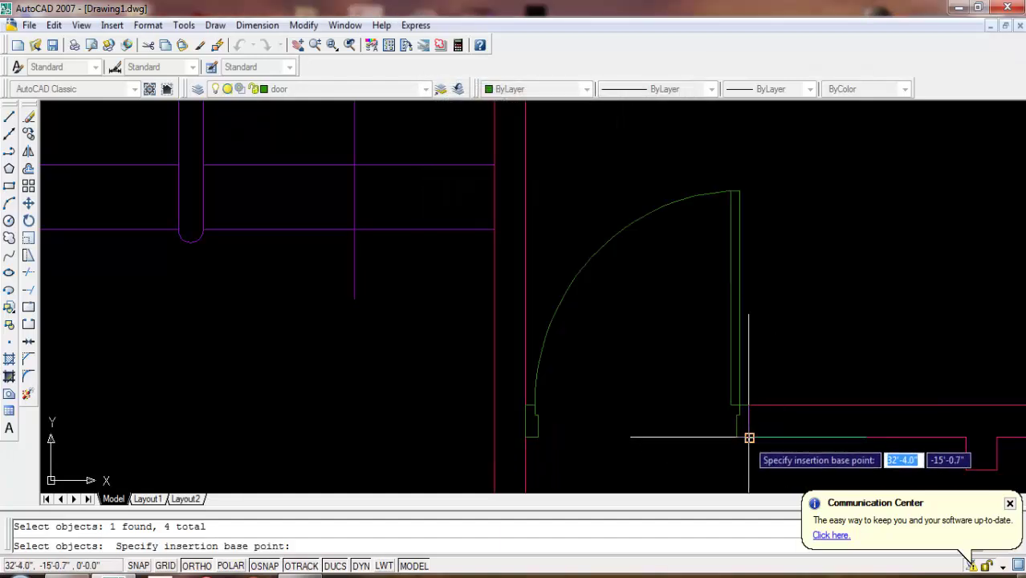
click(749, 431)
key(Return)
scroll(510, 297, down, 3)
- Draw a thin jamb rectangle at the door opening
scroll(504, 290, down, 2)
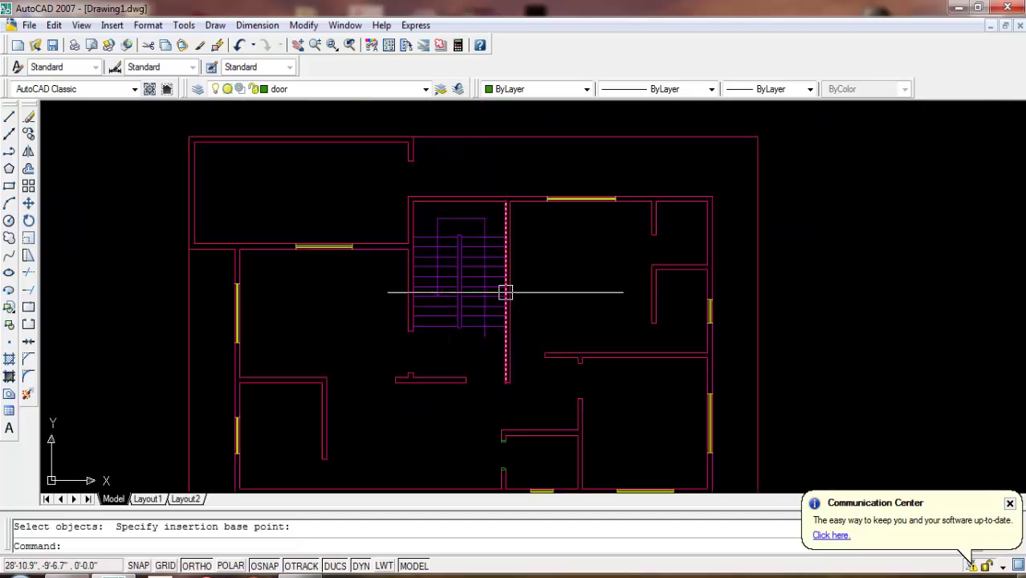
scroll(514, 305, up, 2)
scroll(537, 348, up, 3)
scroll(758, 348, up, 2)
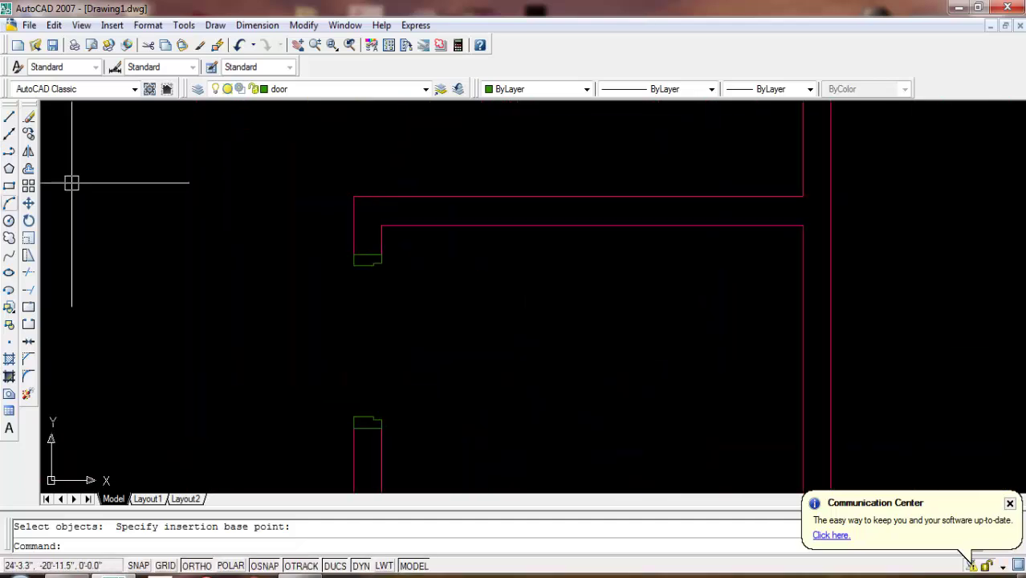
click(8, 186)
scroll(355, 287, up, 3)
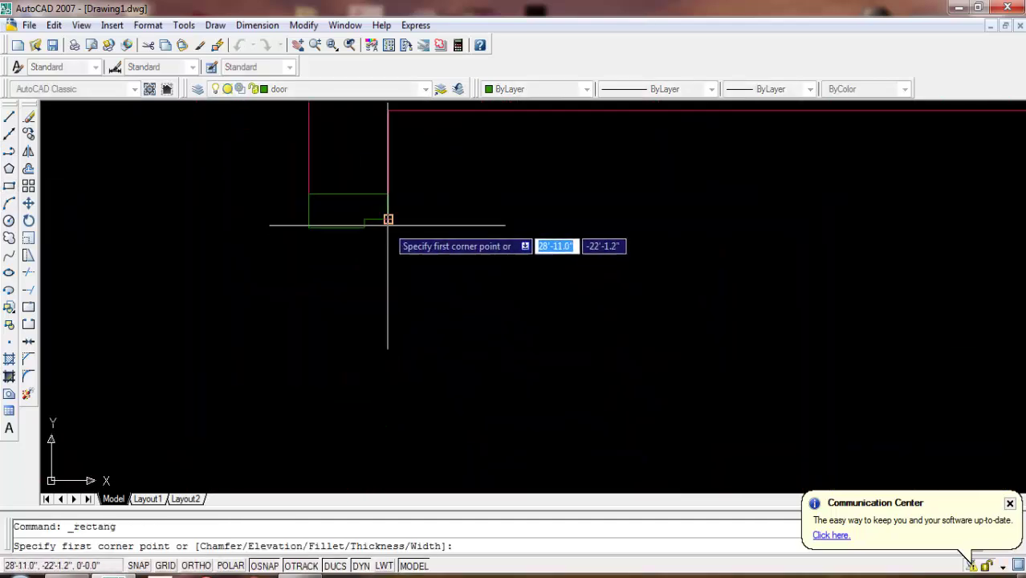
click(387, 218)
scroll(377, 345, down, 2)
scroll(385, 374, up, 2)
scroll(386, 385, up, 1)
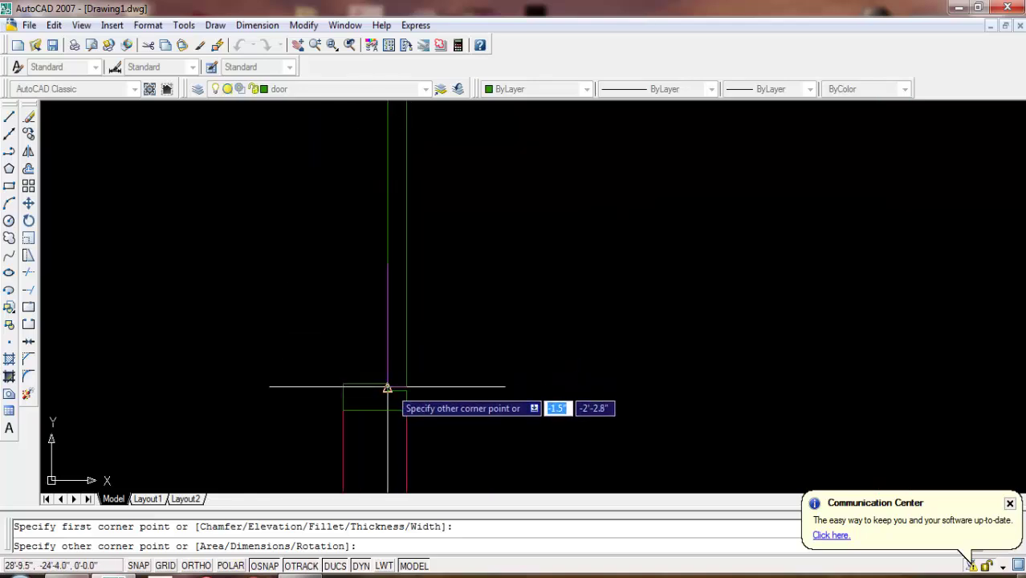
click(388, 389)
scroll(419, 390, down, 2)
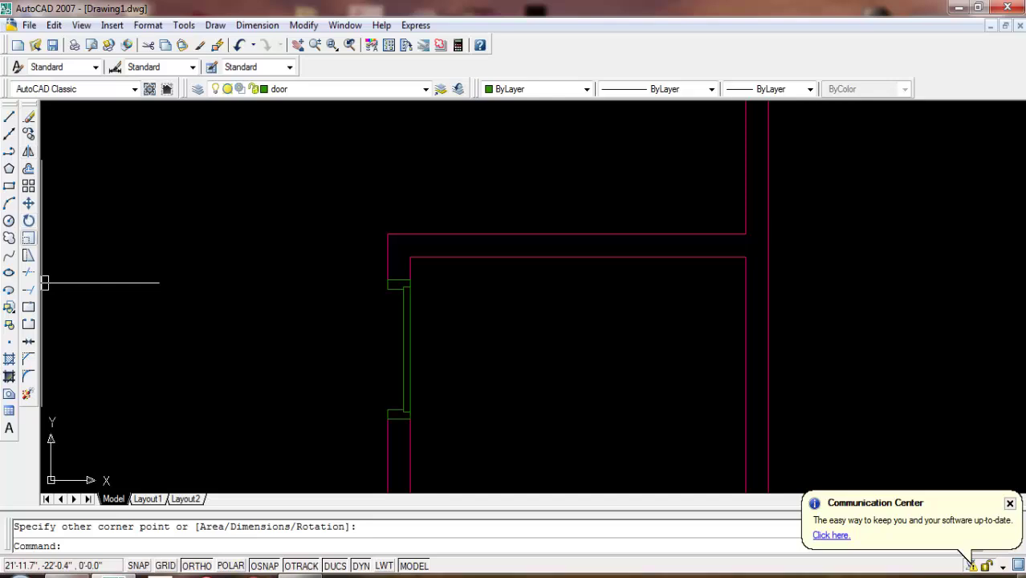
- Rotate the jamb rectangle so the door panel lies horizontally across the opening
text(ro)
key(Return)
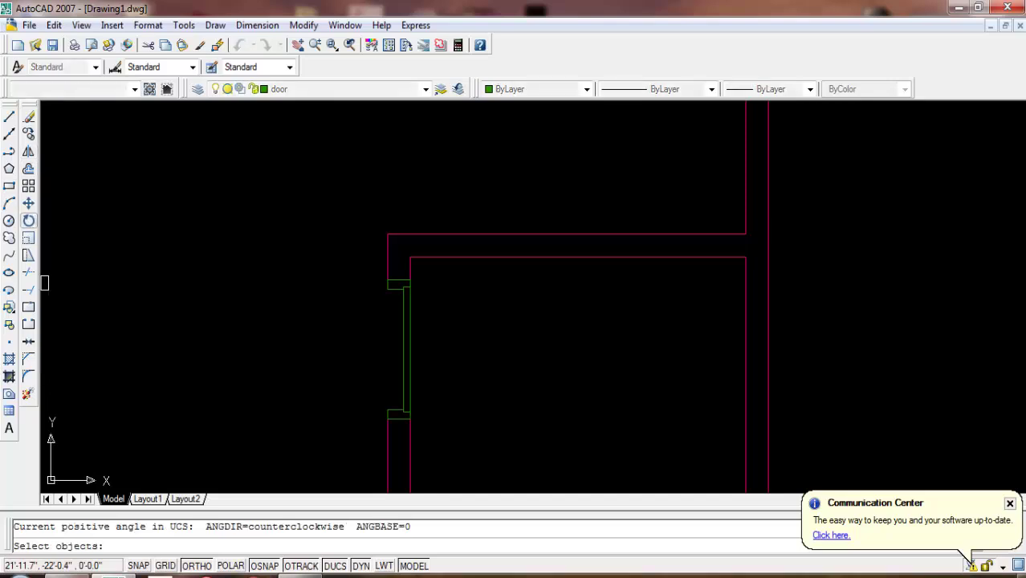
click(480, 284)
click(392, 414)
key(Return)
scroll(395, 294, up, 4)
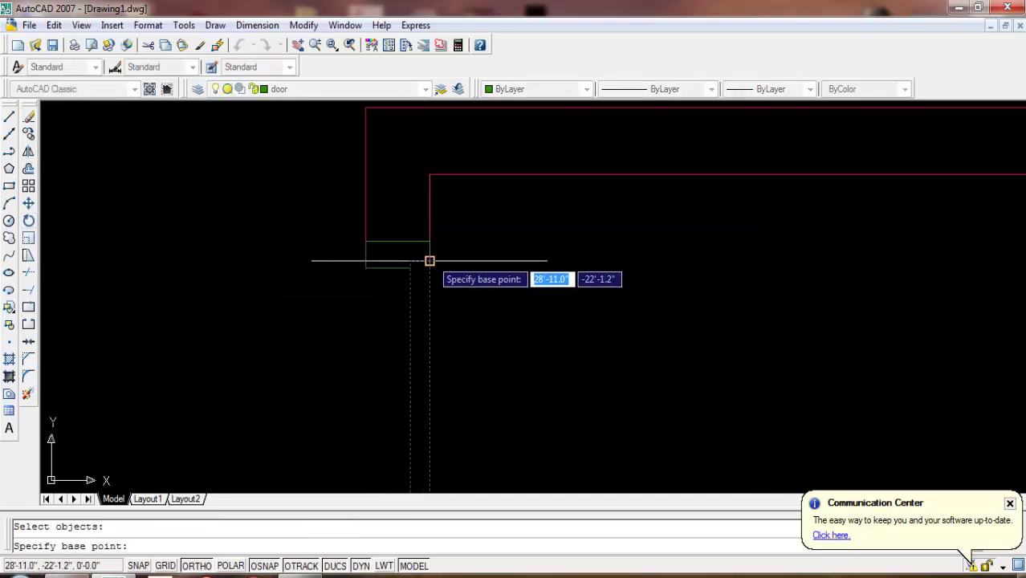
click(431, 258)
click(435, 153)
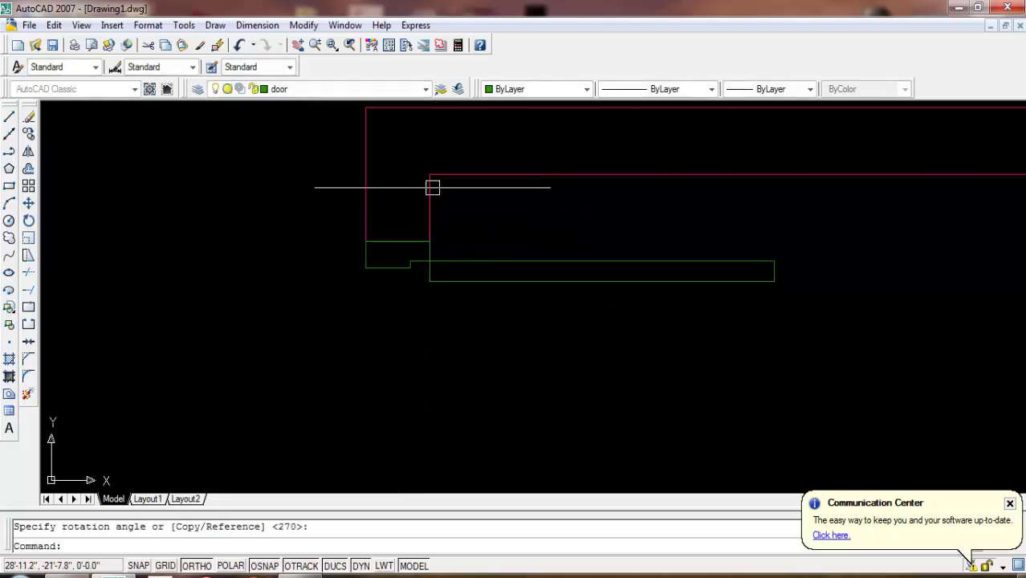
- Draw the door swing arc centred on the hinge corner with a -90° included angle
click(9, 203)
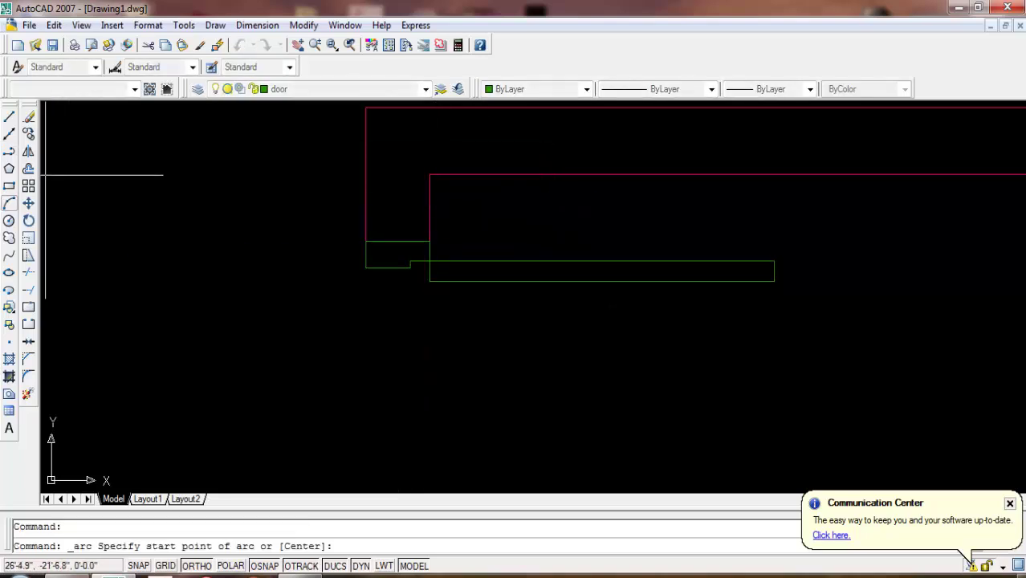
text(c)
key(Return)
scroll(386, 303, up, 2)
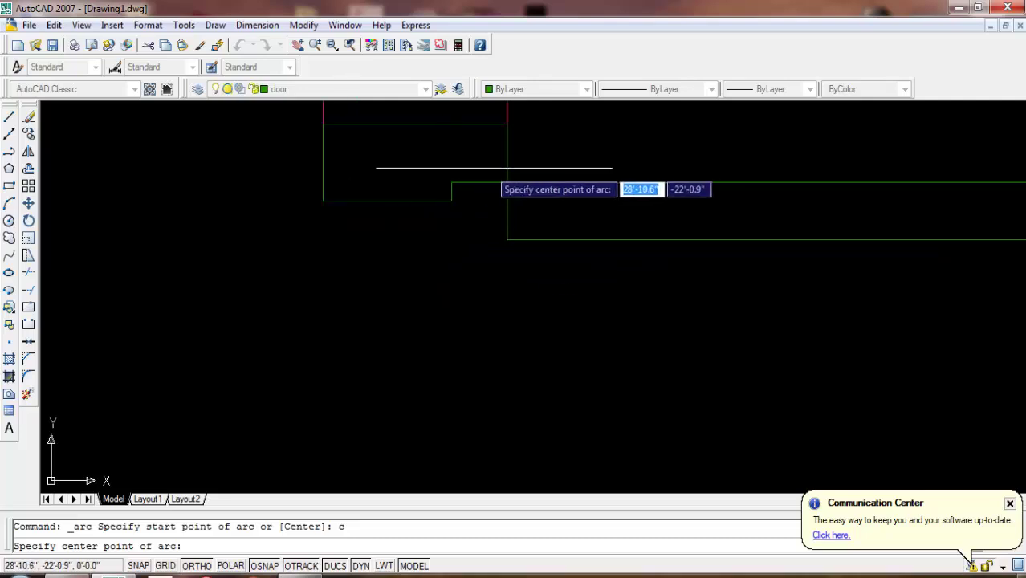
click(506, 184)
scroll(600, 263, down, 2)
scroll(562, 241, up, 2)
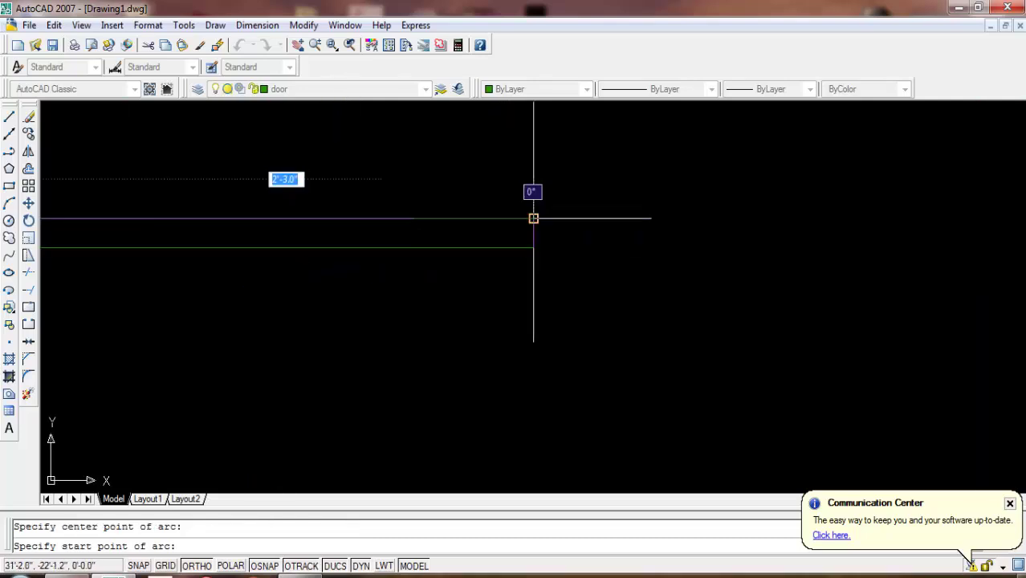
click(534, 217)
scroll(481, 325, down, 4)
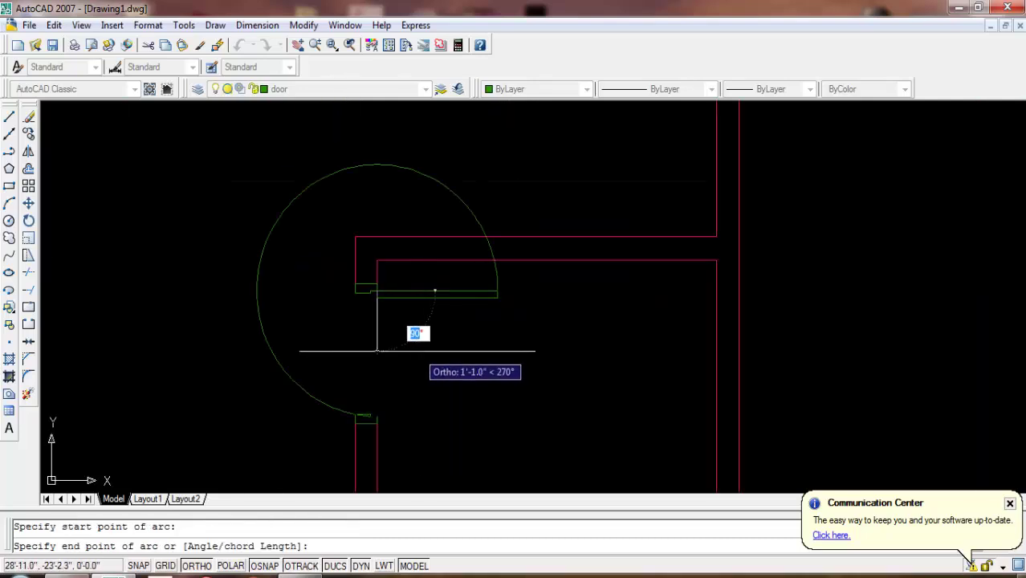
text(a)
key(Return)
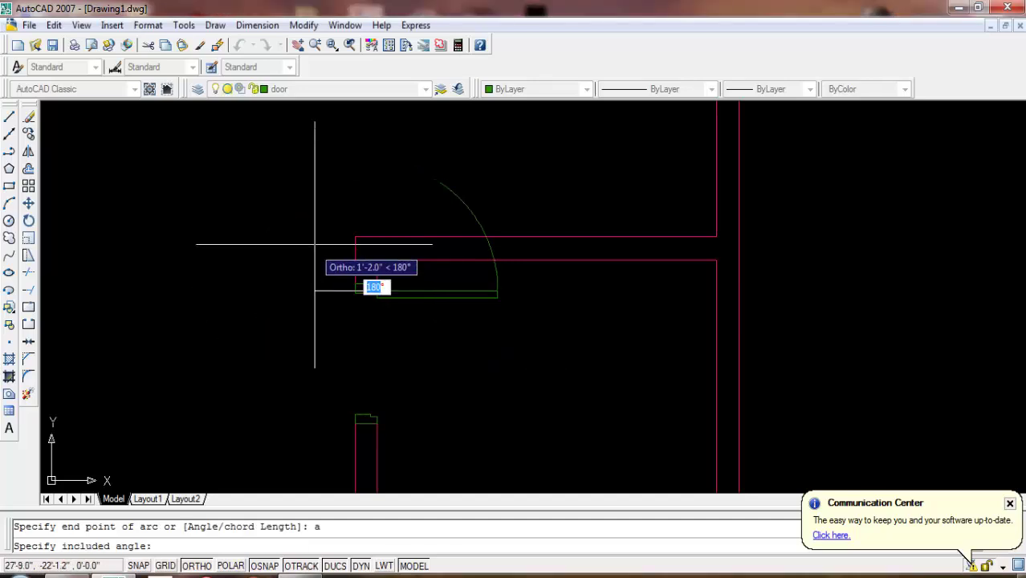
text(-90)
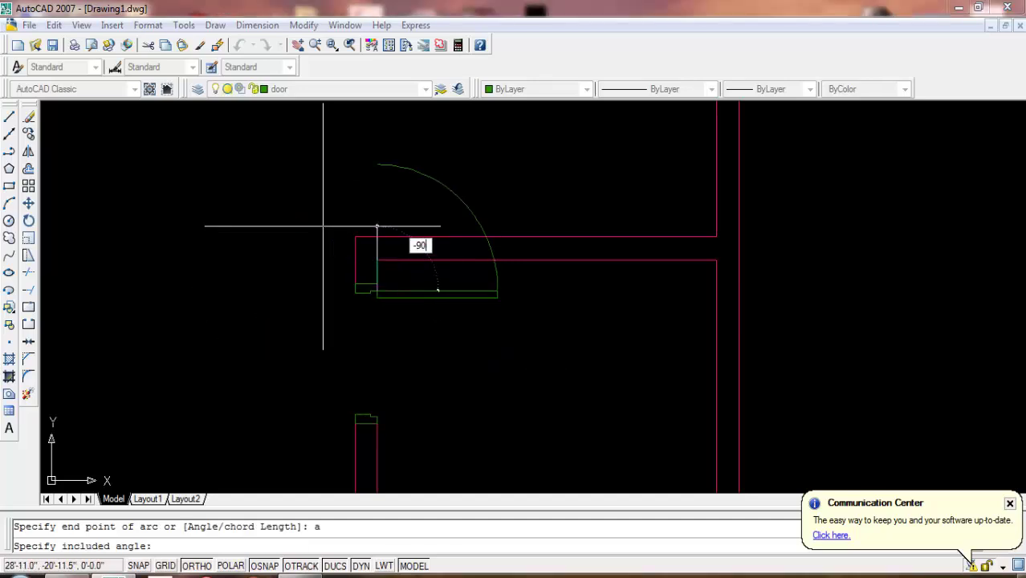
key(Return)
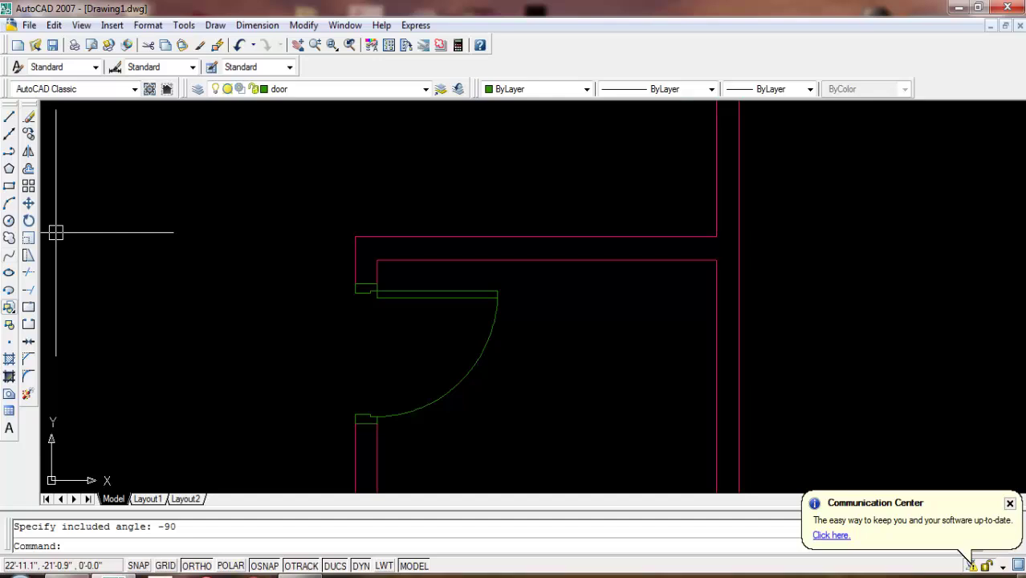
click(8, 324)
text(door2.5)
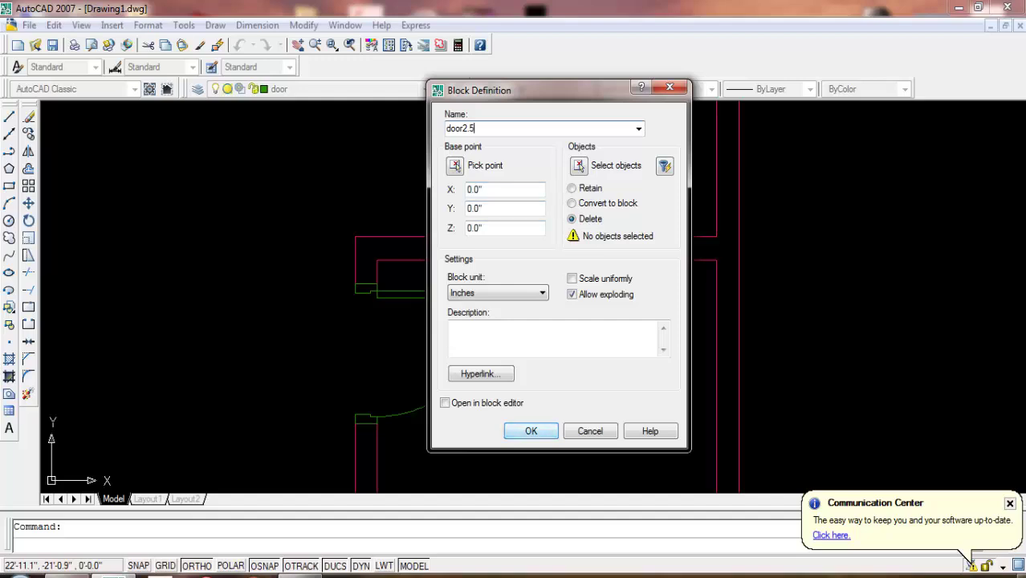
- Select the door panel, jamb rectangles and swing arc as the block's objects
click(578, 166)
scroll(392, 302, up, 3)
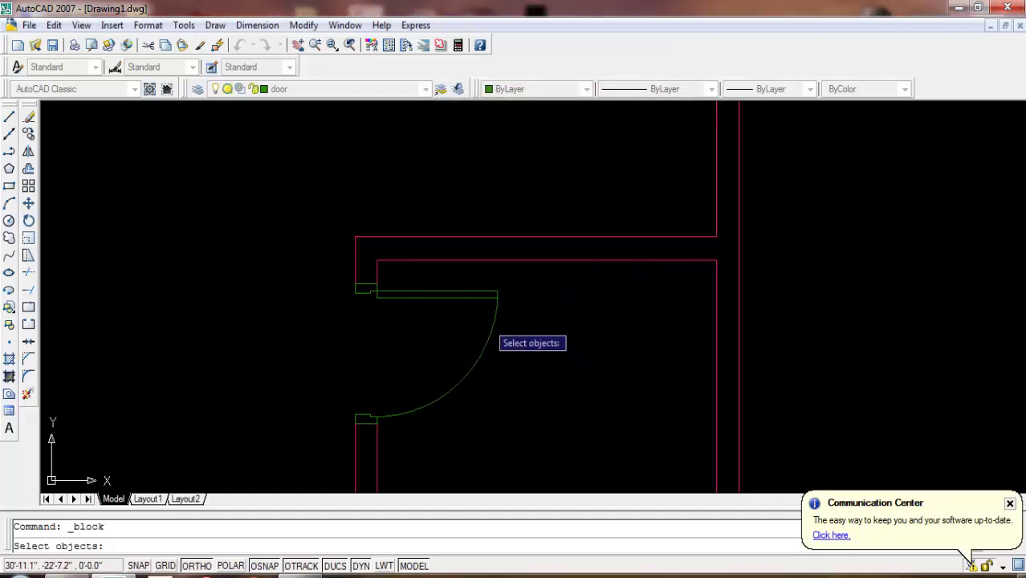
click(377, 291)
click(341, 283)
click(582, 351)
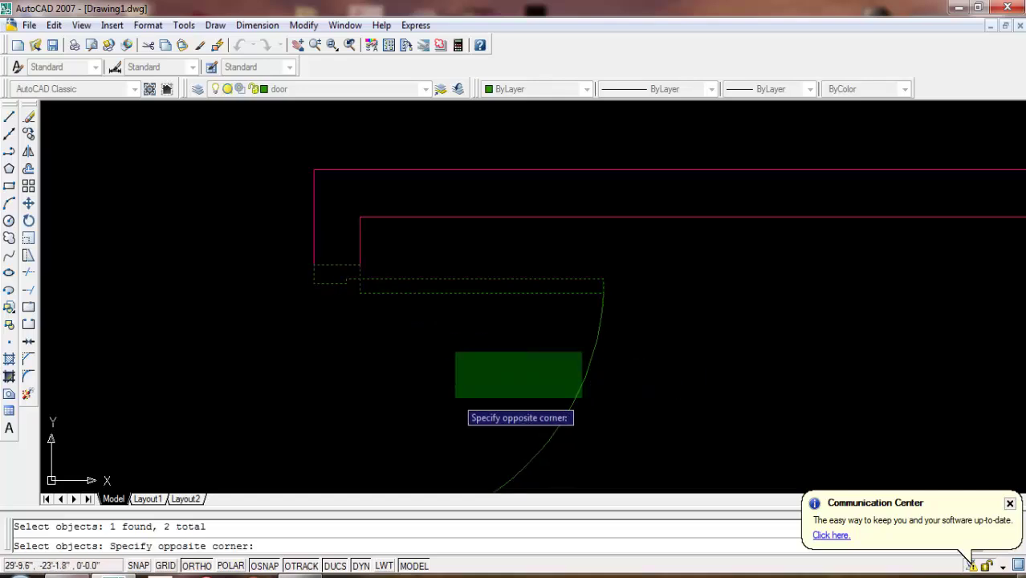
click(453, 398)
click(554, 420)
middle_drag(554, 420, 659, 287)
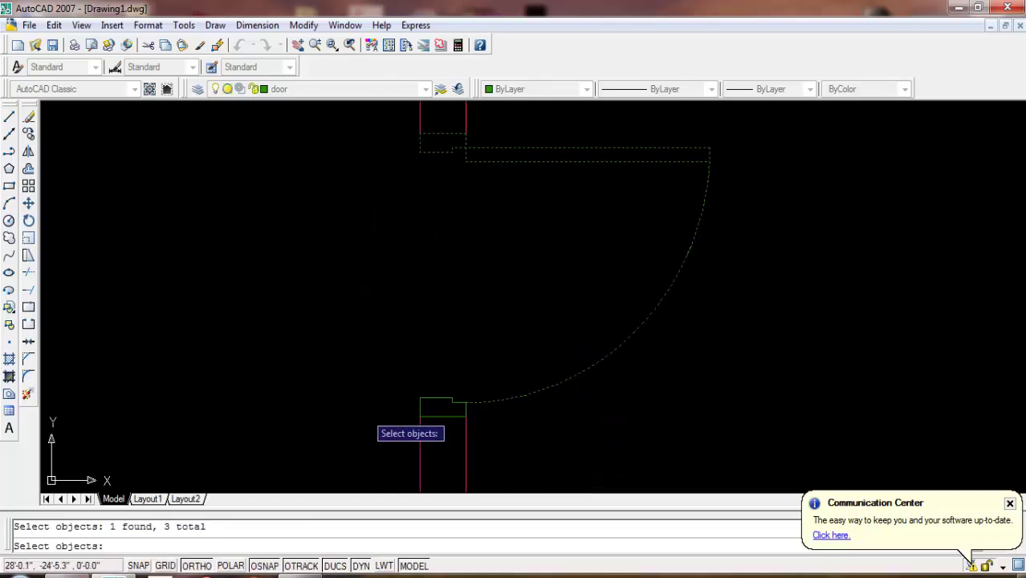
key(Return)
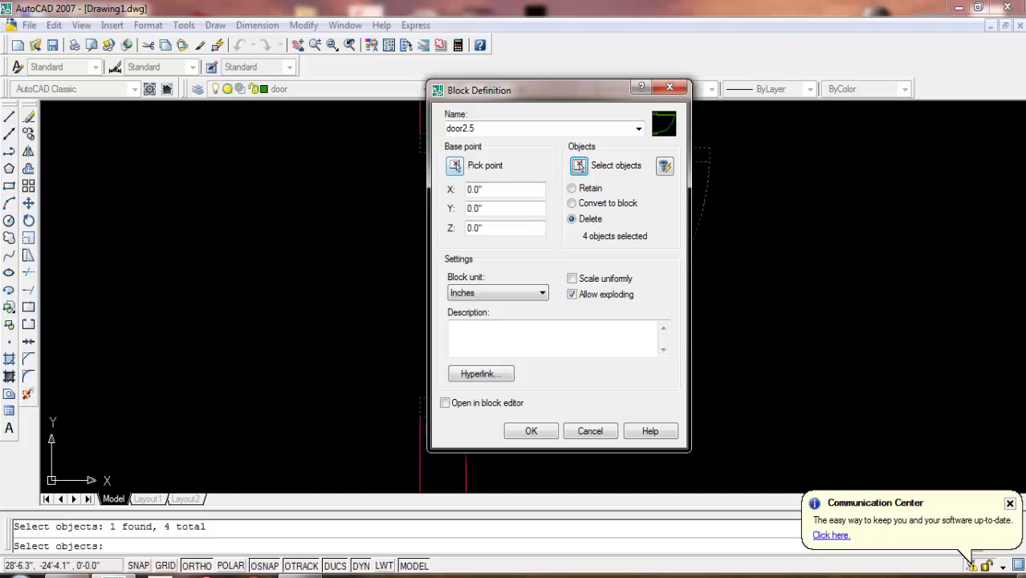
- Set the base point at the door corner and create the door2.5 block
click(455, 165)
scroll(421, 152, up, 4)
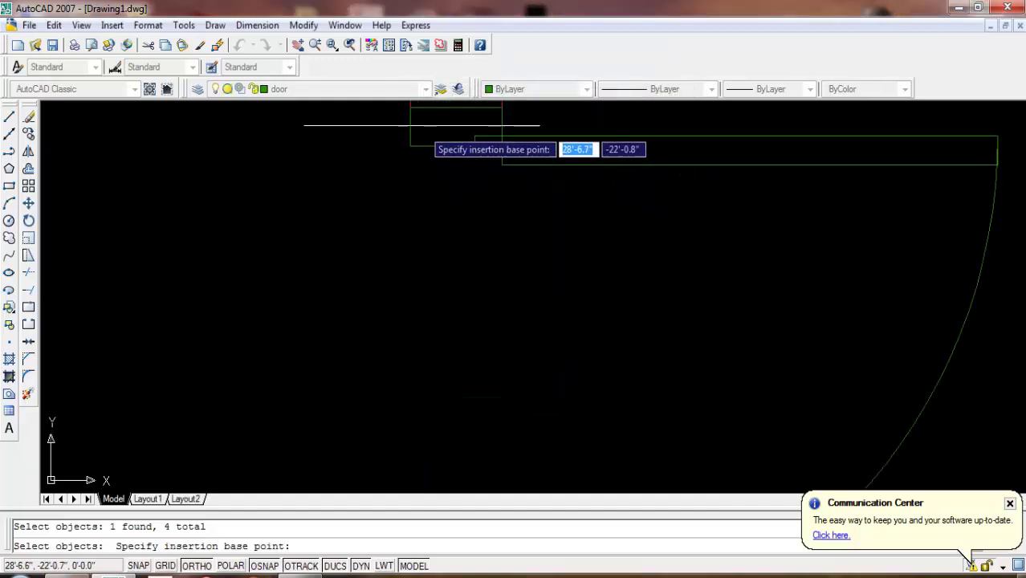
click(409, 107)
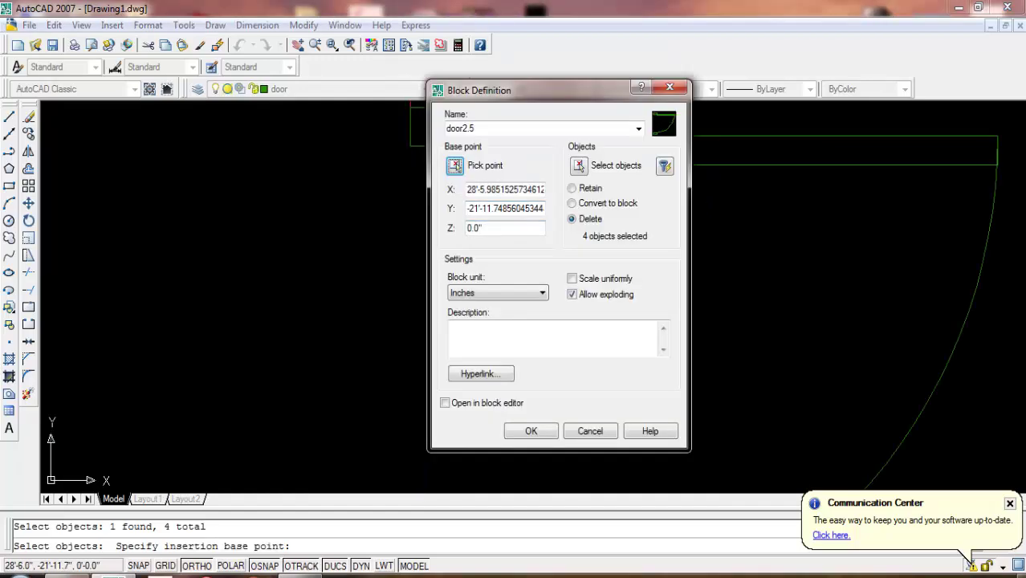
click(530, 431)
scroll(428, 432, down, 3)
scroll(435, 383, down, 2)
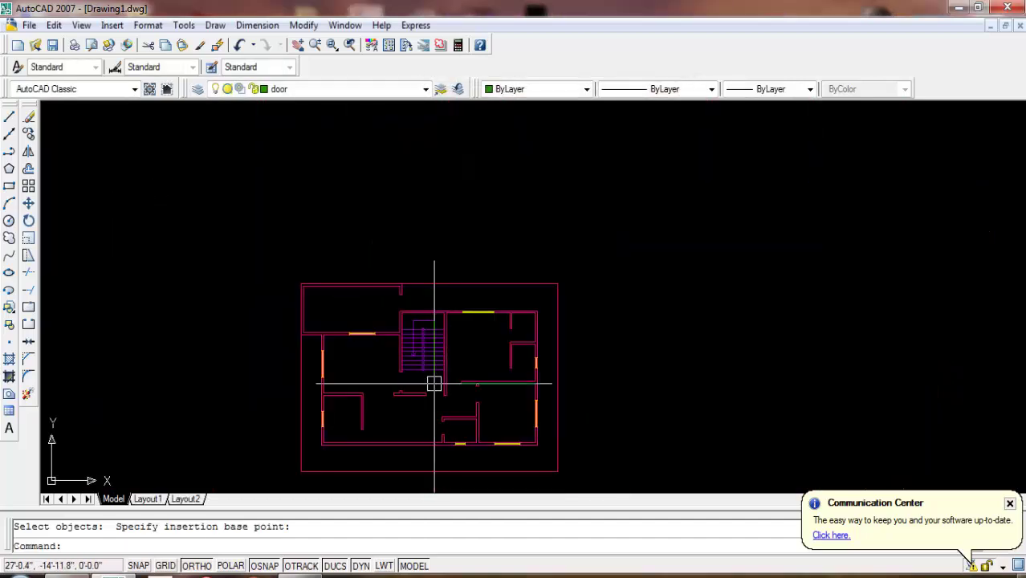
scroll(435, 382, up, 3)
- Insert the window3.5 block into the doorway below the stairs
scroll(66, 258, up, 1)
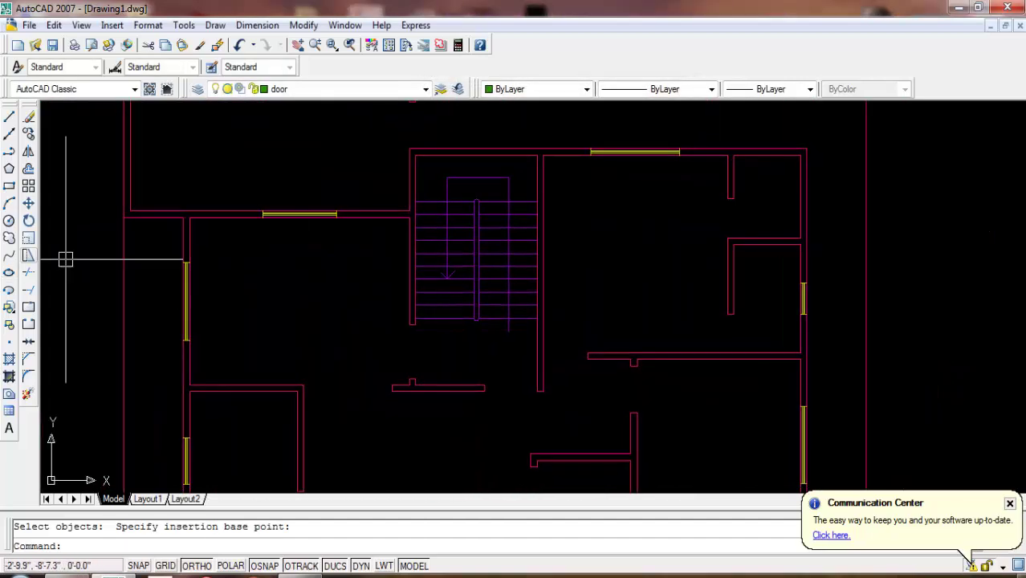
click(9, 307)
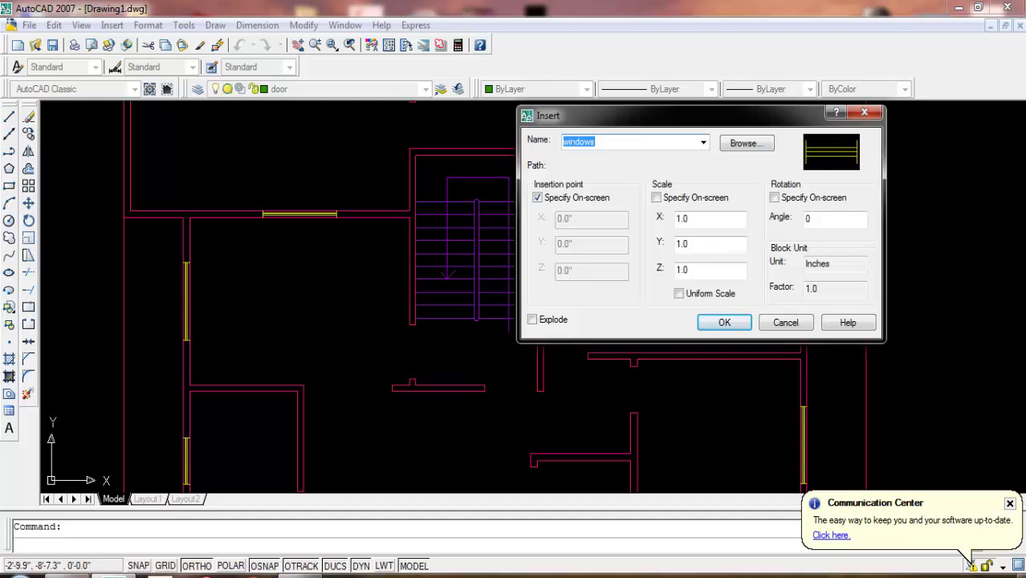
click(703, 142)
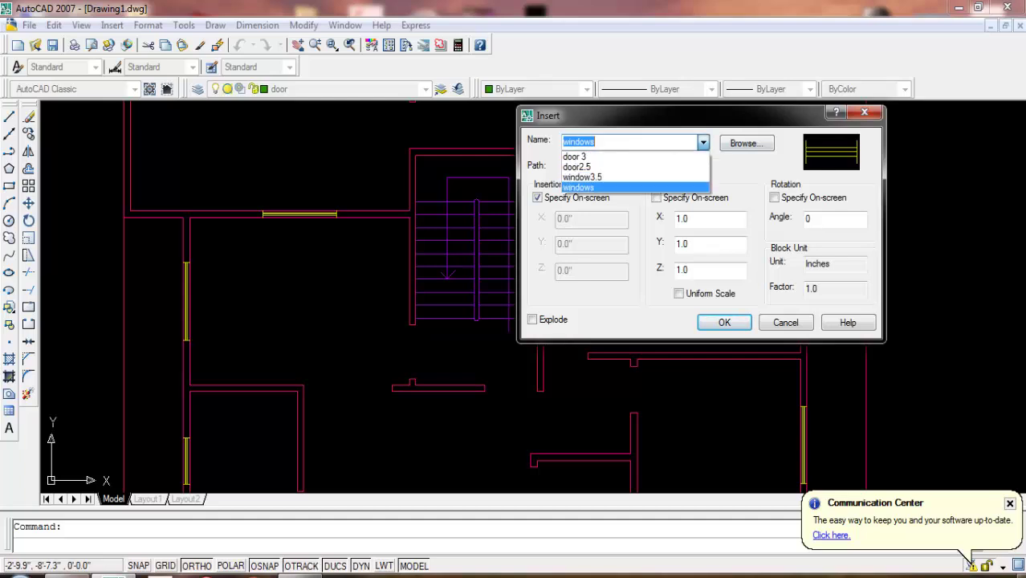
click(582, 177)
click(744, 318)
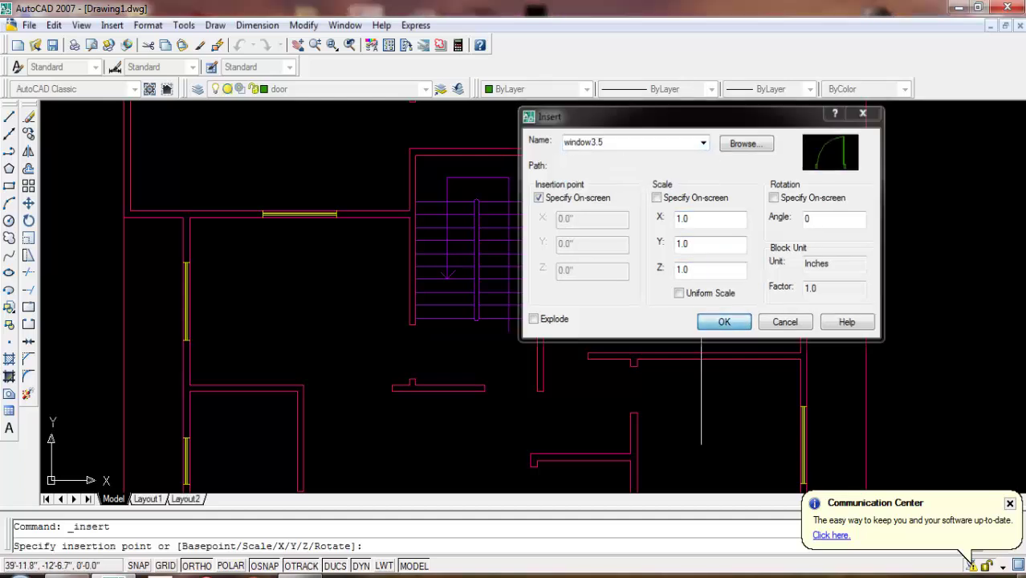
scroll(534, 373, up, 5)
click(539, 372)
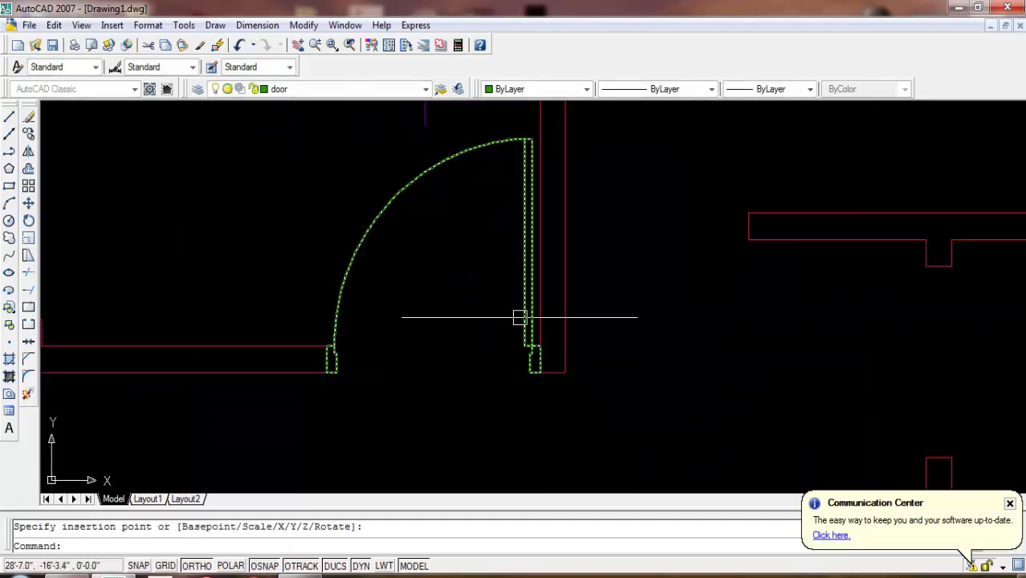
scroll(539, 373, down, 4)
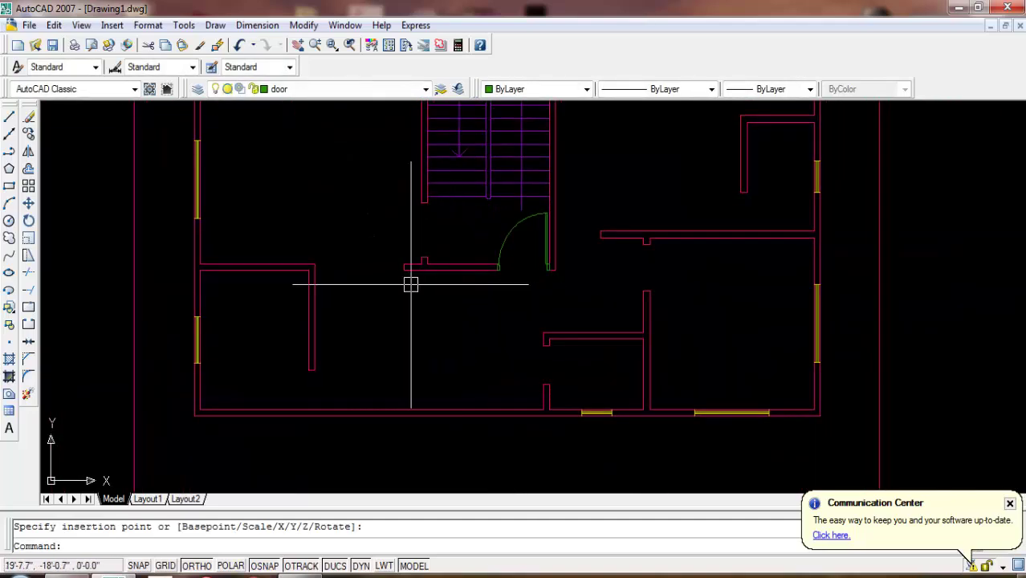
- Insert a second window3.5 block rotated 90° into the neighbouring opening
key(Return)
text(-90)
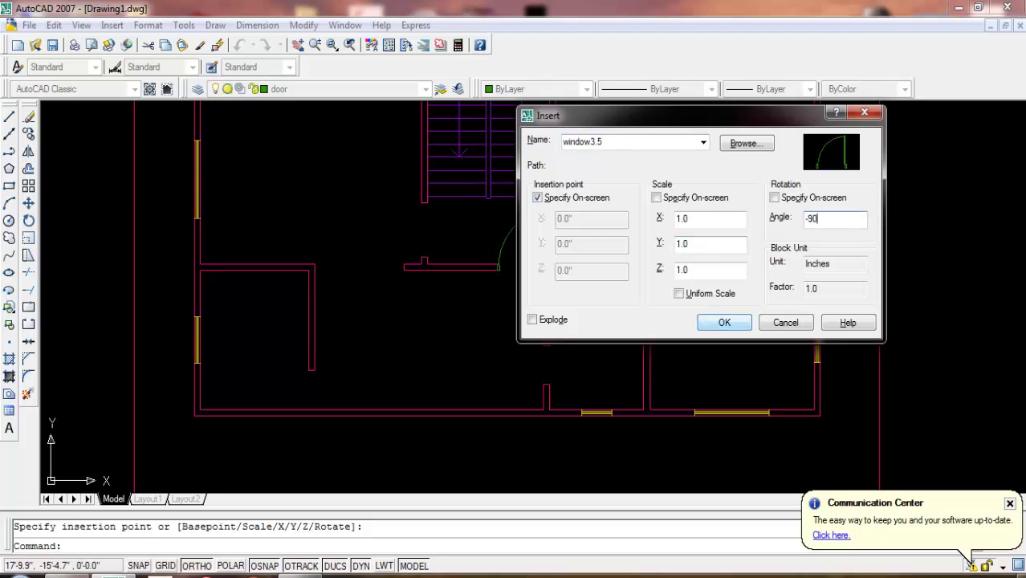
key(Return)
scroll(433, 250, up, 2)
scroll(433, 250, up, 2)
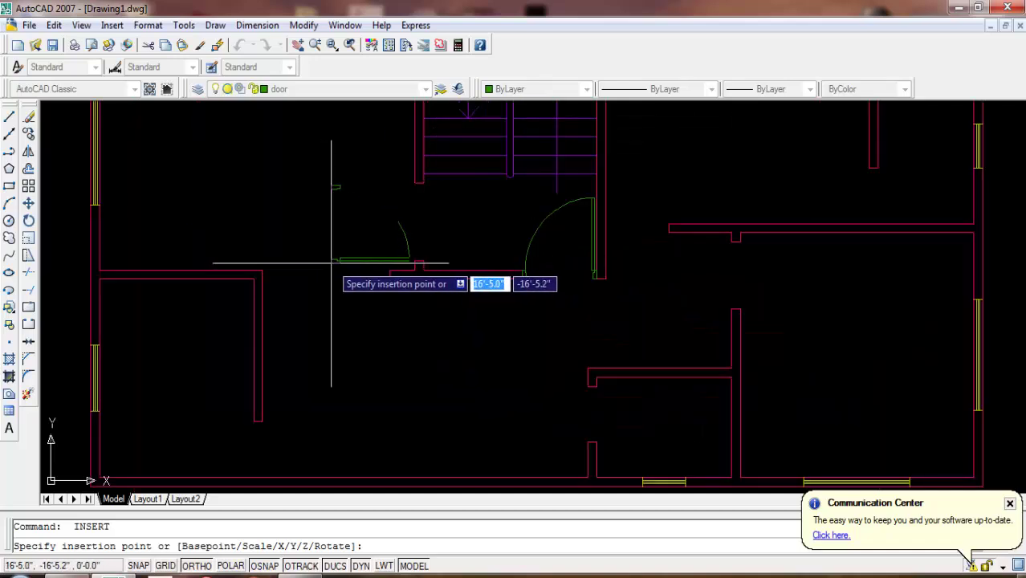
key(Escape)
key(Return)
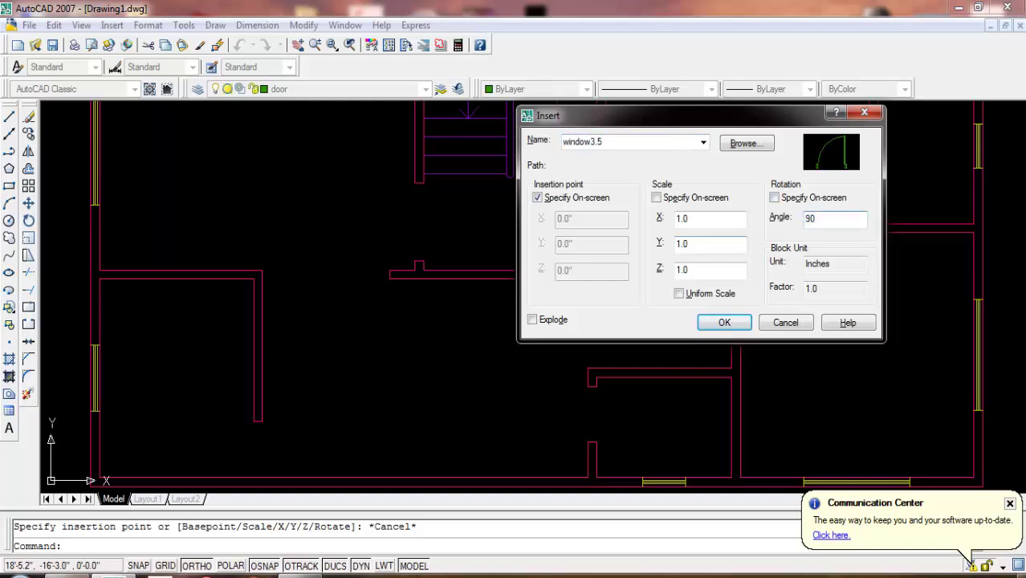
key(Return)
scroll(435, 268, up, 2)
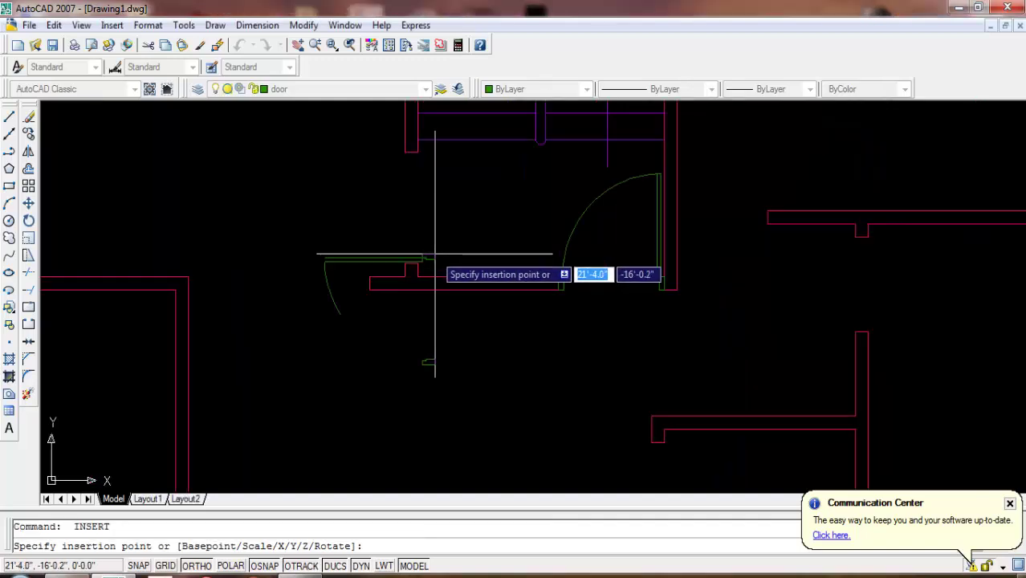
scroll(410, 221, up, 2)
scroll(445, 237, up, 1)
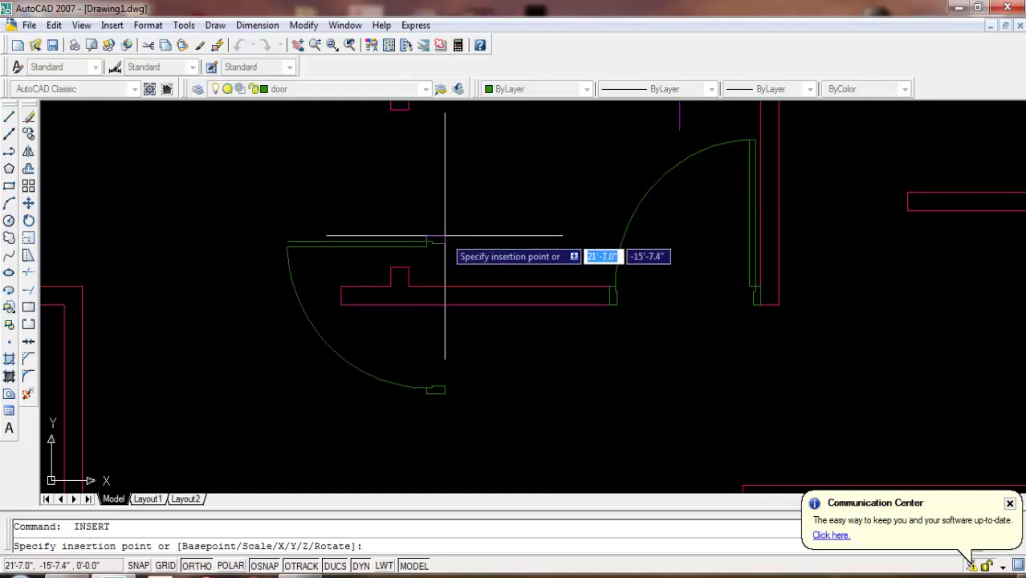
scroll(424, 140, up, 1)
scroll(434, 186, up, 1)
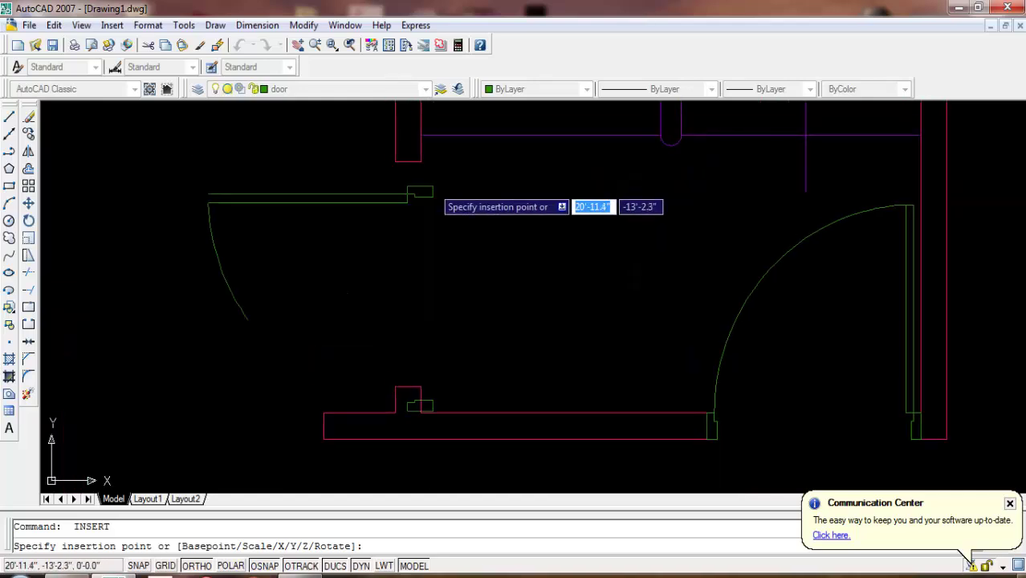
click(419, 160)
scroll(529, 273, down, 2)
scroll(546, 297, up, 2)
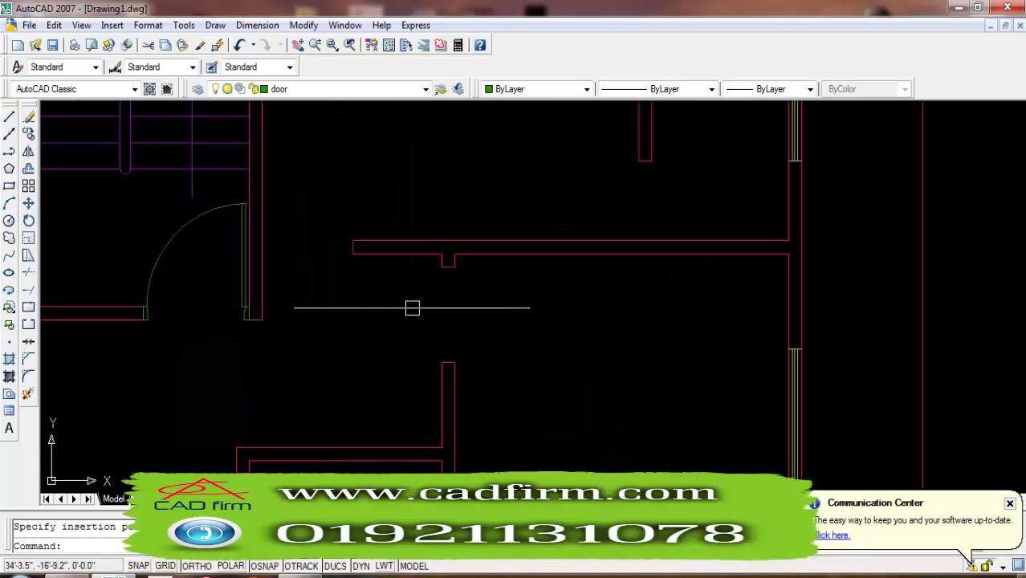
key(Return)
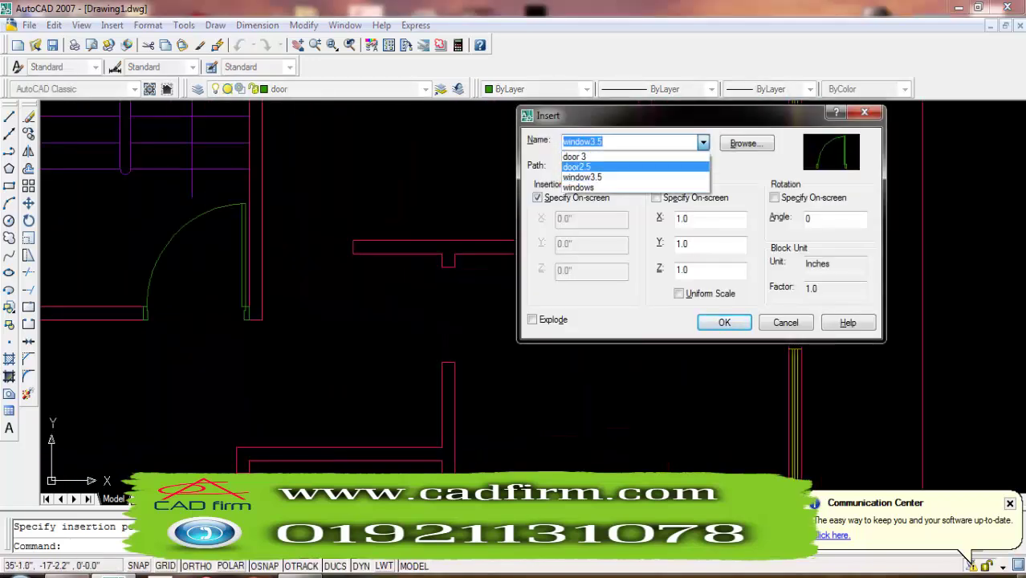
- Try placing the door 3 block, cancelling the placement twice
click(578, 157)
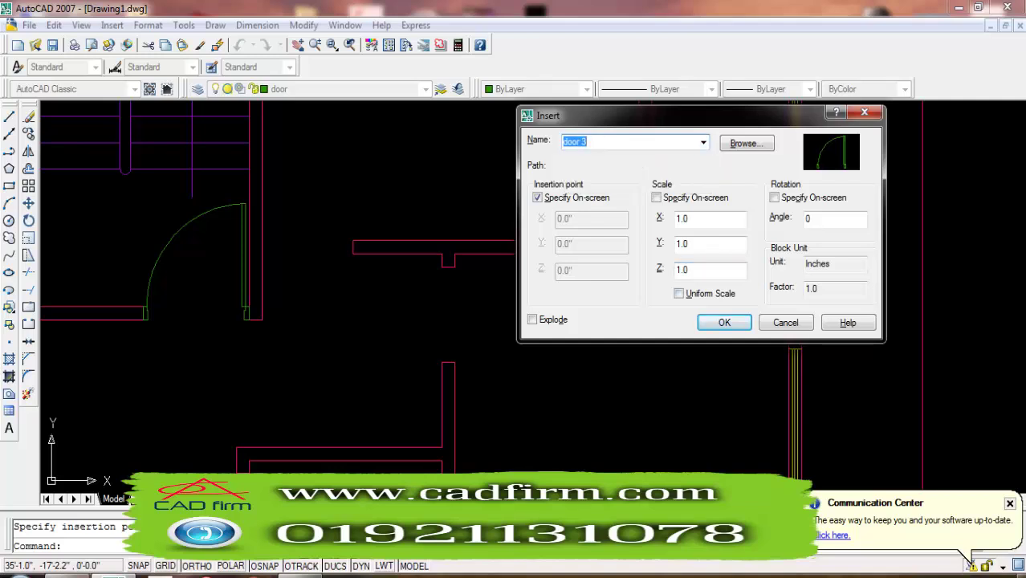
click(724, 322)
scroll(454, 283, up, 2)
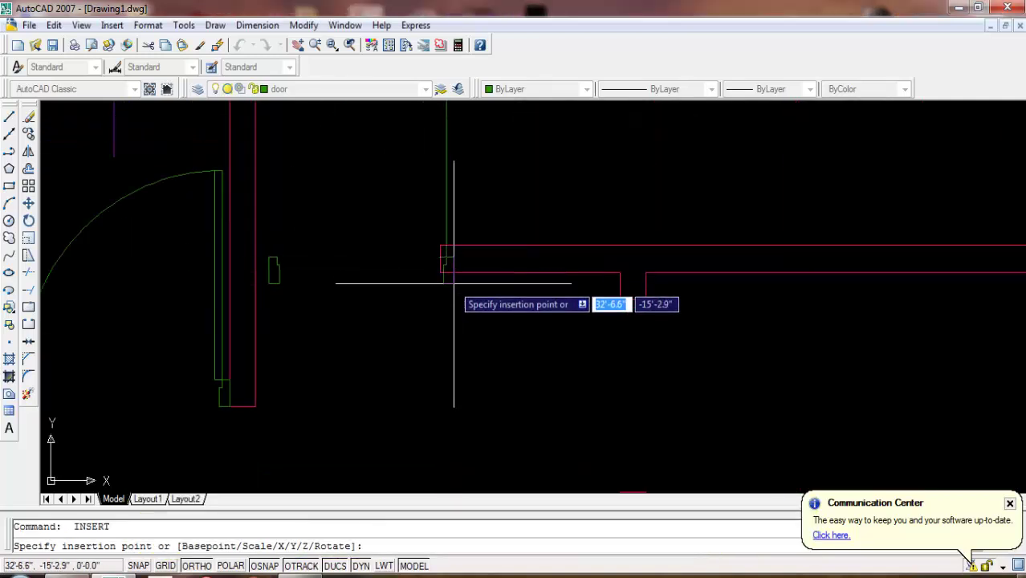
scroll(398, 281, down, 2)
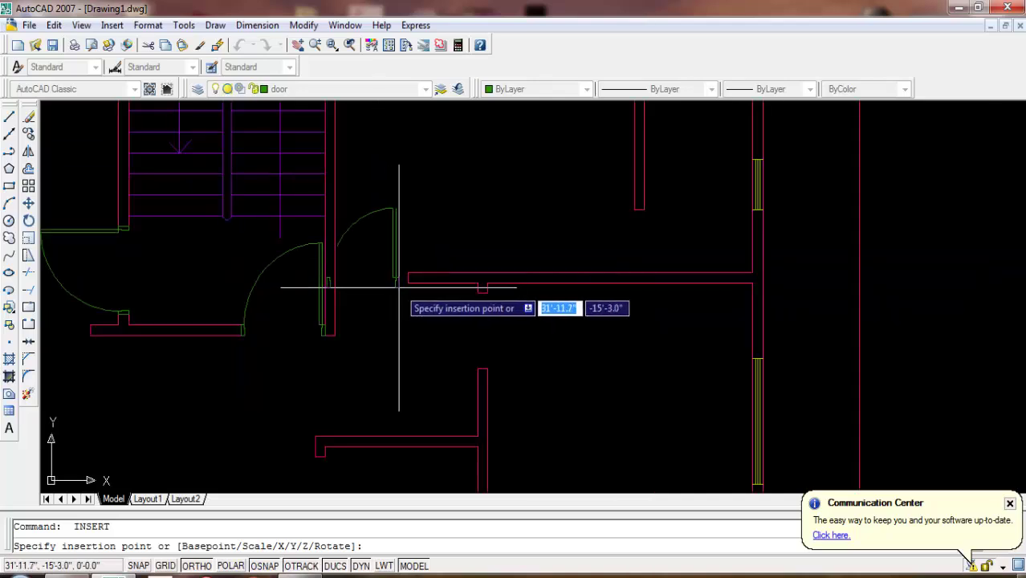
scroll(401, 286, down, 3)
scroll(434, 277, up, 2)
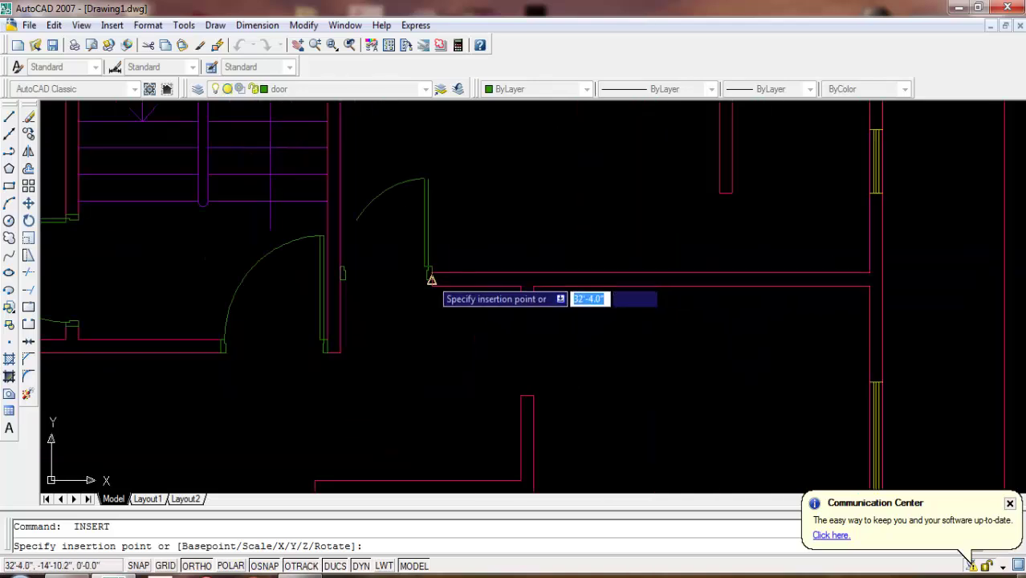
scroll(422, 290, up, 2)
key(Escape)
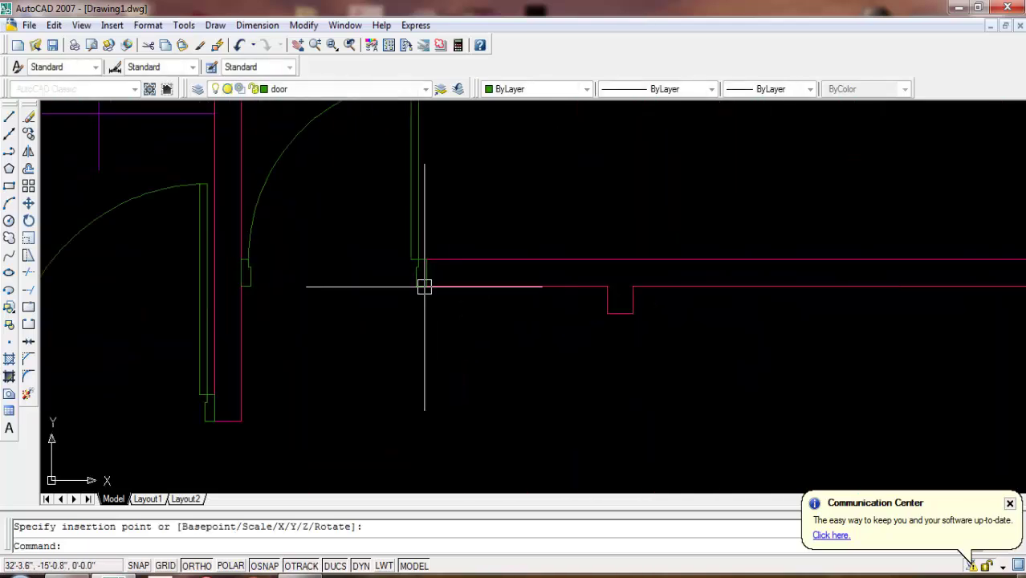
scroll(424, 286, down, 3)
key(Return)
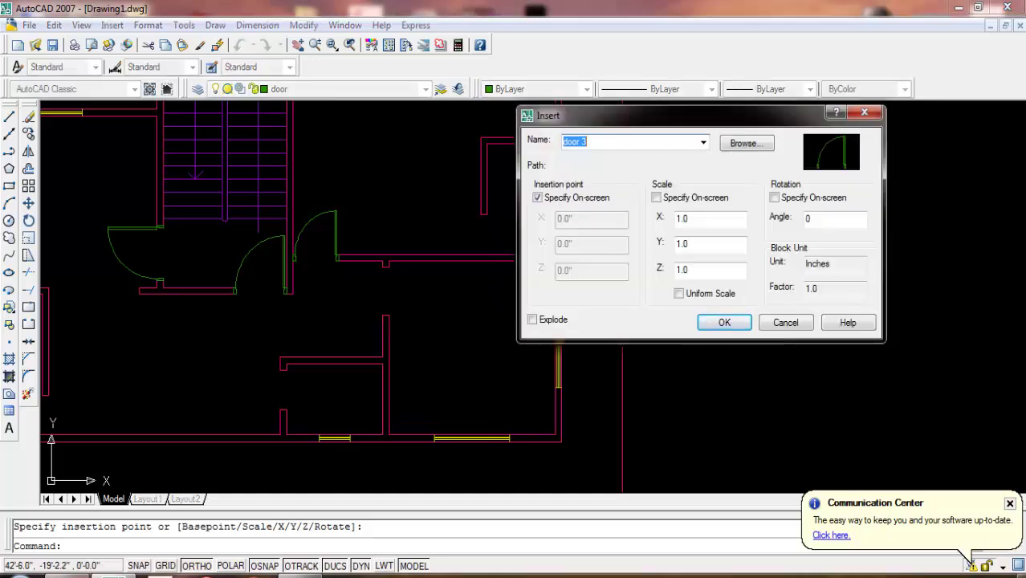
click(703, 142)
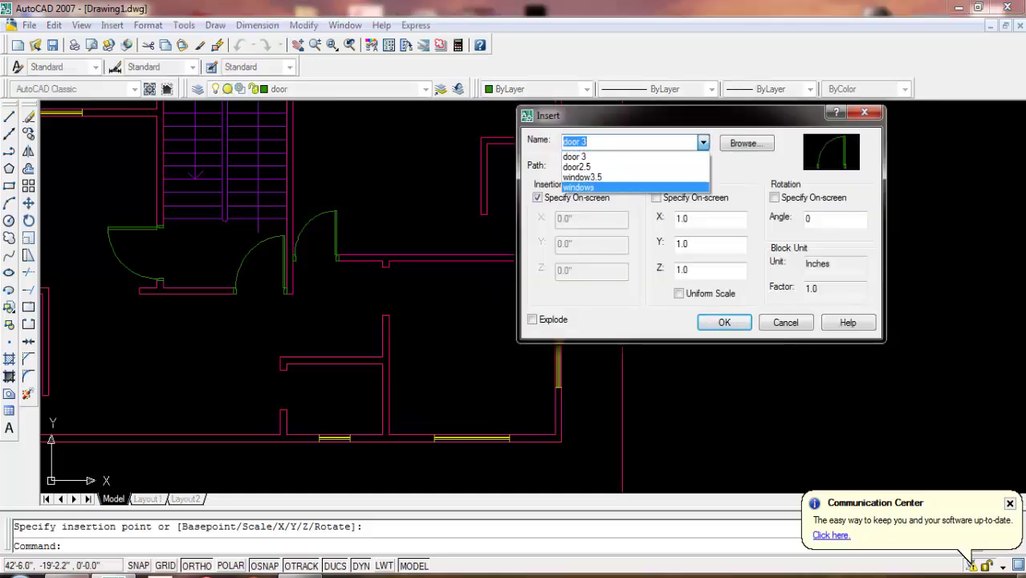
click(574, 157)
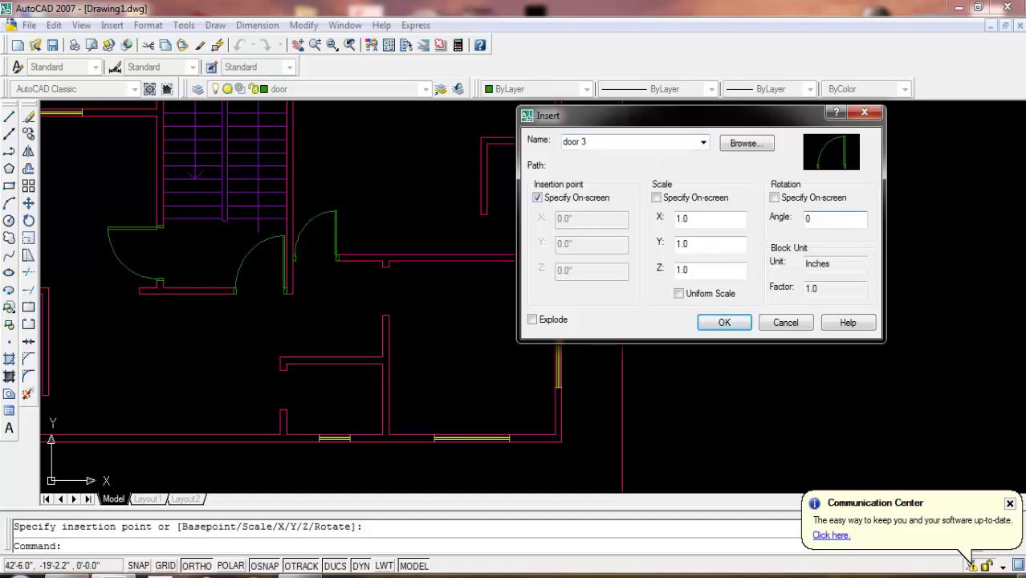
click(835, 218)
text(-0)
click(724, 322)
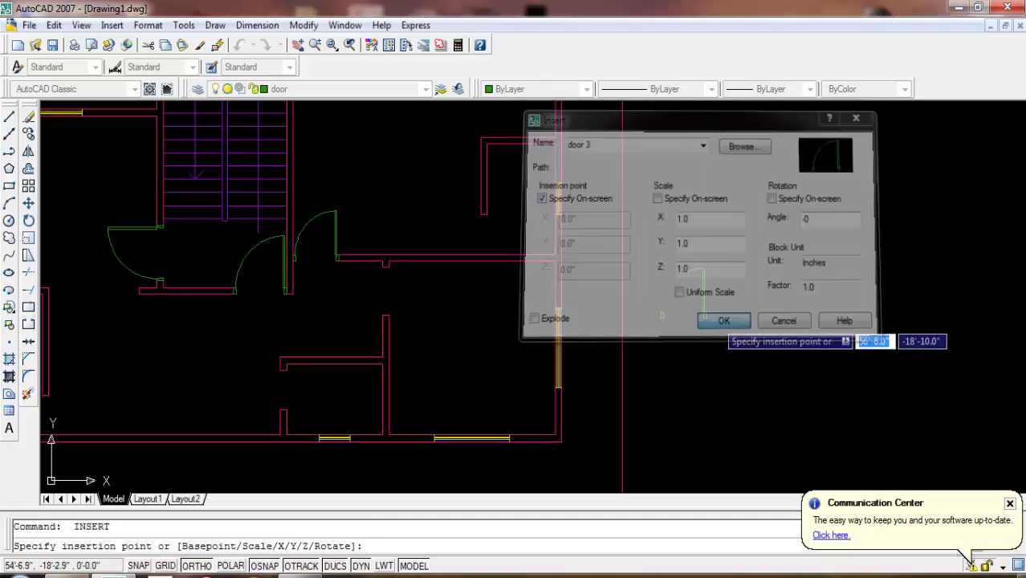
key(Escape)
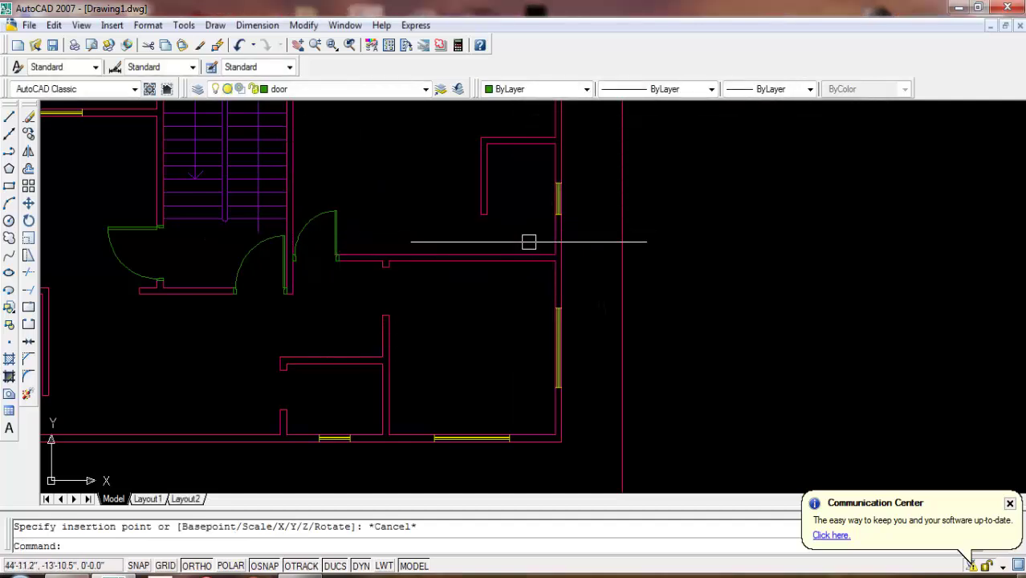
- Insert the door2.5 block into the vertical wall opening below the junction and select it
key(Return)
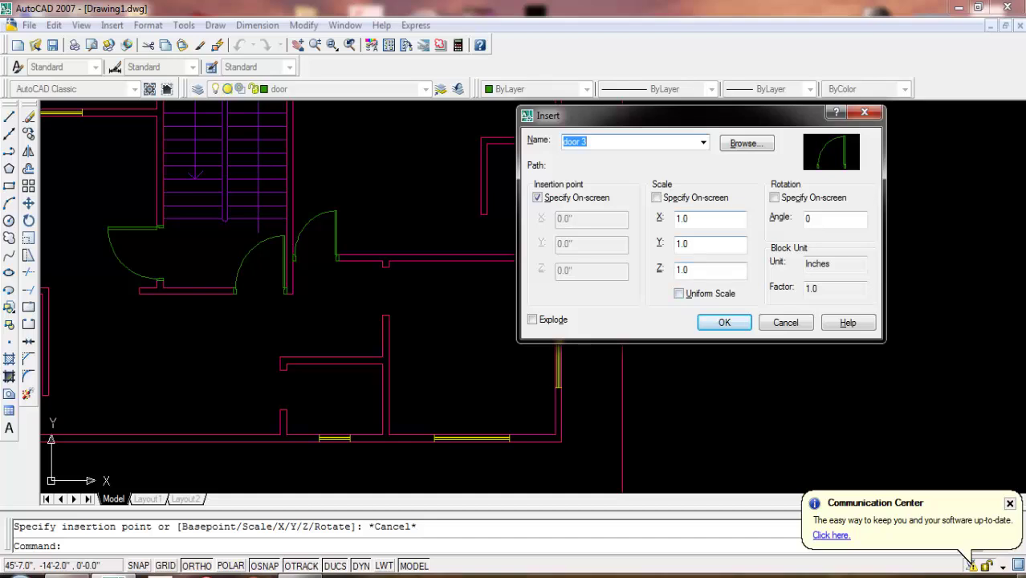
click(703, 142)
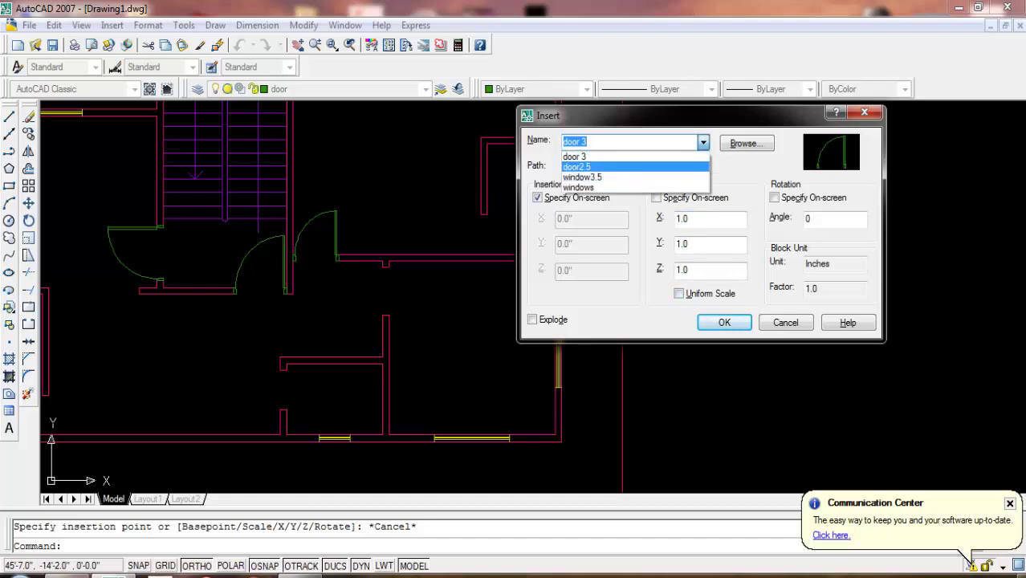
click(594, 166)
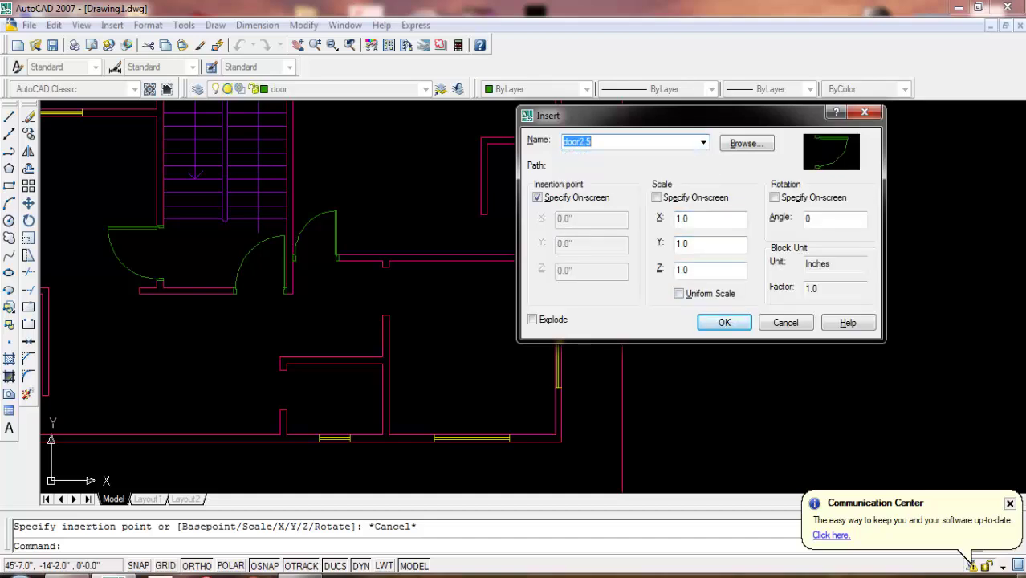
key(Return)
scroll(272, 321, up, 5)
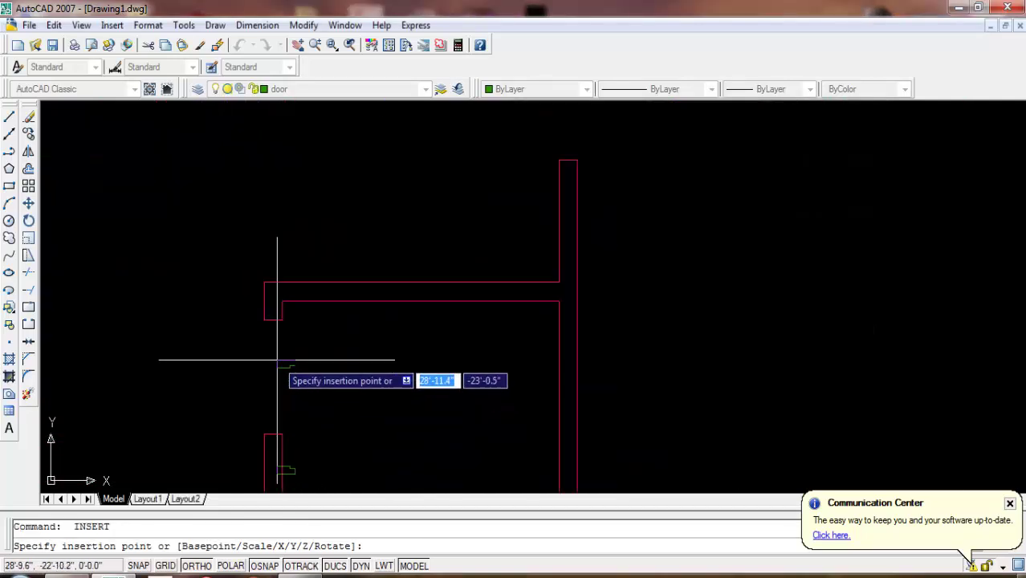
click(265, 319)
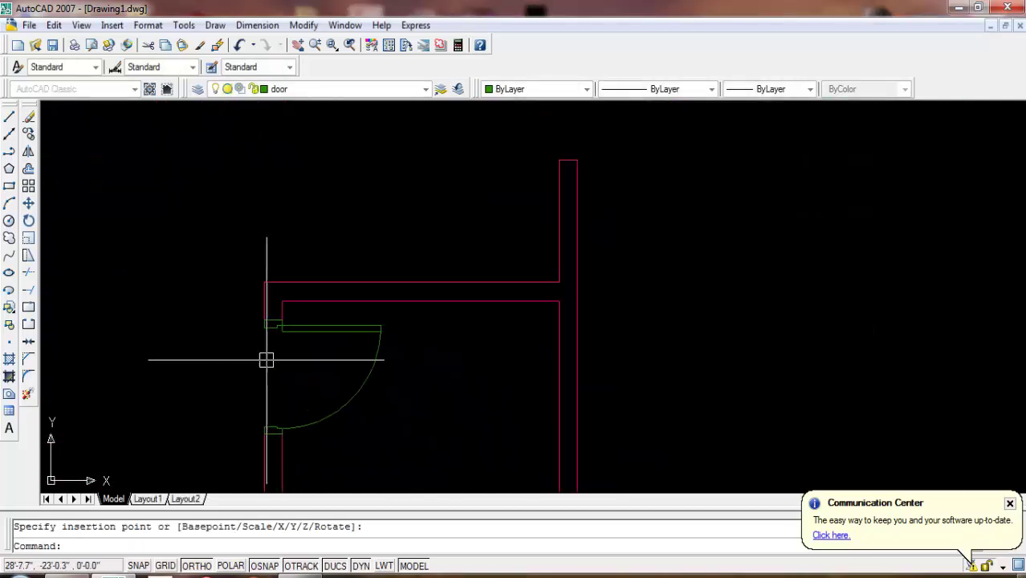
click(346, 337)
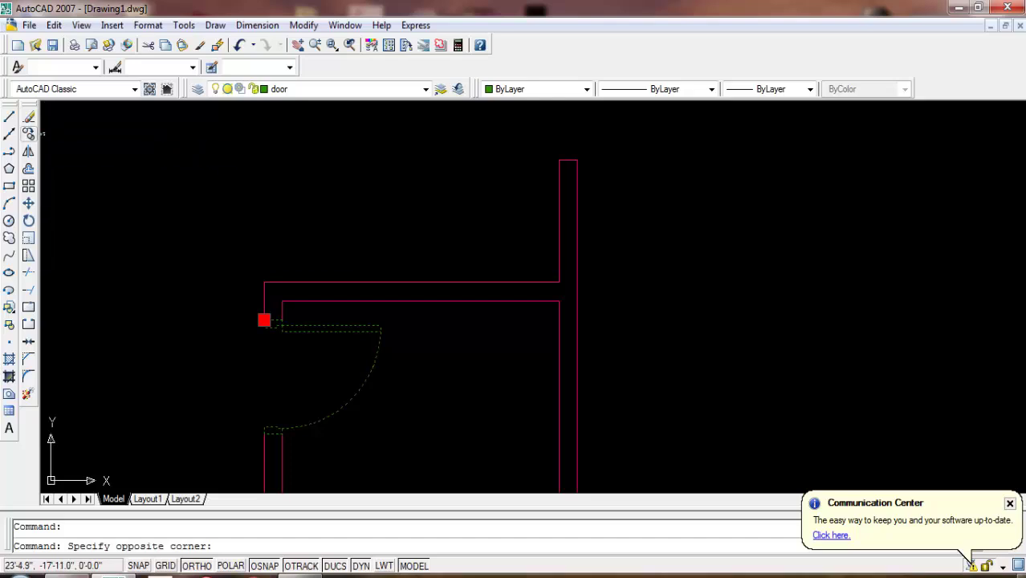
- Copy the placed door into the lower-left room beside the short interior wall
click(28, 133)
scroll(240, 317, up, 3)
click(231, 317)
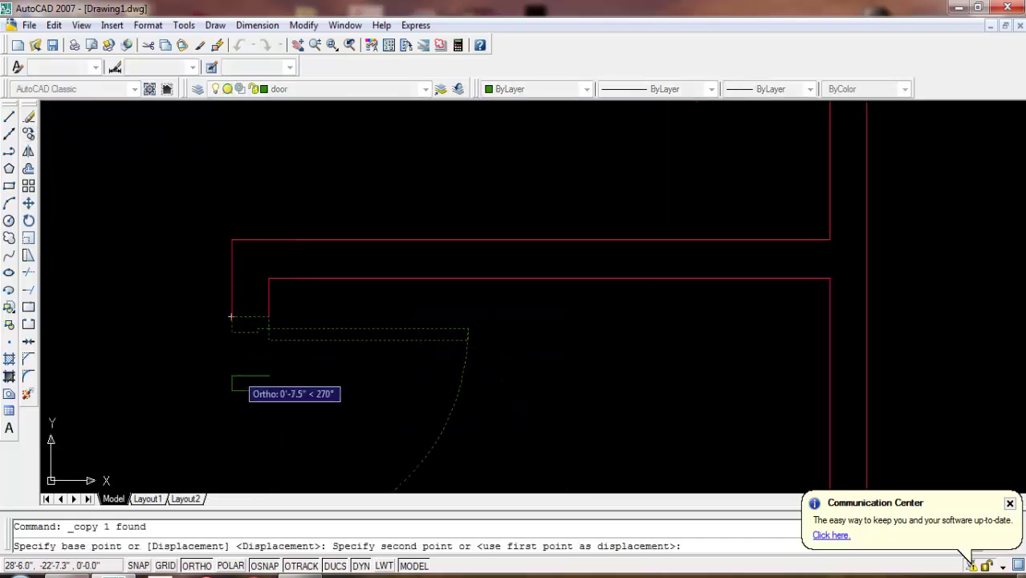
scroll(298, 344, down, 5)
scroll(377, 310, up, 2)
scroll(399, 262, up, 2)
scroll(394, 277, down, 2)
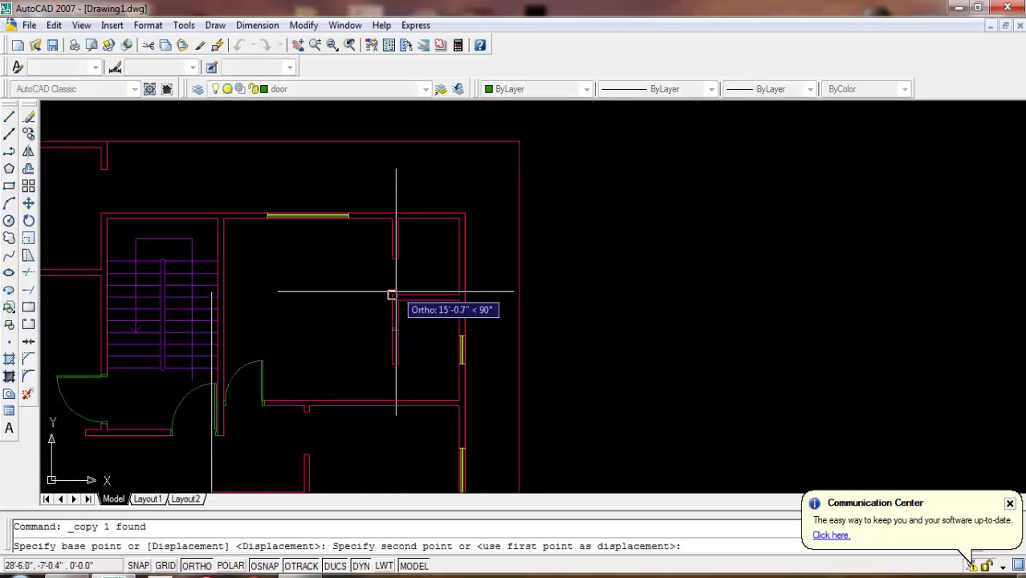
scroll(429, 233, down, 3)
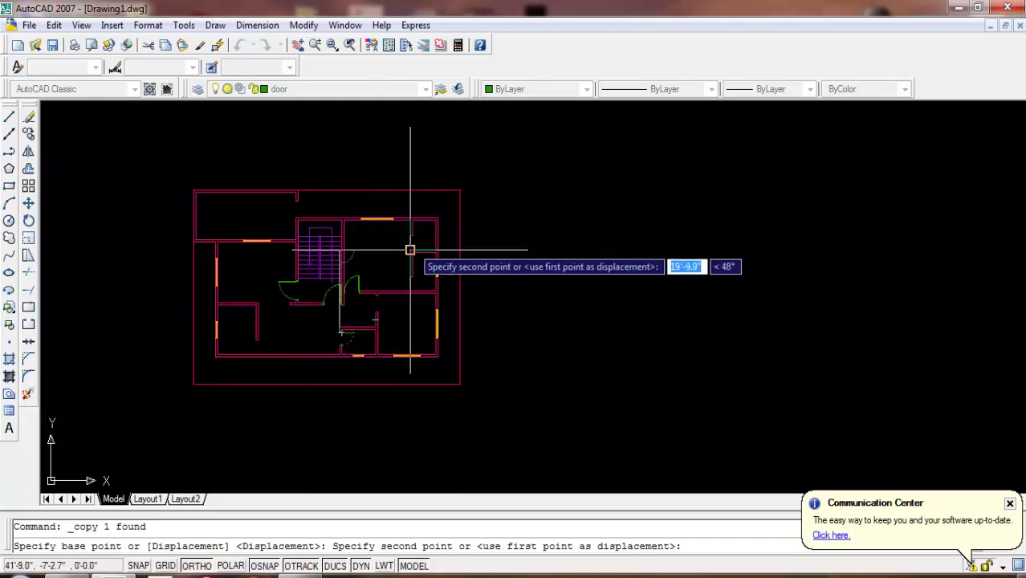
scroll(407, 247, up, 3)
key(F8)
click(374, 261)
key(Return)
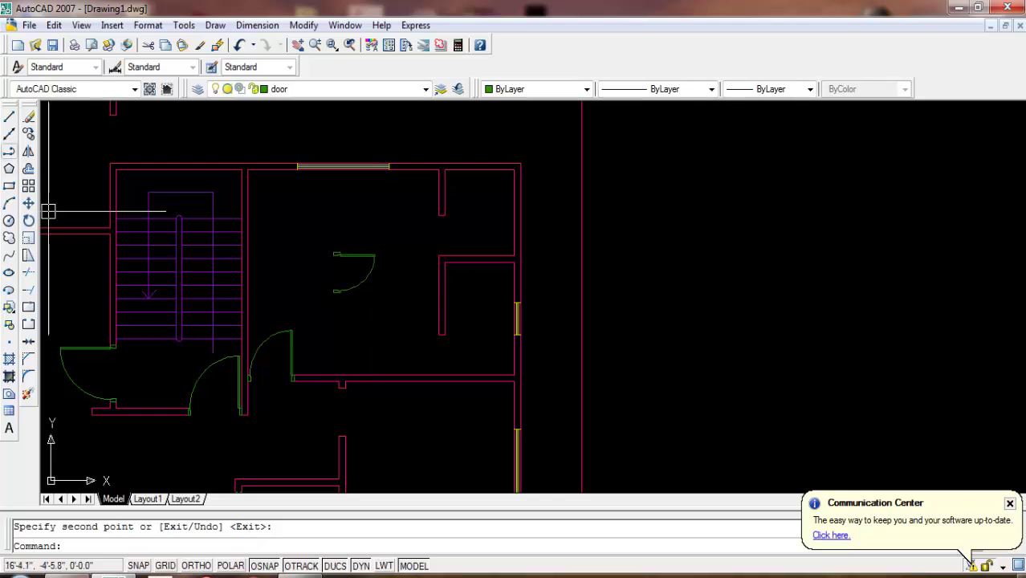
- Mirror the copied door across a horizontal line, keeping the original
click(28, 151)
click(373, 265)
key(Return)
click(341, 232)
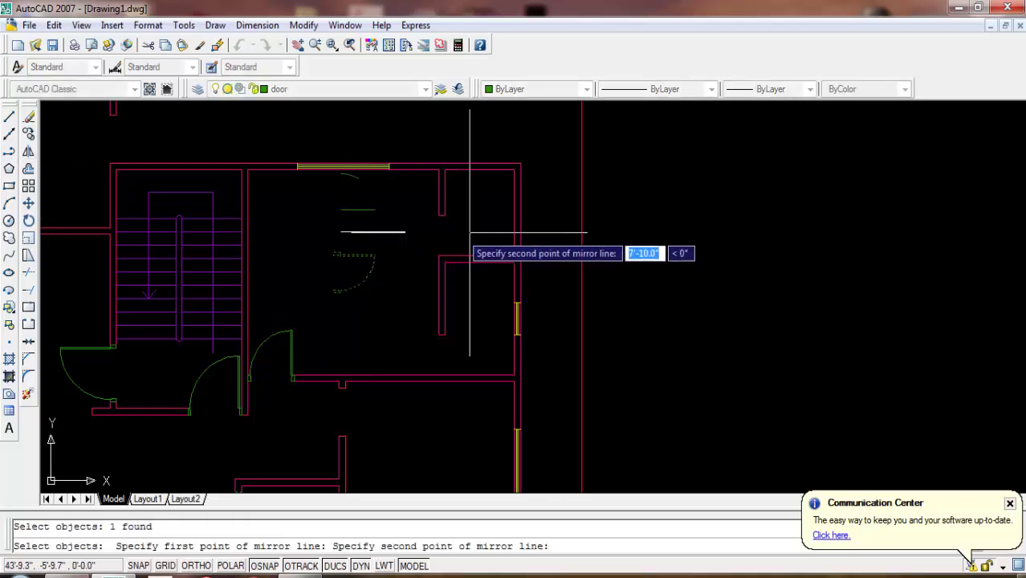
key(F8)
click(491, 233)
key(Return)
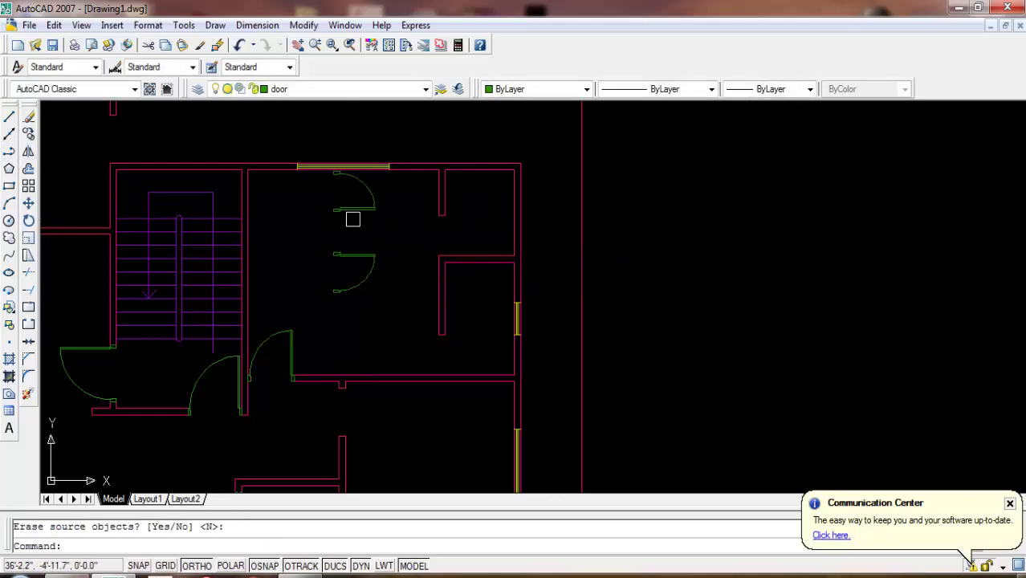
click(355, 213)
- Copy the mirrored door to the right wall opening and the right room's lower opening
click(28, 134)
scroll(258, 207, up, 5)
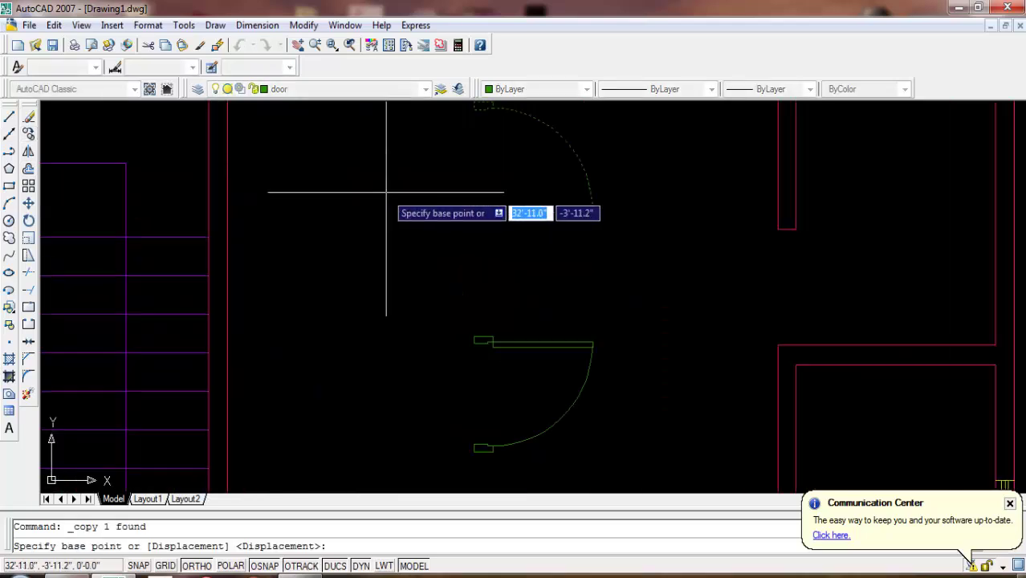
click(474, 217)
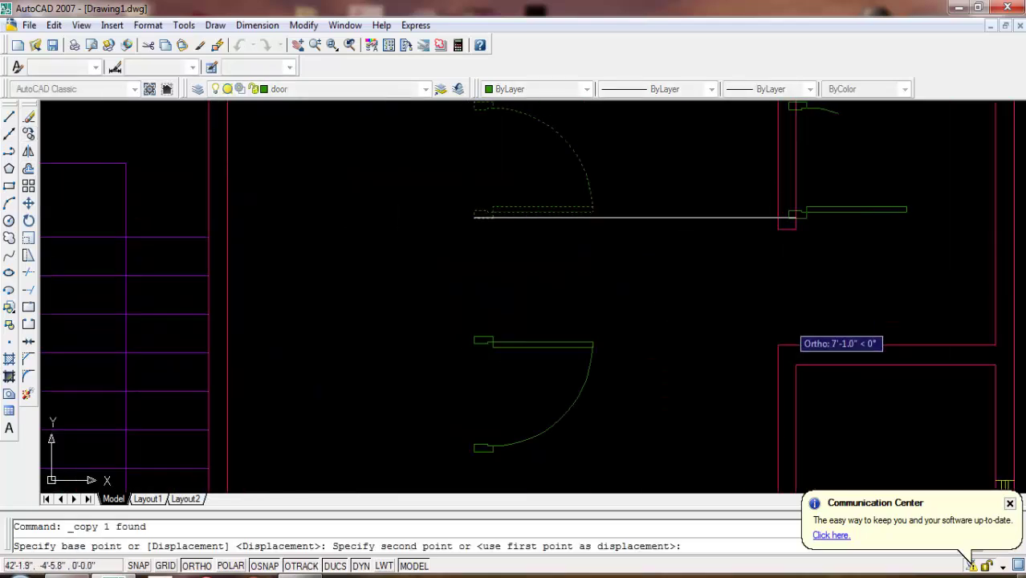
click(778, 344)
scroll(554, 265, down, 5)
scroll(614, 343, up, 4)
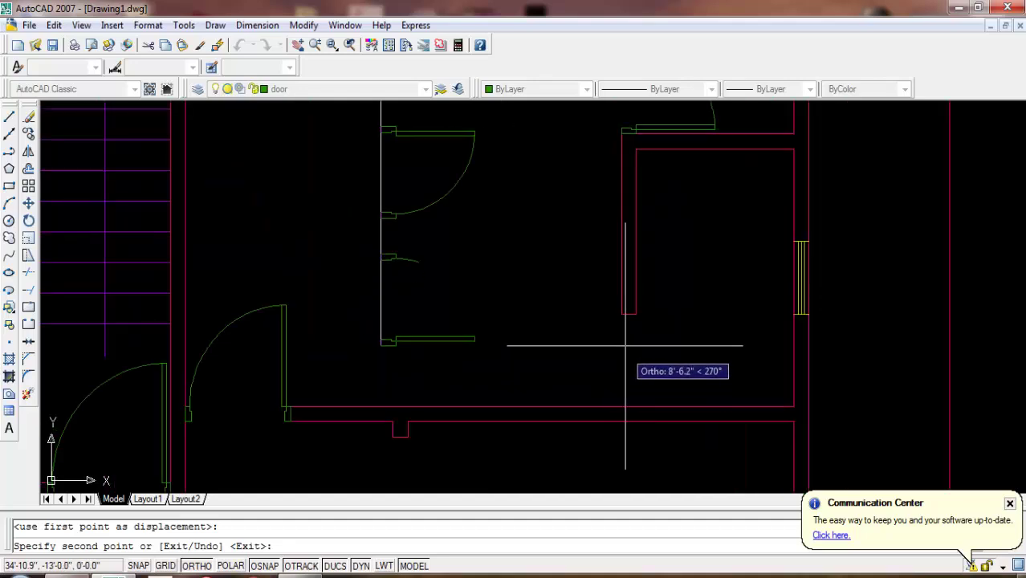
key(F8)
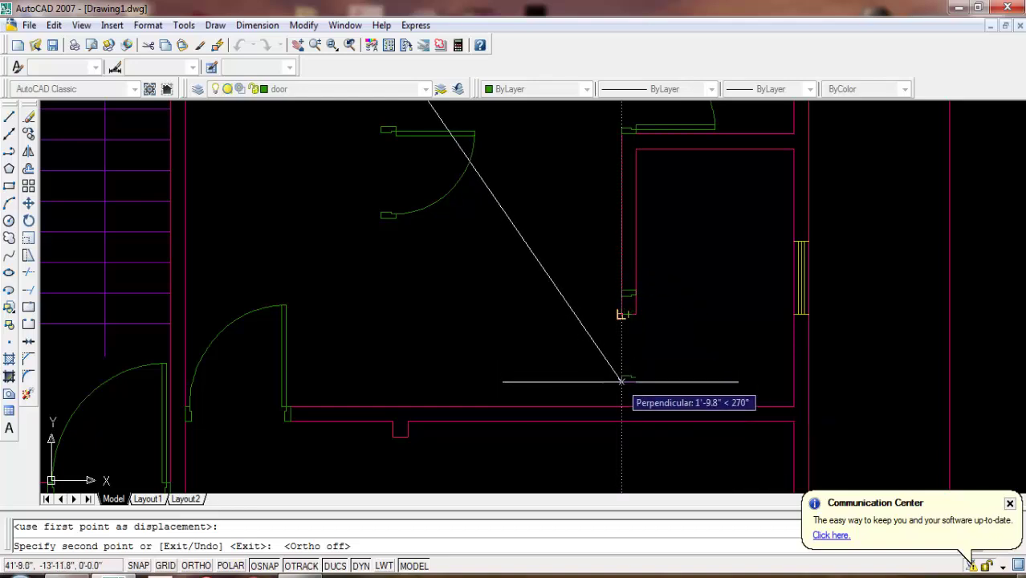
click(622, 406)
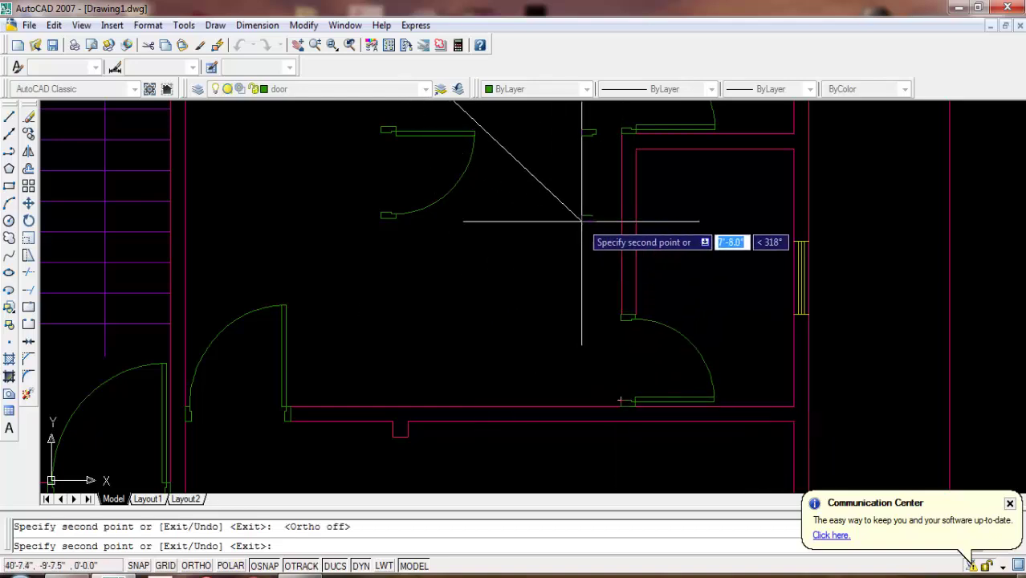
scroll(729, 231, down, 3)
scroll(593, 286, down, 3)
scroll(386, 389, up, 2)
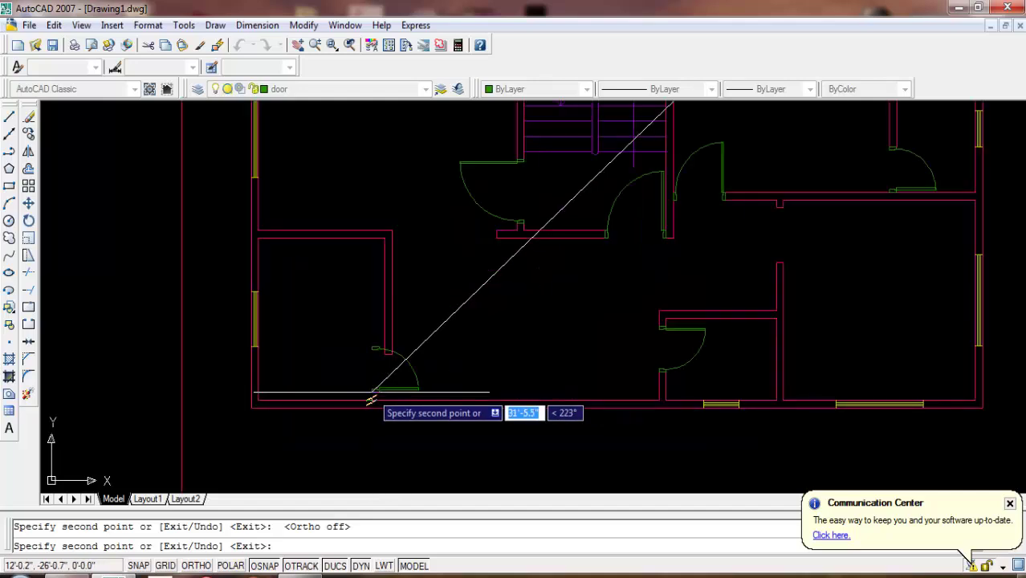
scroll(393, 402, up, 1)
scroll(403, 402, up, 2)
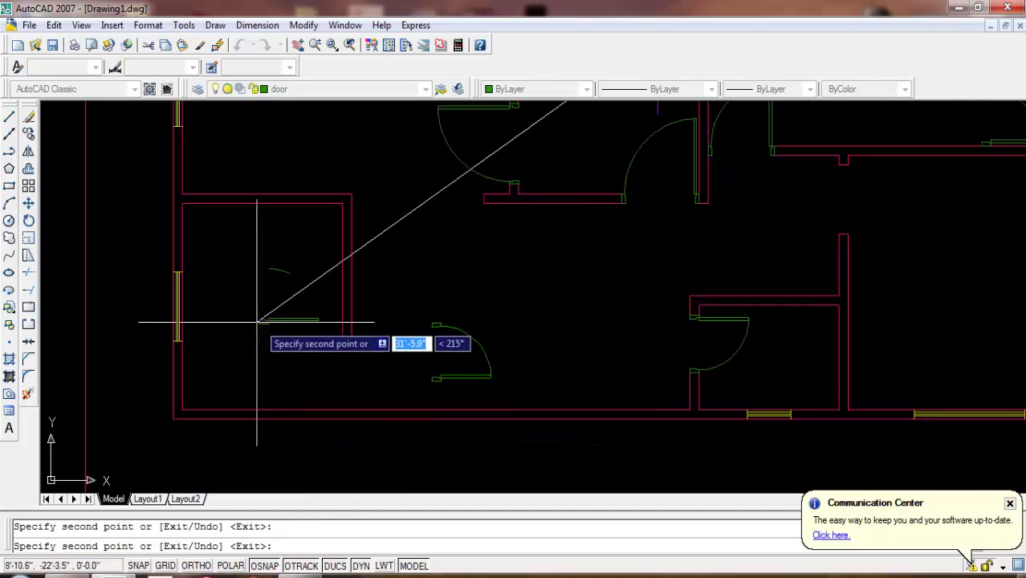
key(Escape)
click(28, 151)
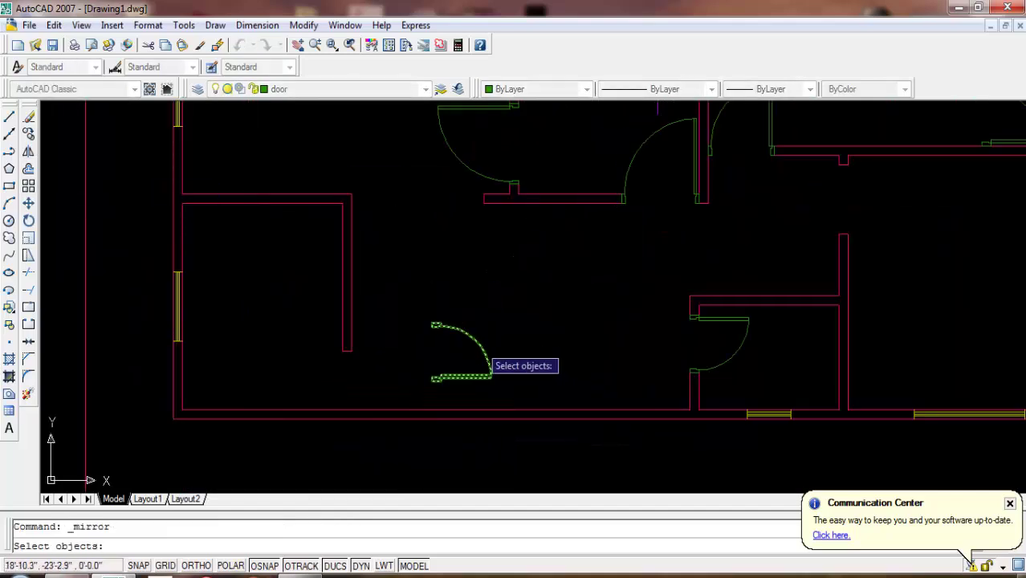
- Mirror the copied door about a vertical line with Ortho on, keeping the source
click(489, 363)
key(Return)
click(389, 405)
click(390, 282)
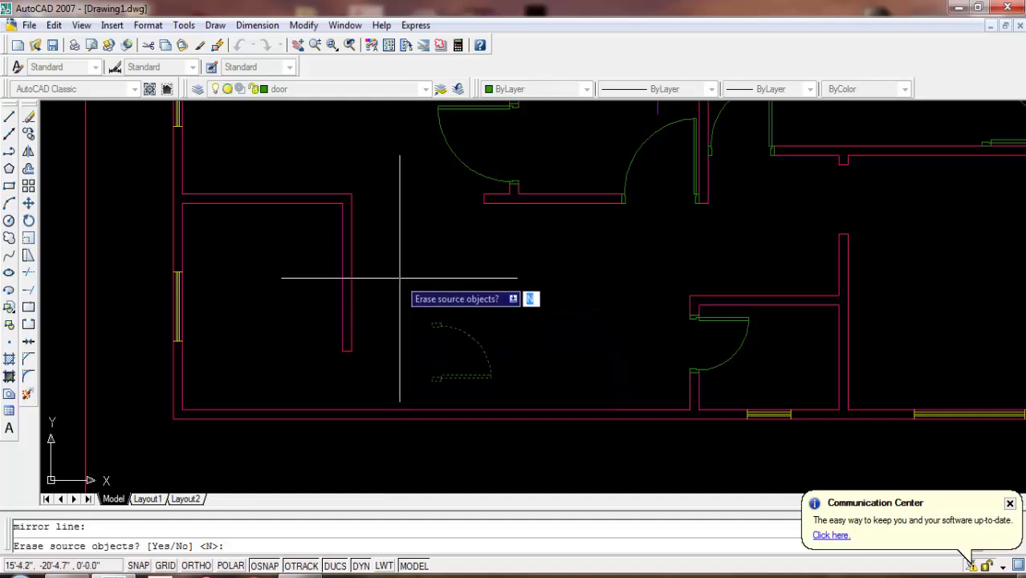
key(Escape)
click(28, 151)
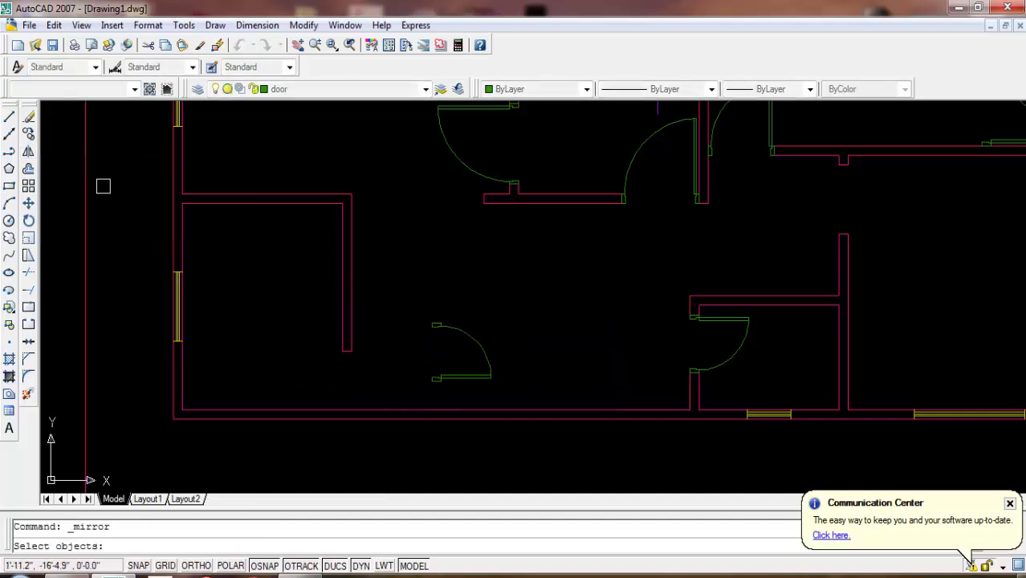
click(472, 335)
key(Return)
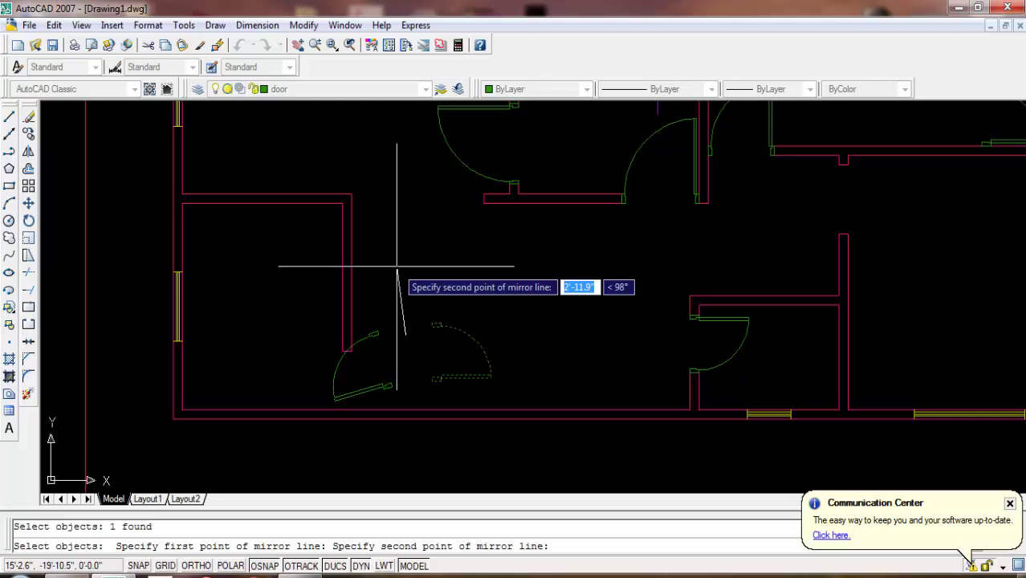
key(F8)
click(406, 258)
key(Return)
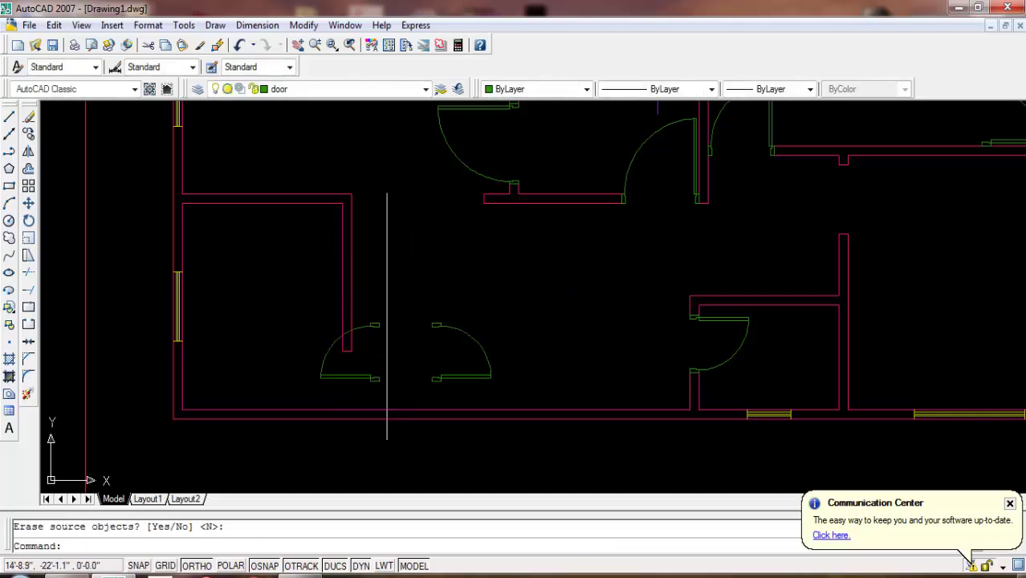
- Move the mirrored door from its corner so it sits against the wall end
click(374, 324)
click(29, 203)
scroll(325, 364, up, 3)
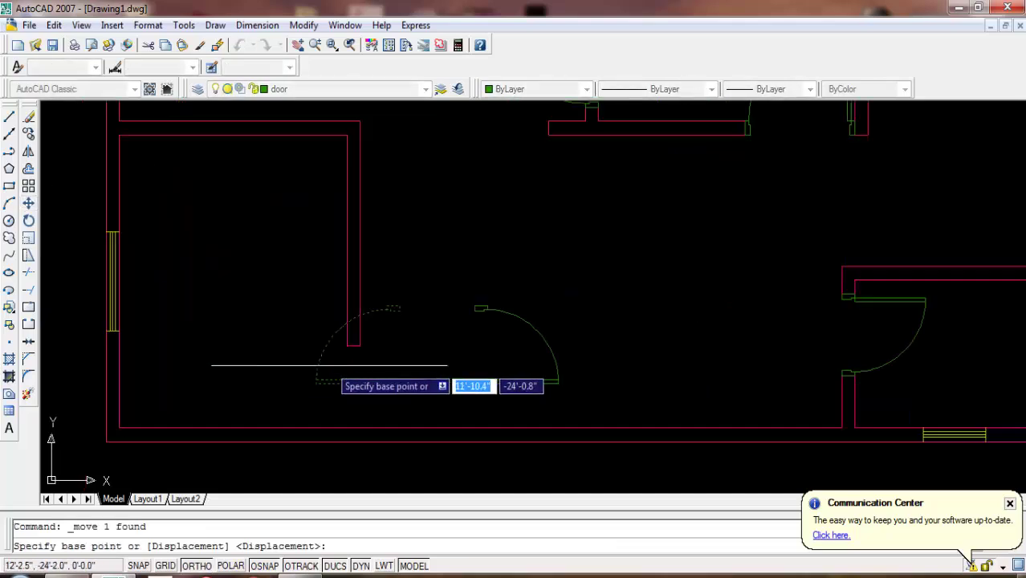
scroll(398, 303, up, 2)
click(402, 264)
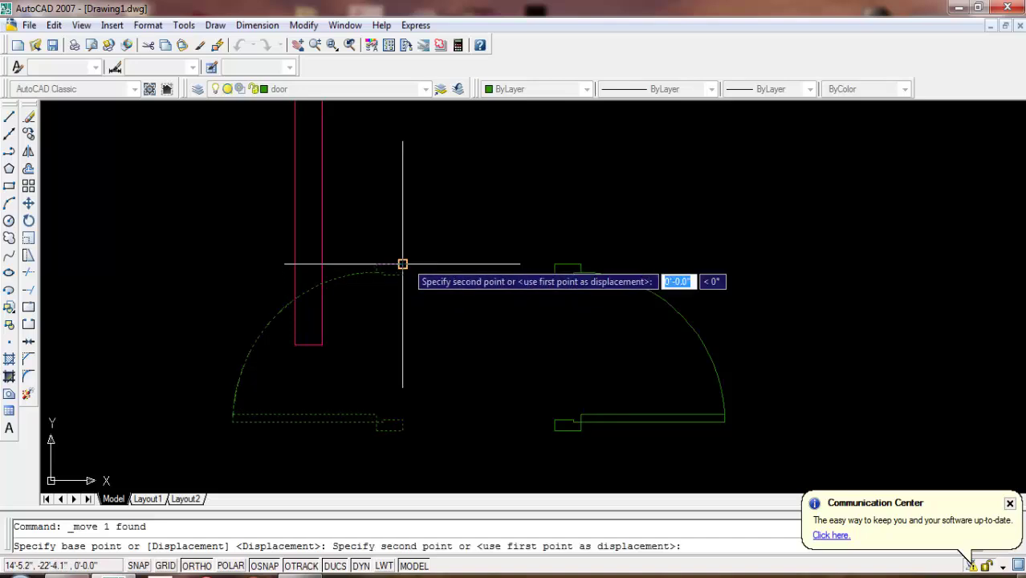
click(319, 347)
scroll(440, 296, down, 2)
scroll(389, 346, down, 2)
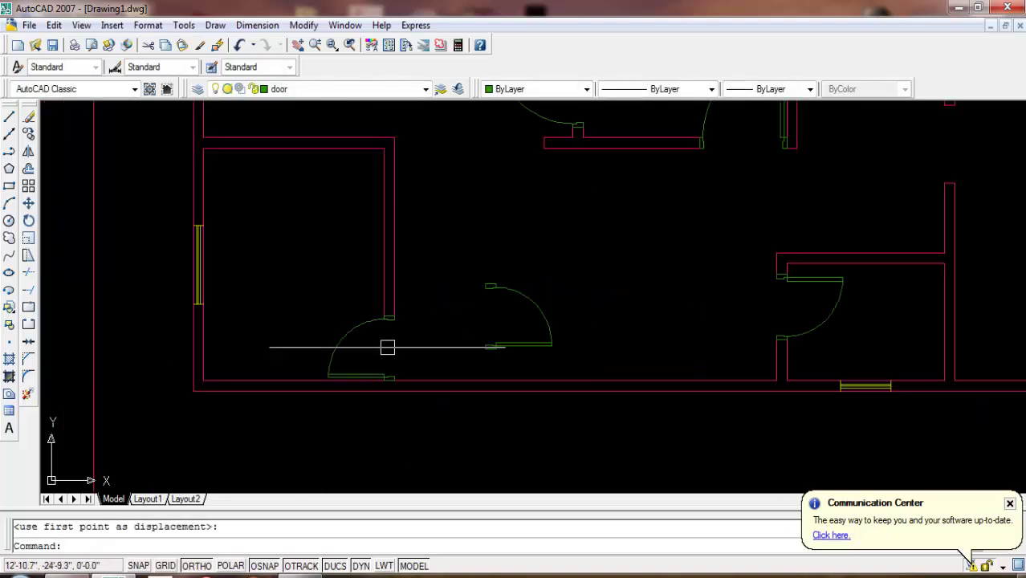
scroll(412, 373, down, 2)
scroll(422, 373, down, 1)
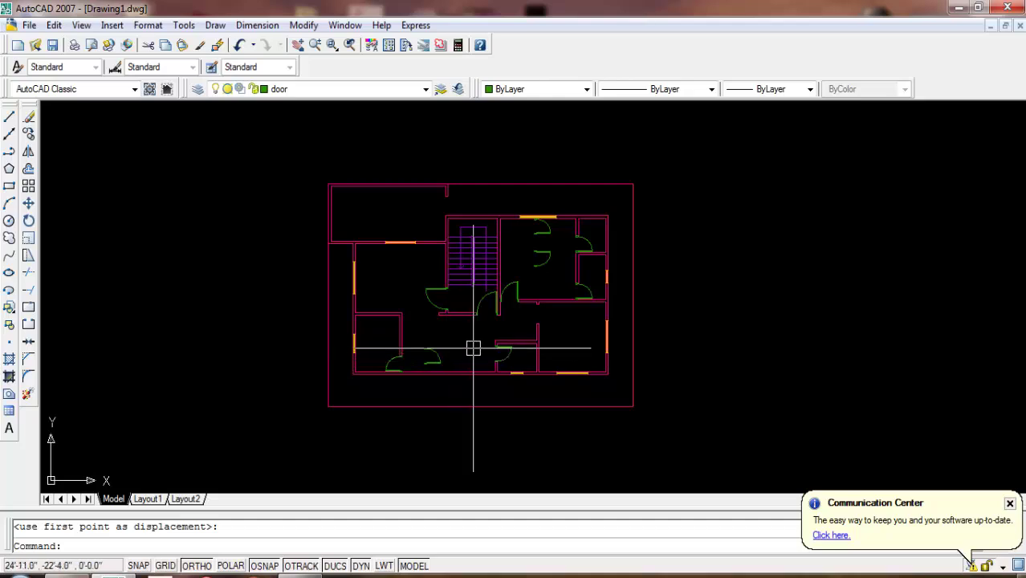
scroll(465, 350, up, 3)
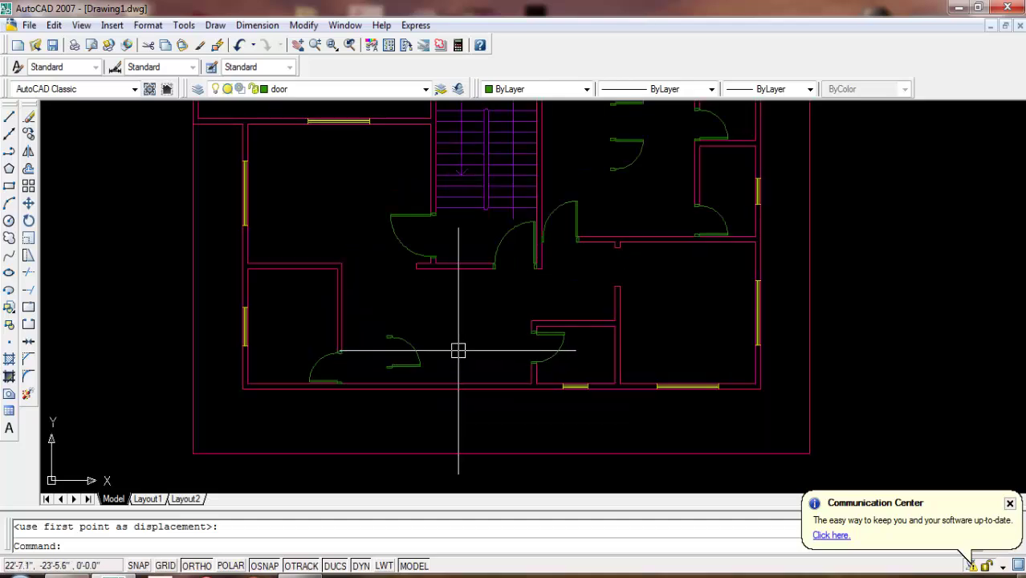
- Erase the leftover original door and pick the door beside the stairs to copy
key(Delete)
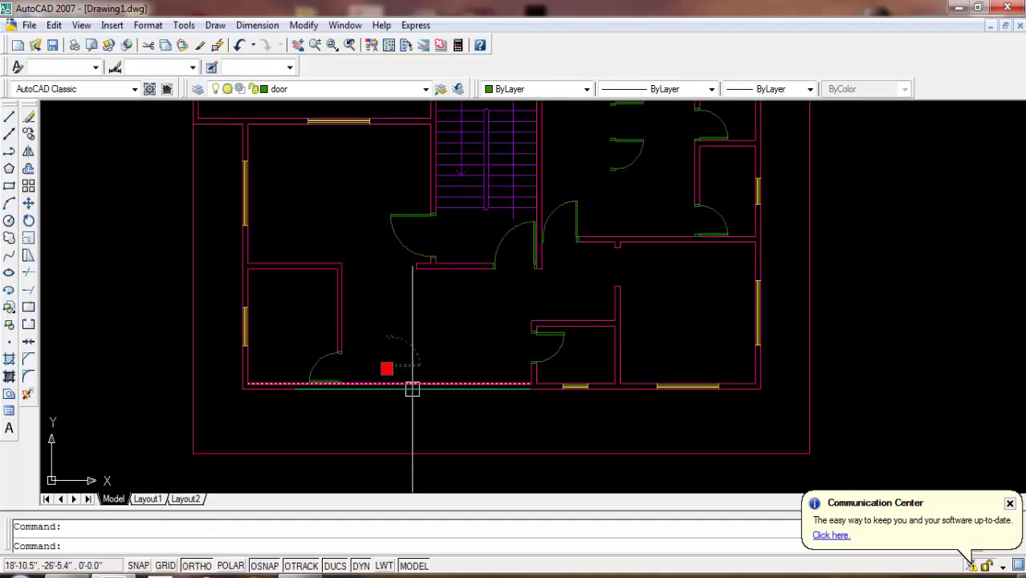
scroll(412, 385, down, 2)
scroll(660, 287, up, 1)
scroll(661, 288, up, 1)
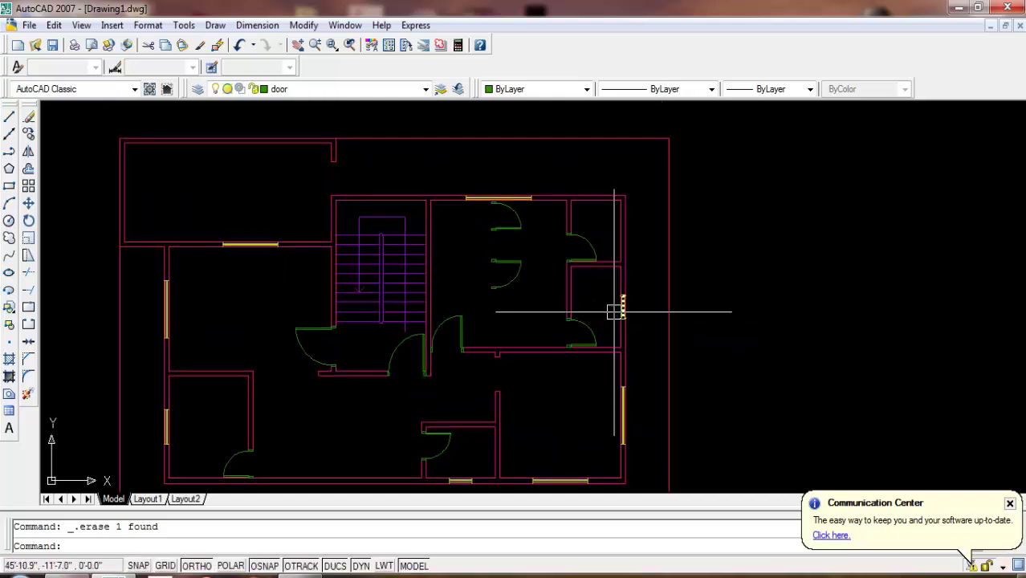
scroll(606, 297, down, 1)
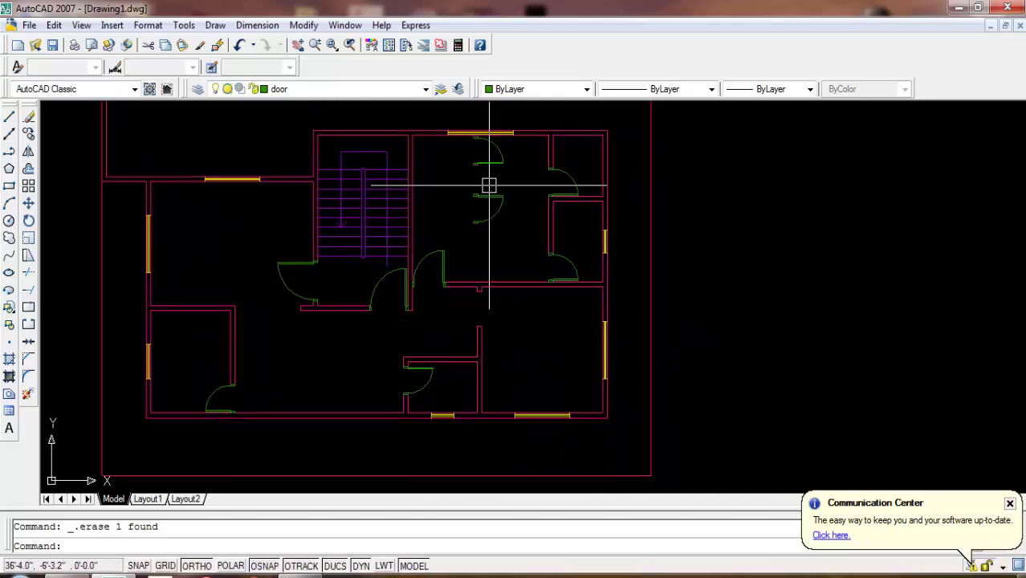
scroll(438, 309, up, 2)
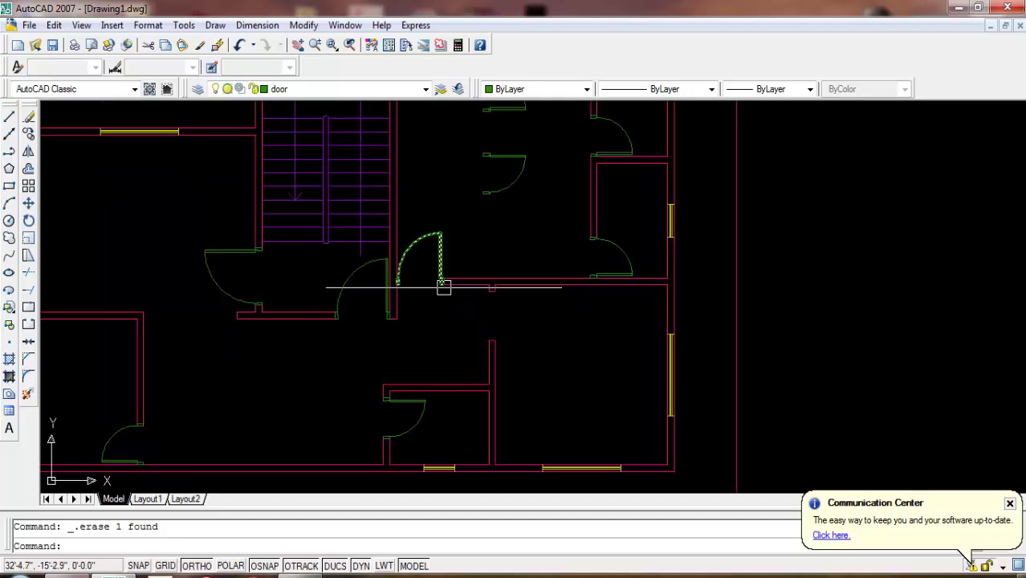
click(433, 235)
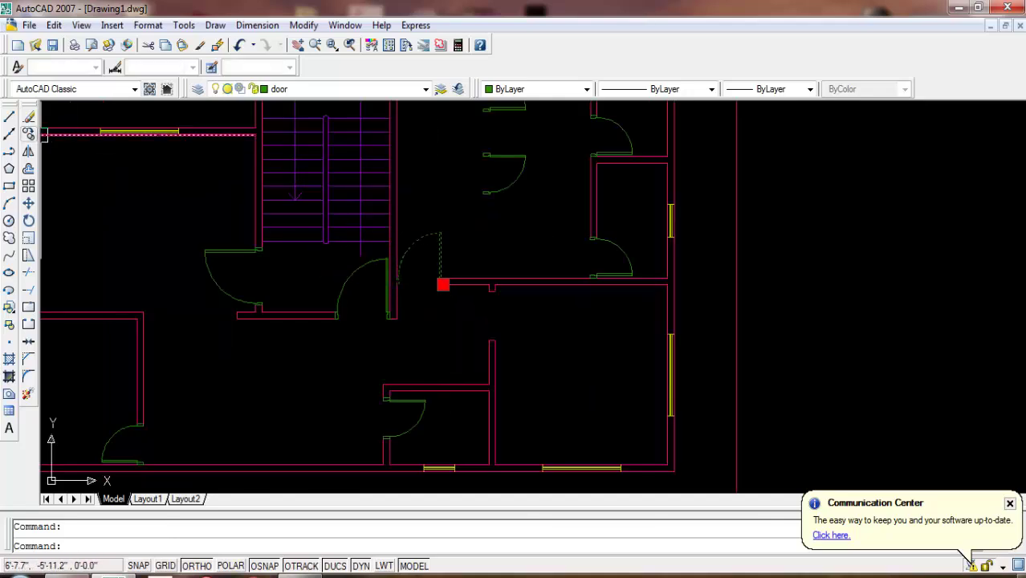
click(29, 134)
- Place a copy of the door in the right-hand room
scroll(501, 324, down, 3)
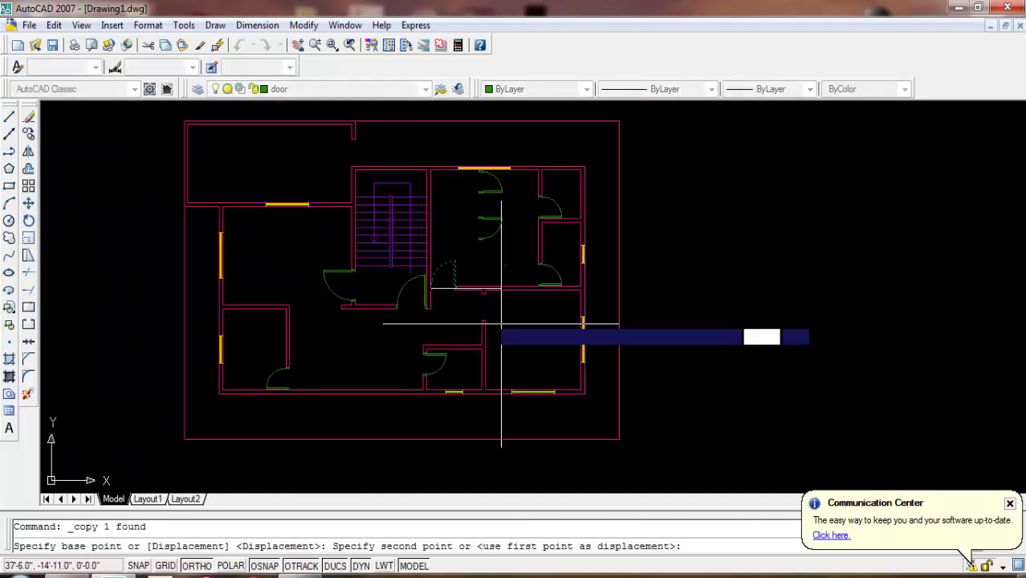
key(F8)
scroll(542, 416, up, 3)
click(476, 305)
key(Return)
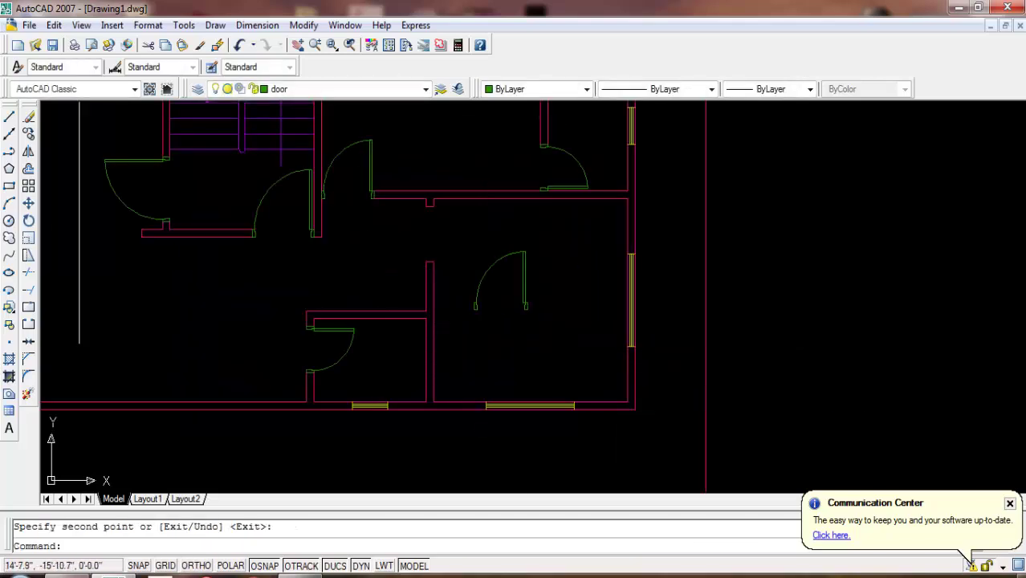
- Rotate the door copy a quarter turn with Ortho on
click(28, 220)
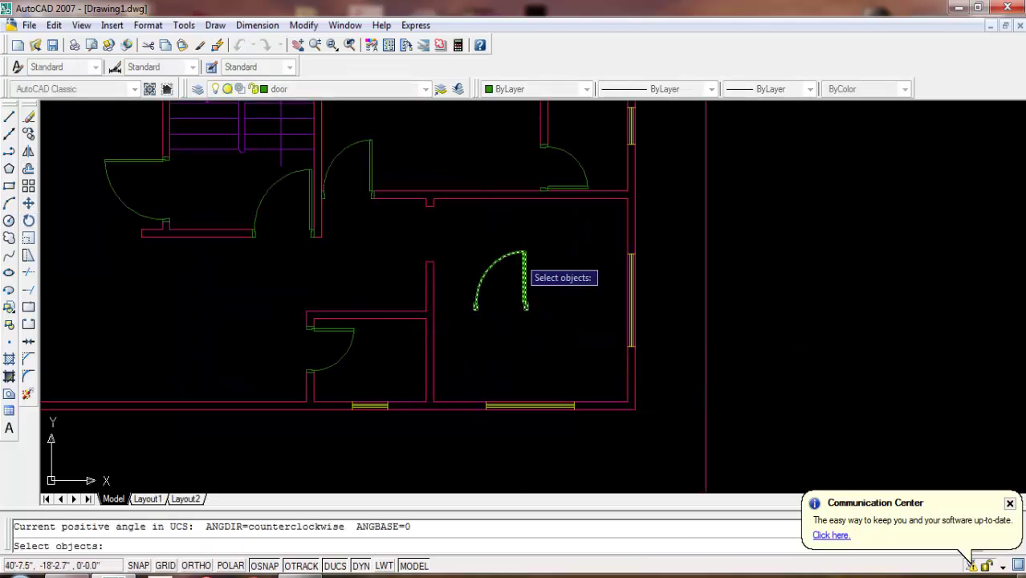
click(514, 257)
key(Return)
click(501, 326)
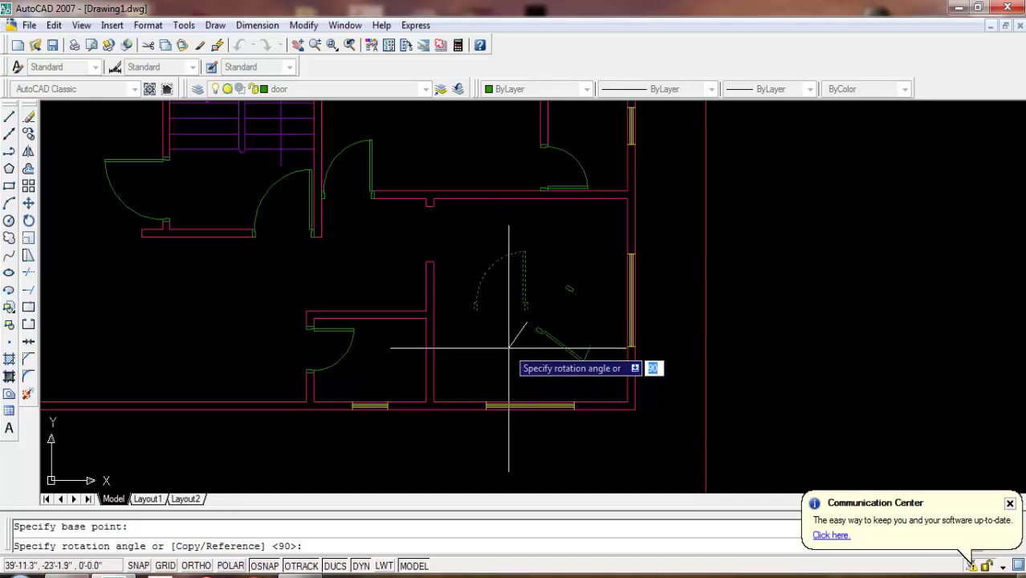
key(F8)
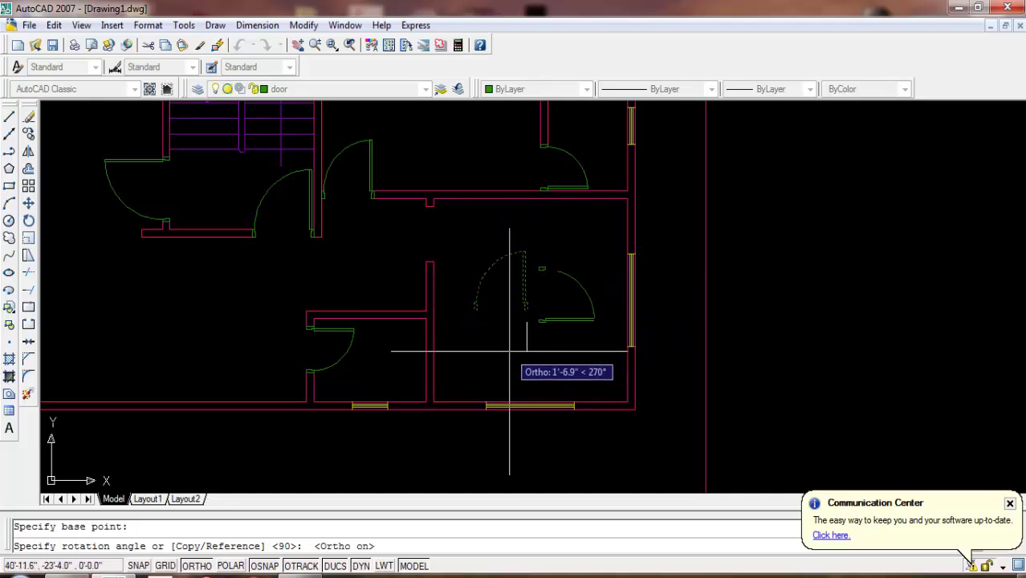
click(509, 351)
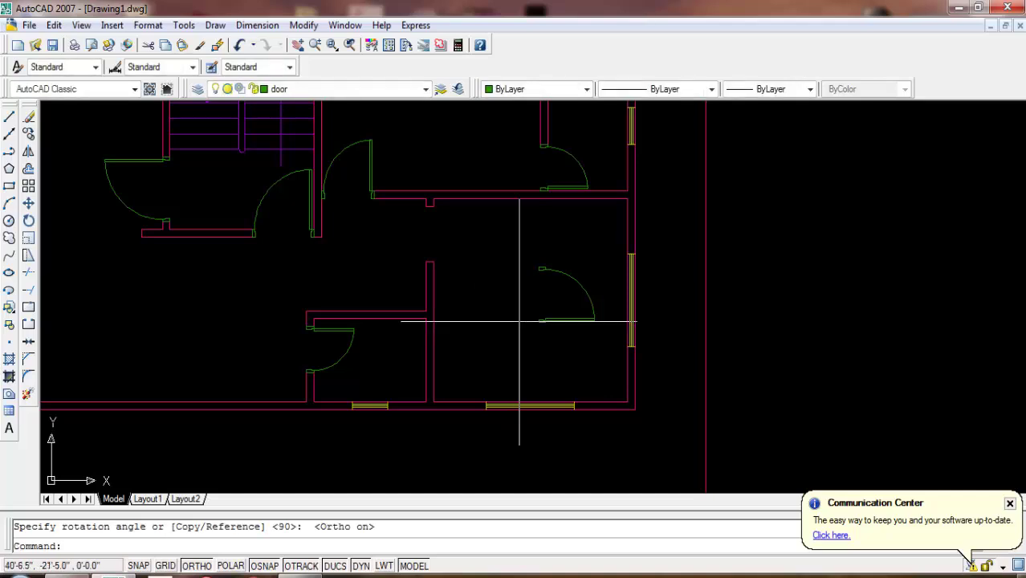
- Mirror the rotated door about a horizontal line, keeping the source
click(28, 151)
click(576, 282)
key(Return)
click(514, 245)
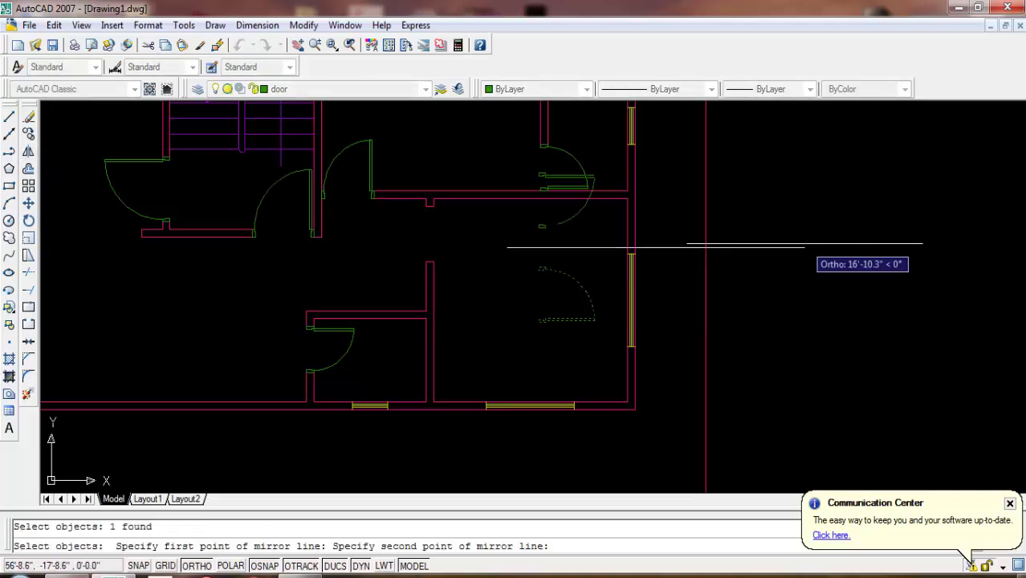
click(812, 244)
key(Return)
- Move the mirrored door copy into the neighbouring wall opening
click(554, 219)
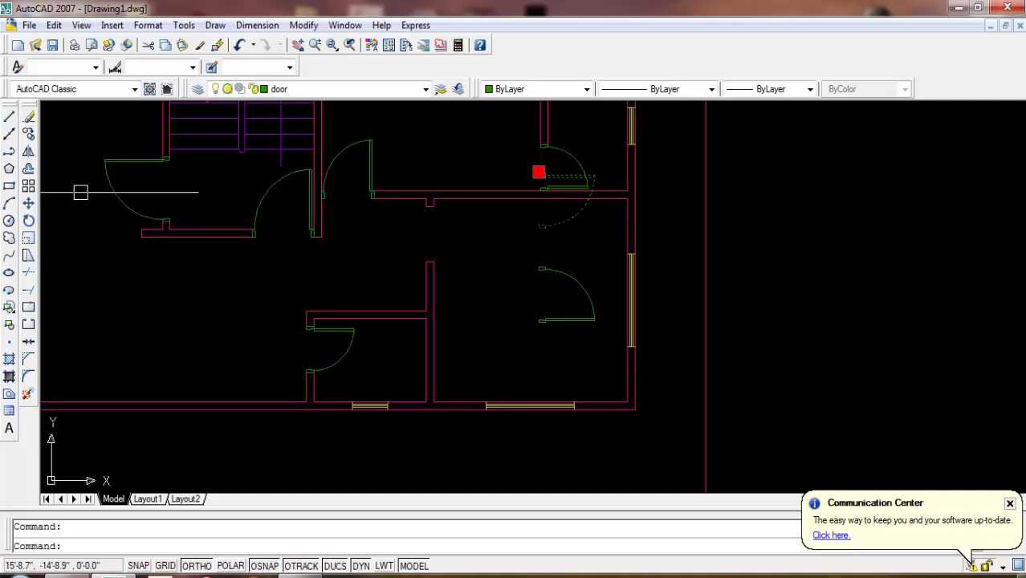
click(28, 203)
scroll(536, 224, up, 2)
scroll(530, 223, up, 3)
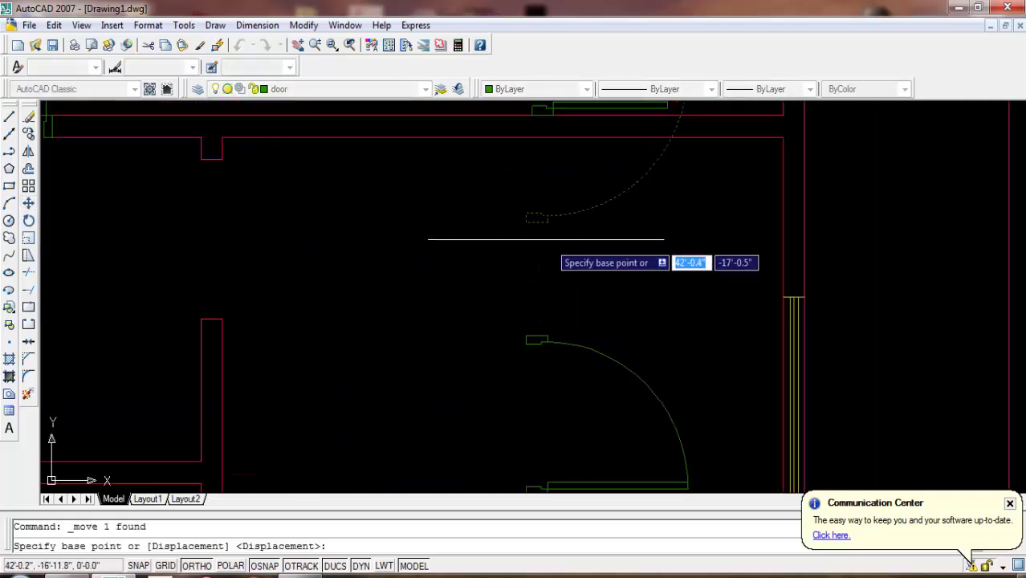
click(526, 223)
scroll(293, 309, down, 2)
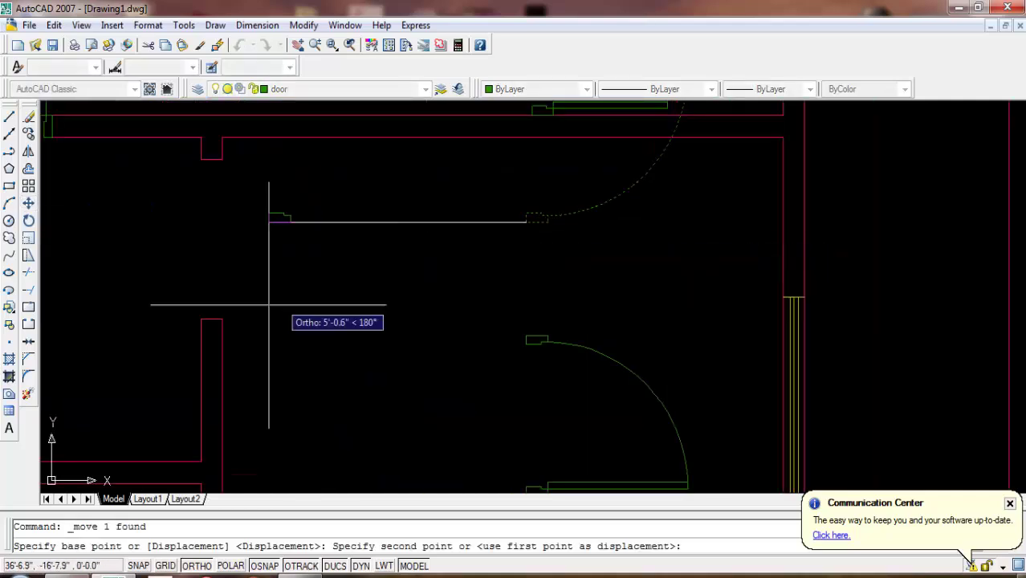
click(202, 321)
scroll(375, 324, down, 2)
scroll(566, 282, up, 2)
- Mirror the door near the stairs with Ortho on, keeping the source
scroll(451, 273, up, 2)
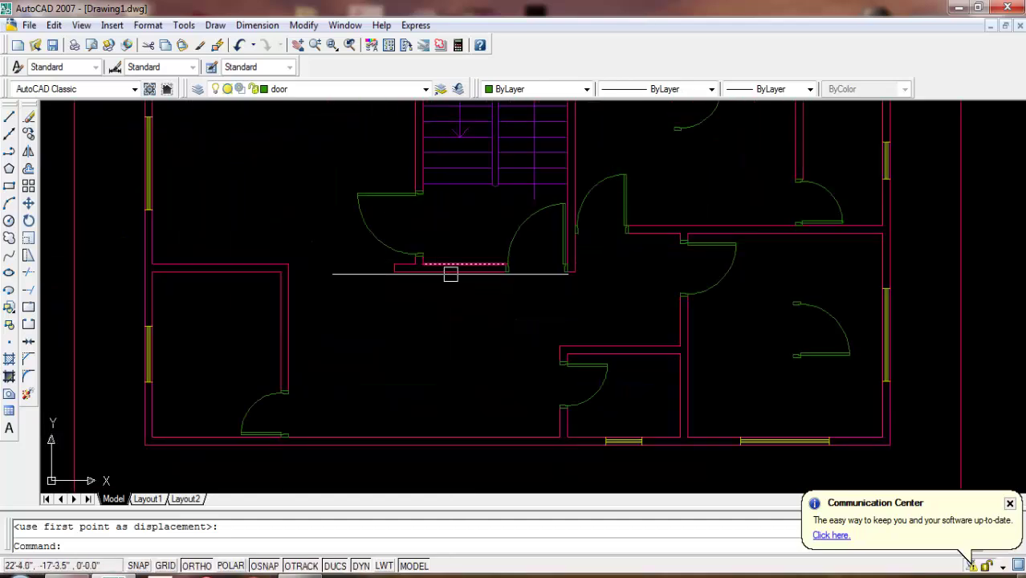
scroll(415, 238, up, 2)
click(403, 214)
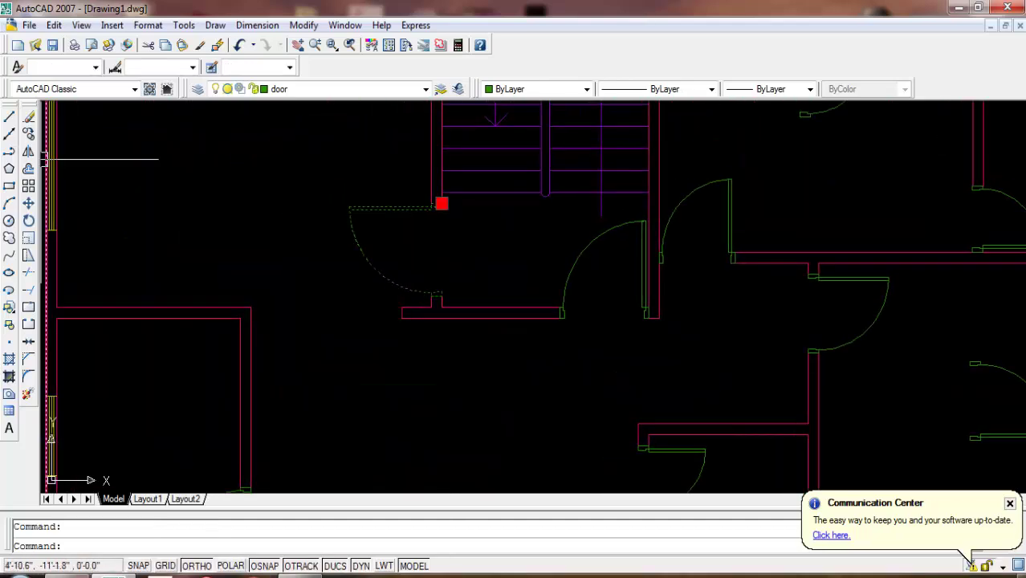
click(28, 151)
click(401, 353)
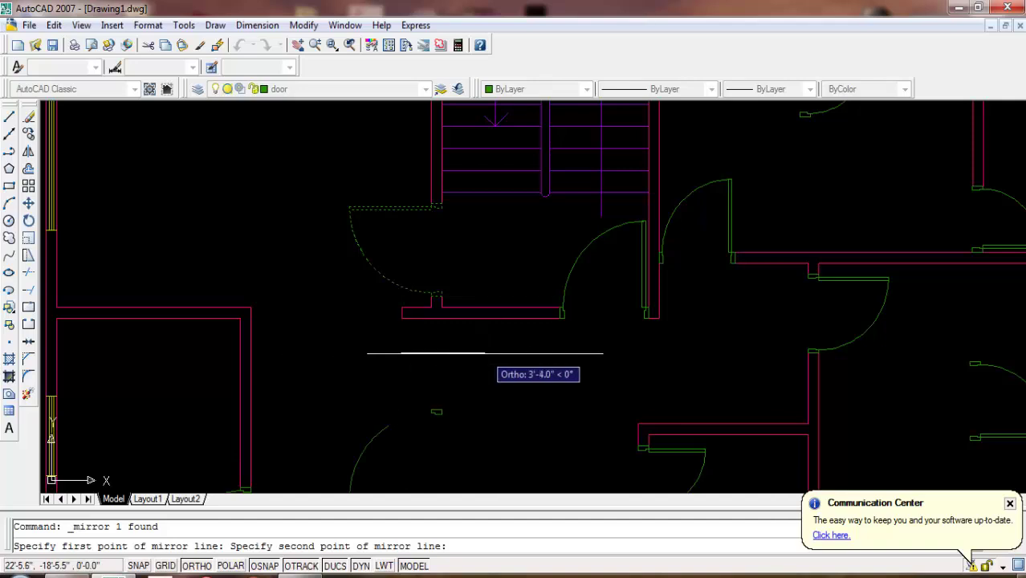
key(F8)
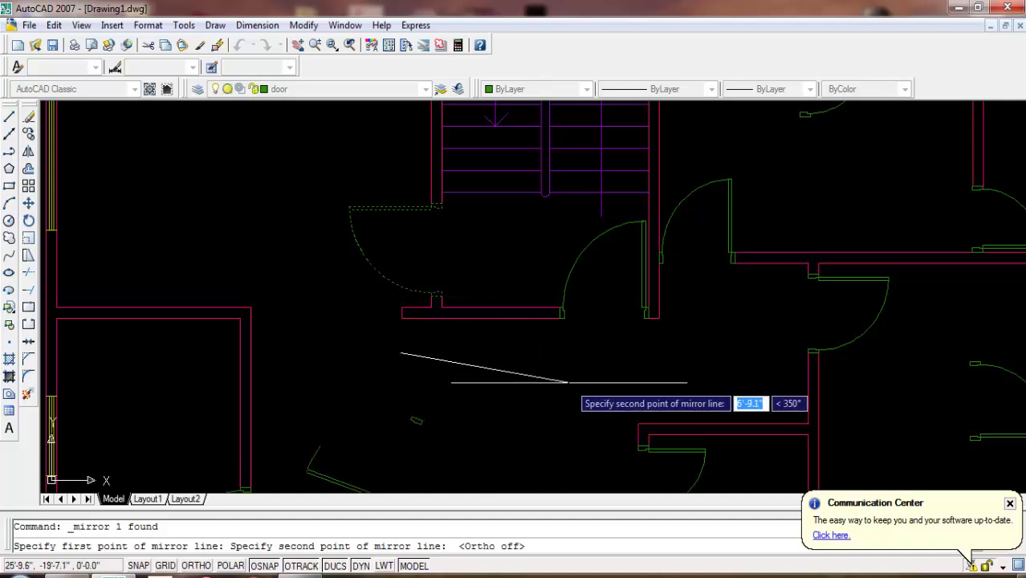
key(F8)
click(685, 371)
key(Return)
- Window-select and erase the original upper door
click(395, 269)
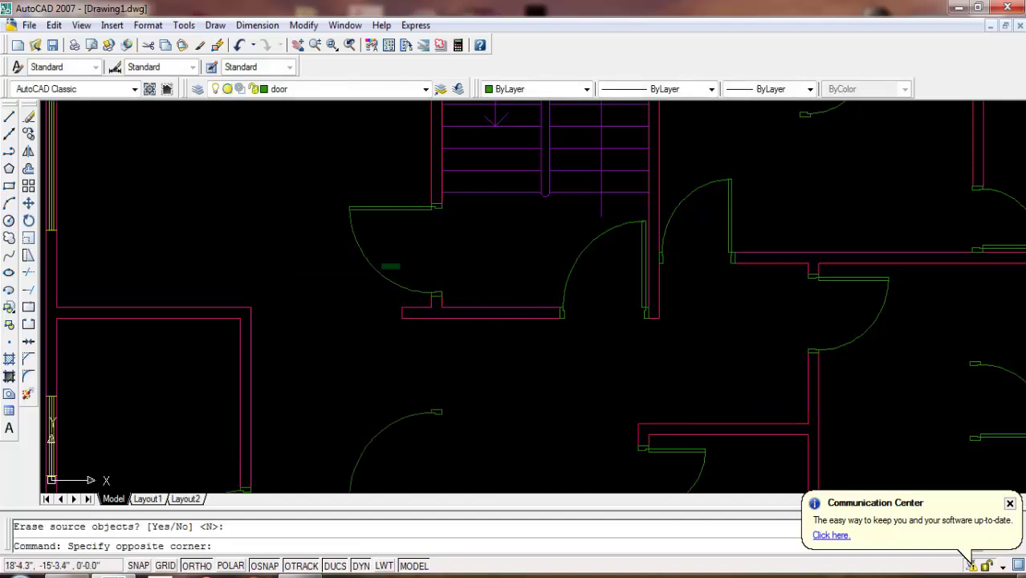
click(340, 288)
key(Delete)
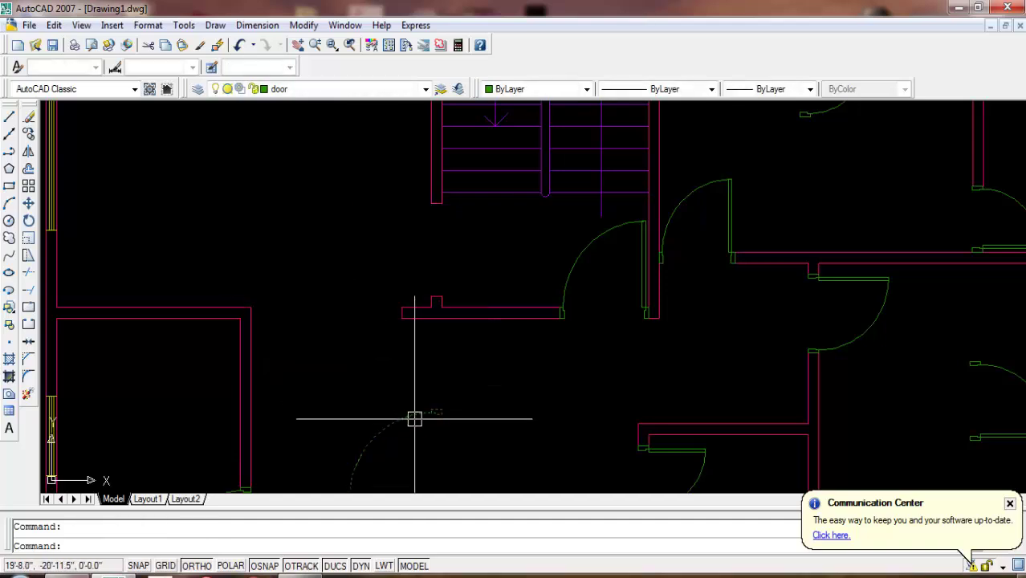
- Move the mirrored door up into the wall opening by the staircase
click(28, 203)
scroll(435, 412, up, 3)
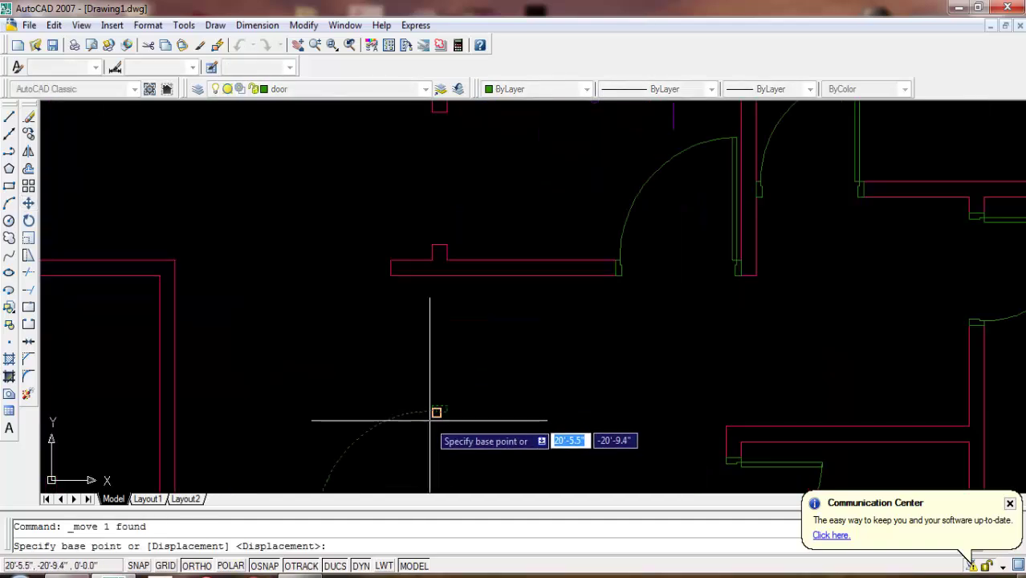
scroll(458, 390, up, 2)
click(464, 392)
scroll(438, 398, down, 4)
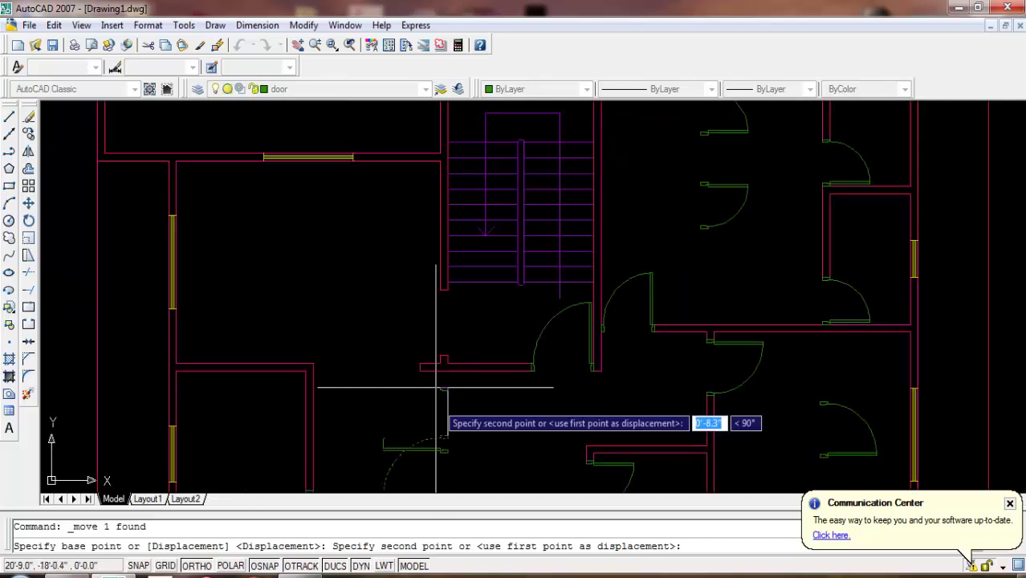
scroll(444, 293, up, 3)
scroll(450, 272, up, 3)
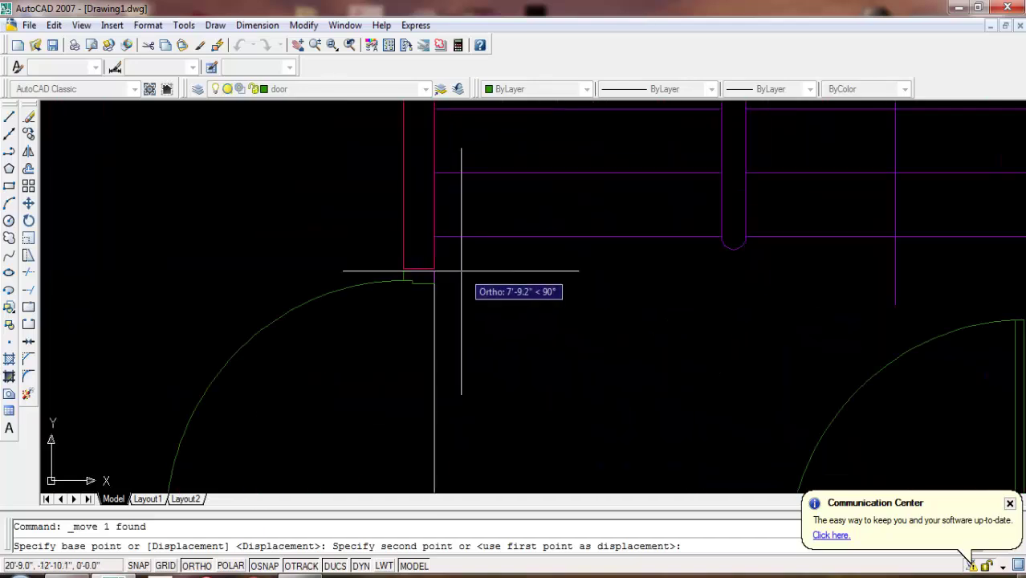
click(431, 270)
scroll(541, 236, down, 5)
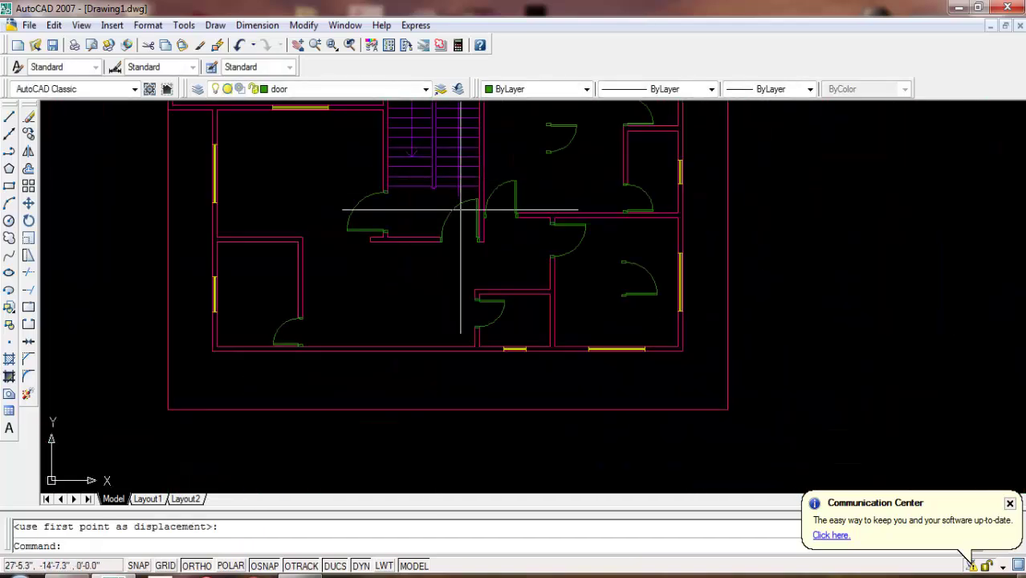
scroll(428, 293, down, 2)
scroll(571, 334, up, 3)
- Window-select and erase the stray door in the lower-right room and two in the upper room
scroll(571, 334, up, 2)
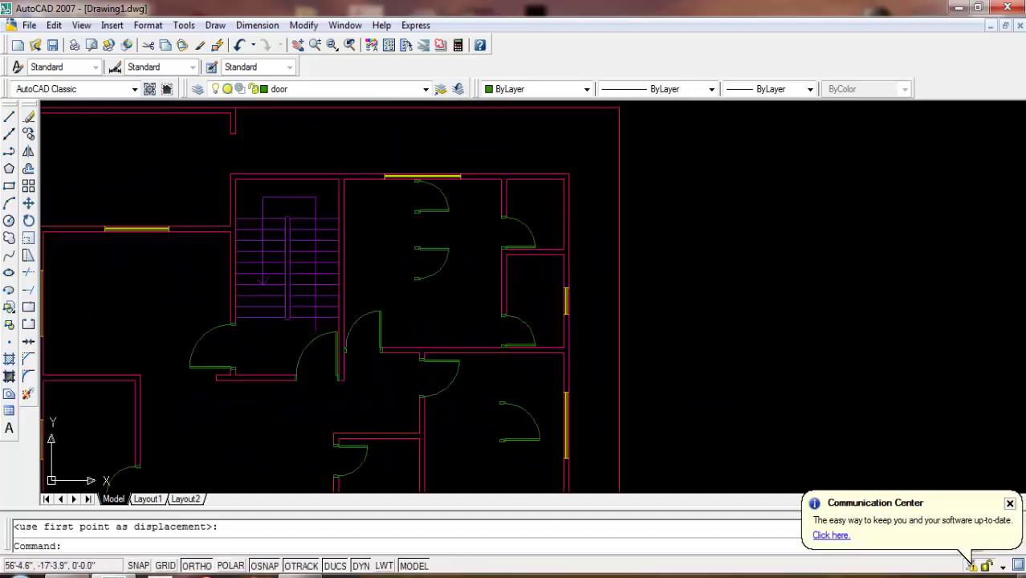
click(594, 355)
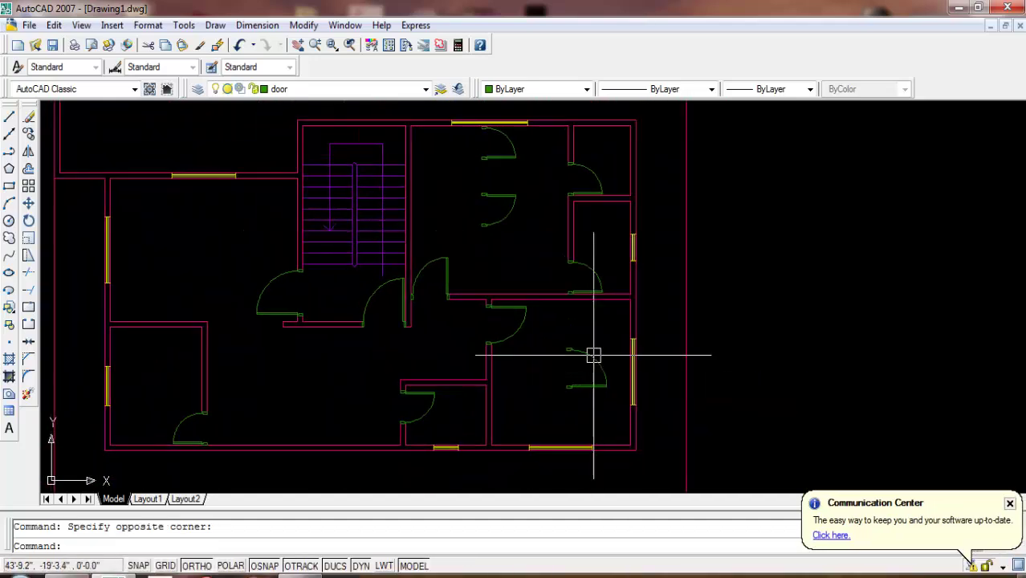
click(563, 390)
key(Delete)
click(526, 152)
click(499, 223)
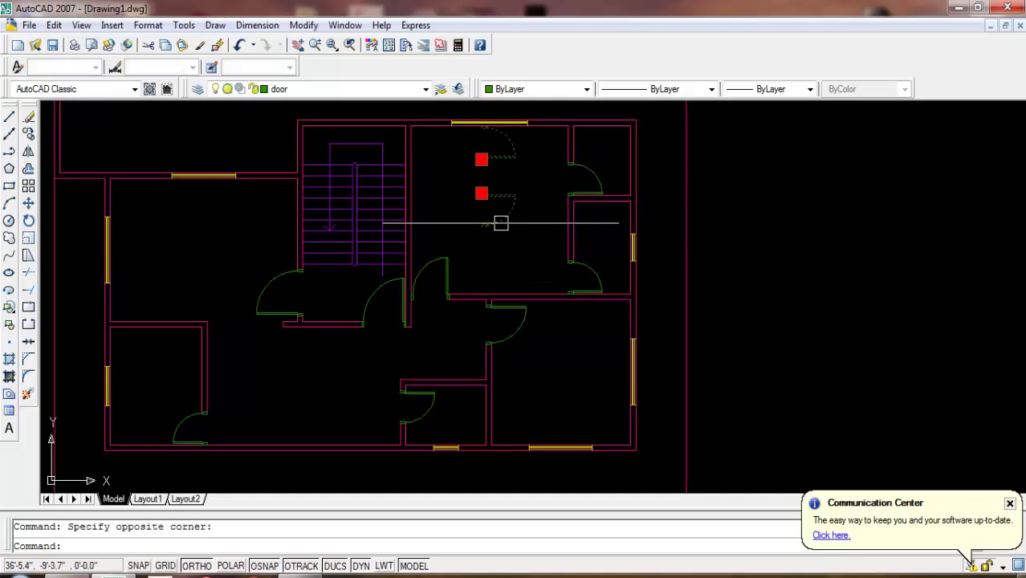
key(Delete)
- Pan around the plan and select the door on the lower-right room's top wall
mouse_move(343, 279)
middle_down()
mouse_move(546, 244)
mouse_move(386, 367)
middle_up()
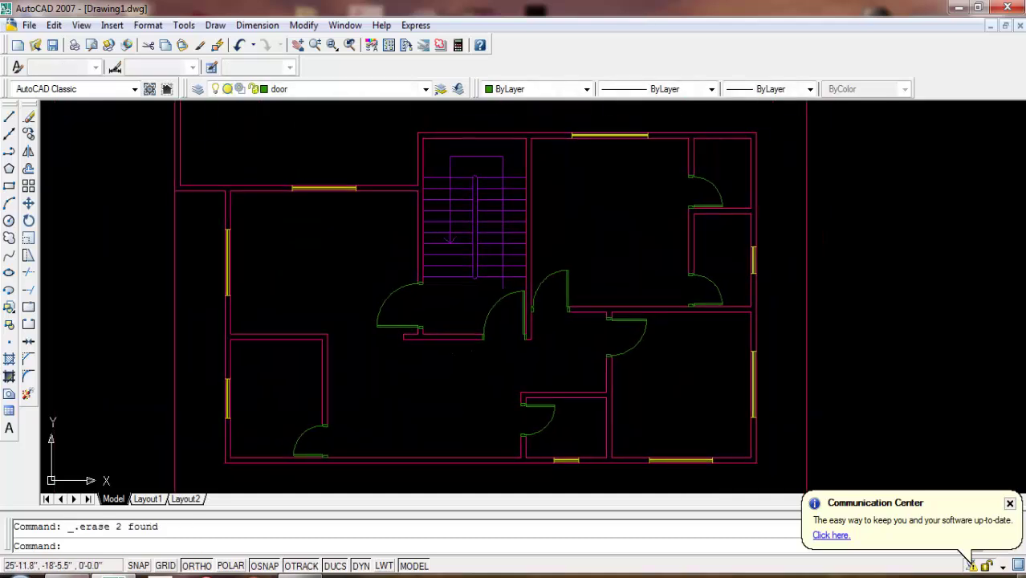
key(Escape)
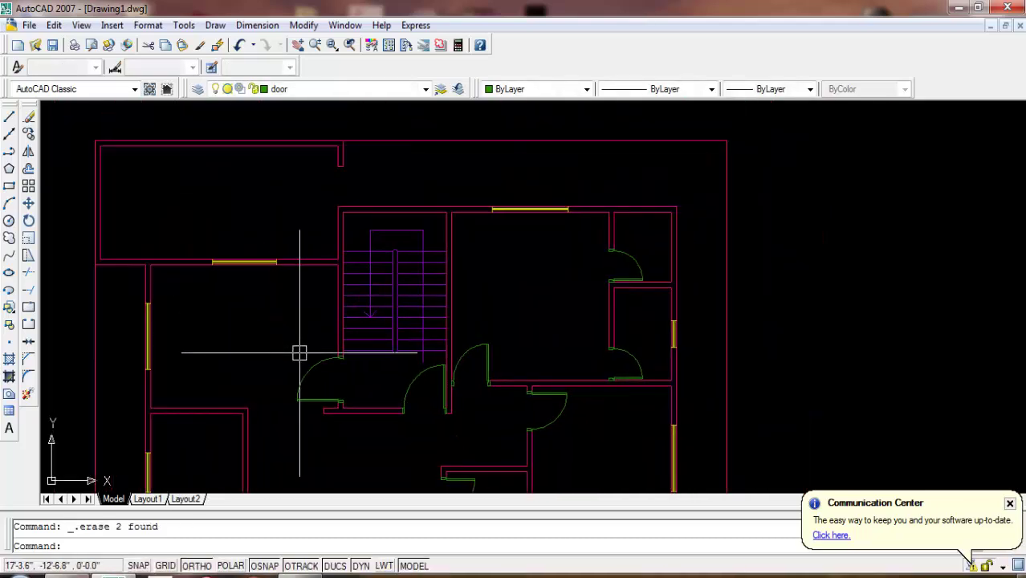
click(302, 378)
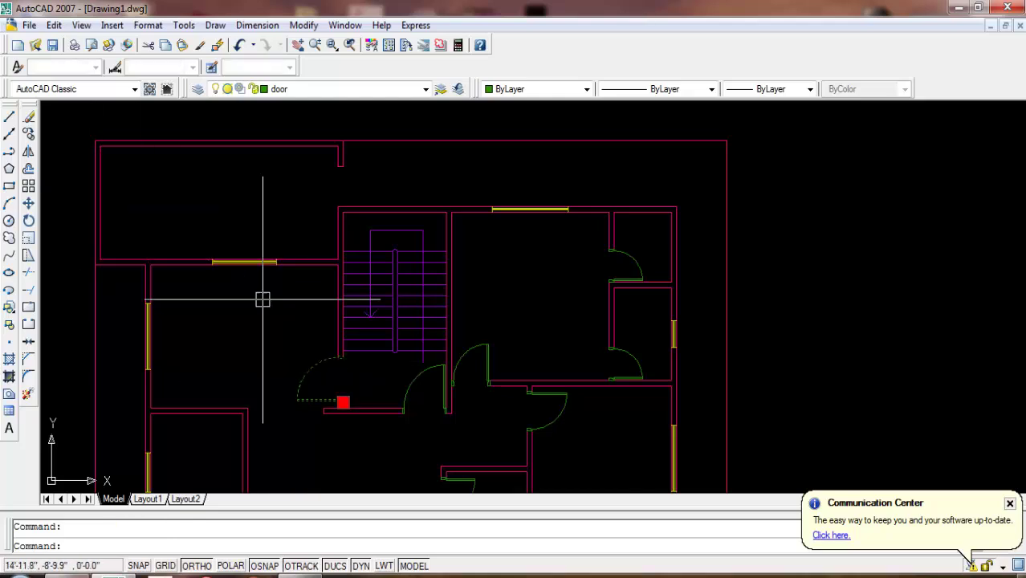
key(Escape)
middle_drag(560, 410, 518, 321)
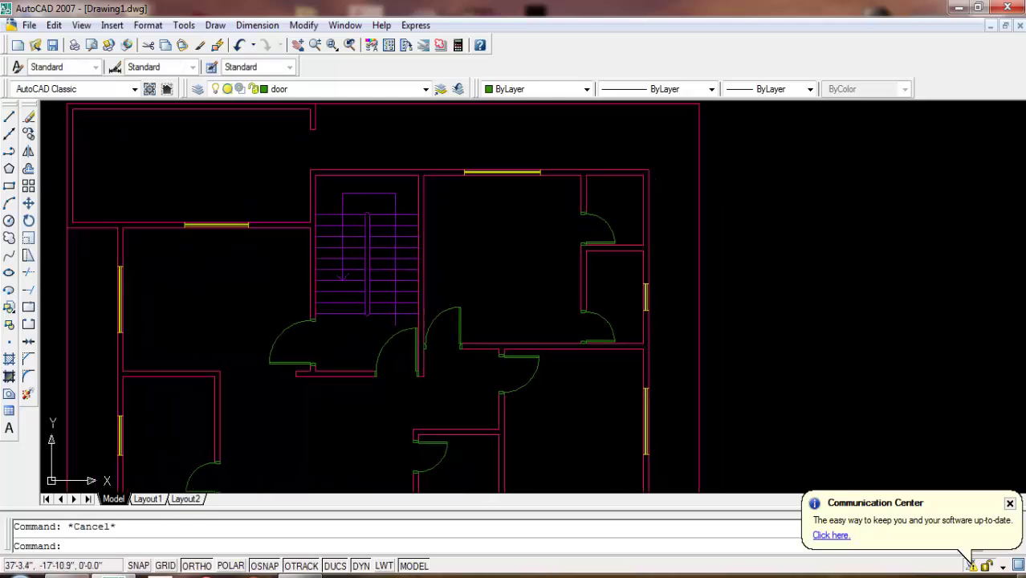
click(518, 321)
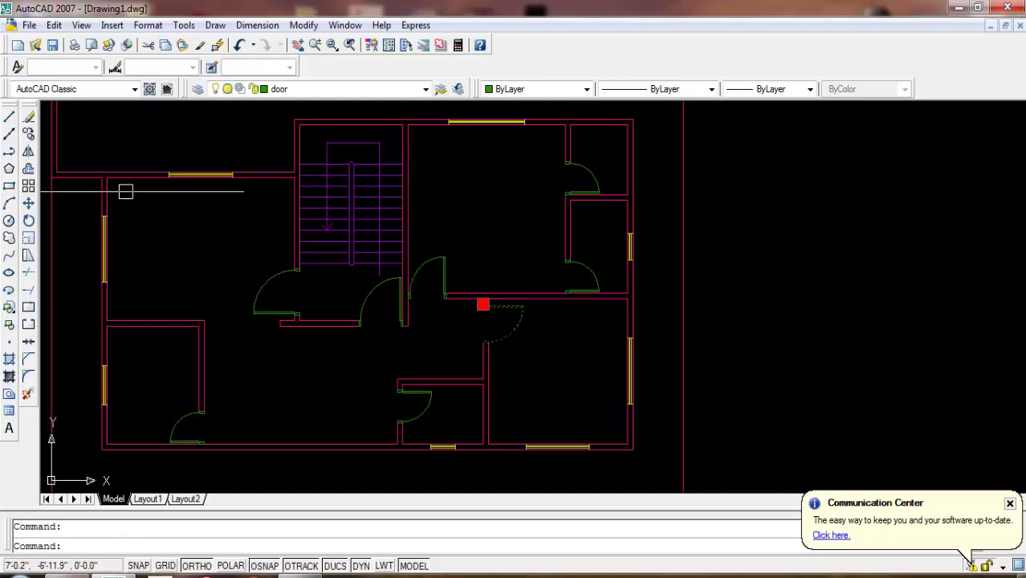
- Copy the selected door to the top-left room's wall corner
click(28, 134)
scroll(481, 353, up, 3)
scroll(504, 317, up, 2)
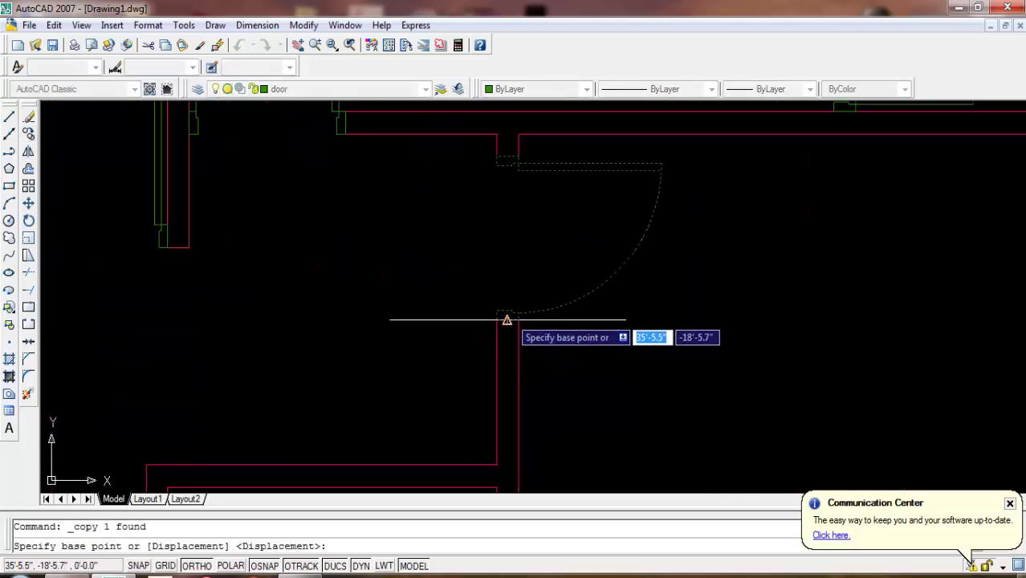
click(504, 316)
scroll(500, 386, down, 3)
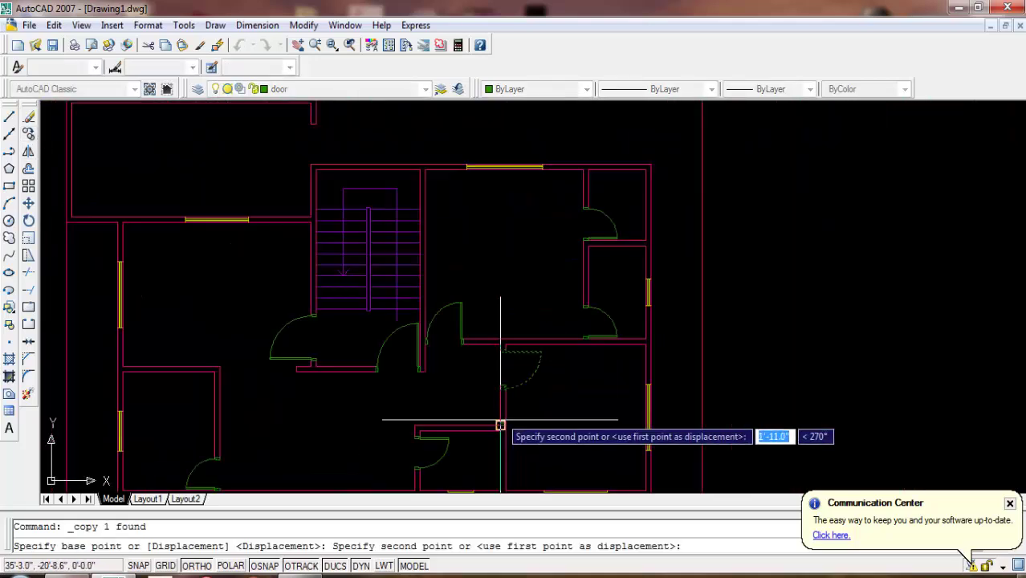
scroll(501, 337, down, 2)
scroll(502, 297, up, 3)
click(384, 291)
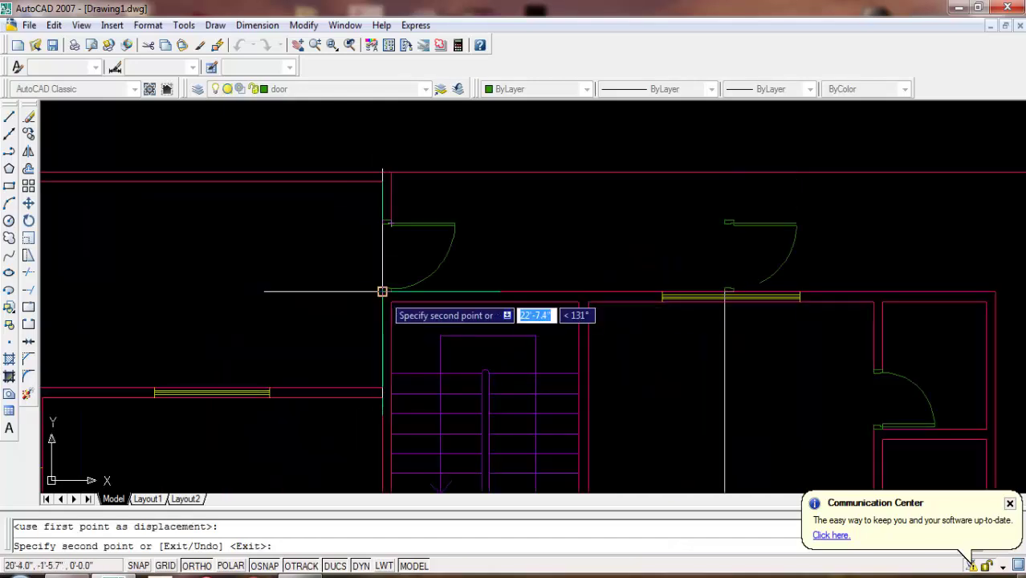
key(Escape)
key(Escape)
- Mirror the copied door upward, keeping the source, then erase the lower copy
click(439, 228)
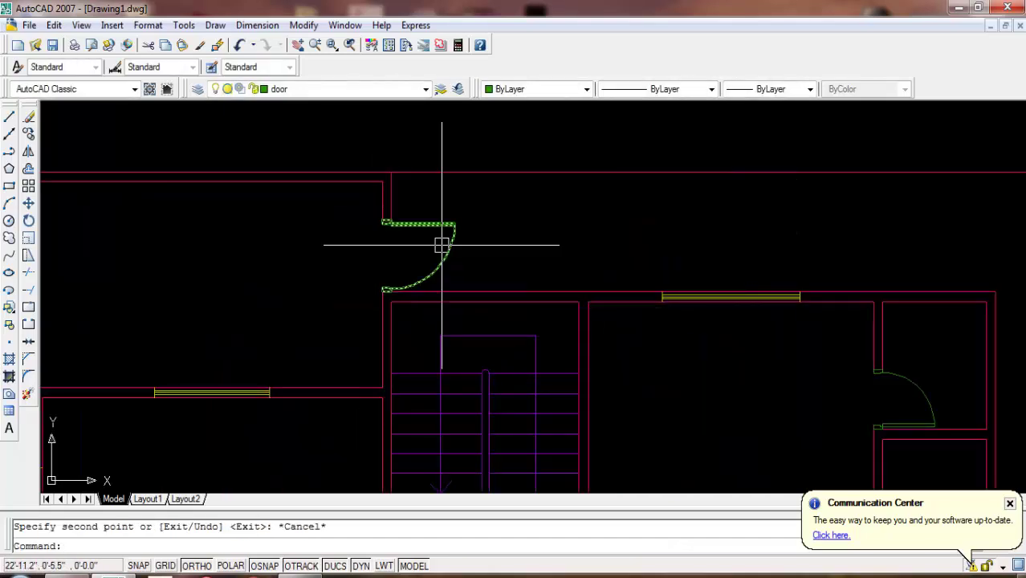
click(28, 151)
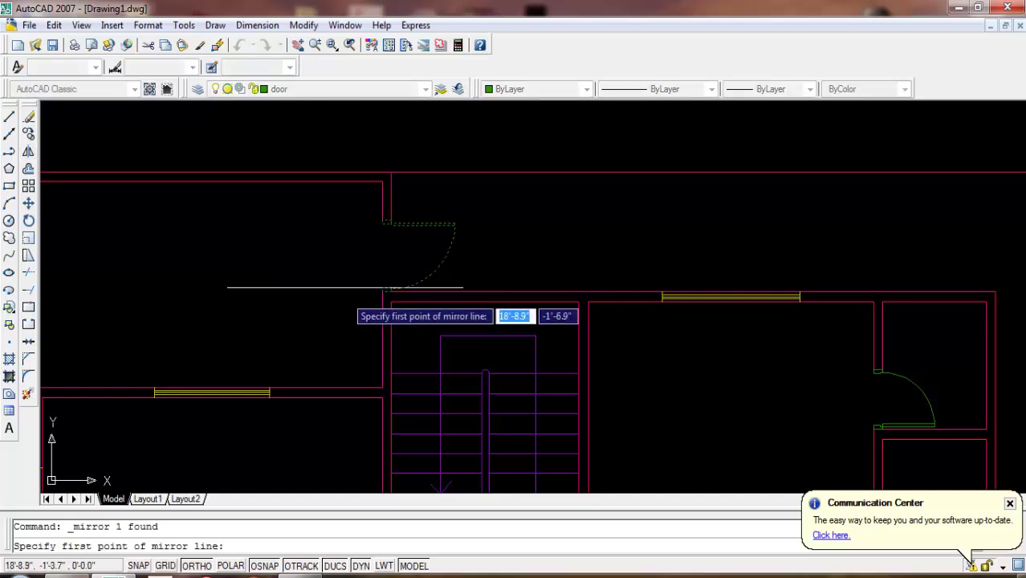
scroll(366, 273, down, 2)
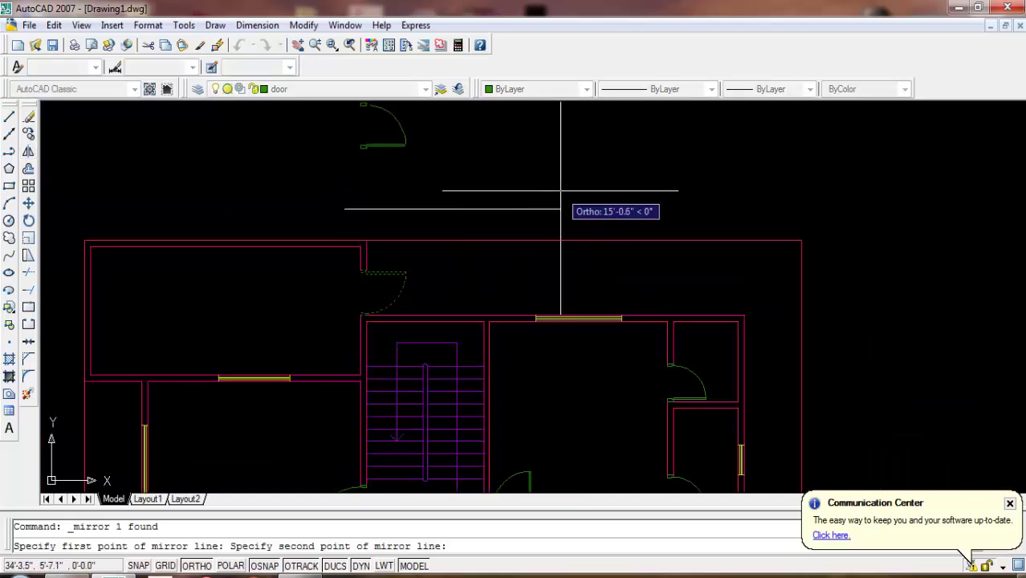
click(561, 193)
key(Return)
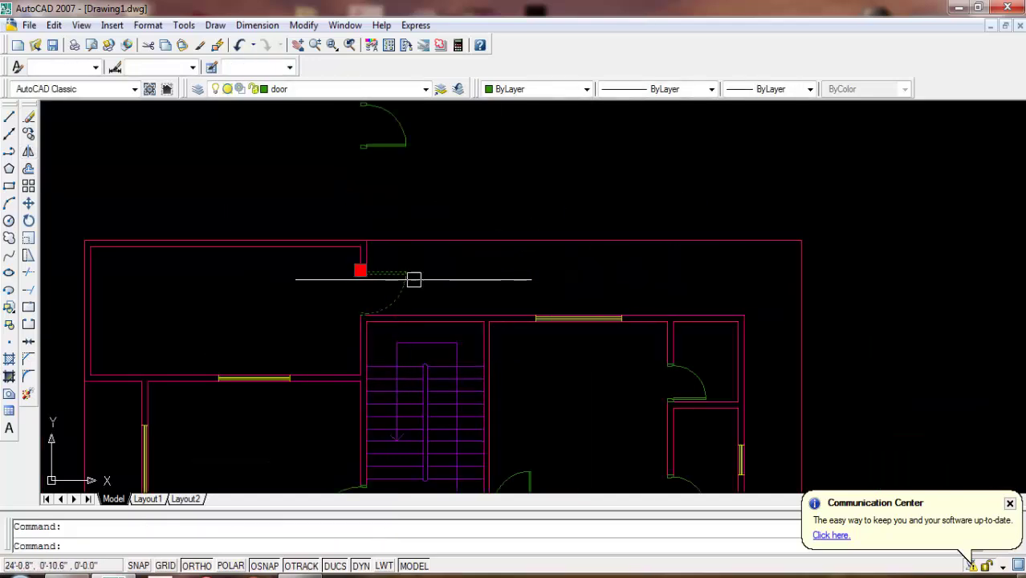
key(Delete)
- Move the mirrored door into the top-left room's wall opening
click(397, 147)
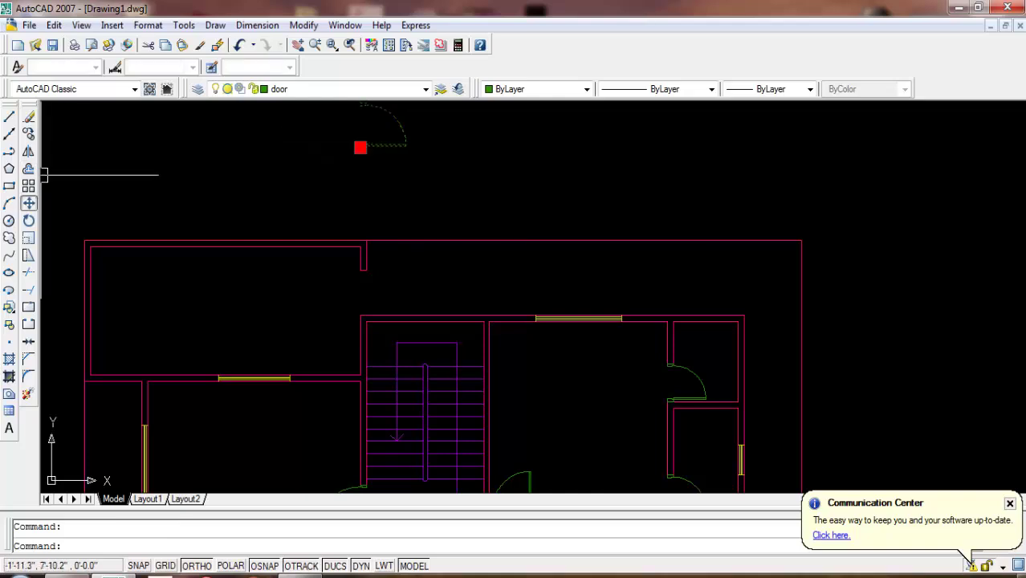
click(28, 202)
scroll(353, 137, up, 3)
scroll(362, 129, up, 2)
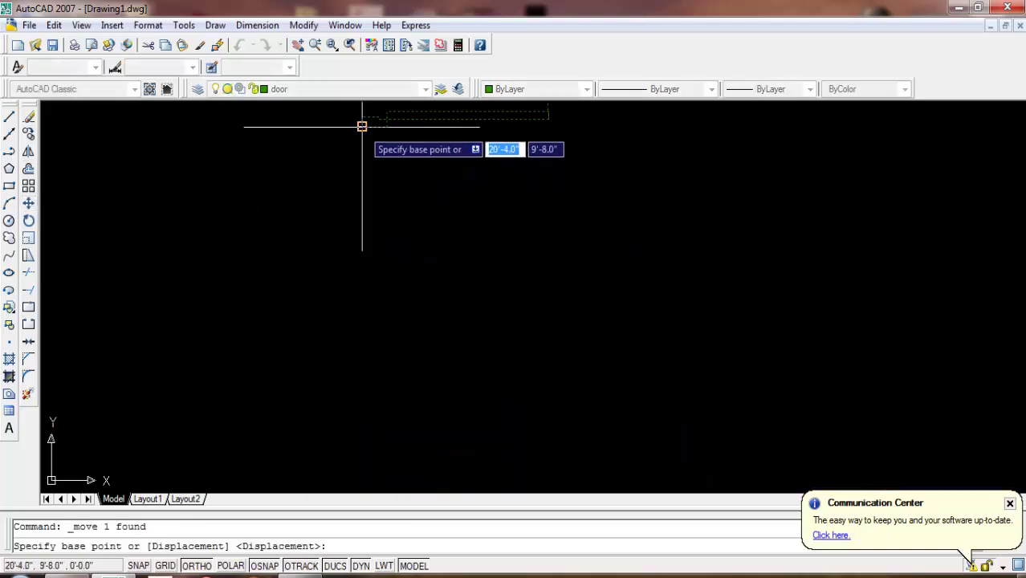
click(362, 126)
scroll(373, 160, down, 3)
scroll(373, 291, up, 2)
click(370, 291)
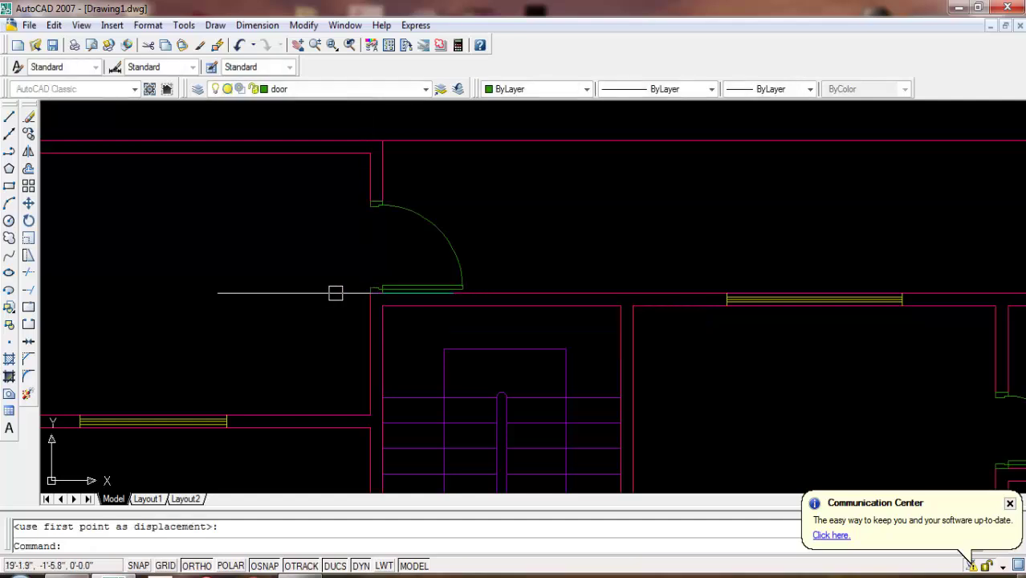
scroll(581, 273, down, 2)
scroll(501, 351, down, 2)
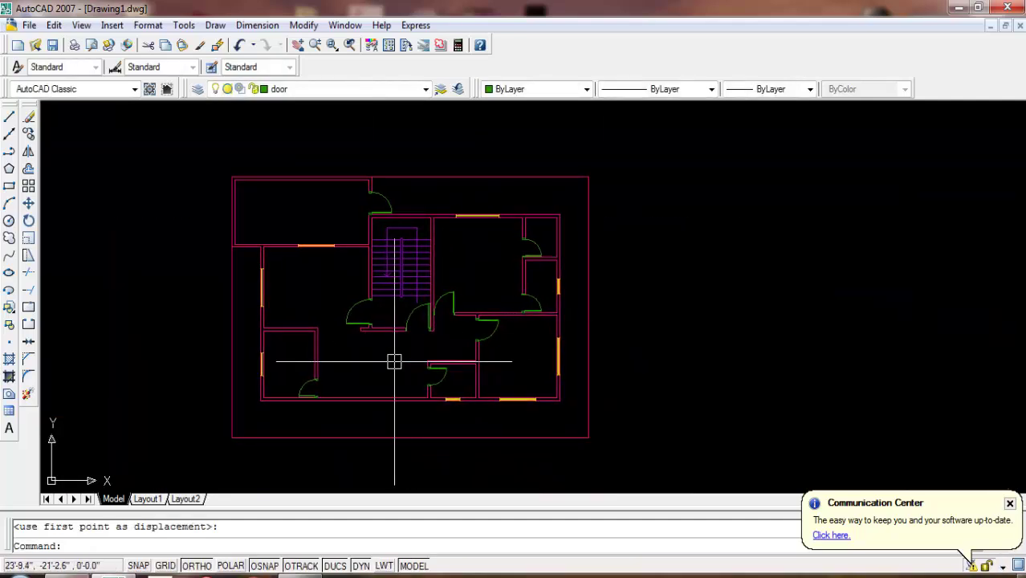
- Pan the plan and draw a multiline text box for a room label, then cancel it
scroll(394, 361, up, 1)
scroll(289, 354, up, 1)
middle_drag(286, 355, 293, 399)
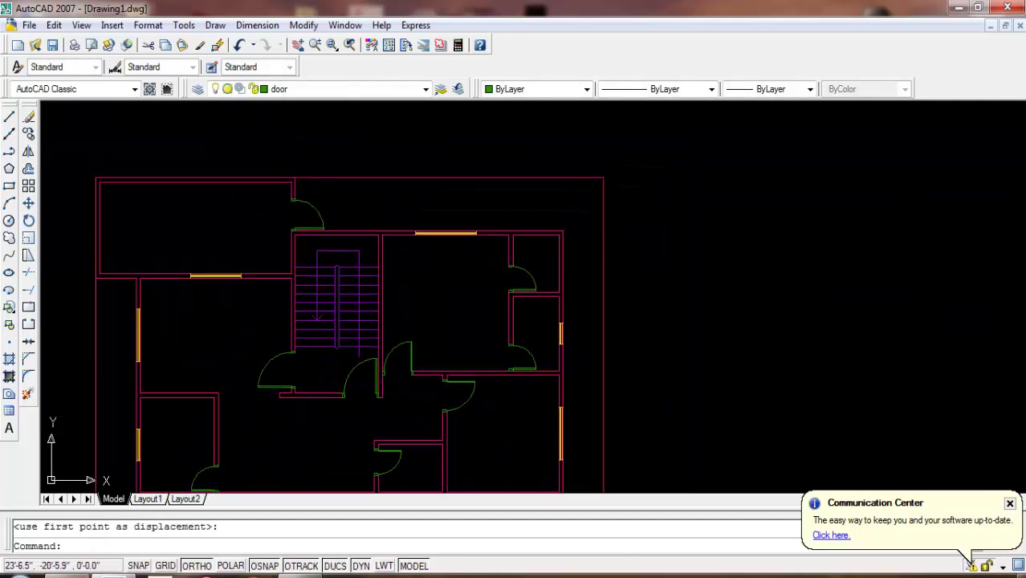
middle_drag(85, 477, 149, 403)
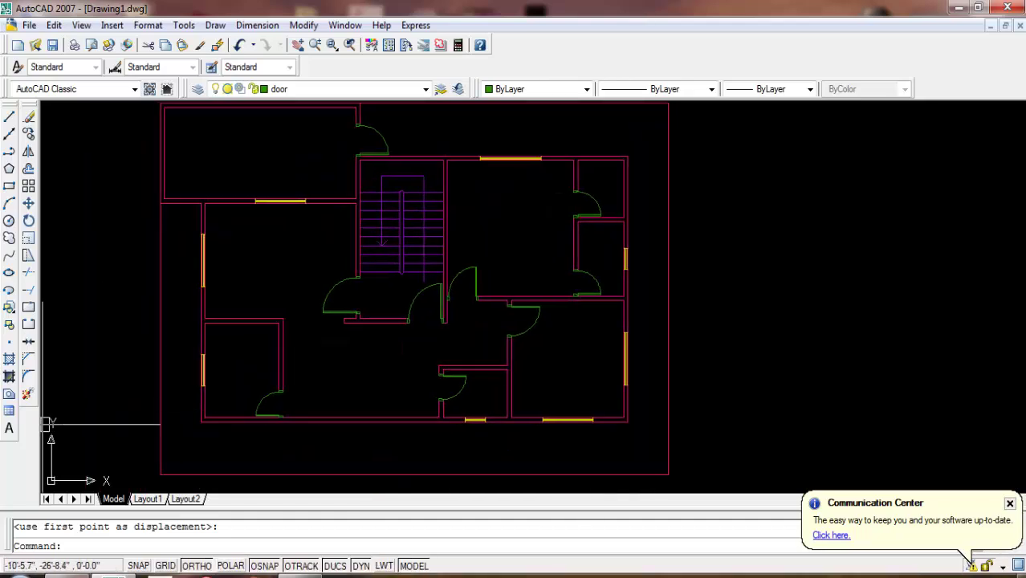
click(9, 428)
click(650, 161)
click(803, 253)
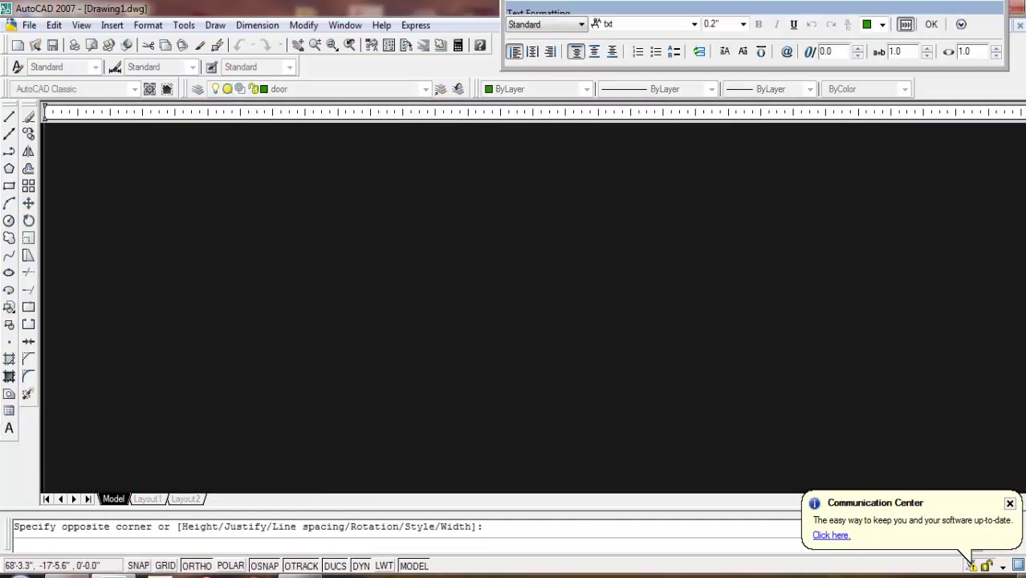
key(Escape)
- Show the Text toolbar, closing the Web toolbar opened by mistake
right_click(909, 69)
mouse_move(956, 78)
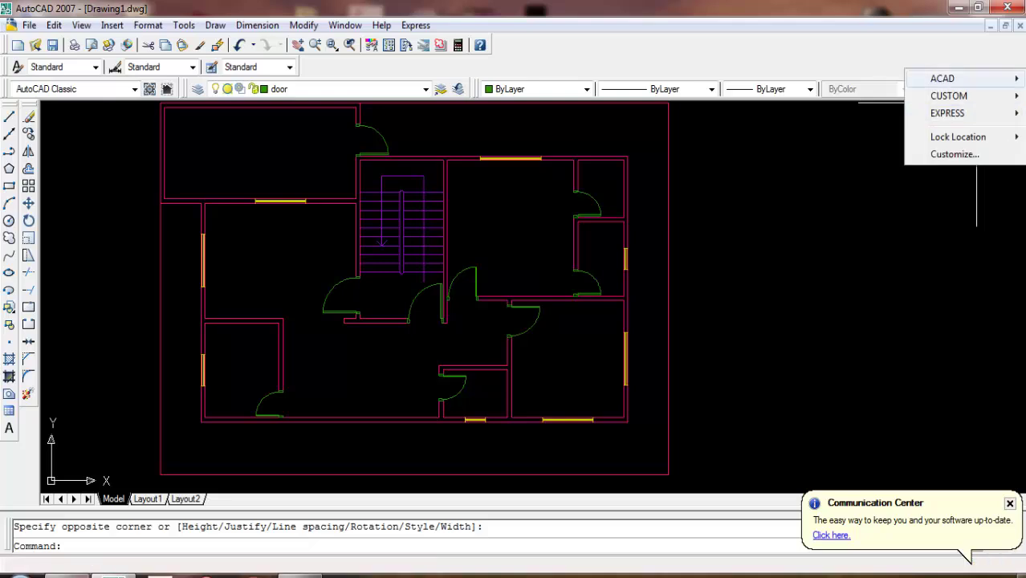
click(809, 575)
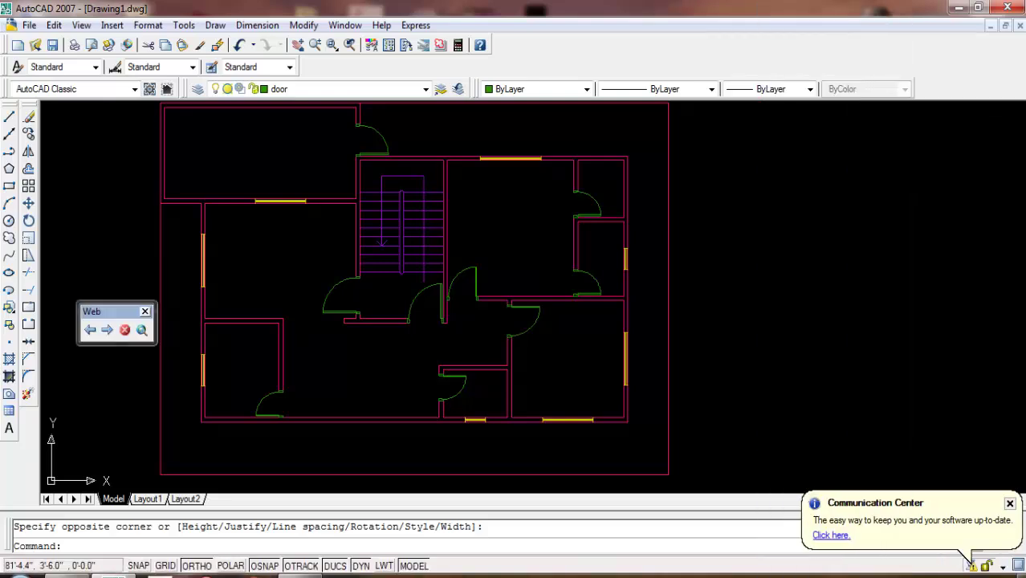
click(144, 311)
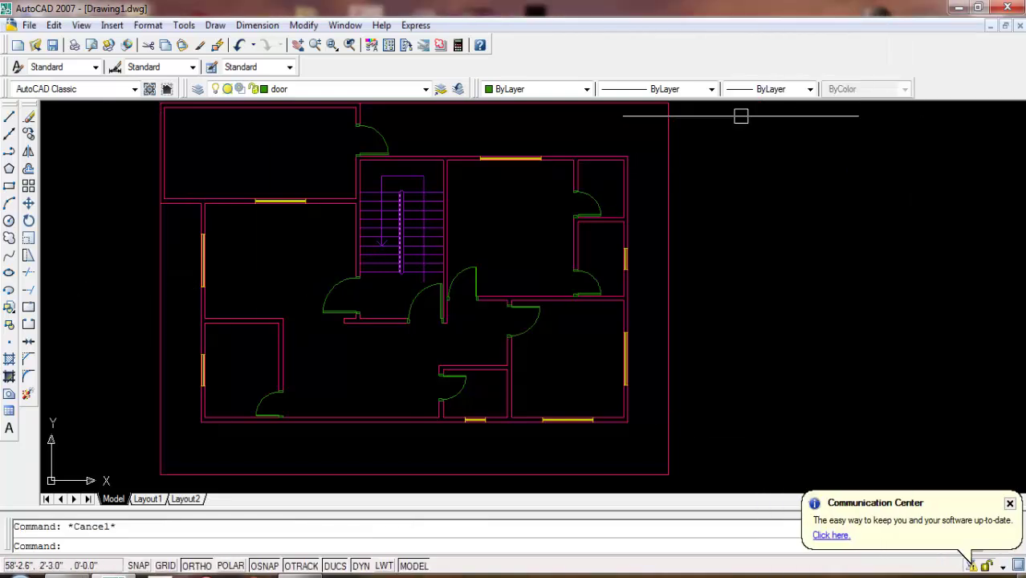
right_click(862, 49)
mouse_move(915, 56)
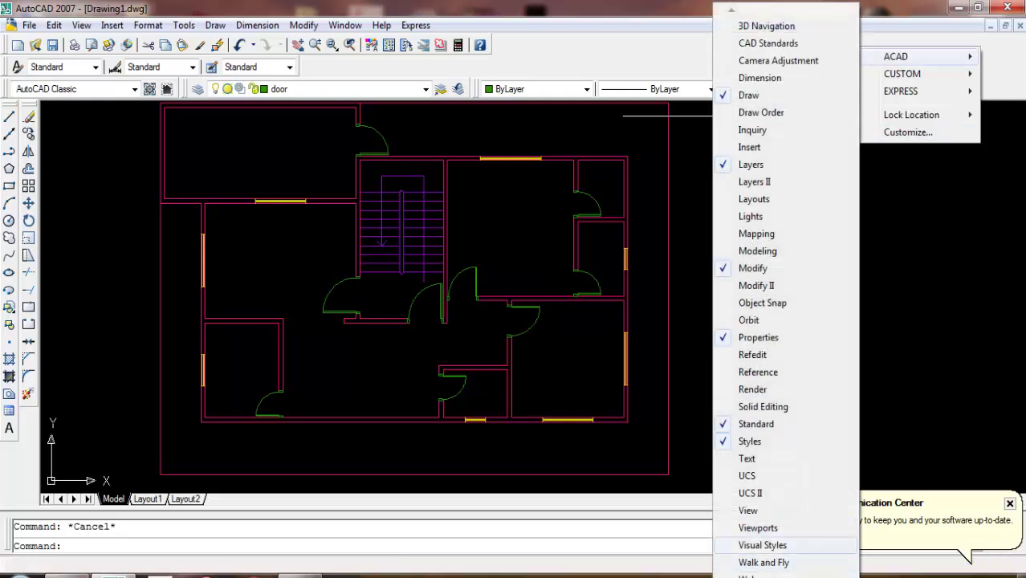
click(747, 458)
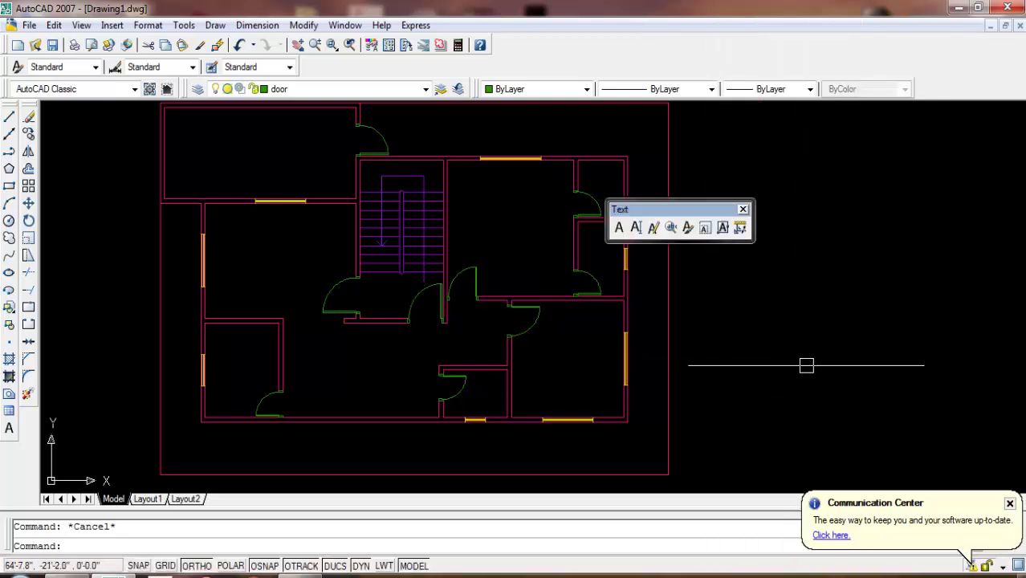
scroll(803, 357, up, 1)
scroll(768, 287, up, 2)
scroll(768, 287, down, 1)
scroll(651, 247, up, 1)
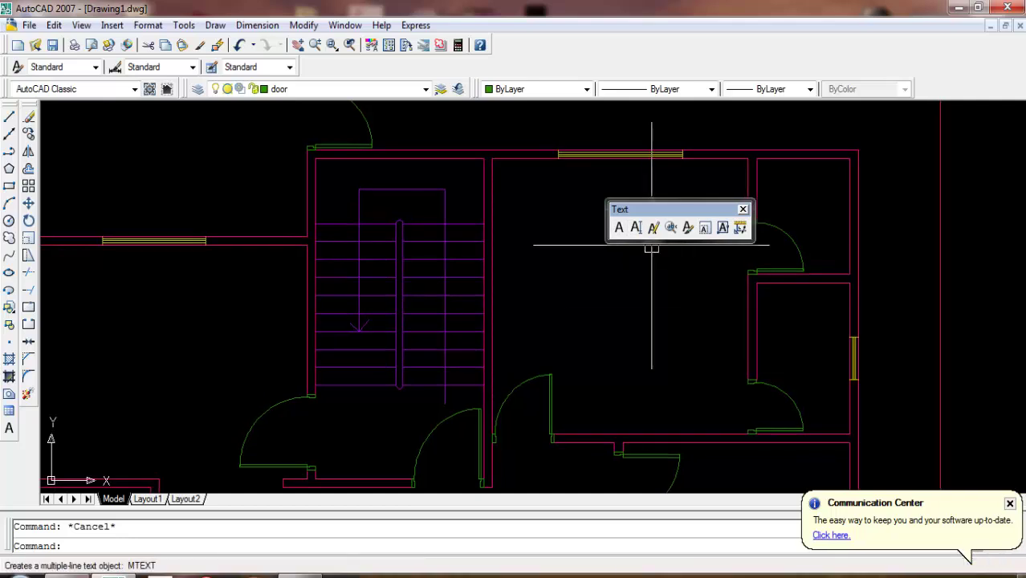
click(635, 228)
middle_drag(550, 236, 505, 327)
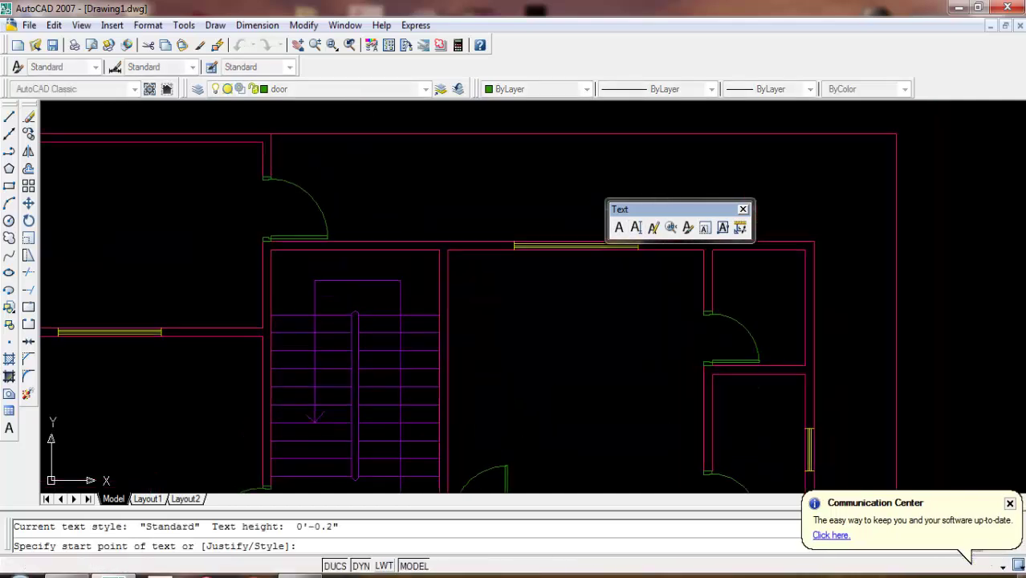
click(594, 309)
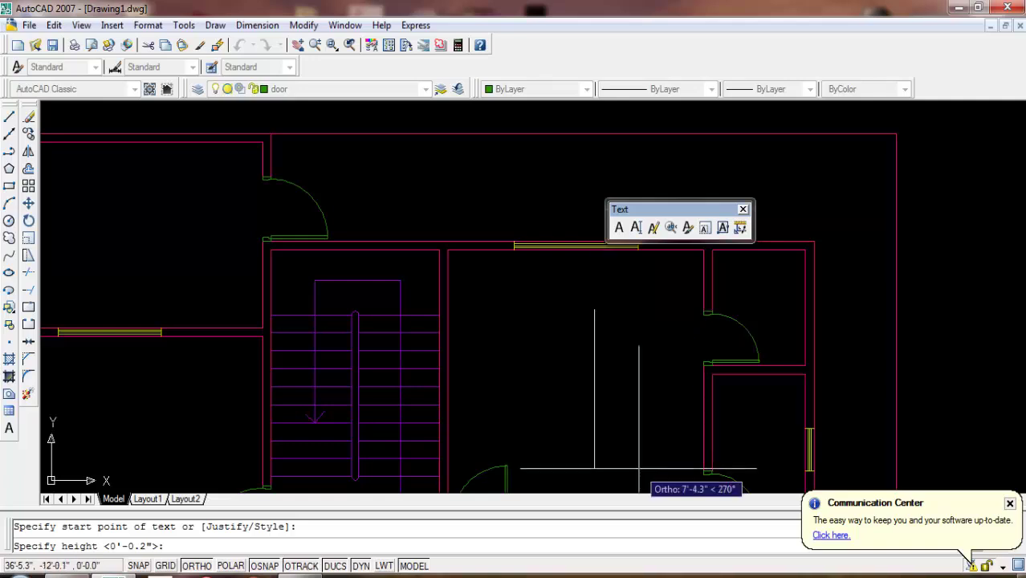
text(6)
key(Return)
text(eriyr)
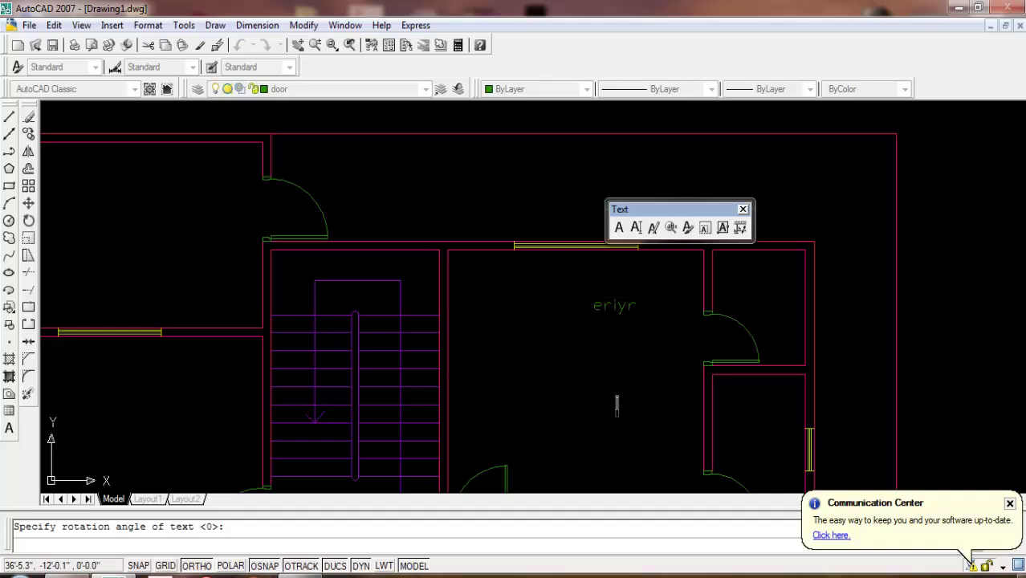
key(Return)
key(Delete)
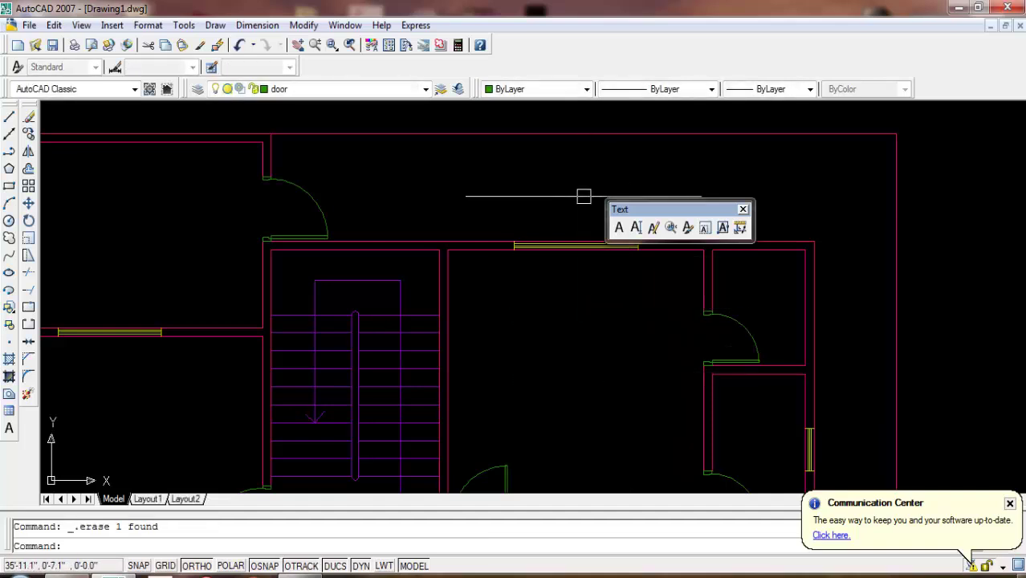
- Draw a multiline text box in the room left of the staircase for the 'Drawing' 10'-10"x14'-10" label
click(619, 227)
scroll(473, 277, down, 5)
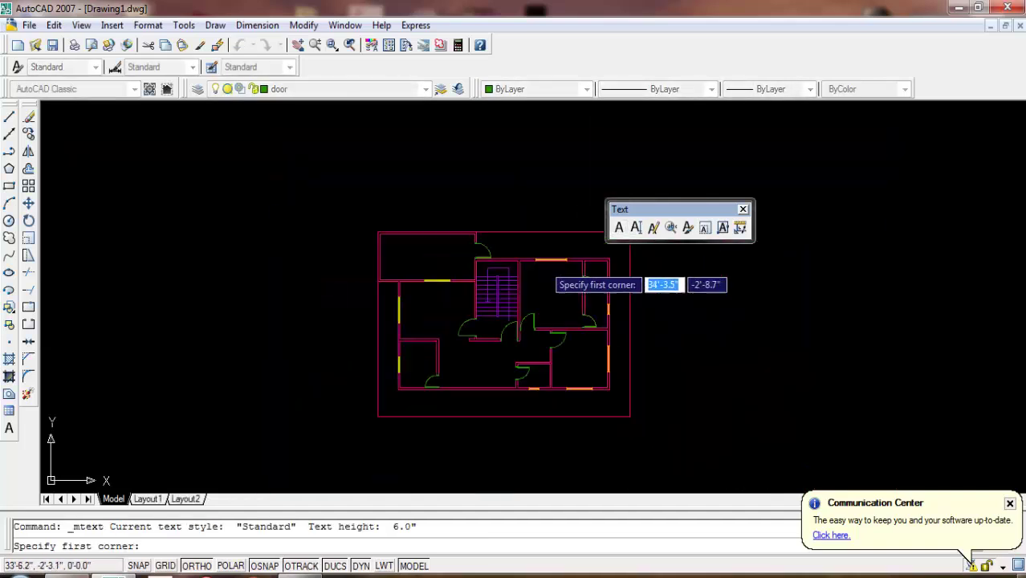
scroll(409, 353, up, 3)
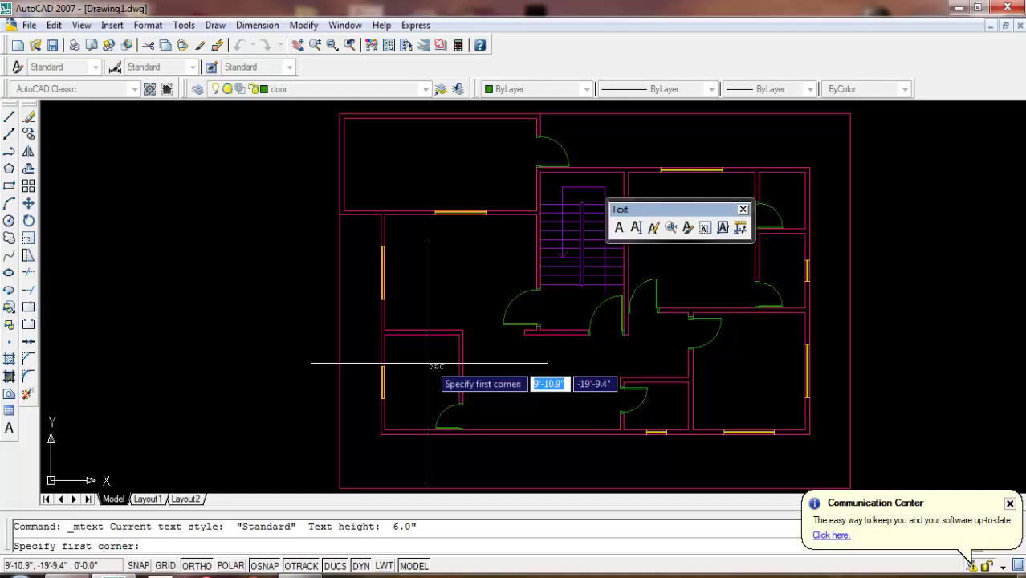
scroll(433, 313, up, 2)
scroll(465, 265, up, 2)
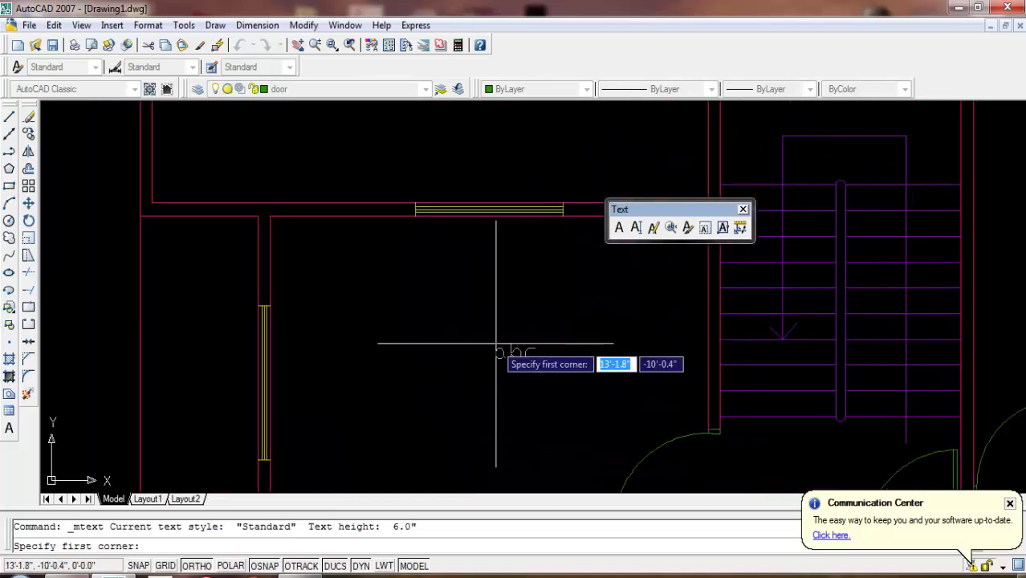
scroll(470, 341, down, 2)
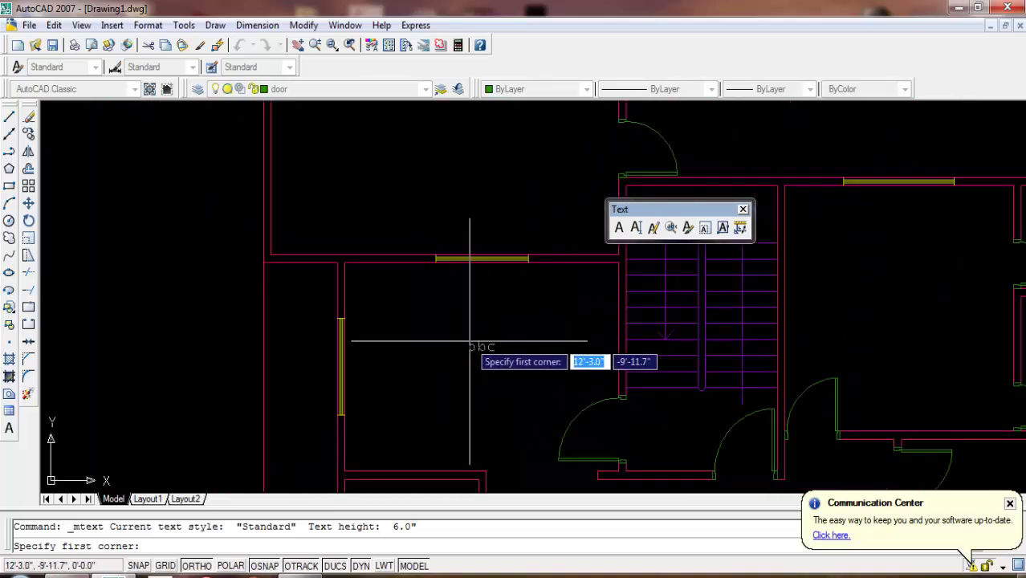
scroll(470, 341, up, 2)
click(354, 300)
click(567, 411)
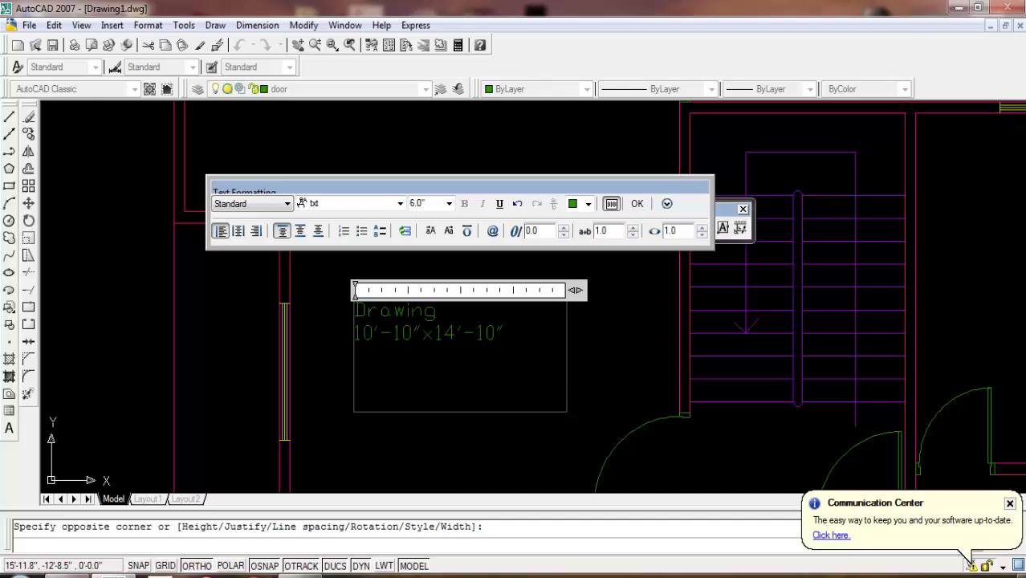
- Format the whole 'Drawing' label as centred, bold Vani text at height 10 and commit it
key(ctrl+a)
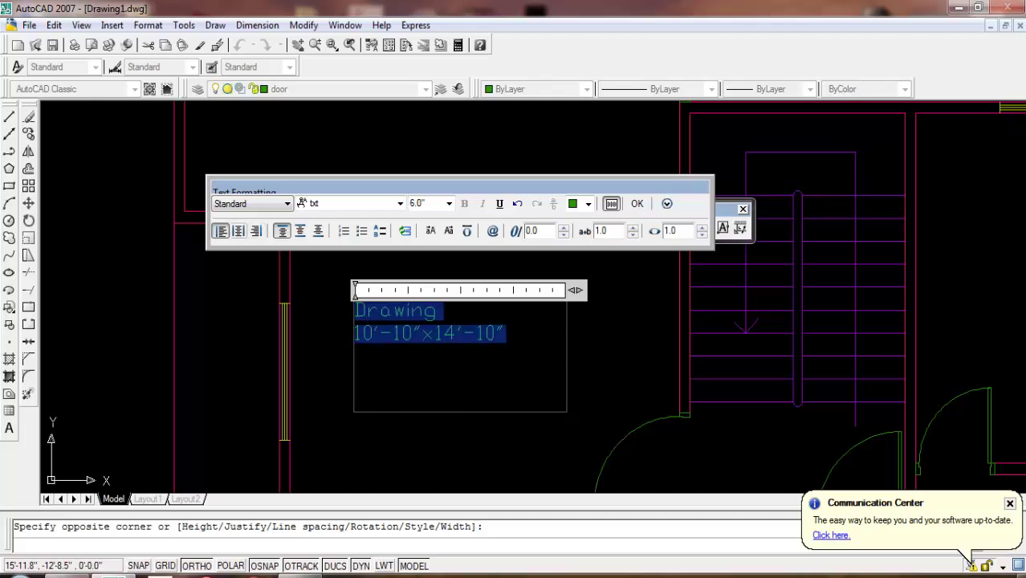
key(ctrl+e)
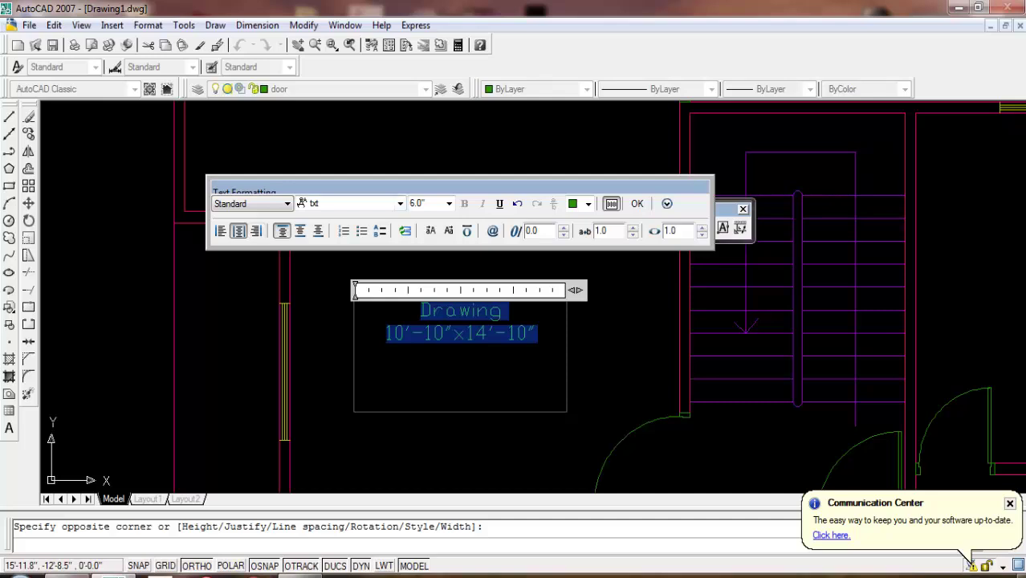
click(399, 203)
key(Down)
key(Down)
key(Down)
key(Return)
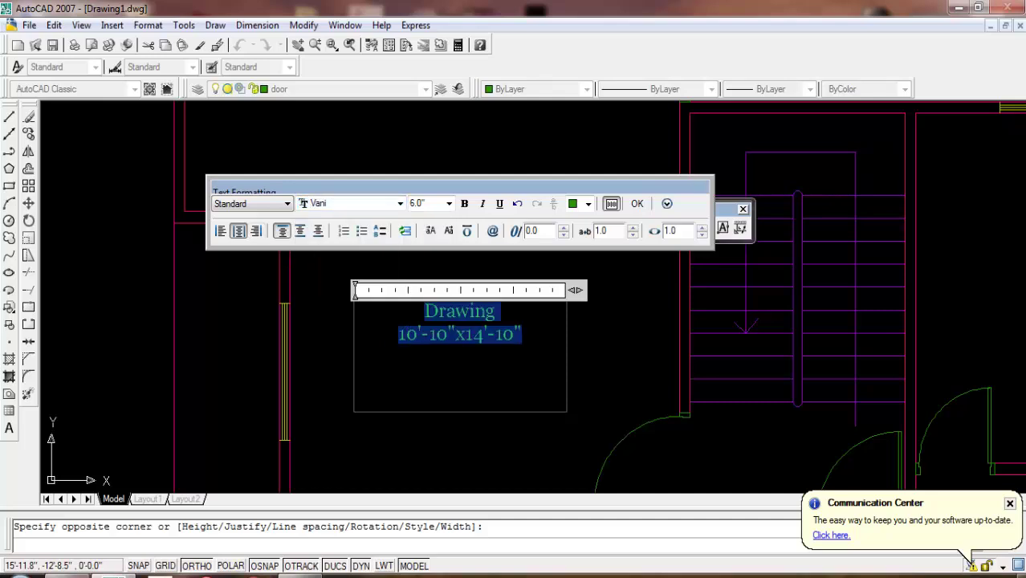
key(ctrl+b)
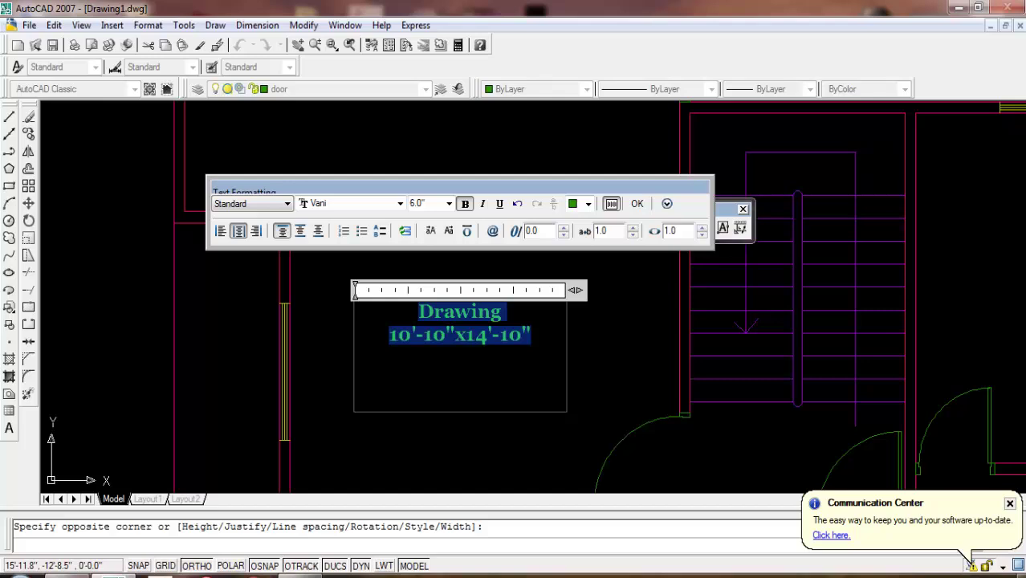
click(486, 334)
scroll(481, 337, down, 3)
scroll(442, 337, up, 2)
text(10)
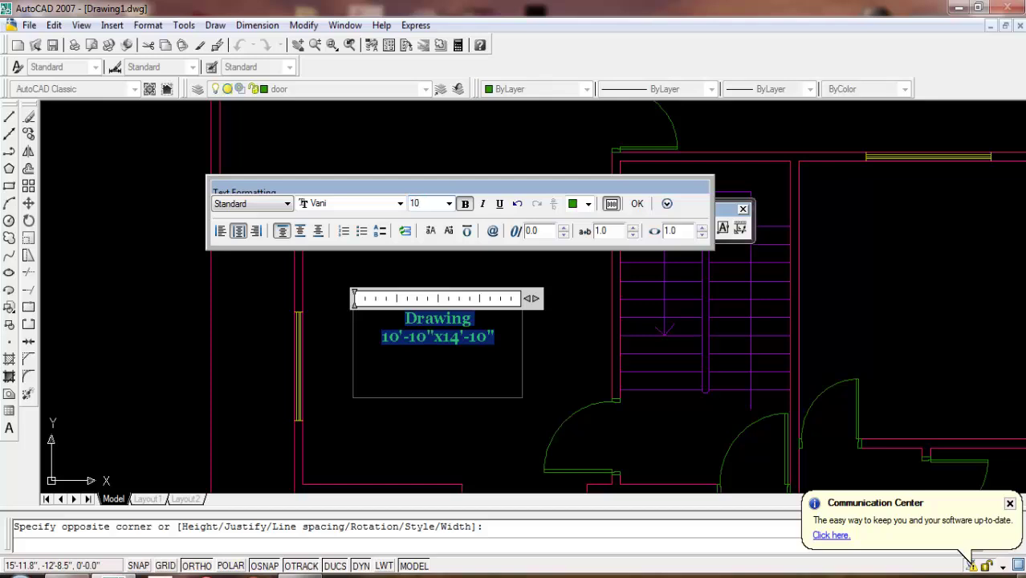
key(Return)
click(540, 355)
- Copy the room label, with Ortho off, into the room right of the stairs
scroll(540, 354, down, 3)
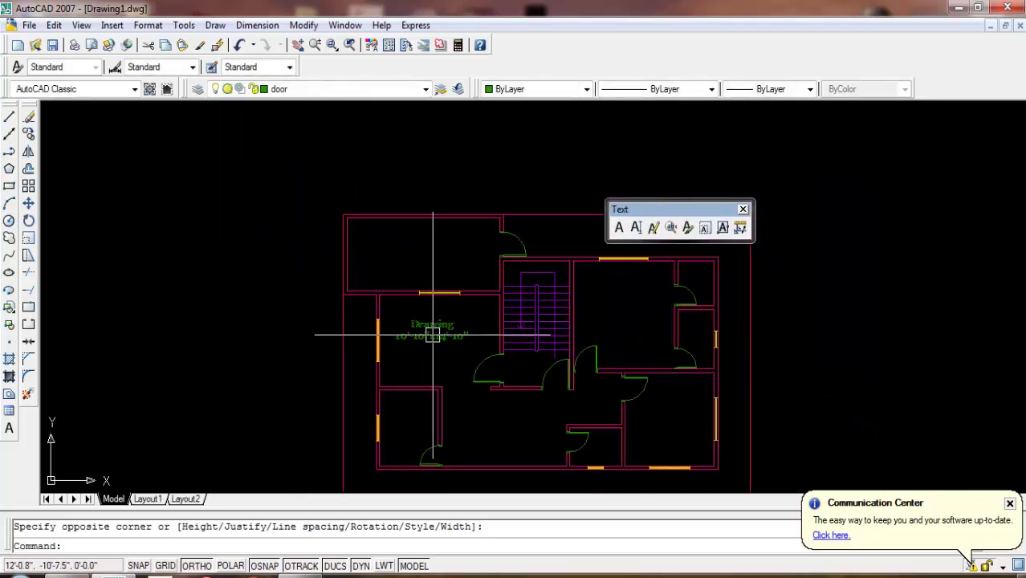
click(28, 133)
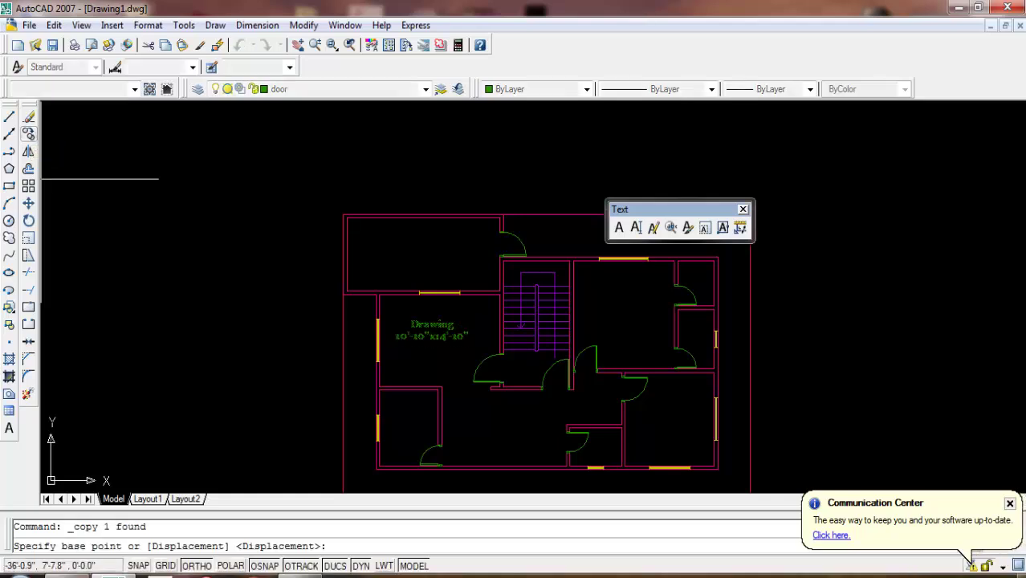
scroll(360, 351, up, 3)
click(508, 276)
scroll(242, 337, down, 4)
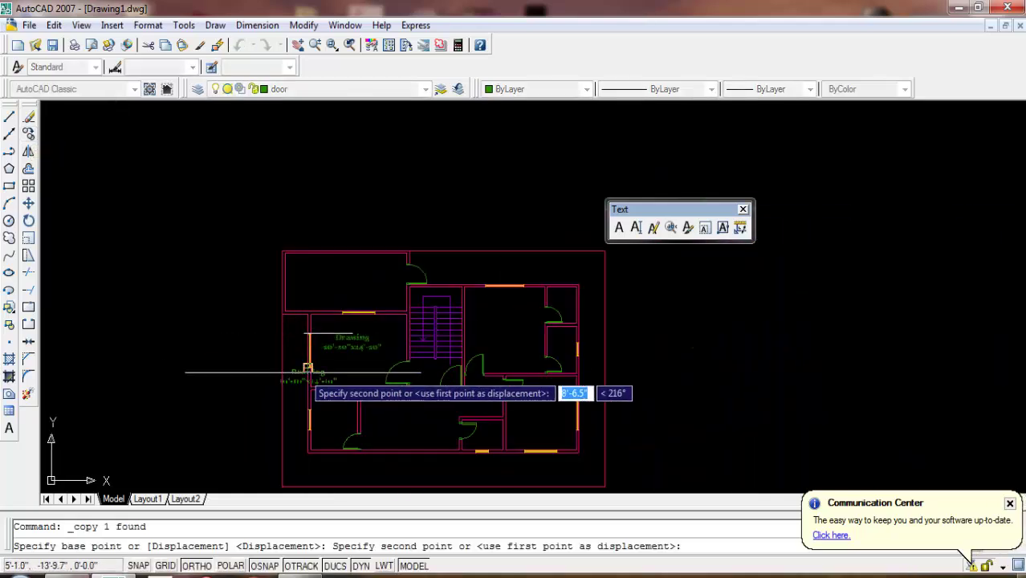
key(F8)
scroll(482, 309, up, 4)
click(383, 294)
- Place another label copy in the lower right room and end the copy command
scroll(454, 293, down, 2)
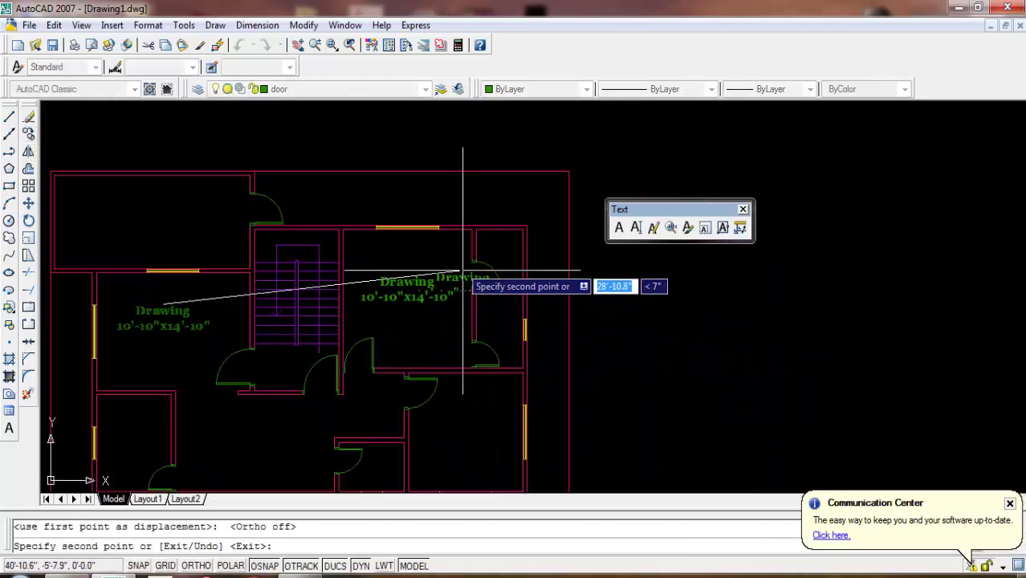
scroll(446, 321, up, 1)
scroll(482, 319, up, 1)
click(489, 319)
scroll(542, 297, down, 2)
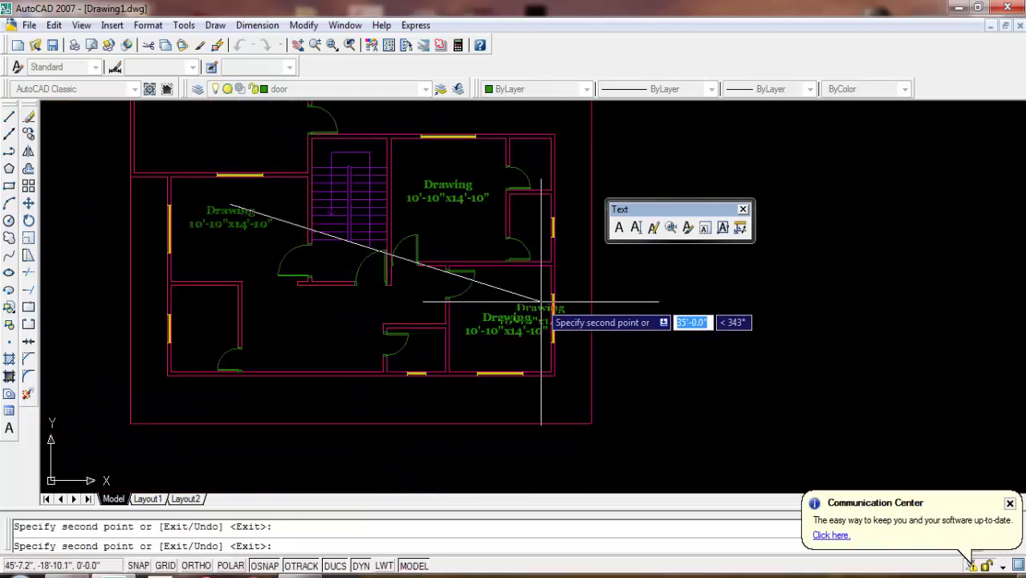
scroll(339, 339, up, 2)
scroll(286, 320, up, 2)
scroll(336, 333, up, 1)
scroll(642, 321, down, 2)
scroll(229, 322, up, 2)
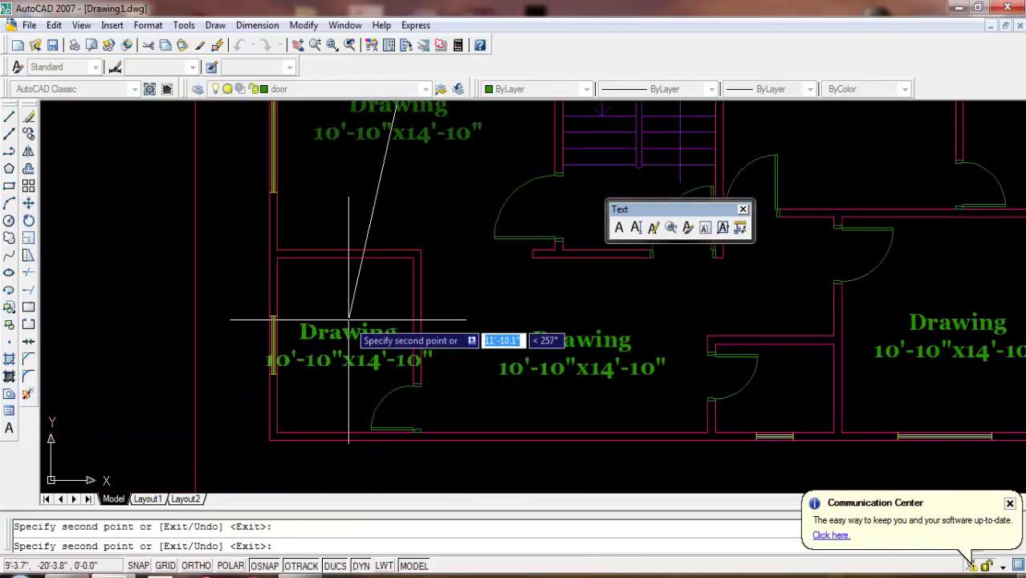
scroll(229, 295, up, 1)
scroll(401, 345, down, 2)
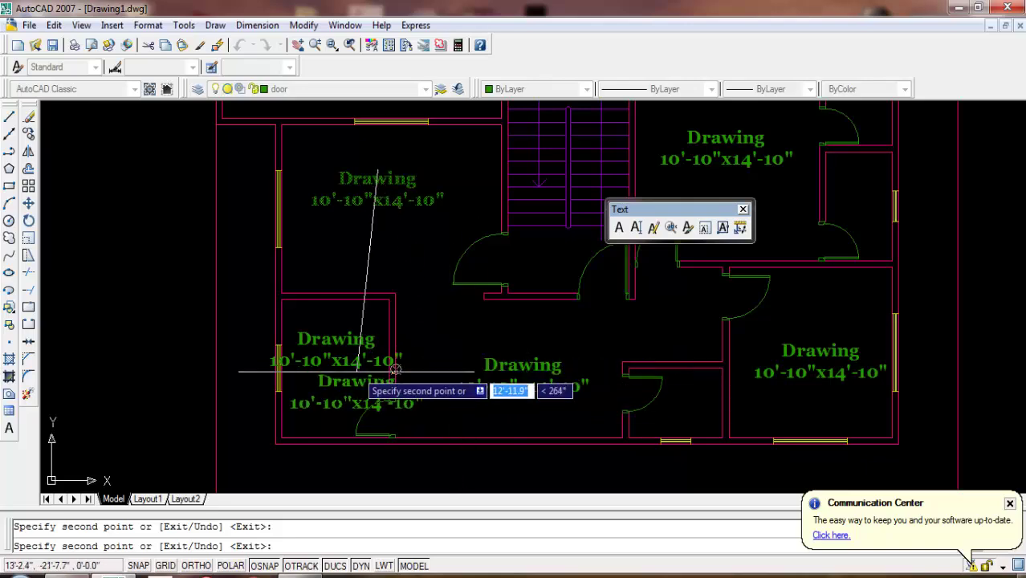
scroll(462, 377, down, 2)
scroll(586, 397, up, 4)
scroll(610, 378, up, 1)
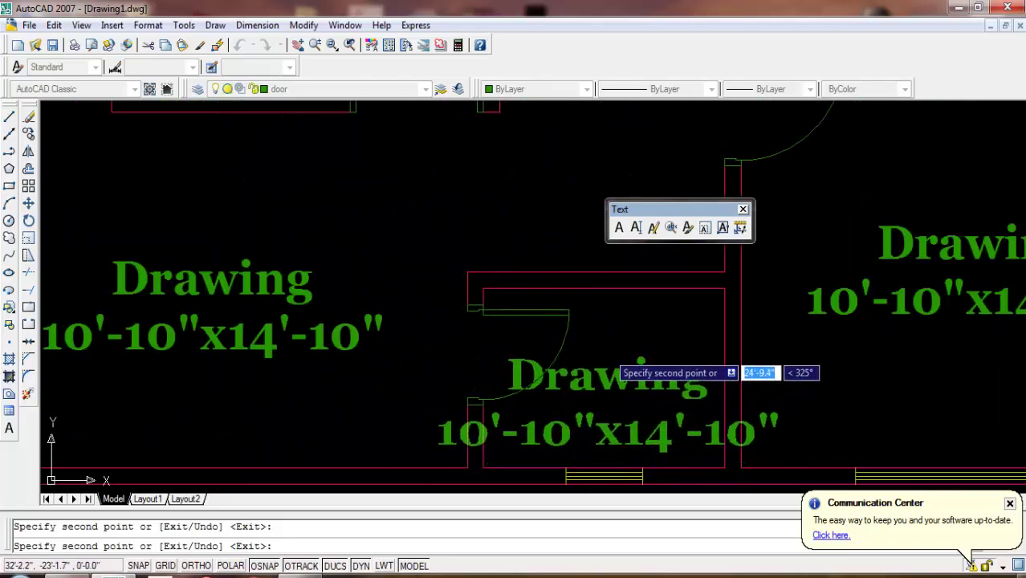
scroll(562, 393, down, 3)
scroll(241, 200, up, 3)
scroll(535, 294, up, 3)
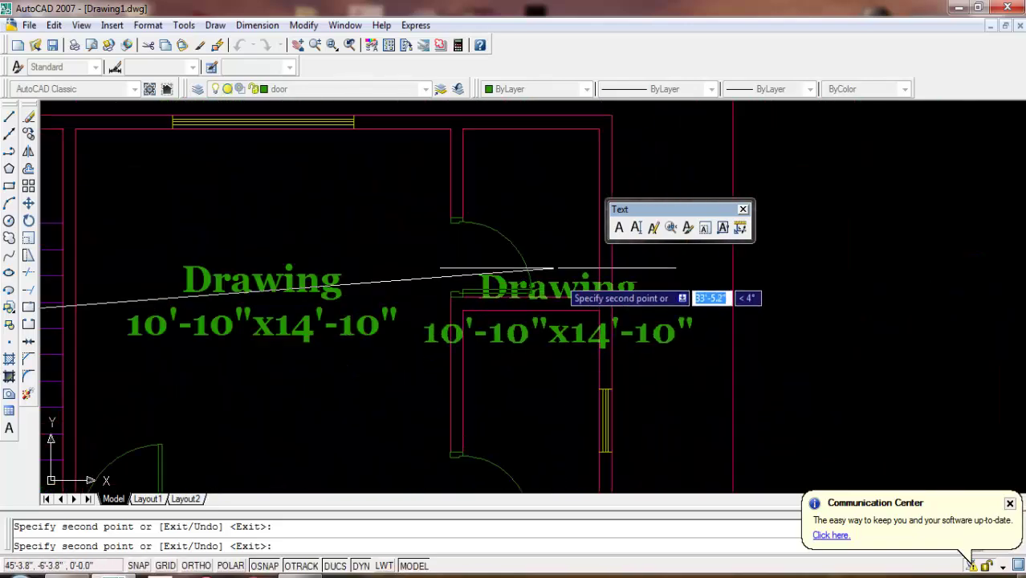
scroll(522, 454, up, 3)
scroll(520, 212, down, 1)
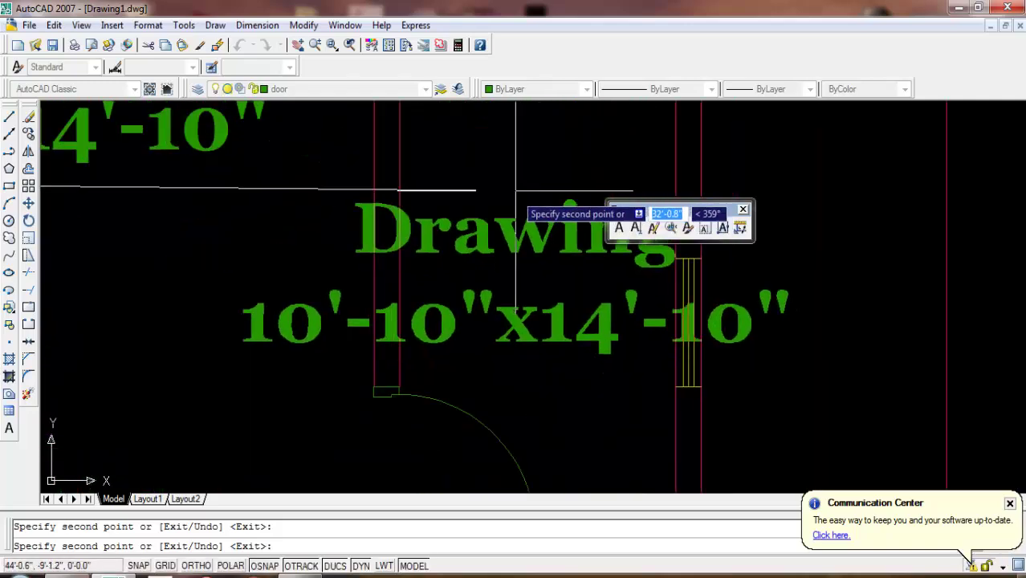
scroll(562, 337, down, 1)
key(Escape)
scroll(499, 367, down, 1)
- Change the lower-left room's copied label to 'kichen' over 8'-11x7'-3
middle_drag(499, 367, 851, 337)
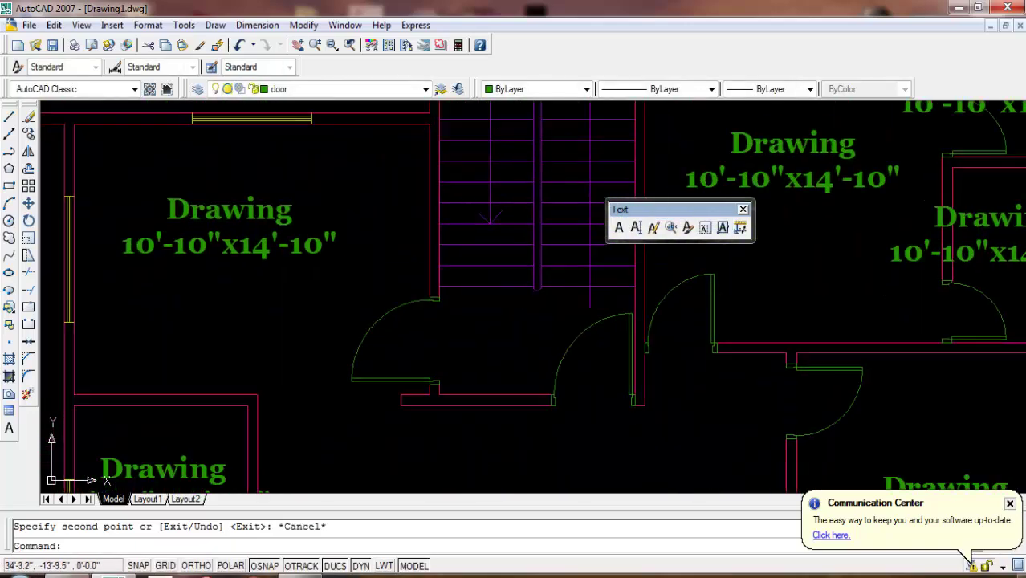
scroll(401, 343, up, 2)
middle_drag(401, 344, 400, 280)
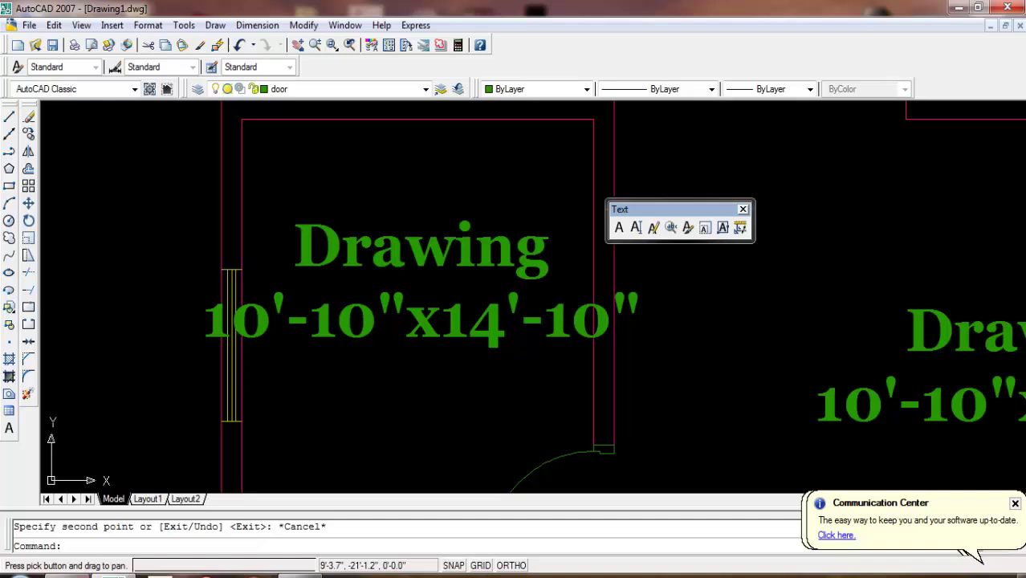
double_click(419, 341)
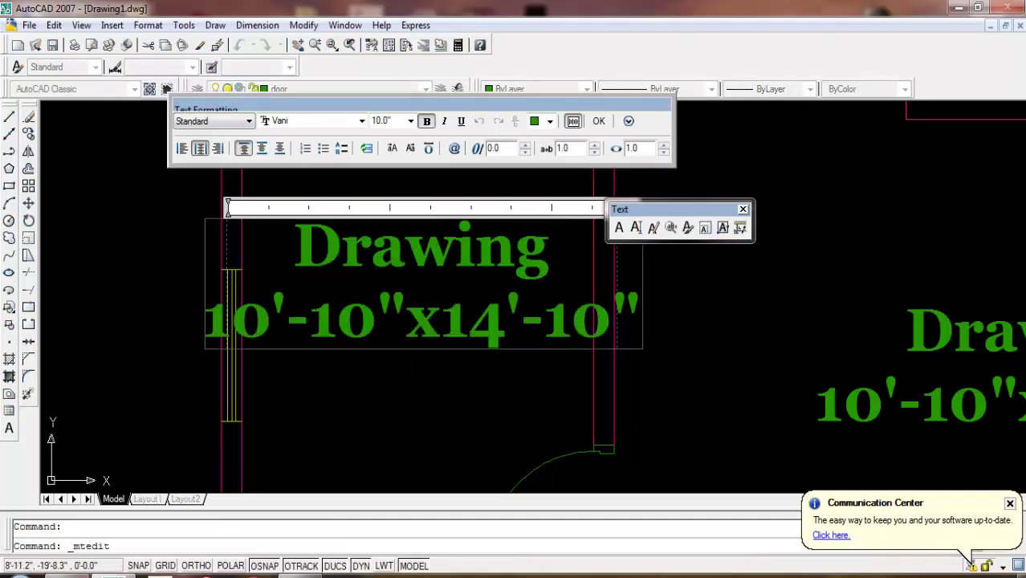
drag(549, 249, 293, 249)
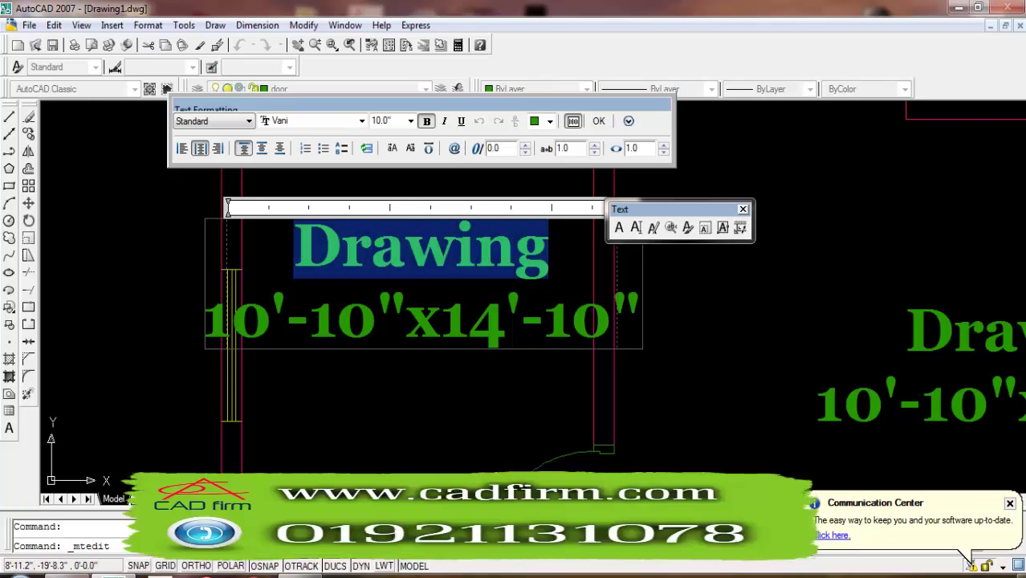
text(kiche)
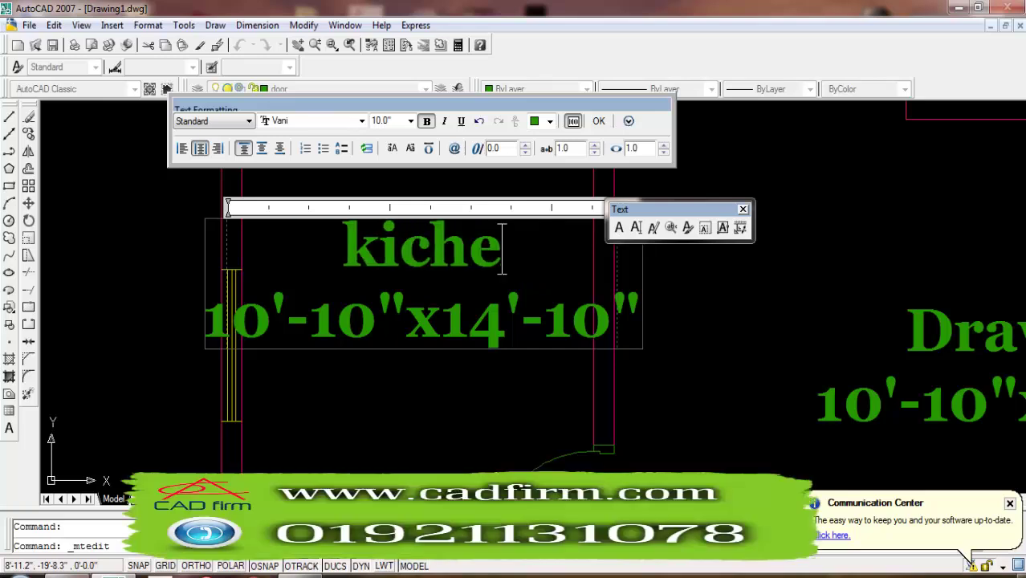
text(n)
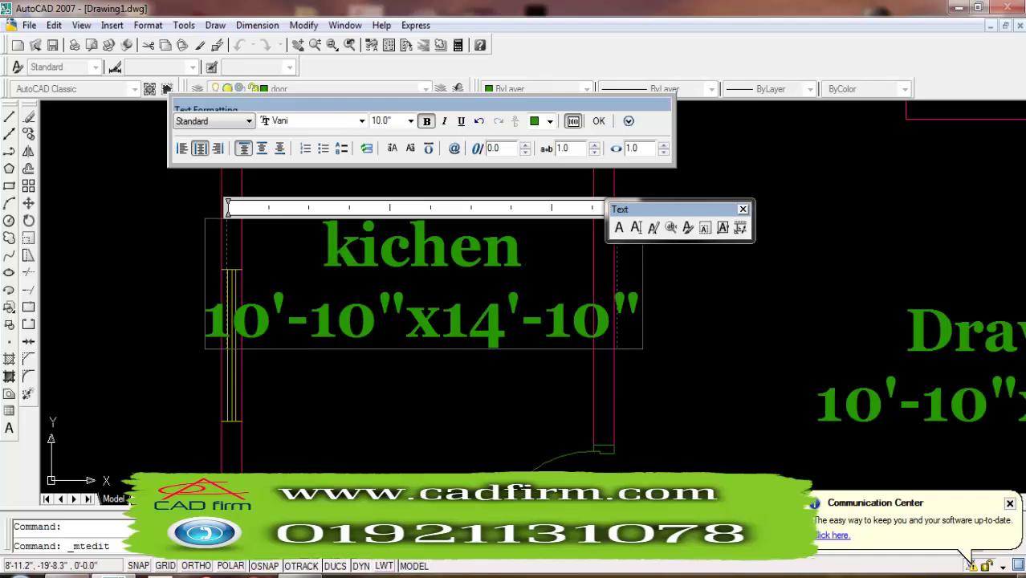
drag(640, 321, 205, 322)
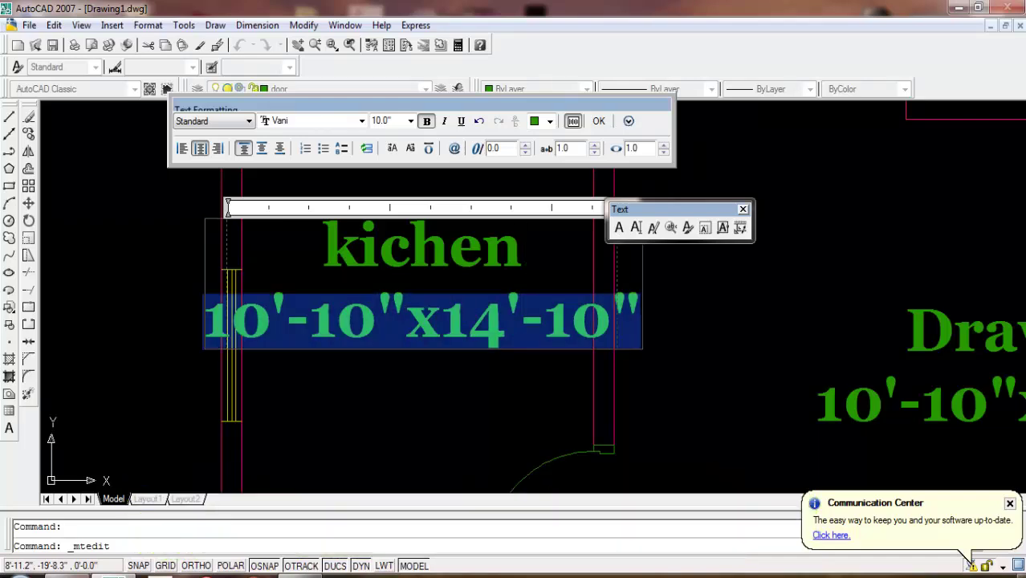
text(8')
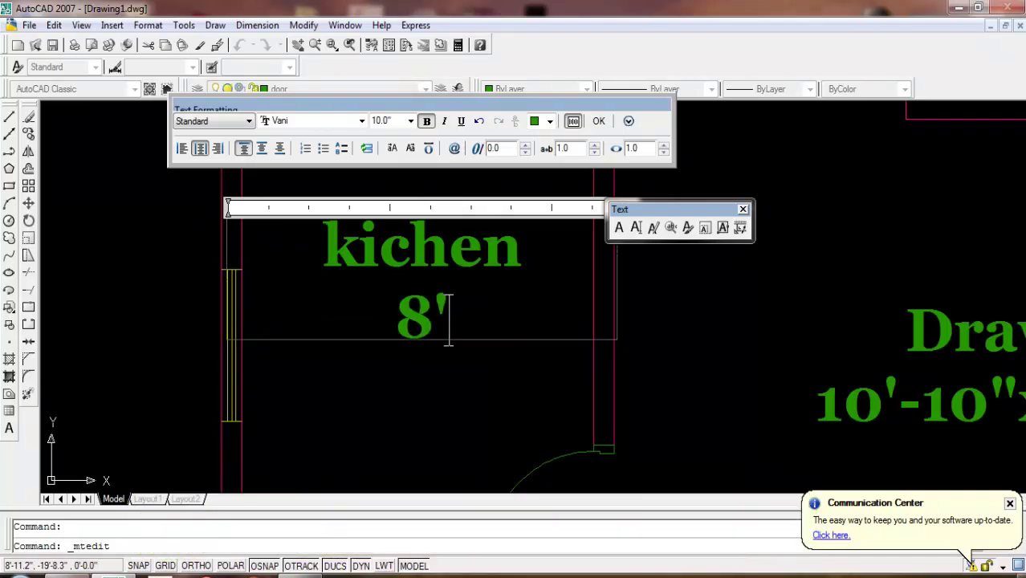
text(-)
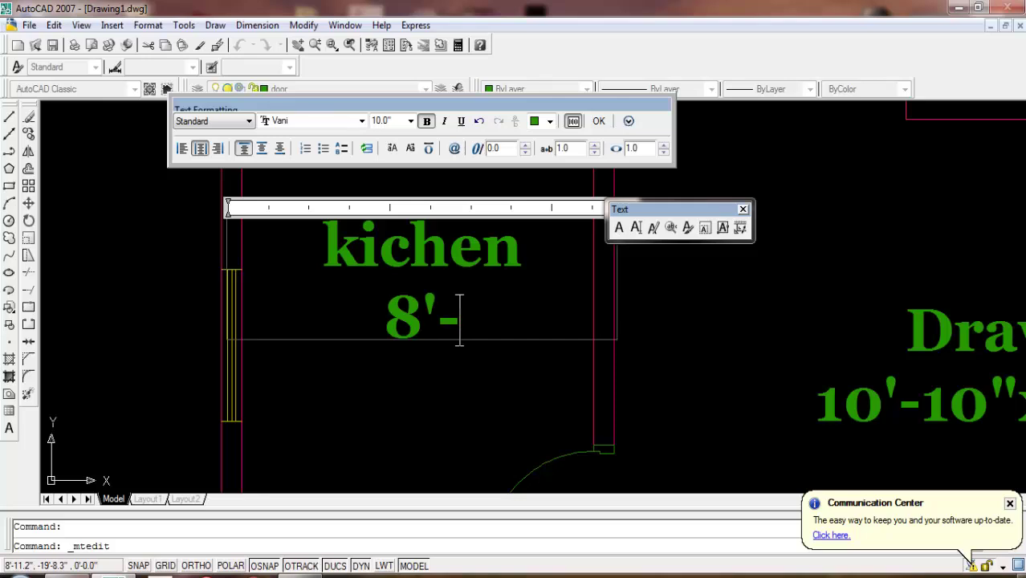
text(11)
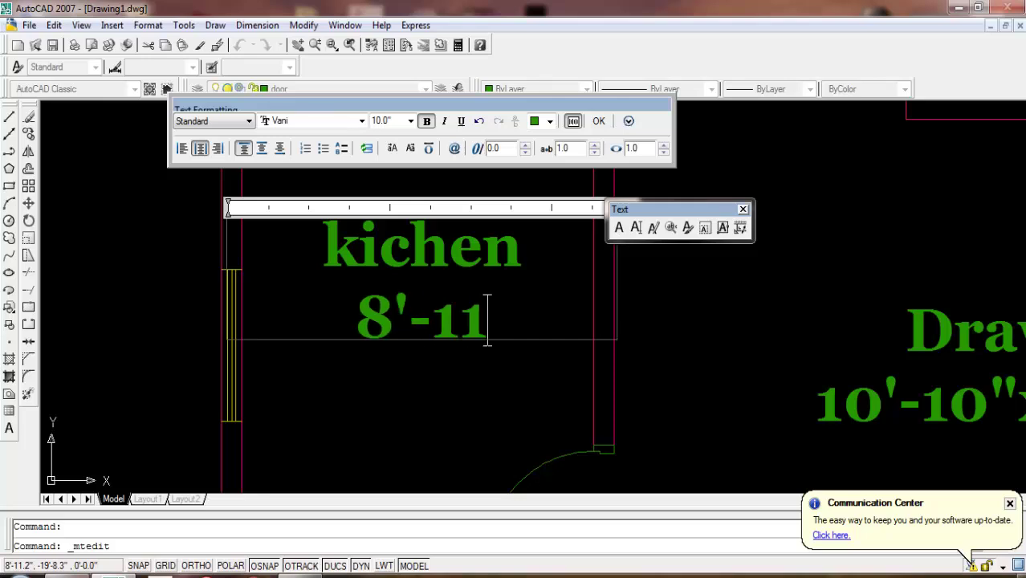
text(x)
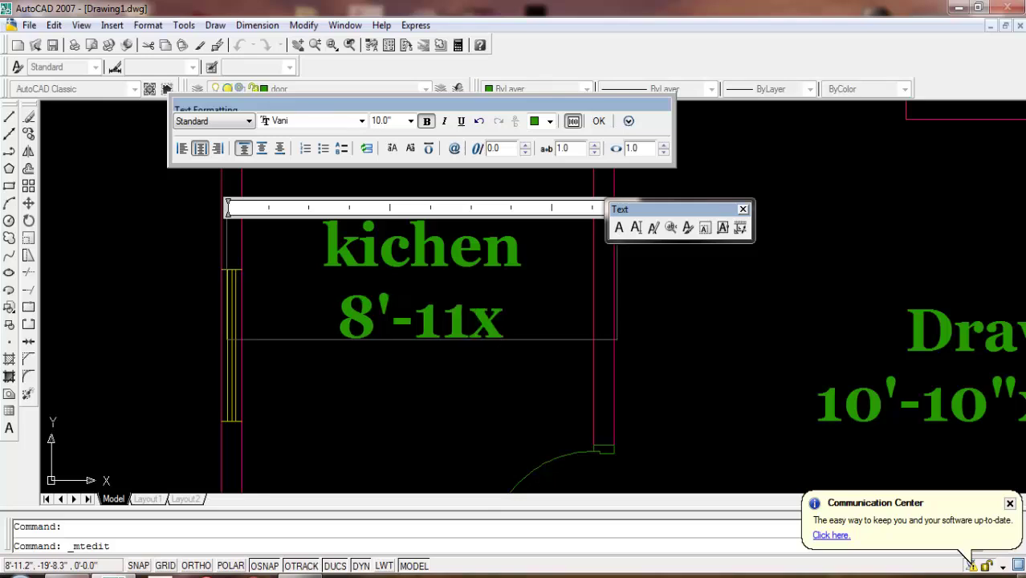
text(7)
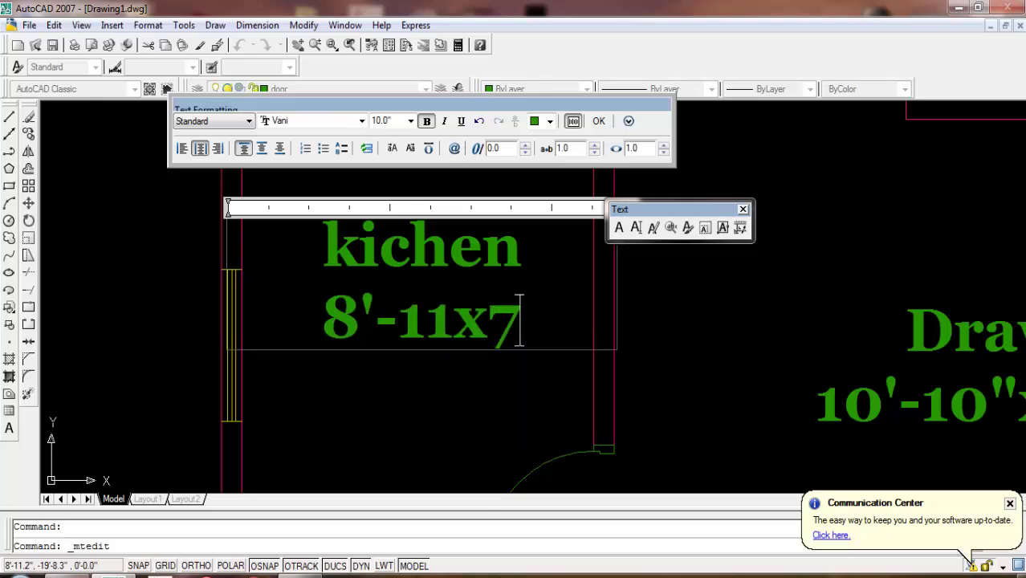
text('-3)
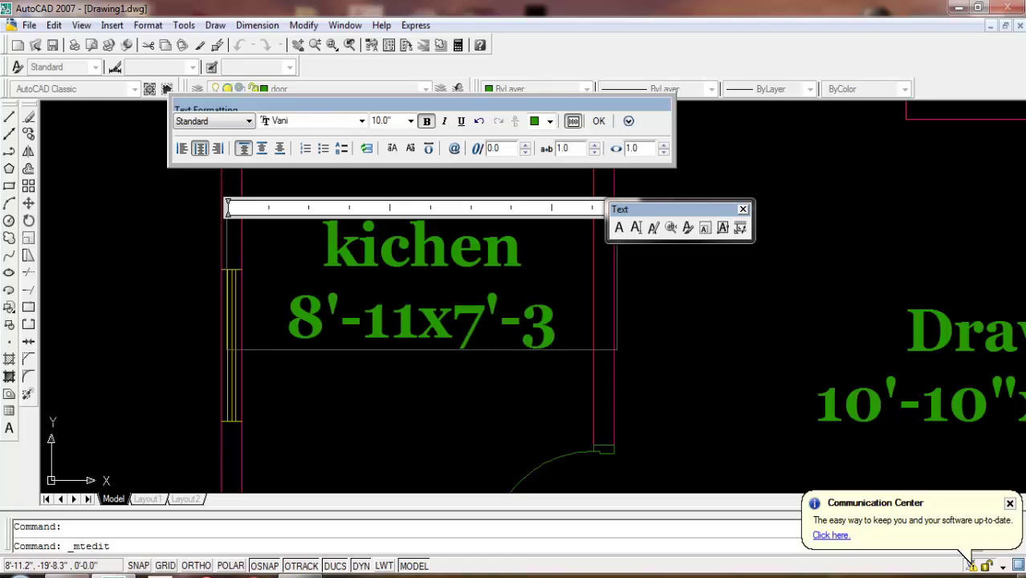
click(436, 366)
scroll(436, 366, down, 4)
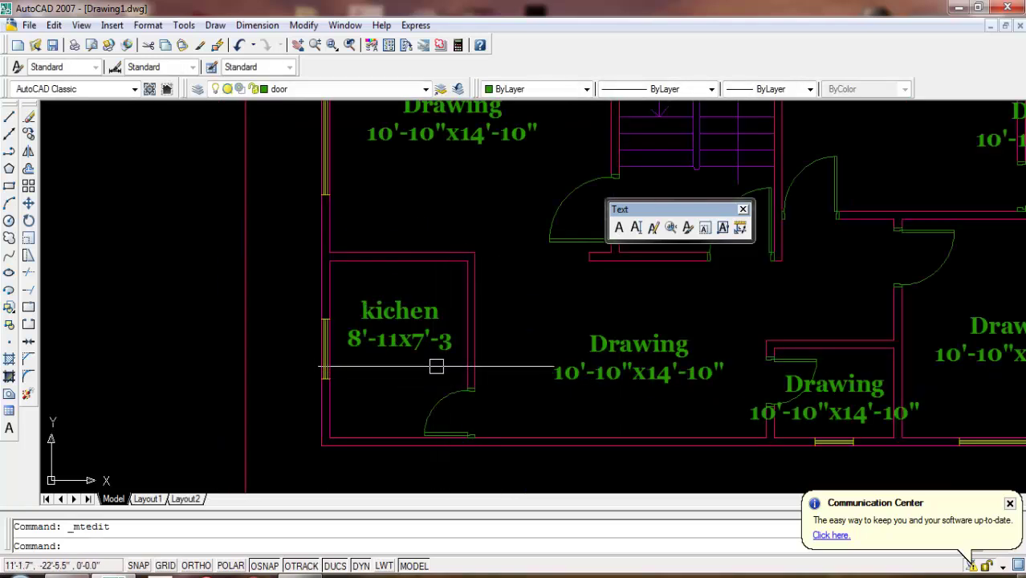
middle_drag(408, 332, 147, 320)
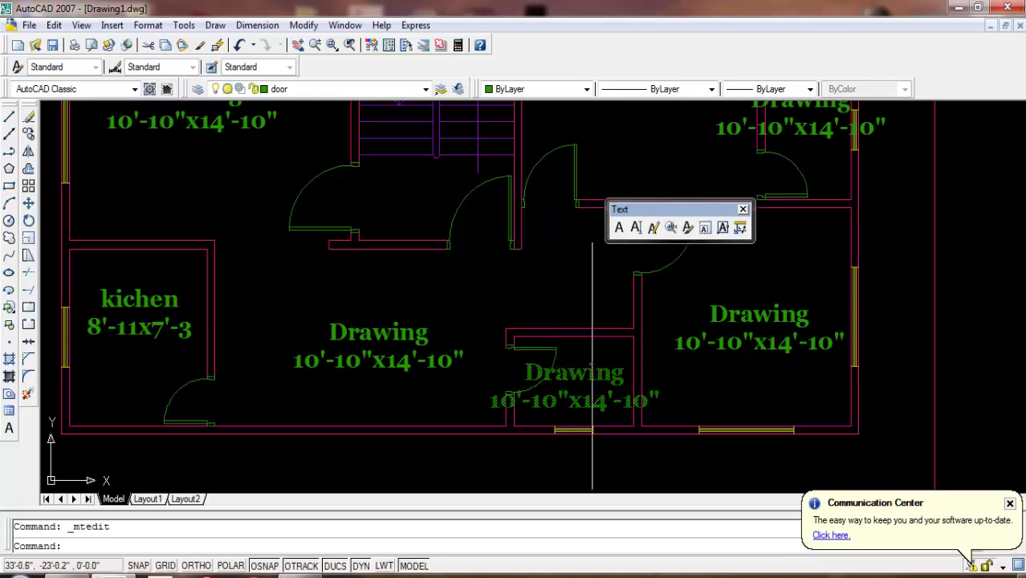
scroll(593, 365, up, 3)
middle_drag(523, 365, 524, 329)
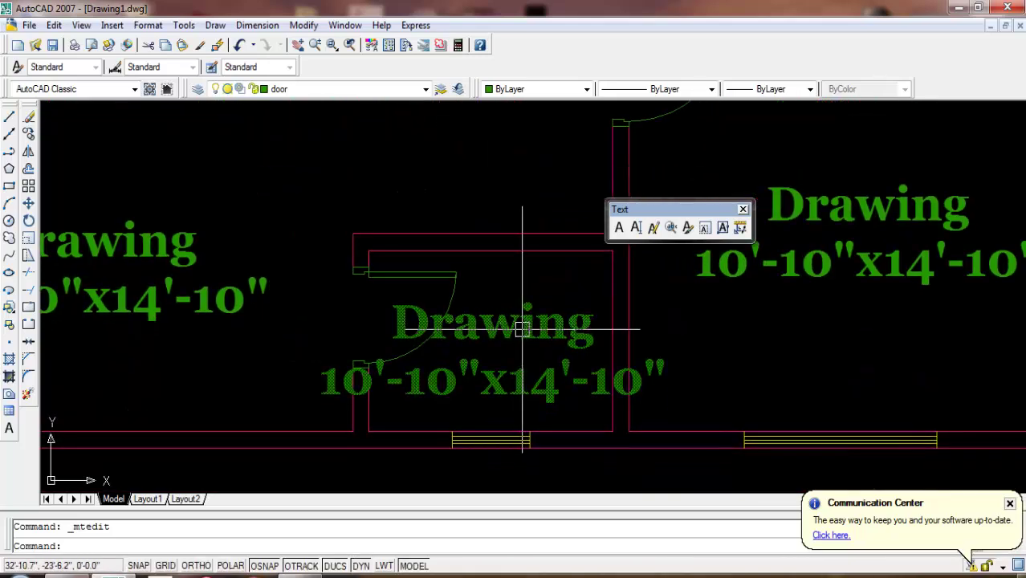
- Rename the small central room's label to 'toilet' and start retyping its size as 6'-4x4
double_click(522, 329)
drag(607, 325, 391, 326)
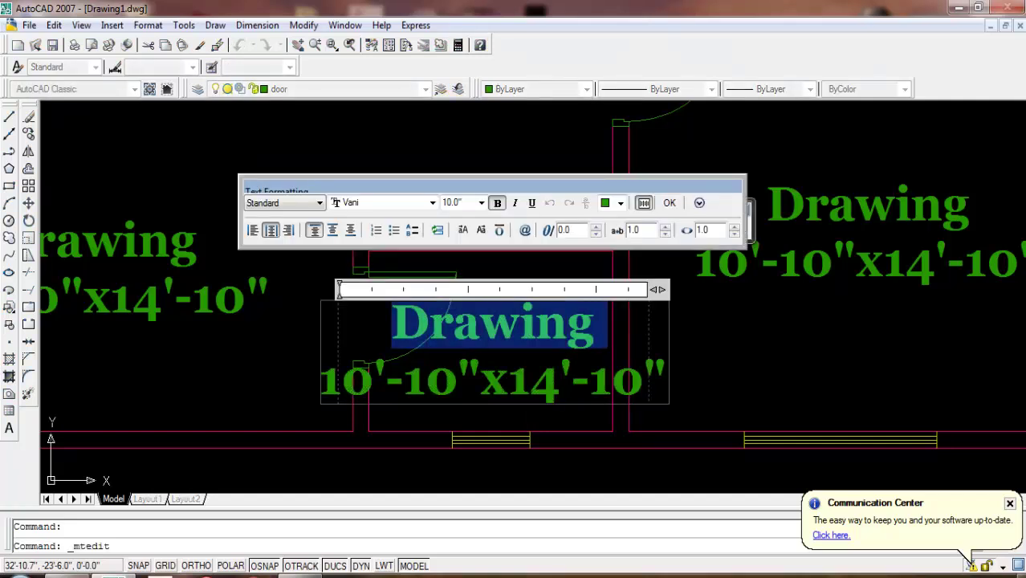
text(toi;10'-10"x14'-10)
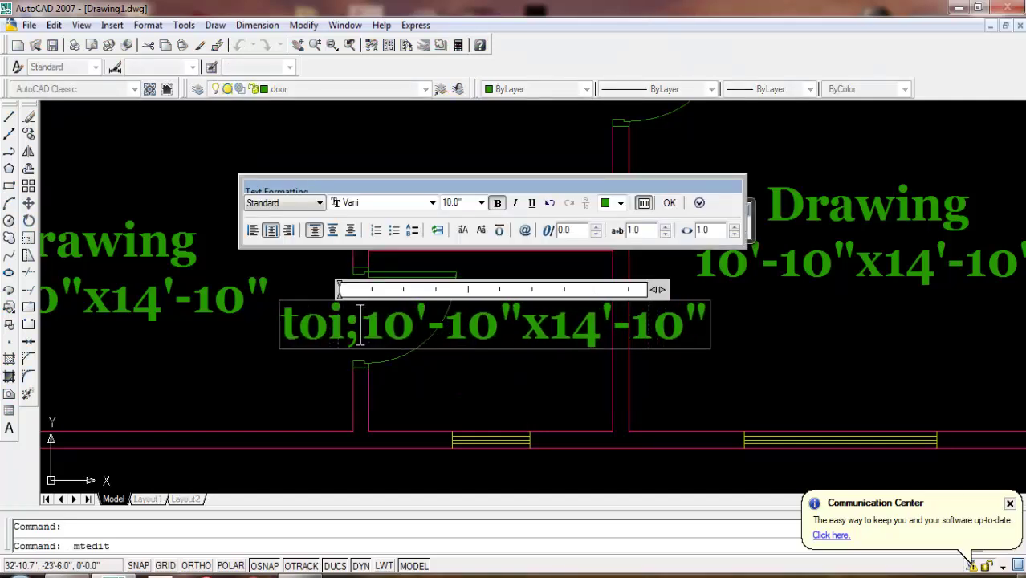
key(BackSpace)
text(let)
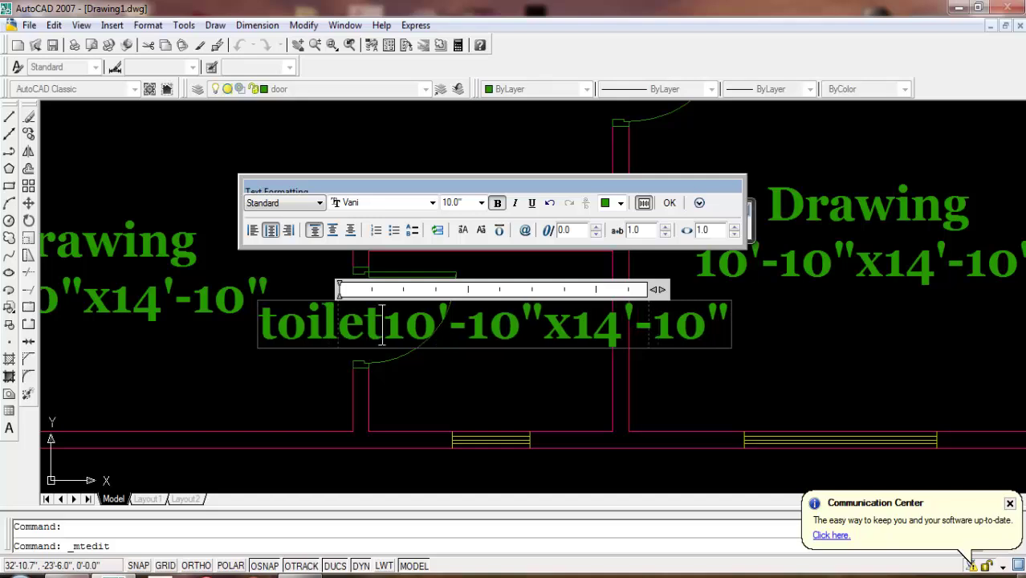
key(Return)
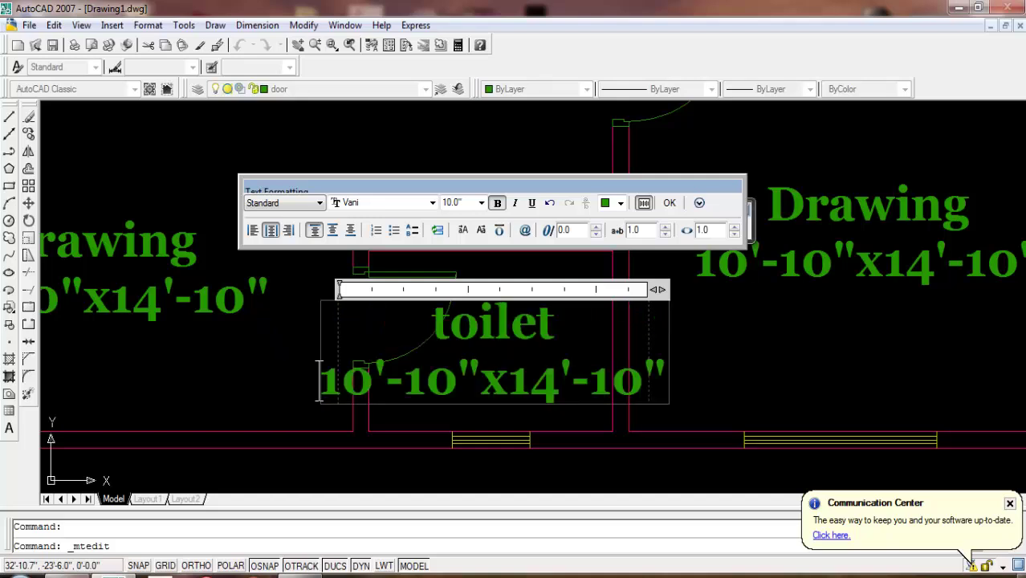
key(shift+End)
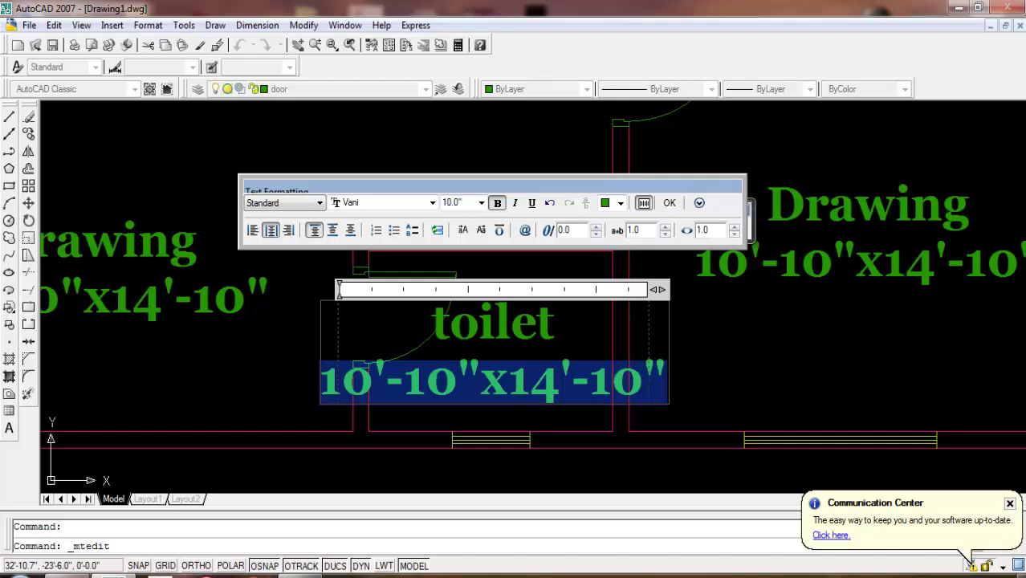
text(6)
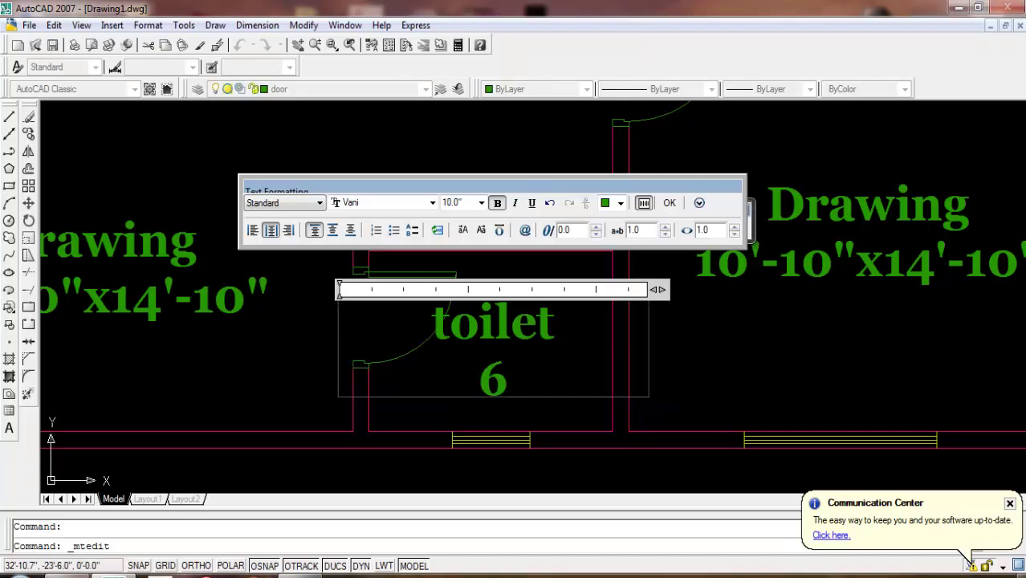
text(;-)
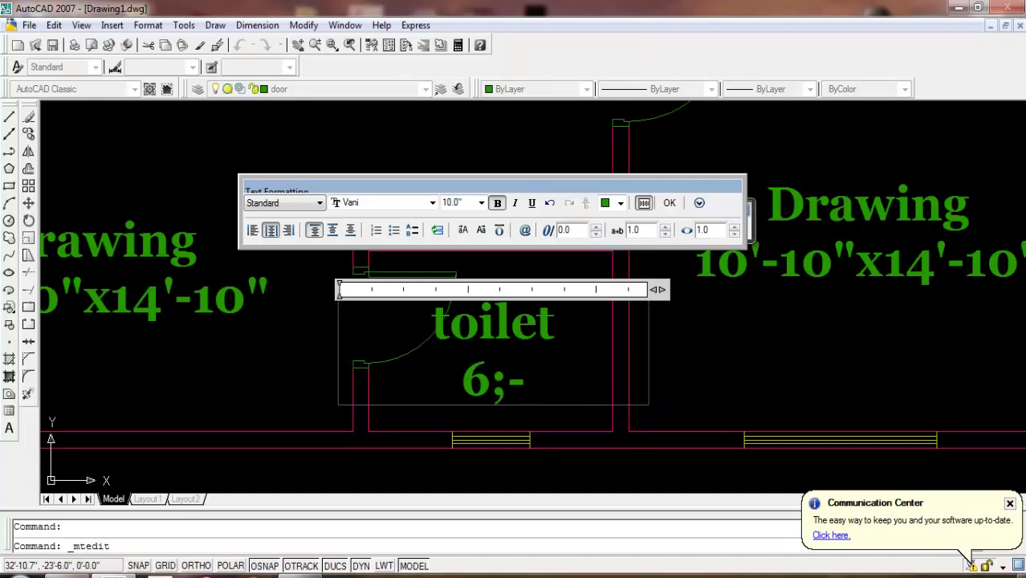
key(BackSpace)
key(BackSpace)
text(')
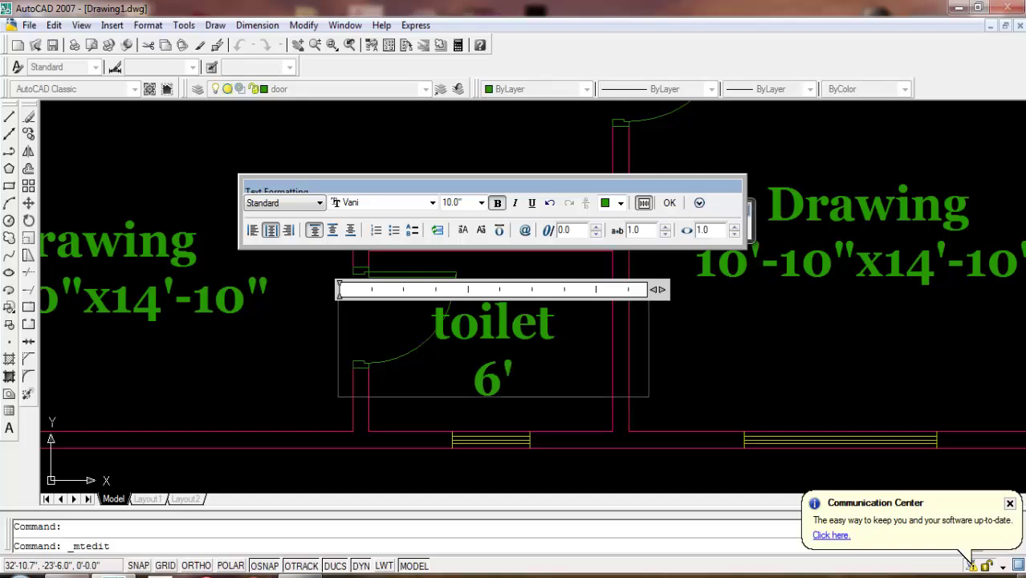
text(-)
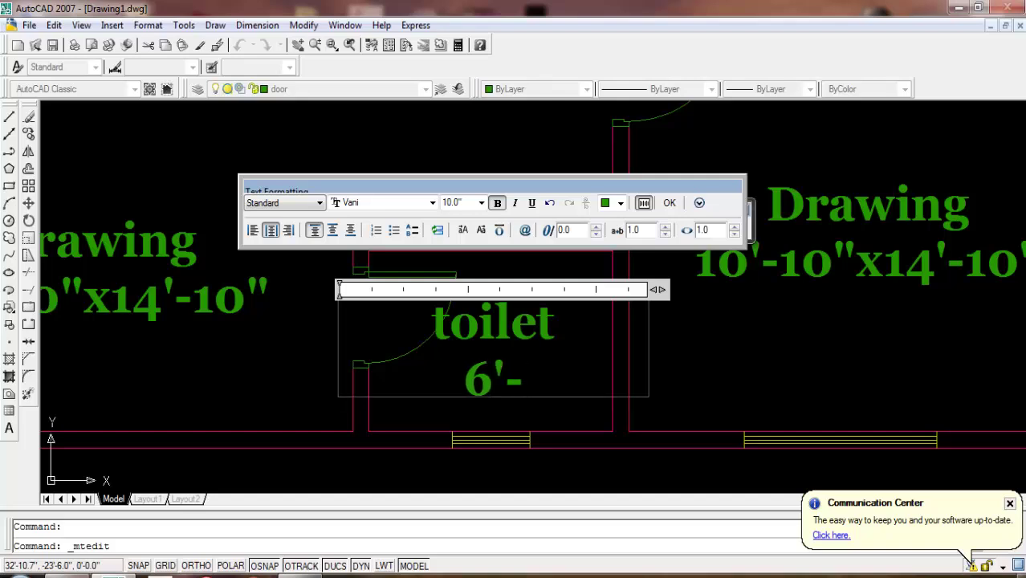
text(4)
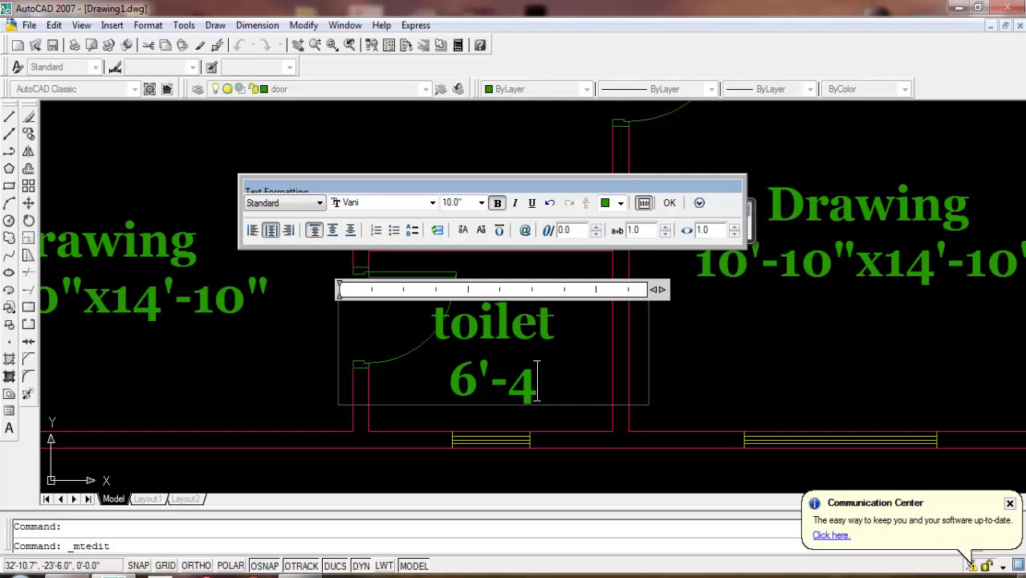
text(x)
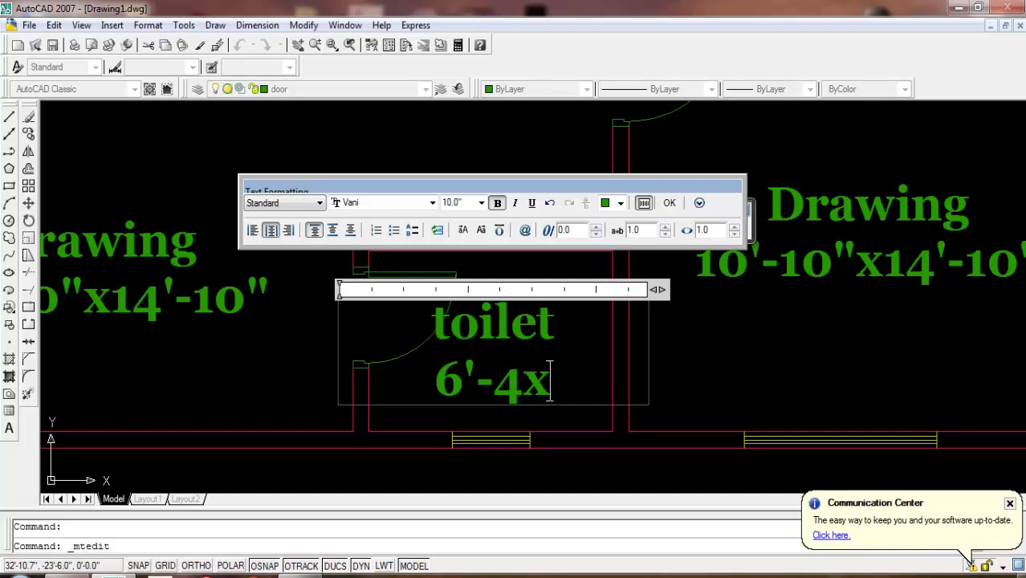
text(4)
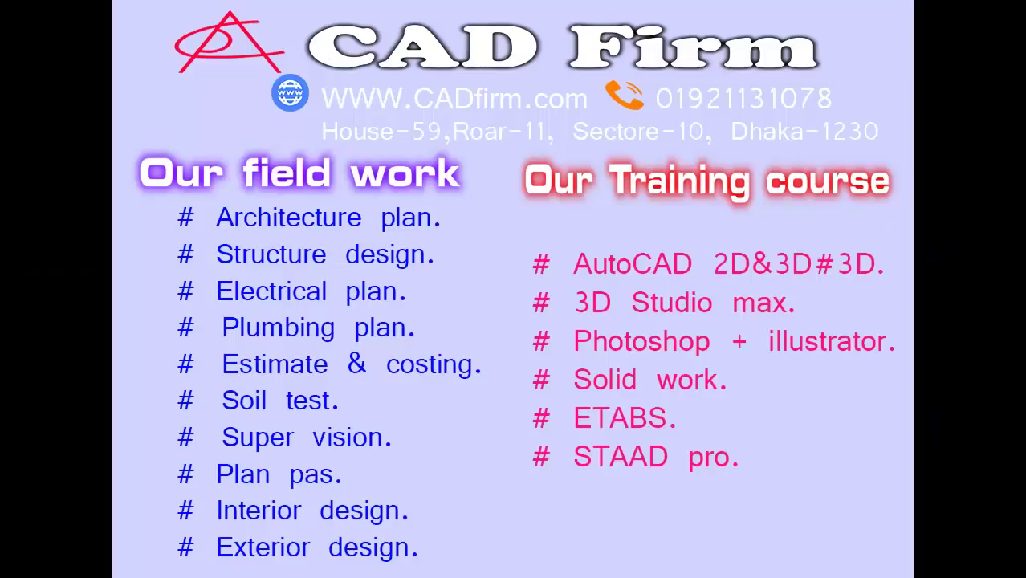